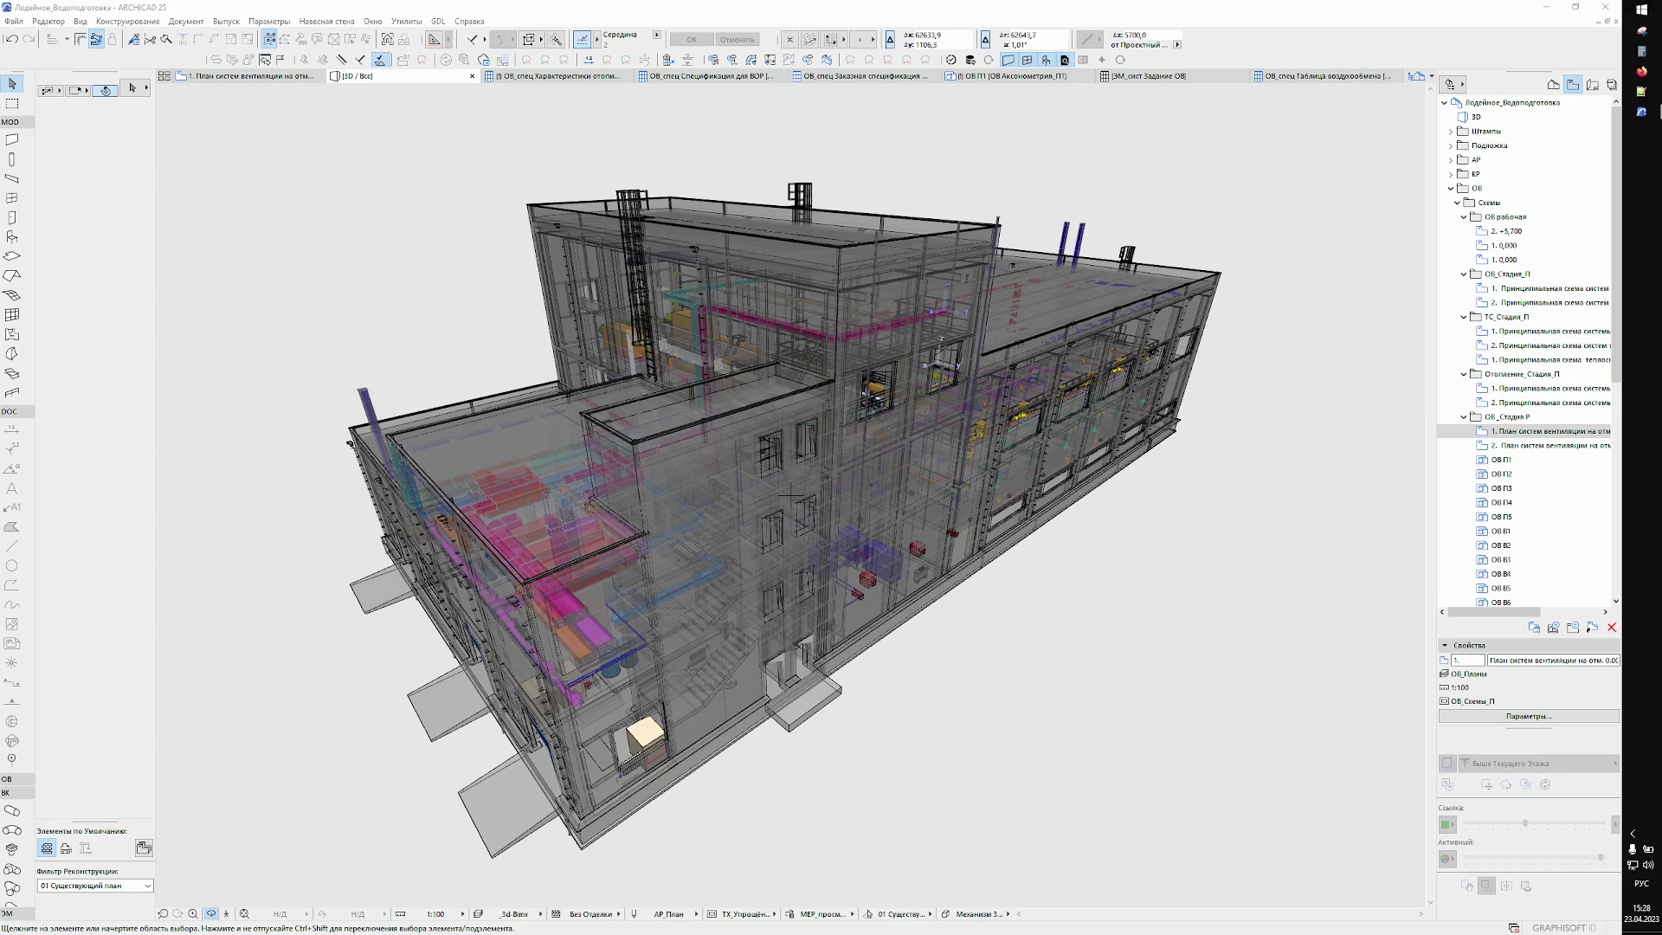
Walk through the 3D model into the building, past the ducts and orange pipe.
left_click(762, 660)
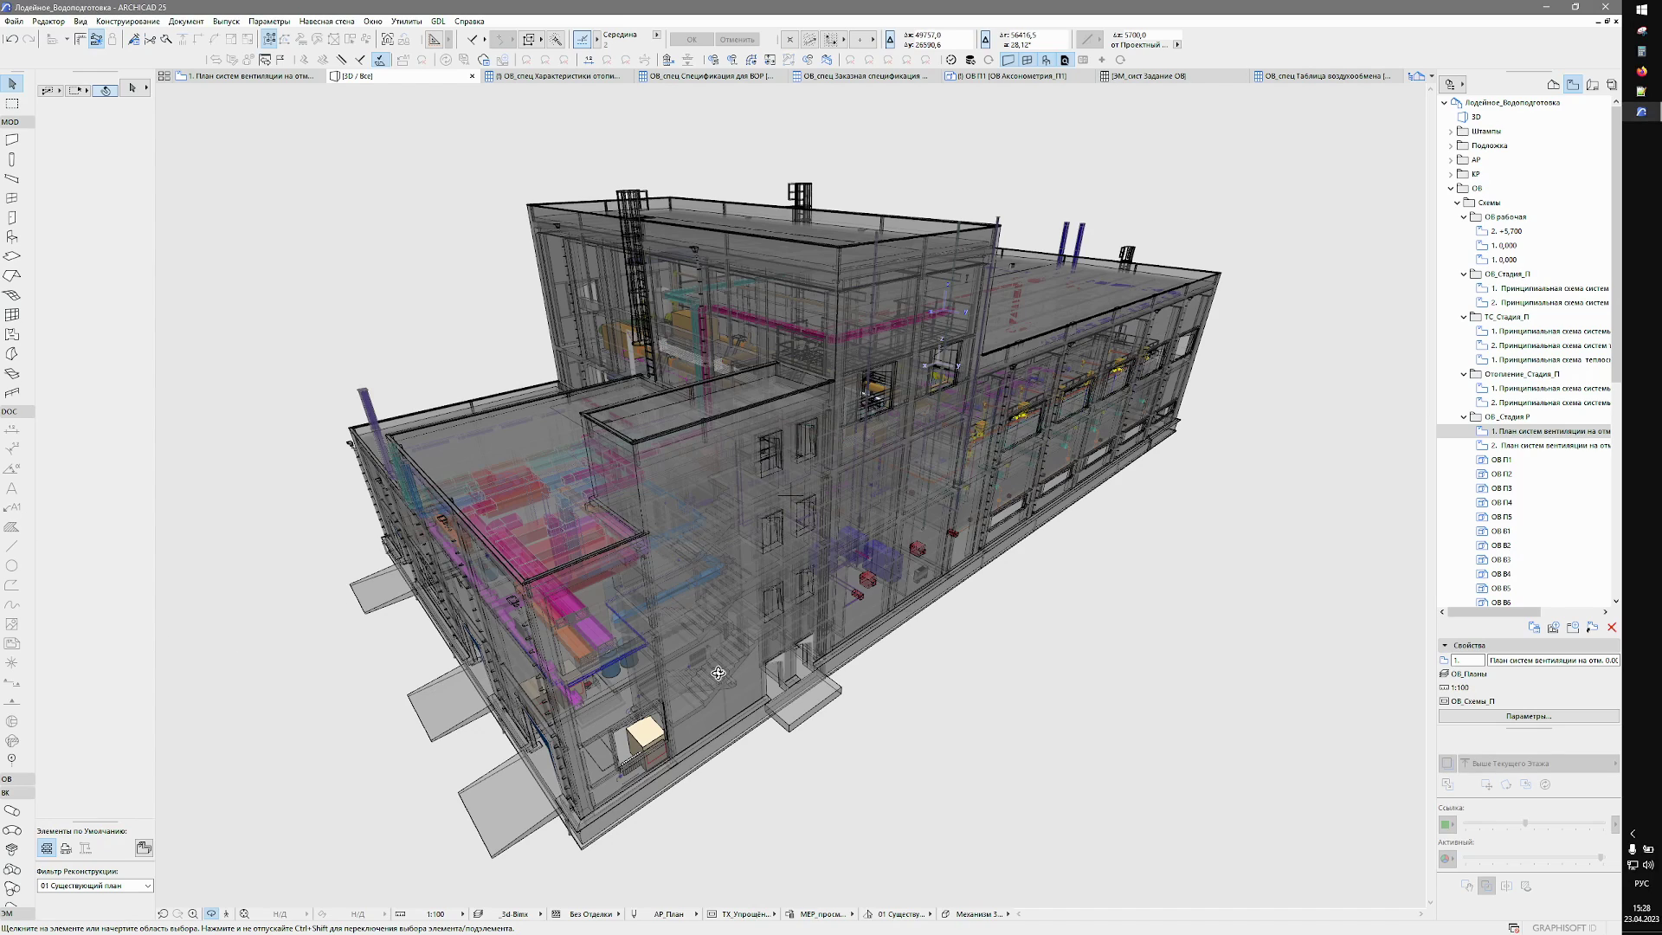
key("shift+F3")
key("Up")
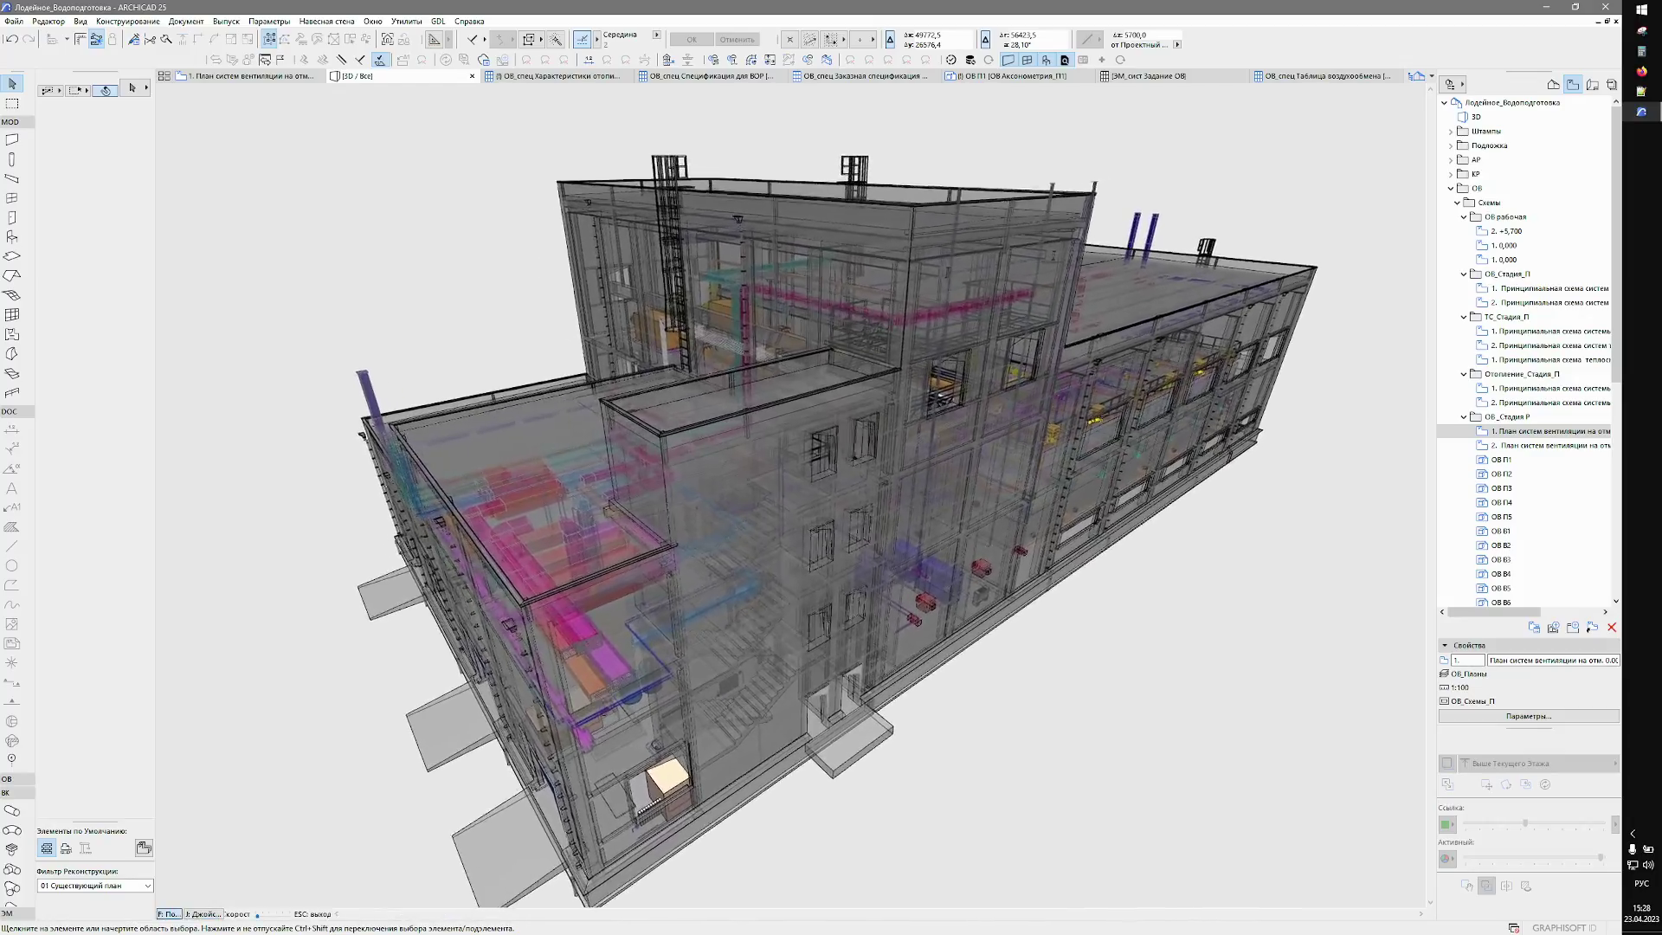
key("Up")
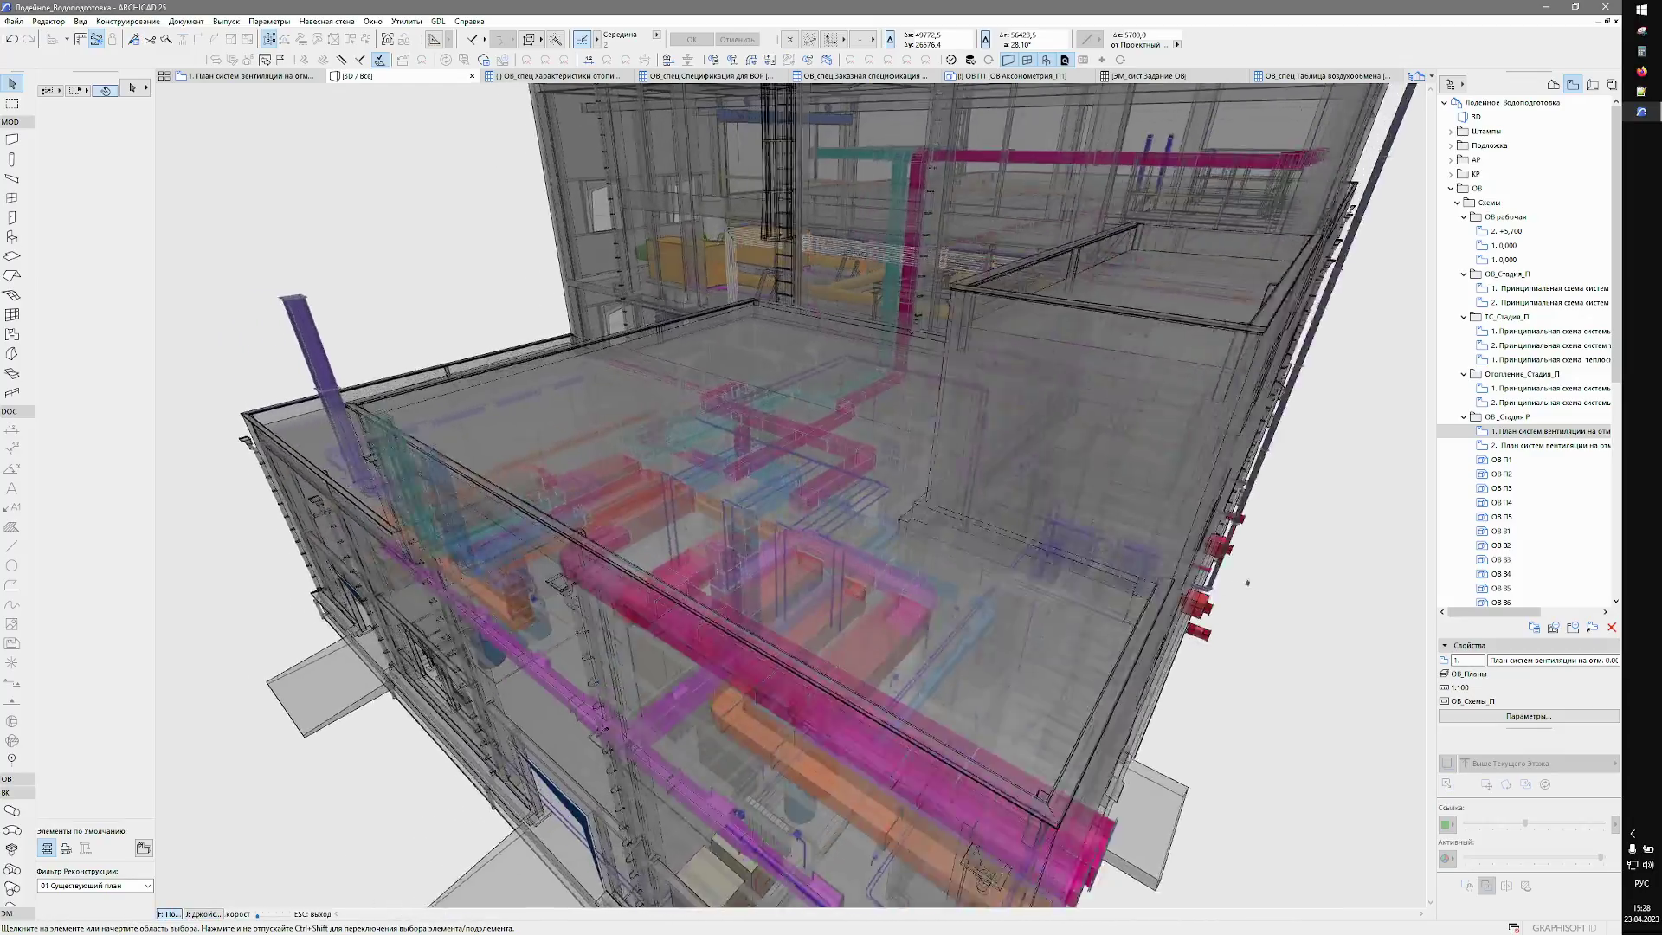
key("Up")
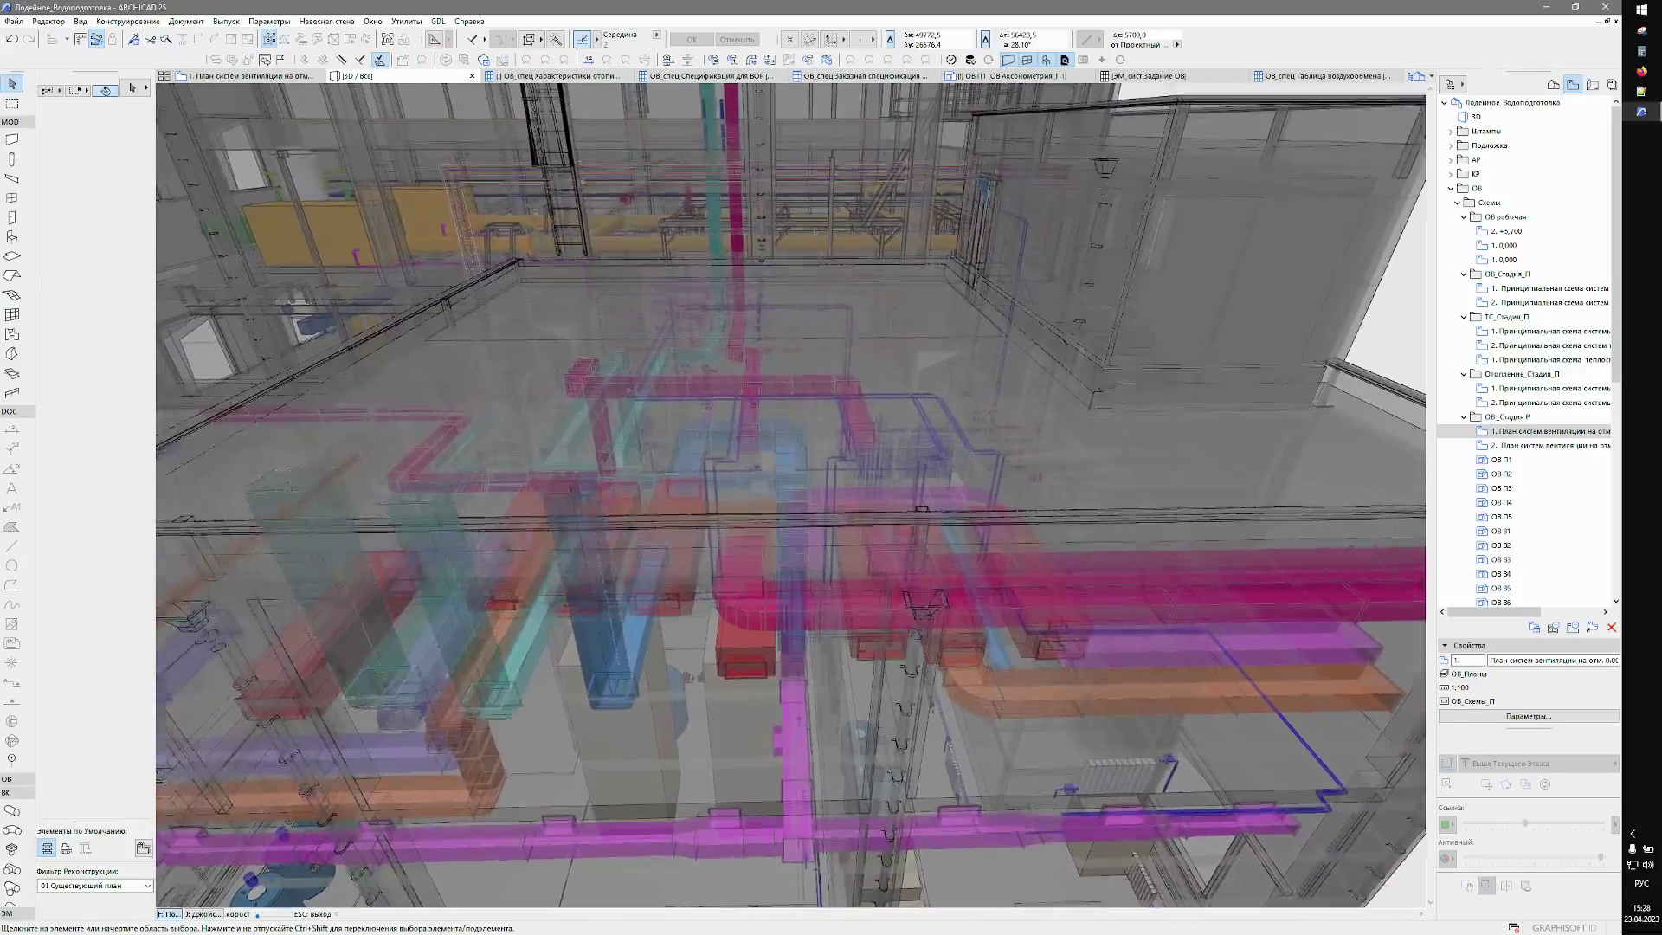
key("Up")
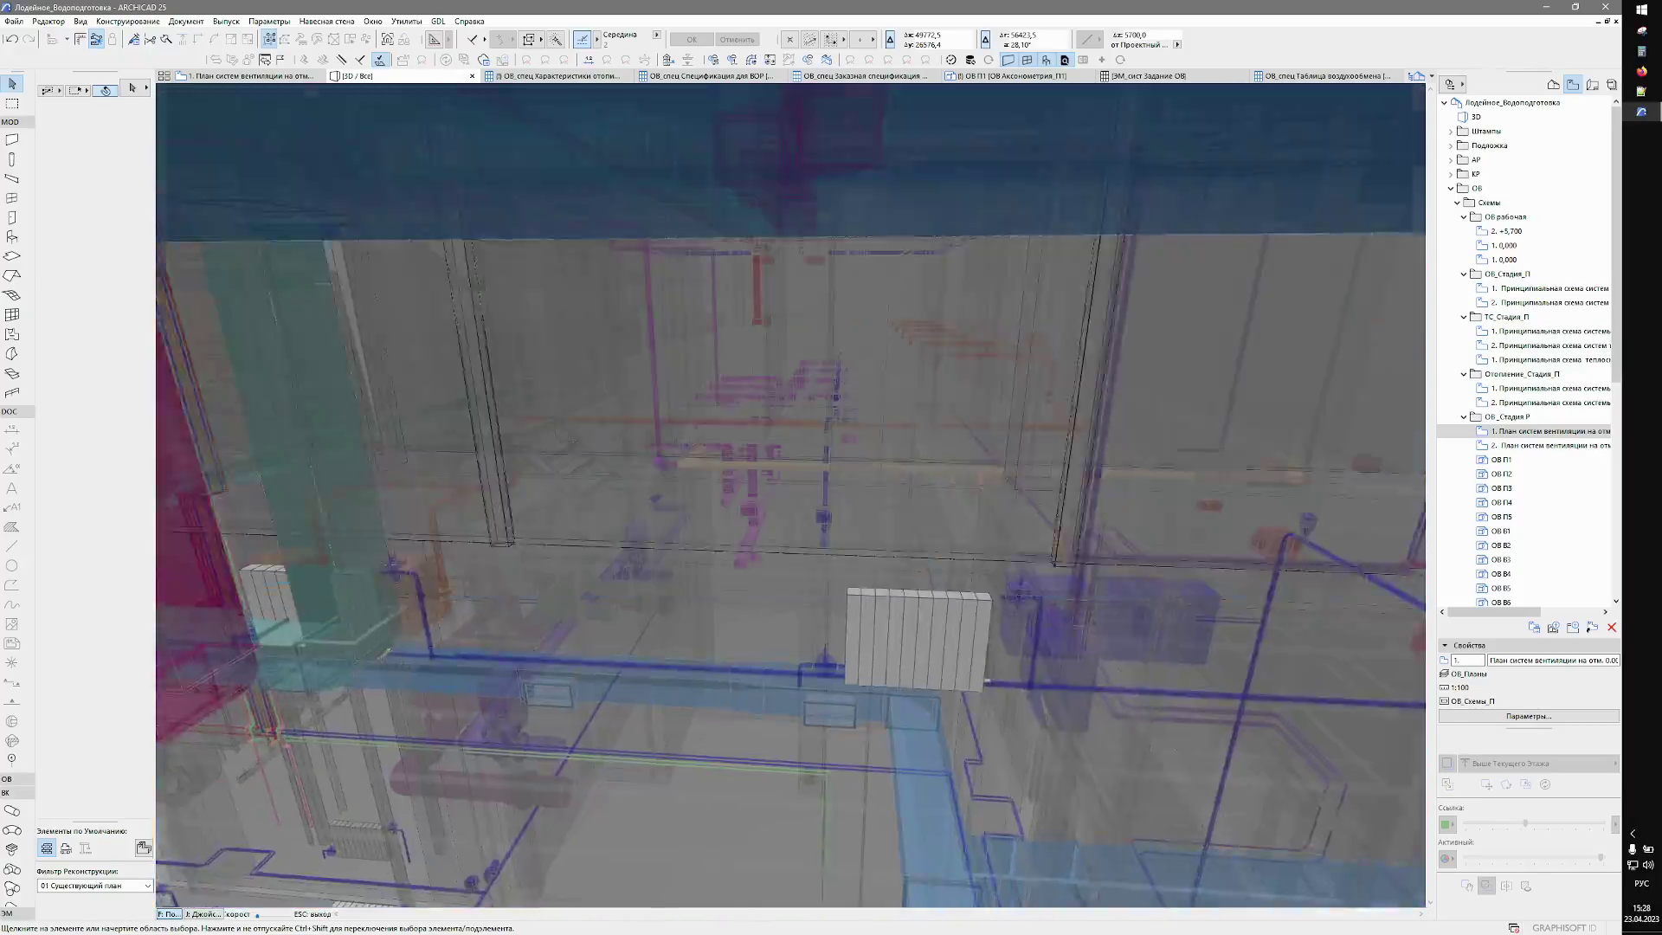
key("Up")
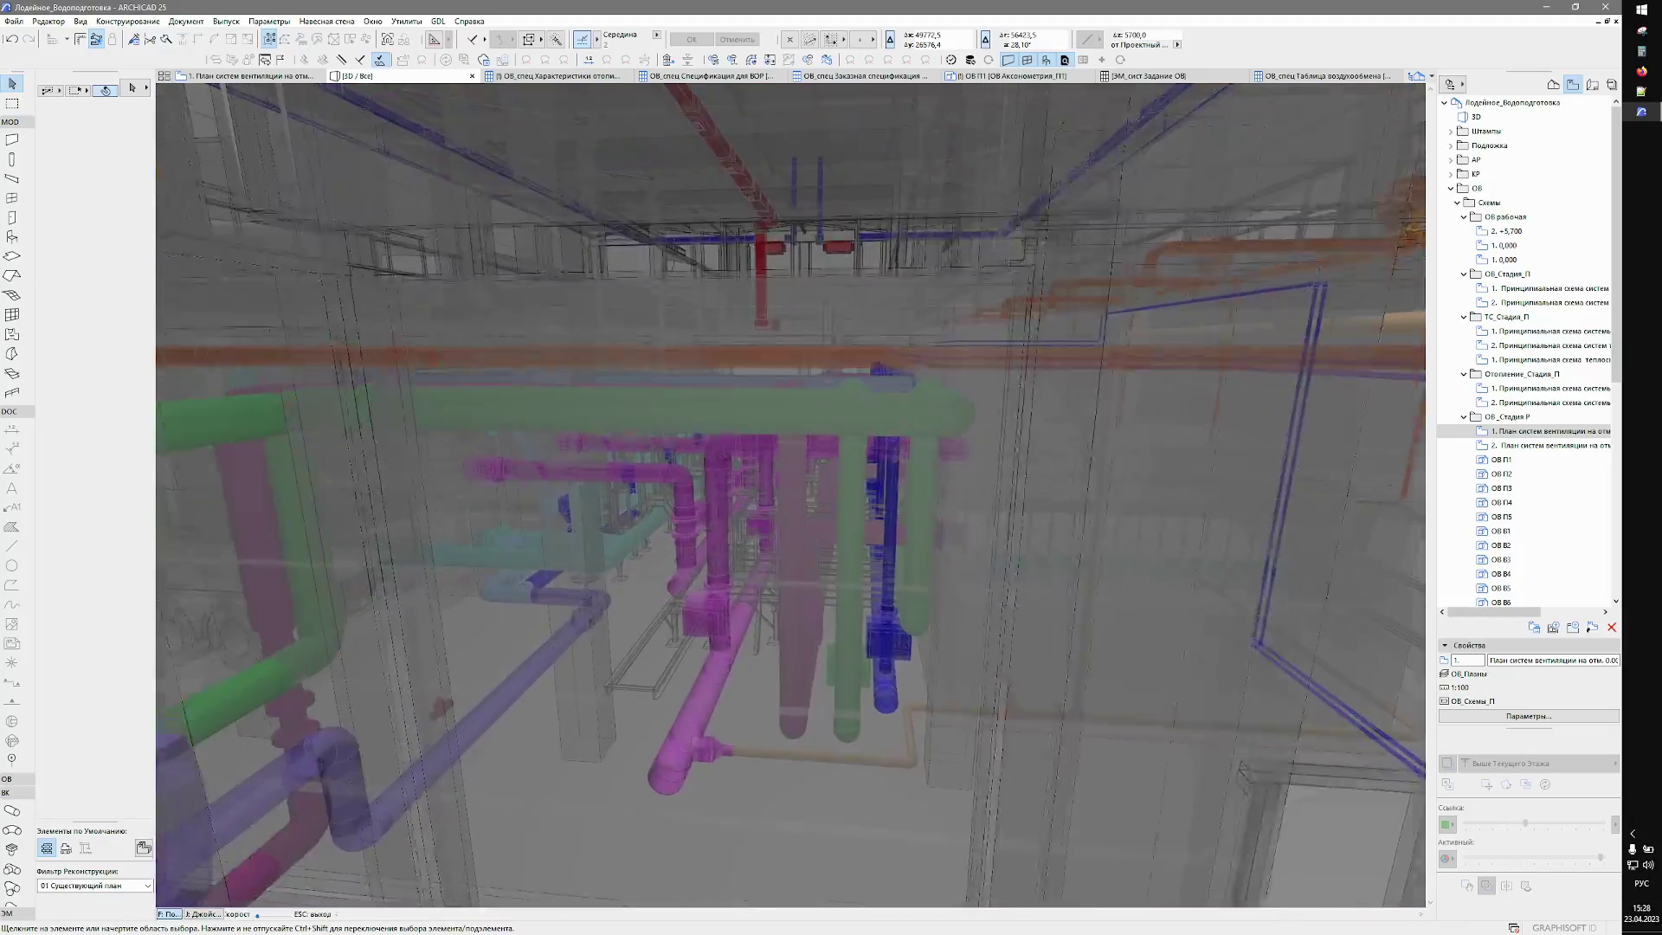
Continue along the pipe corridor to the magenta and green risers, then bring up Layer Settings.
key("Up")
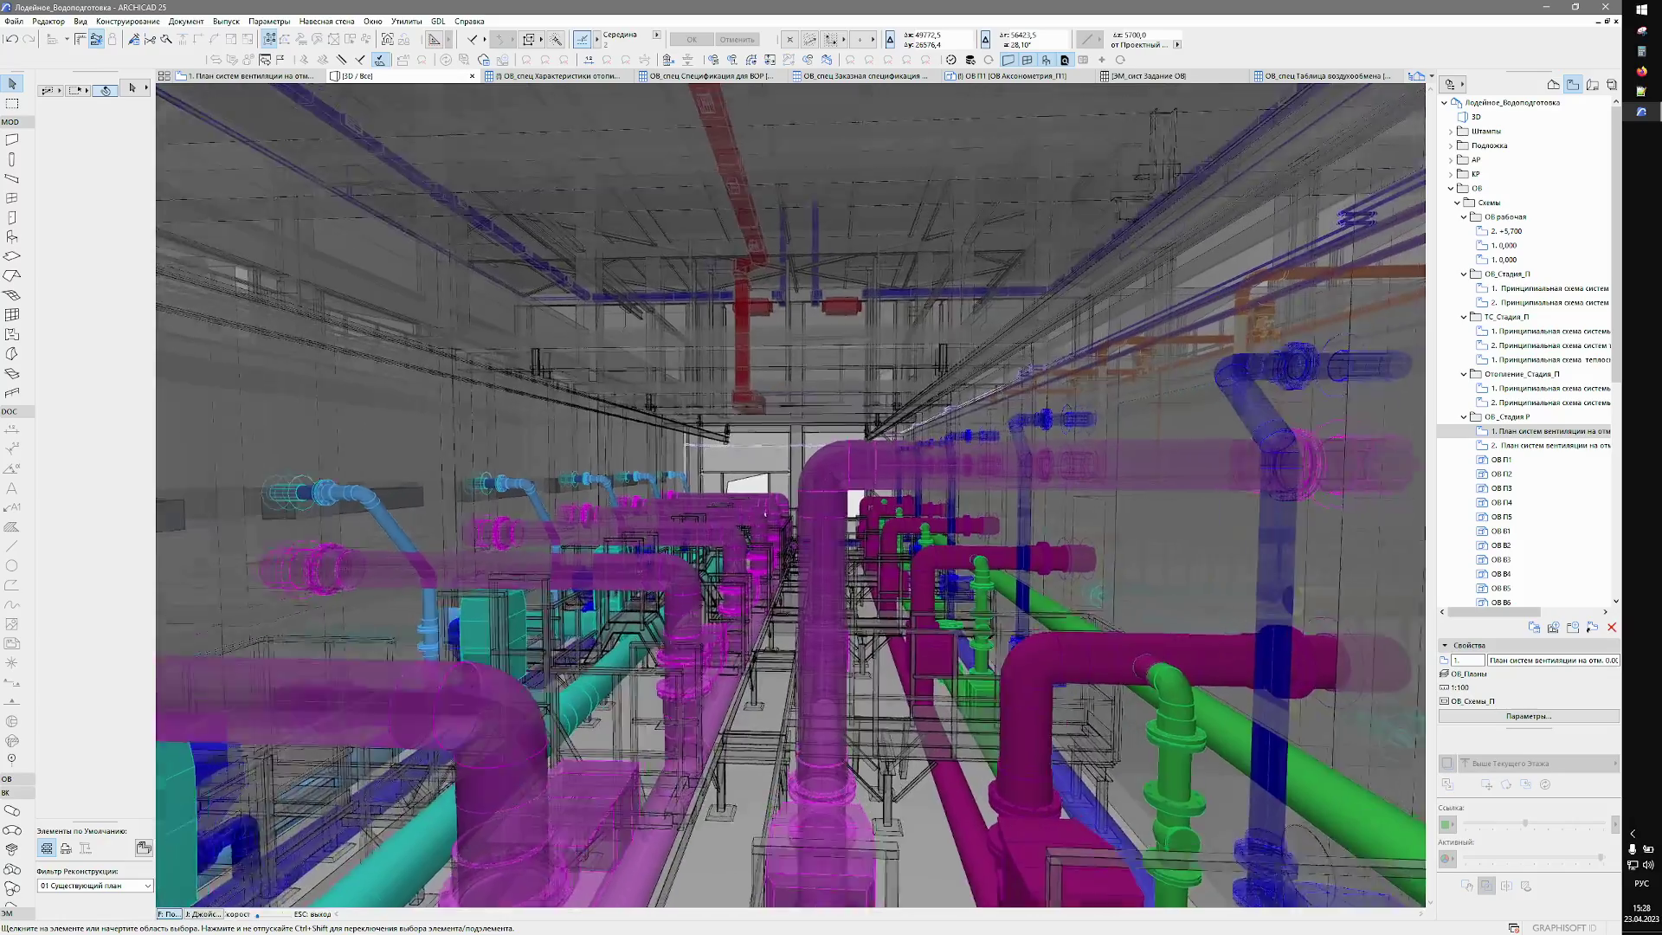
key("Up")
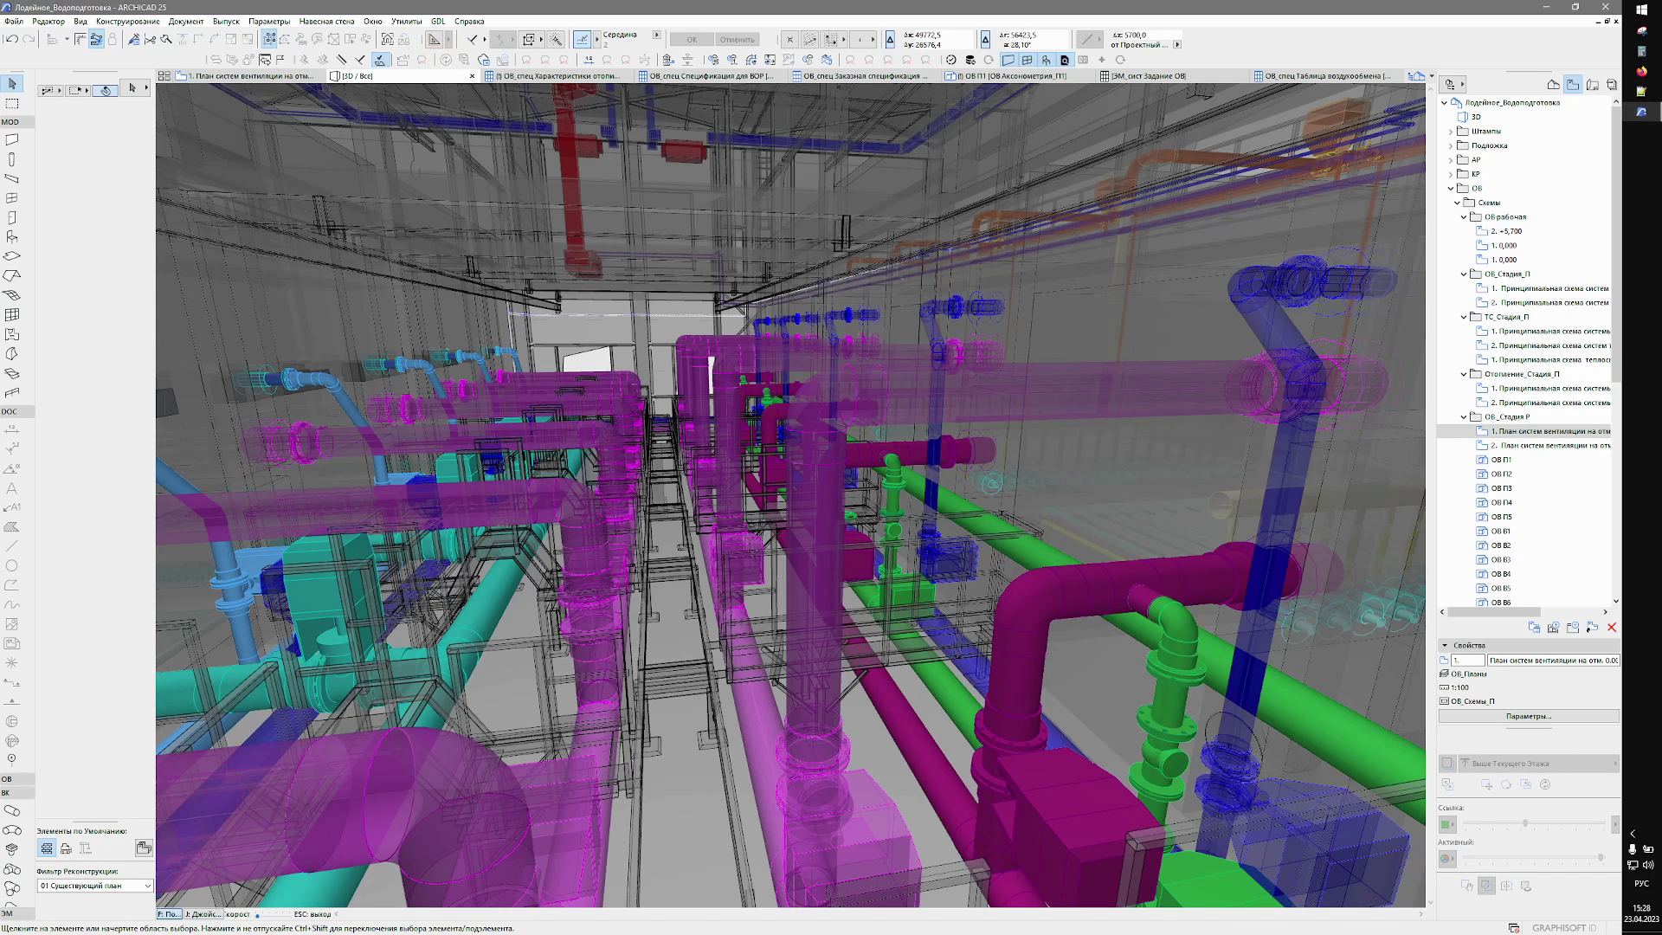
key("Down")
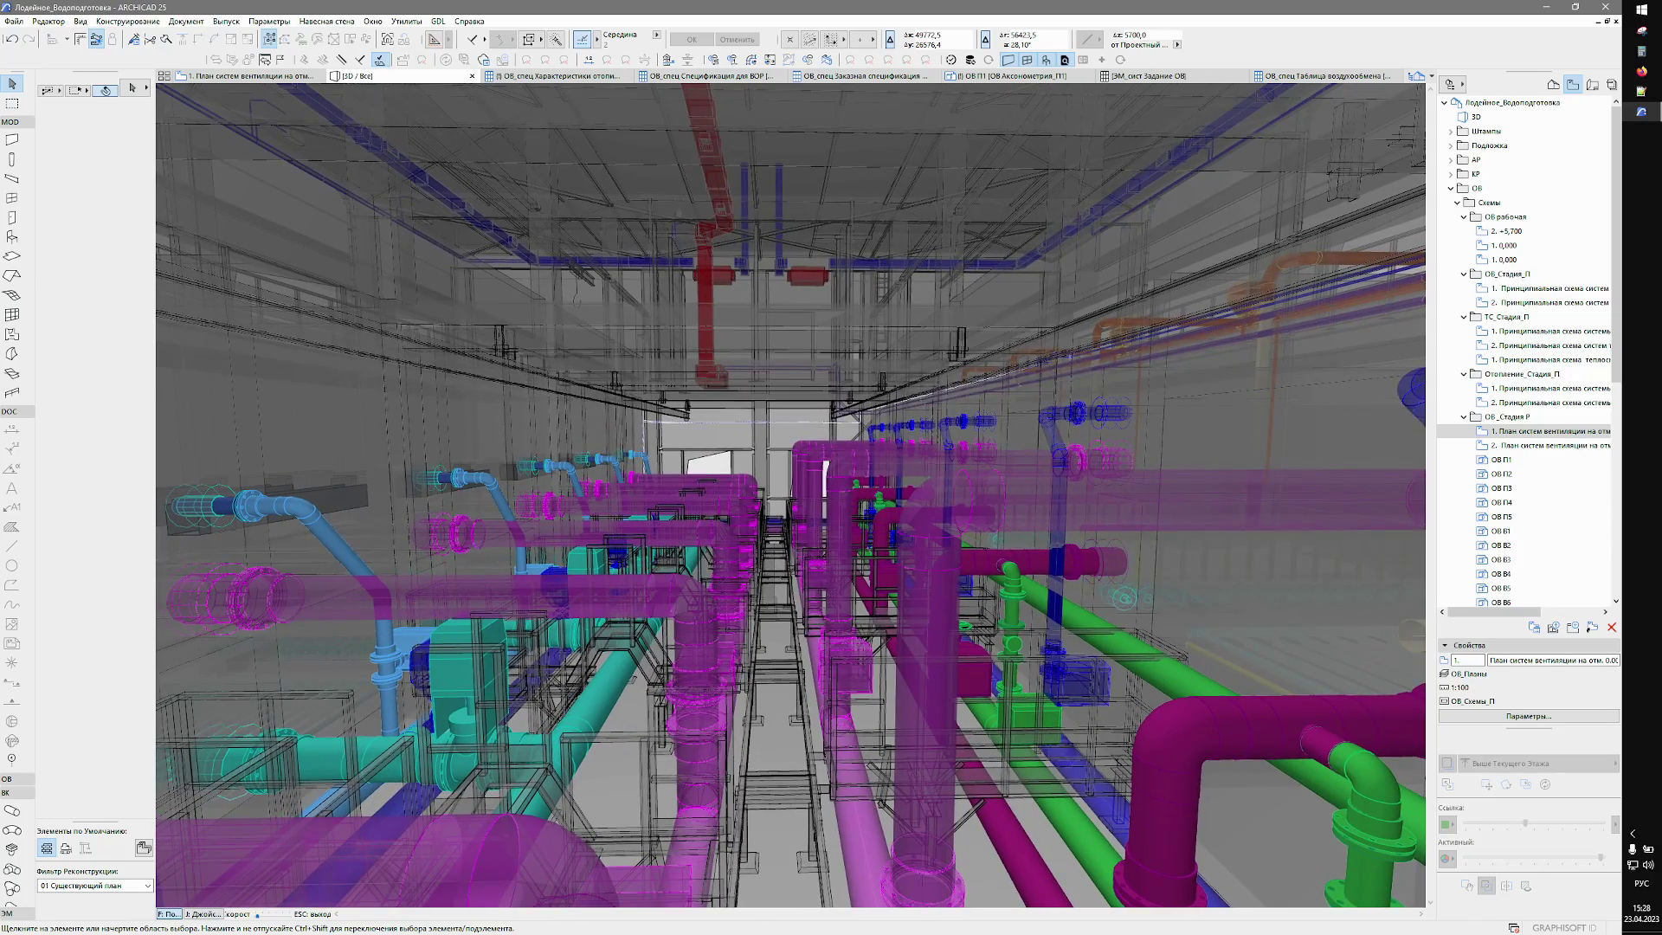
key("Up")
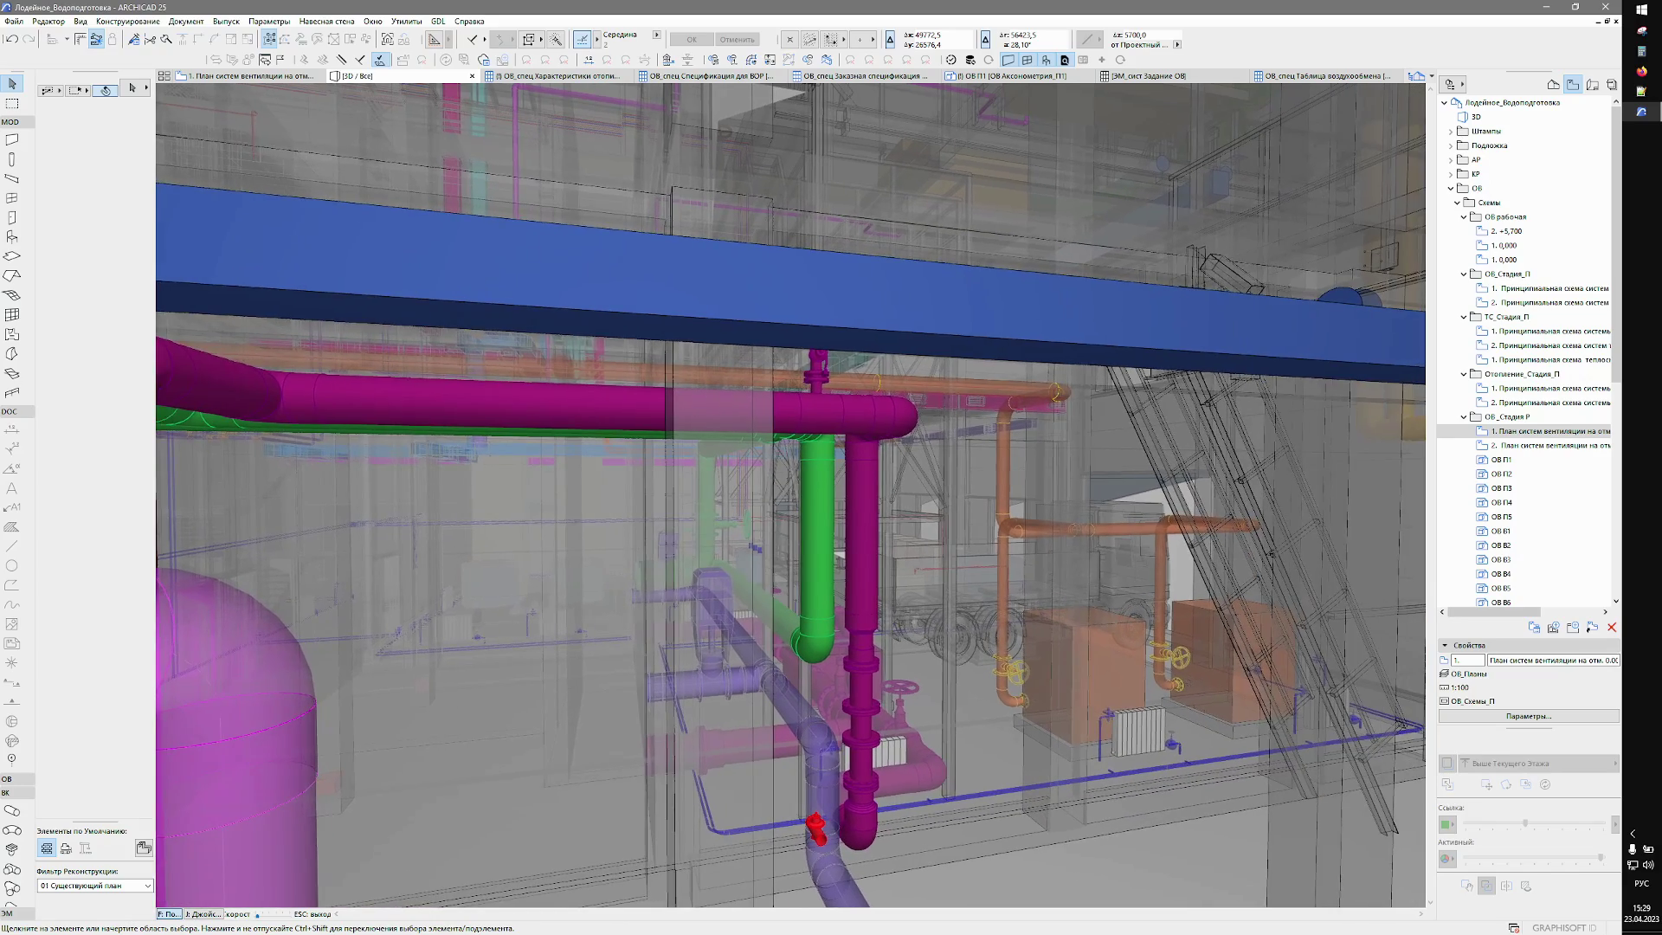
key("Up")
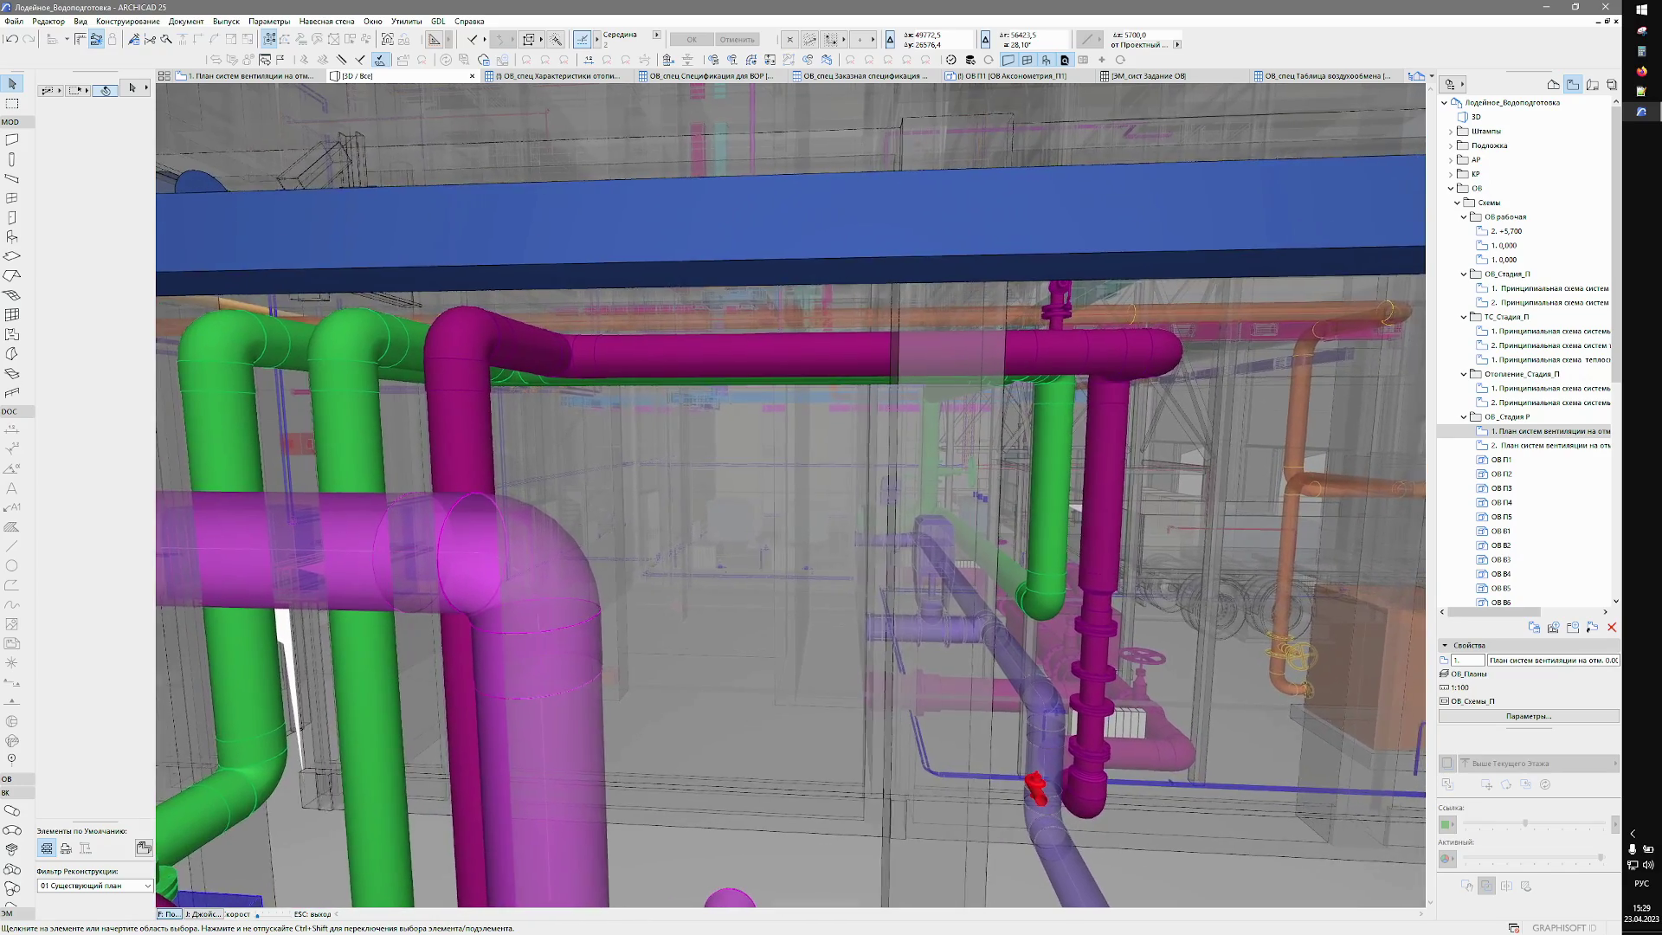
key("Escape")
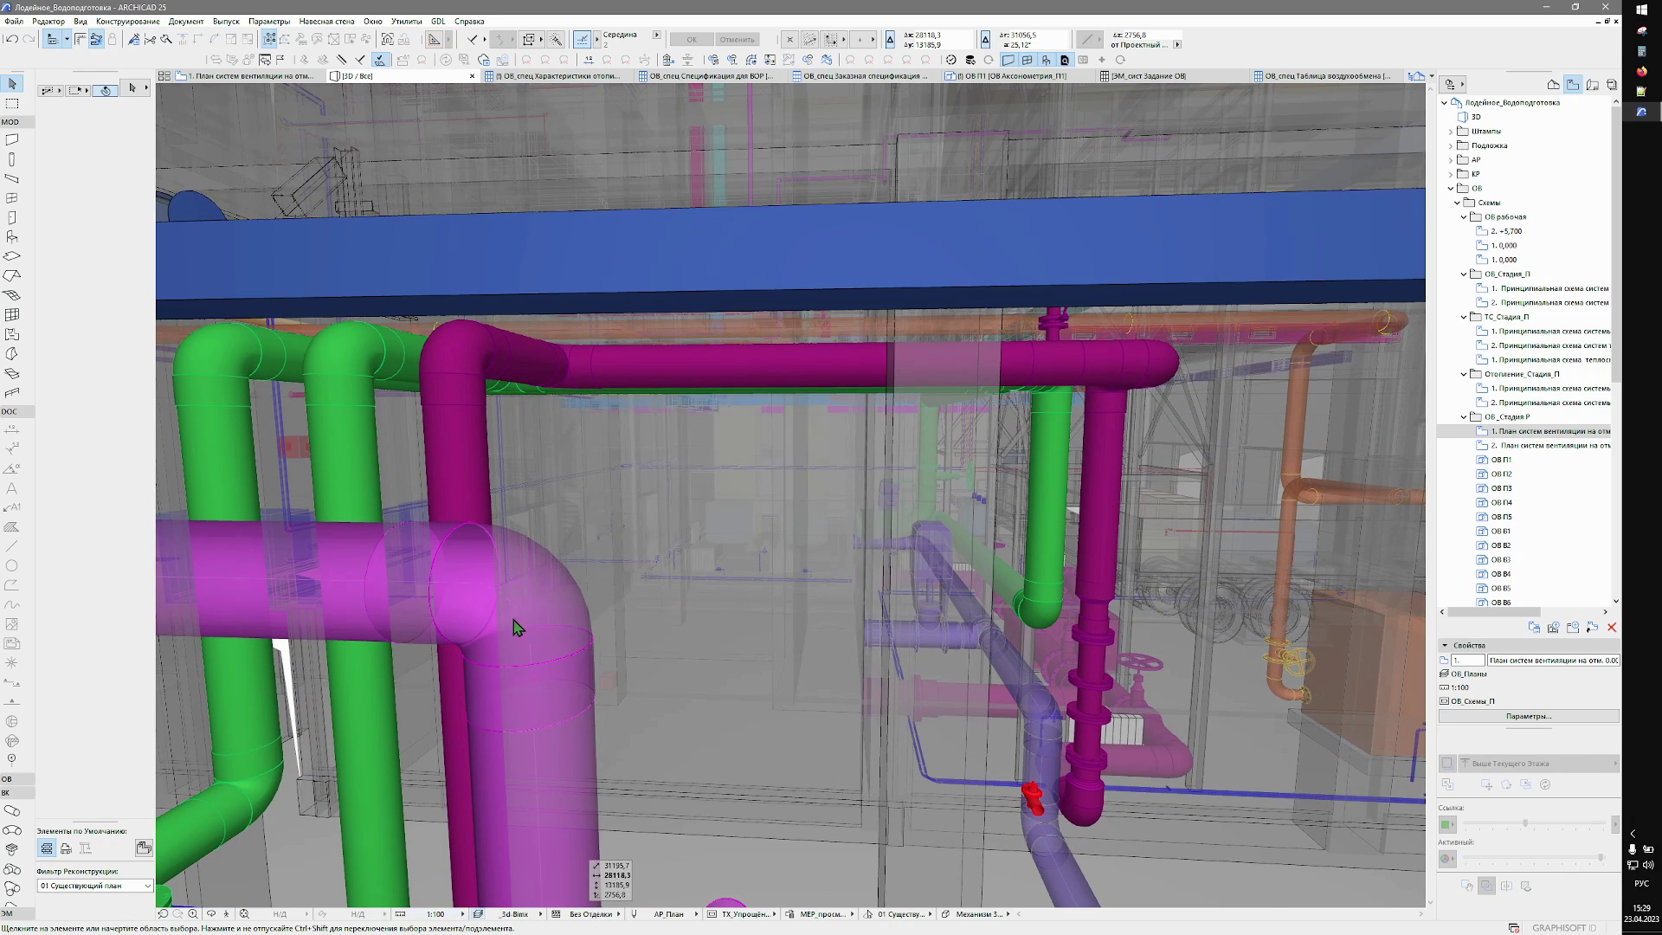
left_click(478, 914)
Hide all layers, then show only the ОВ through 5_Трубопроводы engineering layers.
left_click_drag(864, 184, 869, 404)
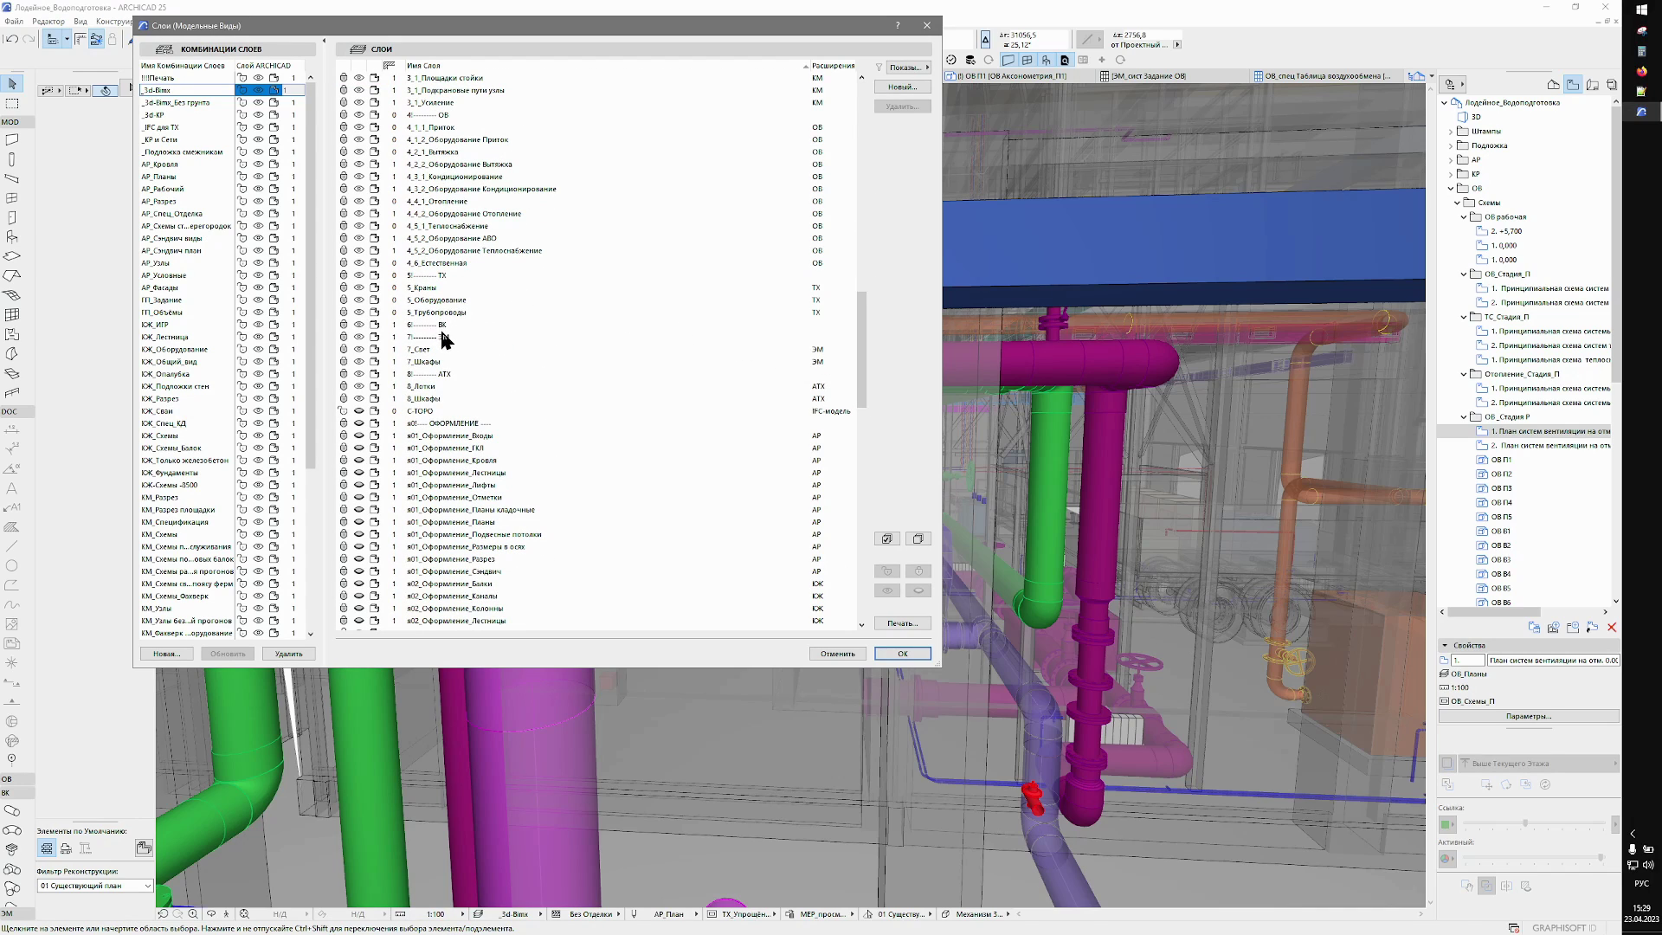
left_click(892, 539)
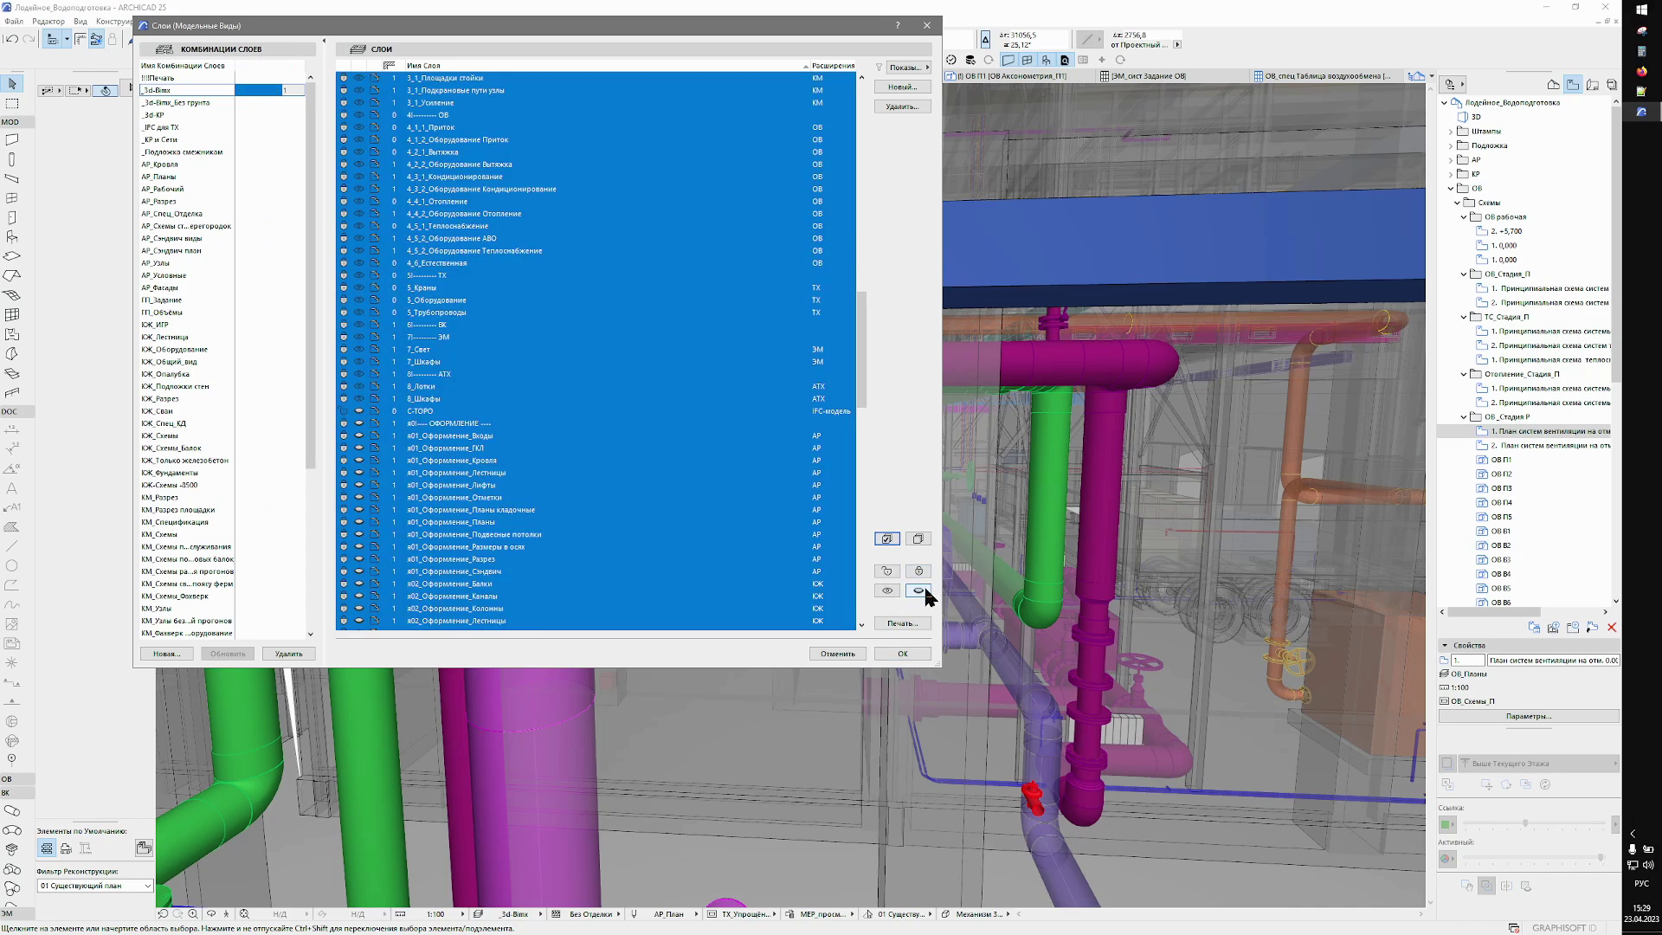
left_click(921, 587)
left_click(919, 539)
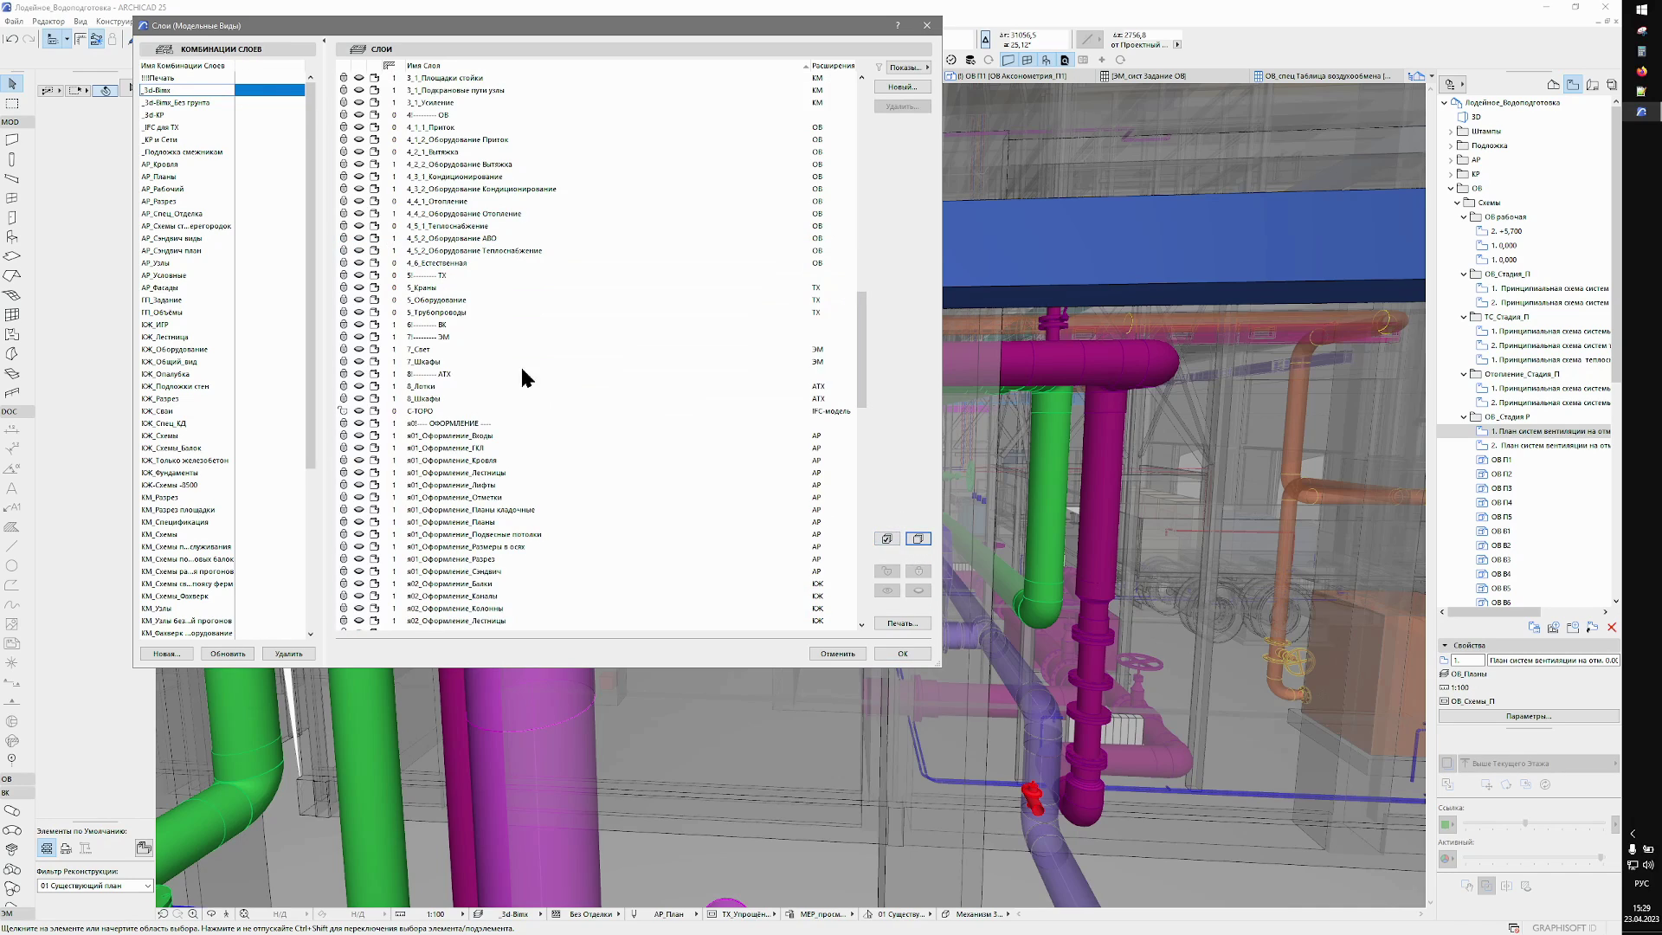
left_click(456, 313)
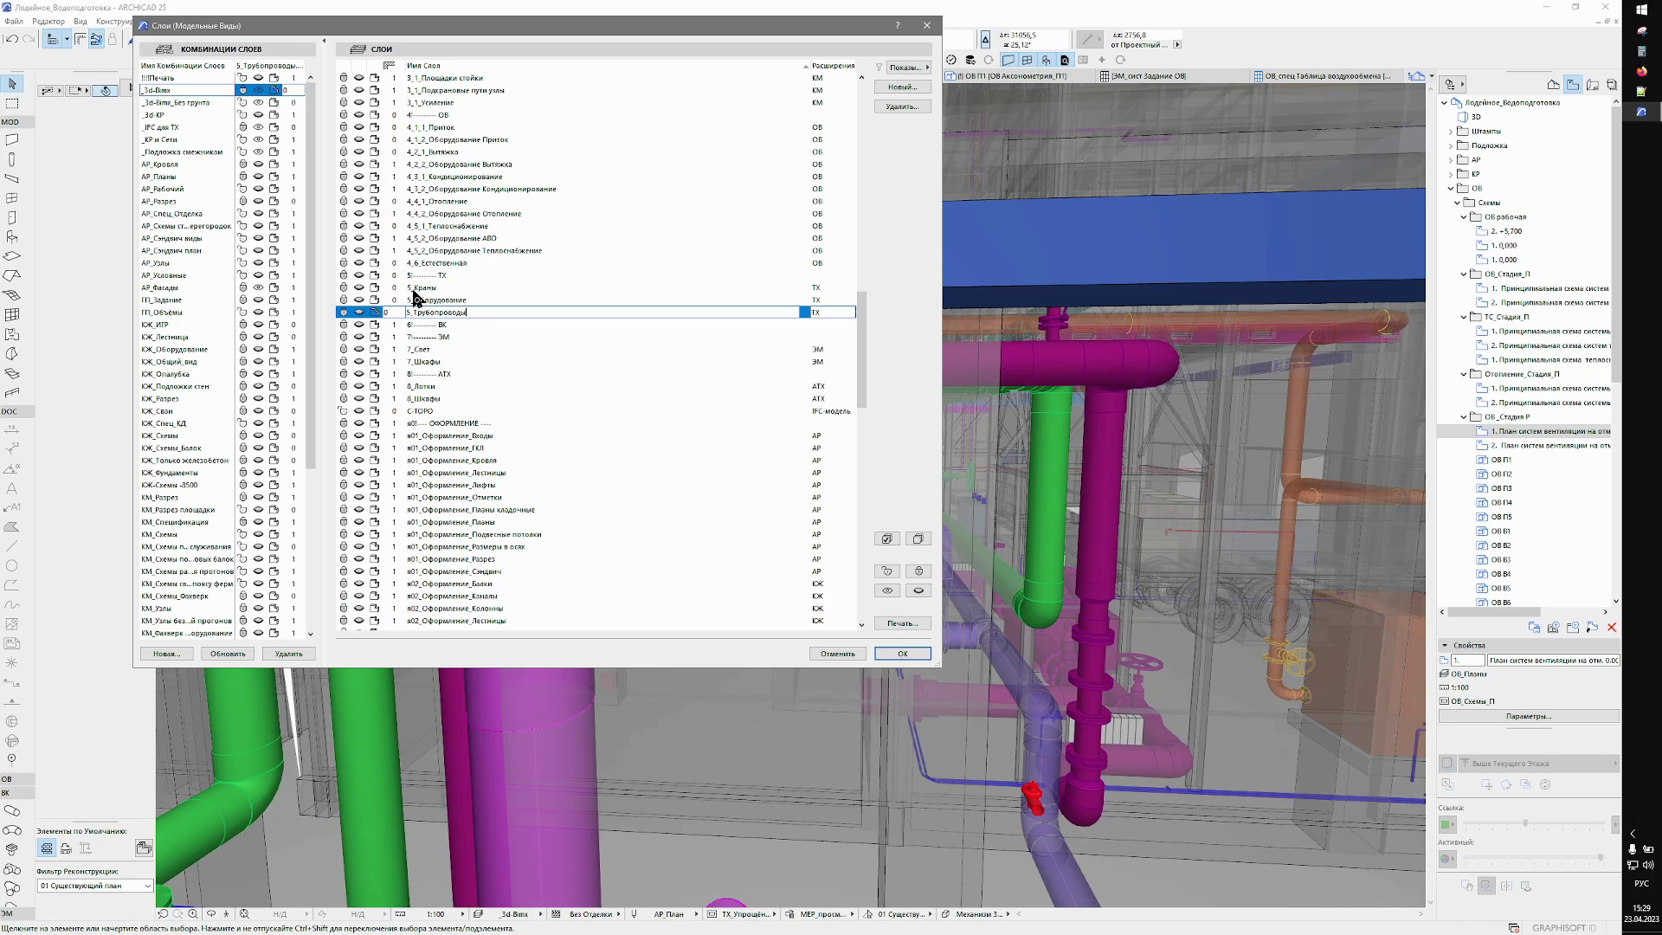
left_click(426, 115, "shift")
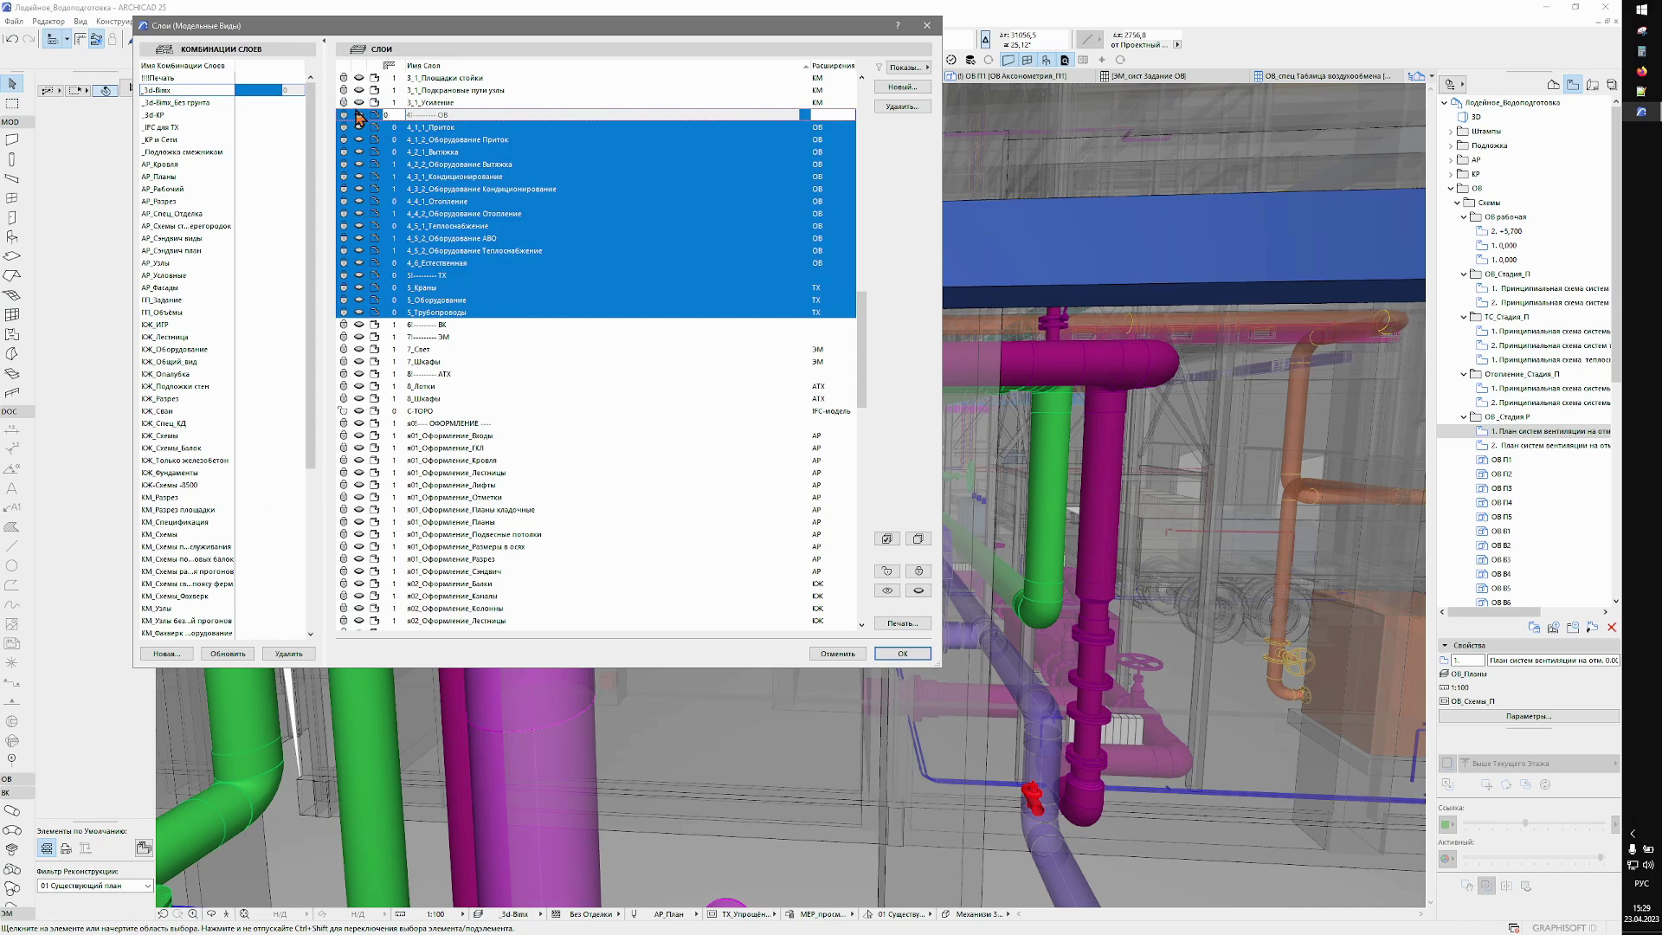
left_click(902, 654)
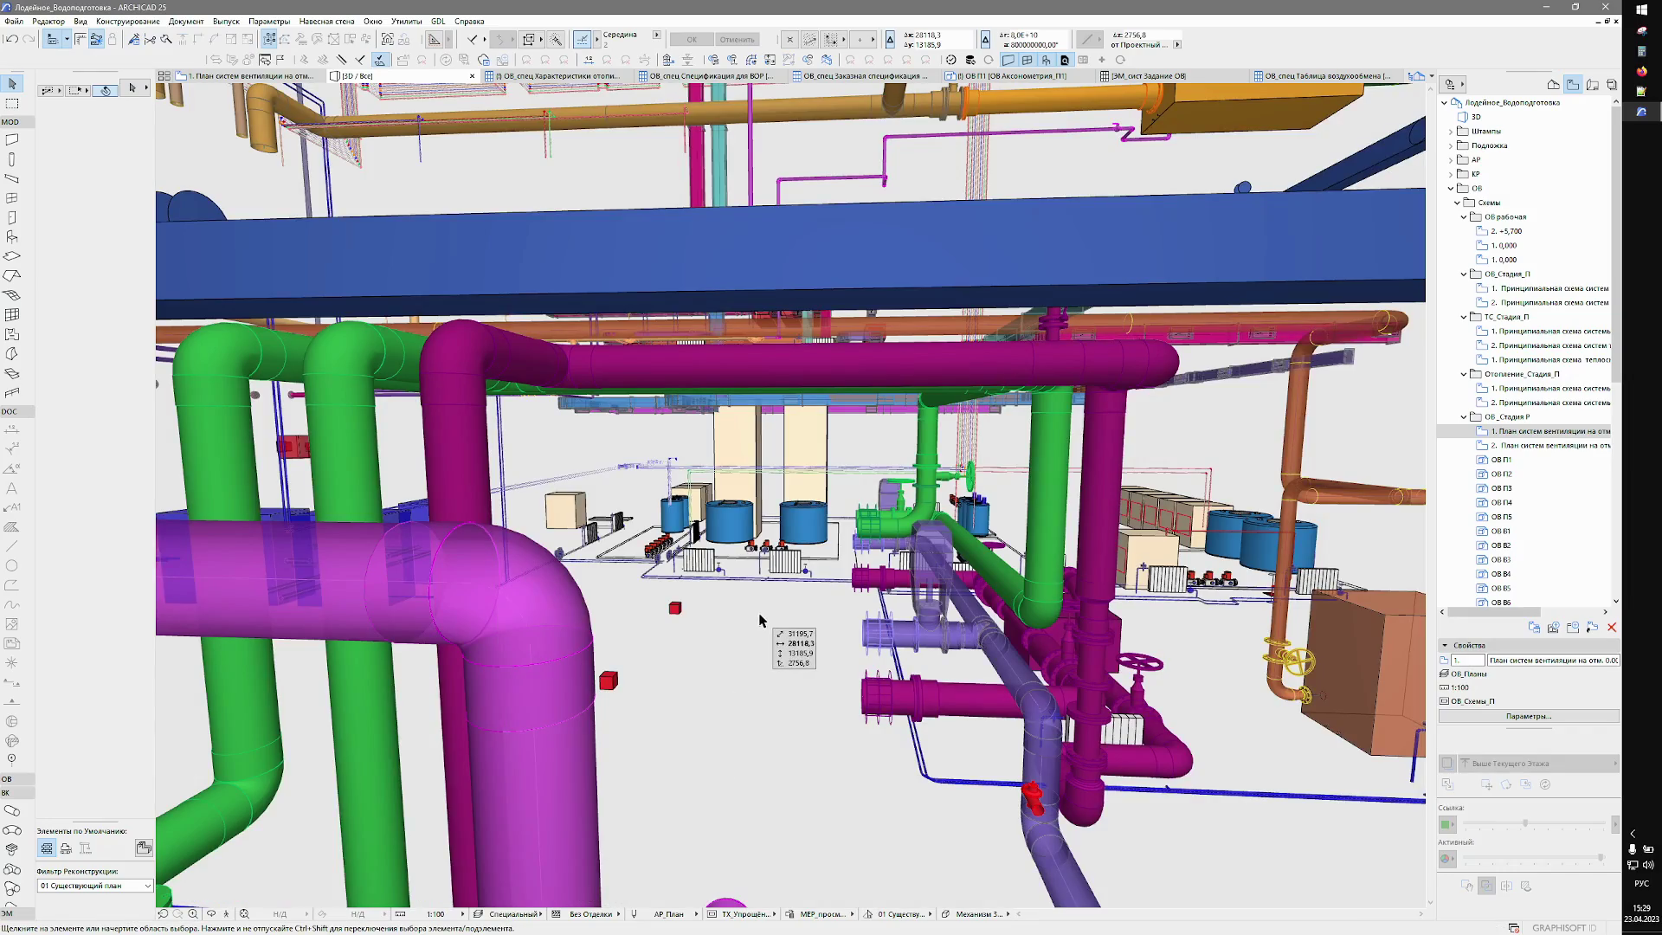
key("shift+F3")
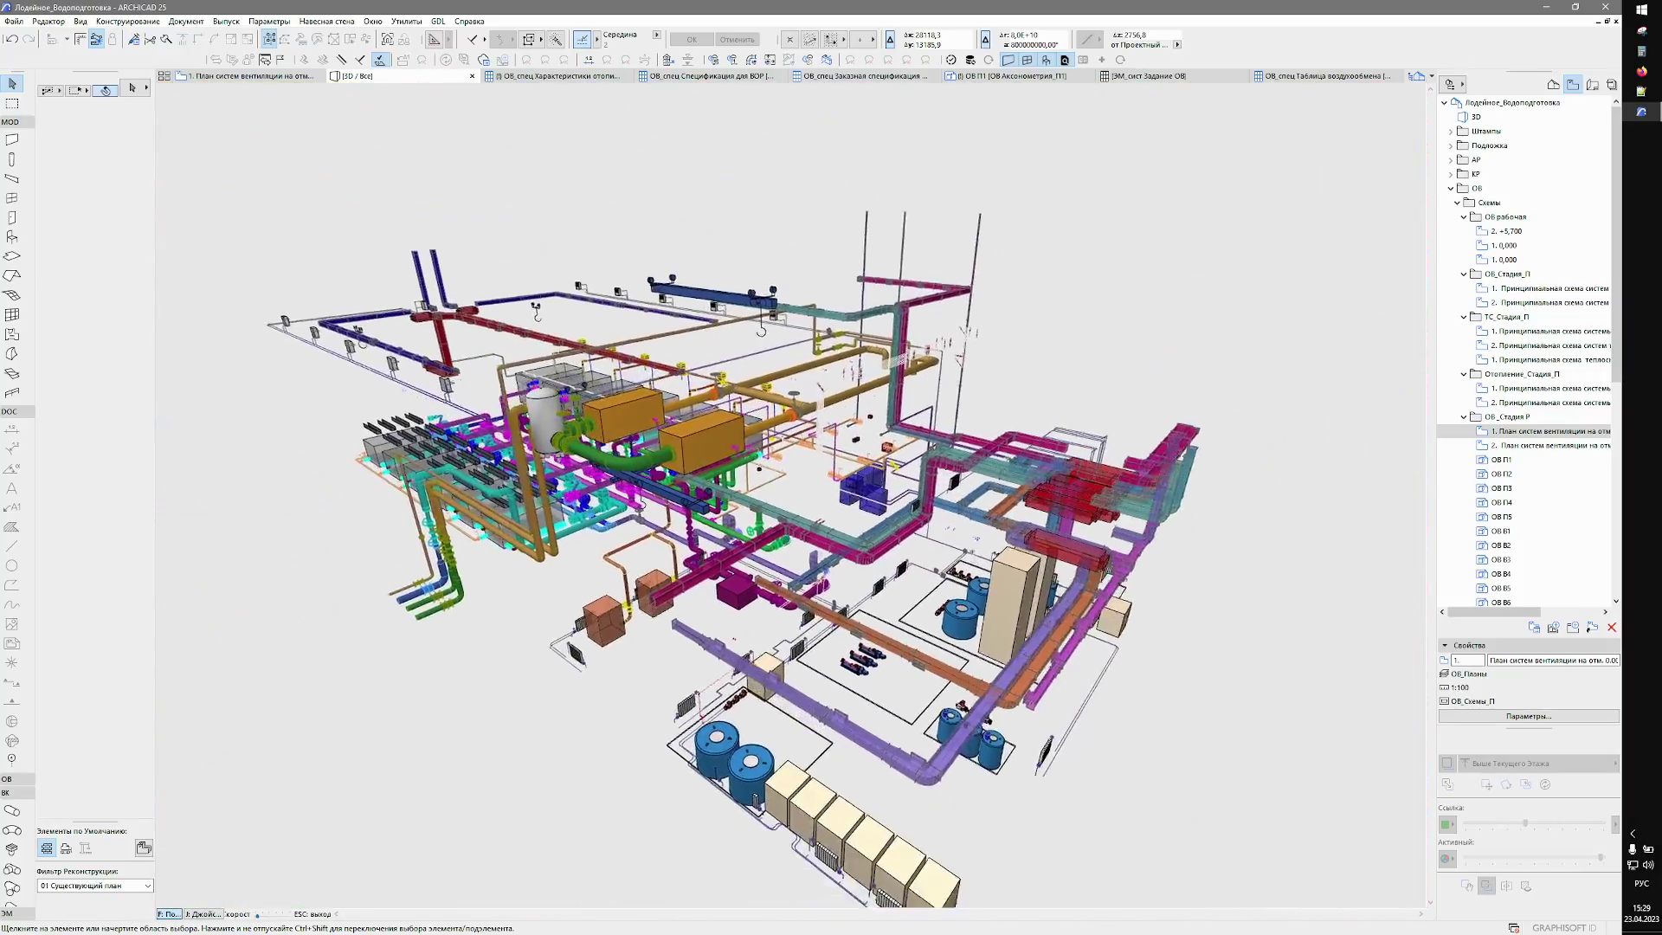
Tick 'Отображать только ось' in the MEP model view options so 3D pipes draw as axis lines.
key("Escape")
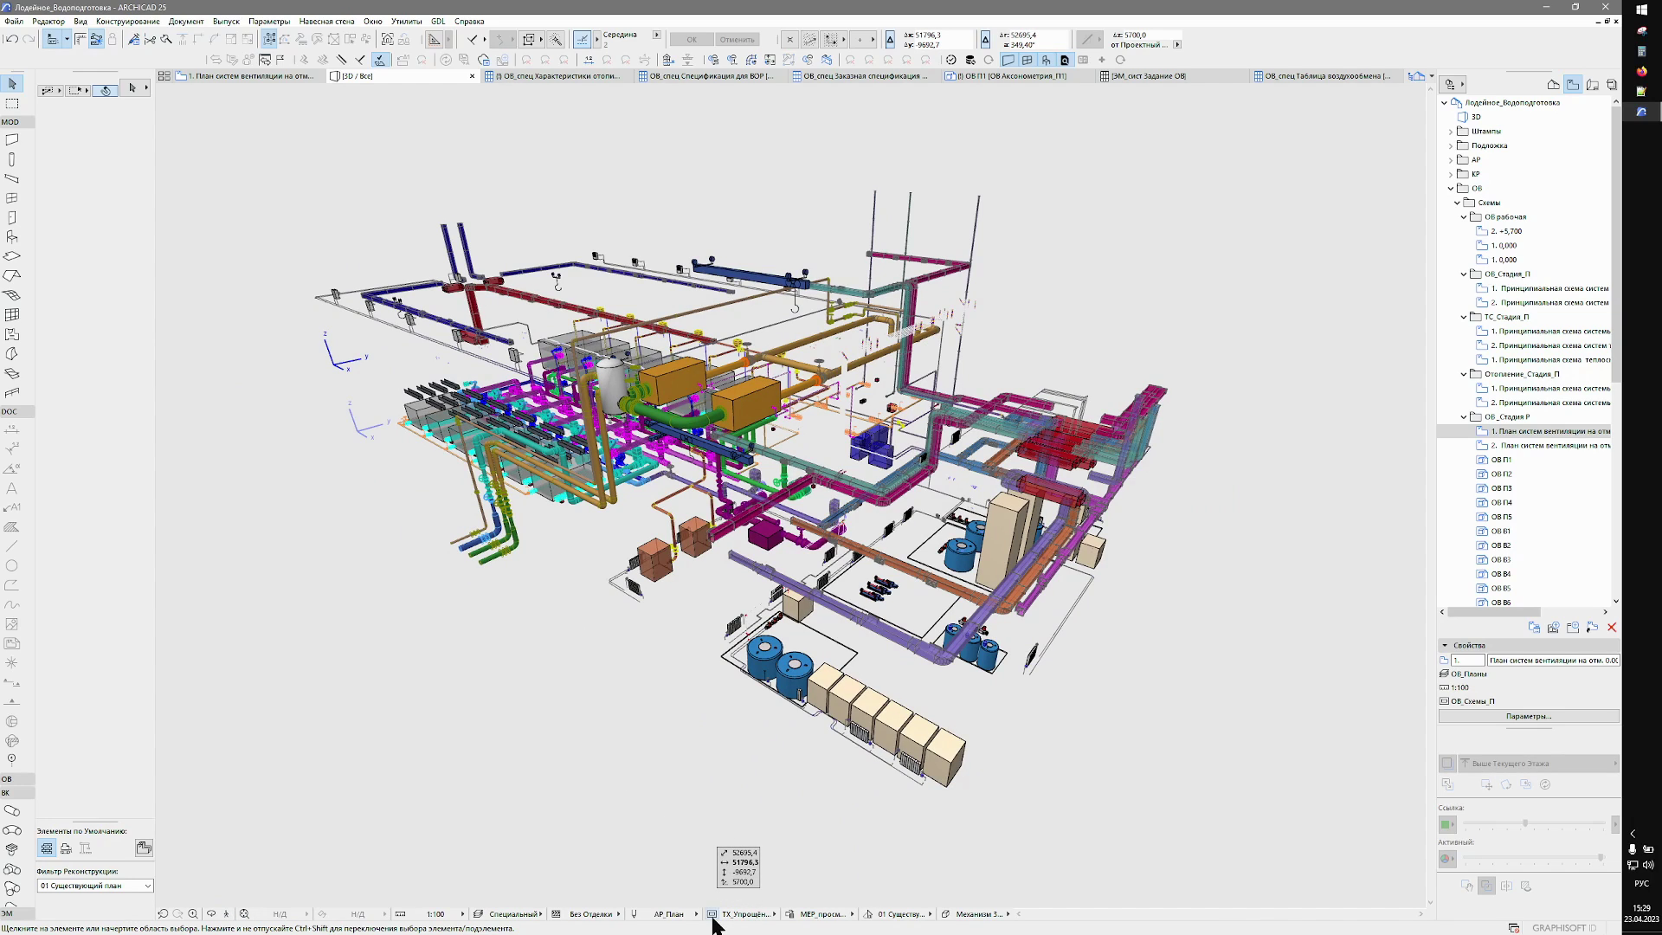
key("ctrl+shift+b")
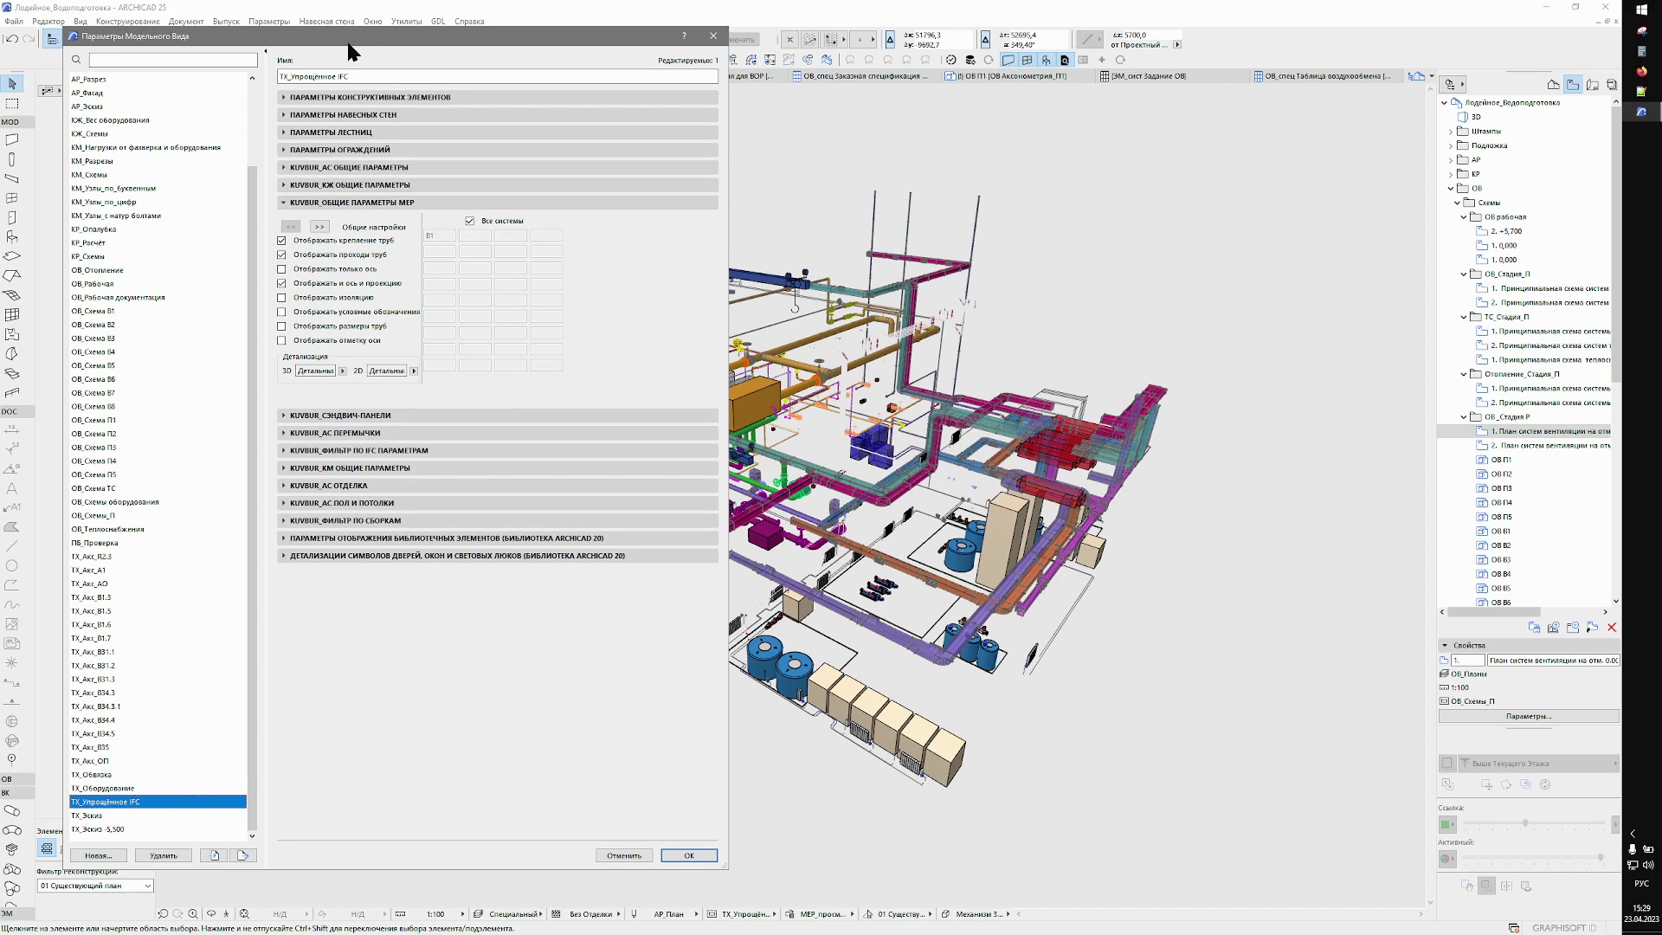
mouse_move(355, 37)
left_mouse_down()
mouse_move(1202, 44)
mouse_move(1155, 49)
left_mouse_up()
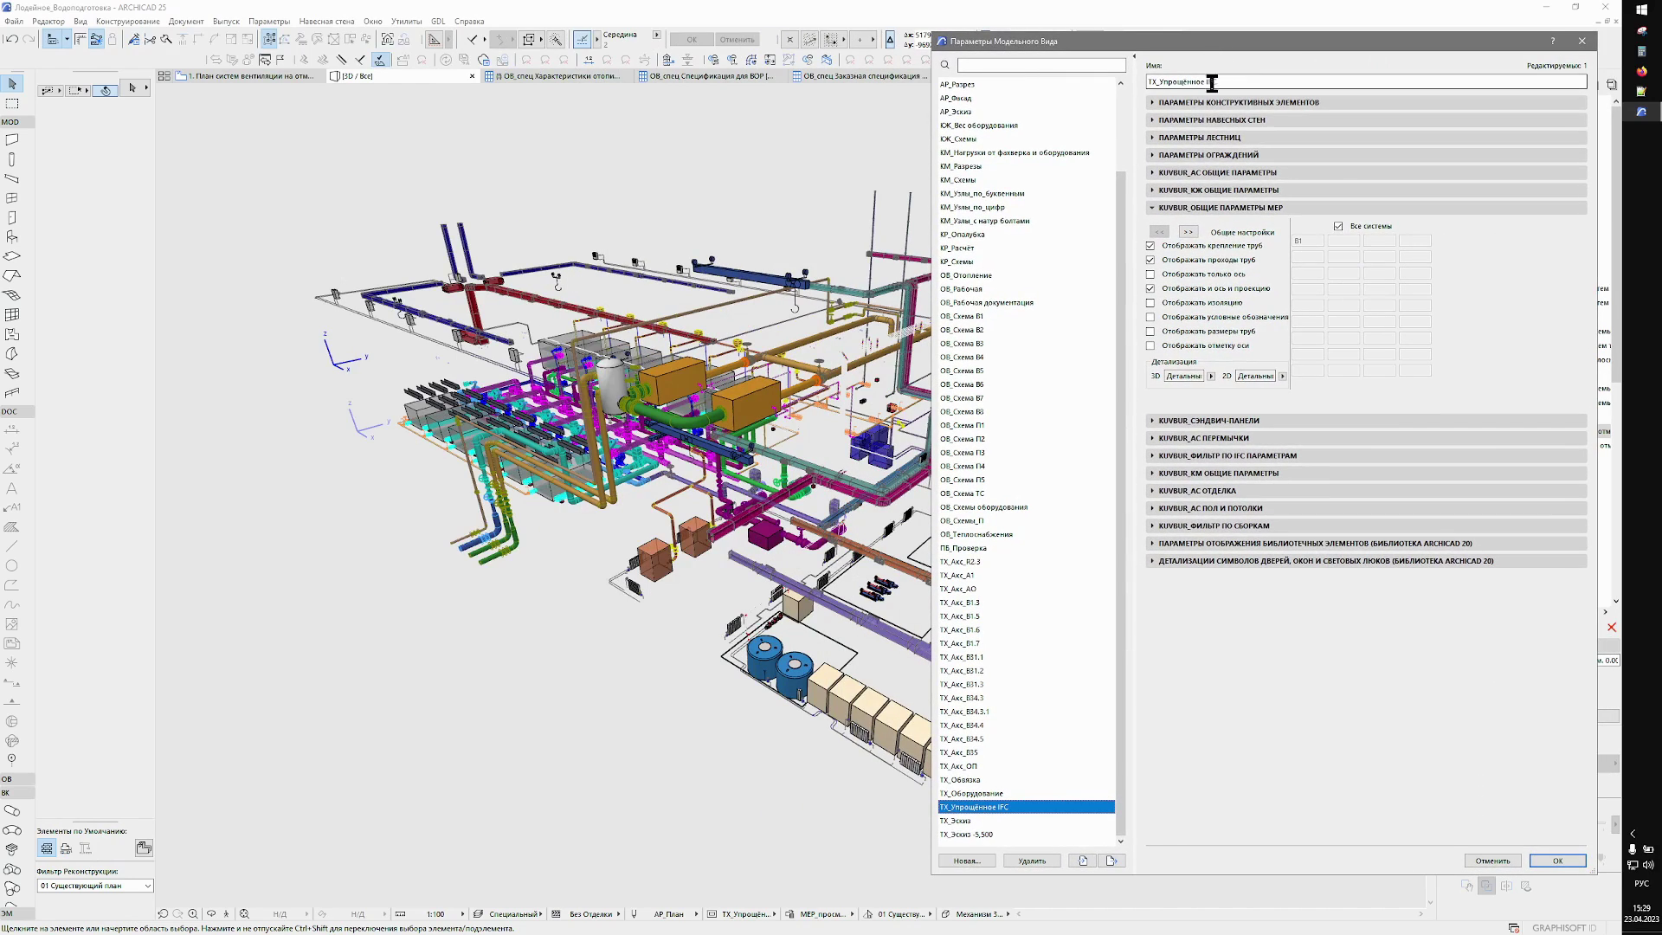
left_click(1151, 273)
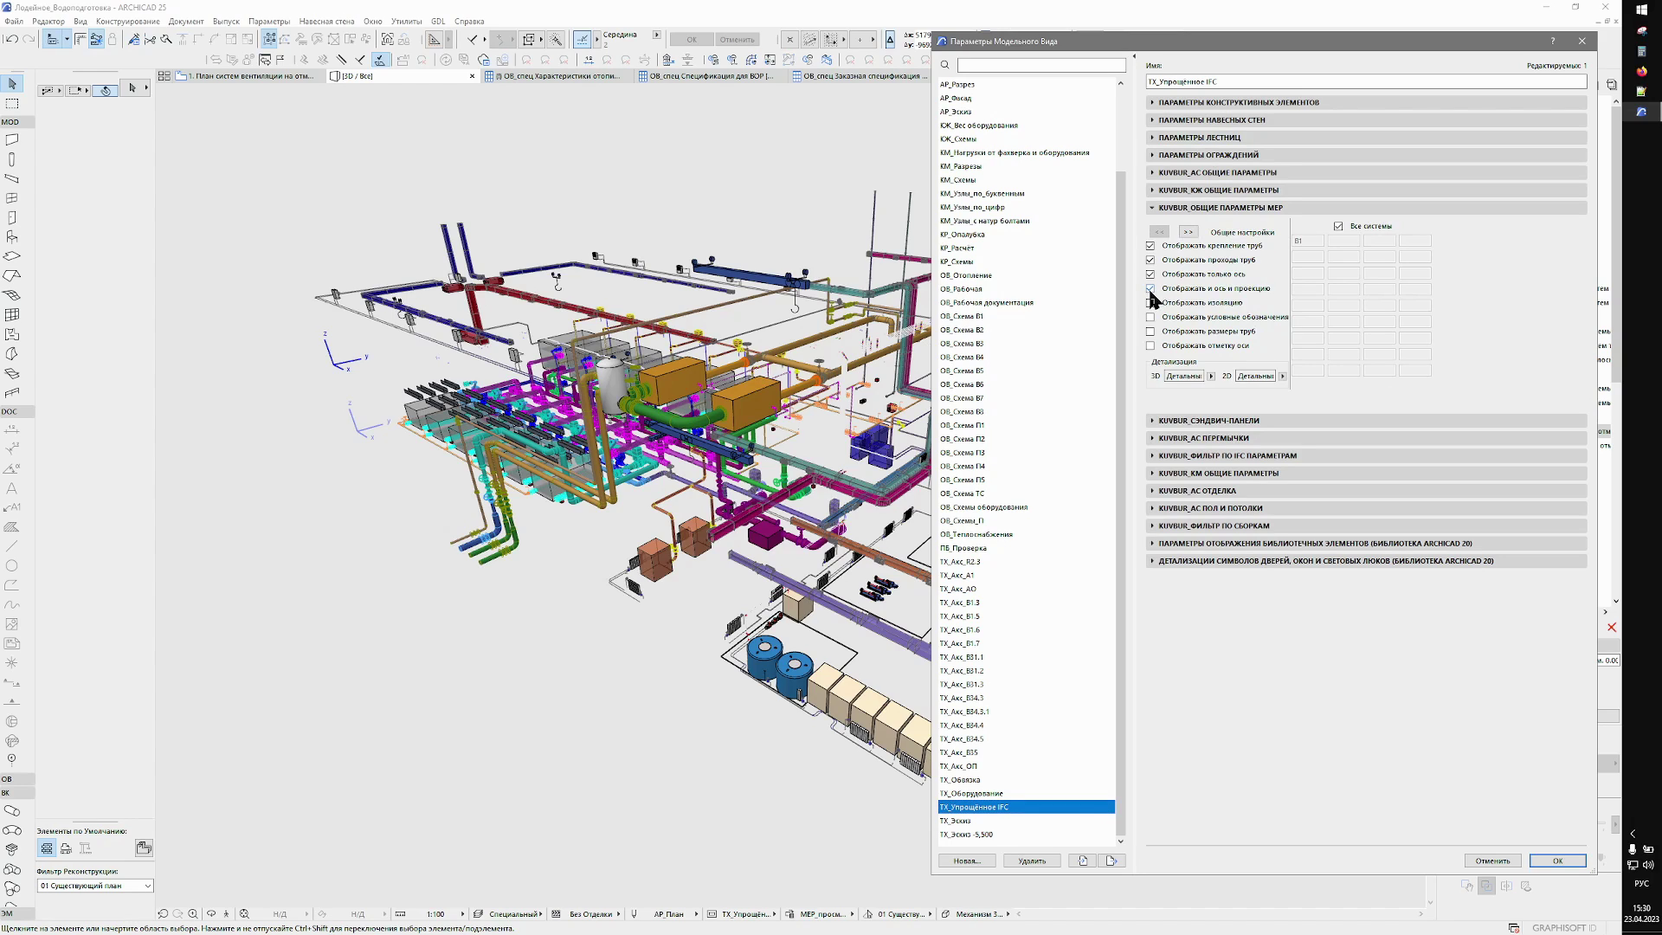
left_click(1557, 861)
scroll(606, 641, "up", 3)
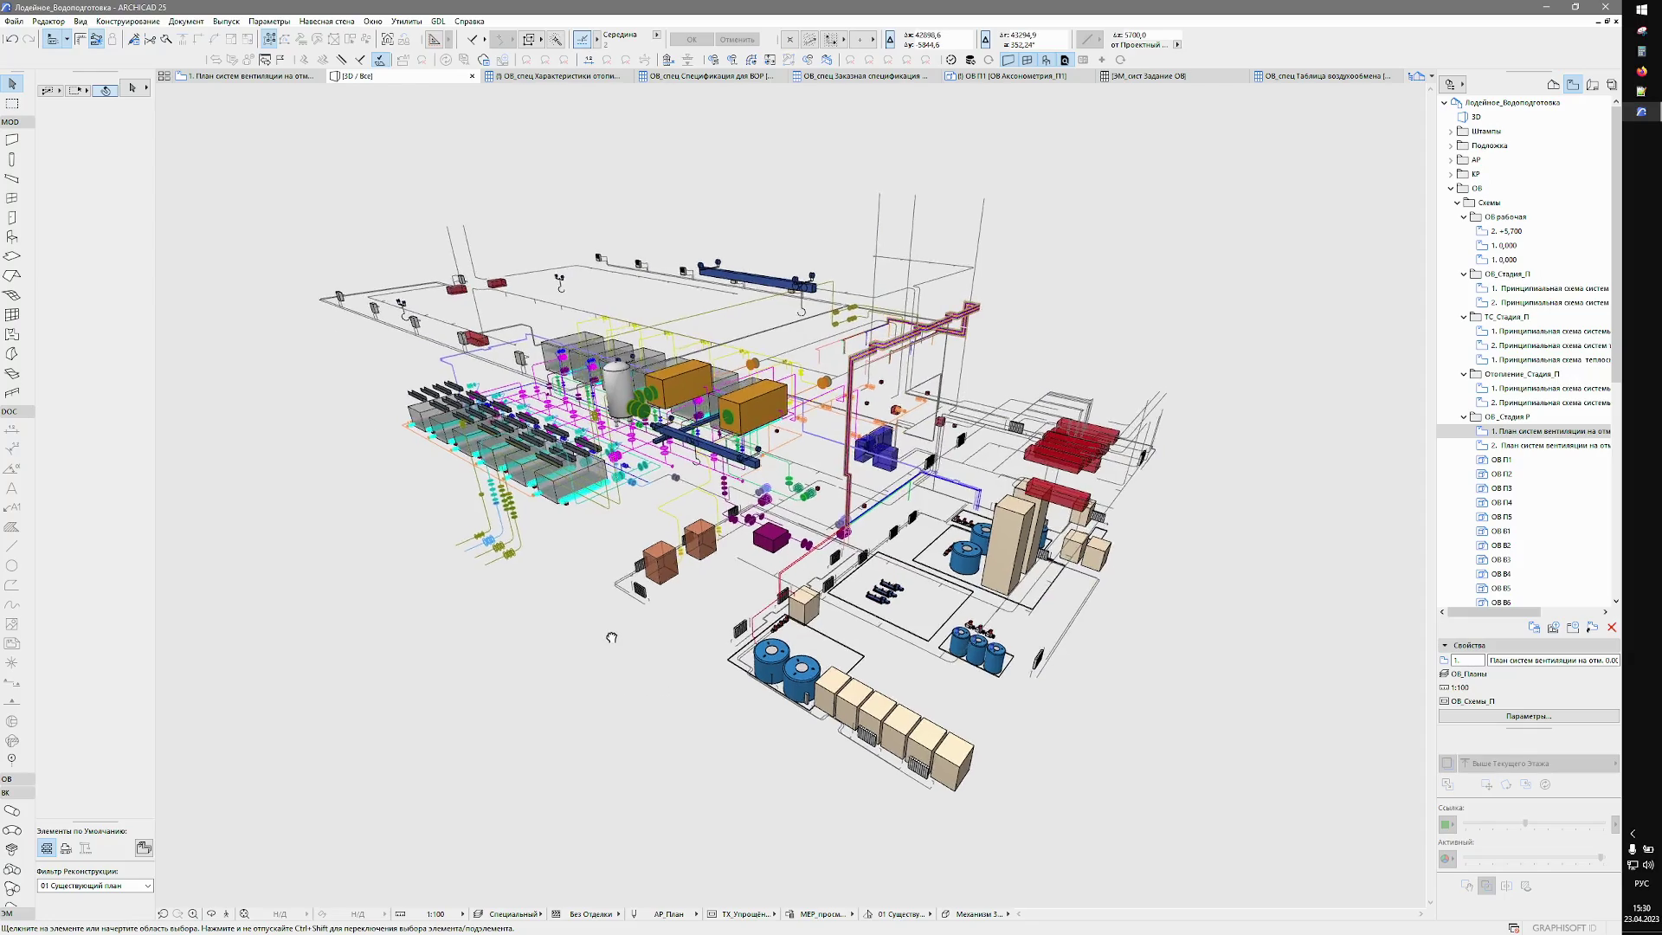
scroll(842, 452, "up", 3)
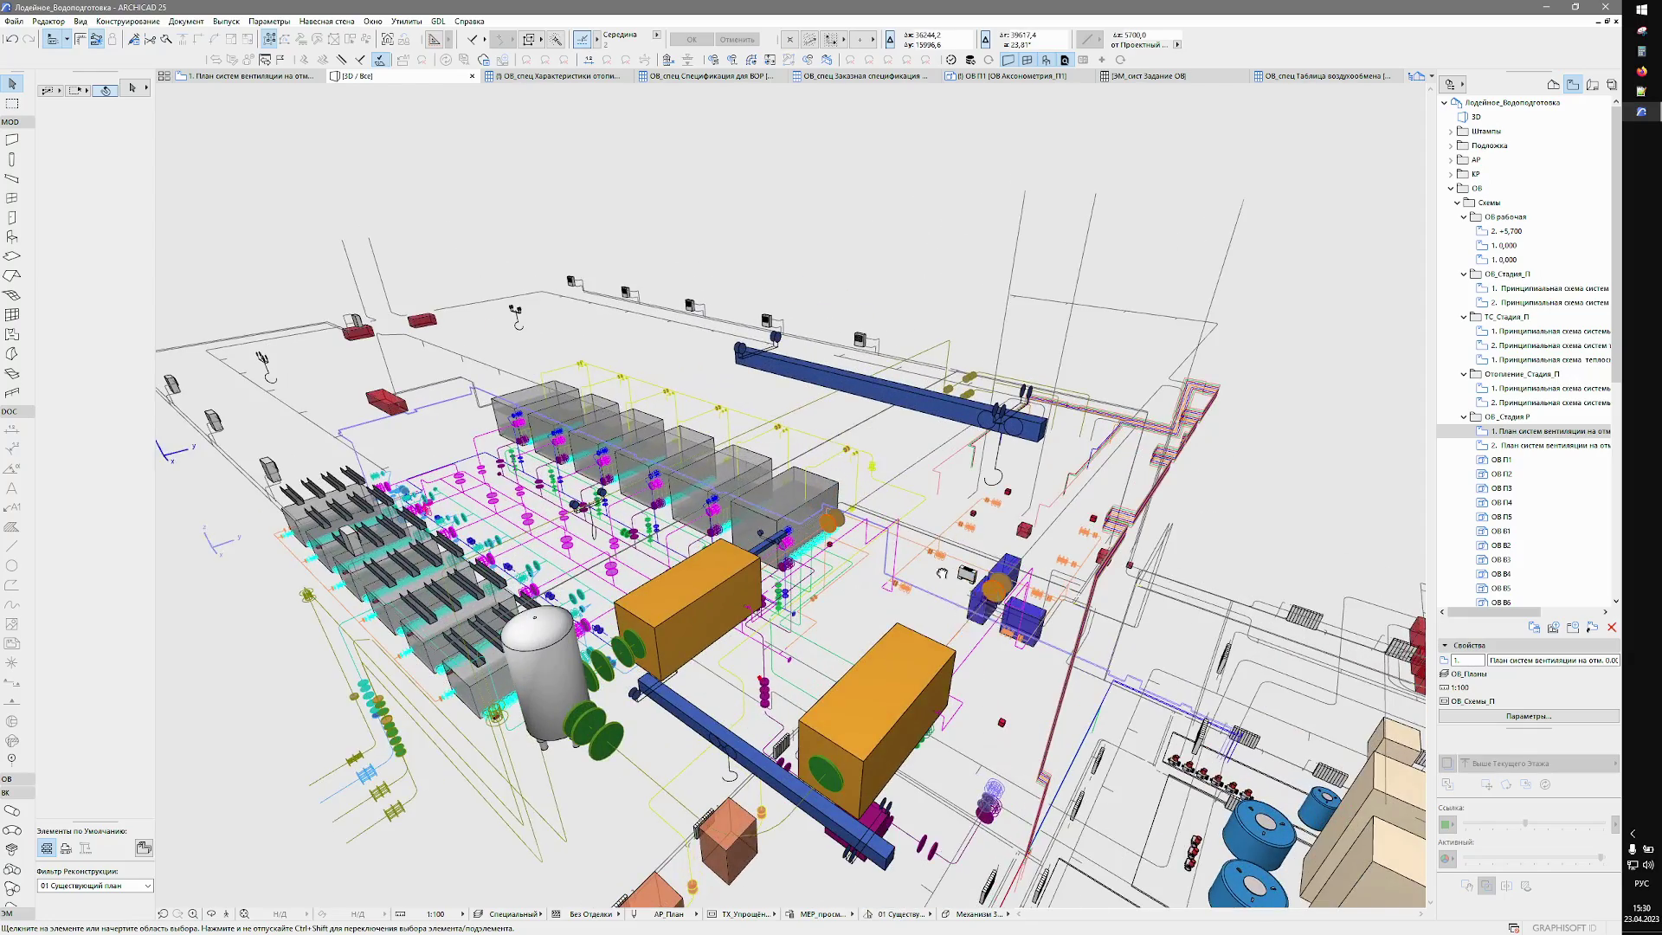
middle_click_drag(842, 452, 1066, 629, "shift")
scroll(1067, 629, "down", 3)
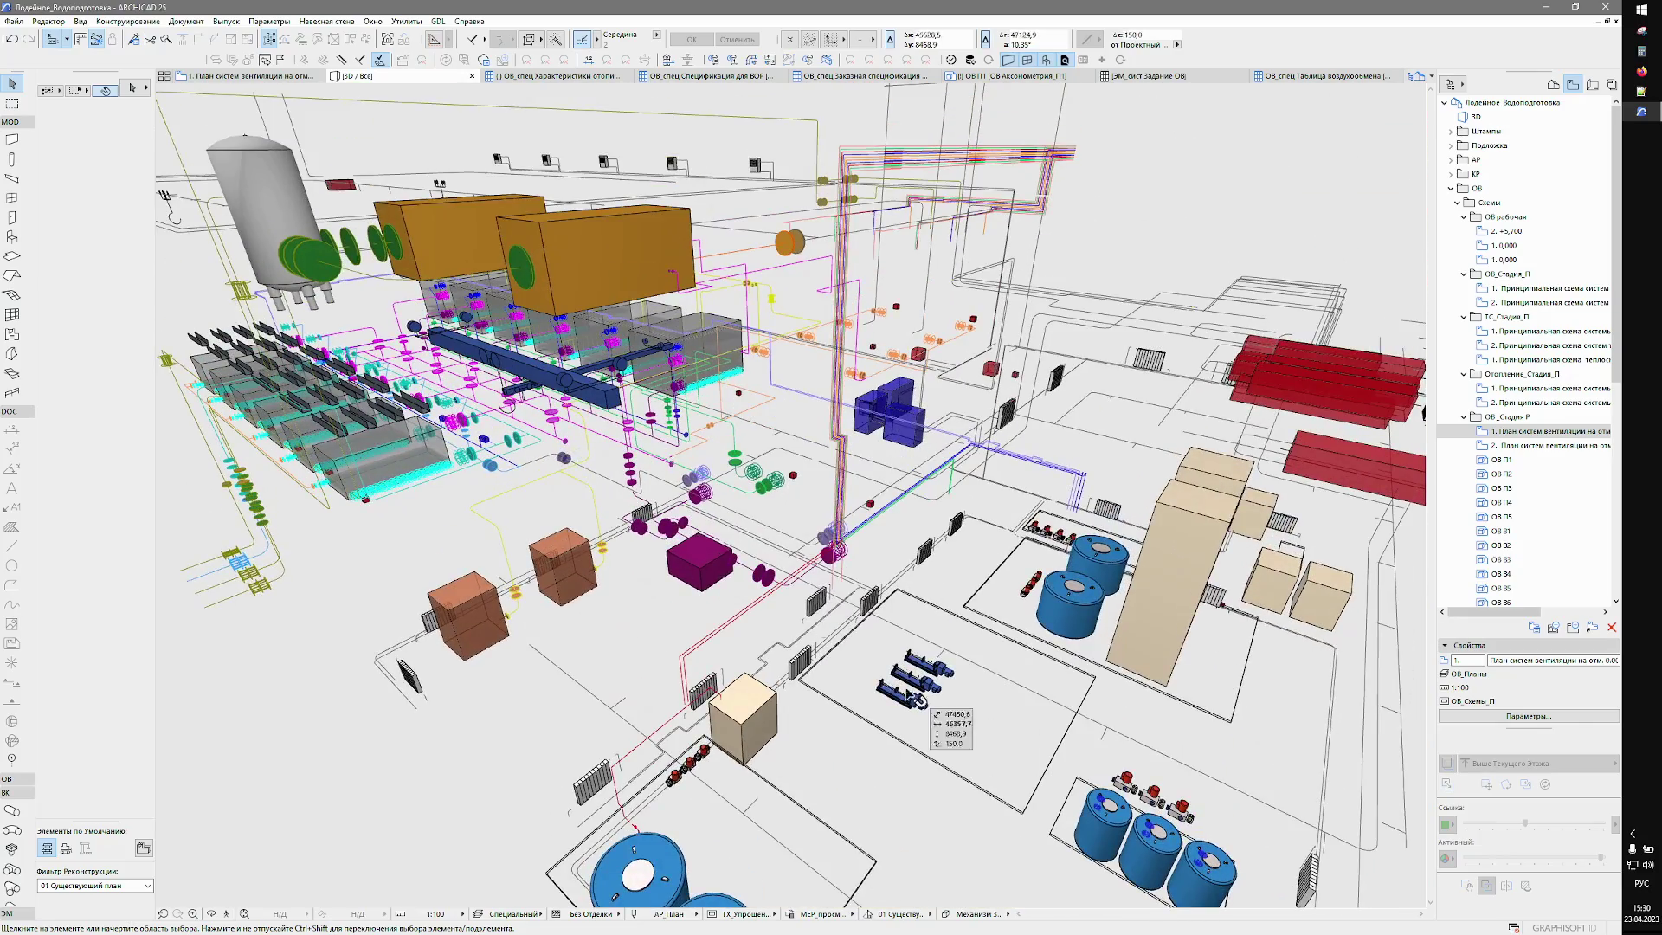
scroll(1132, 396, "up", 2)
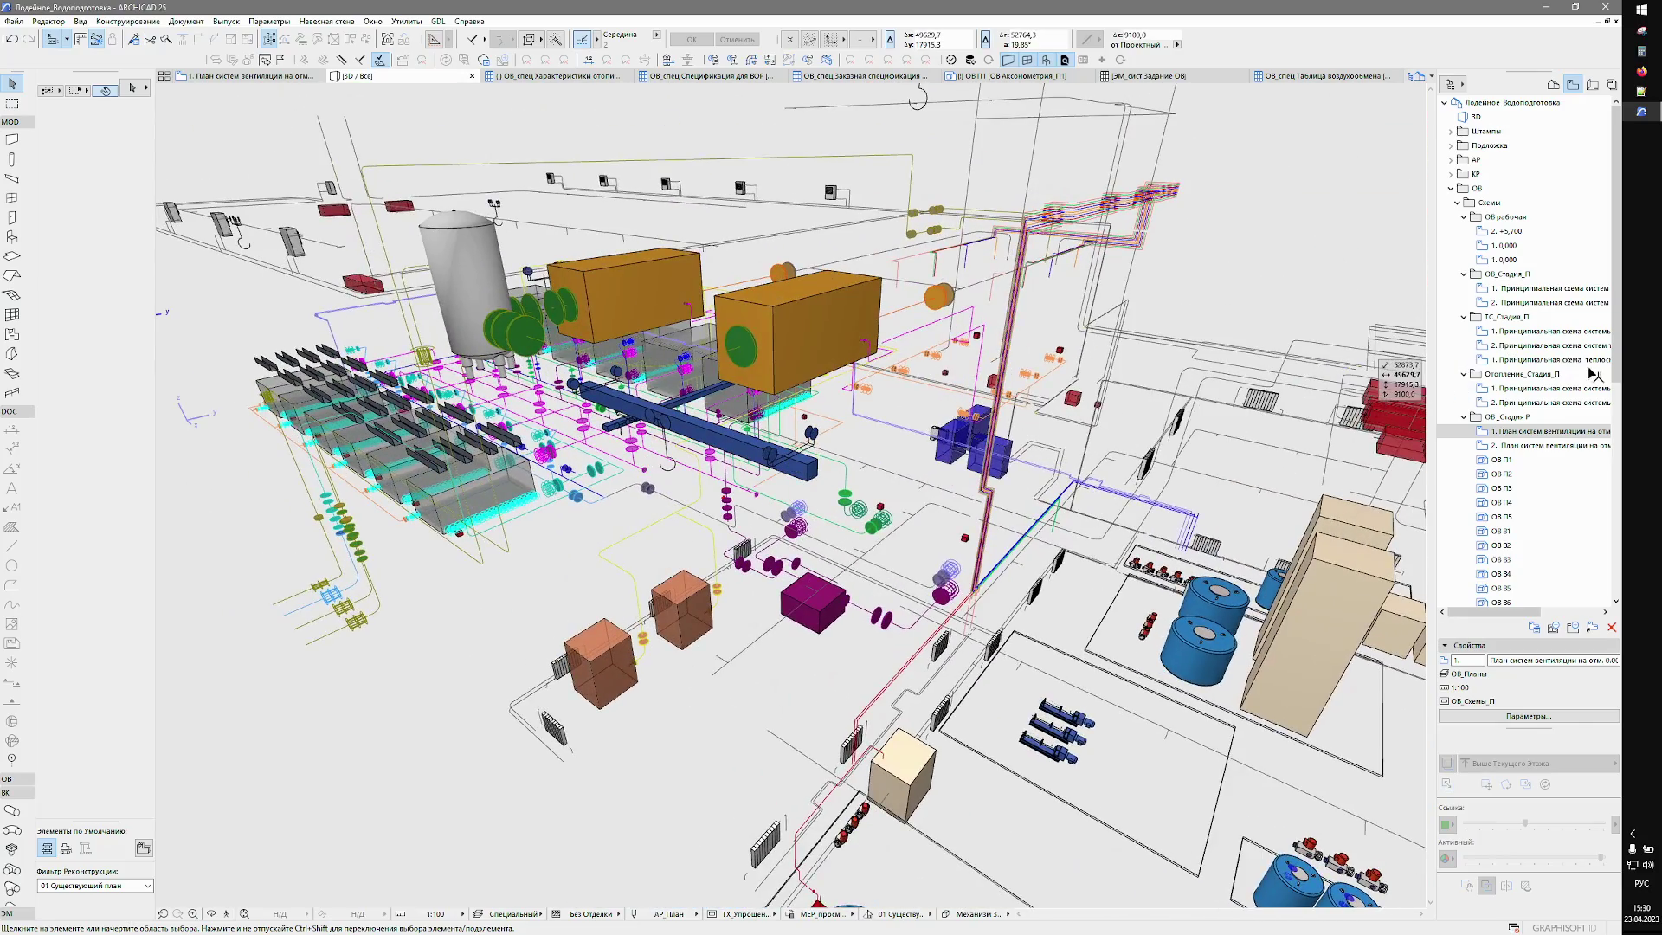
On the ventilation scheme plan, enable 'Отображать только ось' and 'Отображать размеры труб' in Model View Options.
double_click(1526, 291)
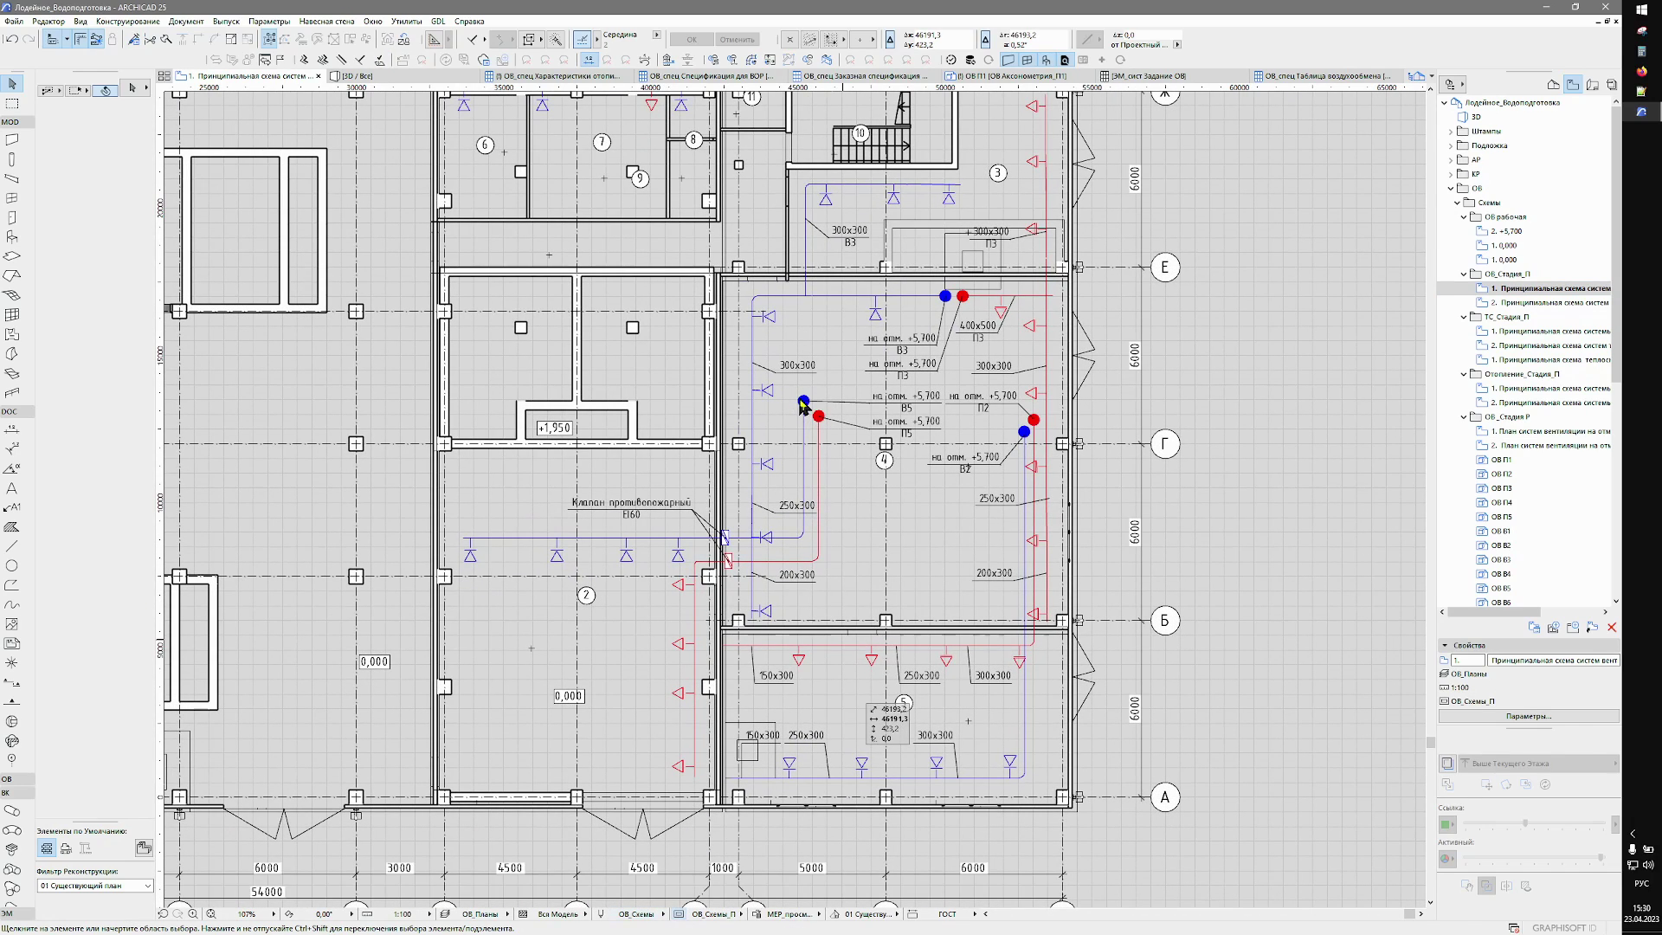
key("ctrl+shift+b")
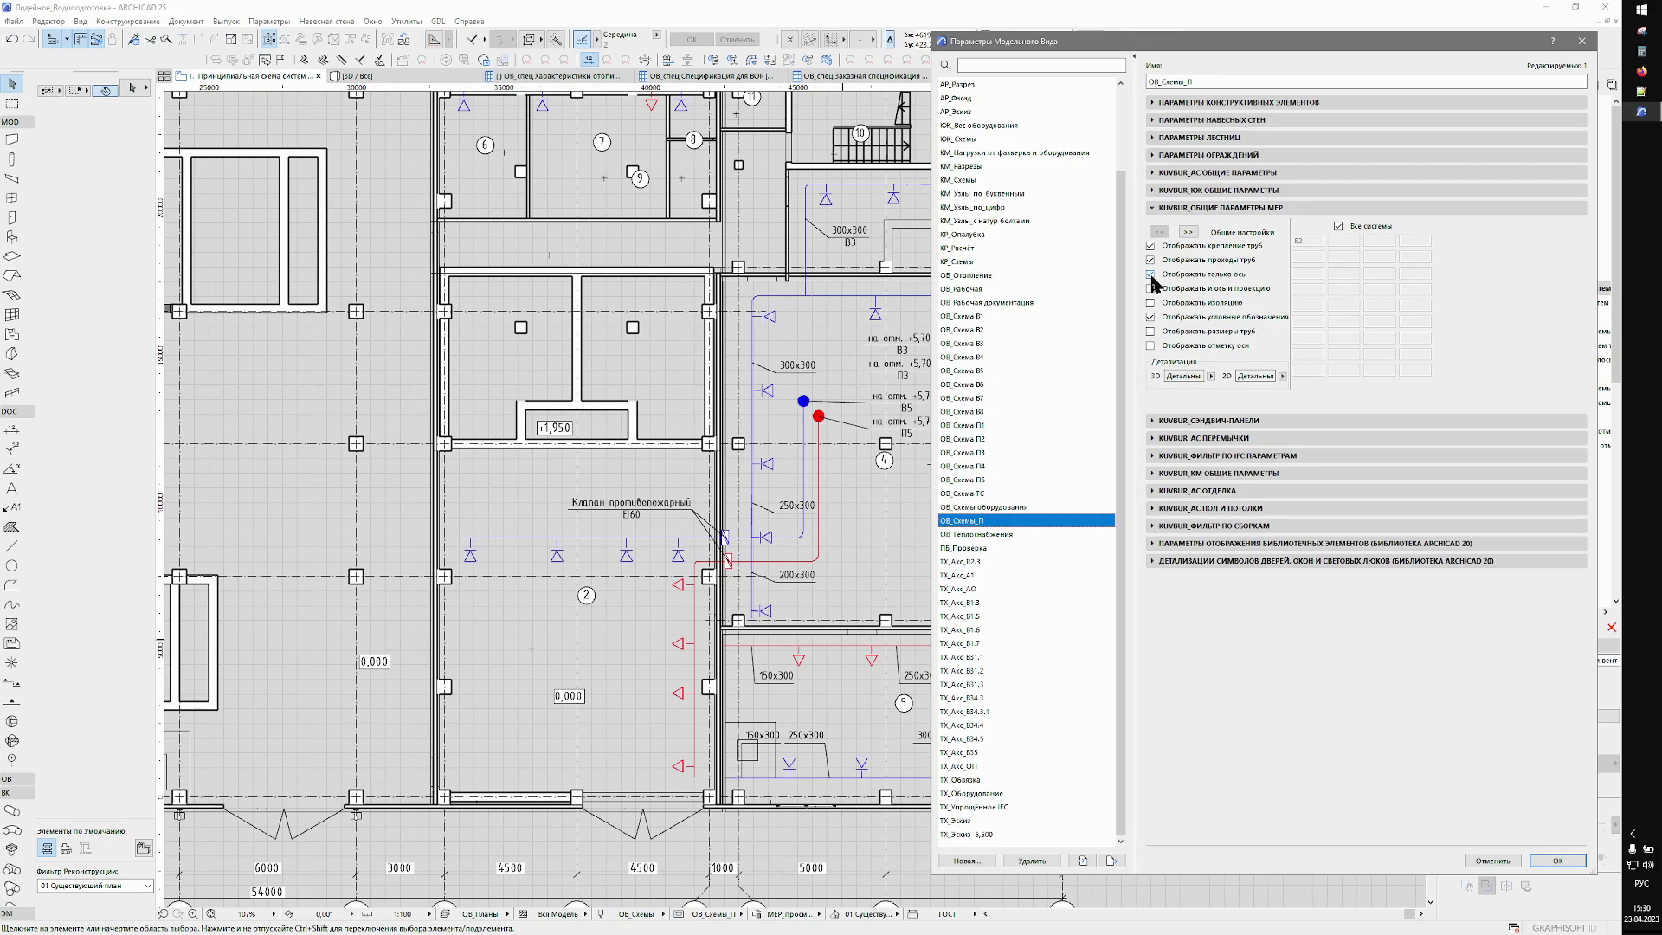
left_click(1151, 275)
key("Return")
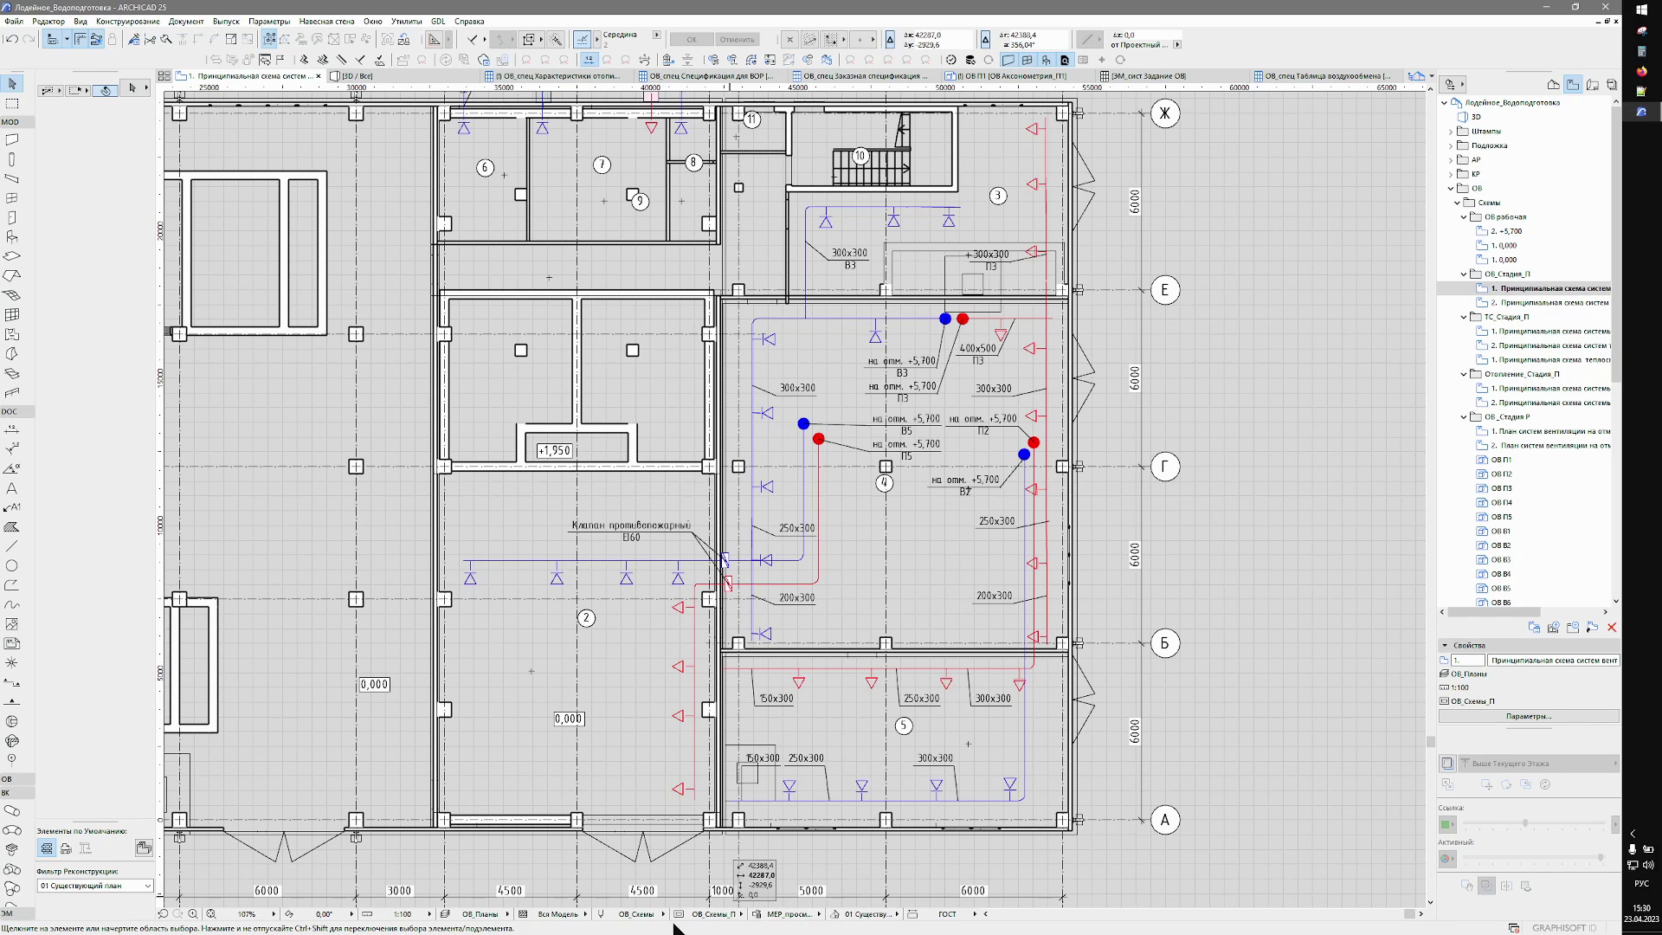
key("ctrl+shift+b")
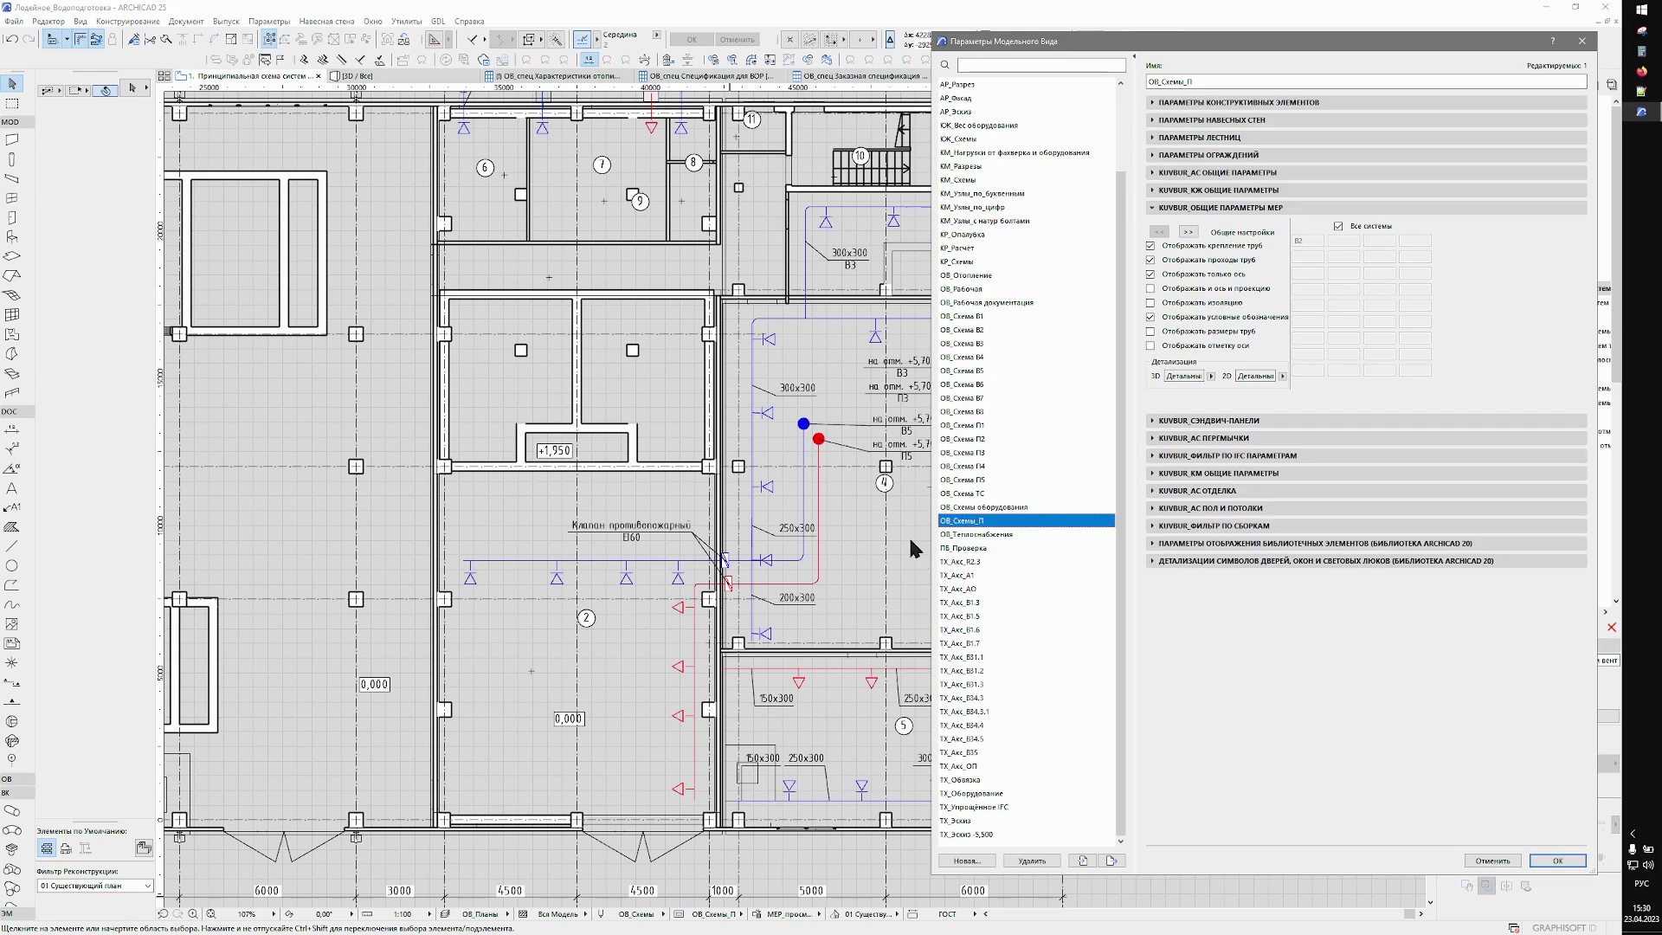
left_click(1150, 331)
left_click(1556, 860)
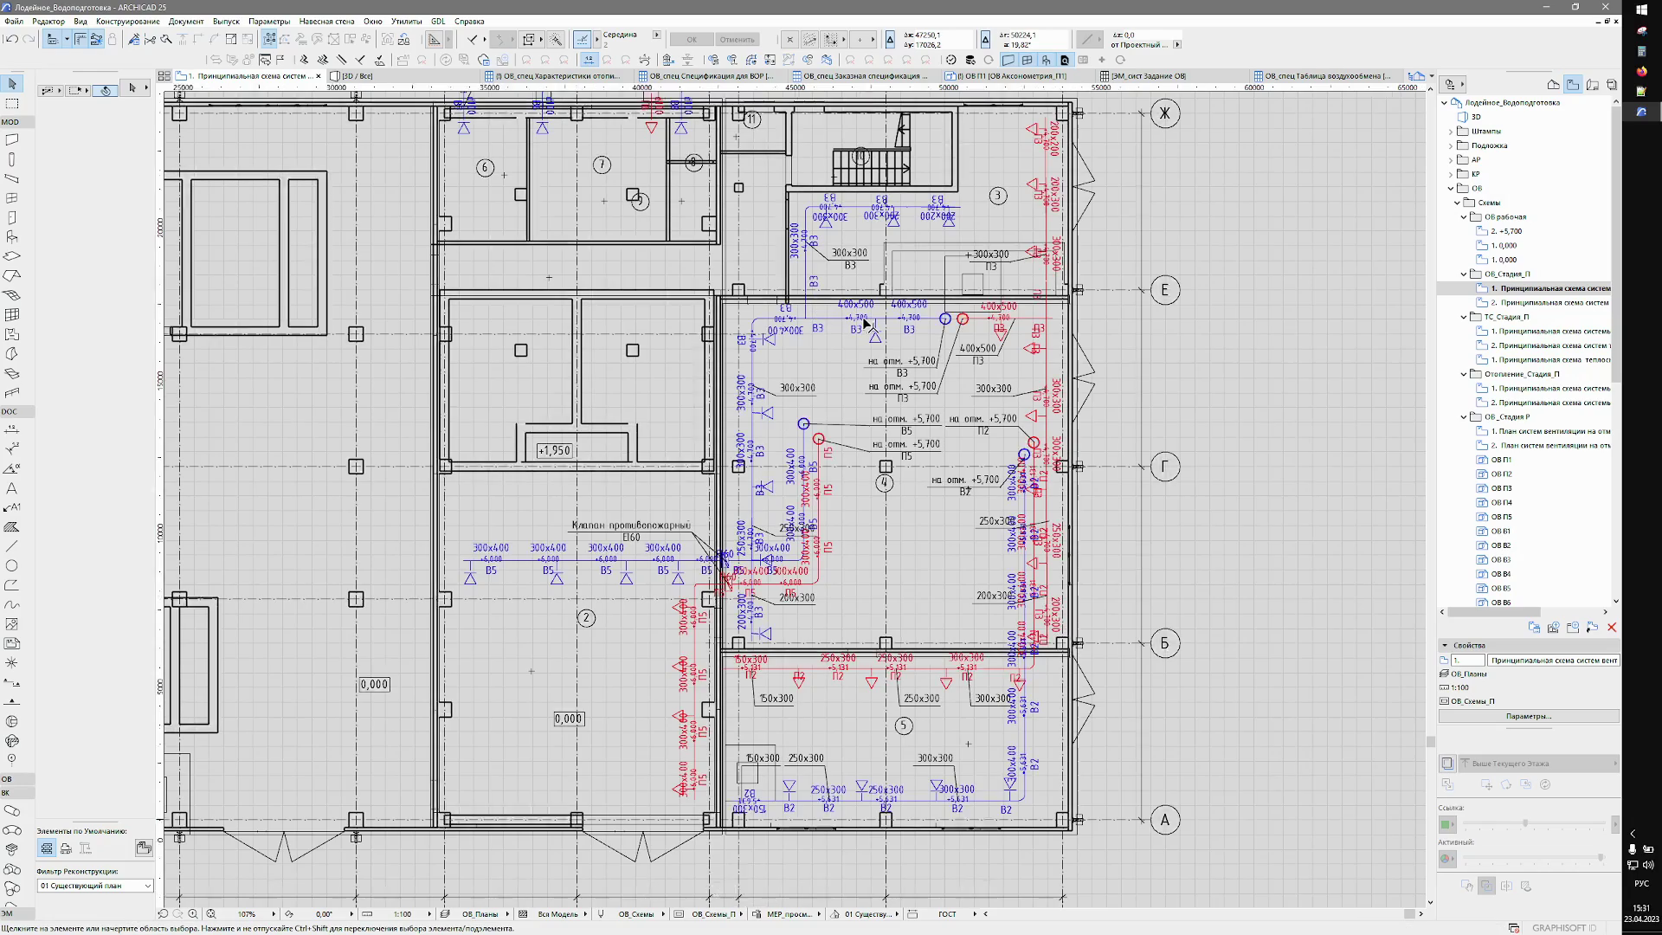
Inspect the duct size and +5,700 elevation labels around rooms 7–10, then go to the 3D / Все view.
scroll(868, 324, "up", 5)
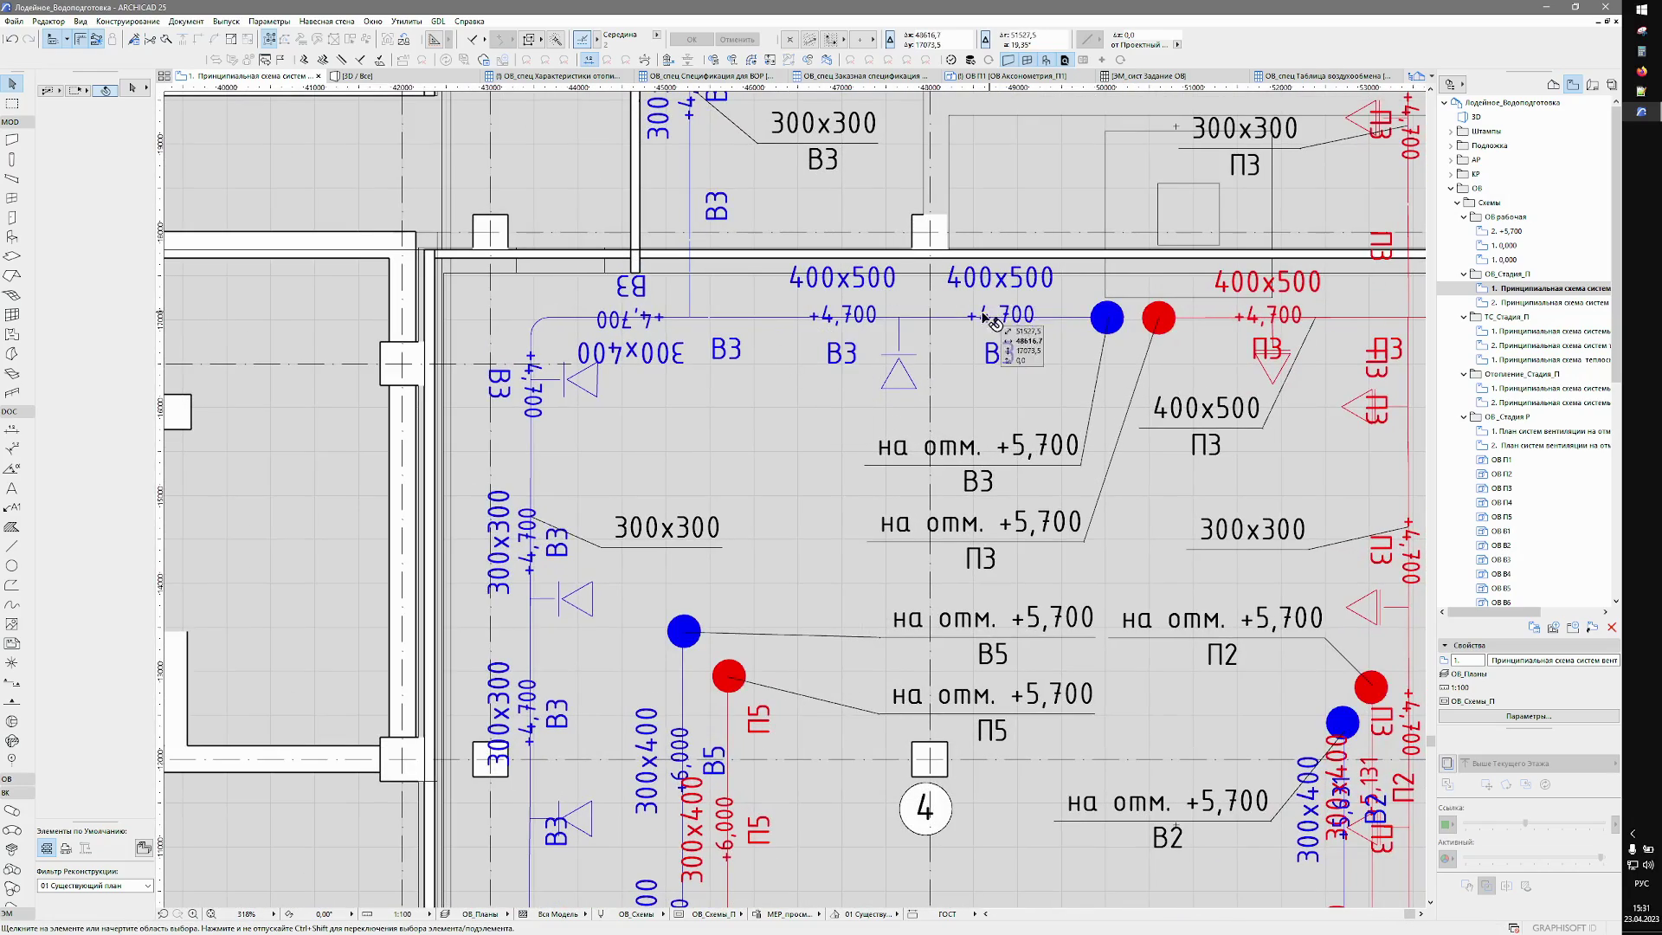
middle_click_drag(991, 277, 894, 280)
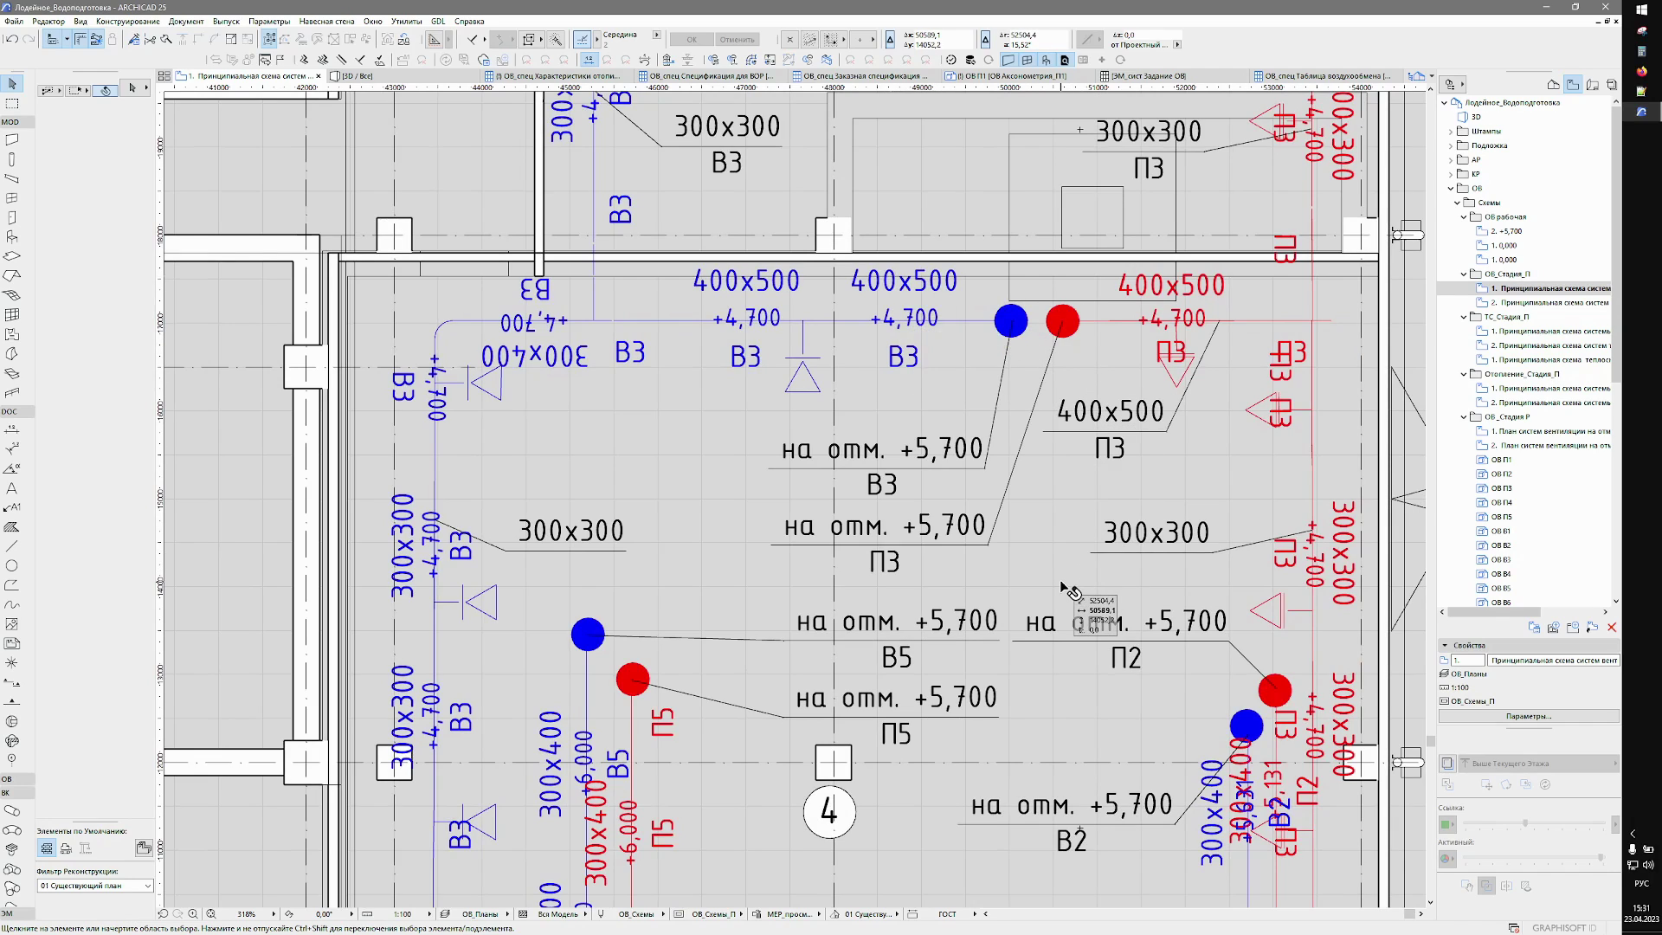
left_click(813, 440)
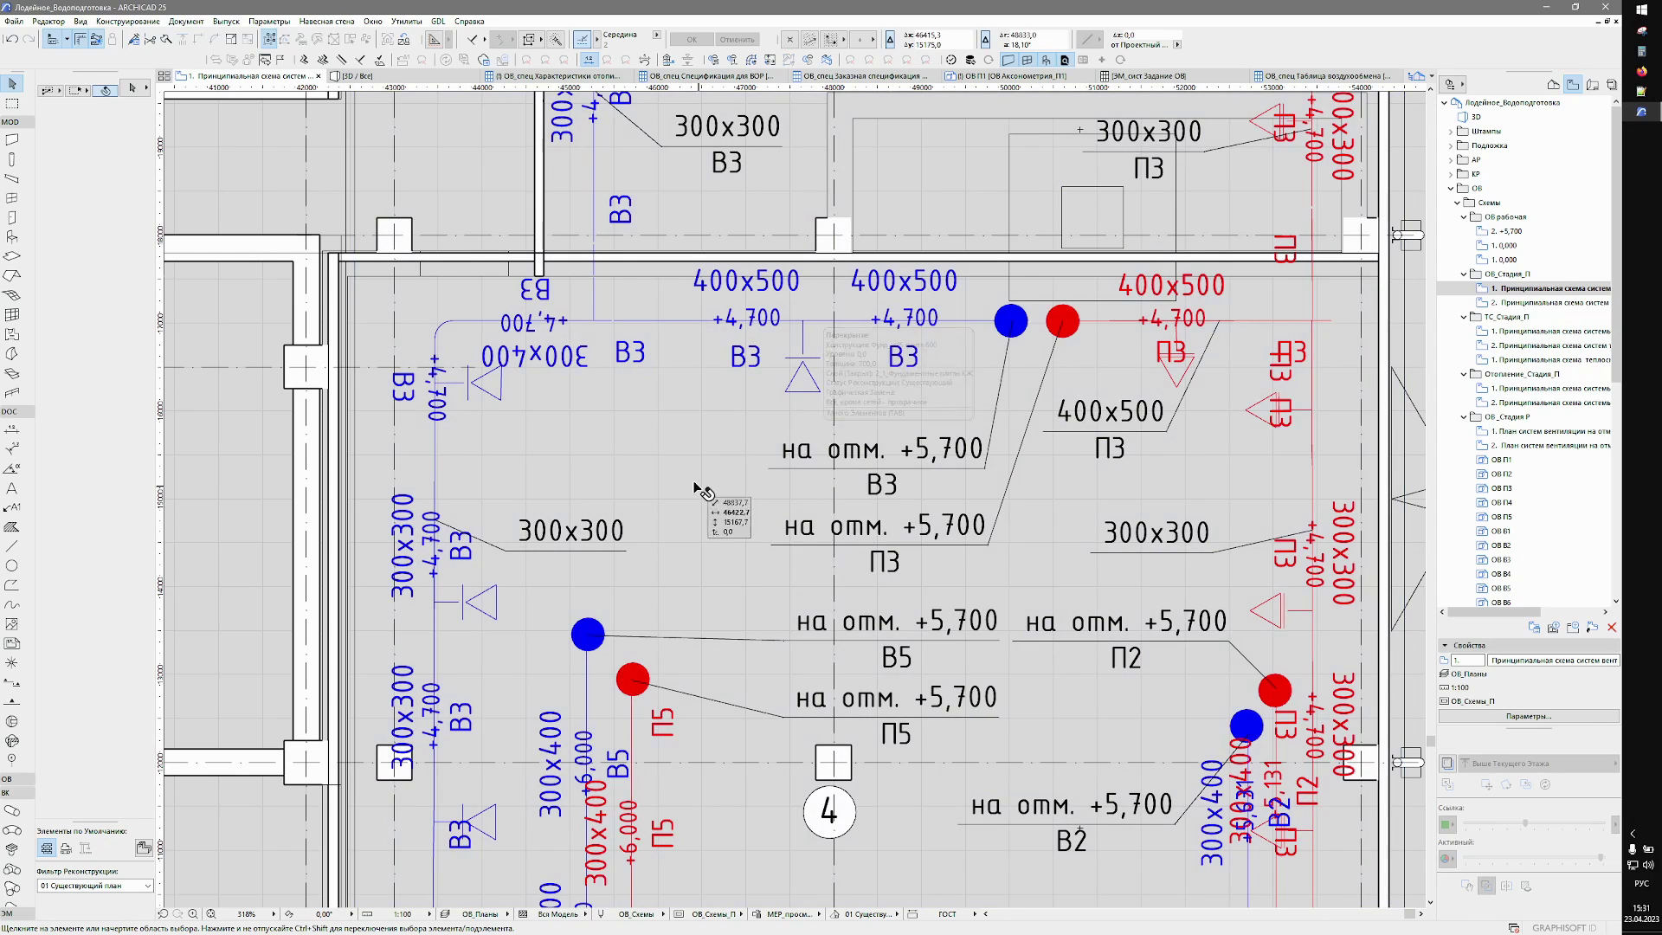
middle_click_drag(698, 486, 1001, 790)
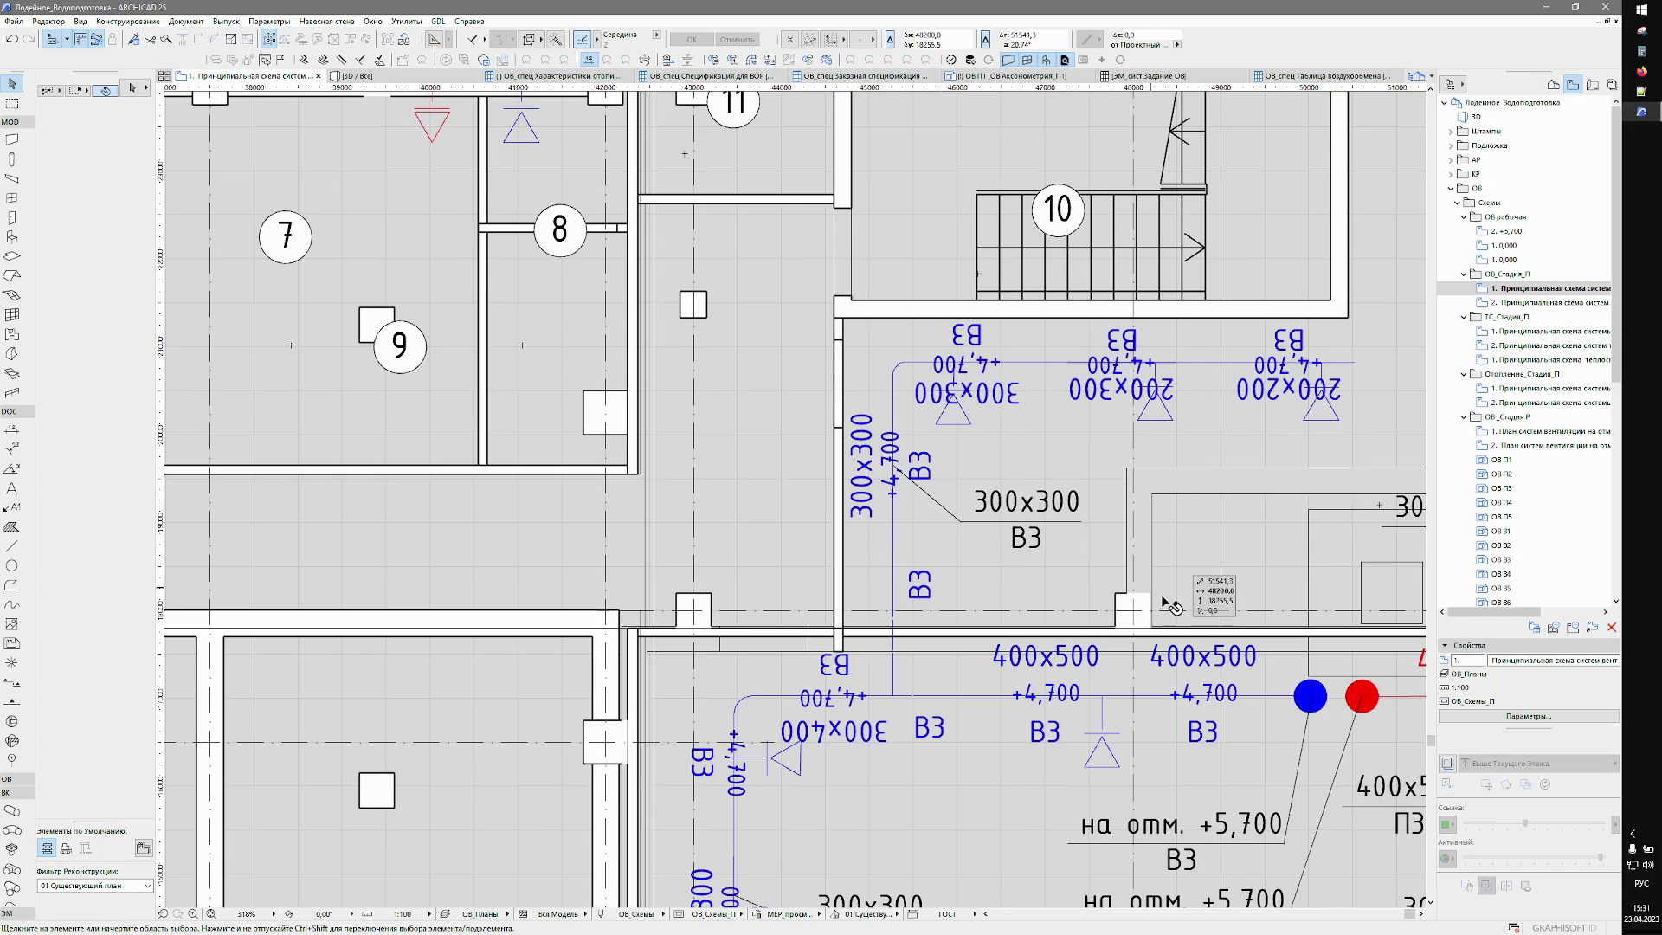
middle_click_drag(1212, 597, 894, 340)
middle_click_drag(945, 736, 935, 523)
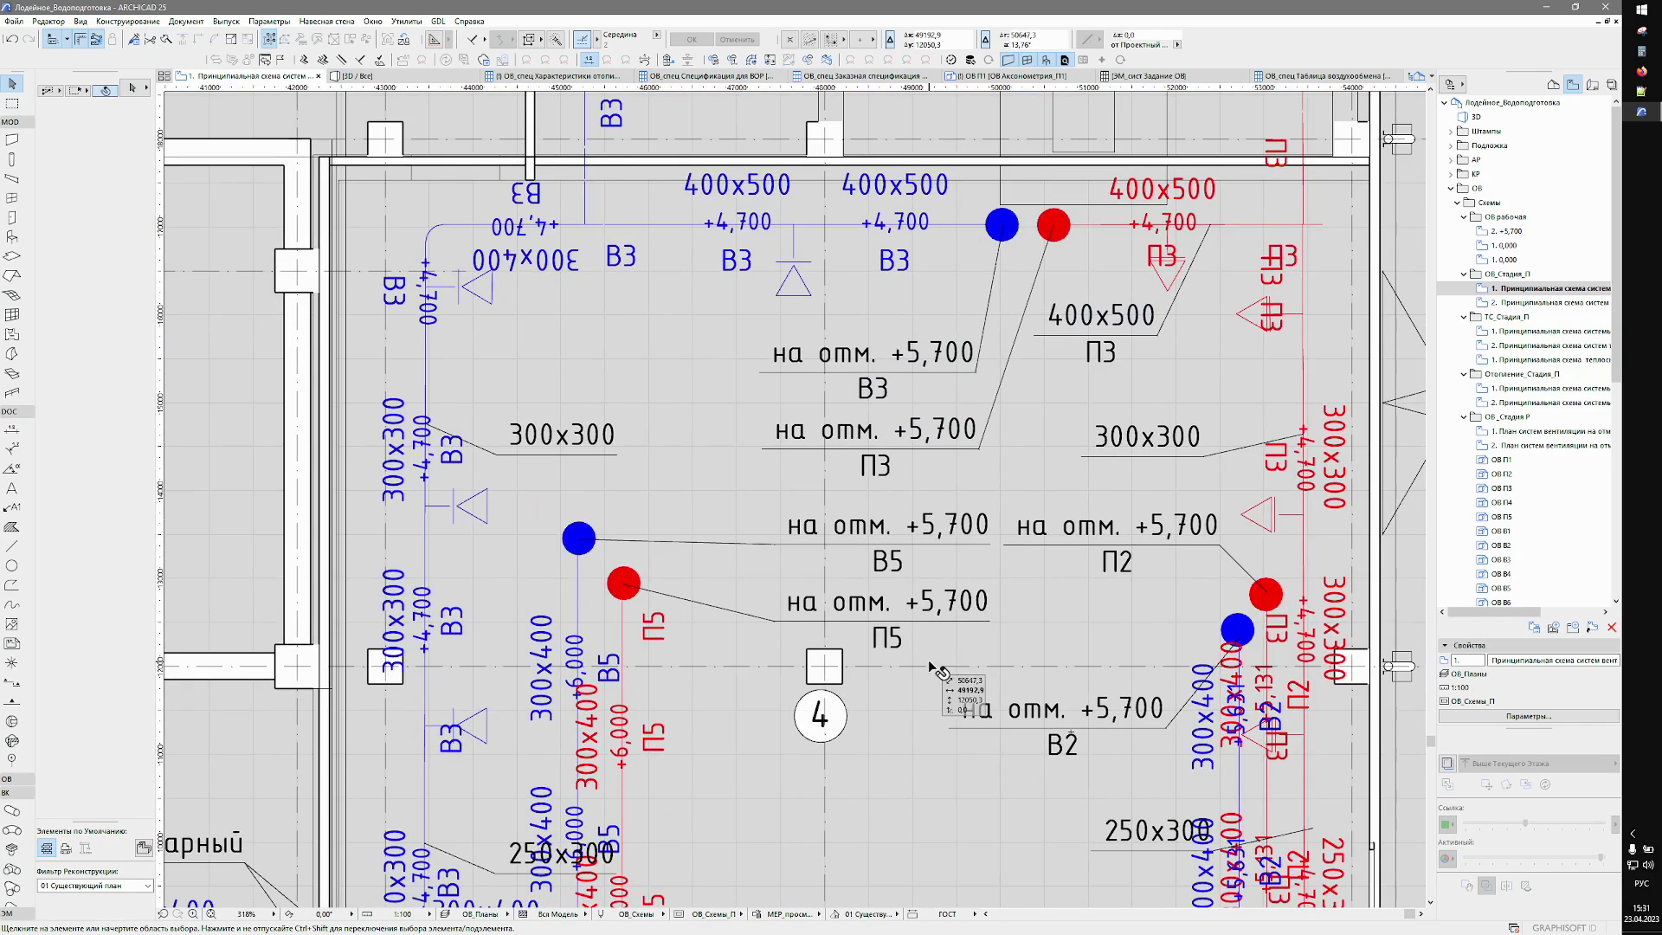
scroll(939, 693, "down", 3)
scroll(538, 576, "down", 3)
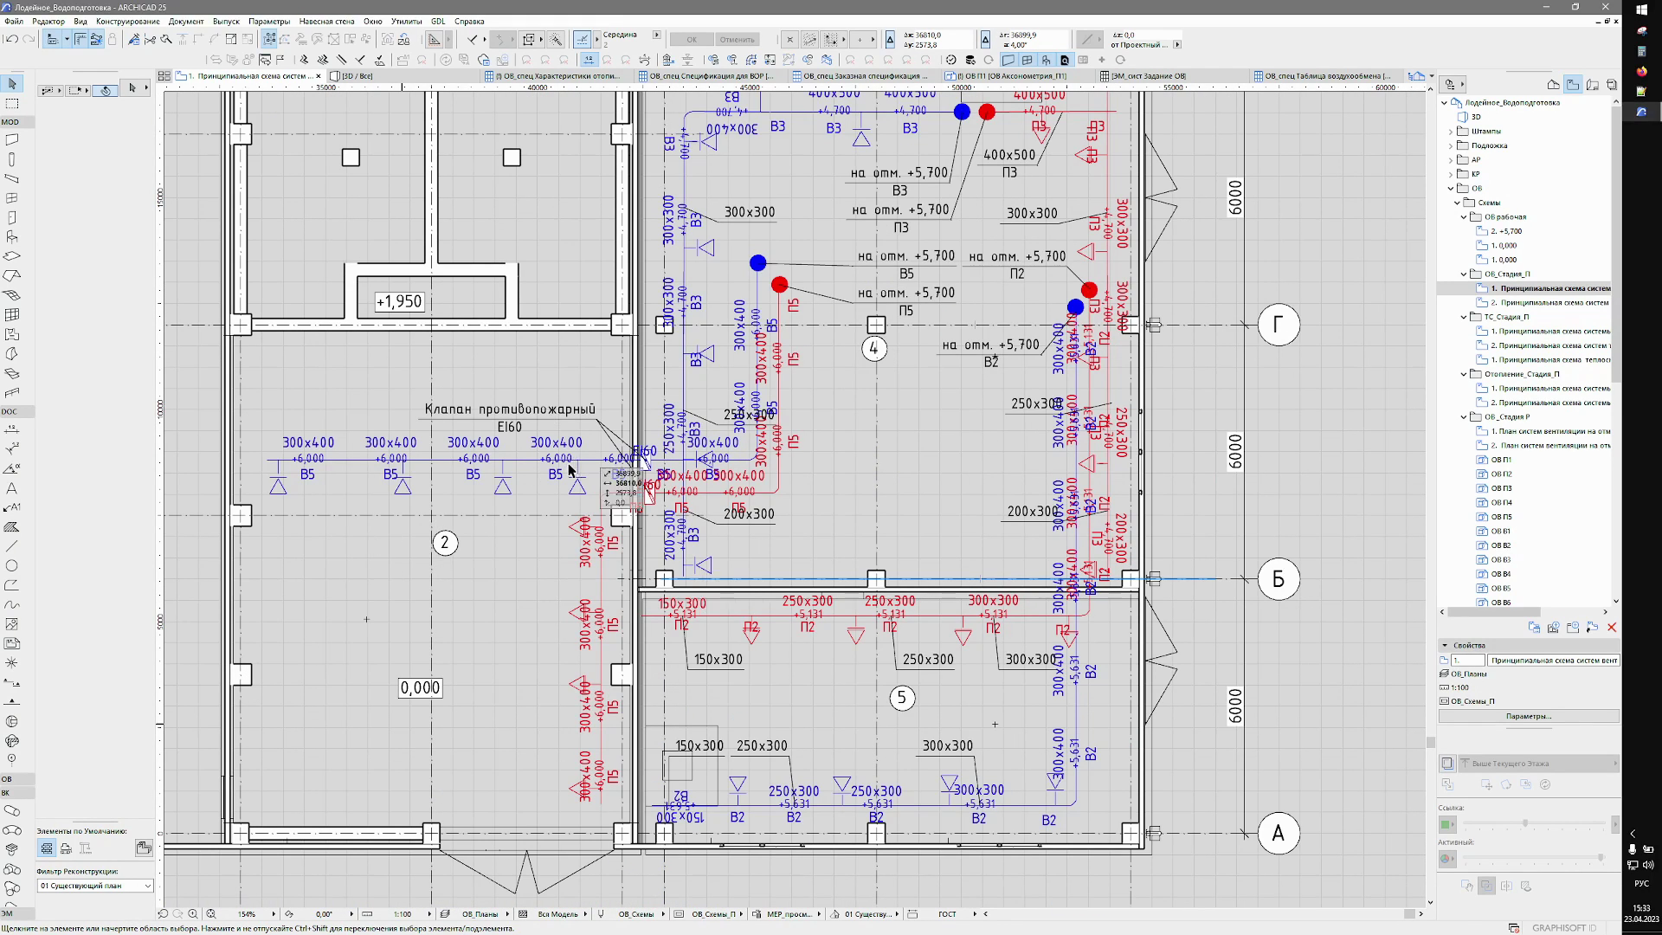
left_click(415, 76)
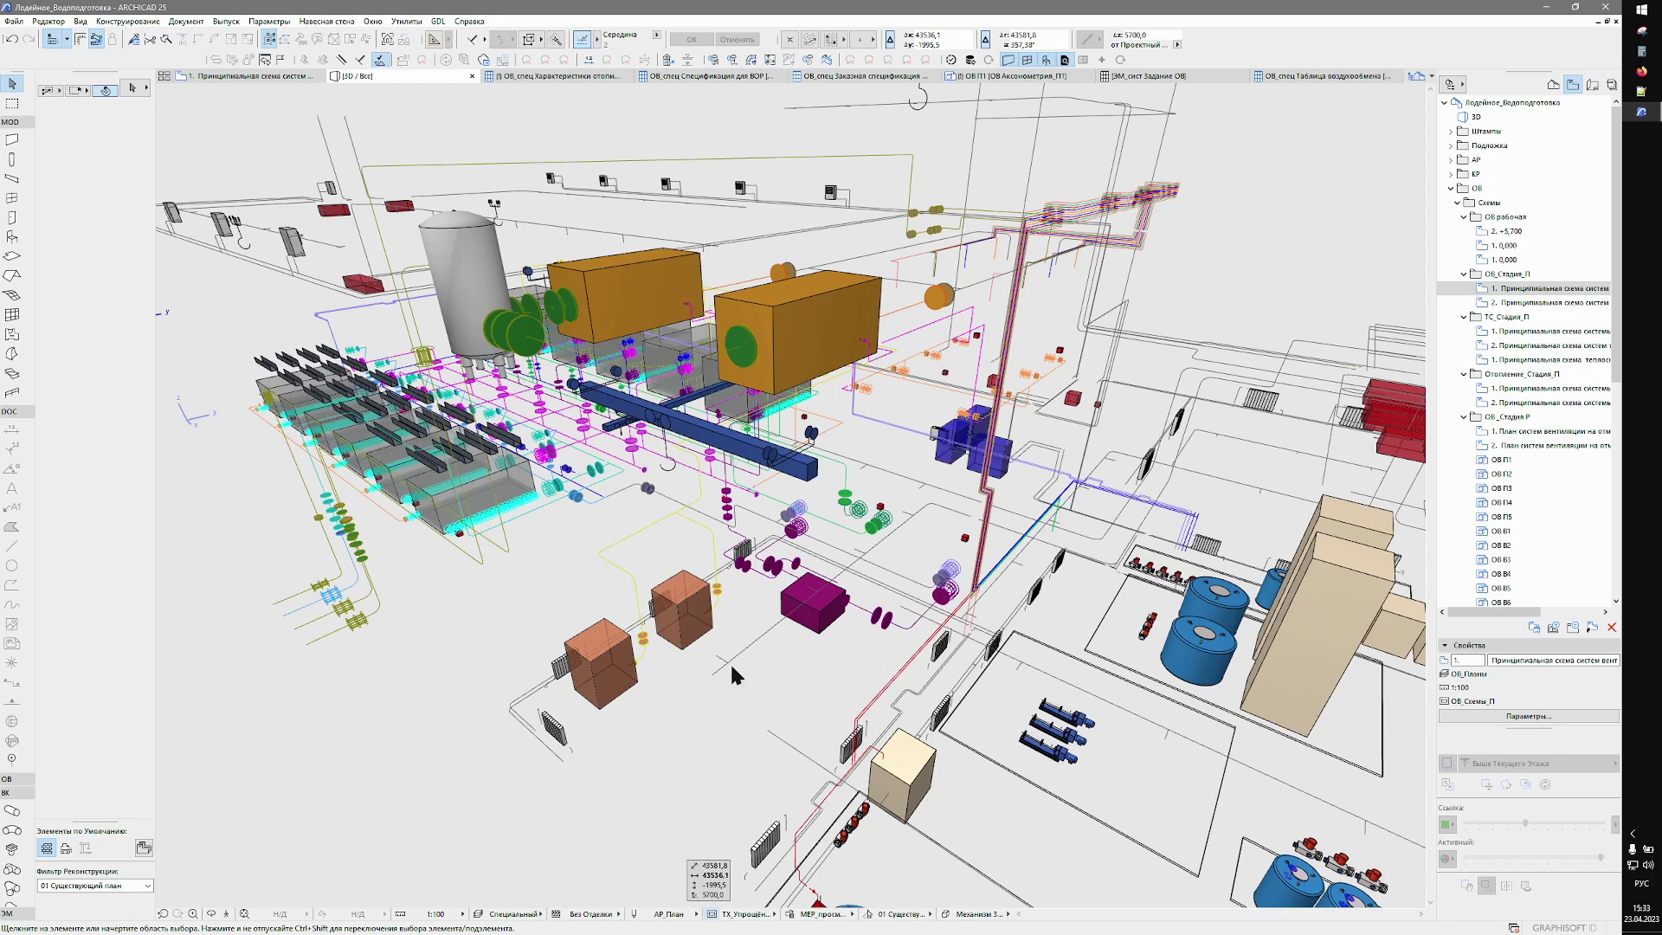
Restrict the 3D model view to system B1 instead of all systems and review the ventilation boxes.
left_click(712, 914)
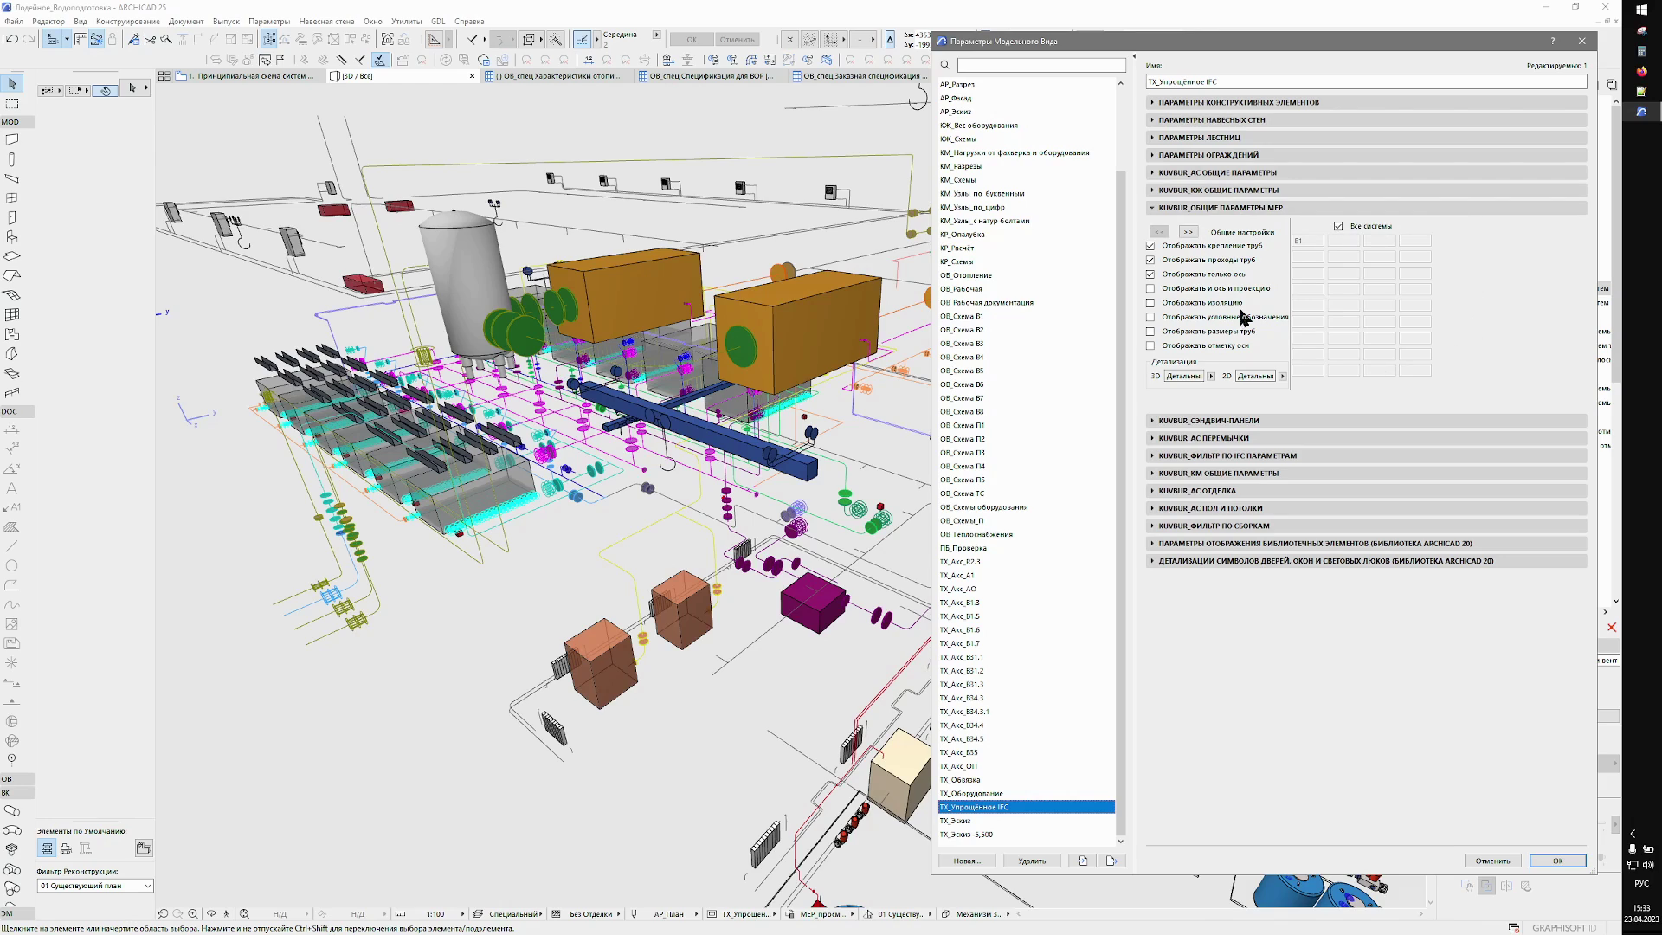
left_click(1339, 226)
double_click(1318, 241)
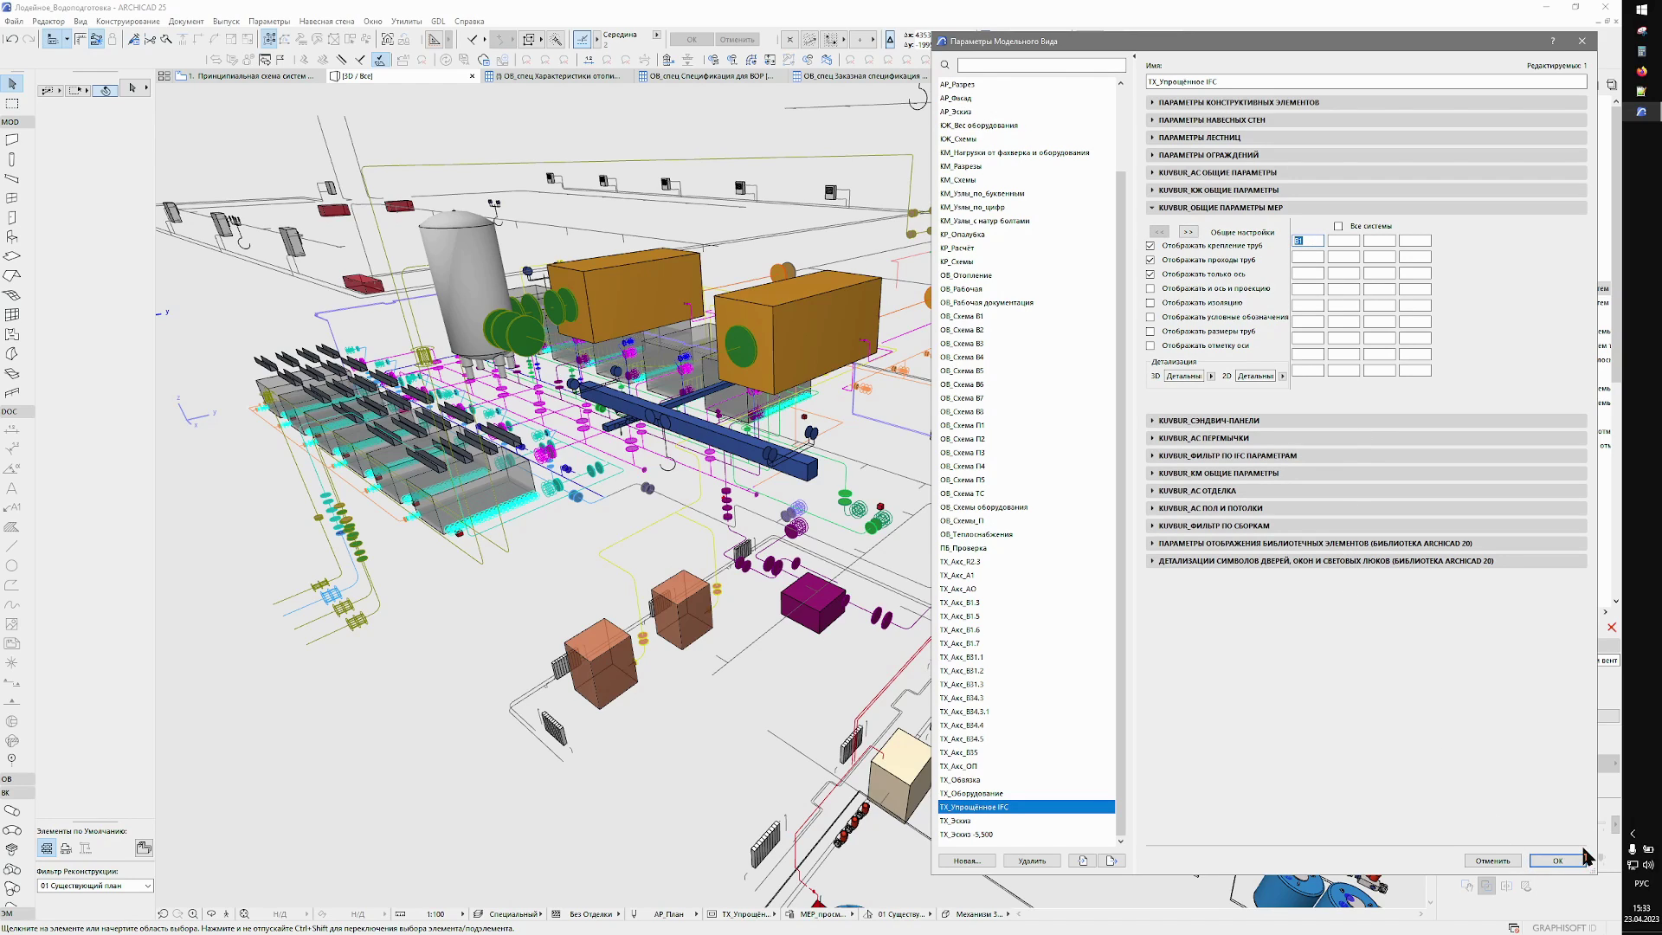
left_click(1558, 860)
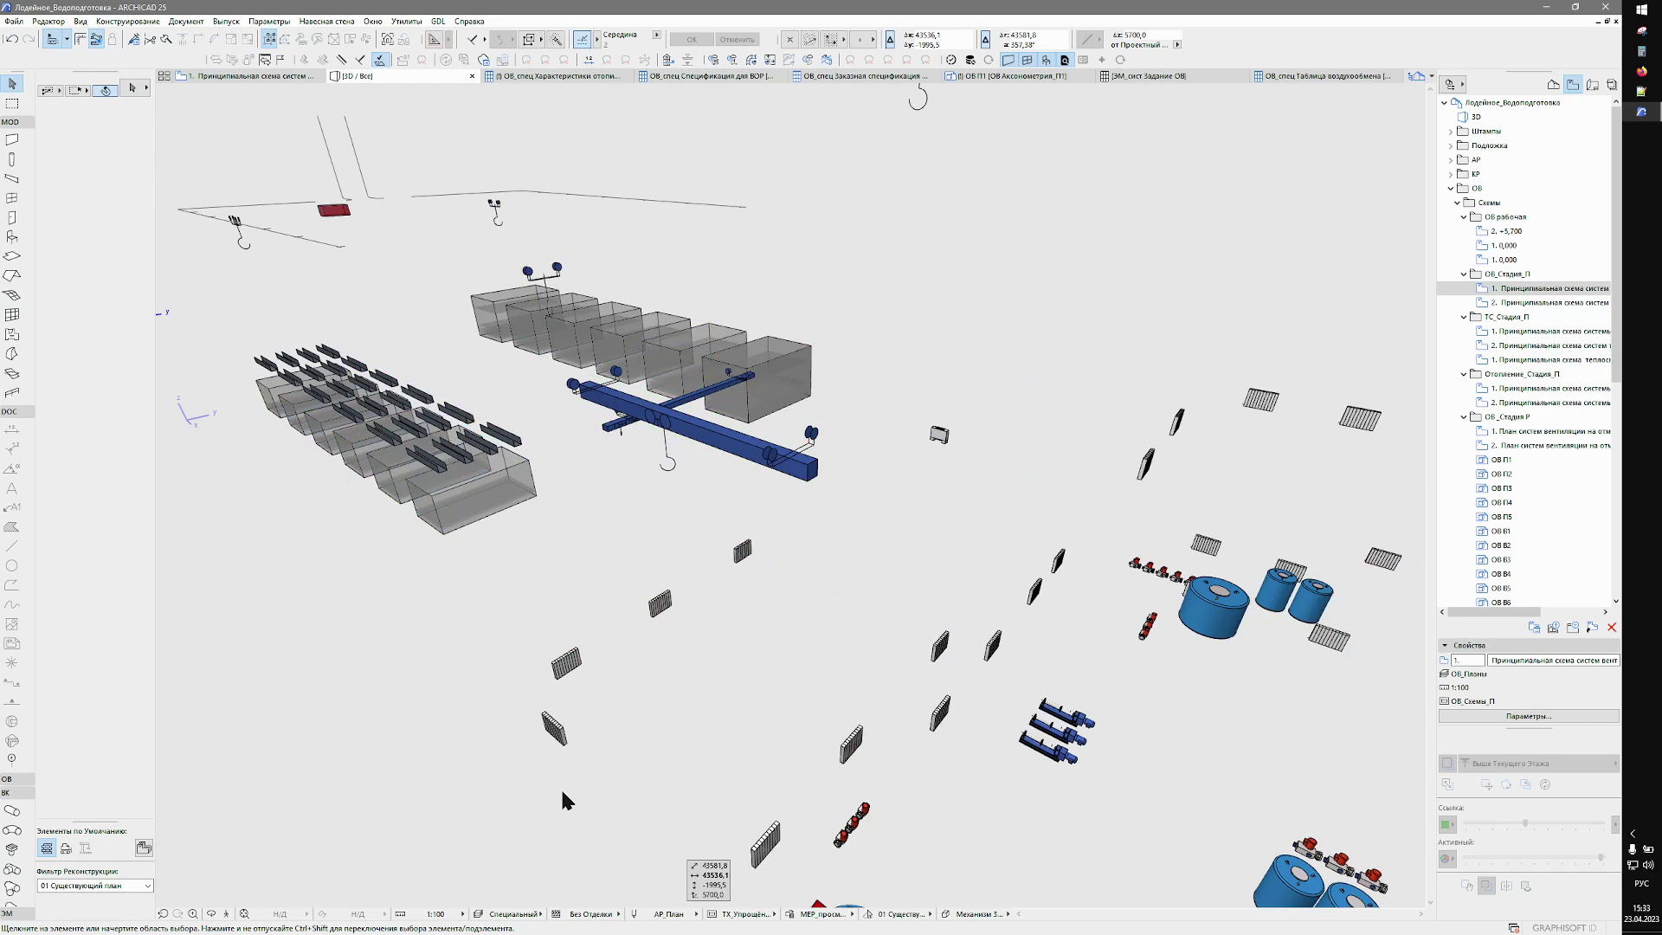
middle_click_drag(435, 343, 605, 439, "shift")
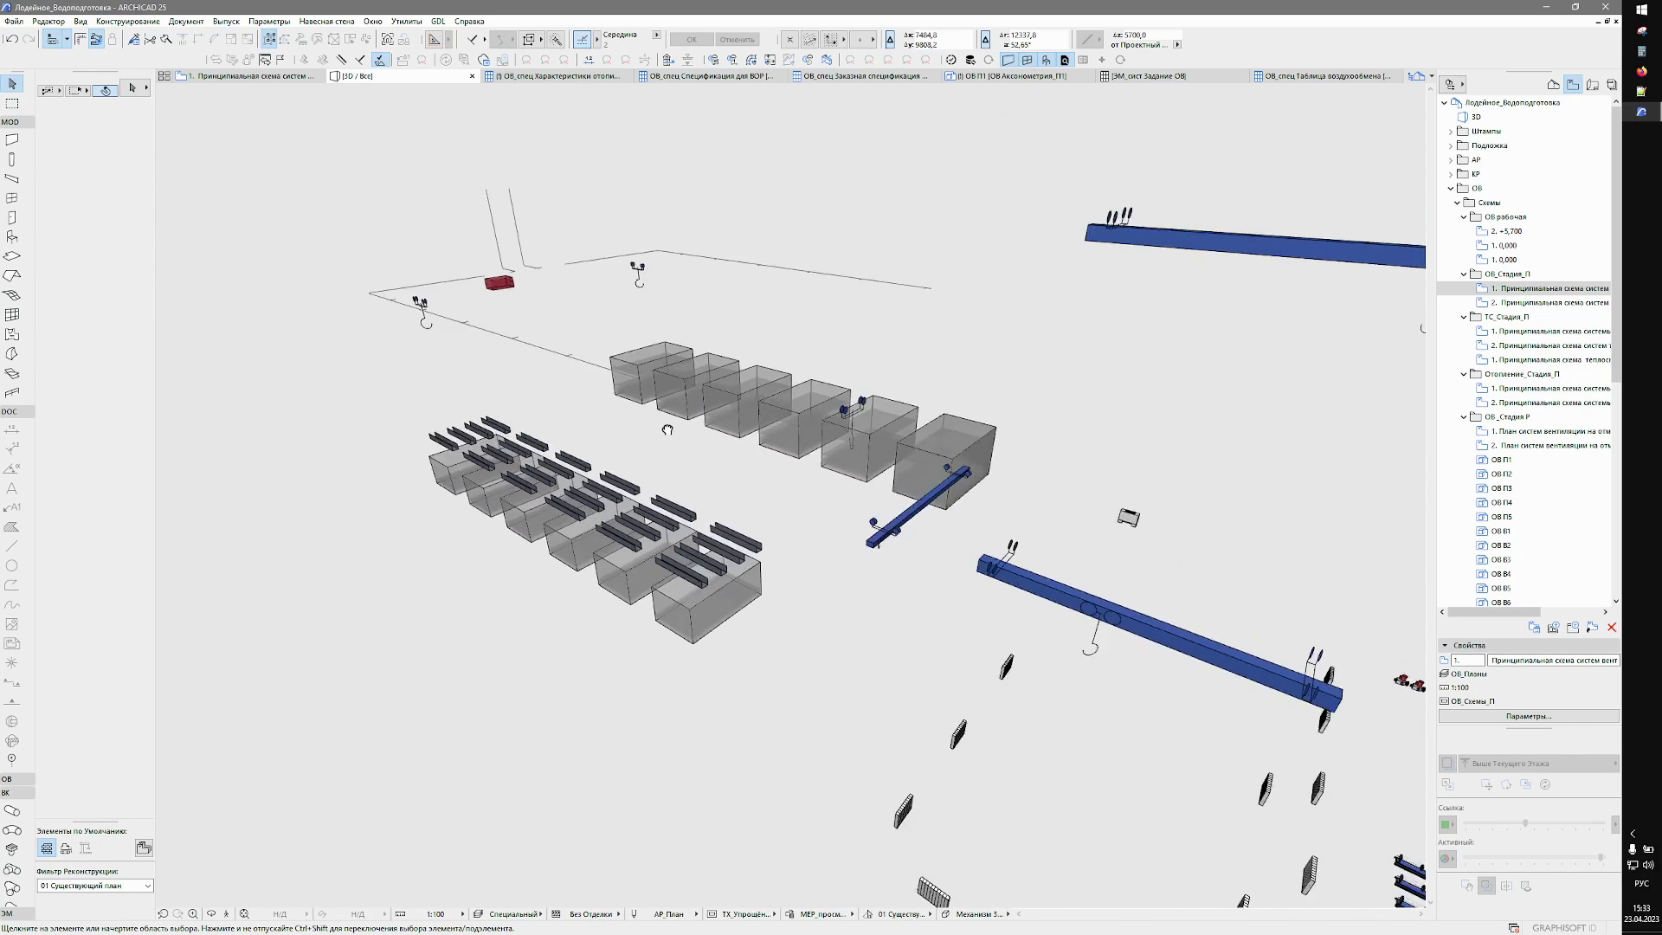
scroll(673, 538, "up", 3)
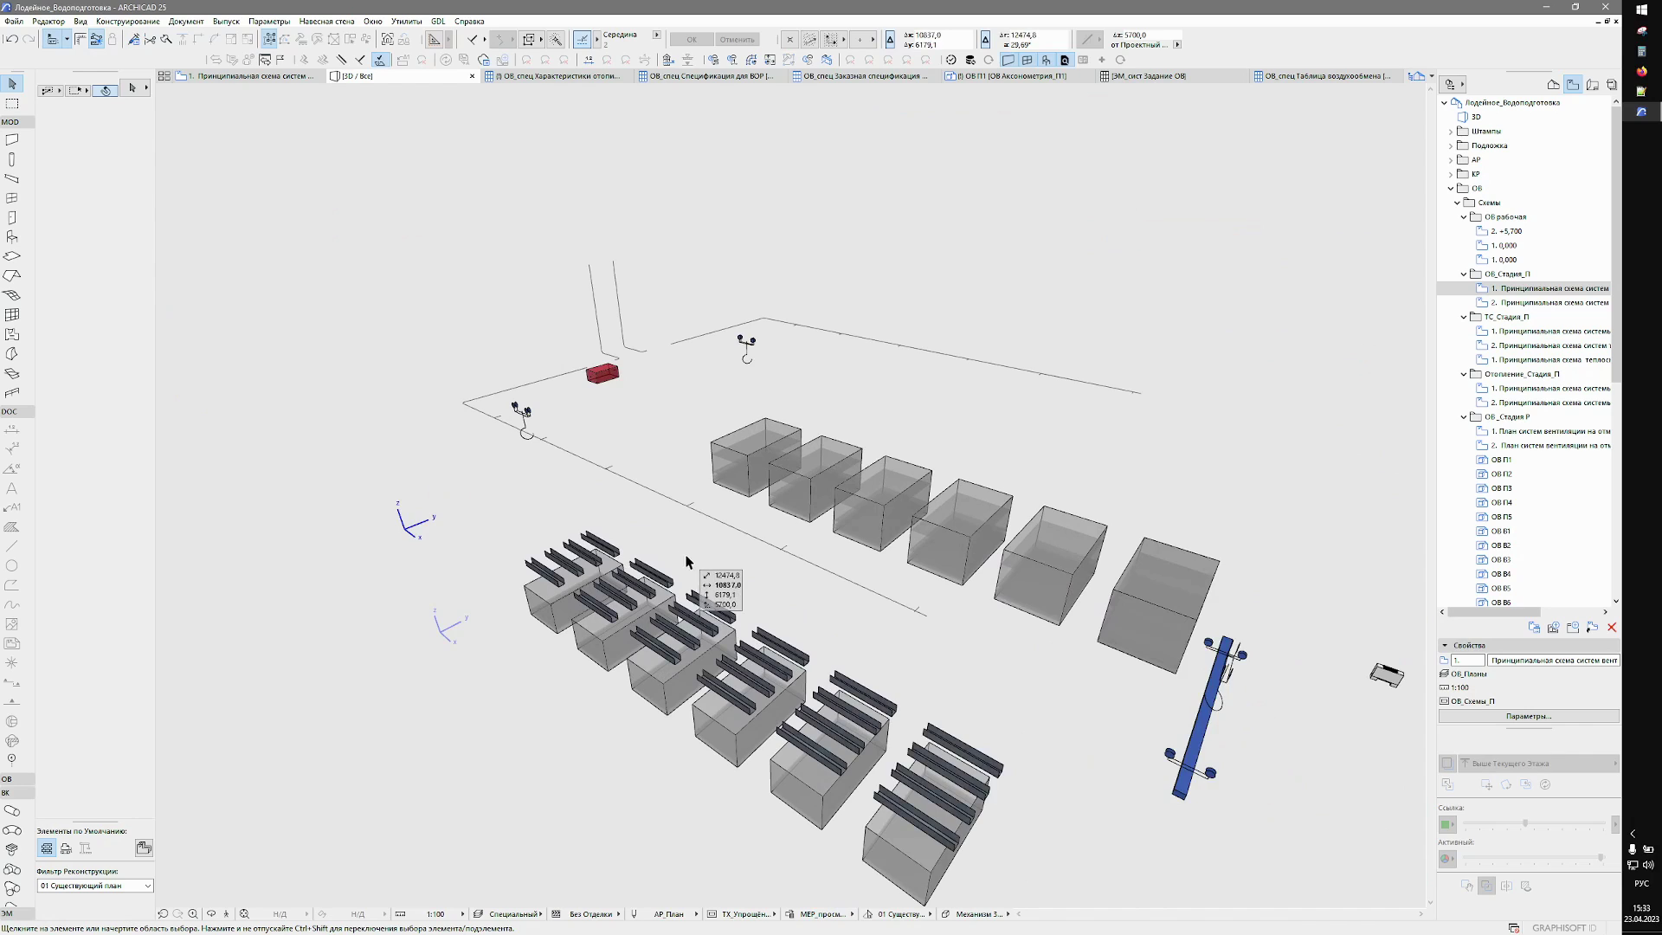
scroll(283, 129, "down", 1)
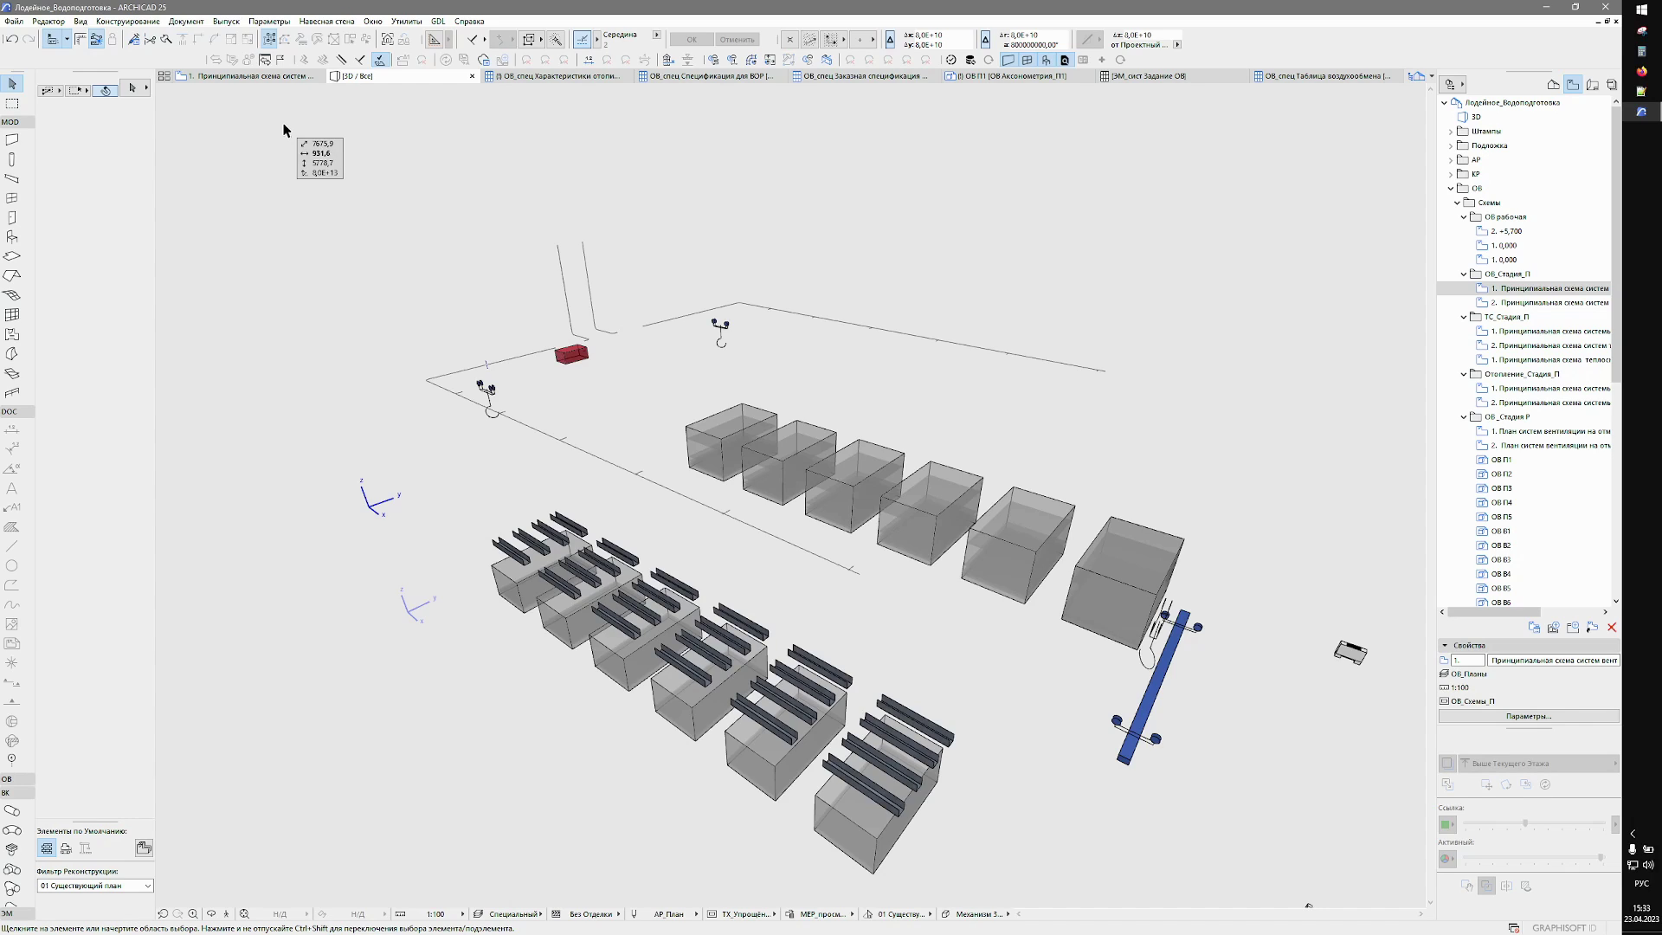
left_click(282, 73)
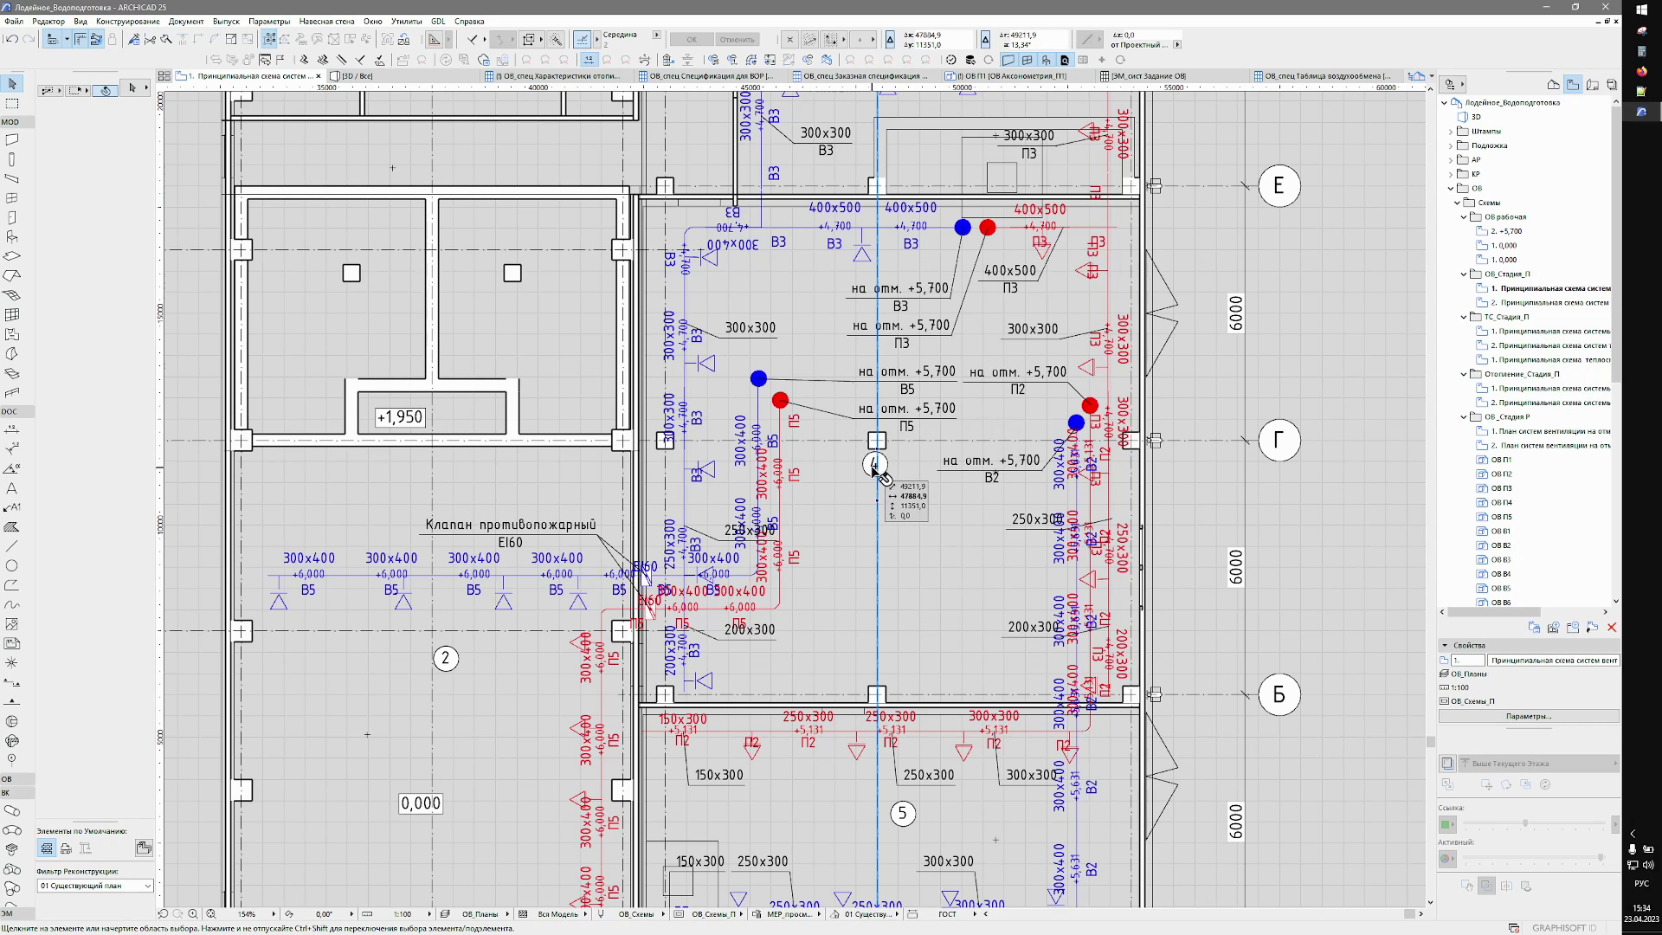
Review room 4's Характеристики ОВ zone parameters, including system codes and 2555 supply airflow.
left_click(876, 468)
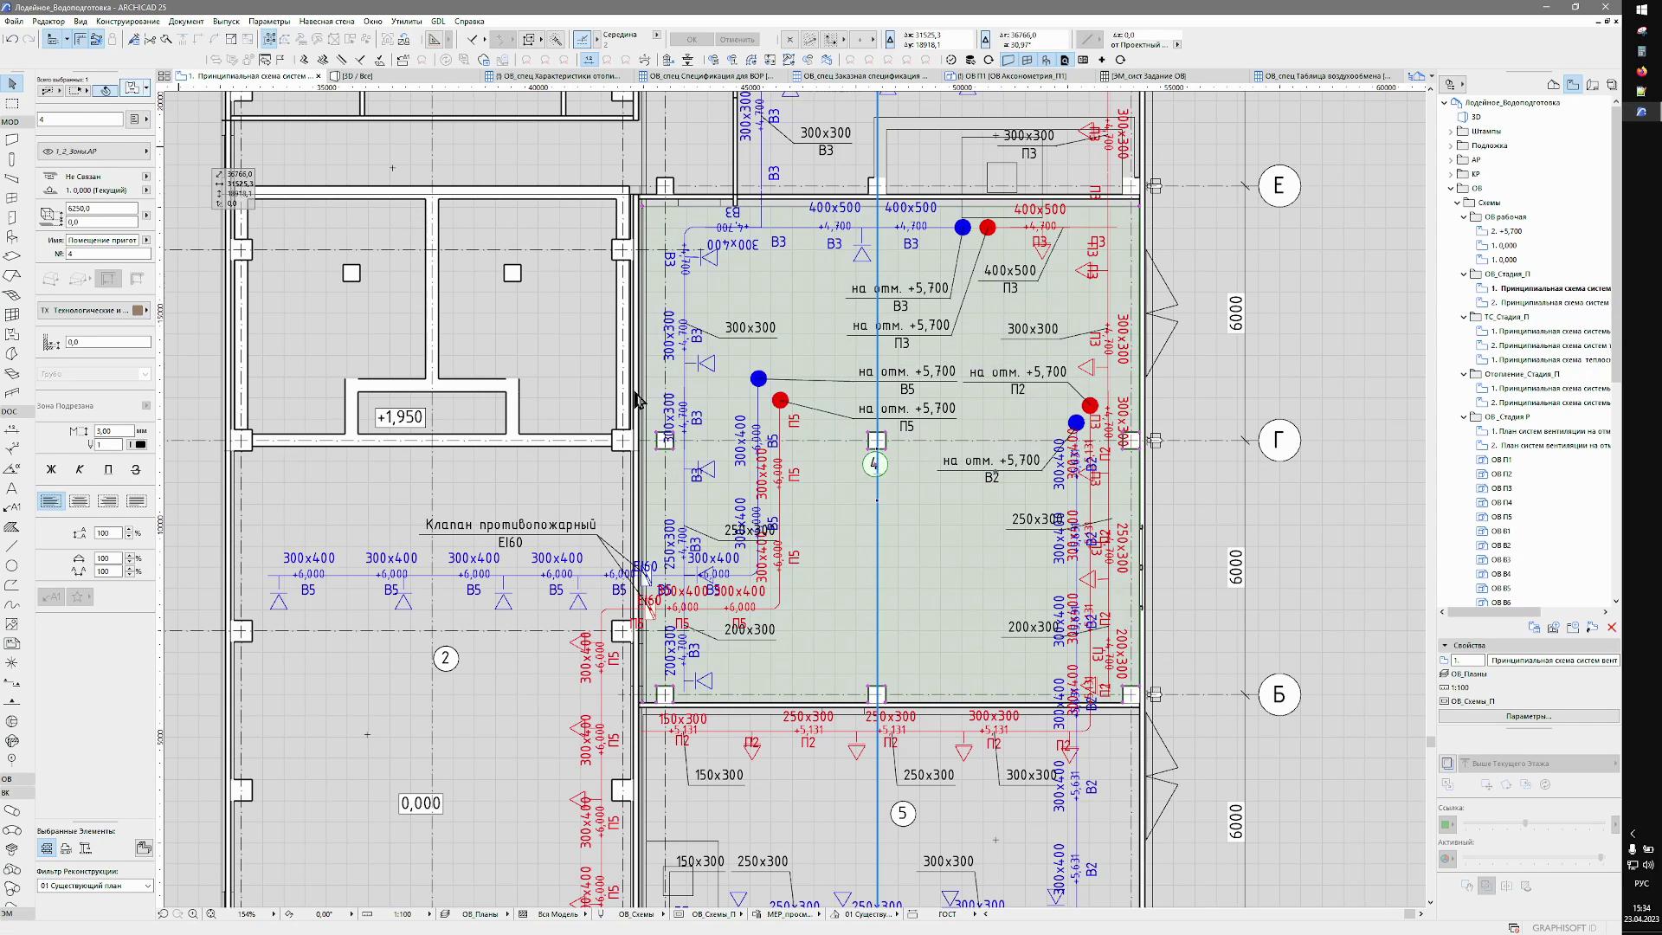
key("ctrl+t")
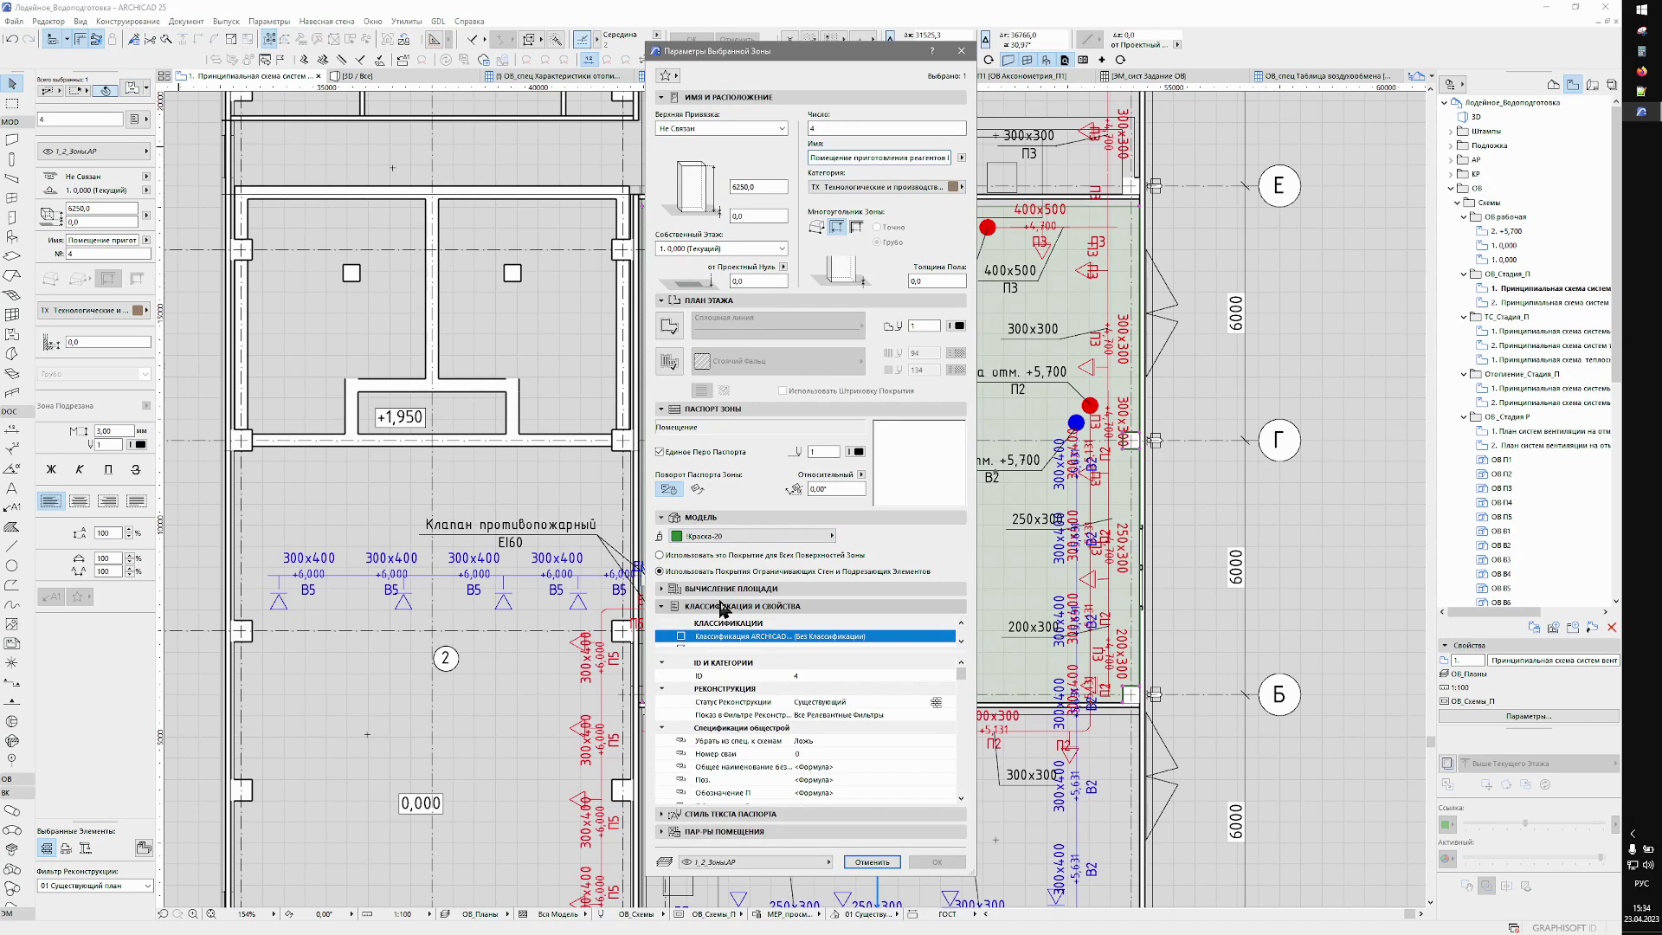
left_click(723, 608)
left_click(736, 641)
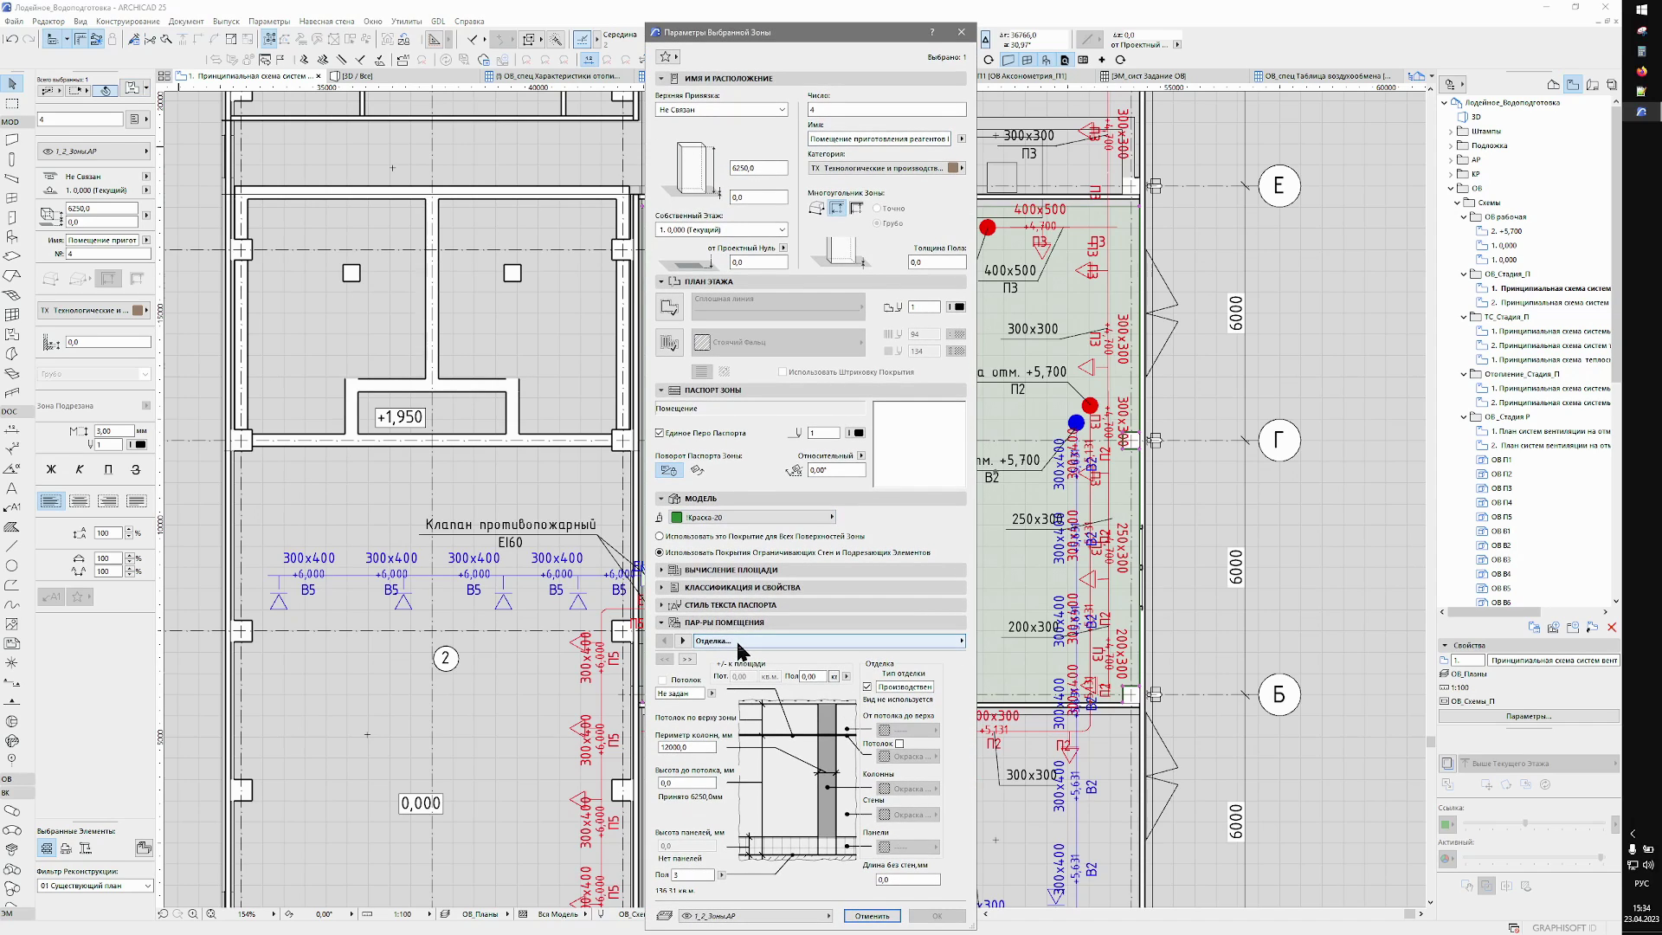
left_click(738, 642)
left_click(1039, 656)
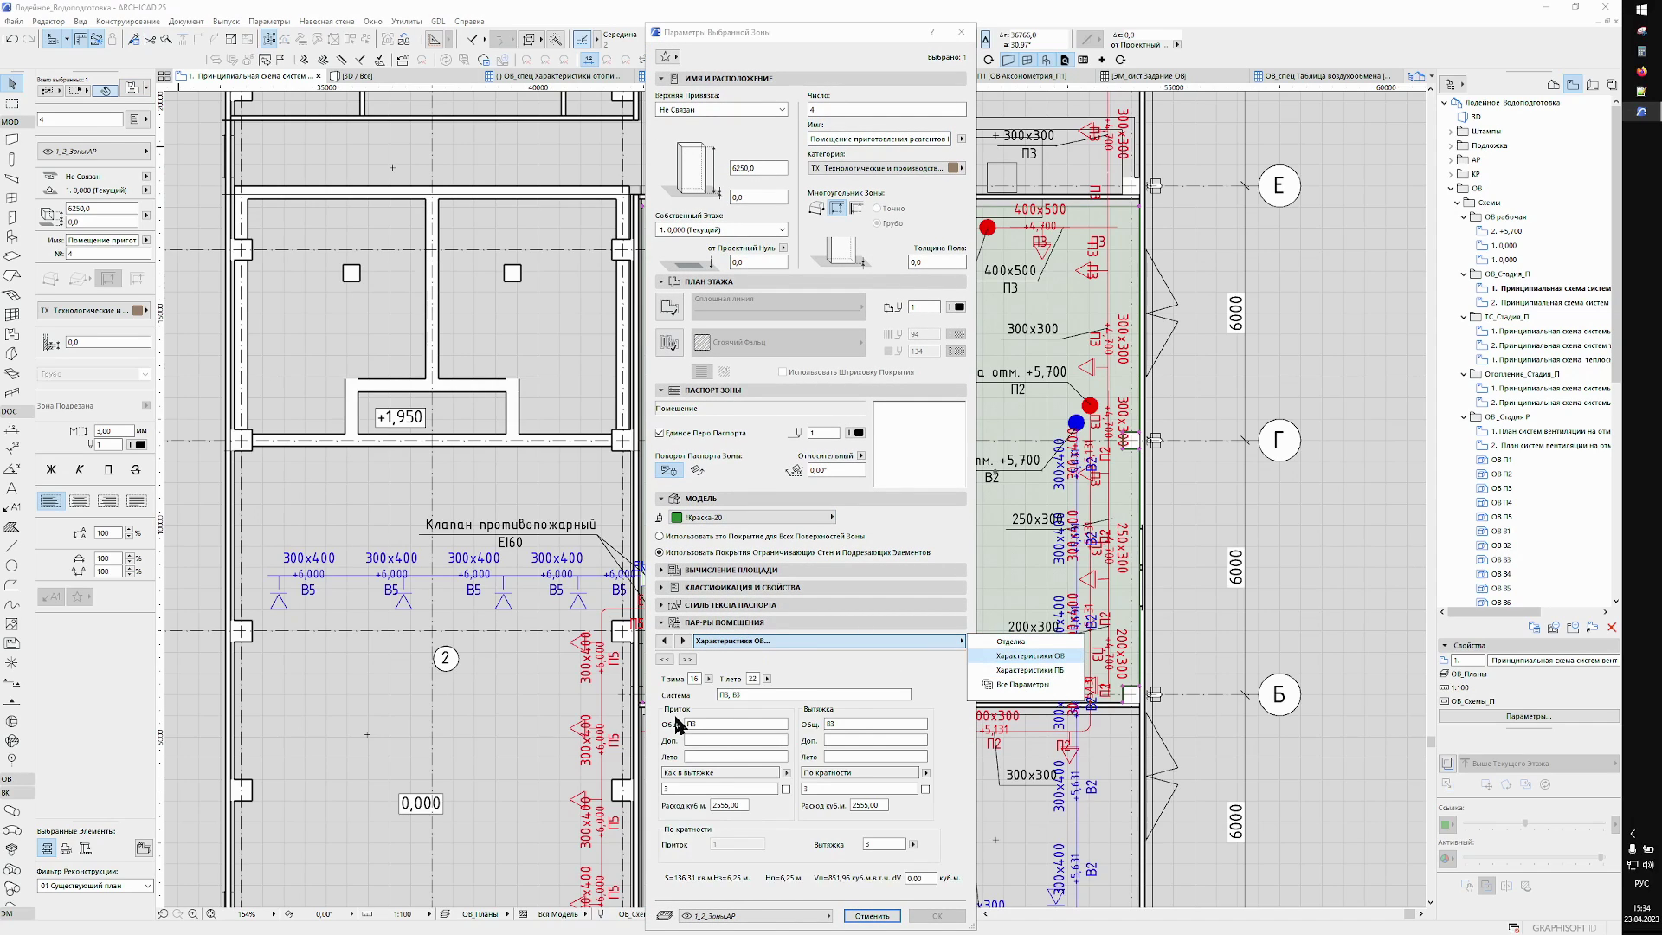
left_click(735, 695)
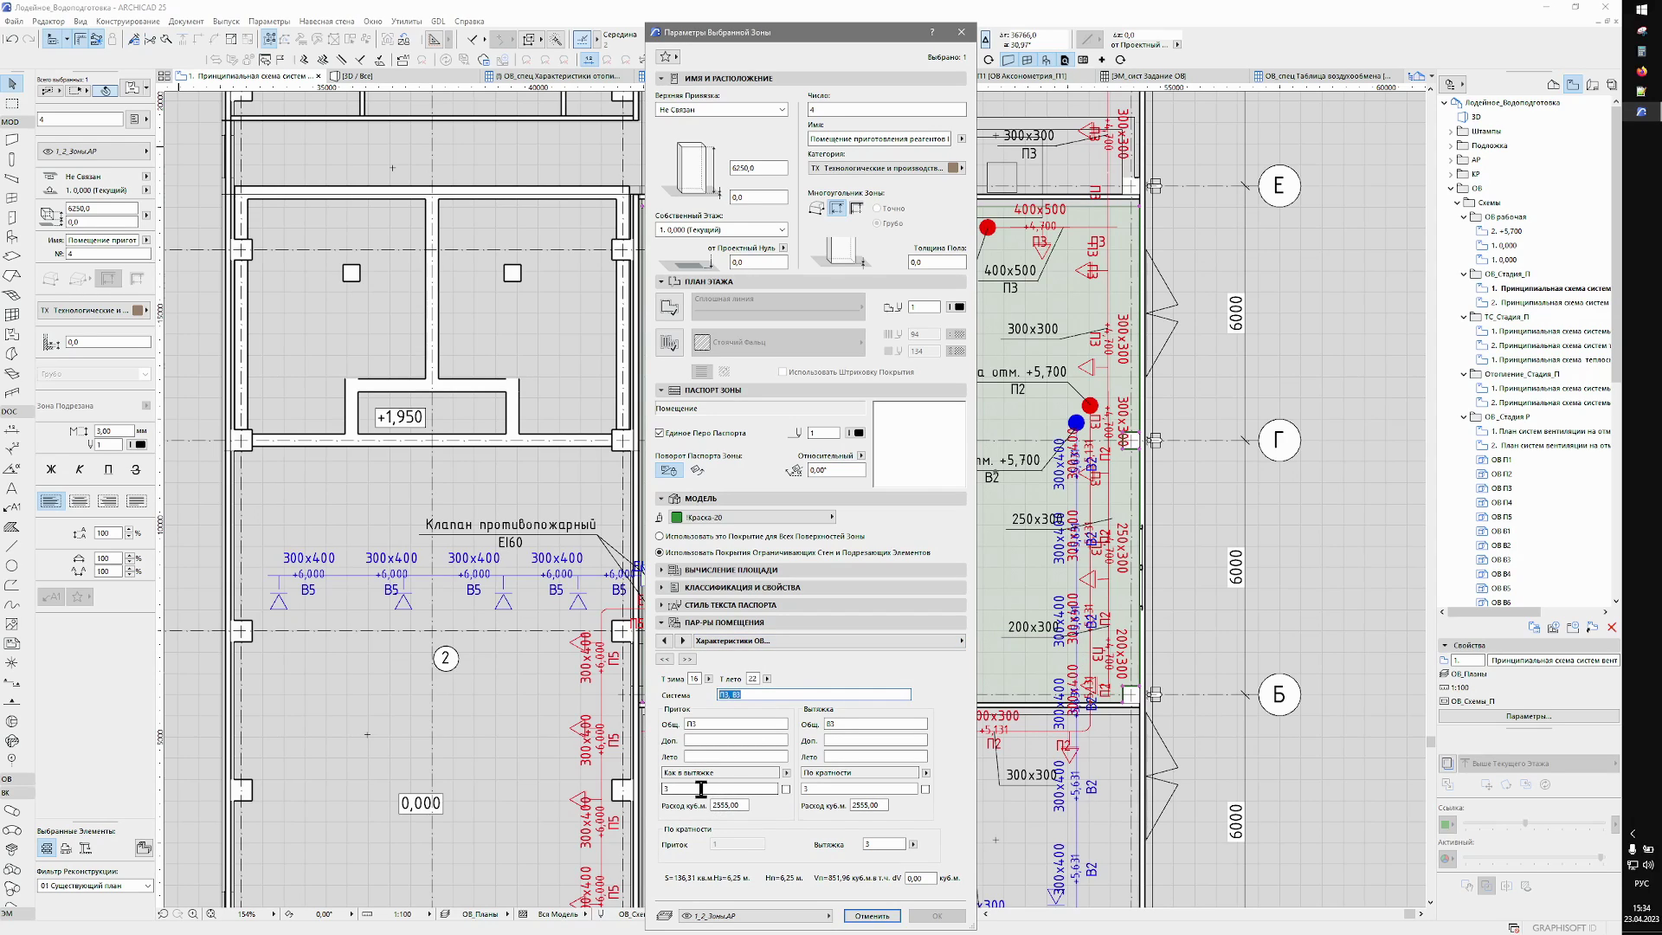
left_click(671, 789)
left_click(745, 809)
Cancel the zone settings unchanged and switch to the ОВ_спец Таблица воздухообмена schedule.
left_click(867, 911)
left_click(1333, 281)
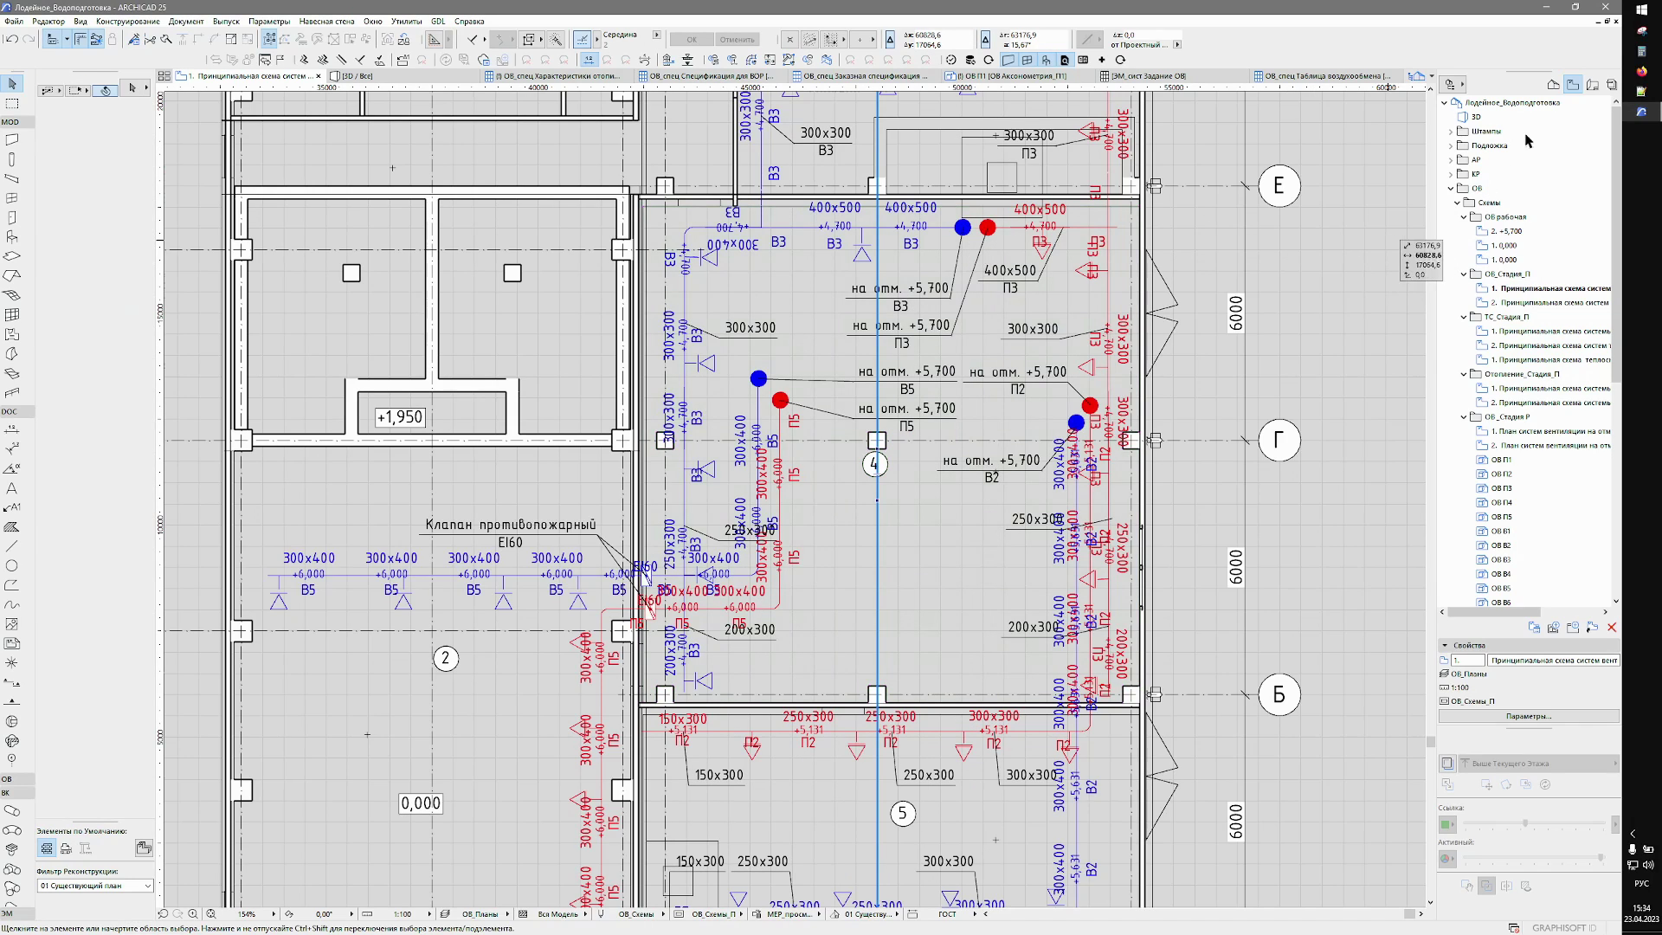
left_click(1347, 76)
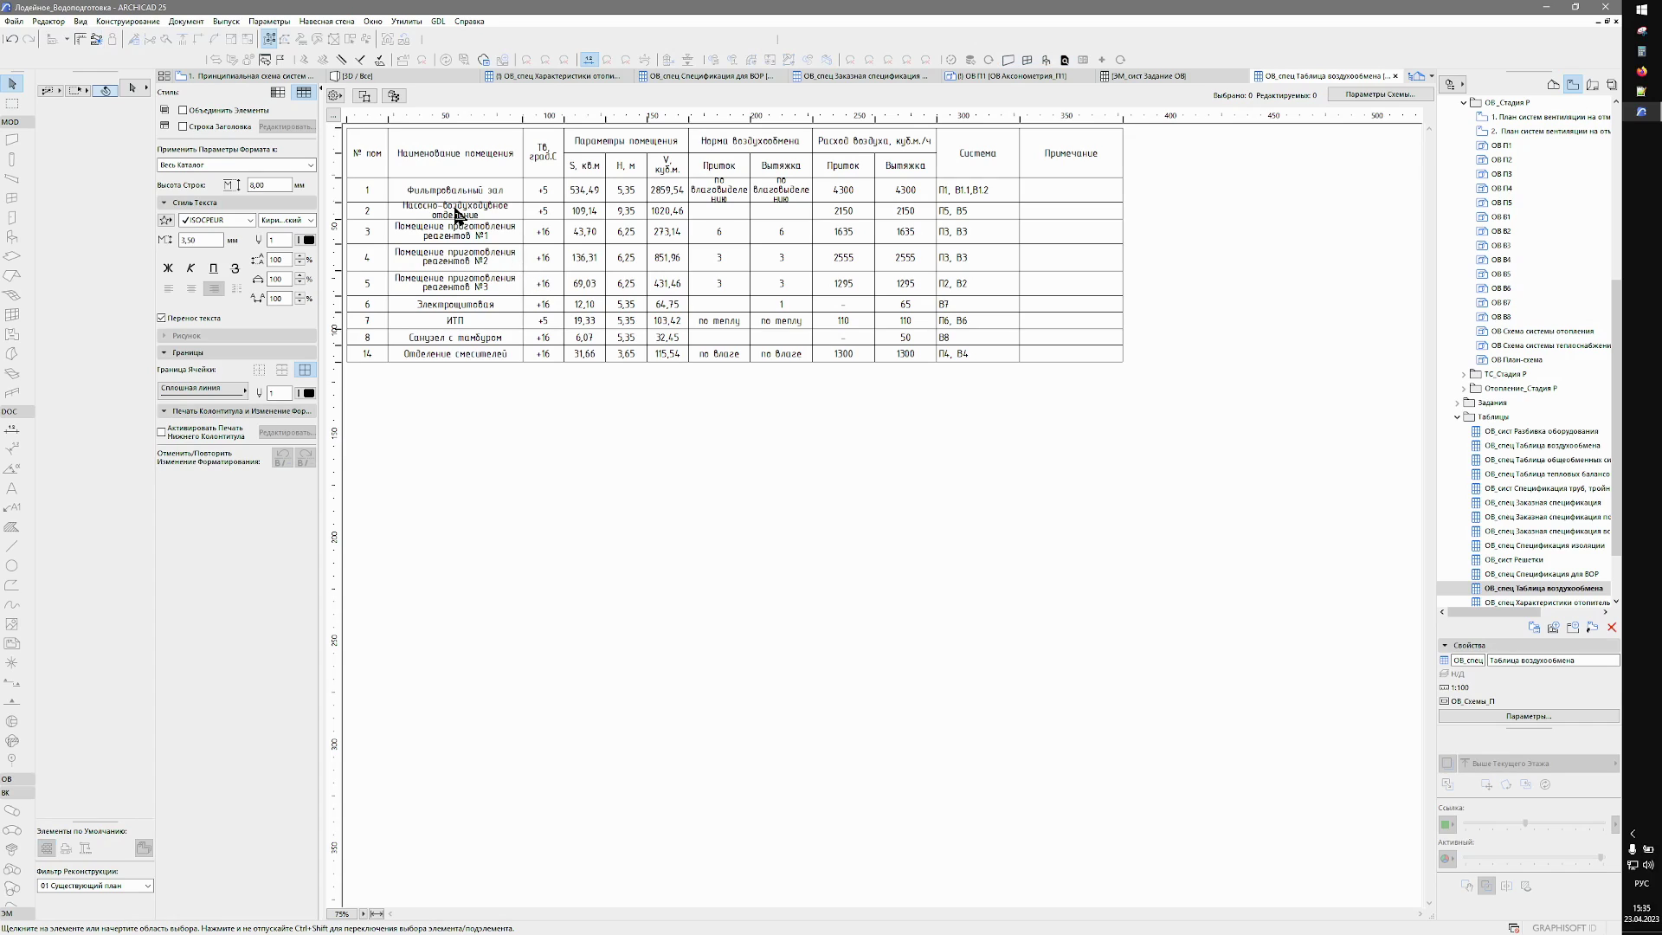
Locate room 4 on the floor plan from its schedule row via 'Выбор на Плане Этажа'.
left_click(458, 216)
left_click(458, 215)
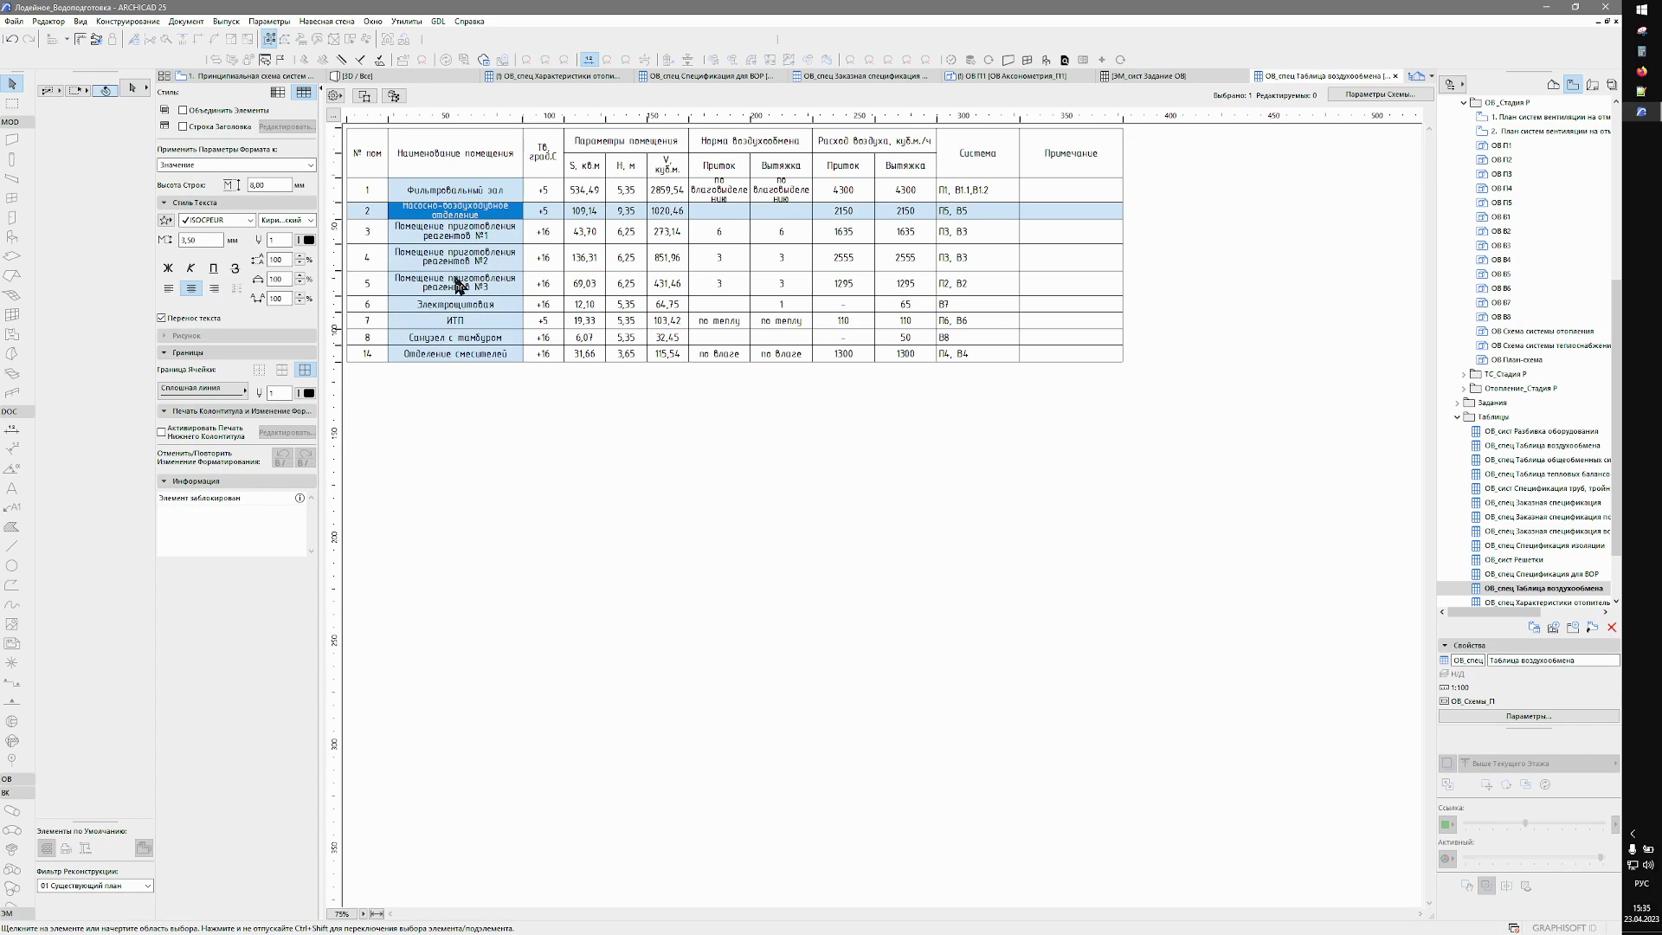
left_click(433, 264)
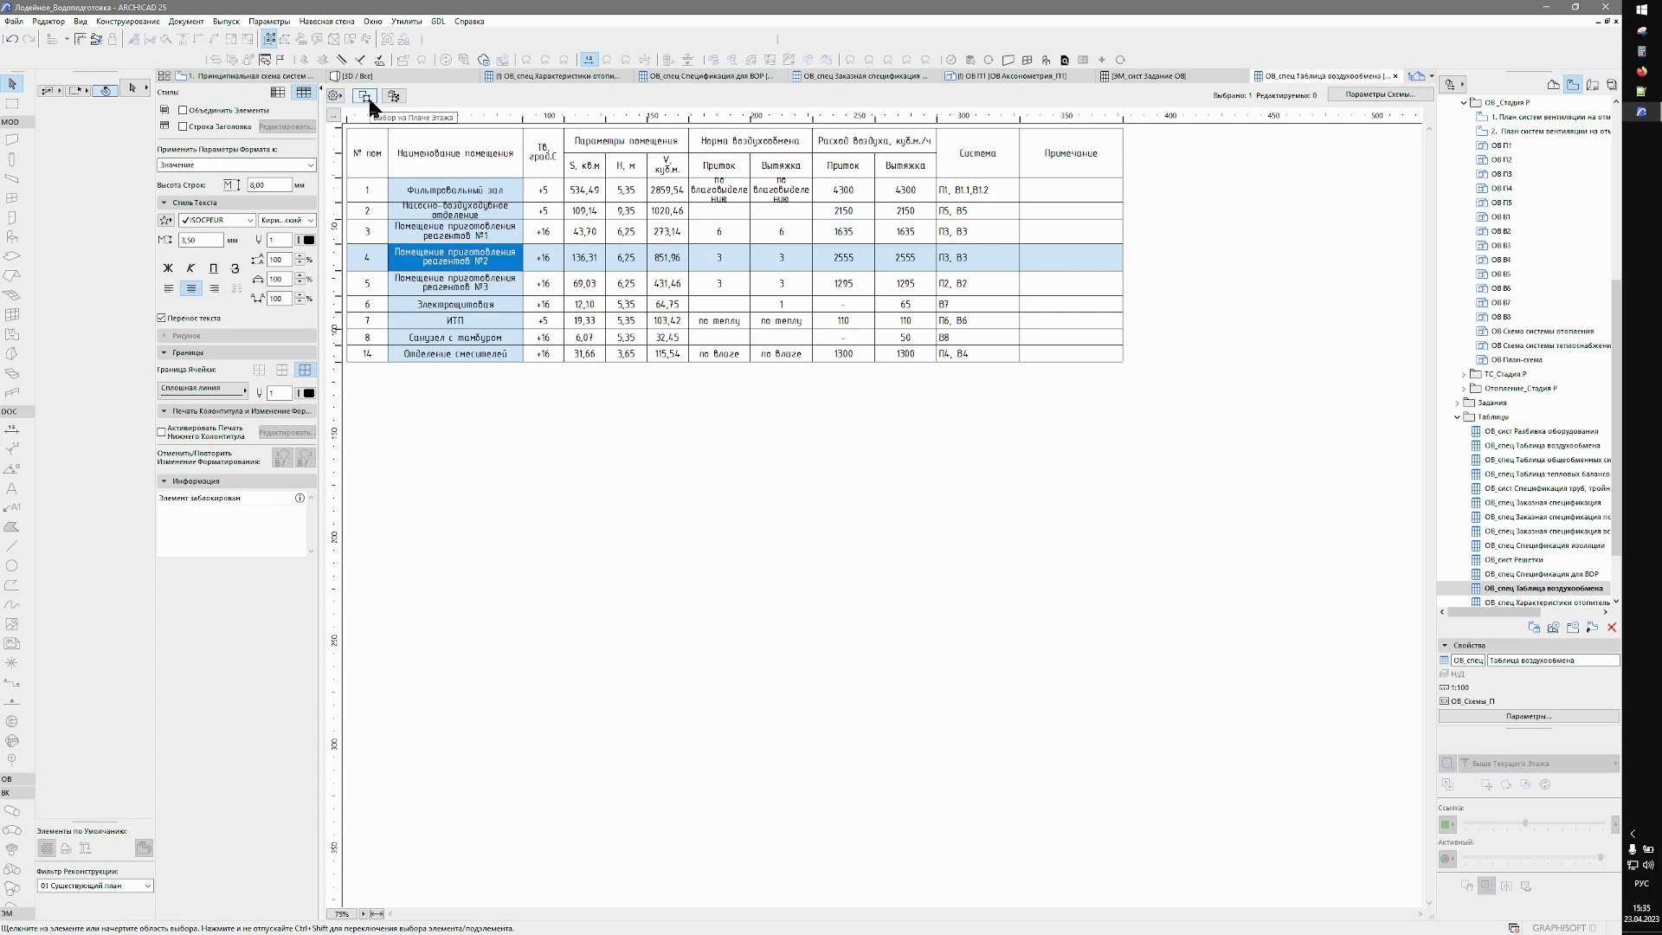
left_click(367, 99)
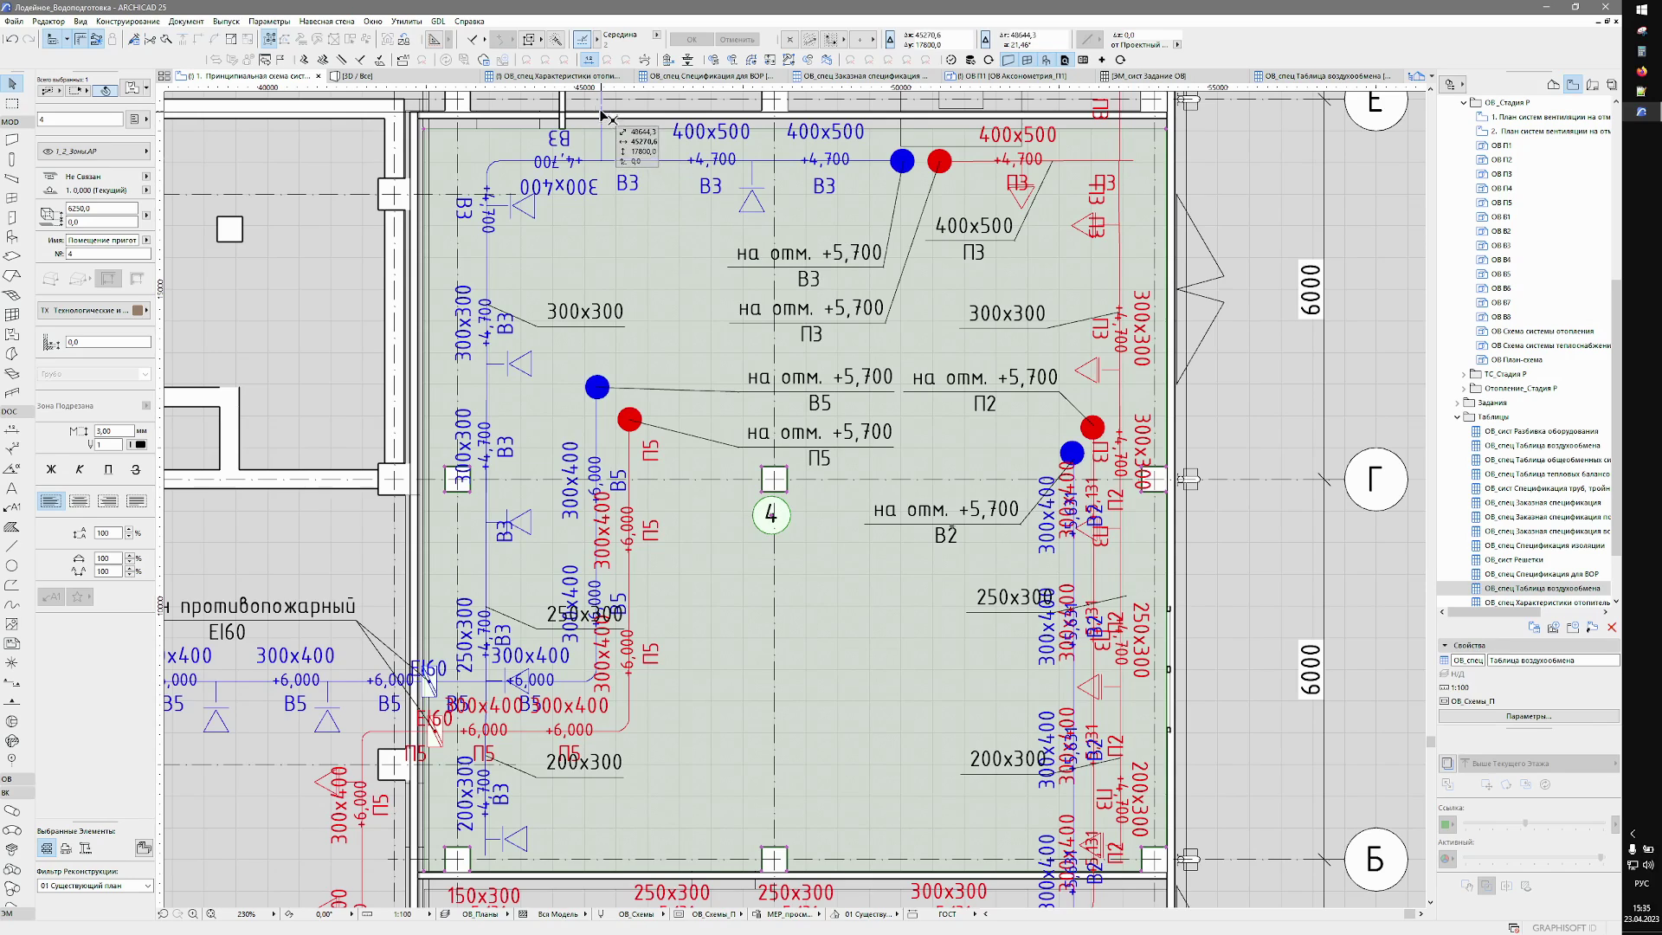
left_click(573, 76)
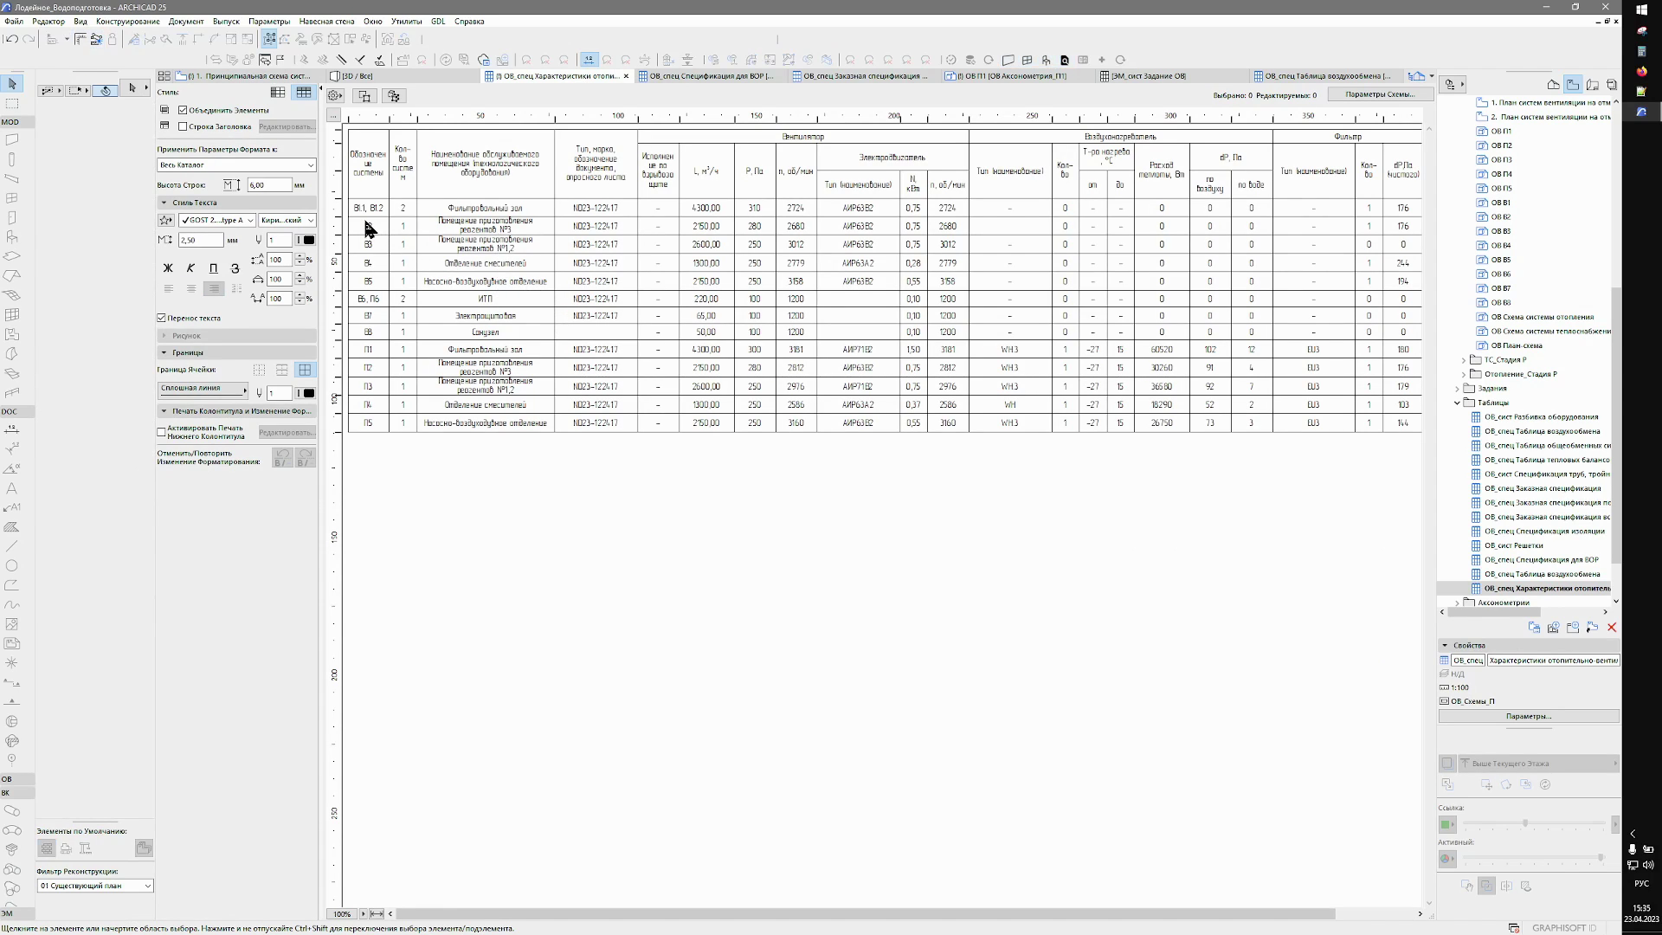
Pick the В3, then the В7 Электрощитовая row in the equipment schedule to show it on the plan.
left_click(368, 243)
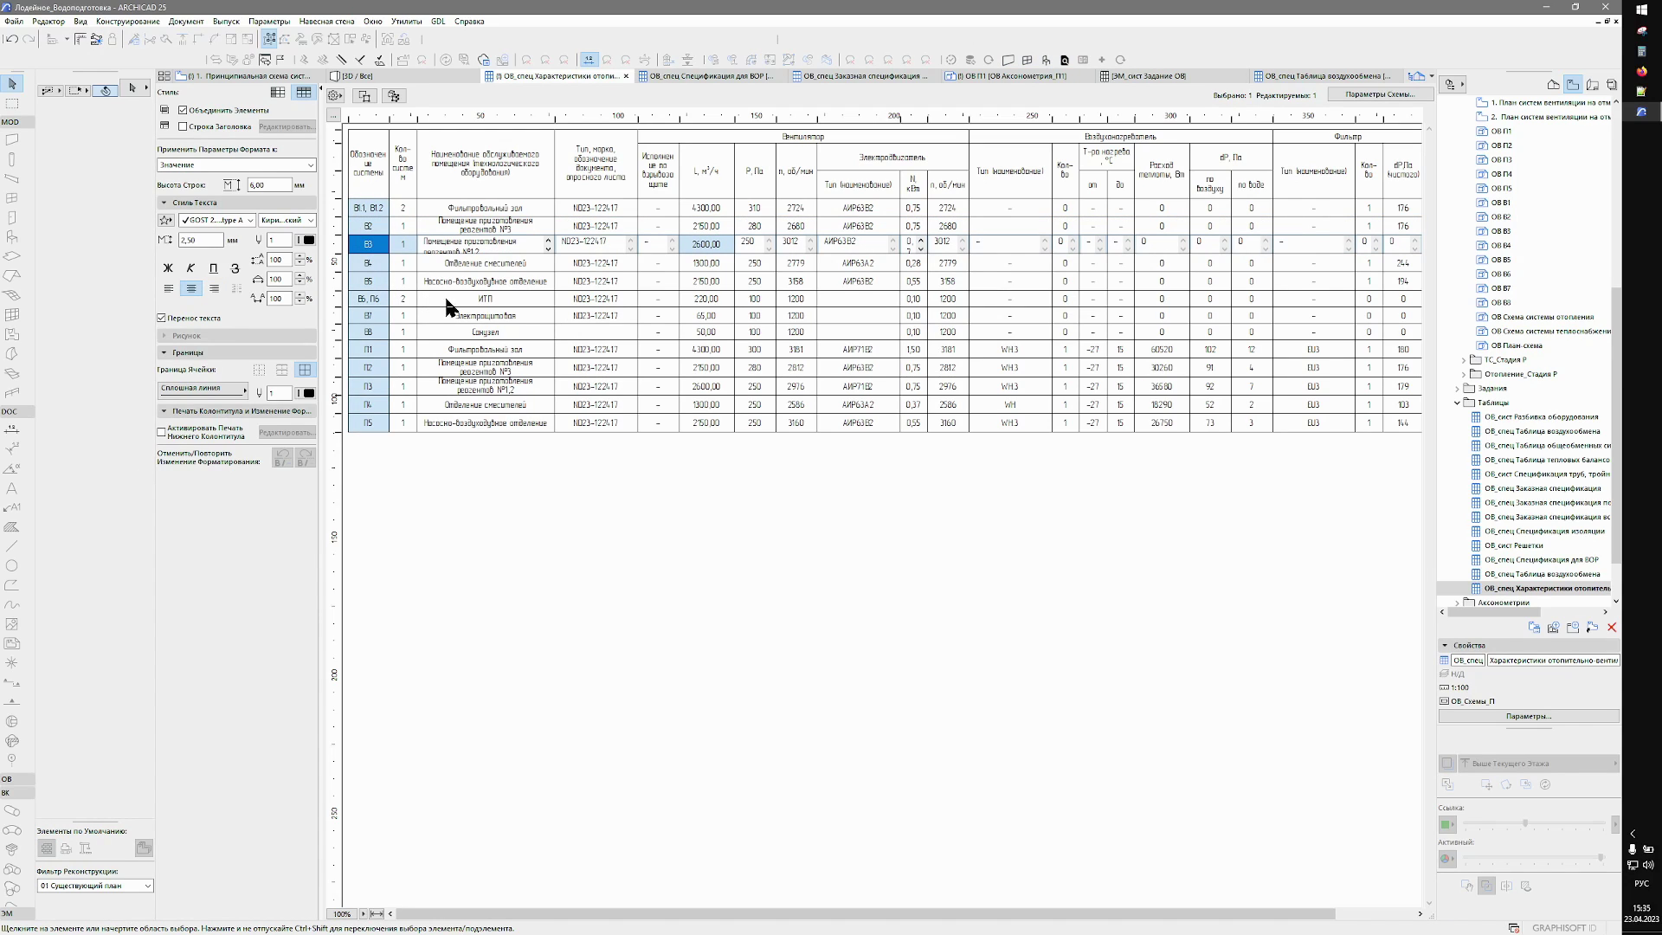
left_click(469, 317)
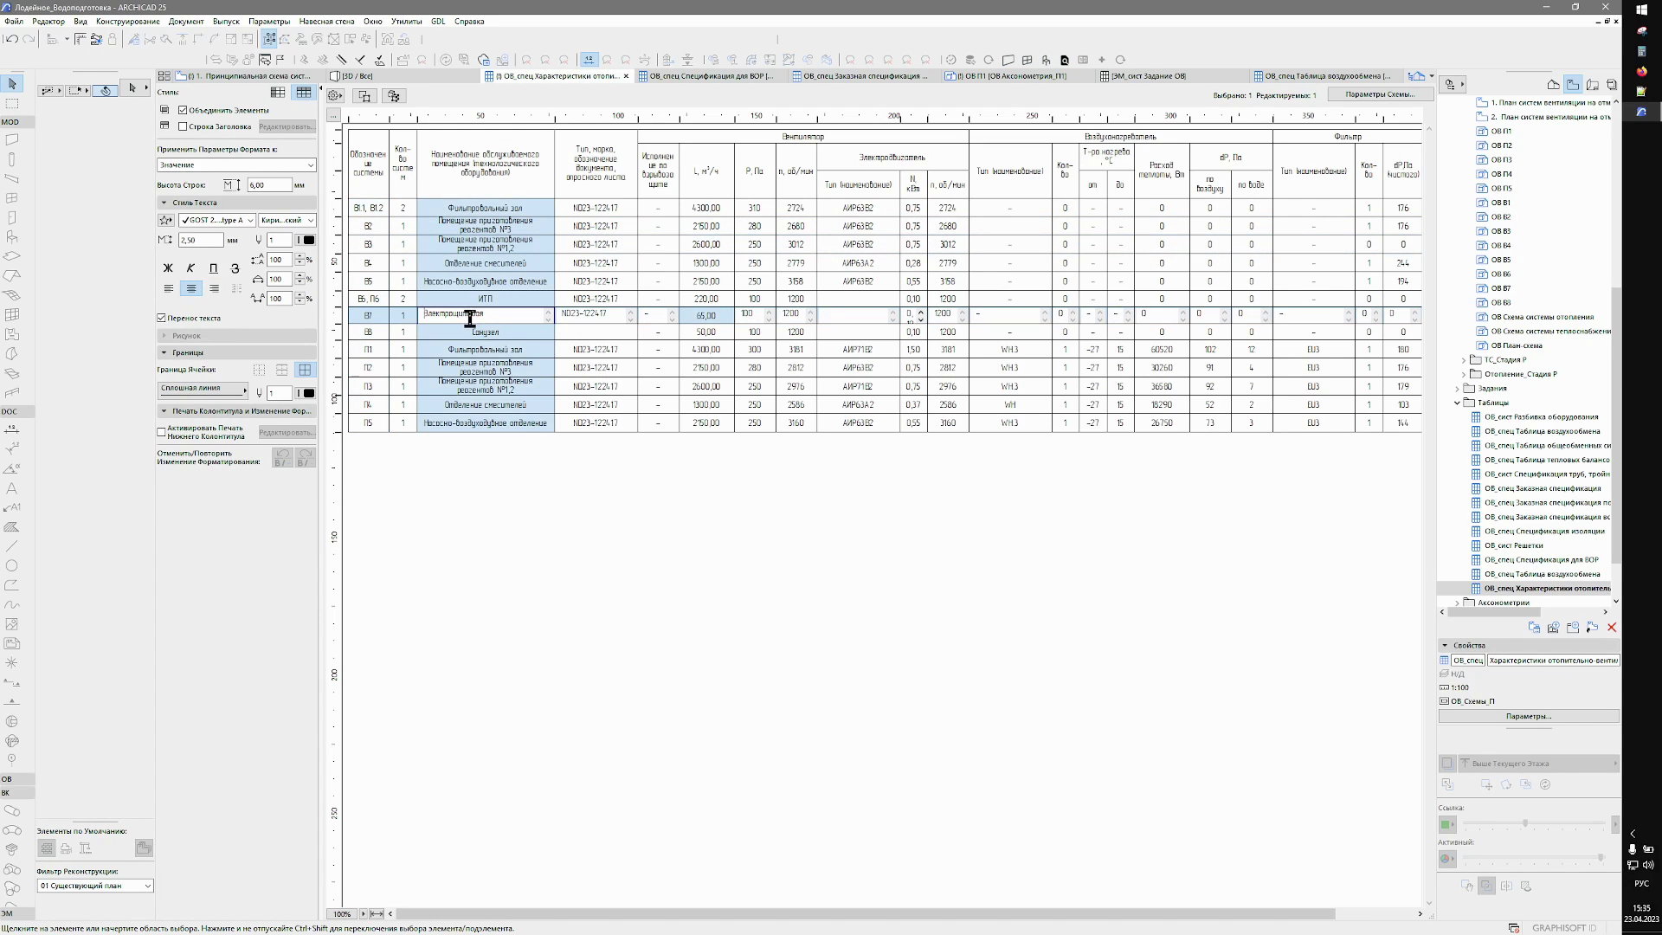
key("Escape")
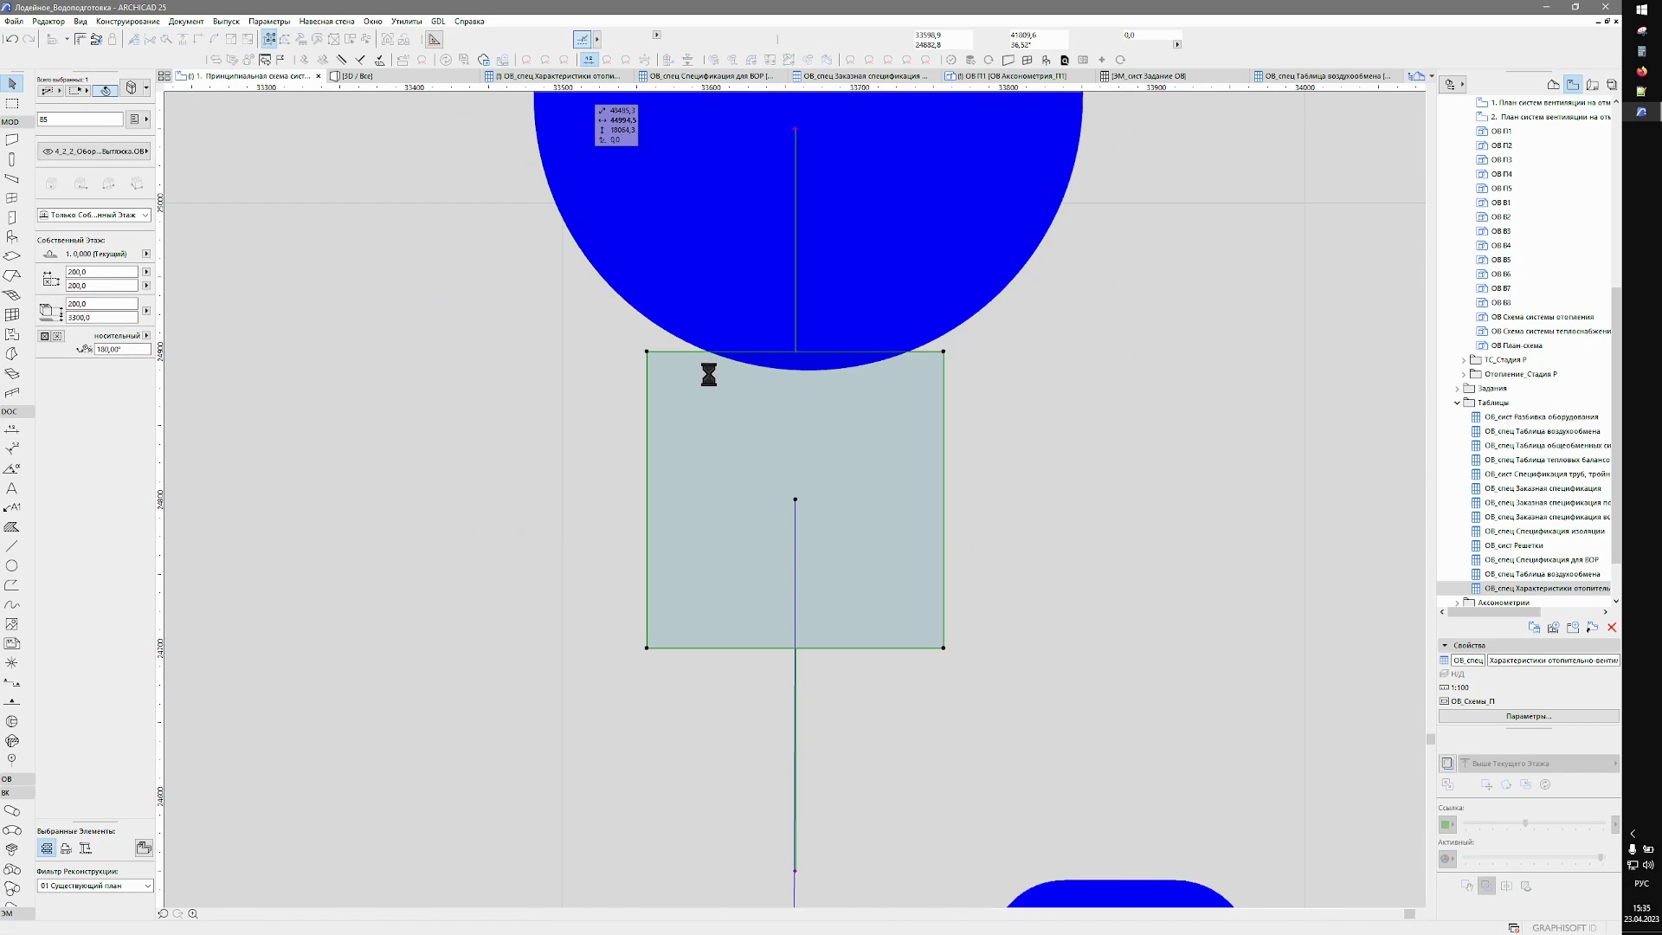
left_click(136, 119)
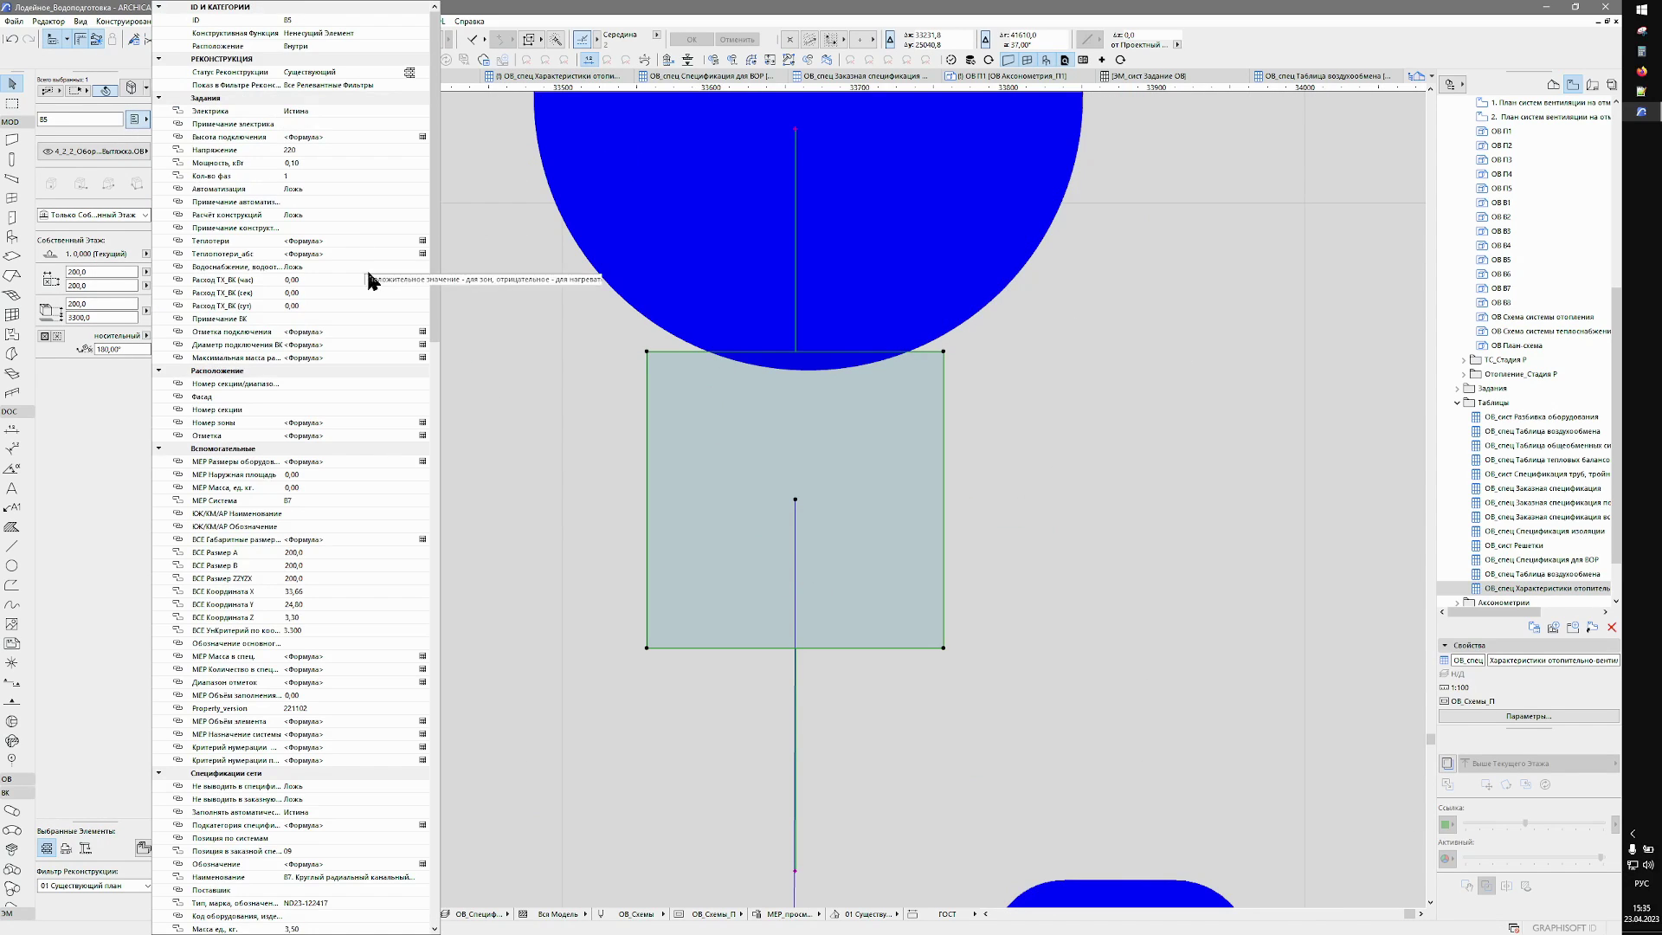
left_click(298, 152)
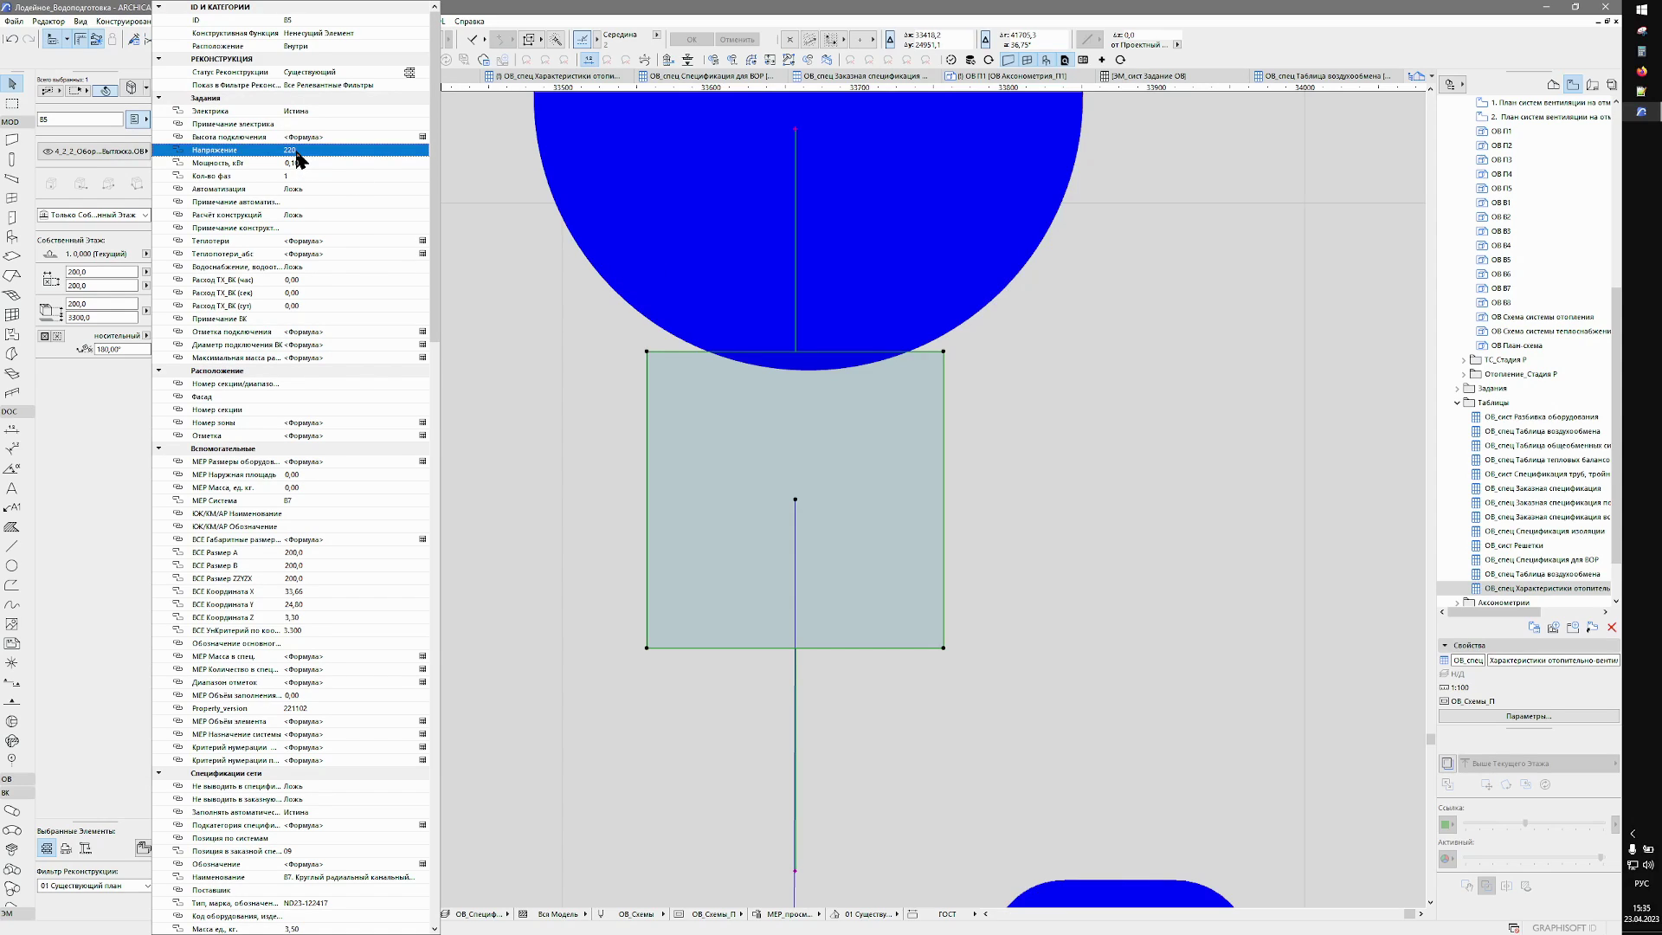
scroll(327, 417, "down", 4)
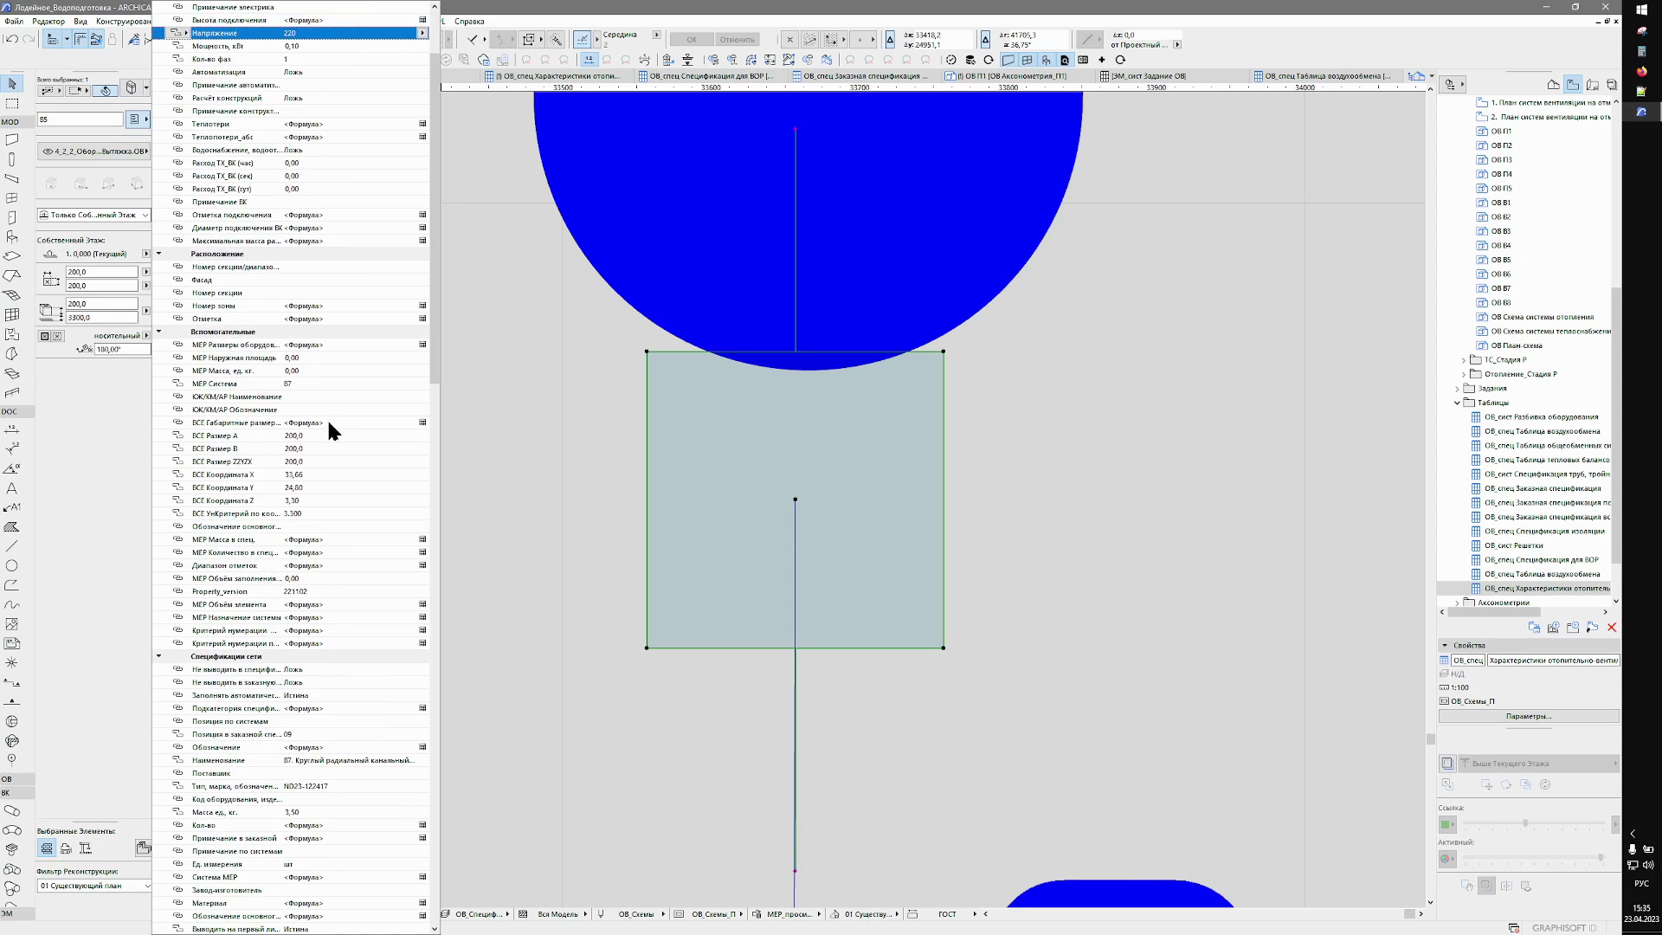
scroll(327, 417, "down", 4)
scroll(327, 421, "down", 4)
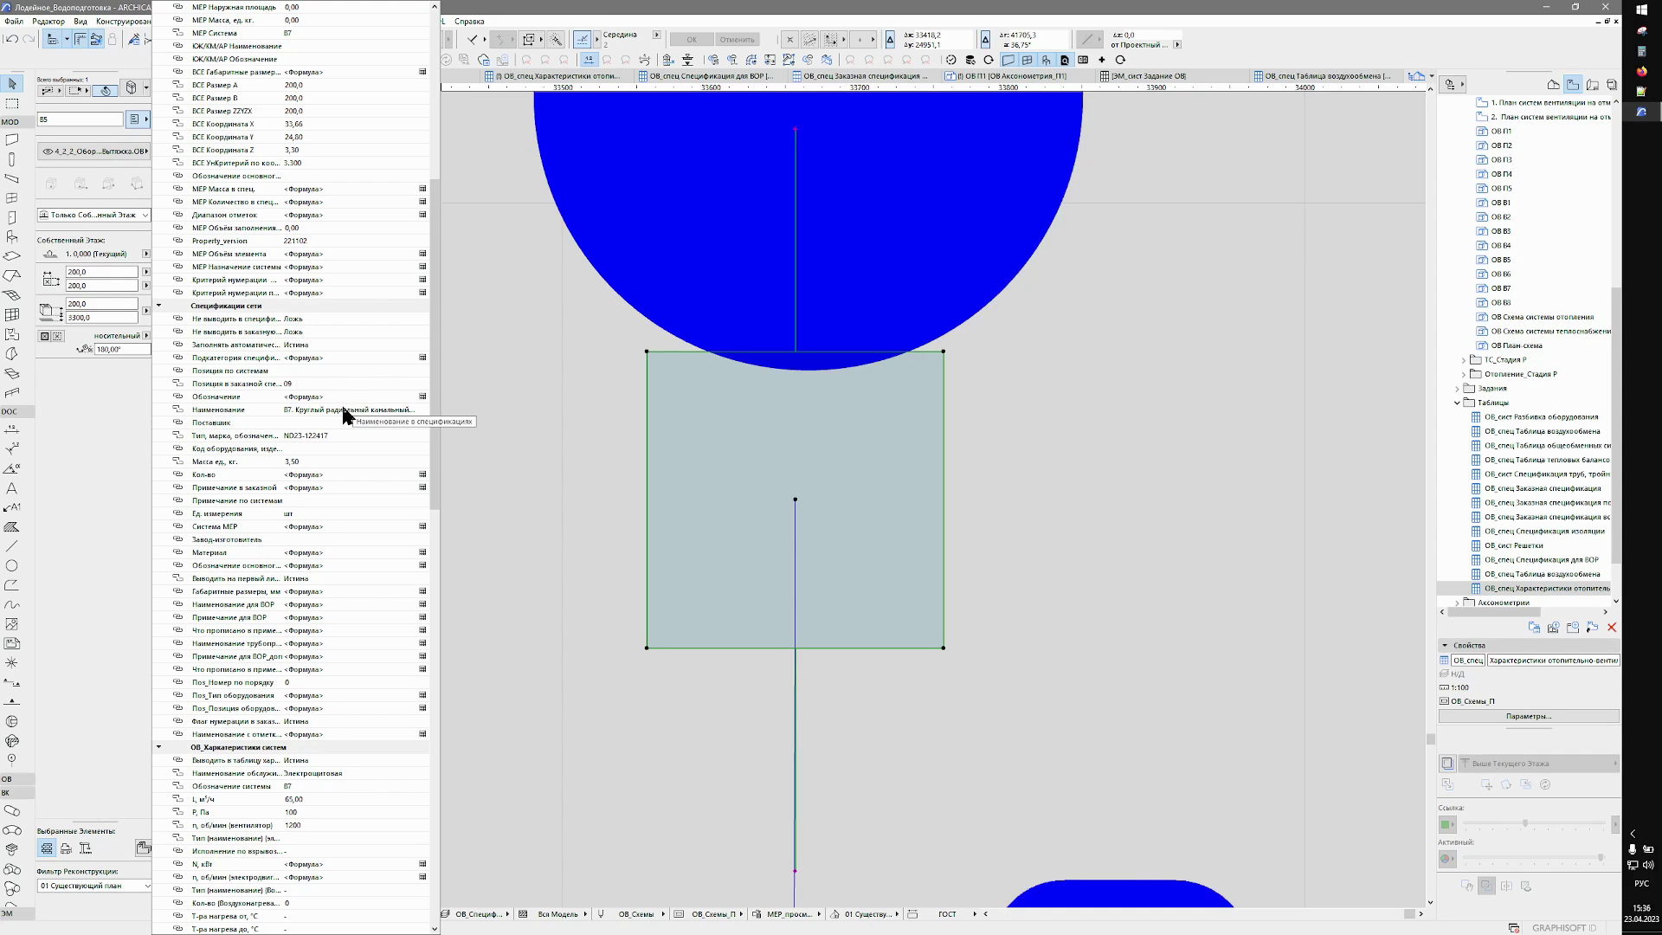
left_click(332, 409)
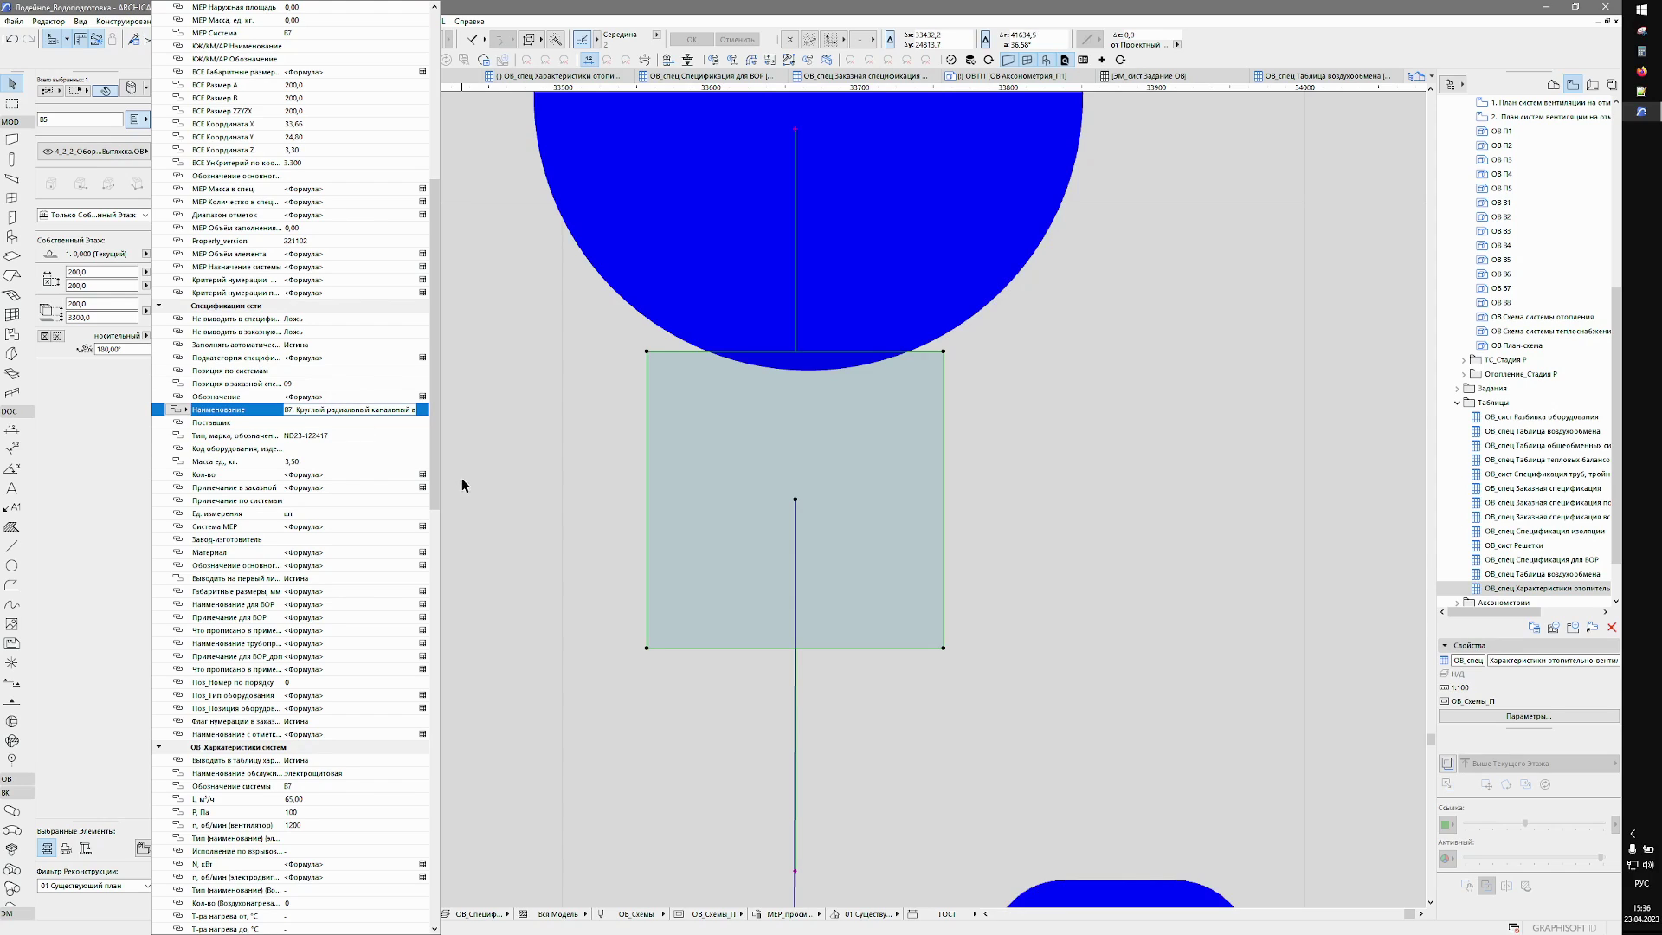
key("Return")
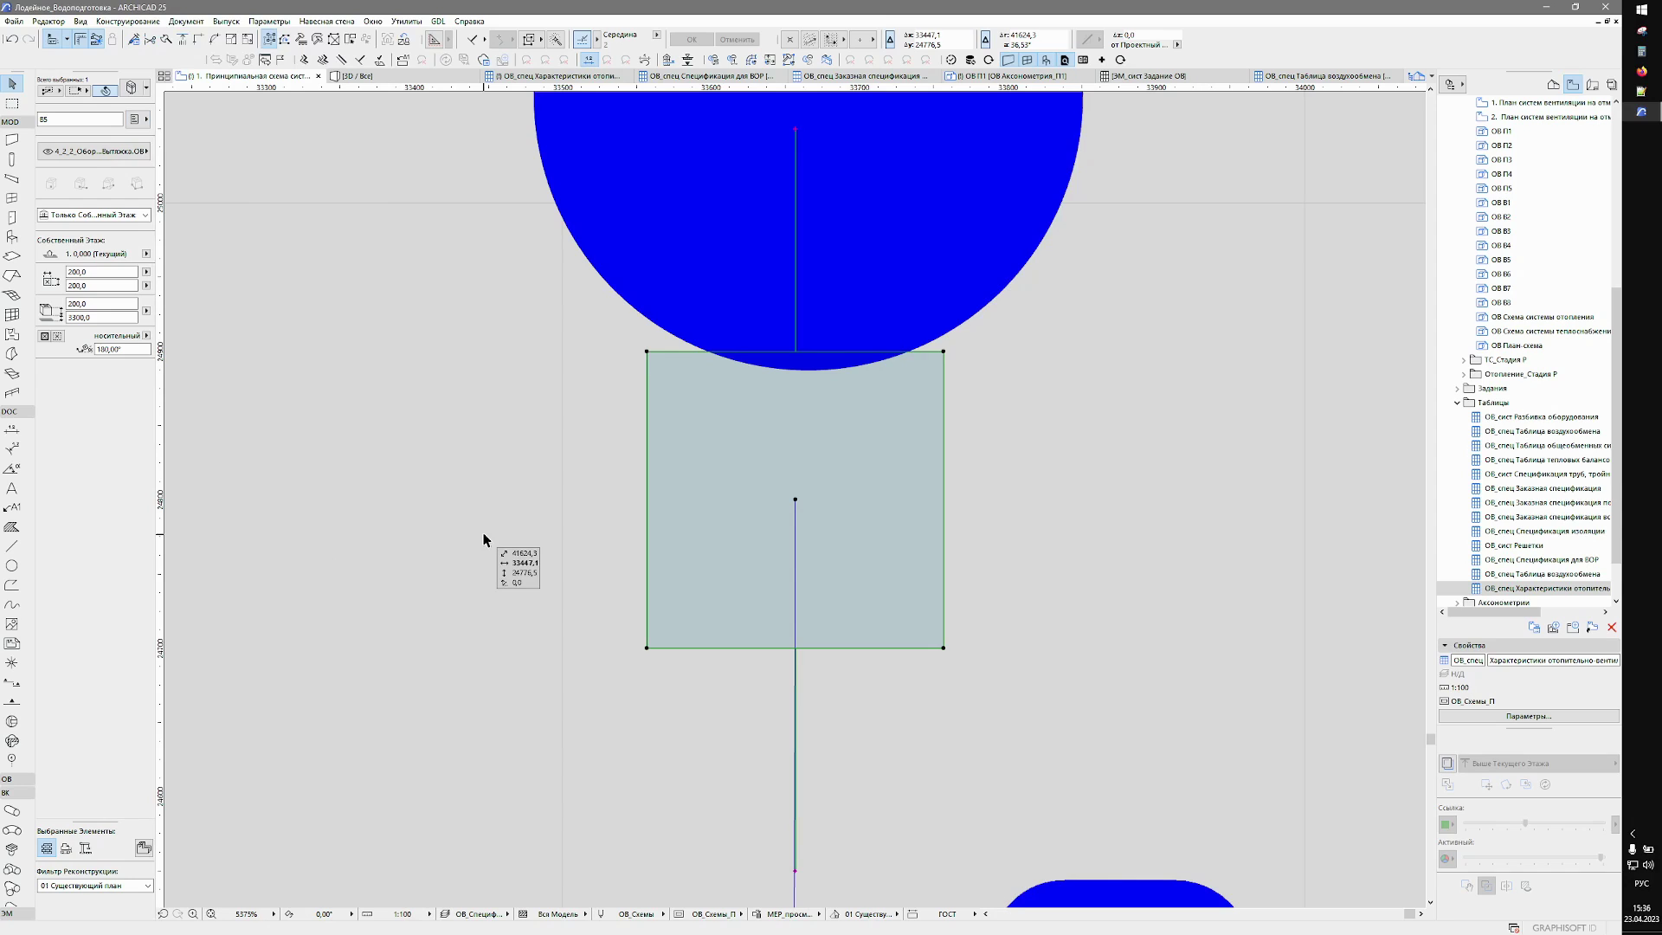
key("Escape")
scroll(558, 528, "down", 5)
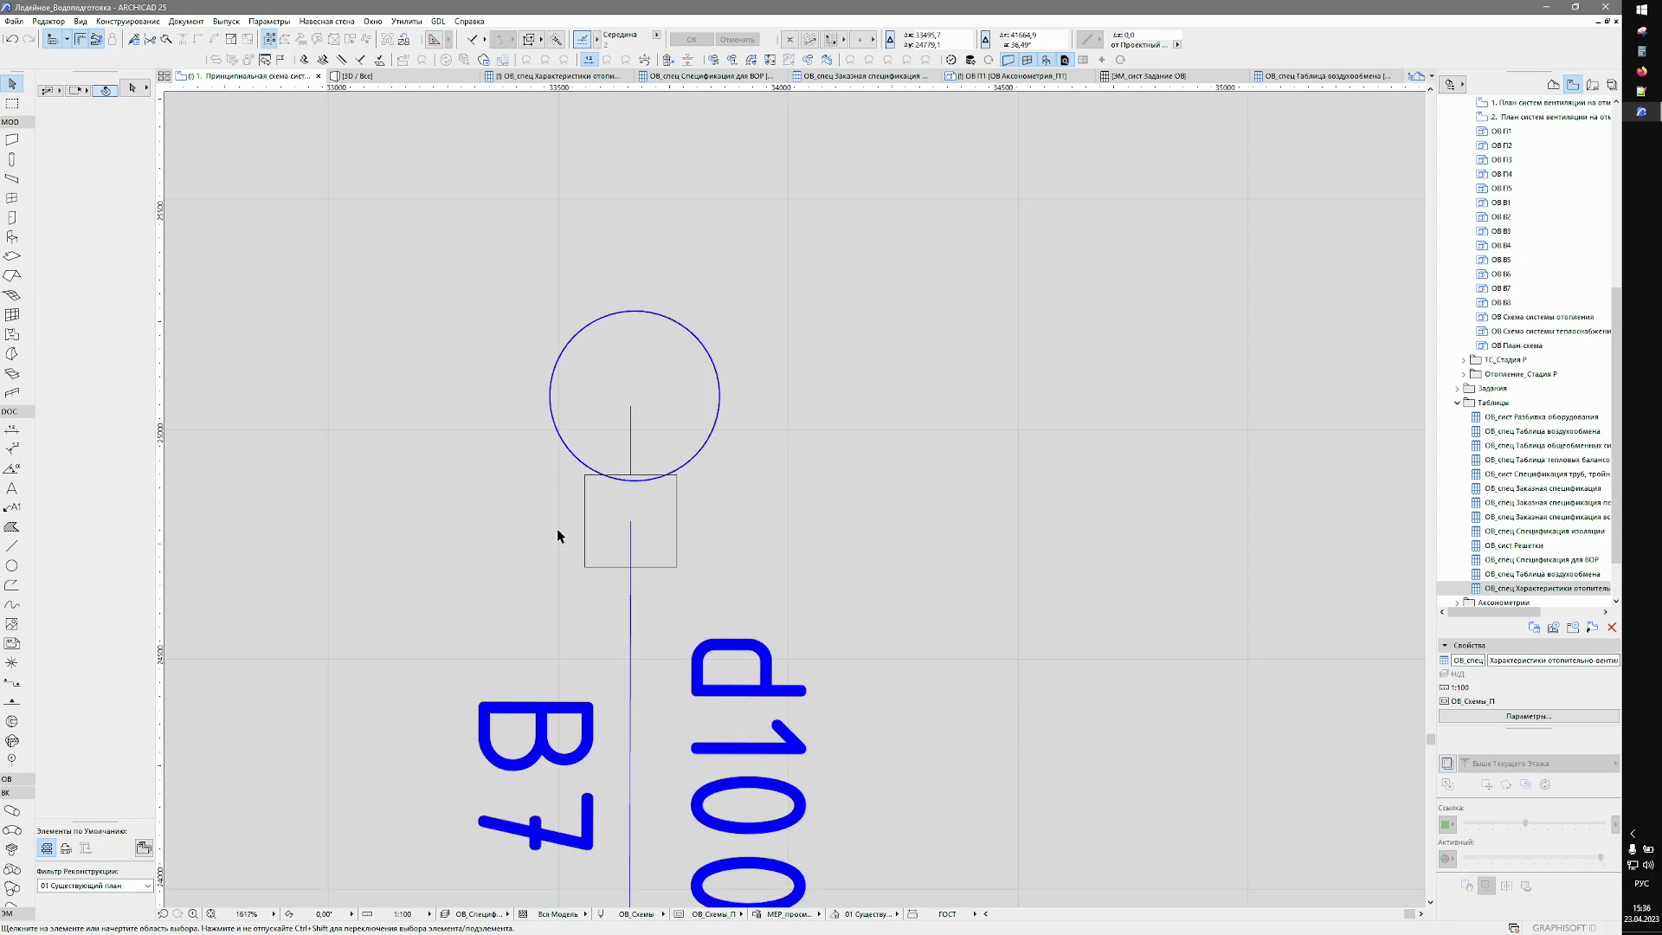
scroll(587, 561, "down", 5)
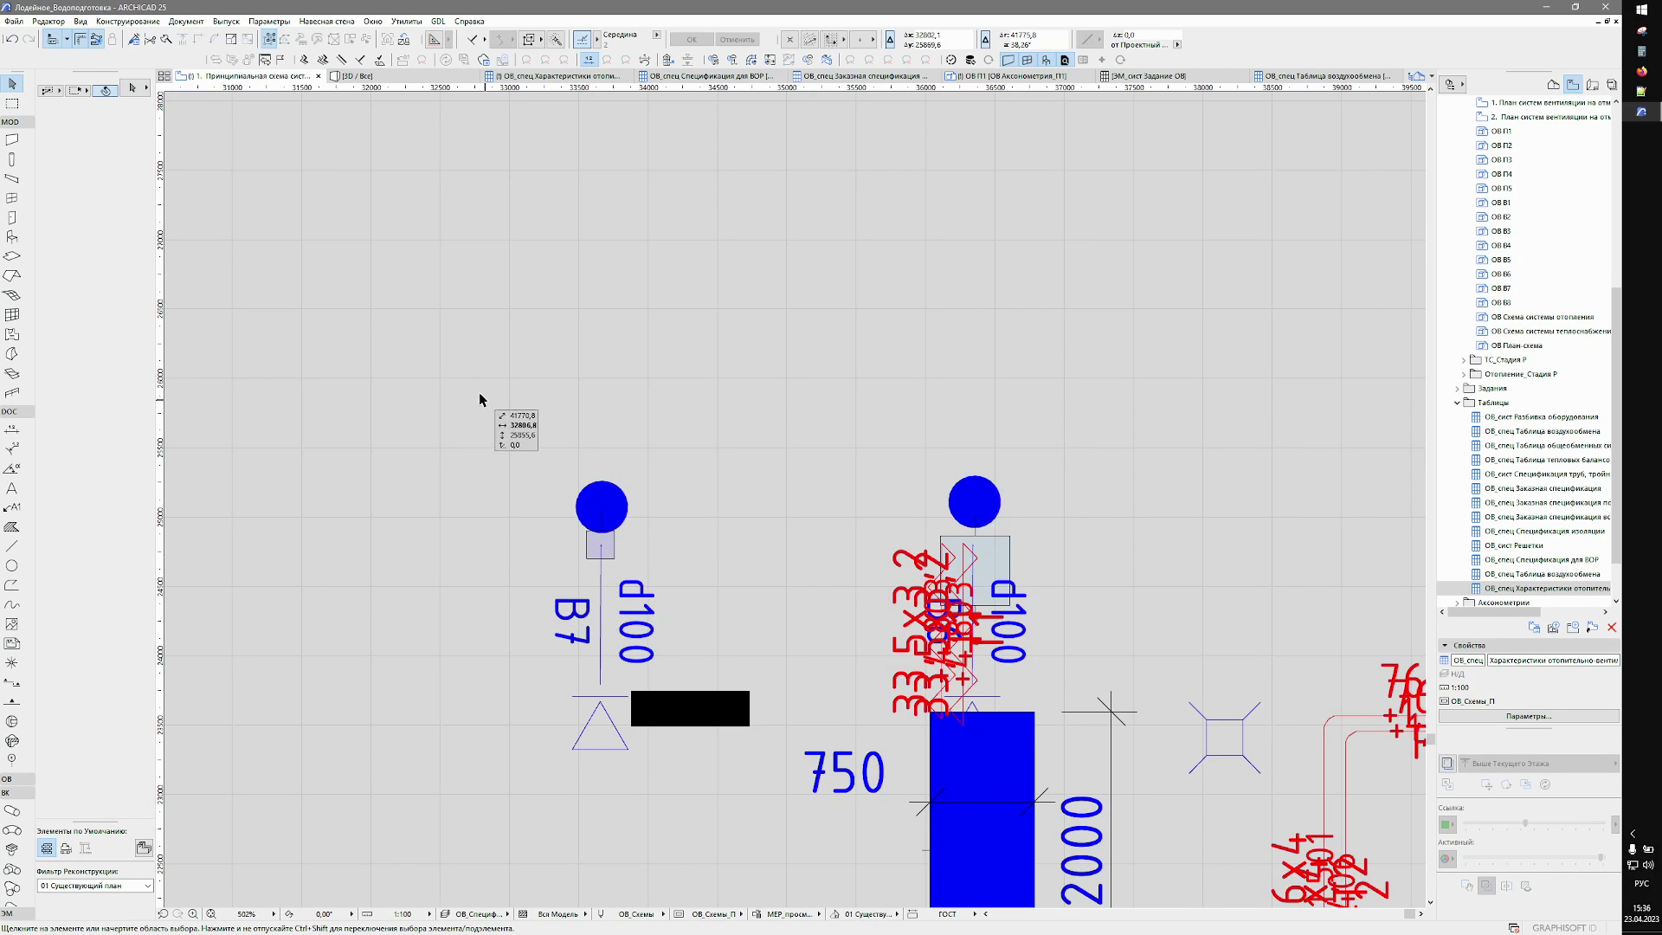
scroll(482, 426, "down", 4)
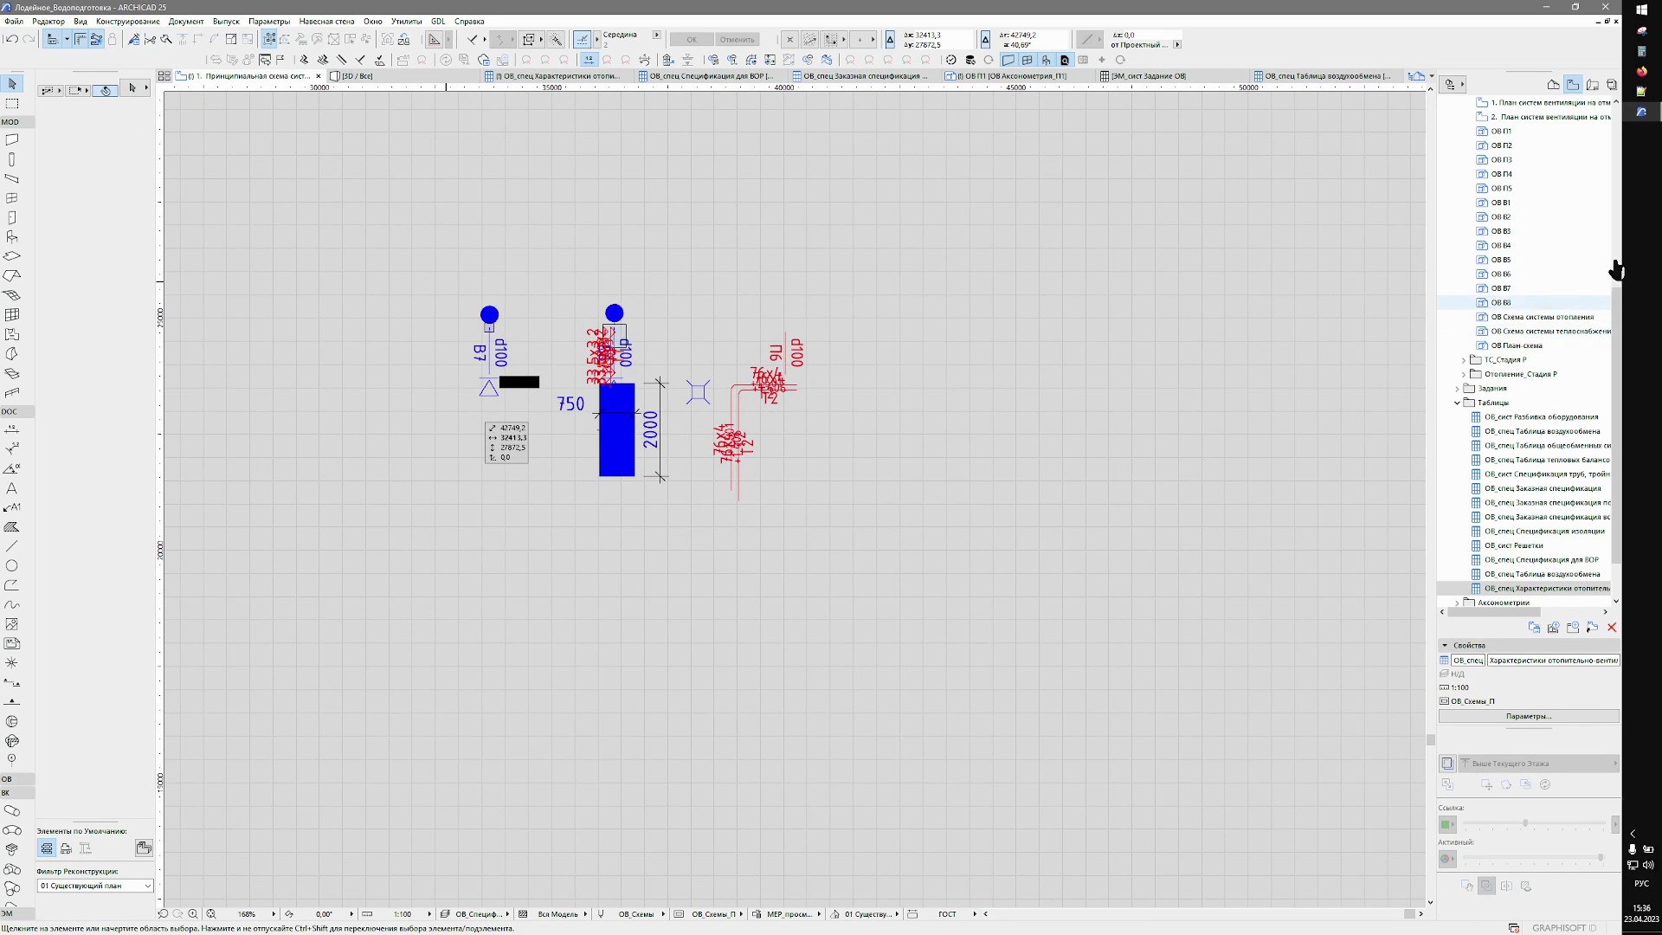
left_click(1554, 84)
Open Общая Аксонометрия from the Project Map, pan to the pipes and orbit to an oblique view.
left_click_drag(1615, 154, 1614, 445)
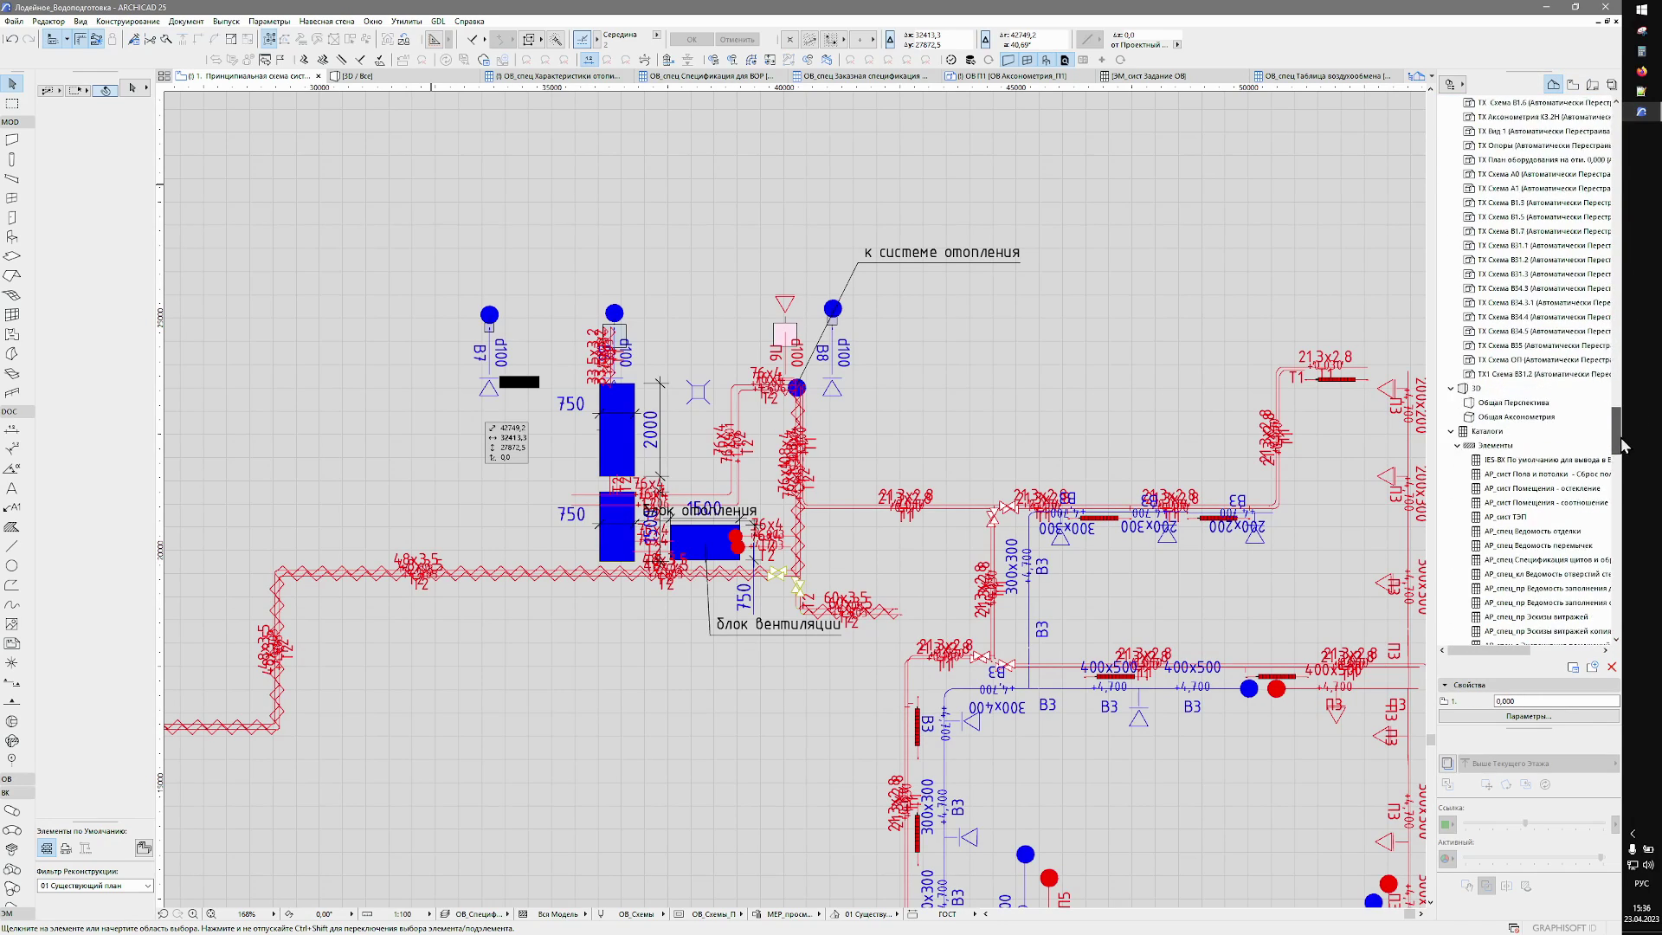
double_click(1517, 402)
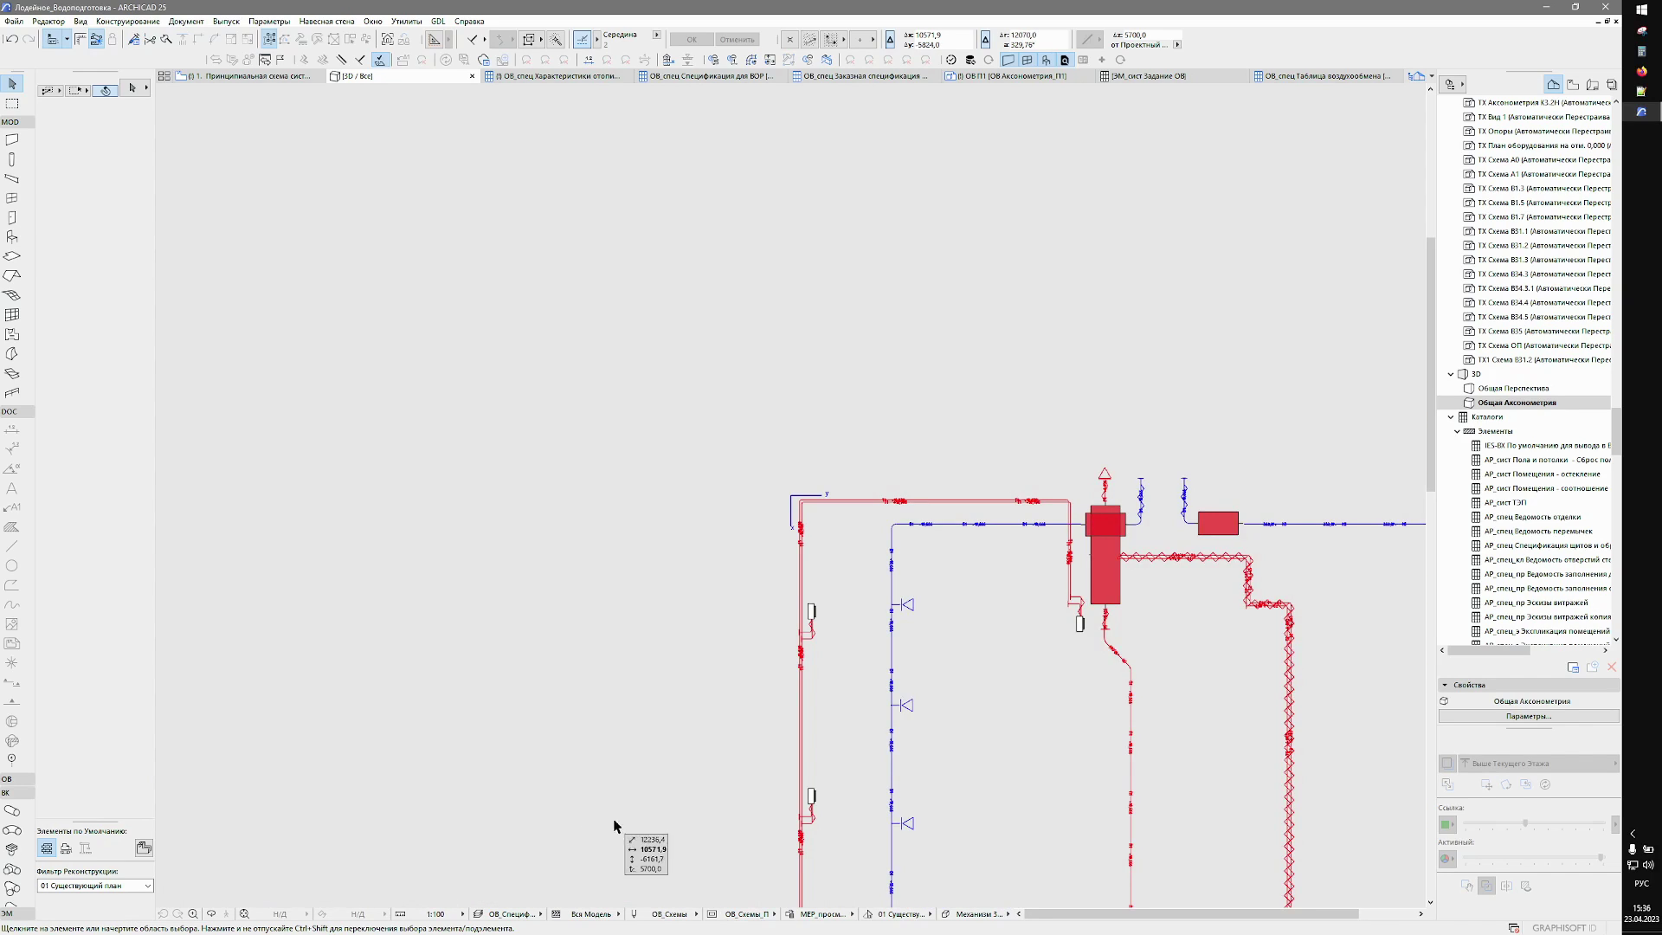
mouse_move(840, 772)
middle_mouse_down()
mouse_move(519, 613)
mouse_move(593, 662)
middle_mouse_up()
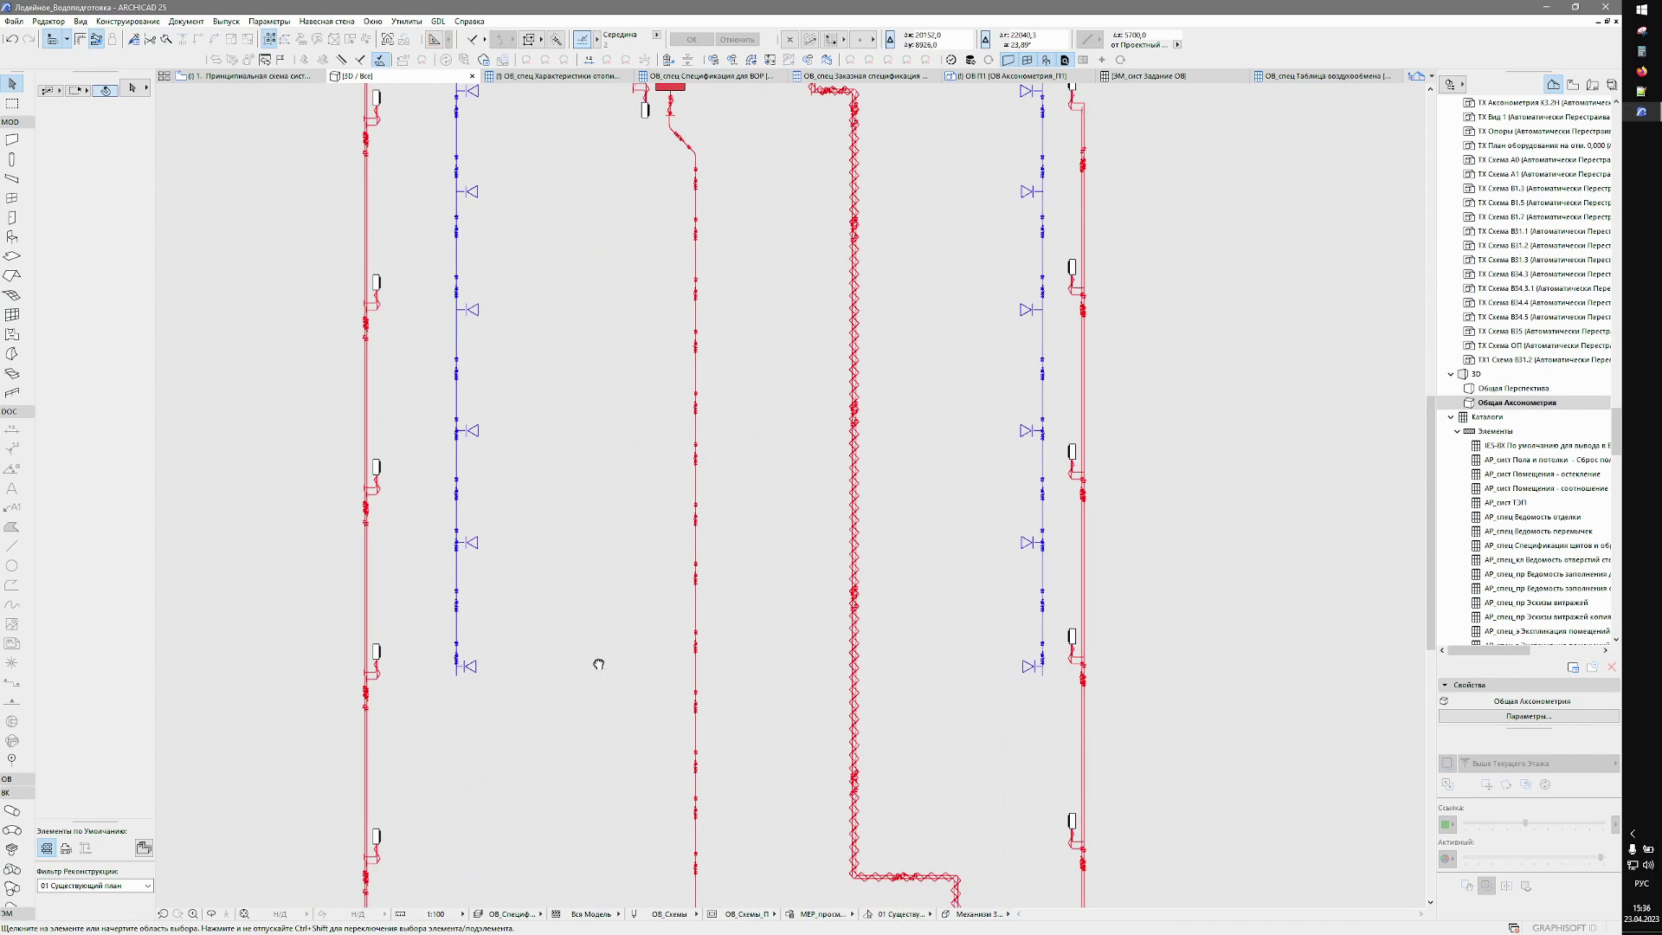
left_click(211, 914)
mouse_move(398, 758)
left_mouse_down()
mouse_move(716, 600)
mouse_move(824, 460)
mouse_move(891, 604)
mouse_move(615, 465)
mouse_move(918, 592)
left_mouse_up()
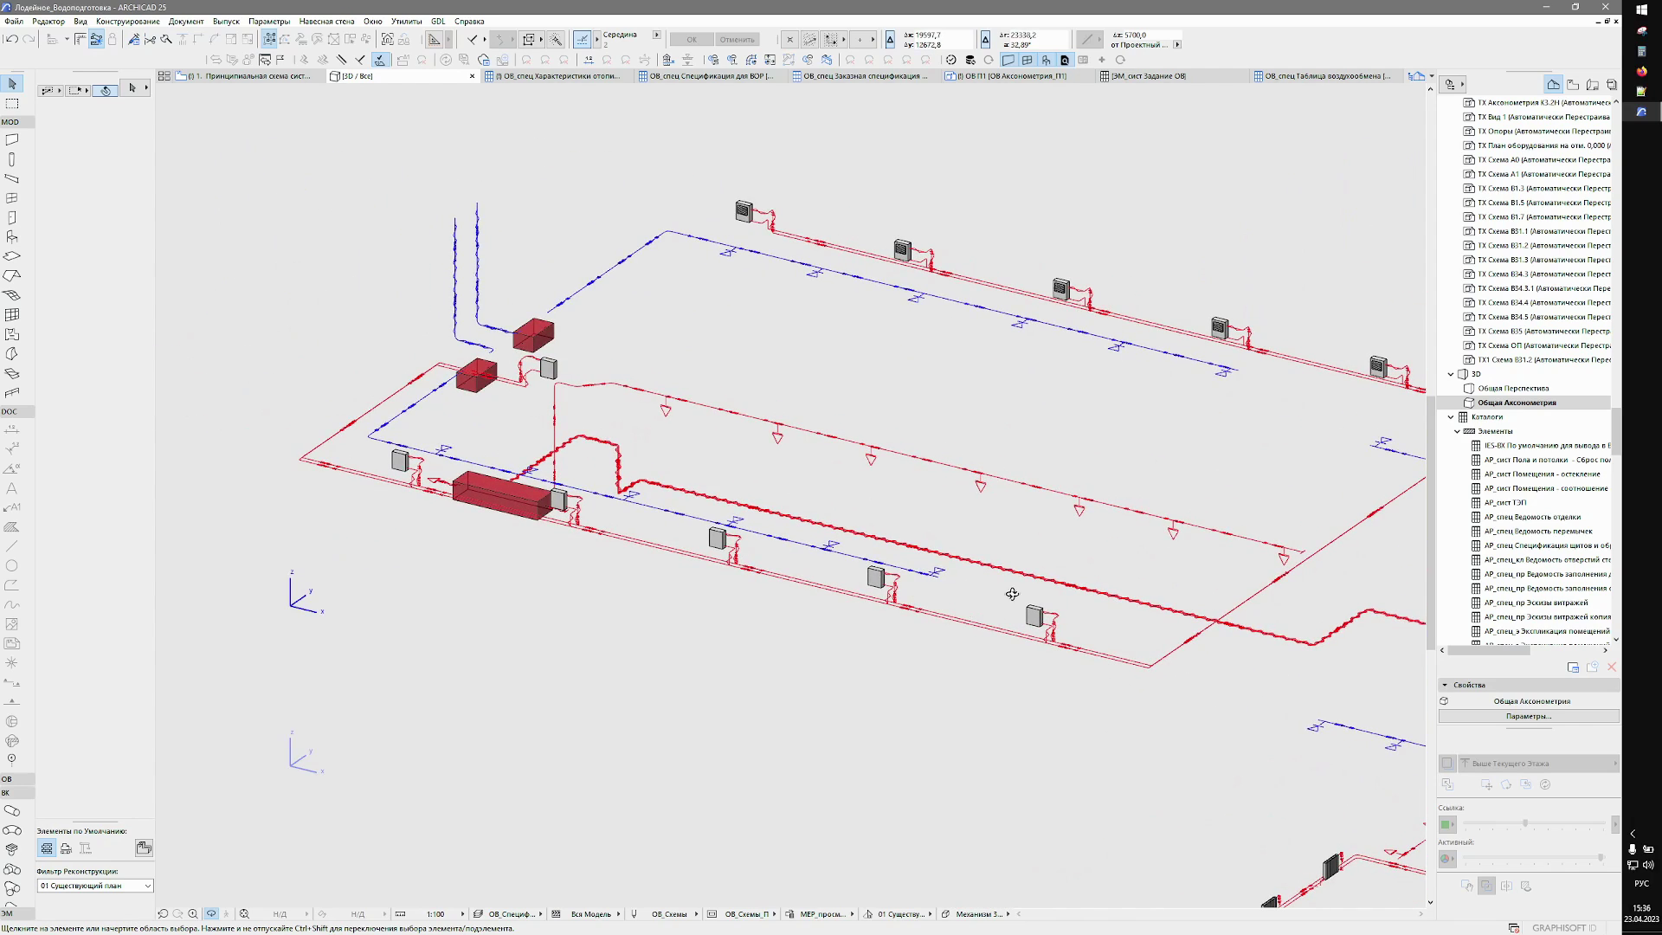
Rotate the azimuth in the Общая Аксонометрия 3D projection settings and apply it.
right_click(1536, 405)
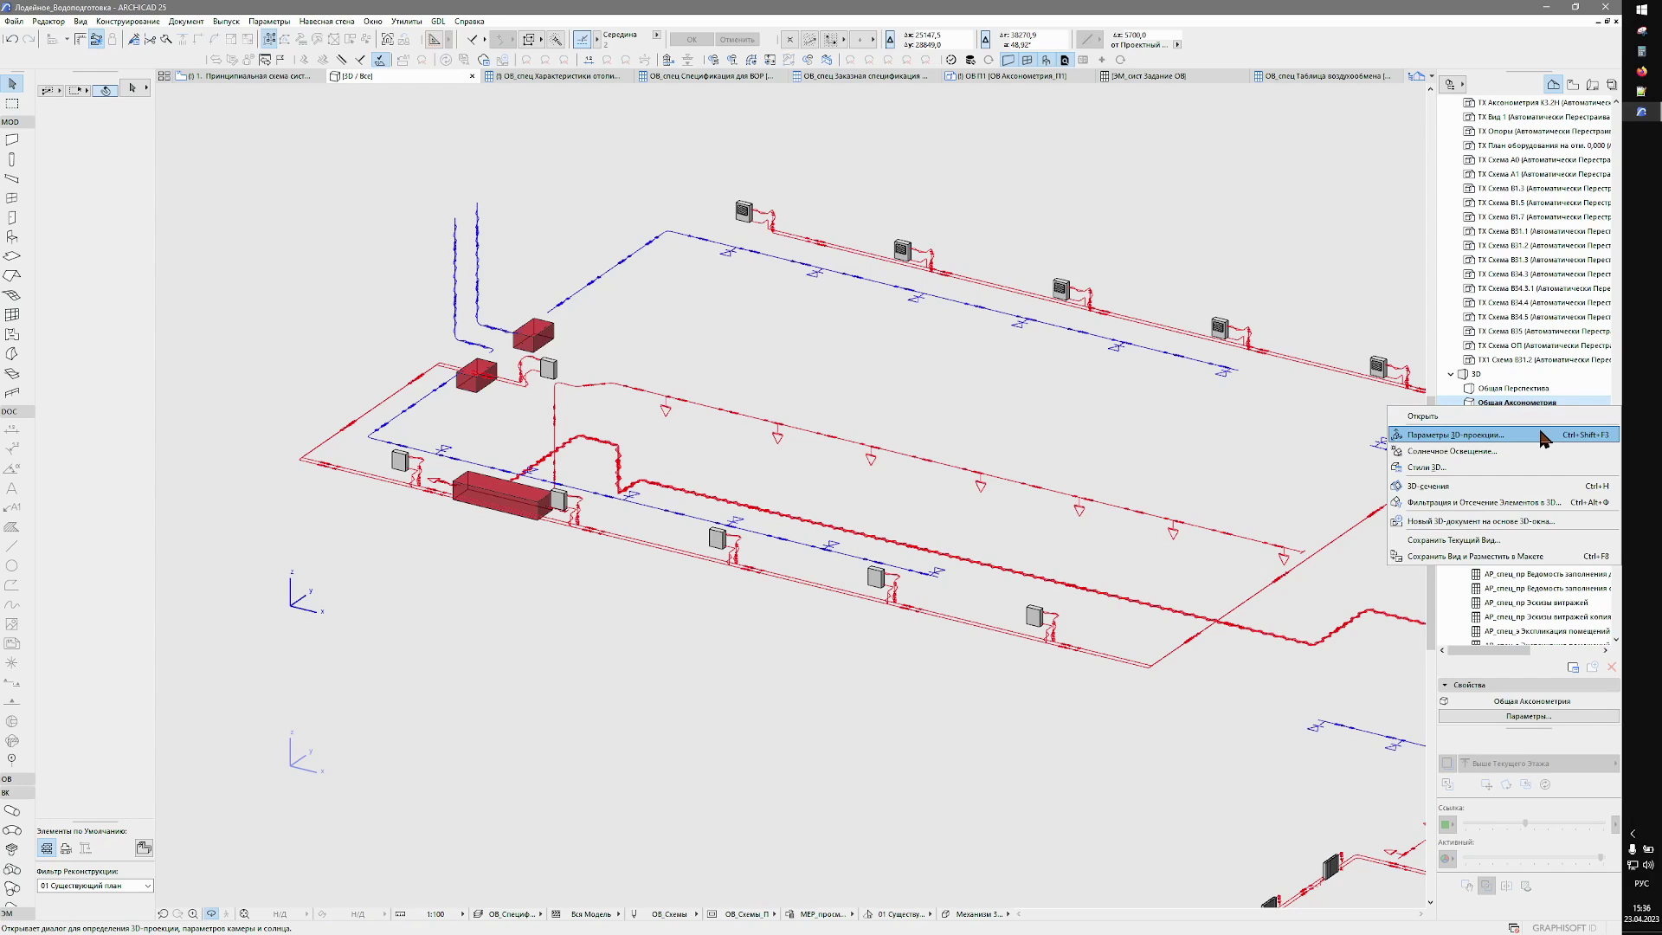
left_click(1544, 439)
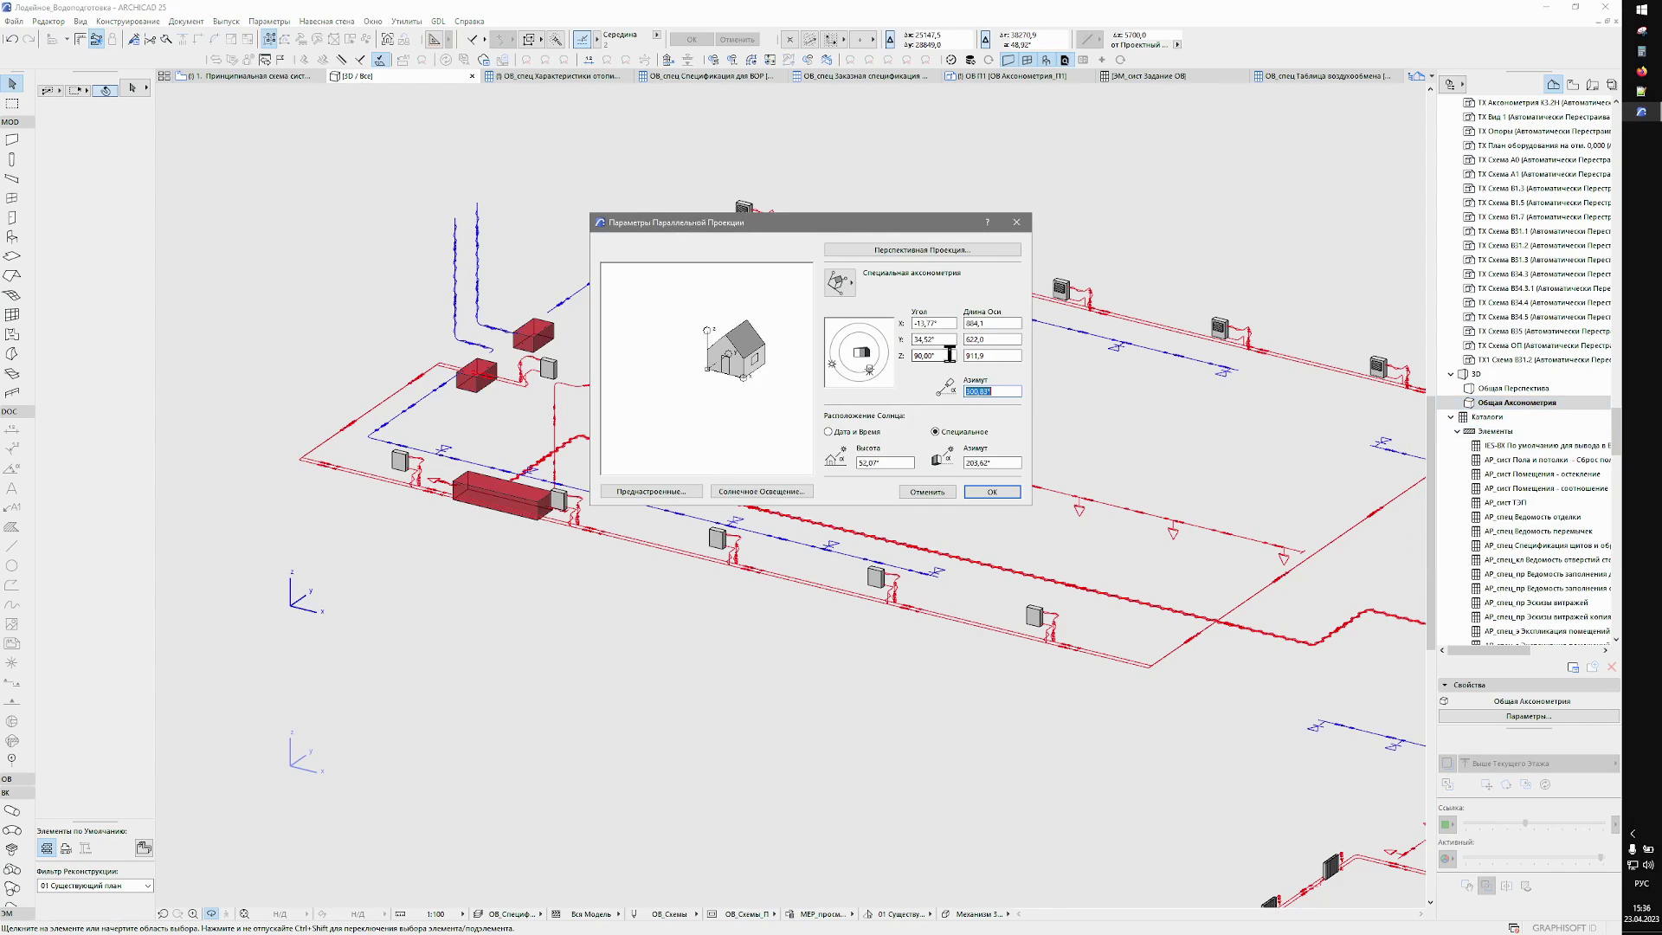
left_click_drag(831, 364, 878, 337)
left_click(935, 493)
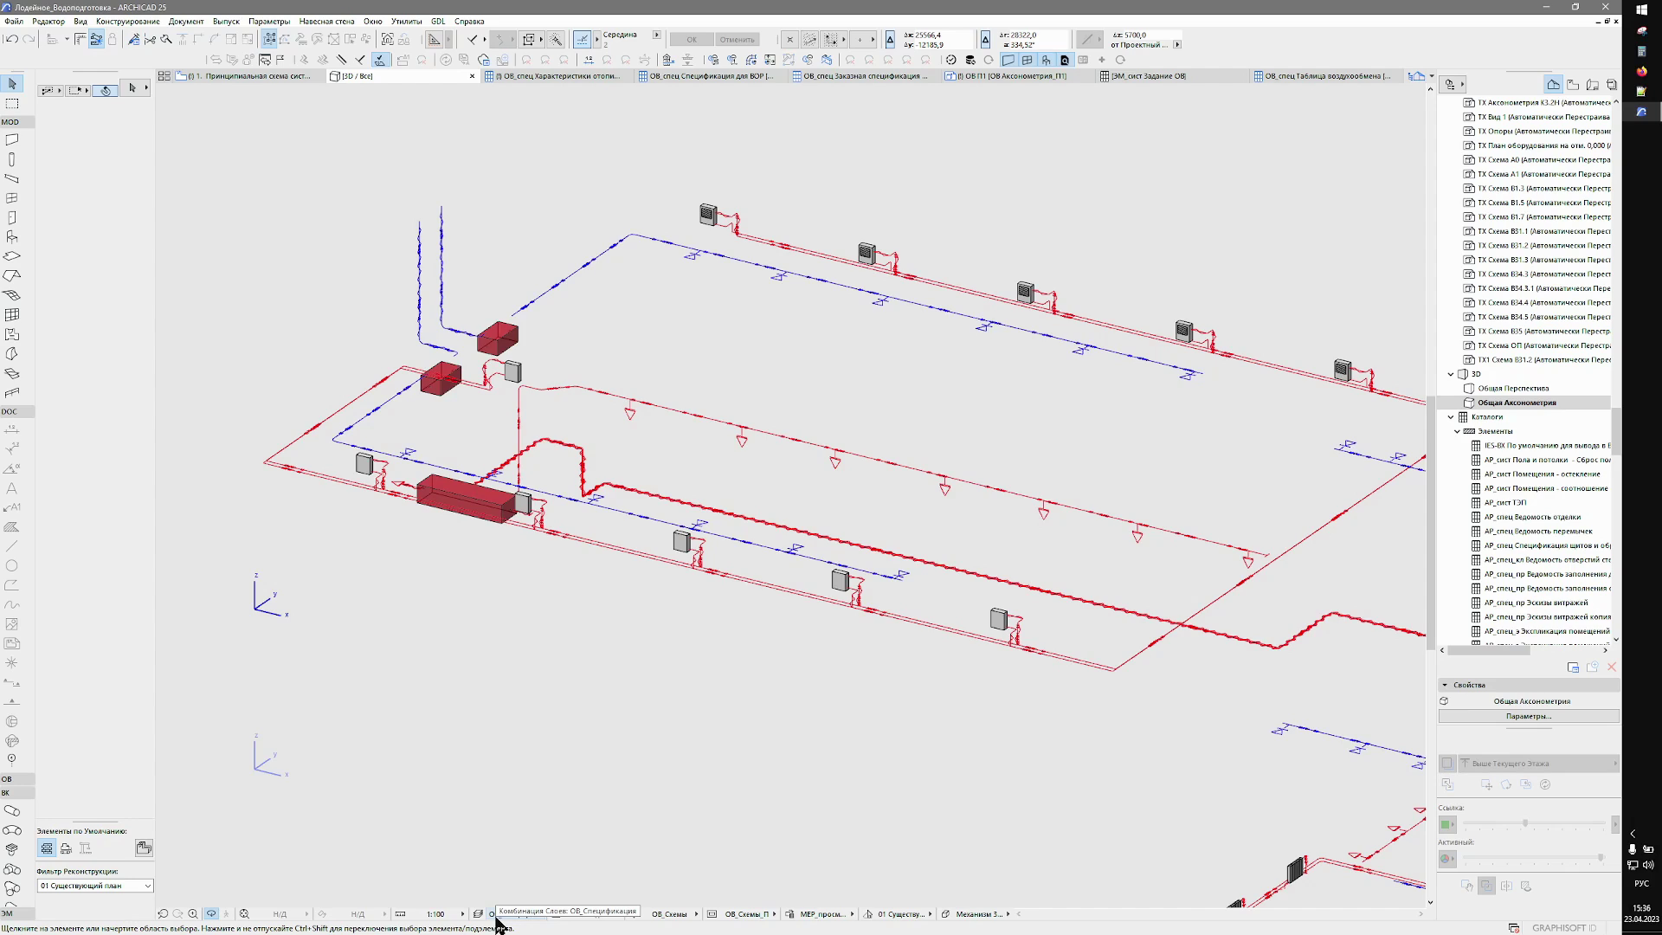
Apply an ОВ_Аксонометрия layer combination and the ОВ_Схема В1 preset, centring the В1 ducts.
left_click(502, 915)
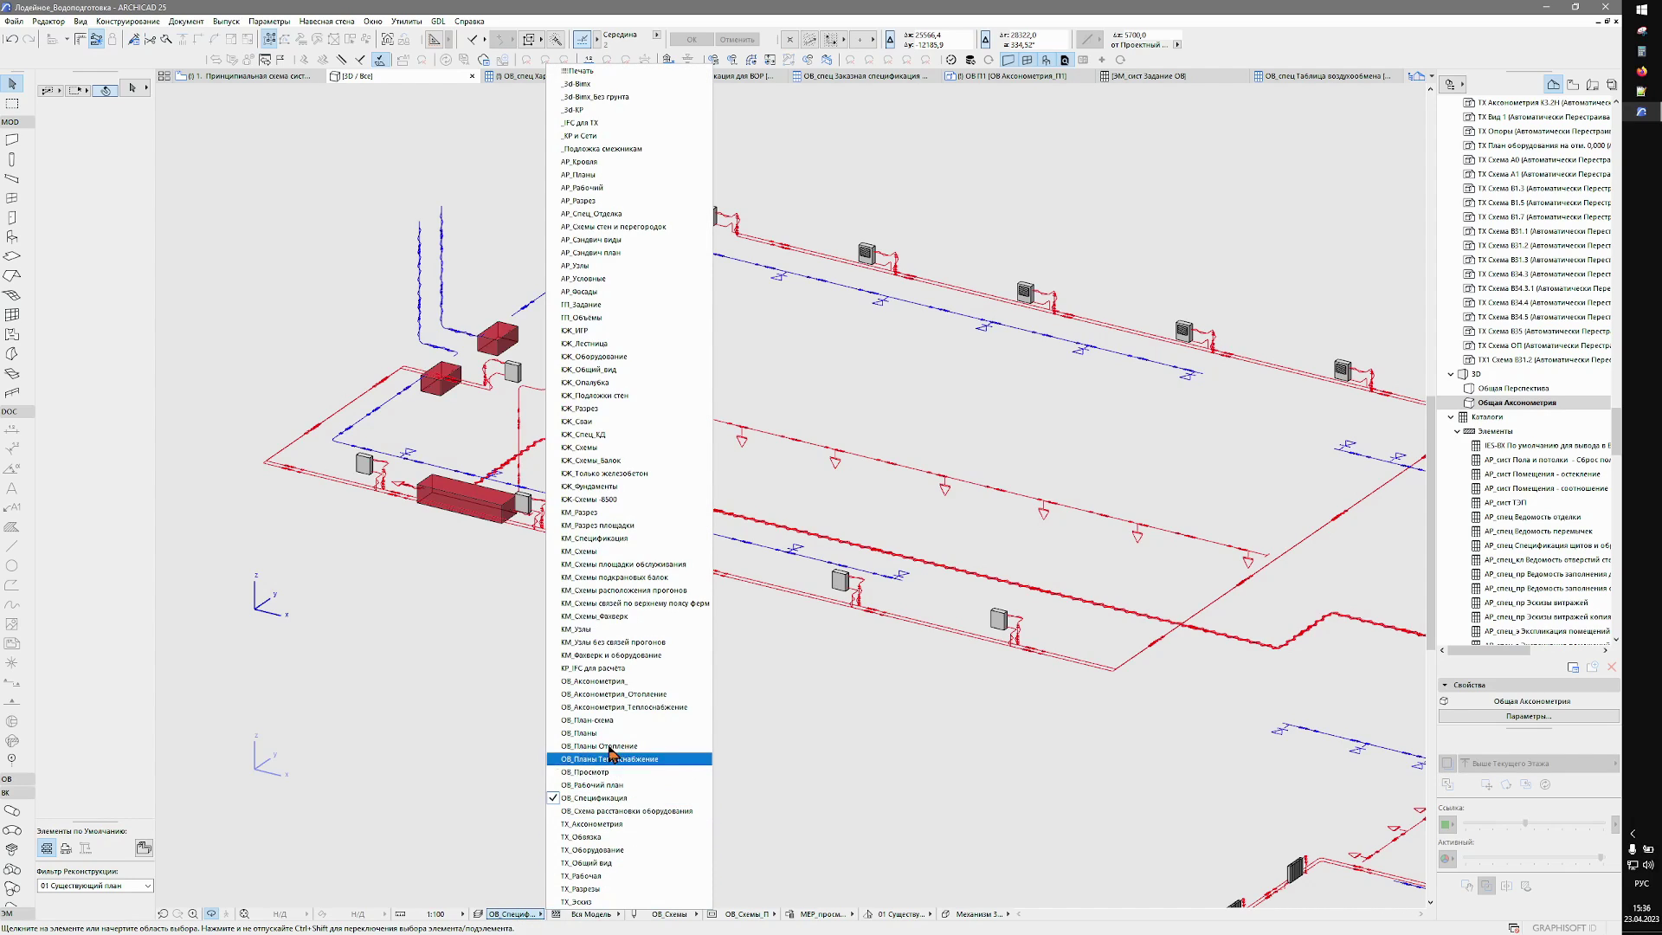
left_click(662, 694)
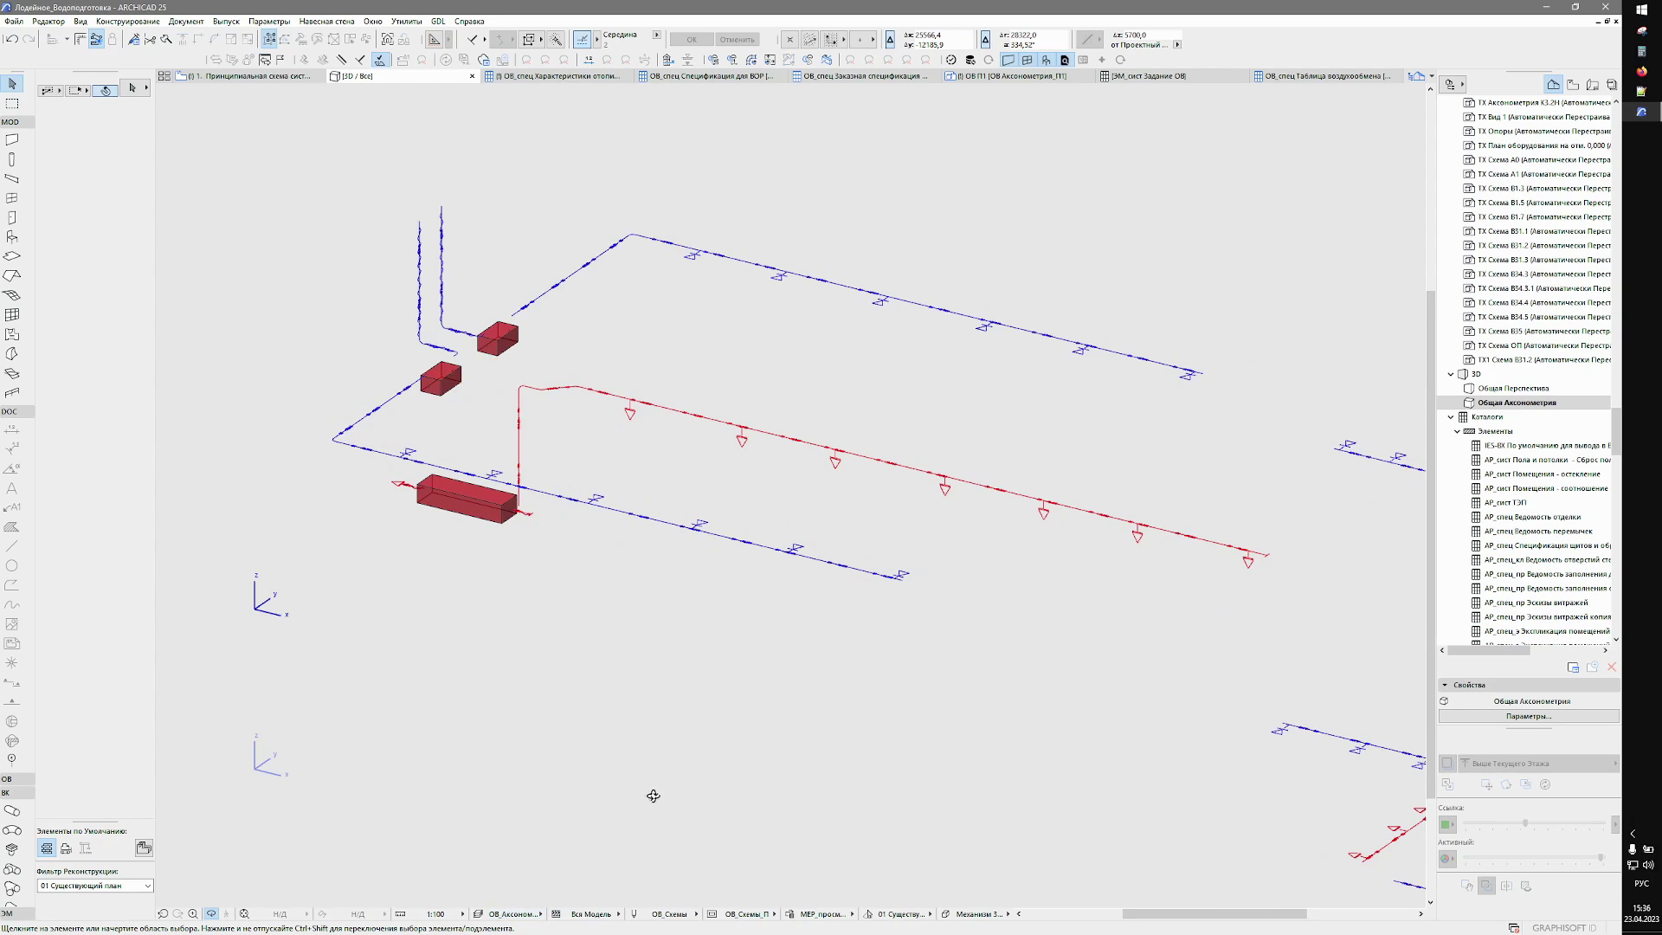
left_click(744, 915)
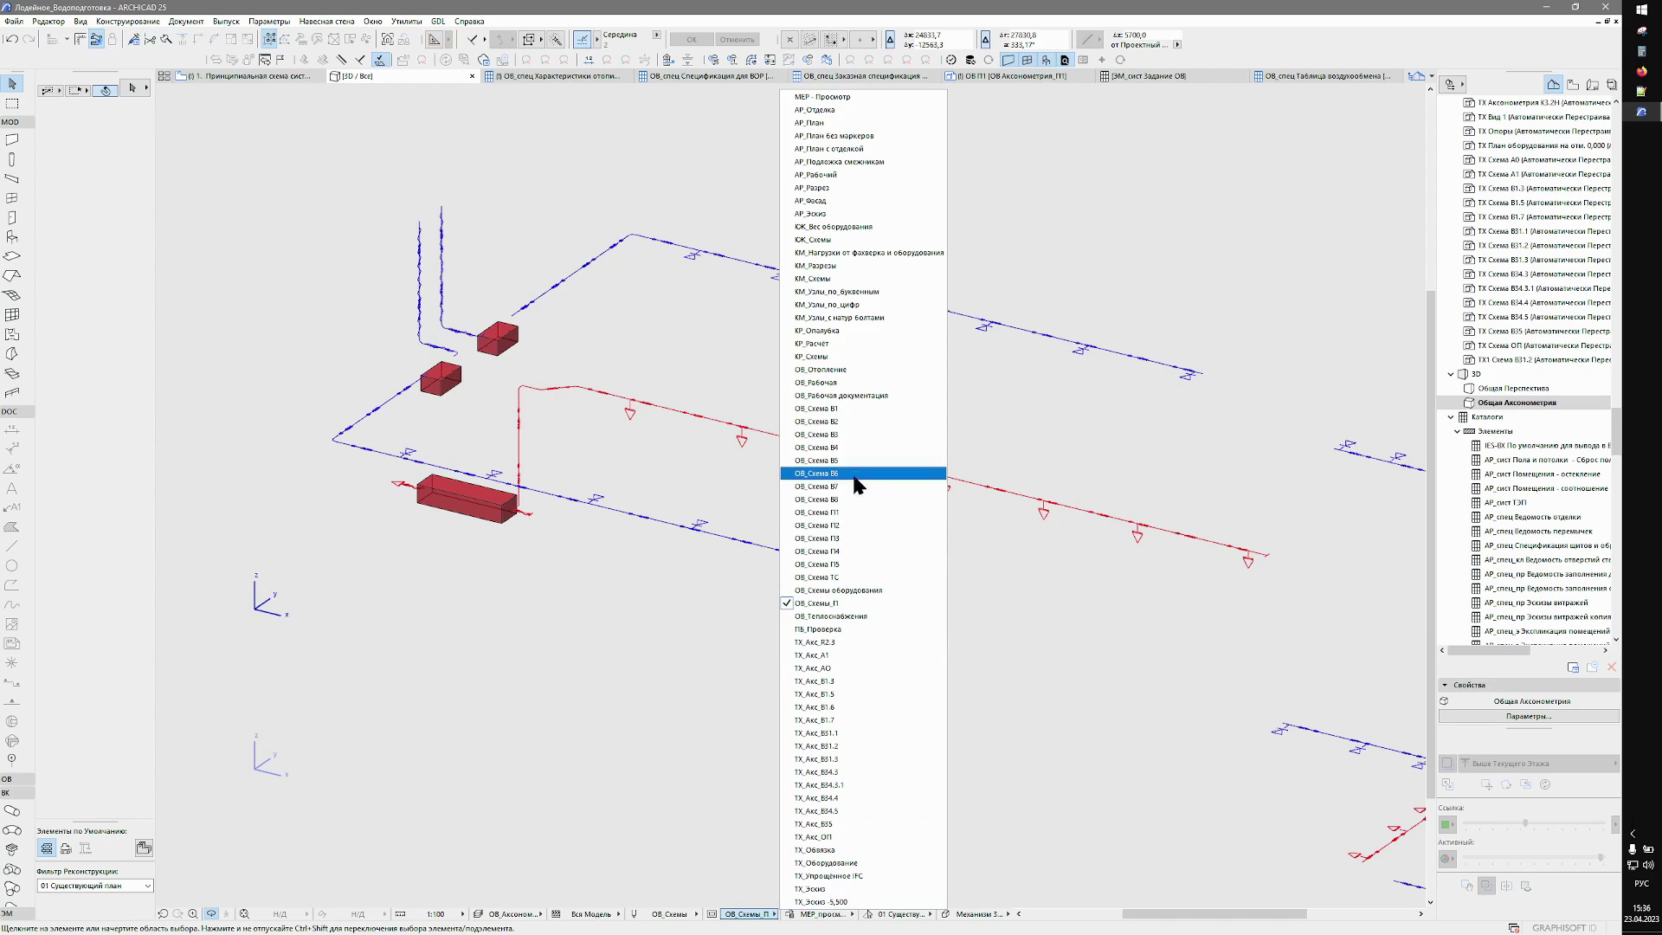
left_click(834, 414)
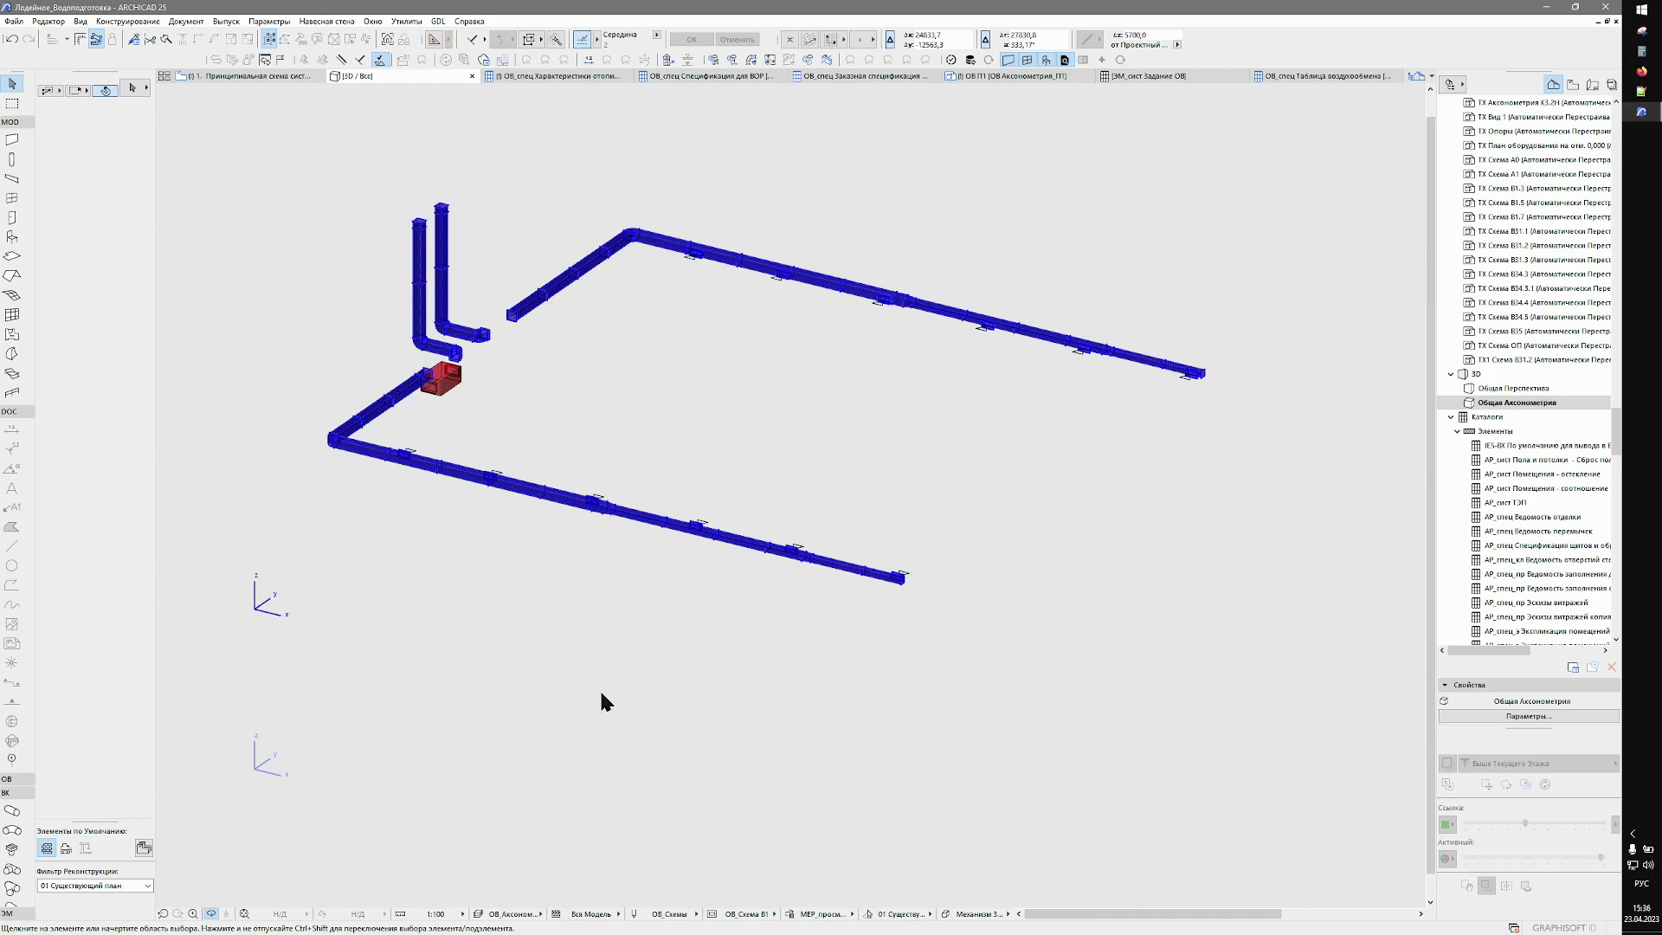
scroll(620, 710, "down", 3)
middle_click_drag(627, 702, 665, 793)
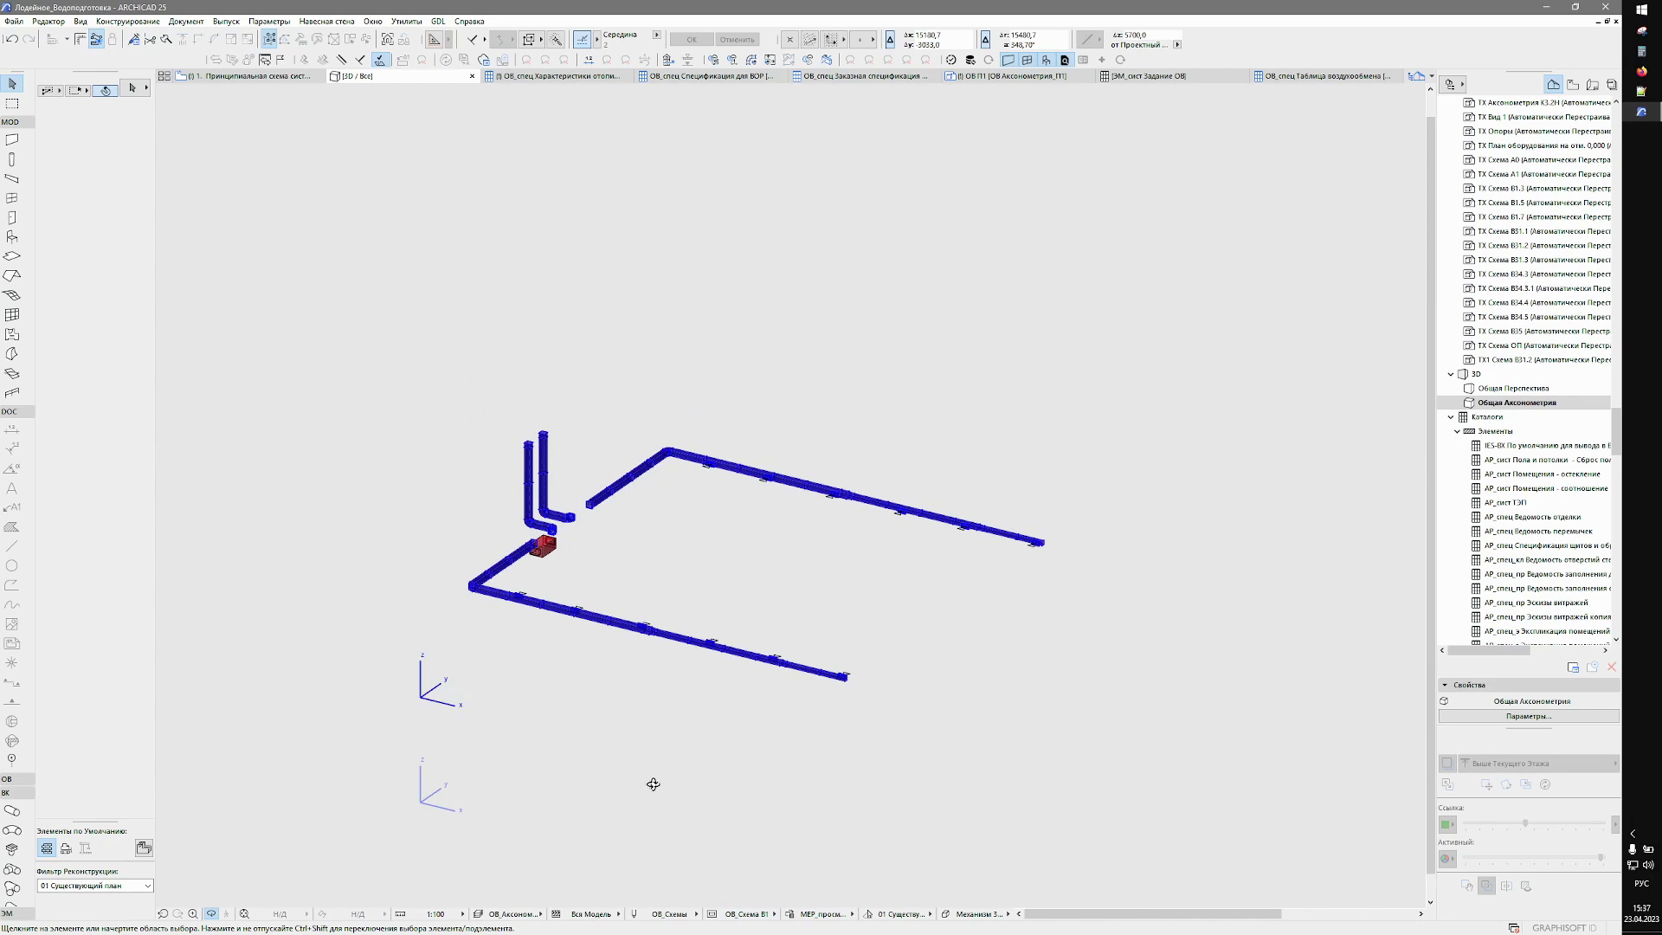
scroll(1528, 235, "up", 5)
scroll(1528, 240, "up", 5)
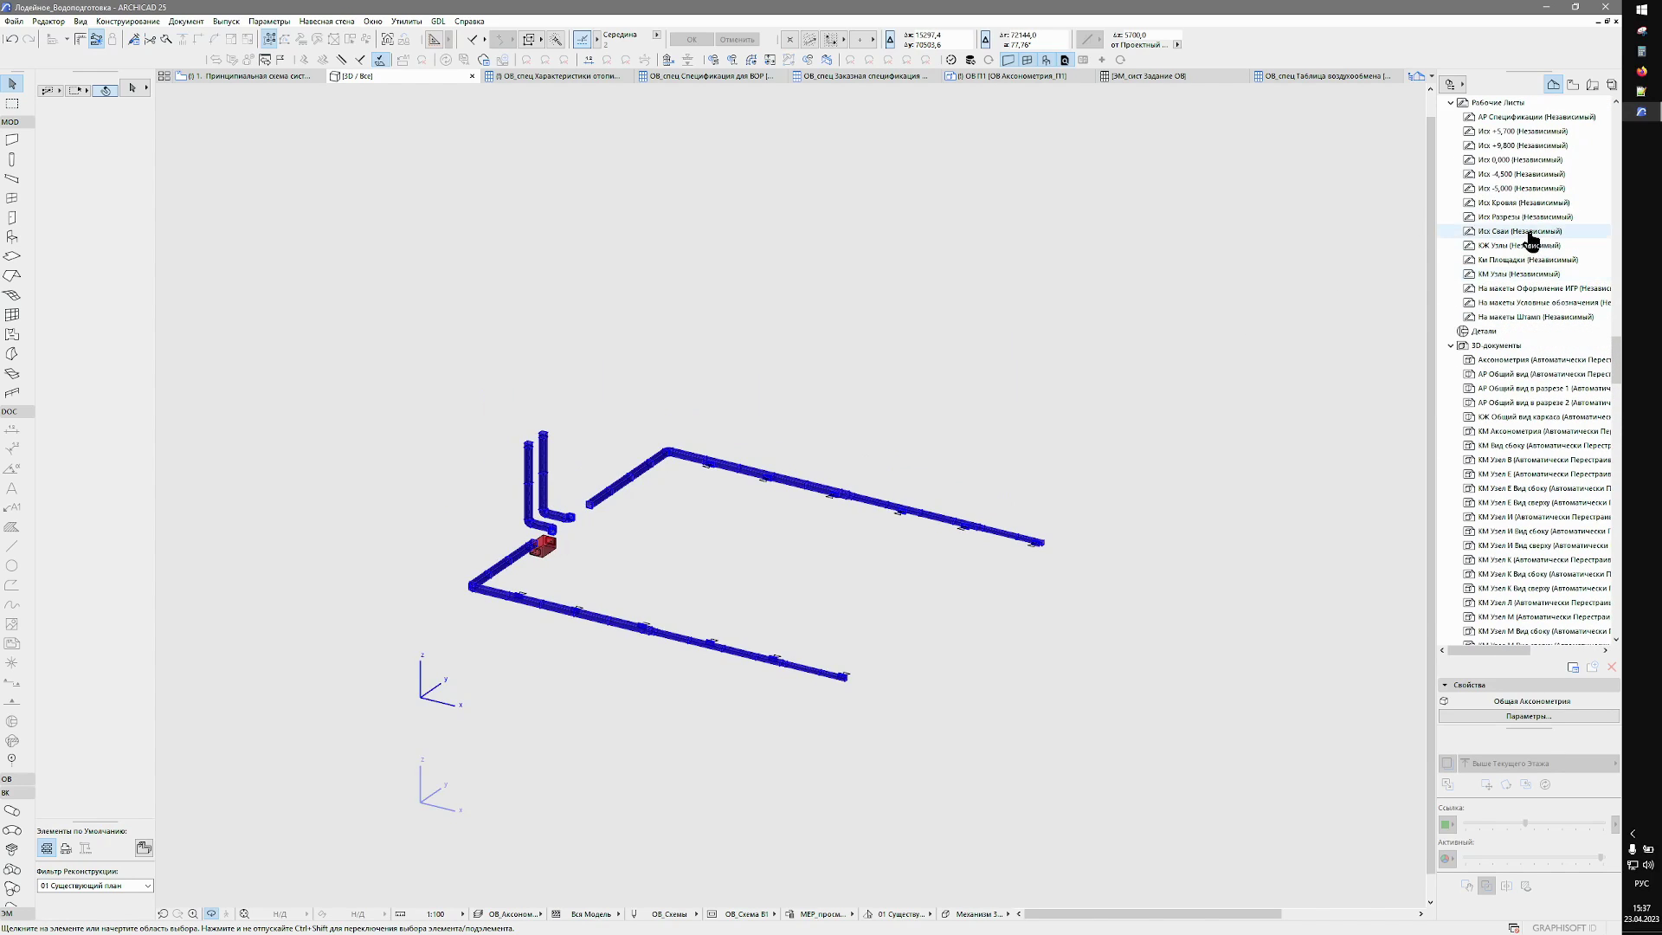
scroll(1528, 235, "up", 5)
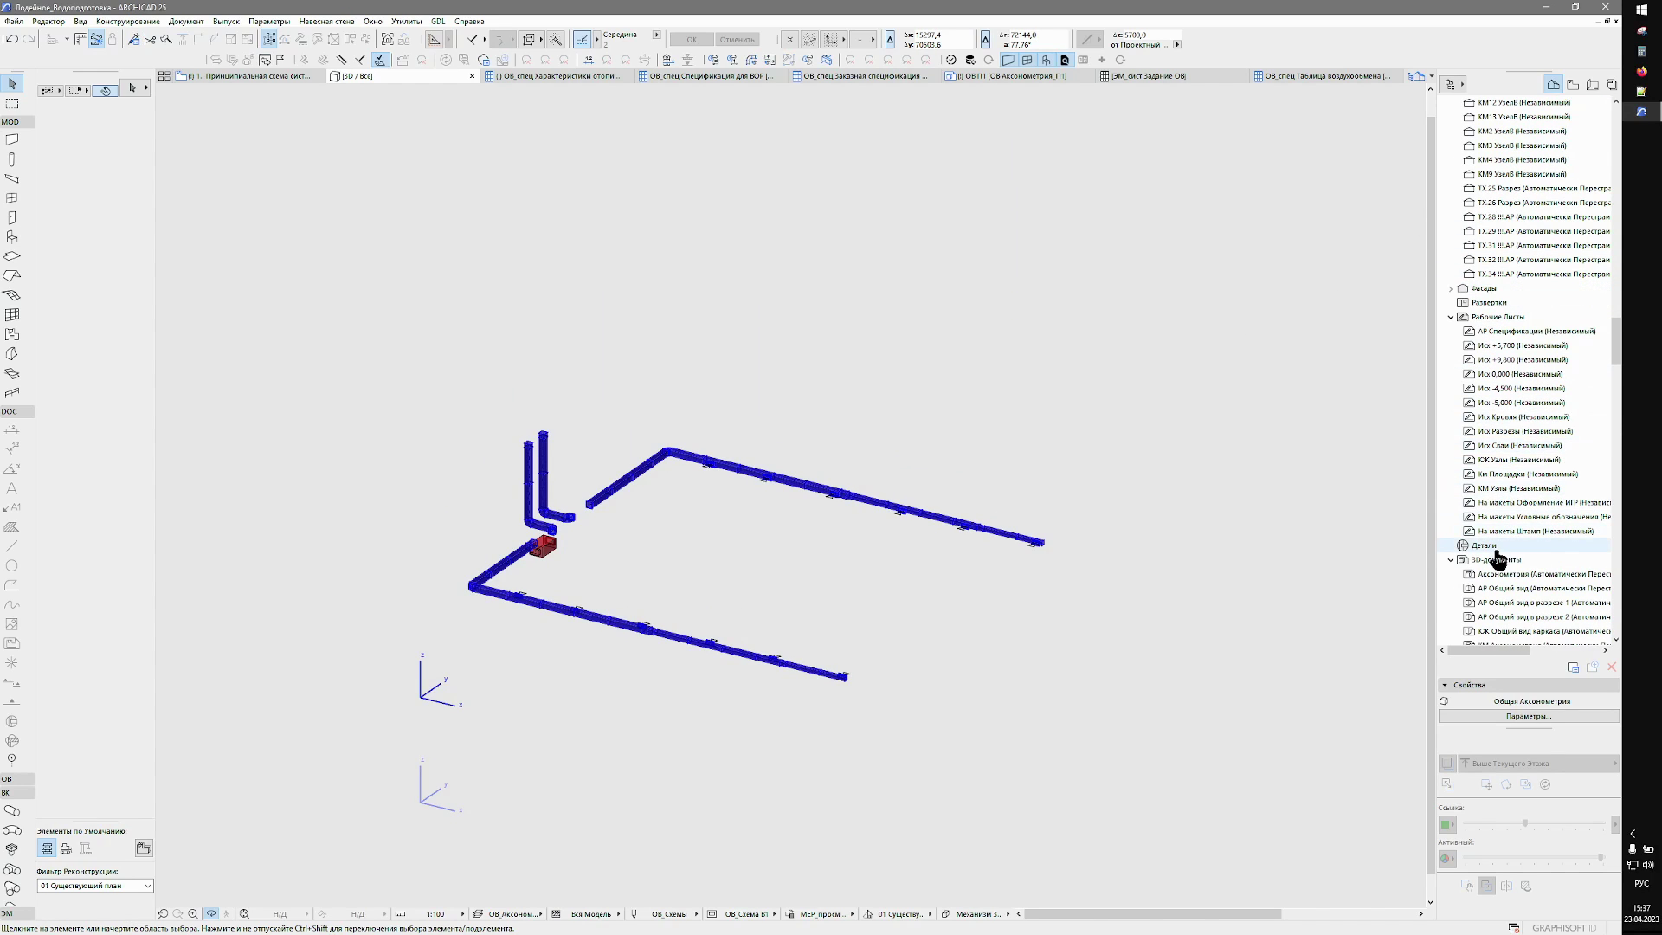
right_click(1499, 559)
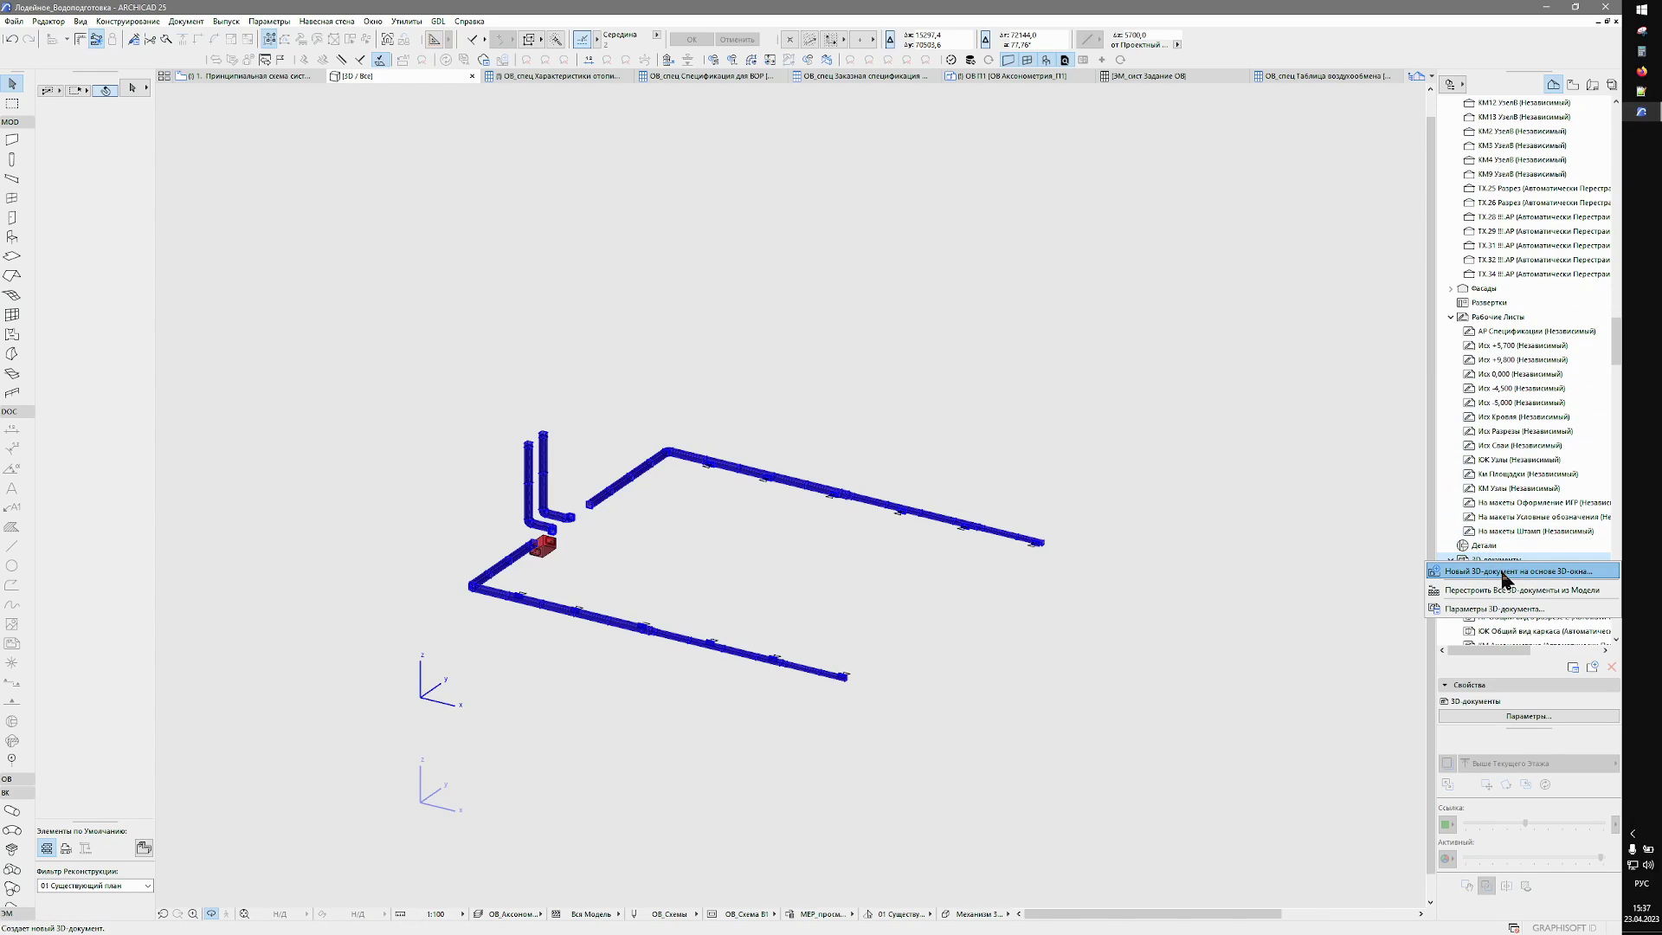
Create a new 3D document from the current 3D view.
left_click(1503, 571)
left_click(883, 364)
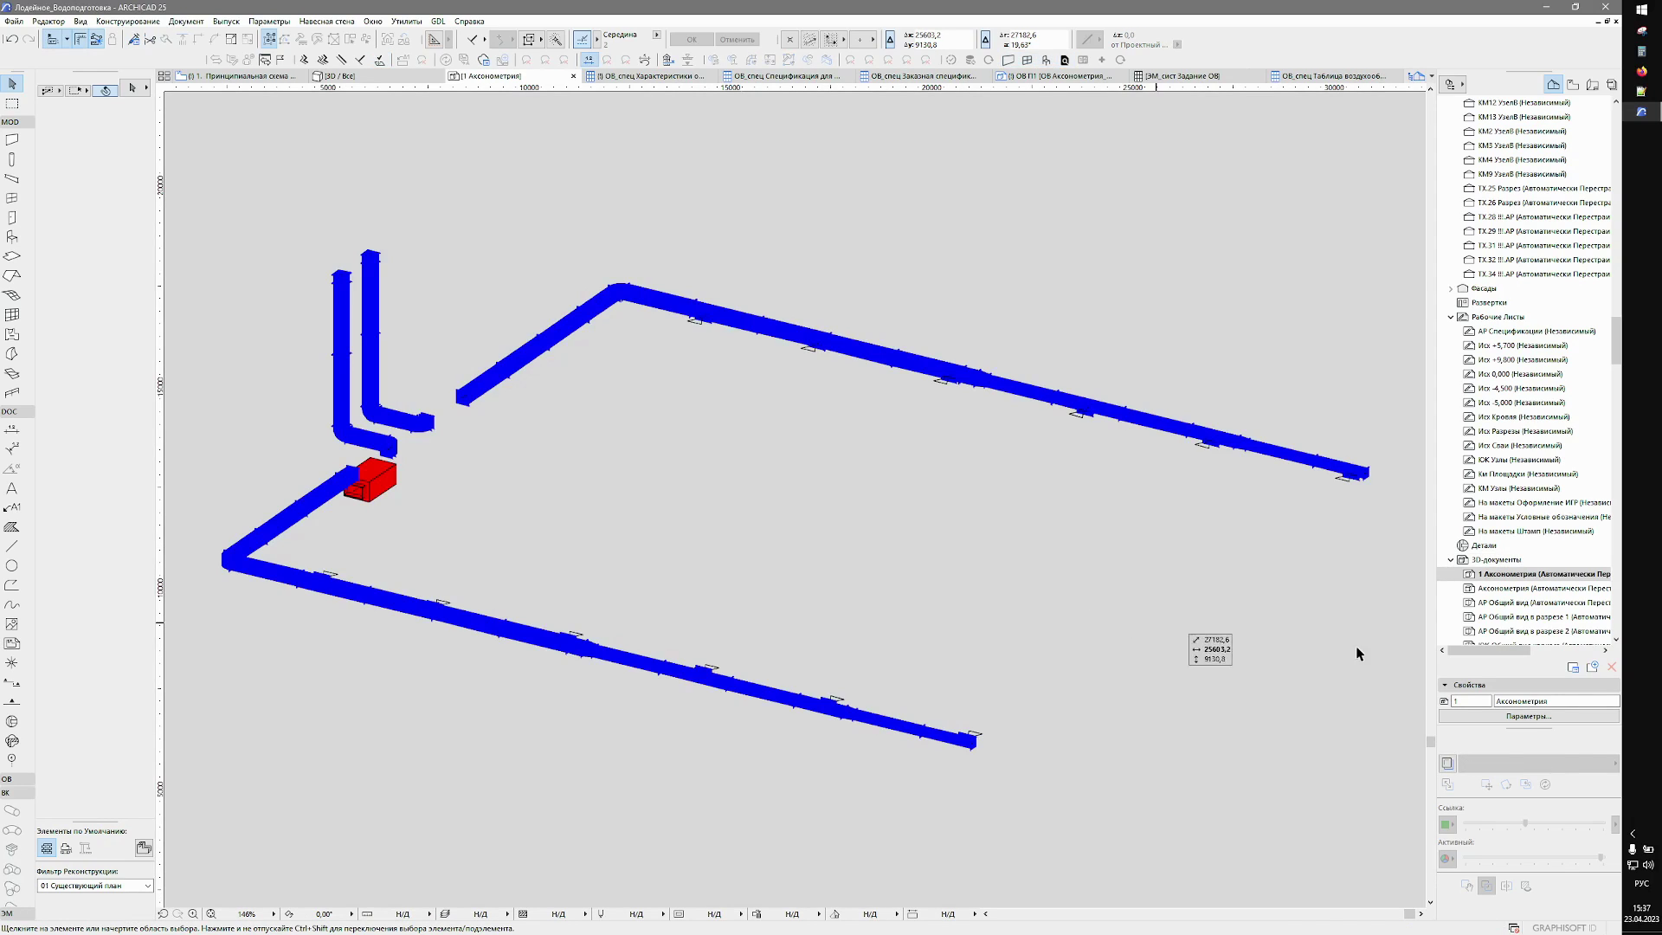
left_click(1529, 716)
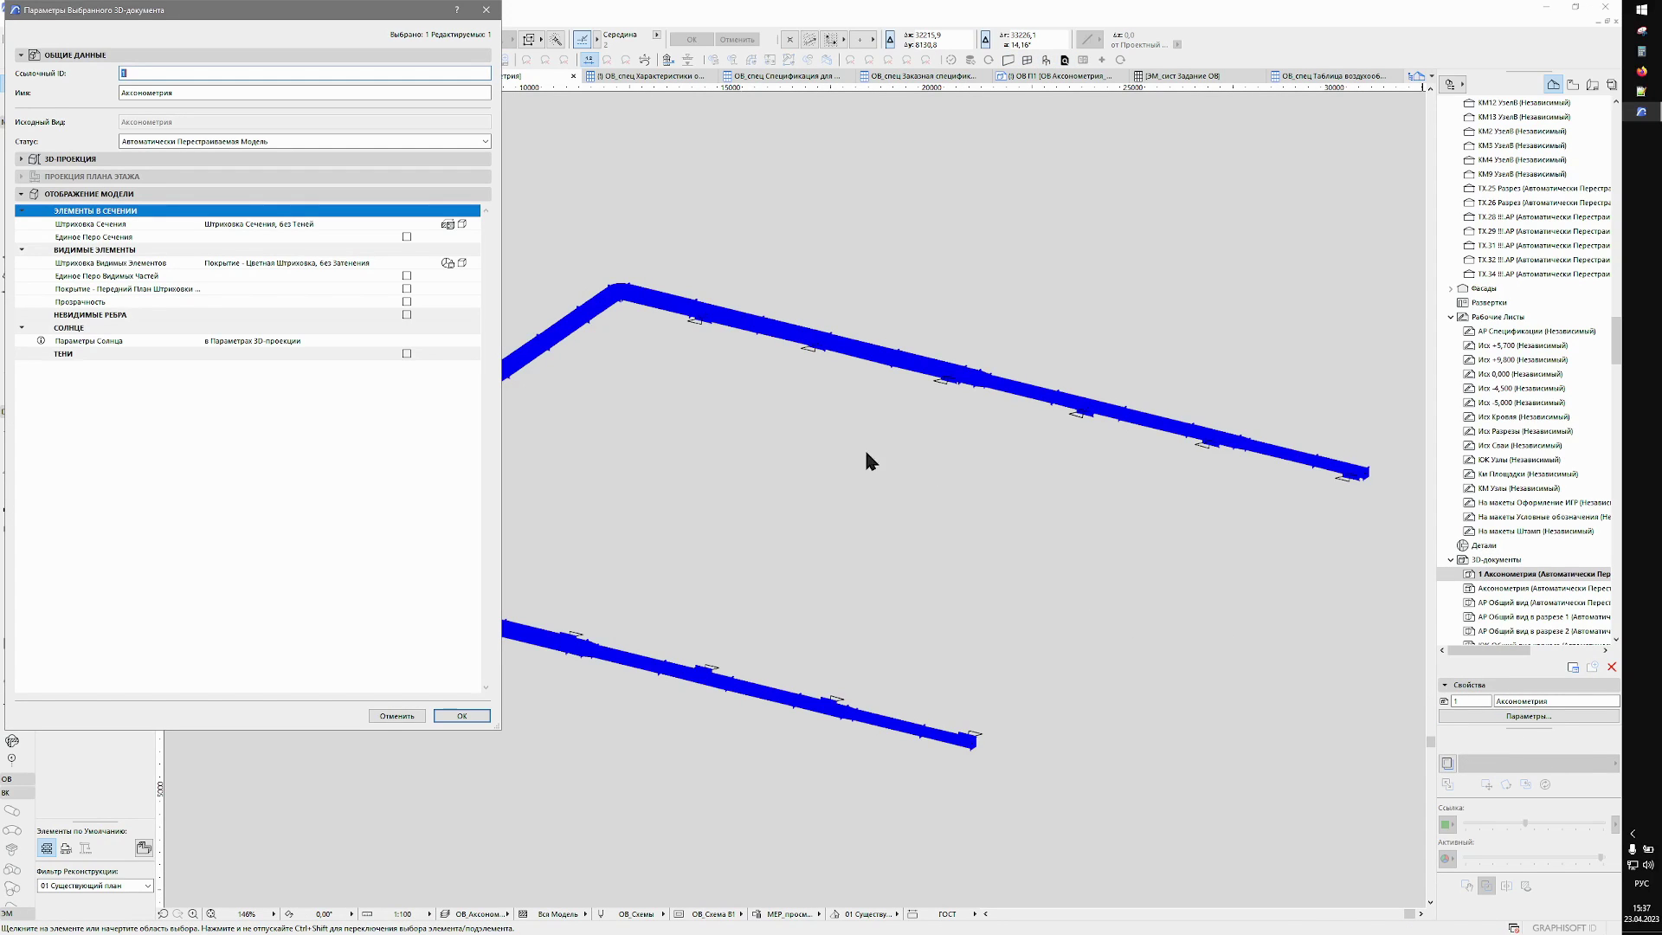
Give the 3D document's visible parts a uniform pen and set the visible fill pen colour.
left_click(414, 275)
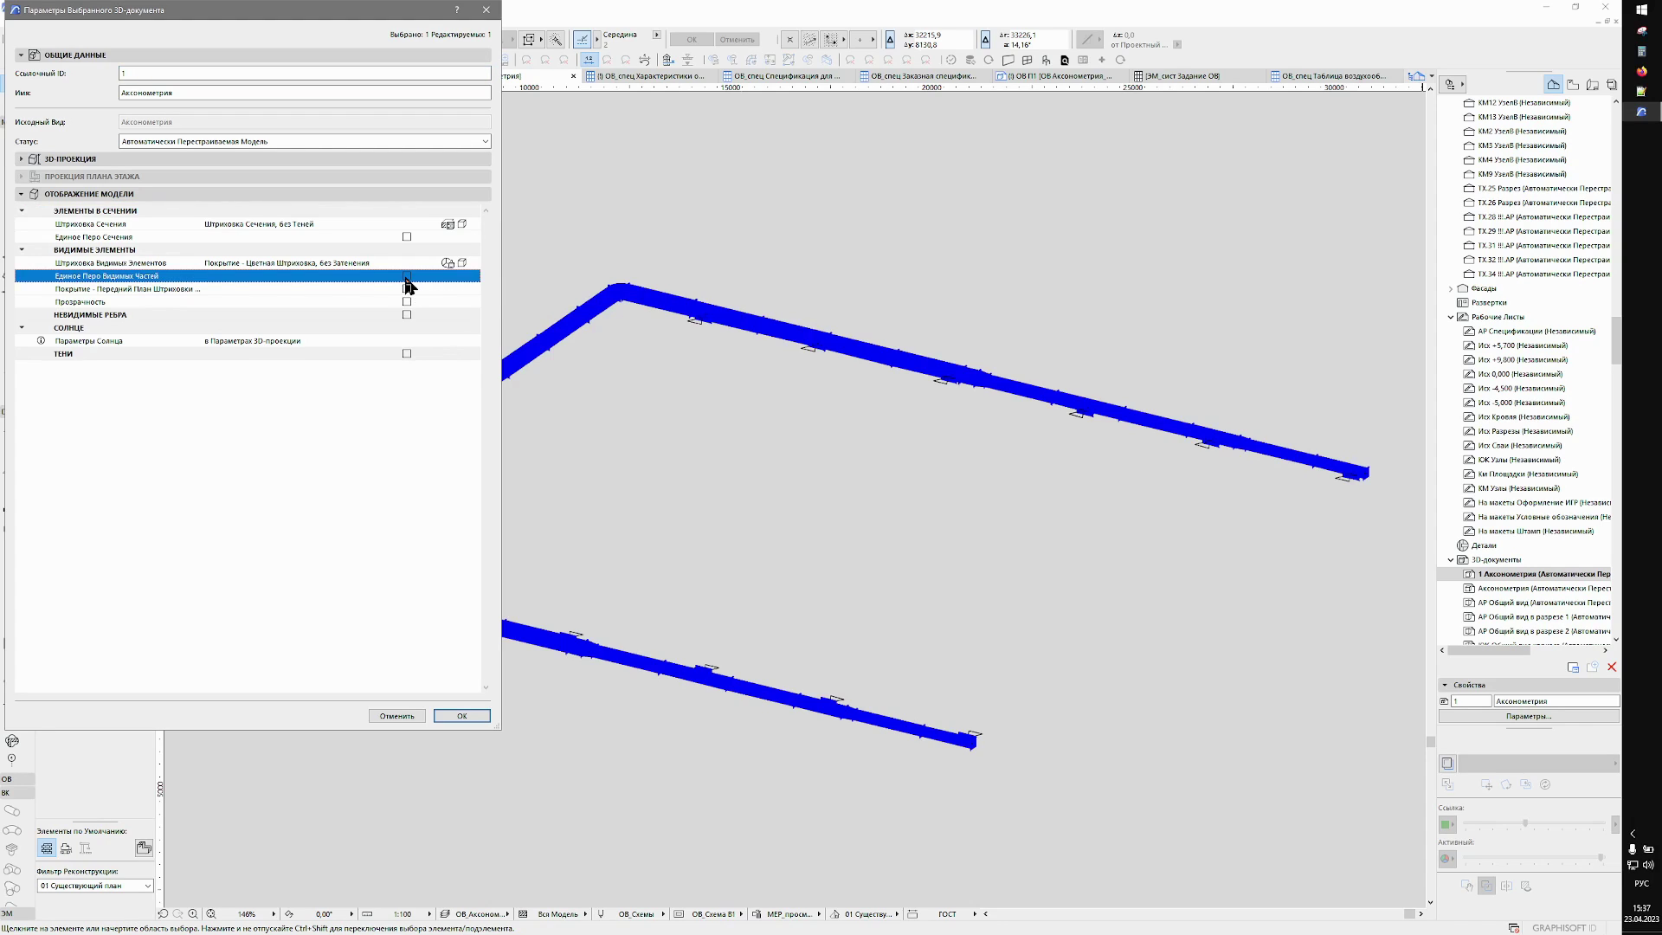
left_click(407, 276)
left_click(464, 264)
left_click(537, 263)
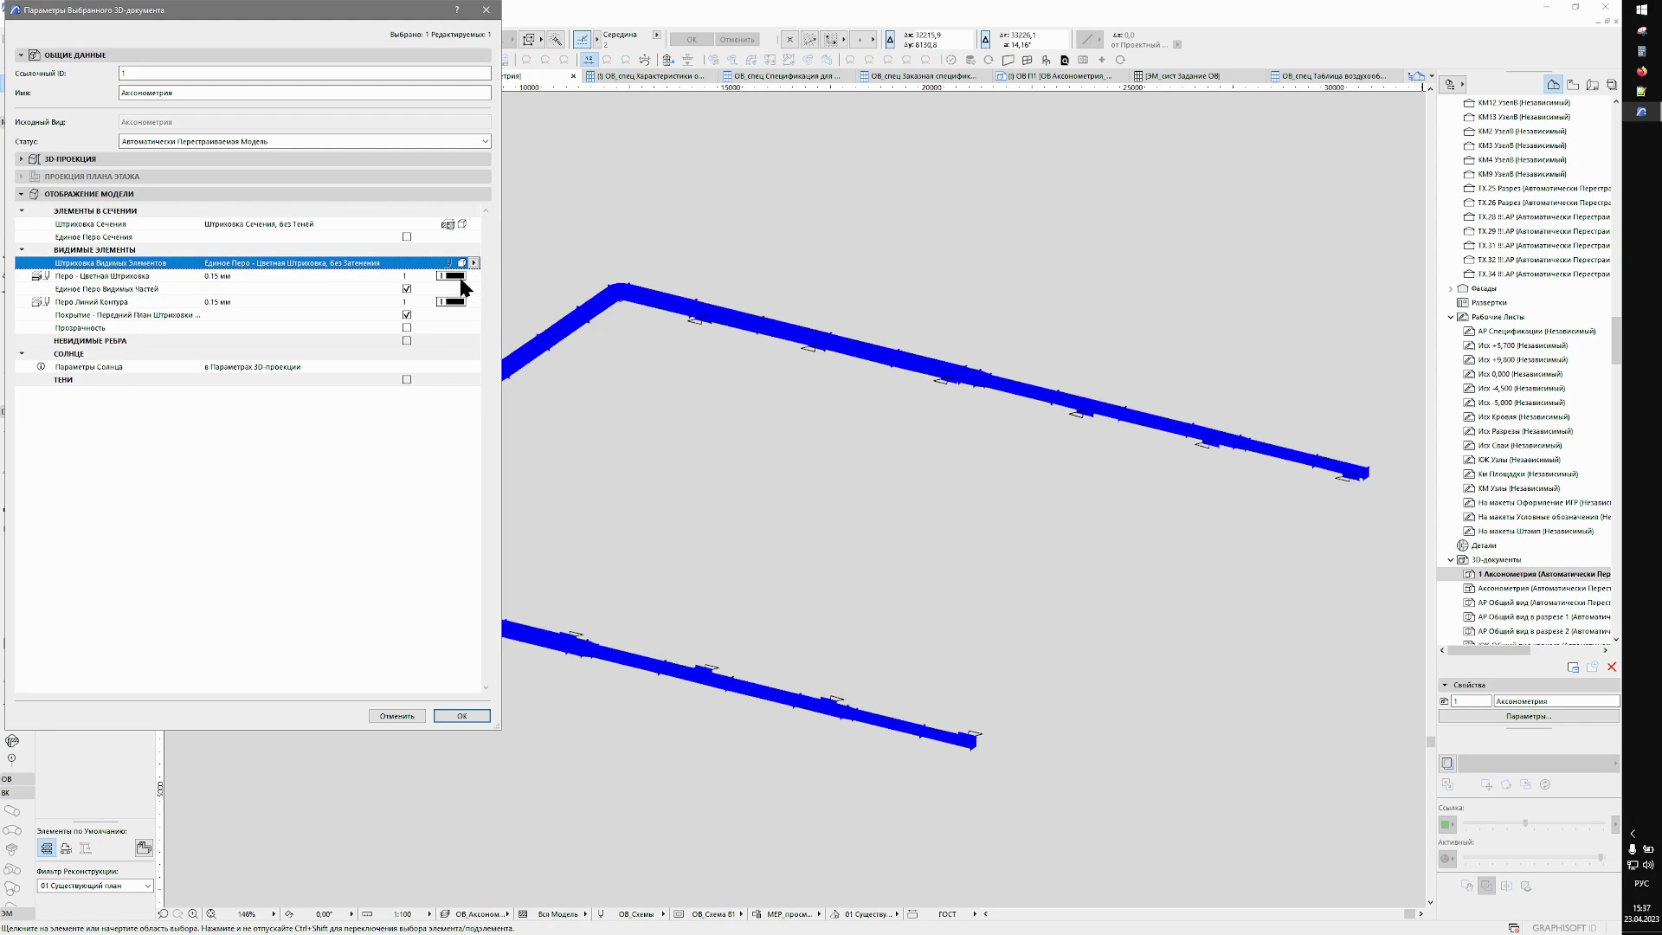
left_click(452, 275)
left_click(698, 284)
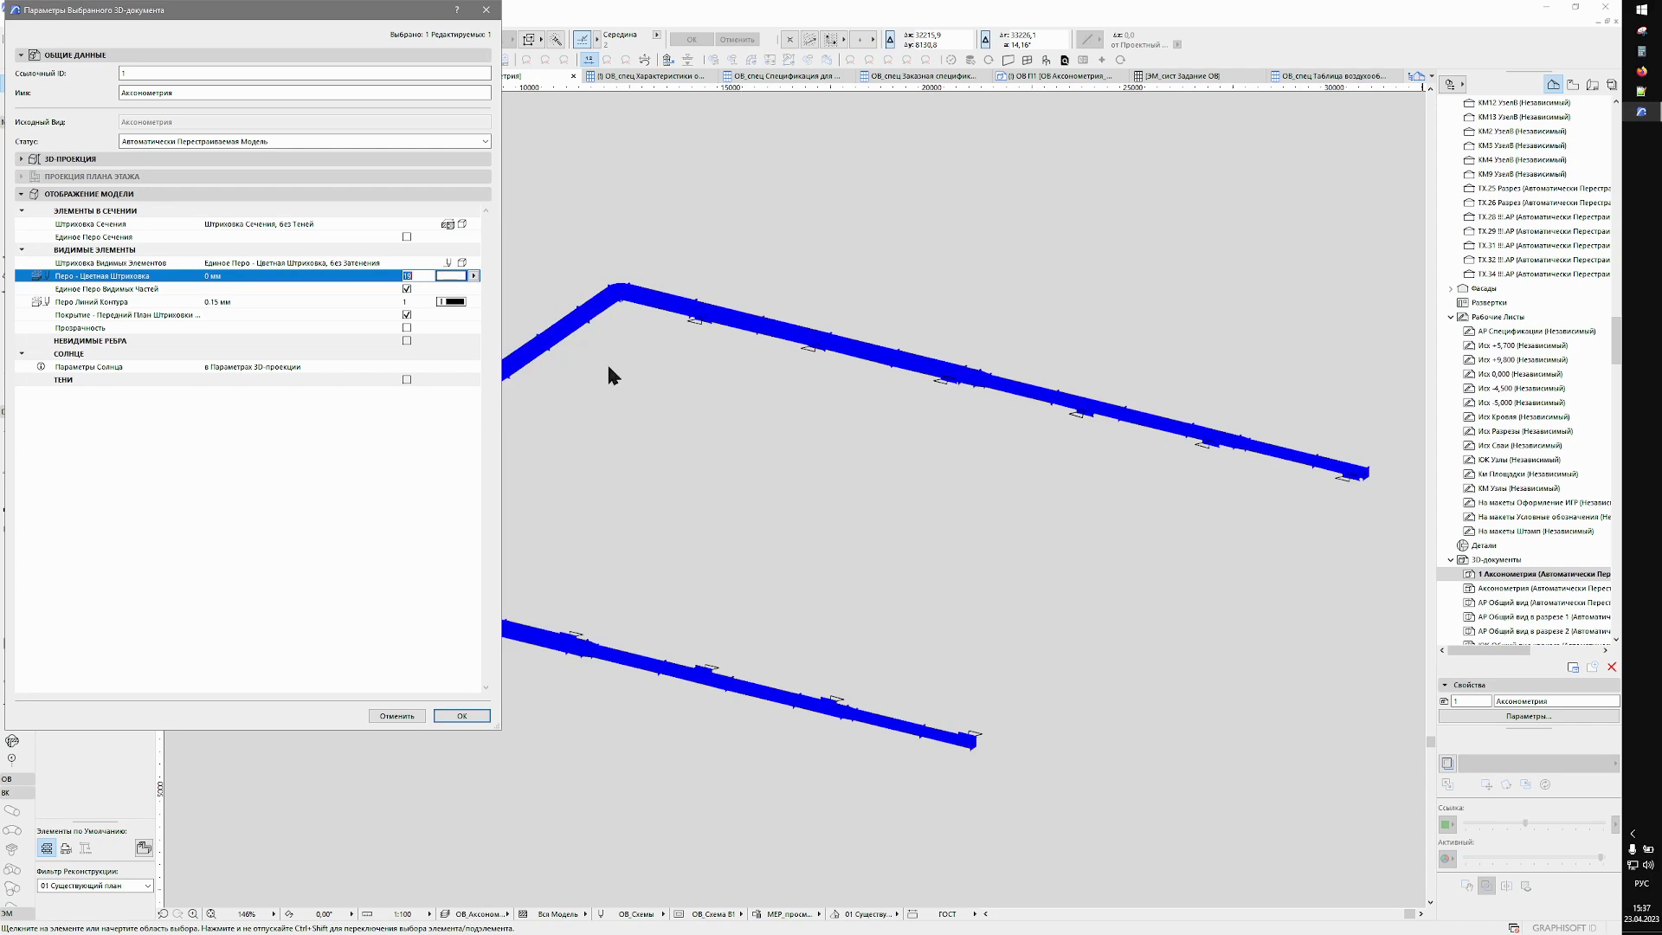
left_click(450, 716)
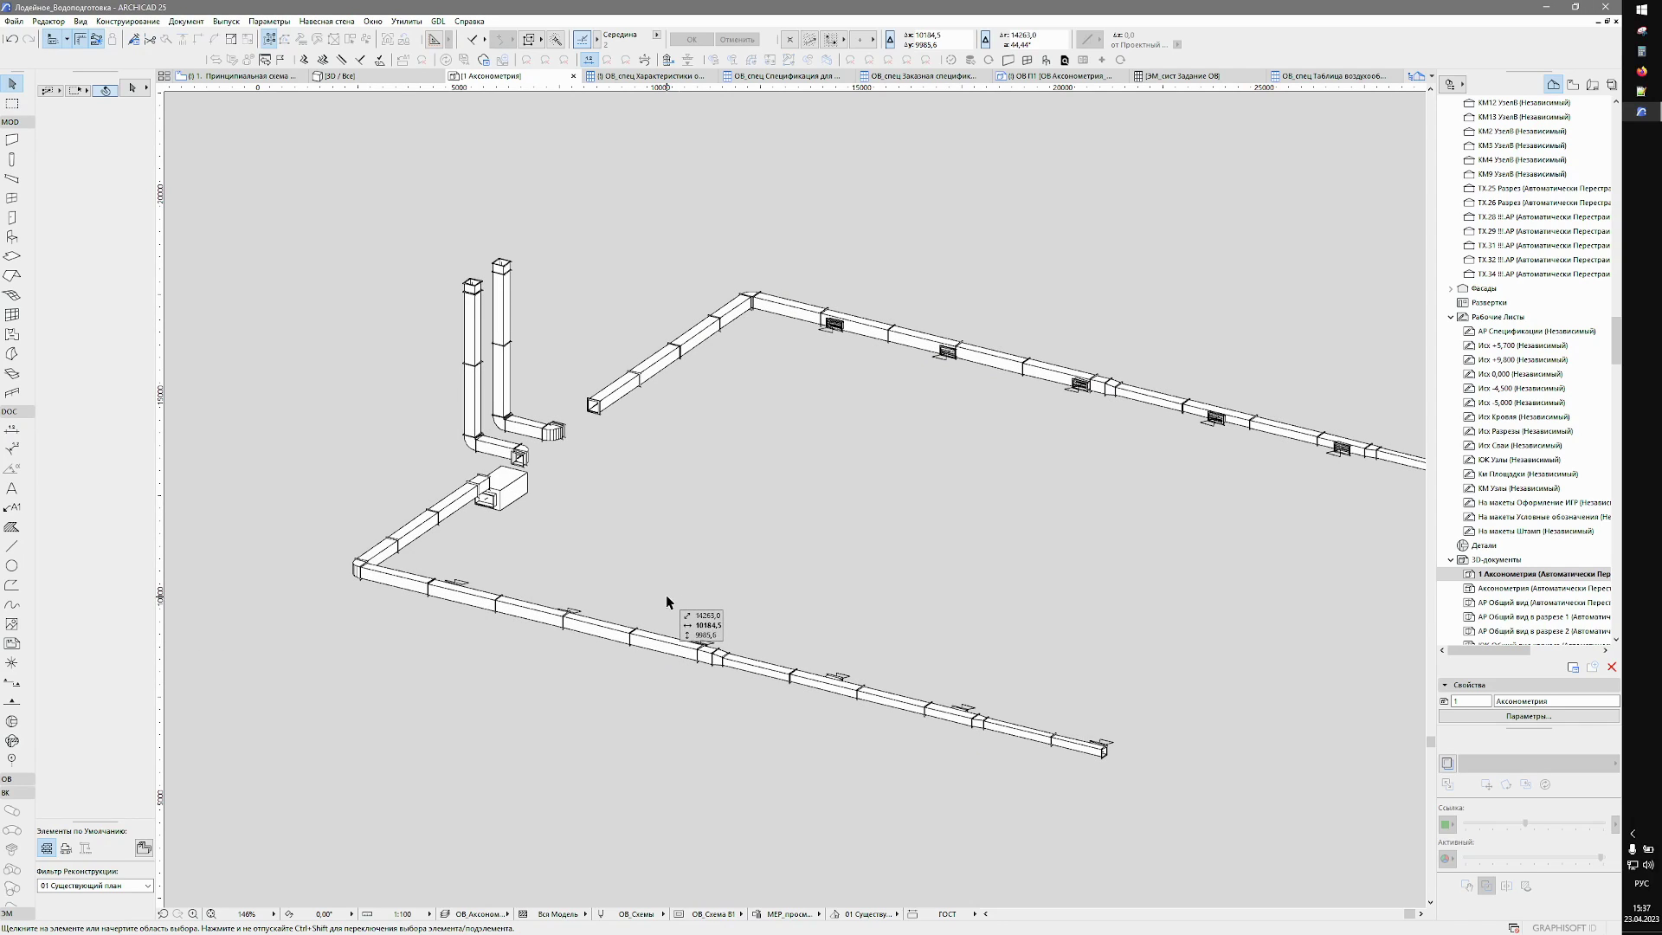
Load the 'ОВ Отметка' elevation mark favourite as the Label tool default.
left_click(12, 509)
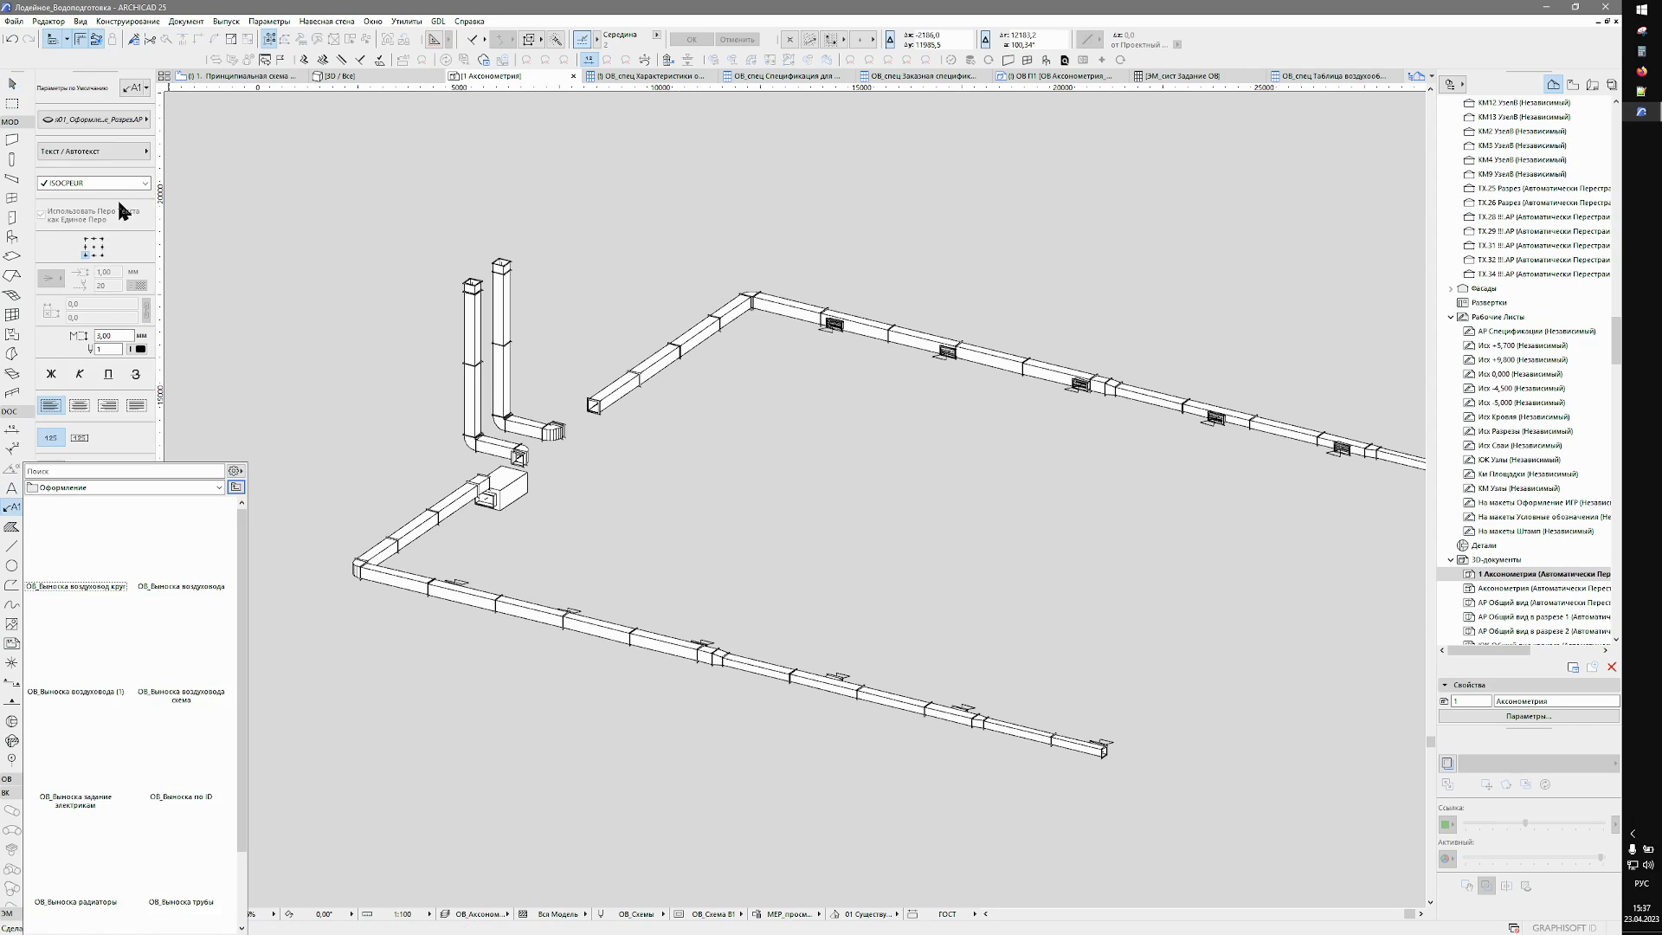
left_click(98, 154)
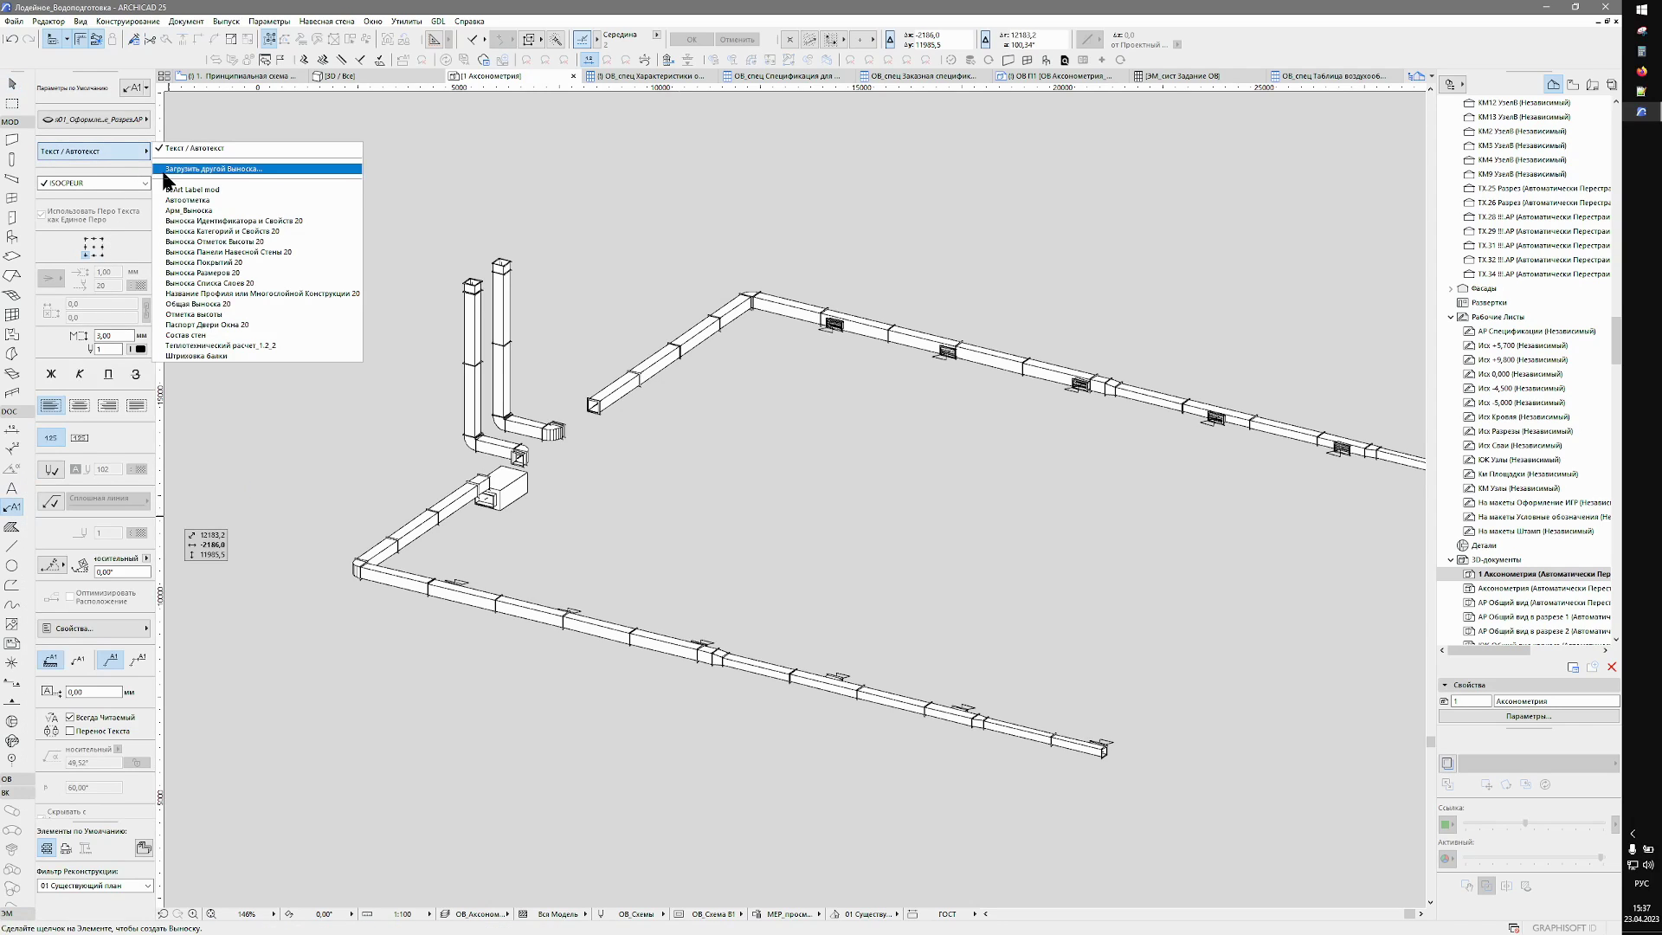
left_click(132, 90)
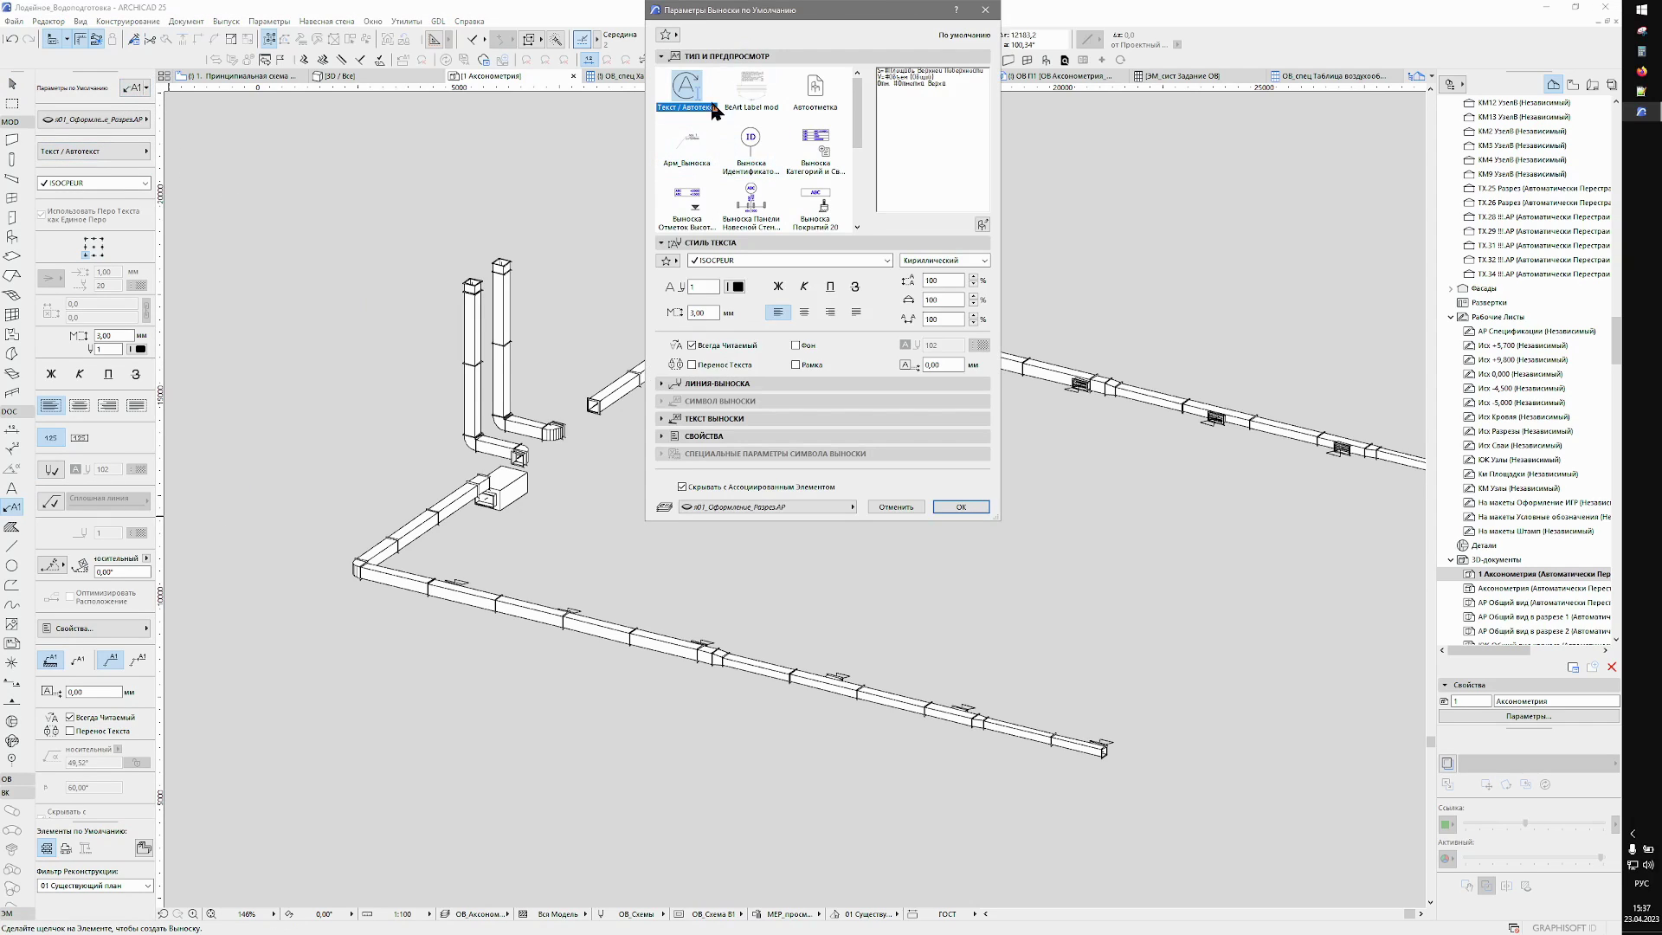
left_click(667, 37)
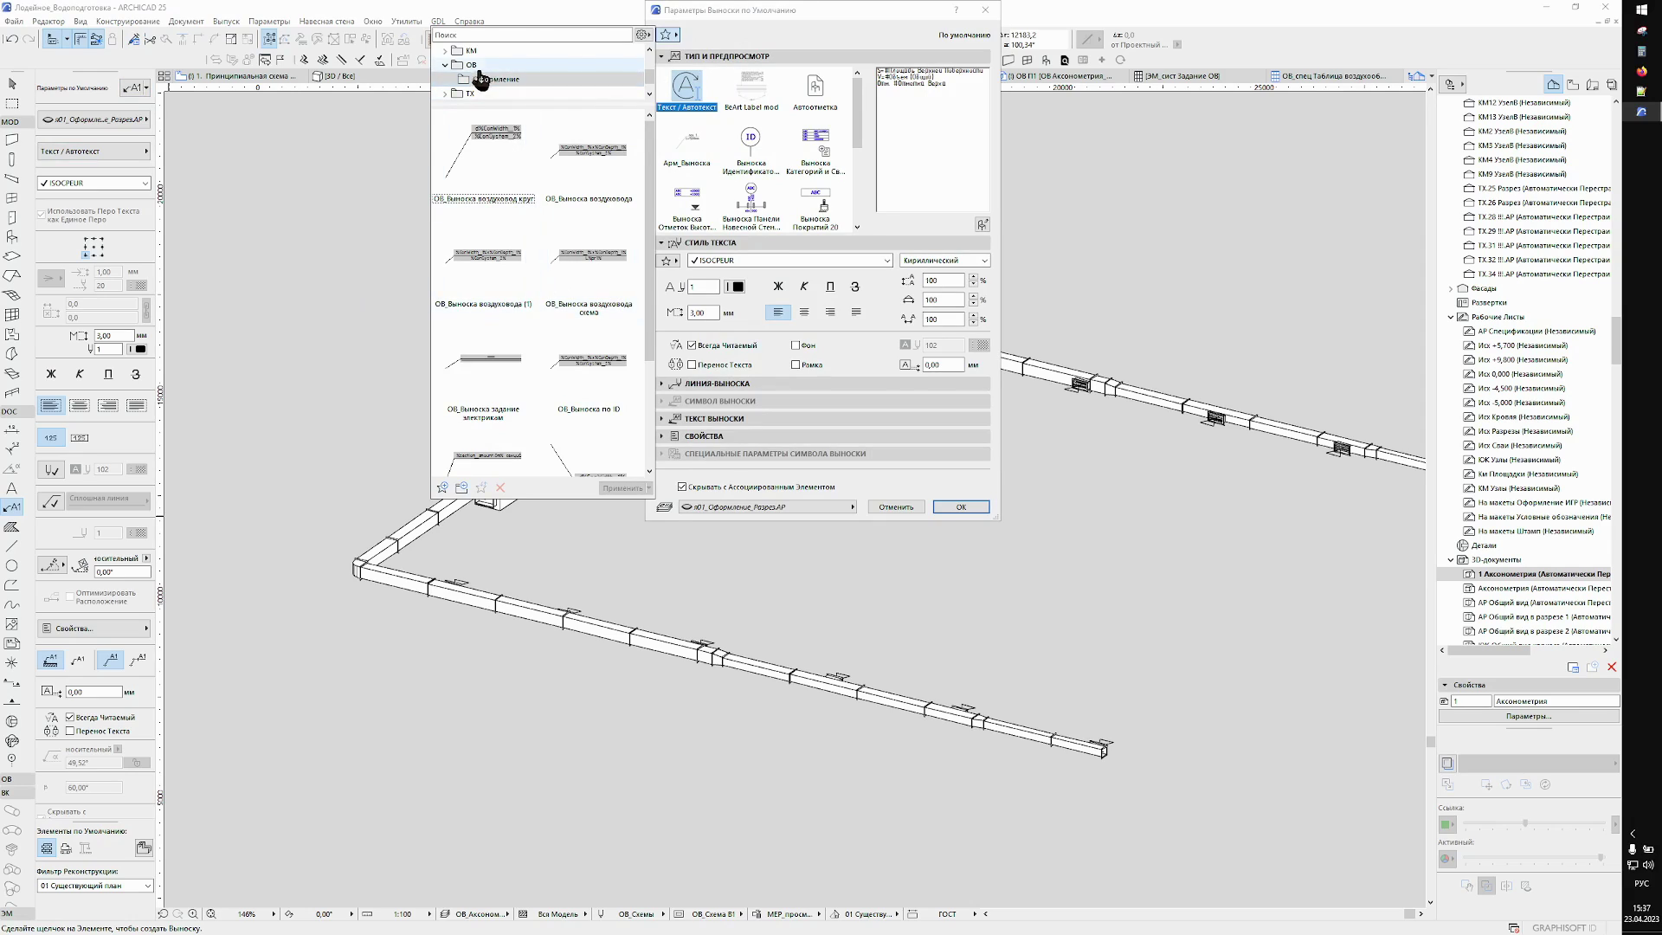
left_click(472, 65)
double_click(587, 173)
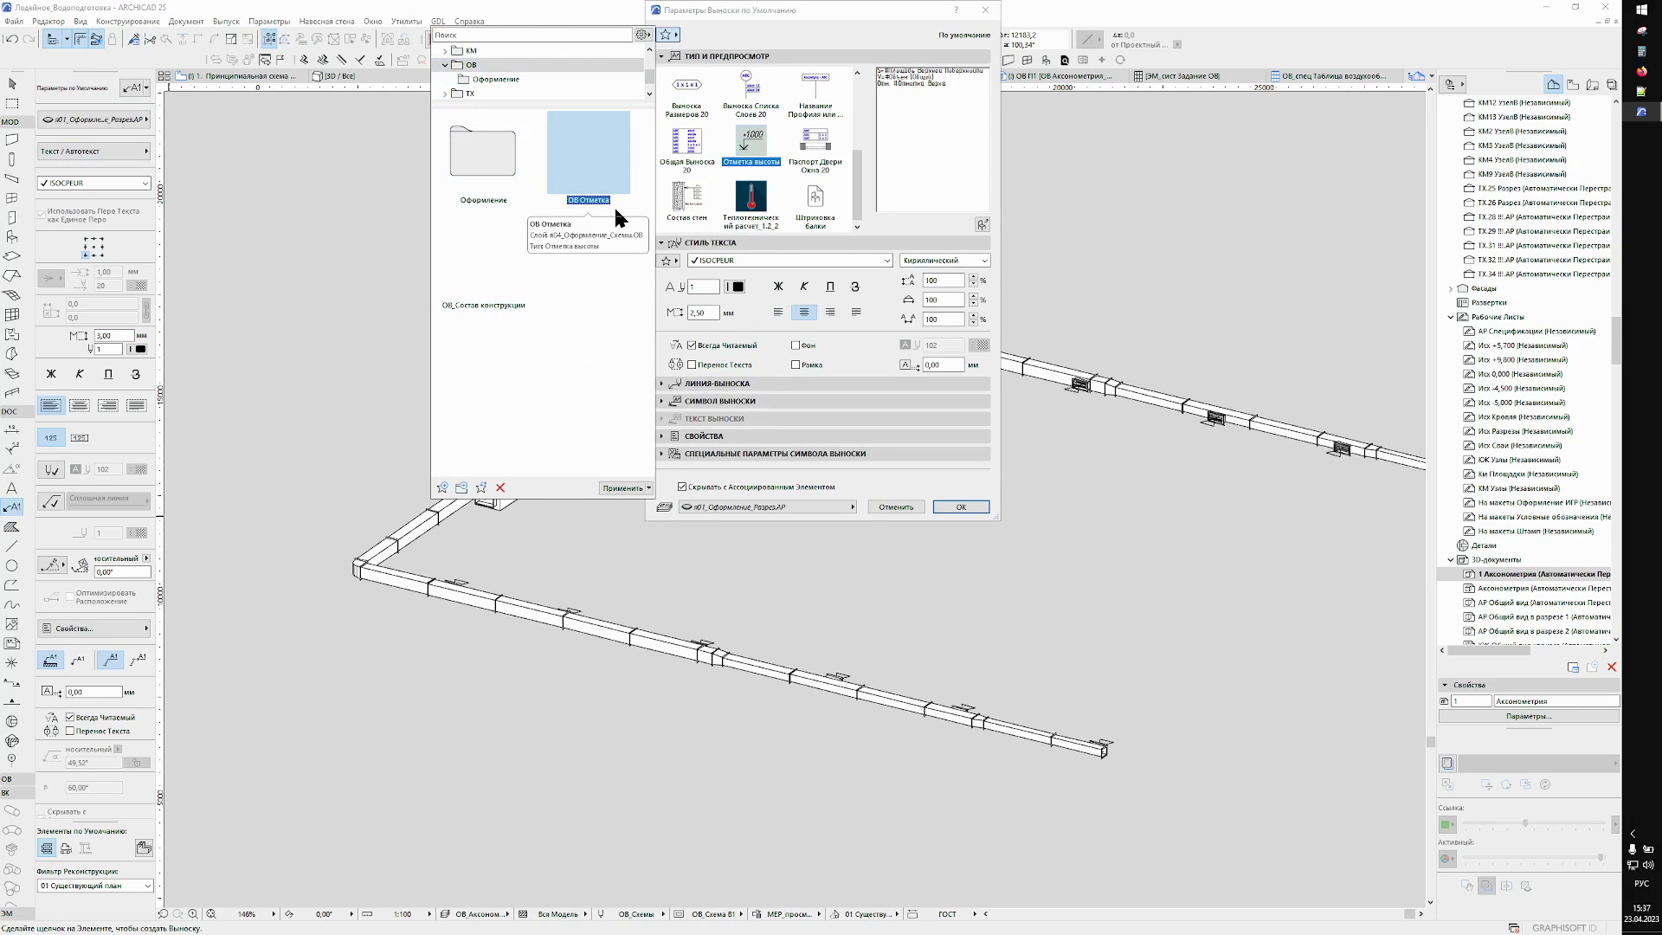
left_click(961, 506)
Place +10,665 elevation marks on the duct end, upper branch end and vertical ducts.
scroll(1104, 769, "up", 5)
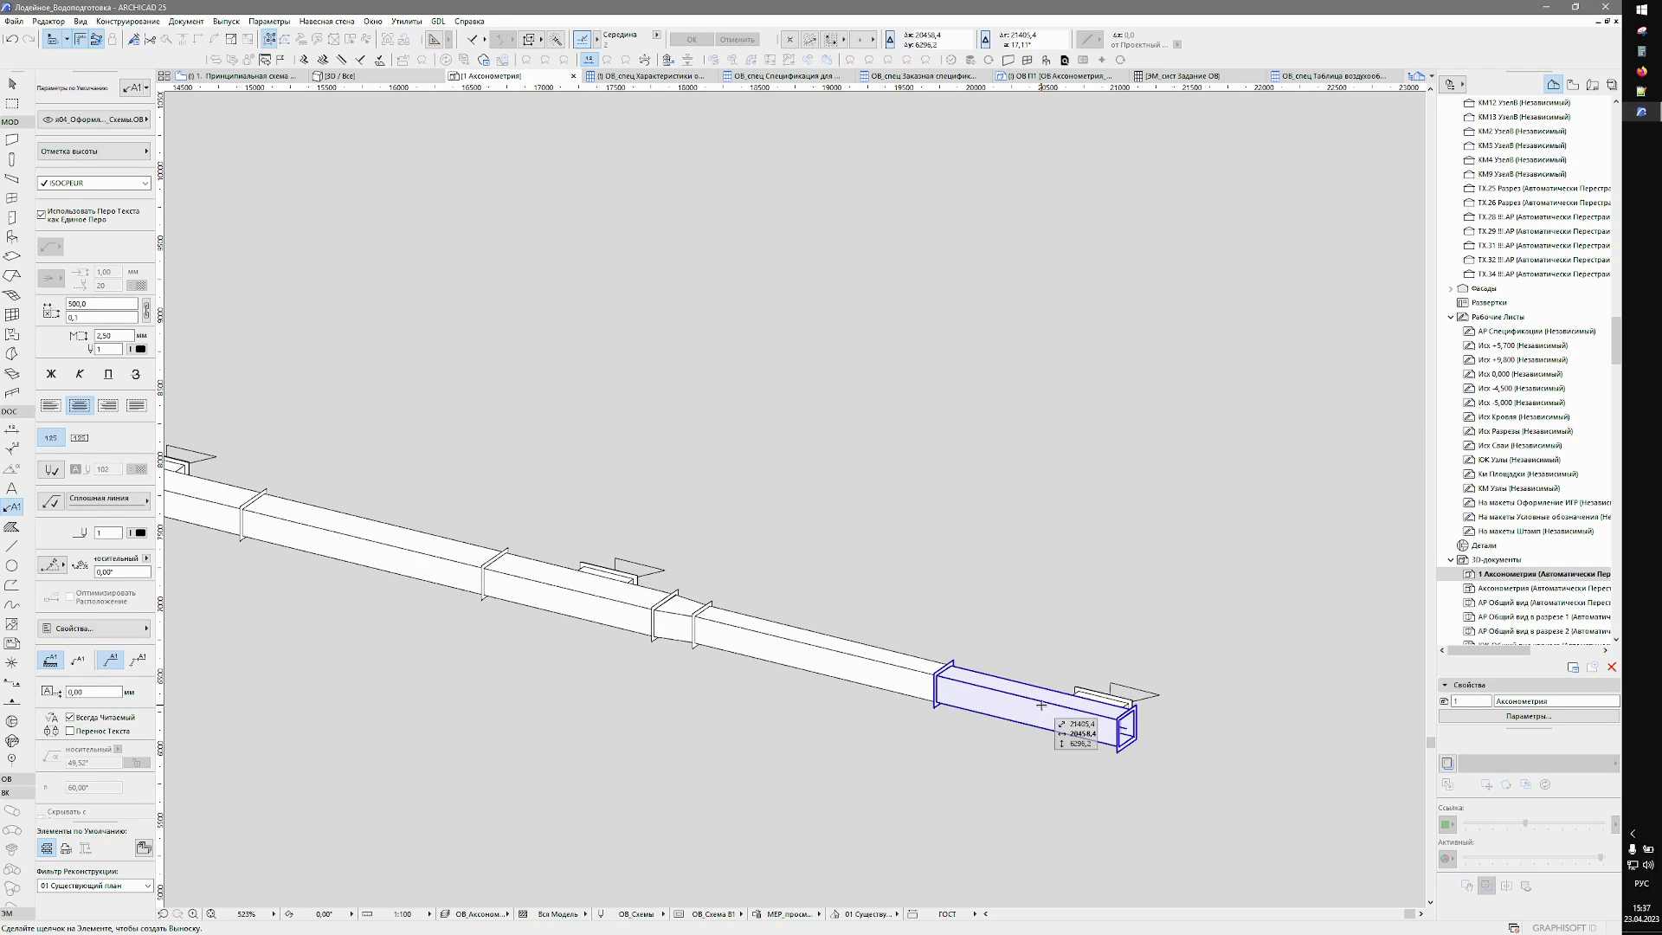
left_click(1039, 706)
scroll(883, 635, "down", 5)
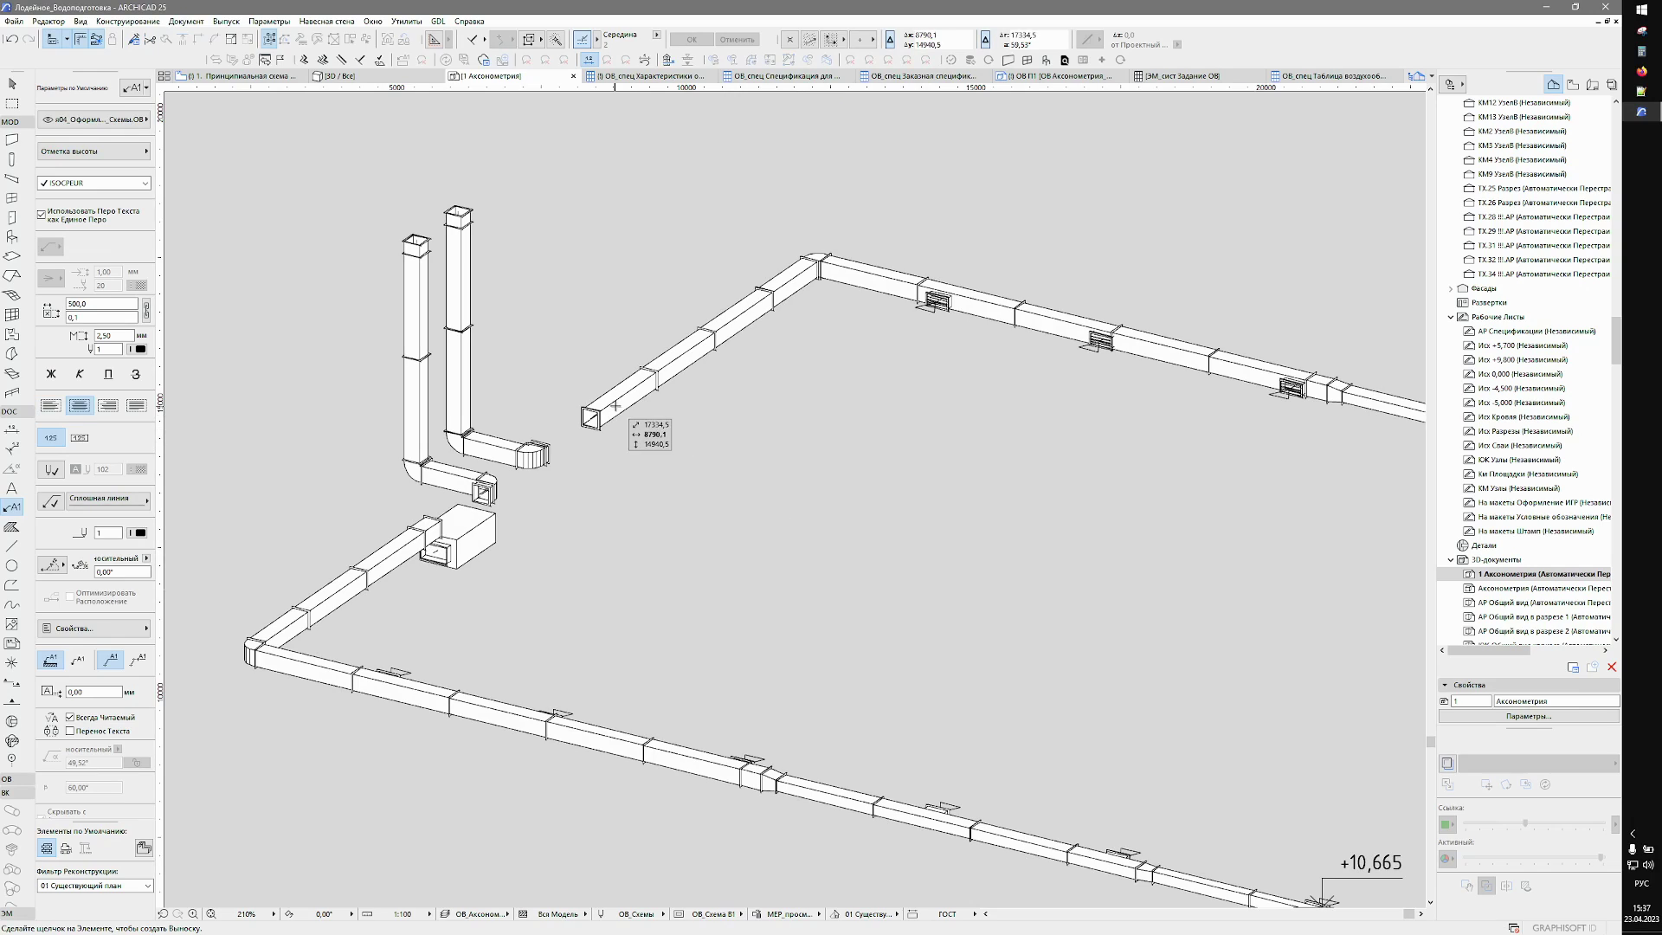
left_click(645, 400)
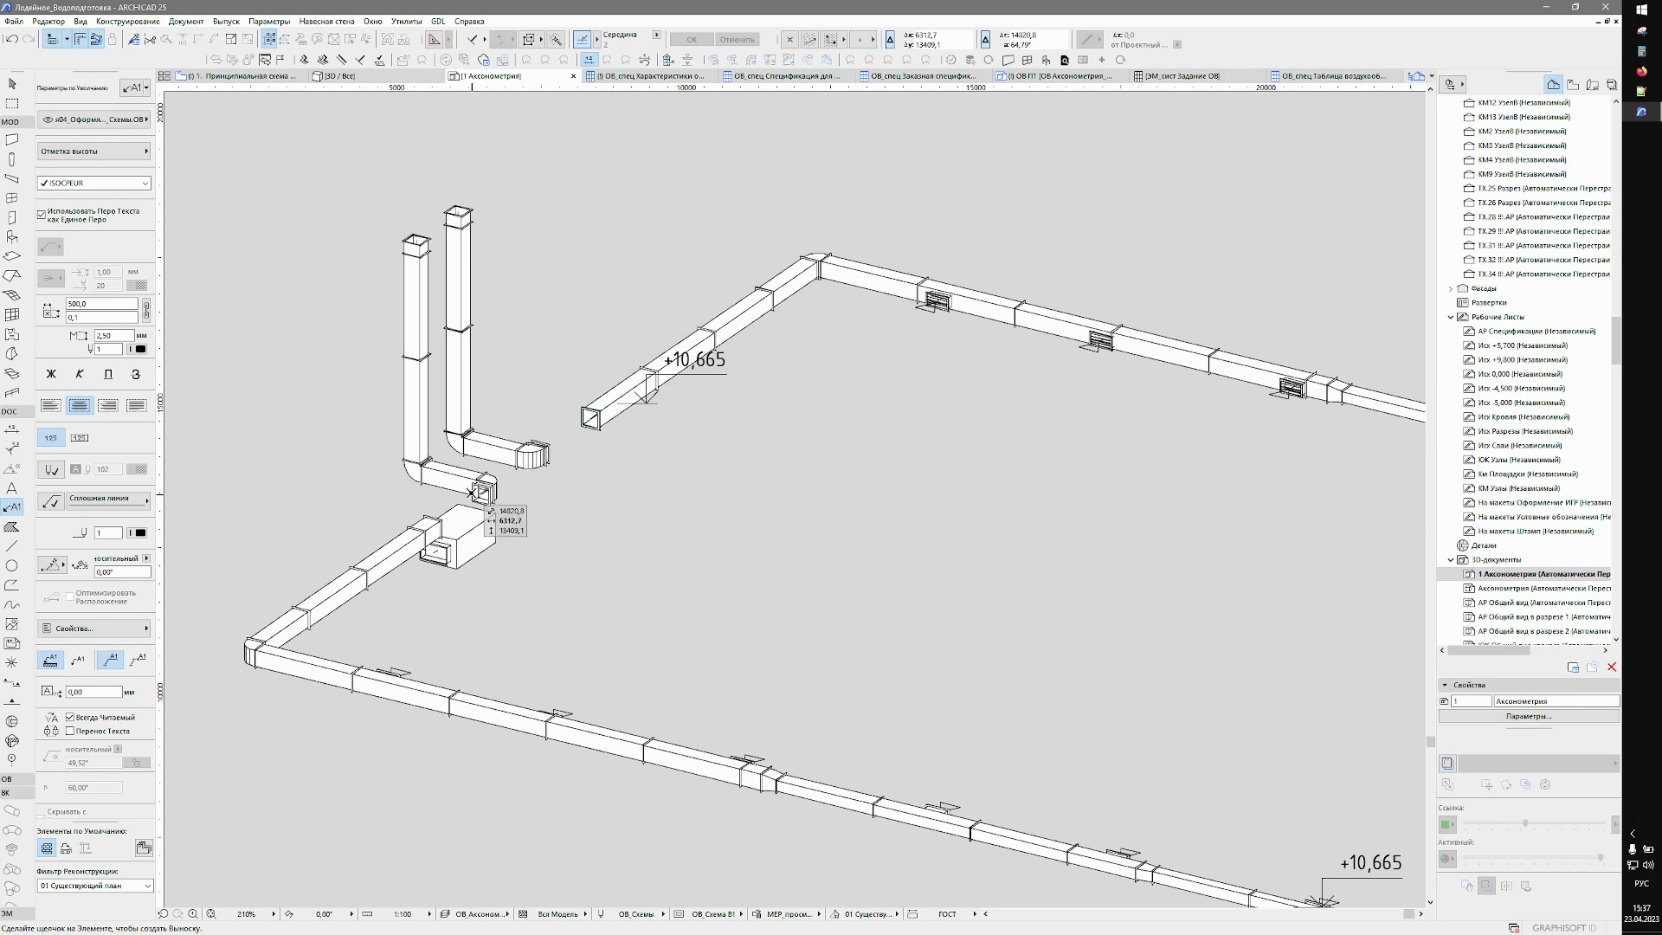
left_click(488, 477)
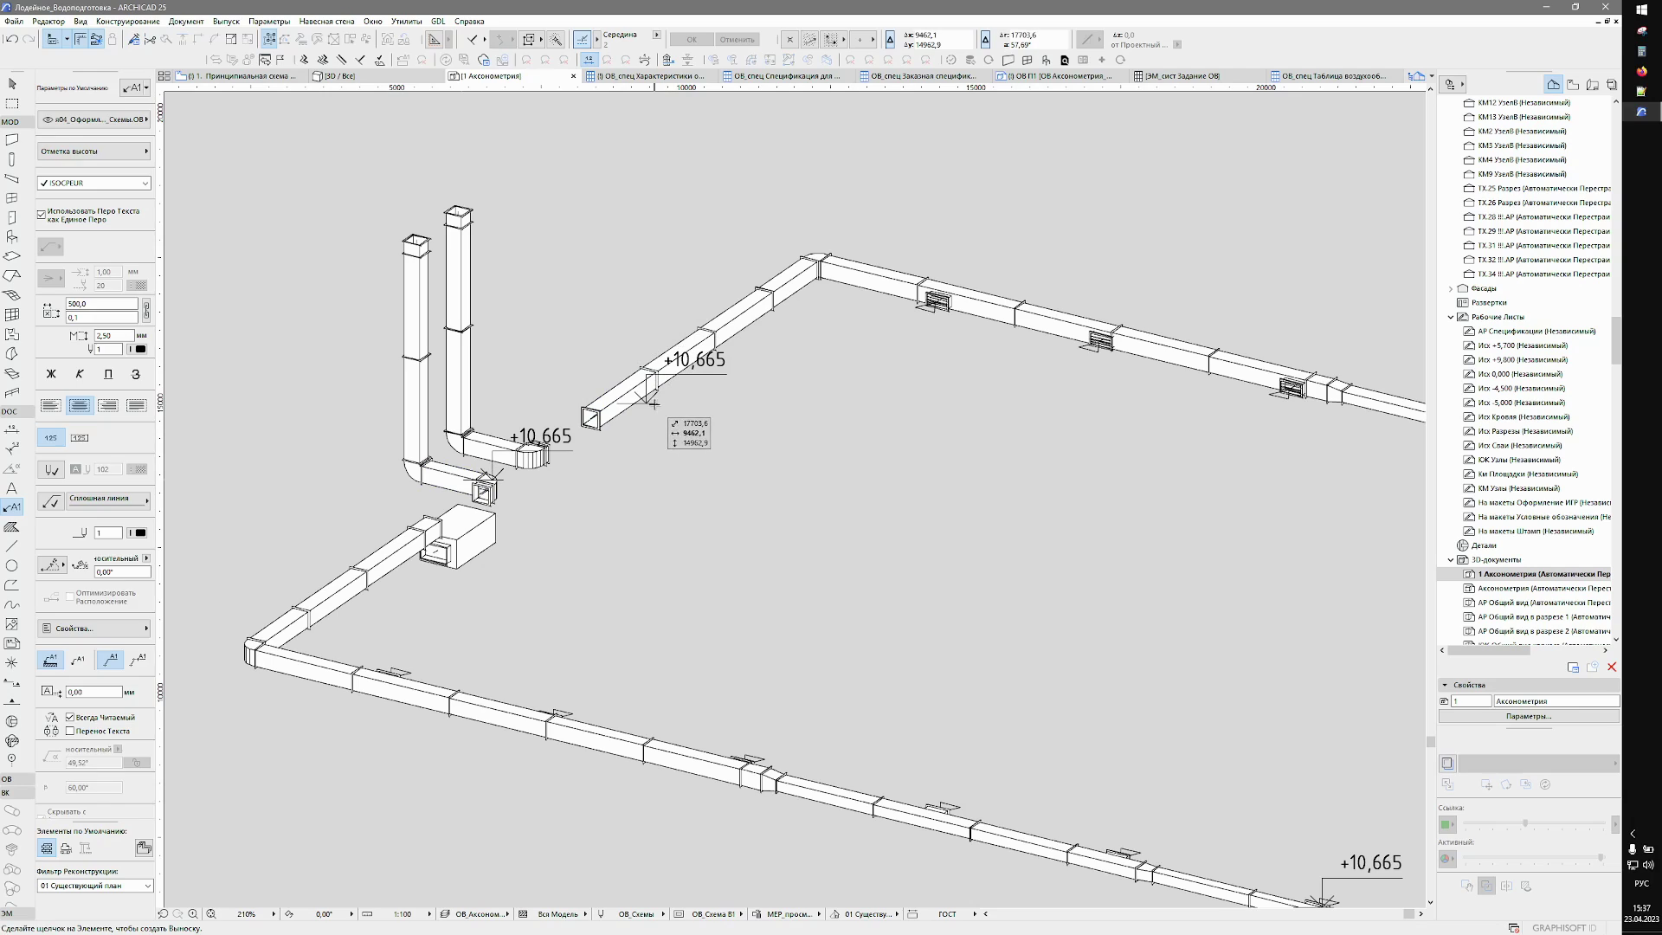
key("Escape")
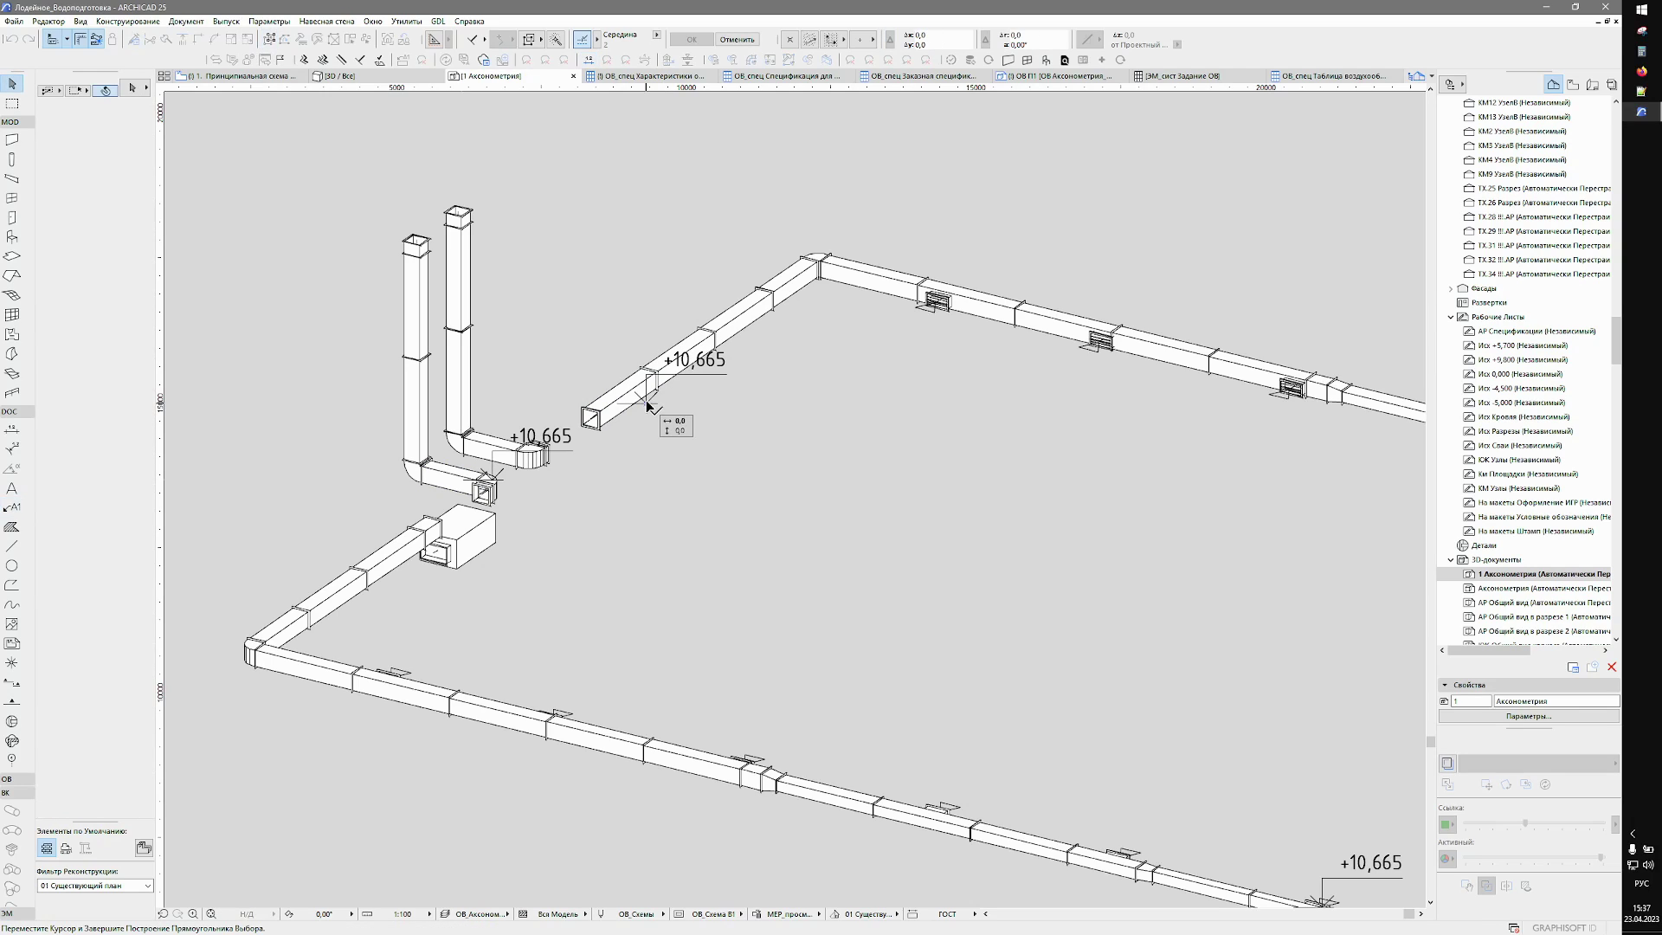
scroll(684, 329, "right", 5)
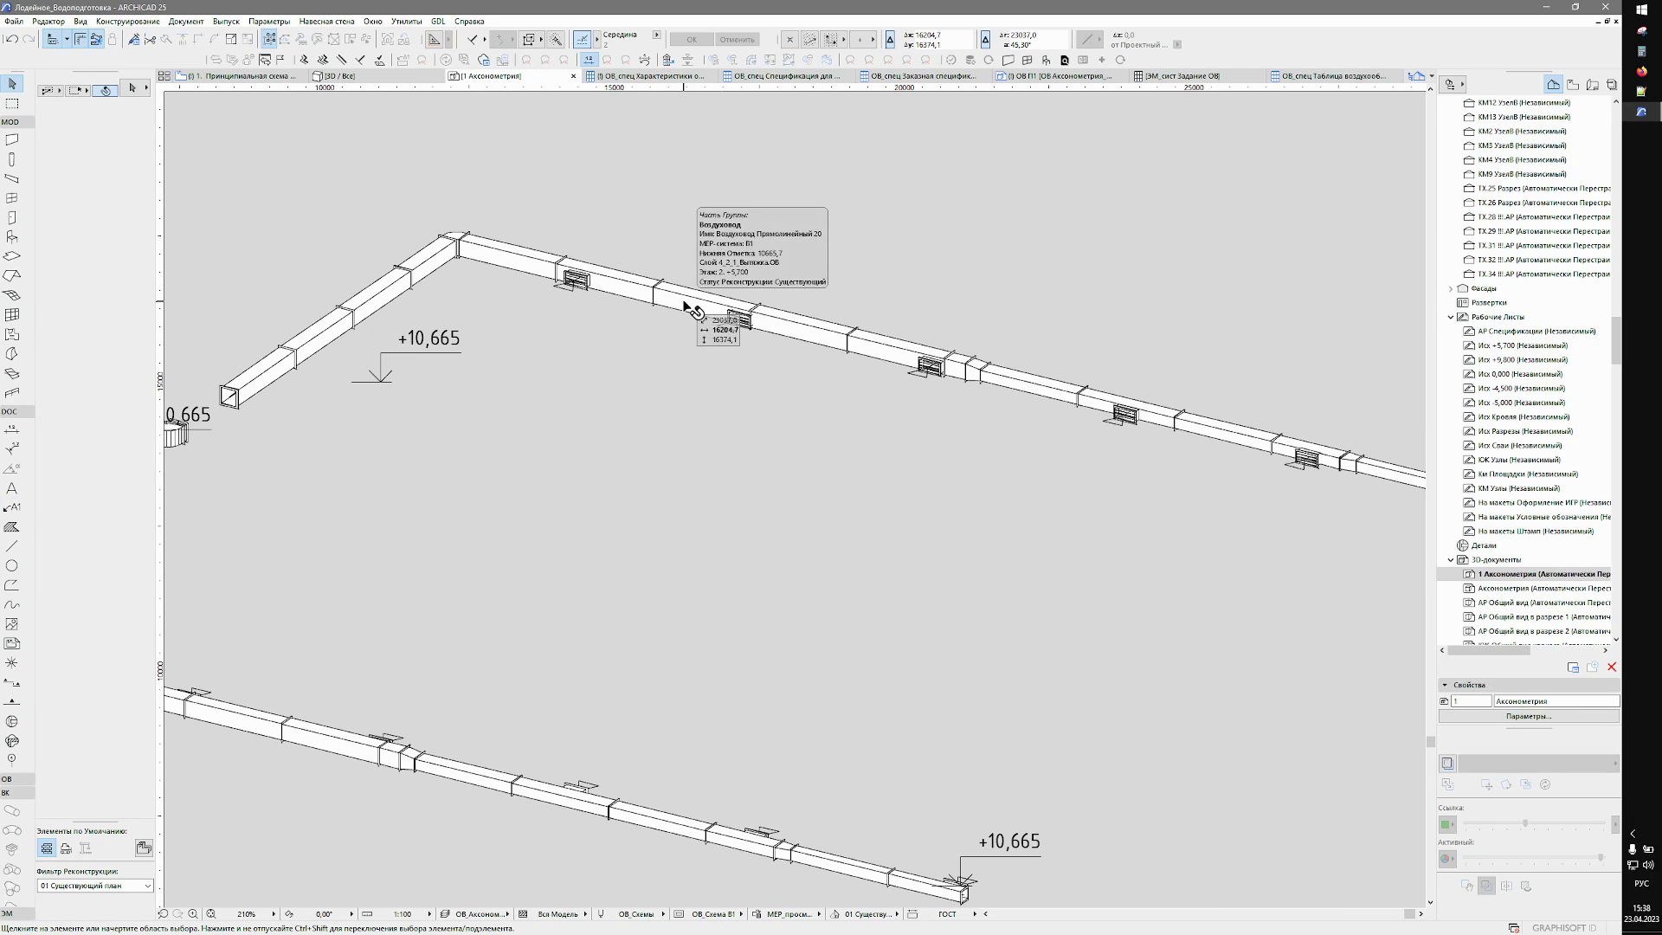
Load the duct-size label favourite from the Оформление folder as the Label default.
left_click(21, 506)
left_click(94, 154)
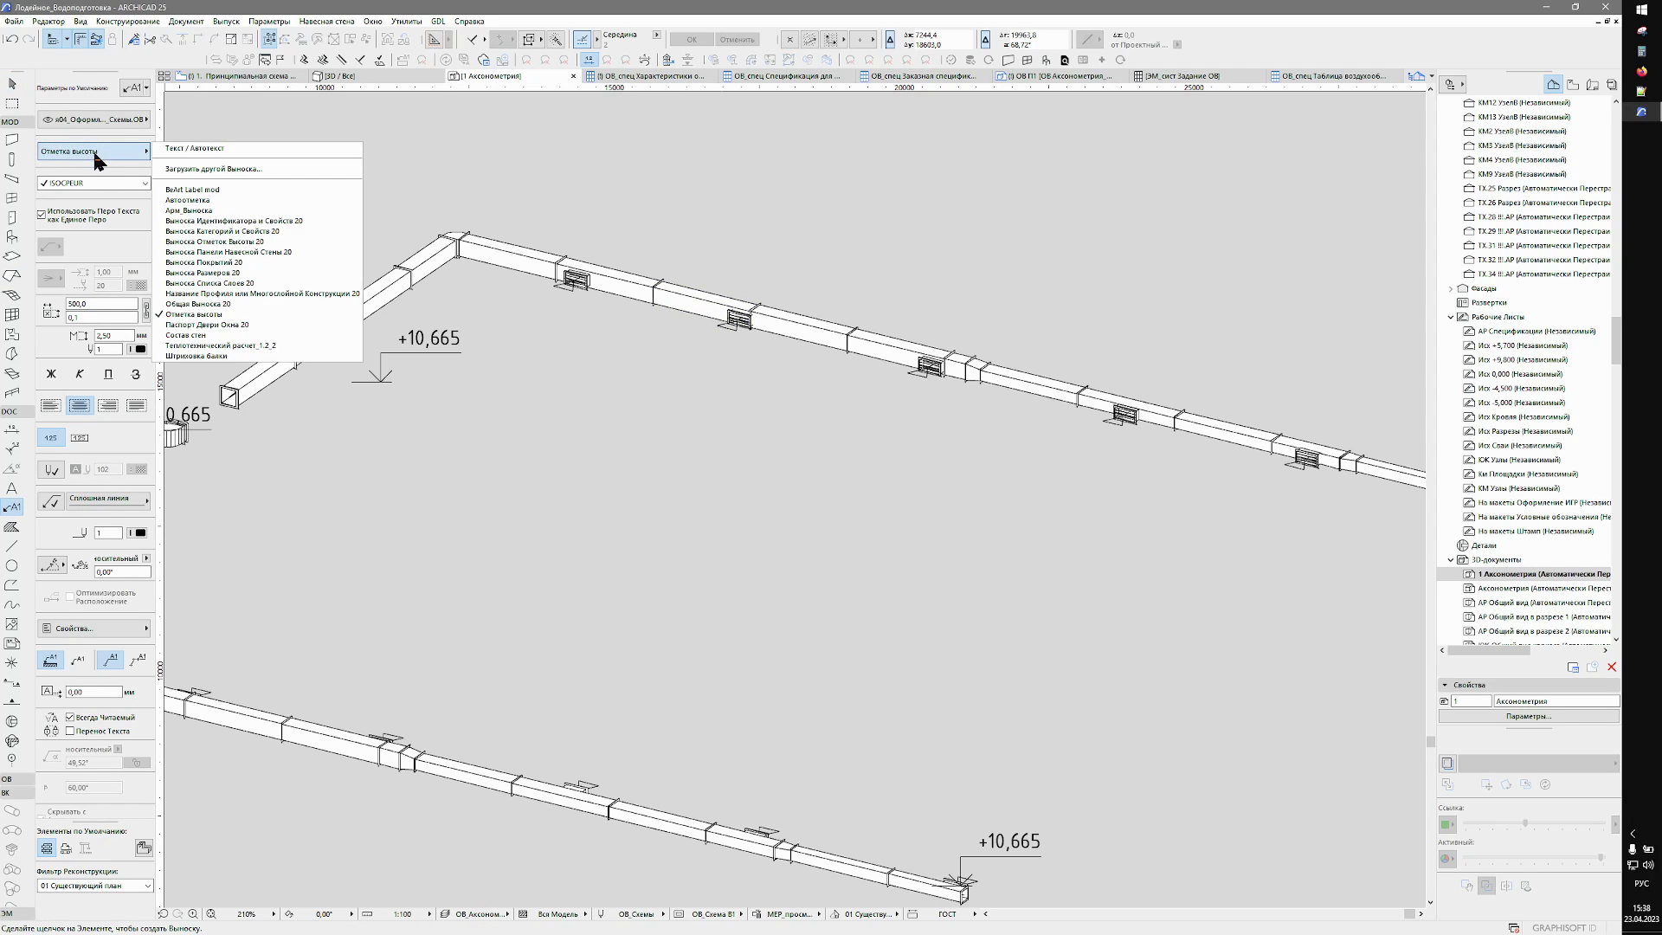
left_click(95, 154)
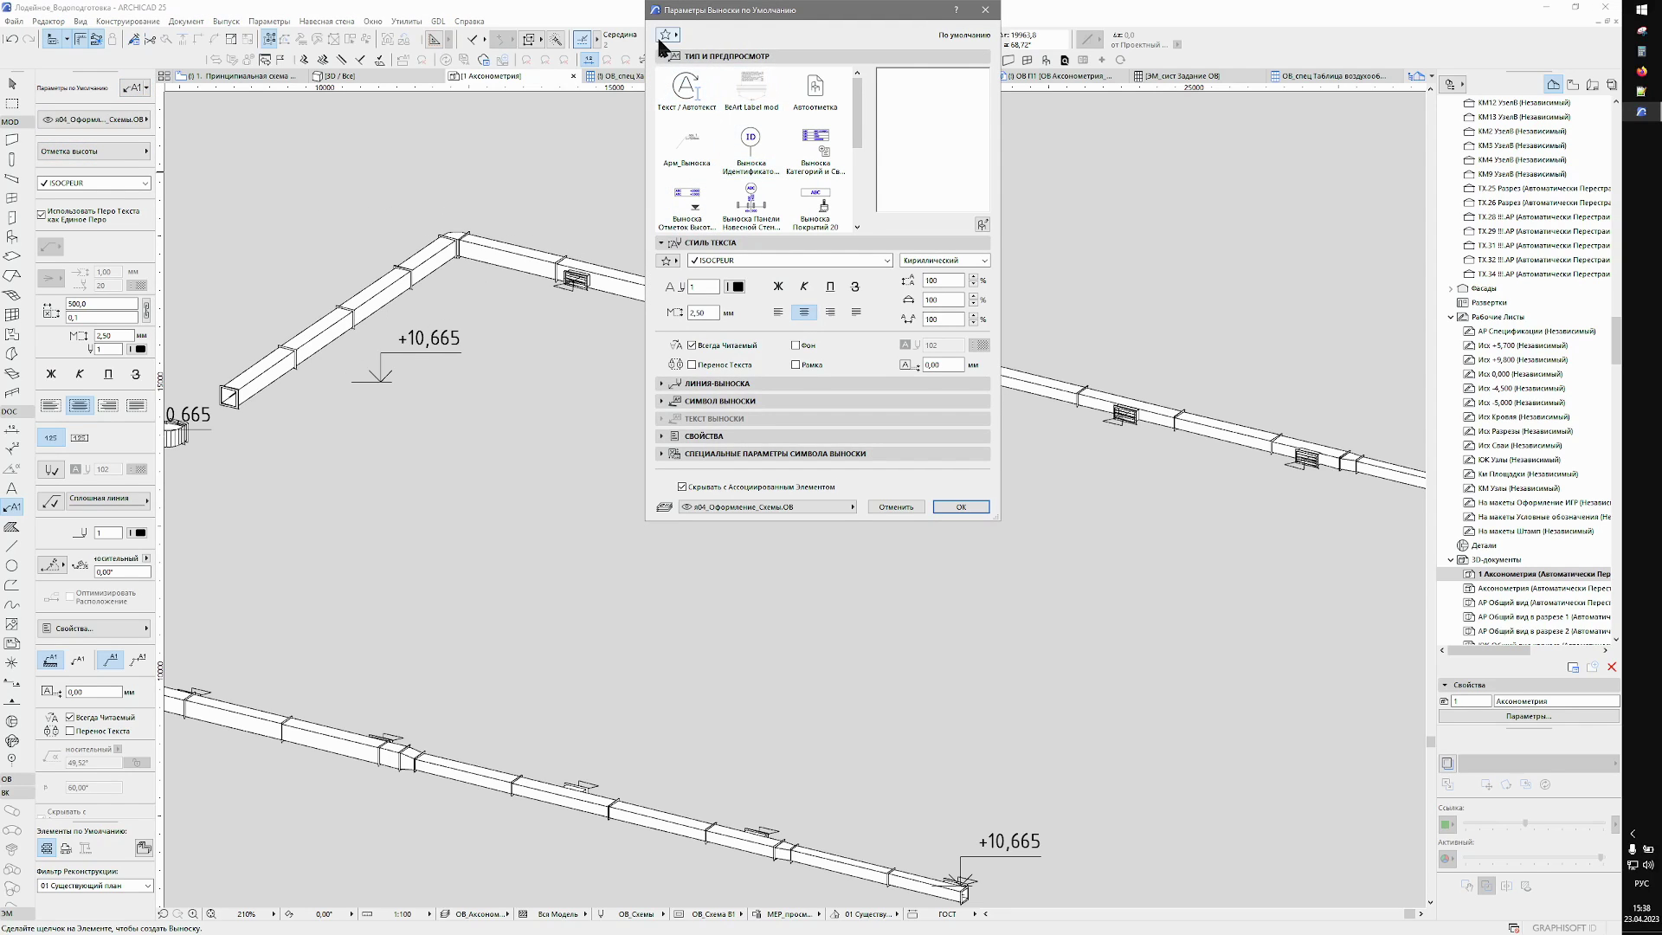
left_click(665, 36)
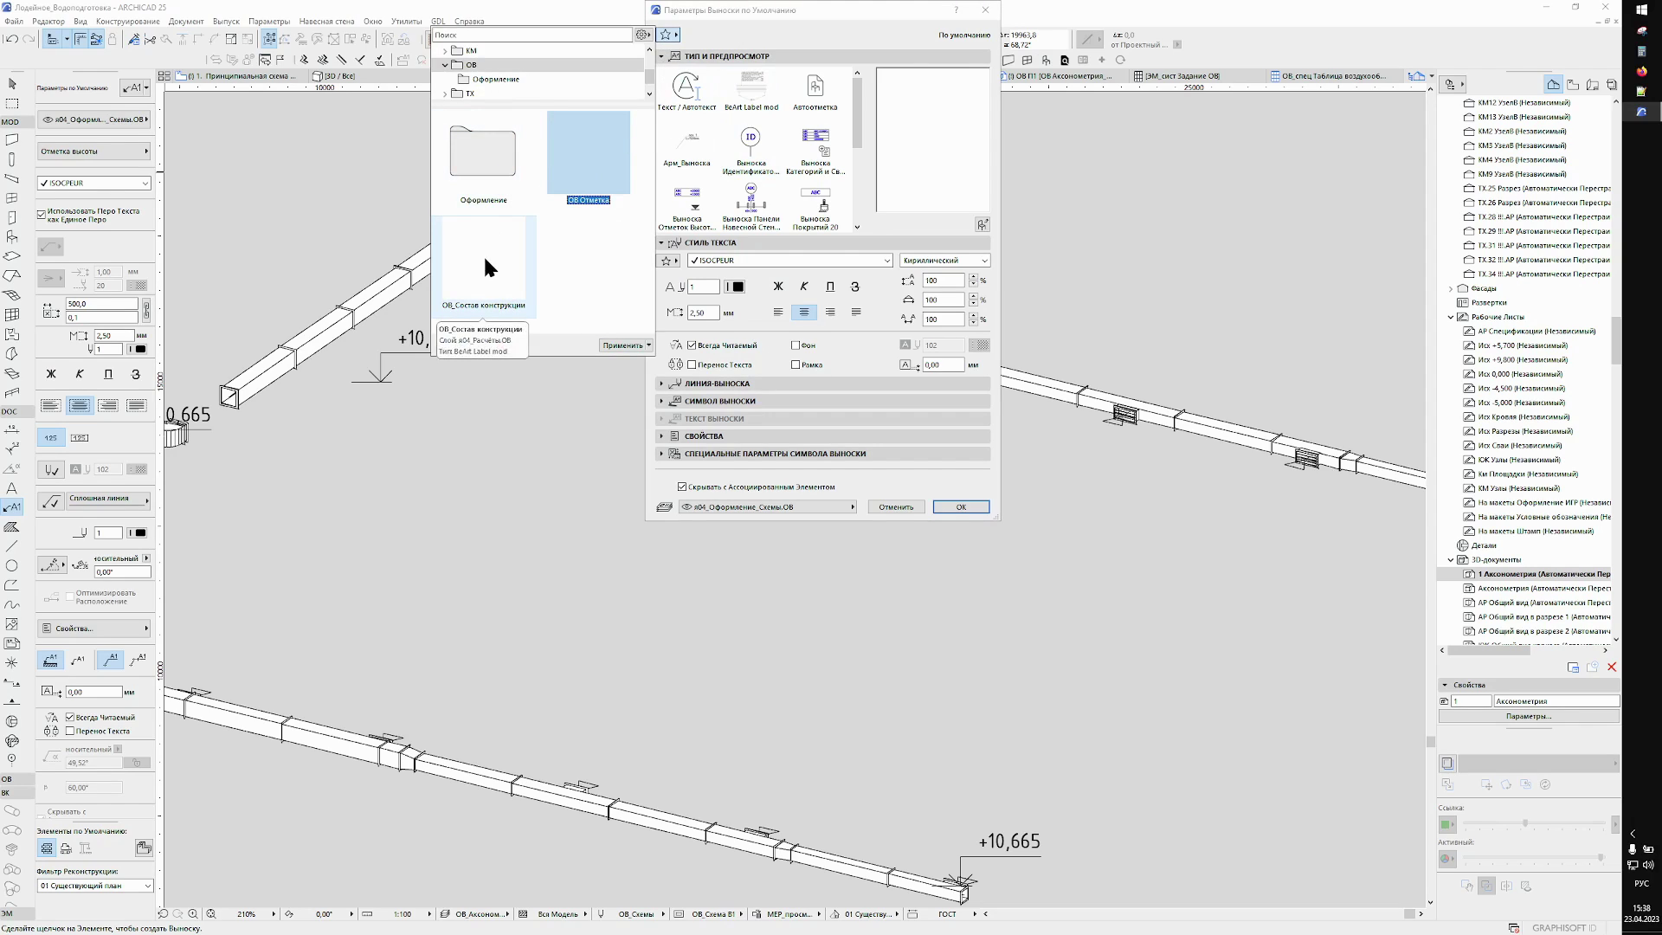
double_click(482, 160)
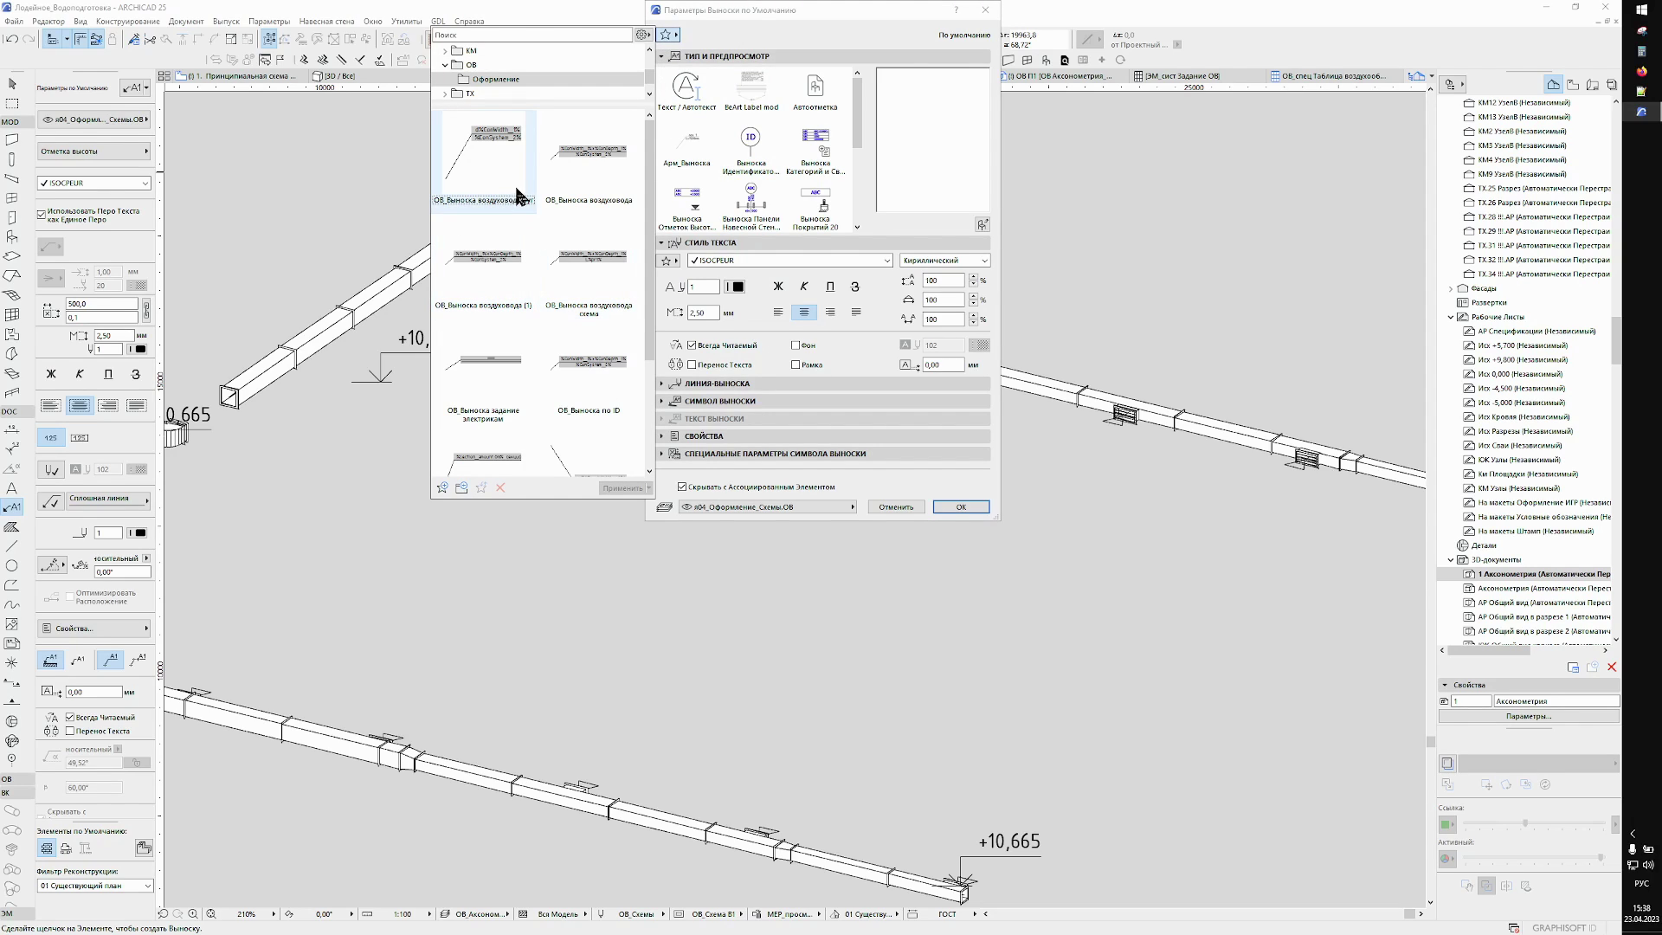
double_click(590, 154)
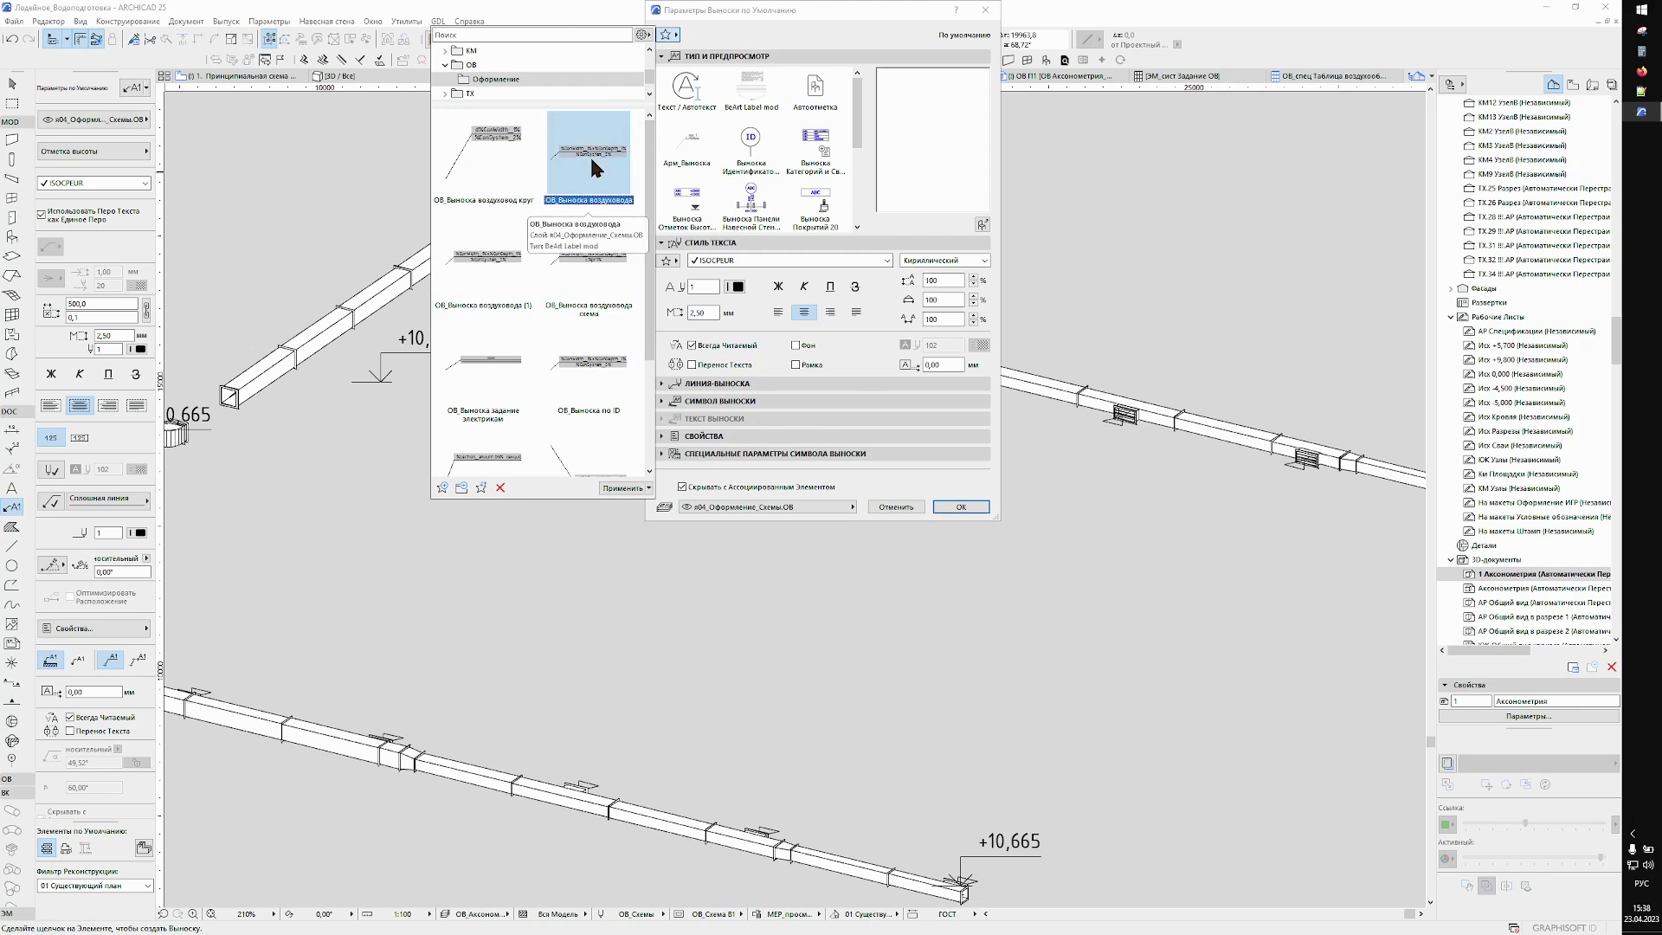
left_click(959, 506)
Tag the upper, branch, vertical and lower ducts with size labels like 300x300 В1 and 300x200 В1.
left_click(953, 359)
middle_click_drag(671, 494, 947, 471)
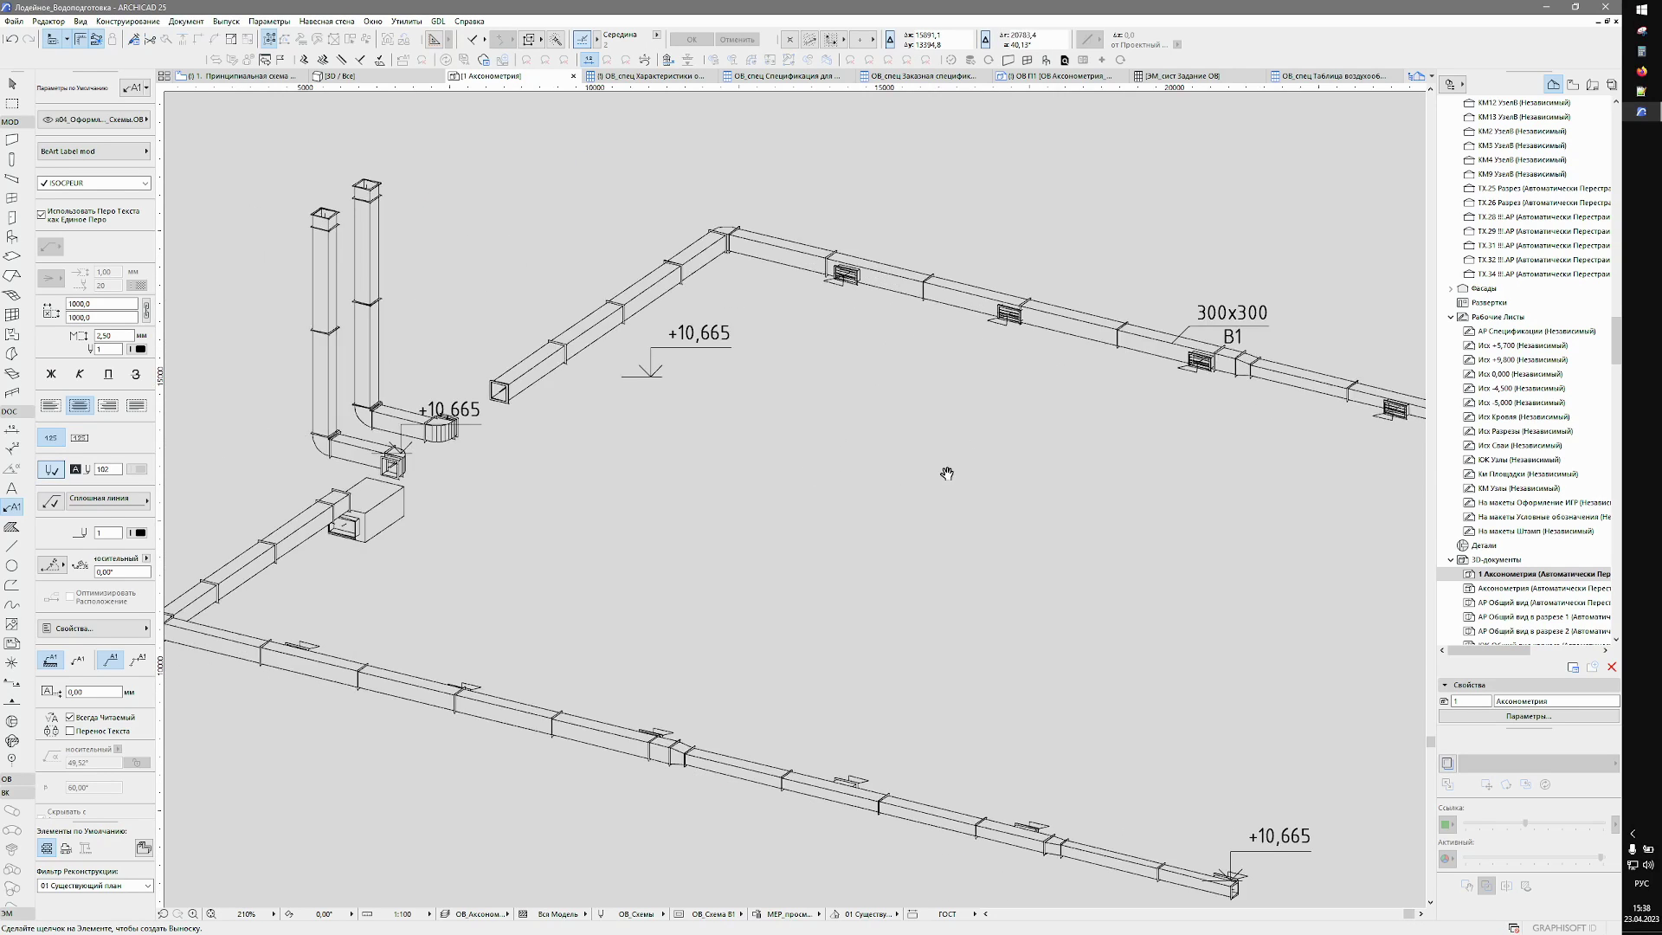
left_click(553, 353)
left_click(378, 224)
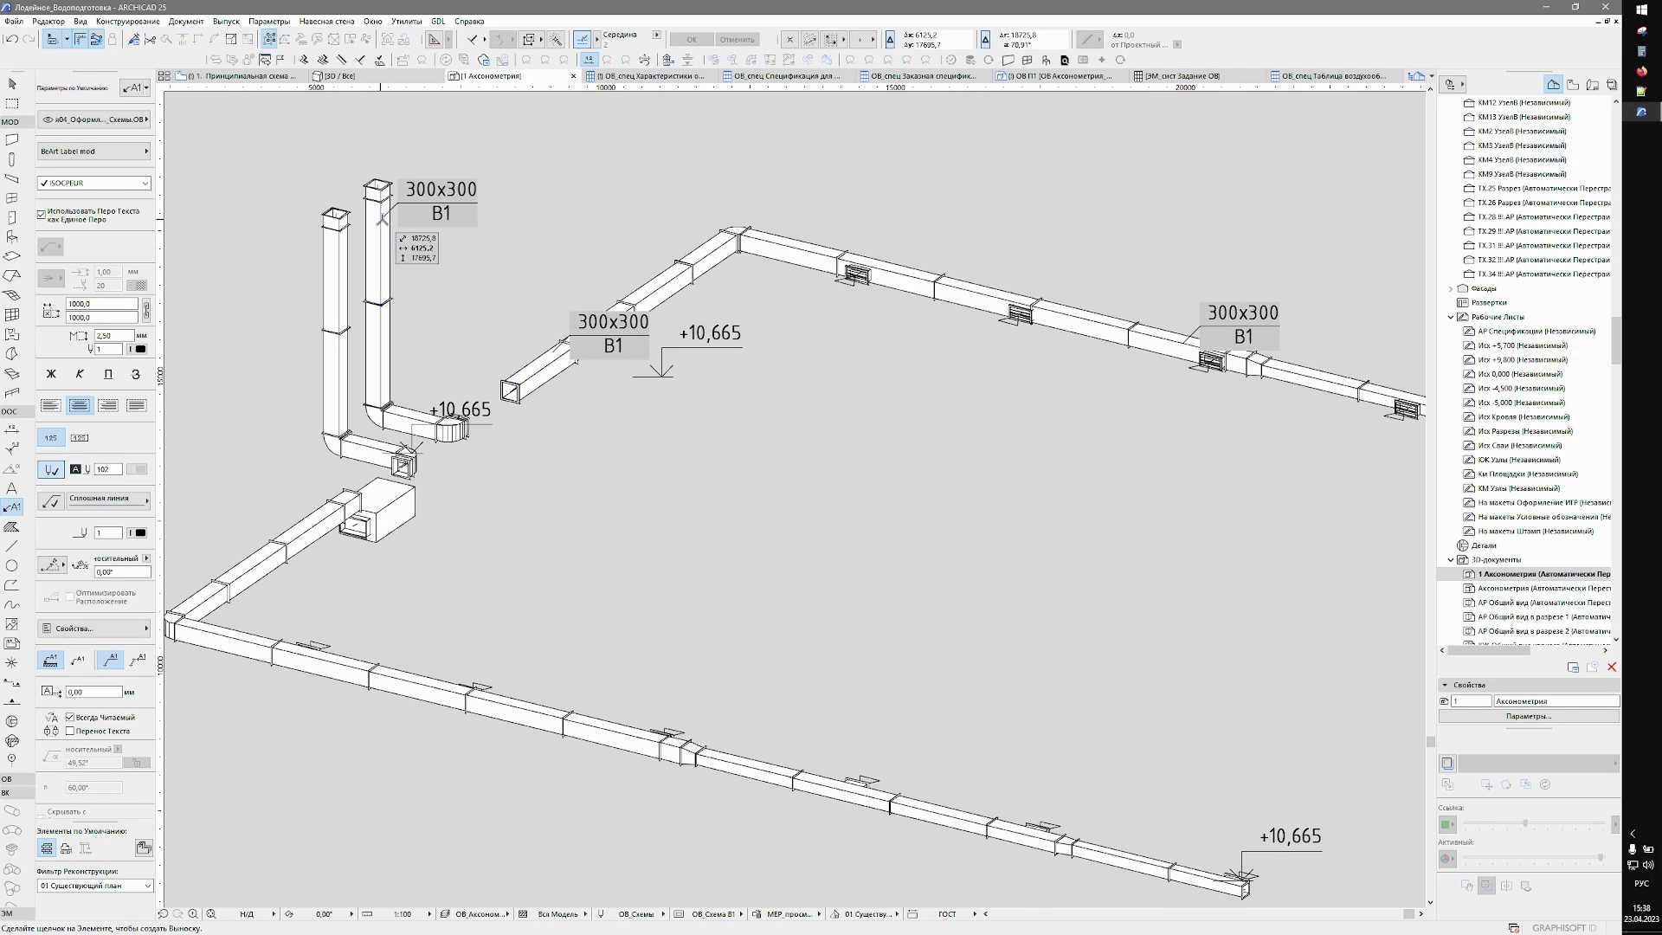
middle_click_drag(530, 586, 512, 434)
scroll(742, 549, "down", 2)
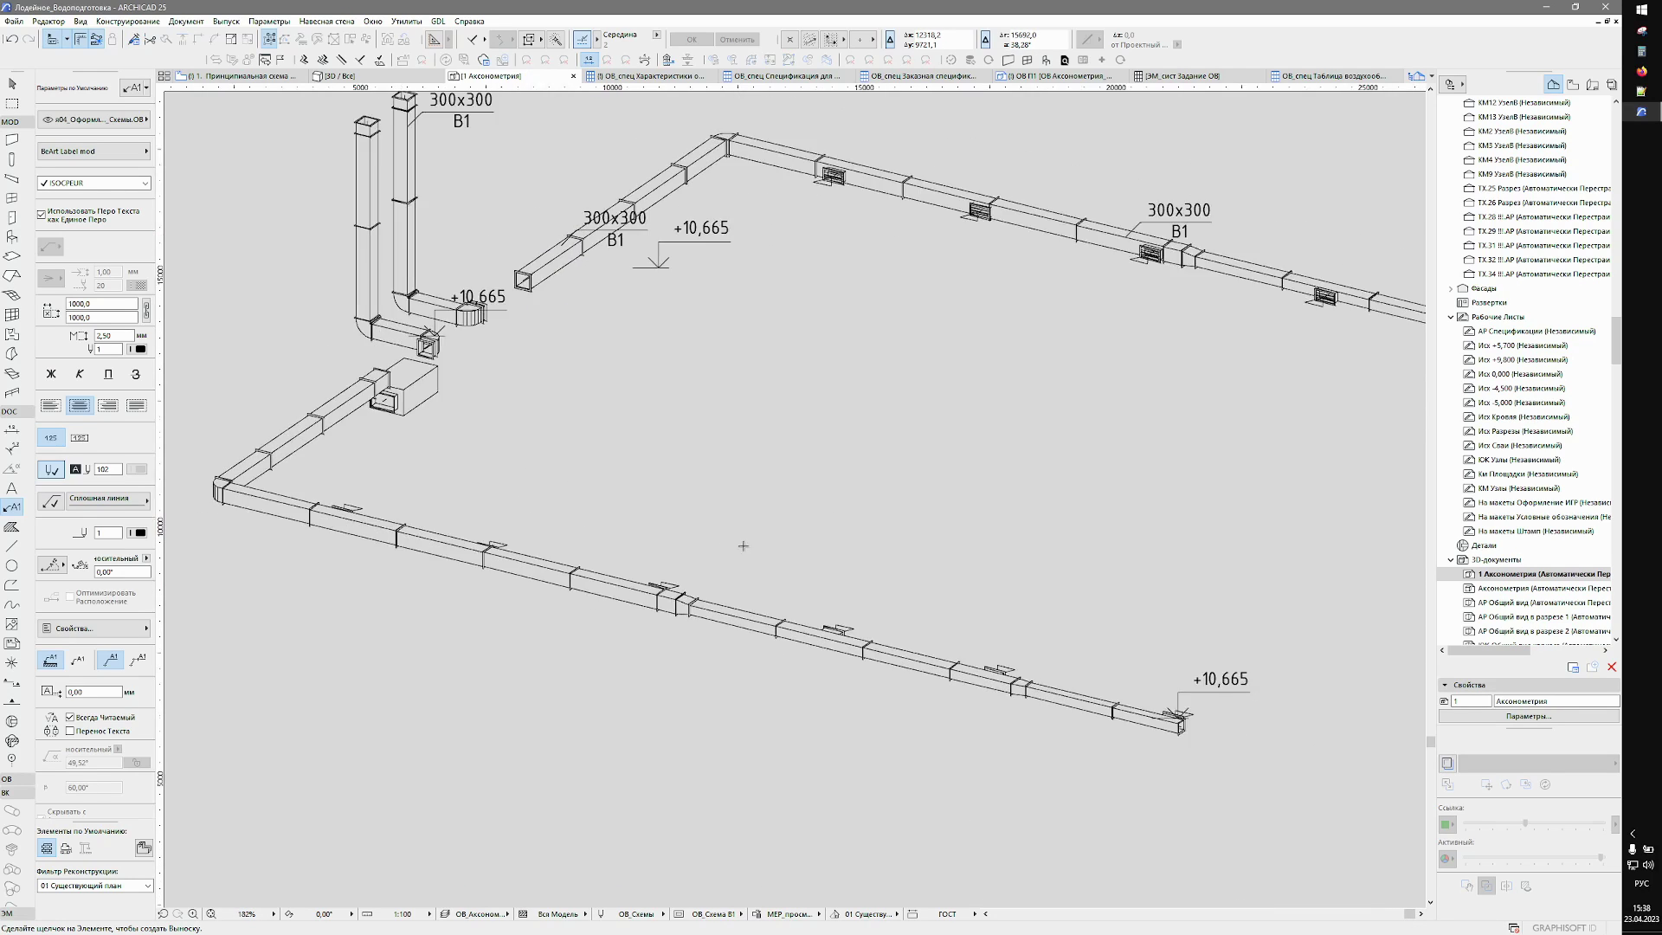
scroll(689, 563, "down", 2)
left_click(693, 570)
middle_click_drag(692, 570, 743, 661)
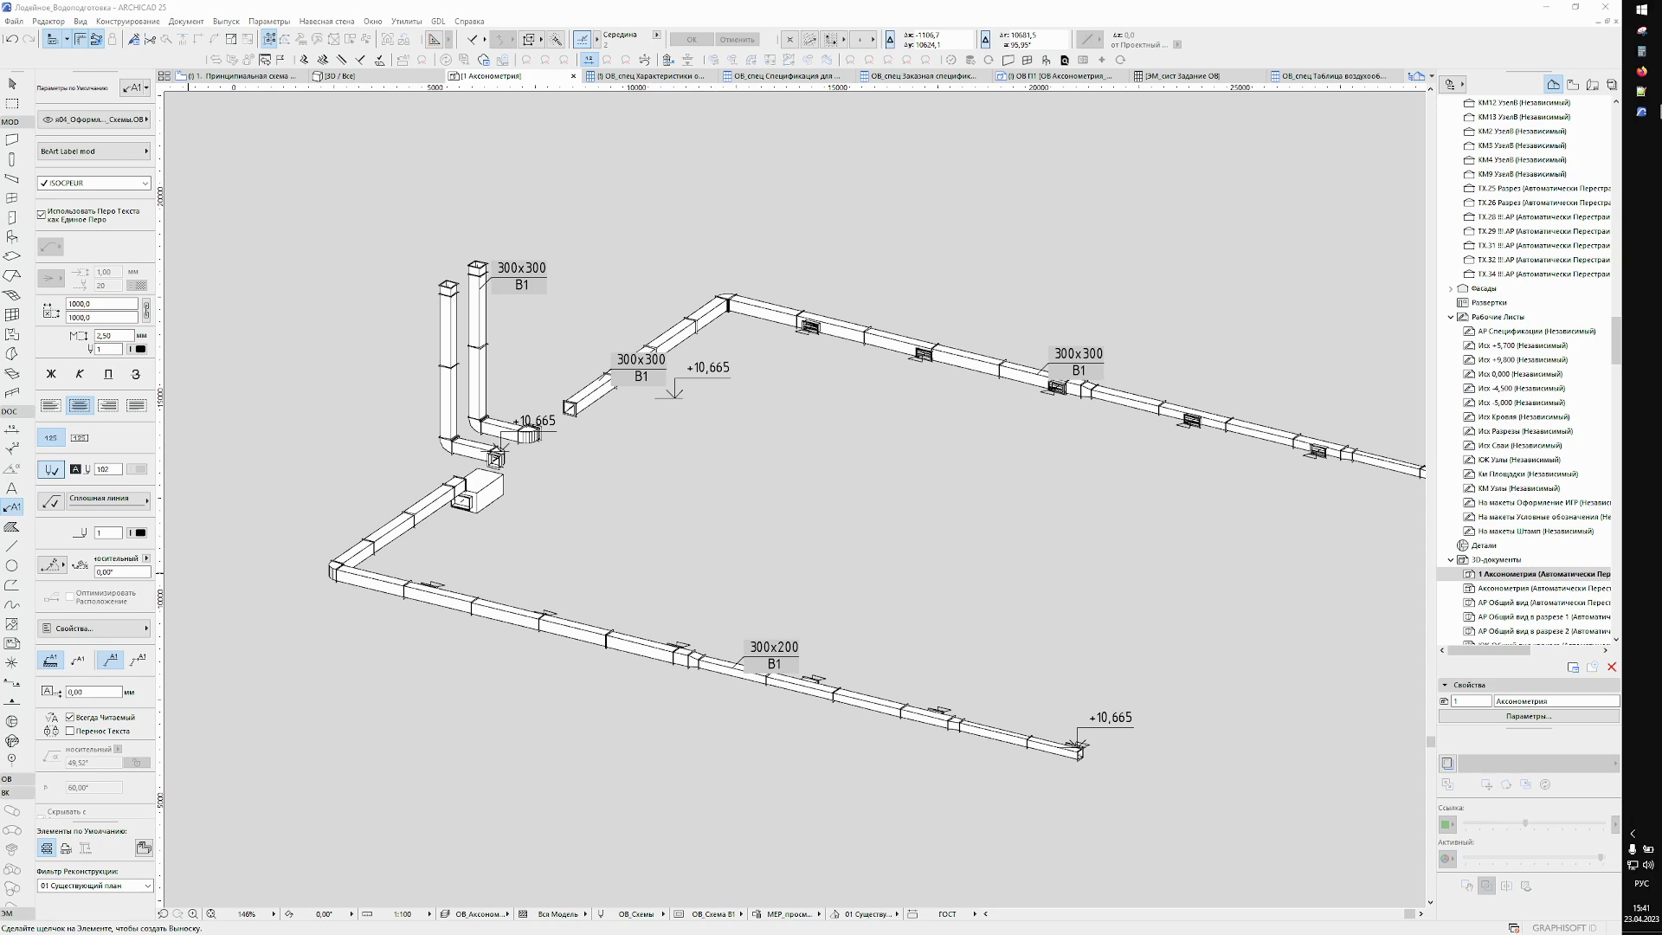
Select a labelled duct segment and open its name property in the full property list.
key("Escape")
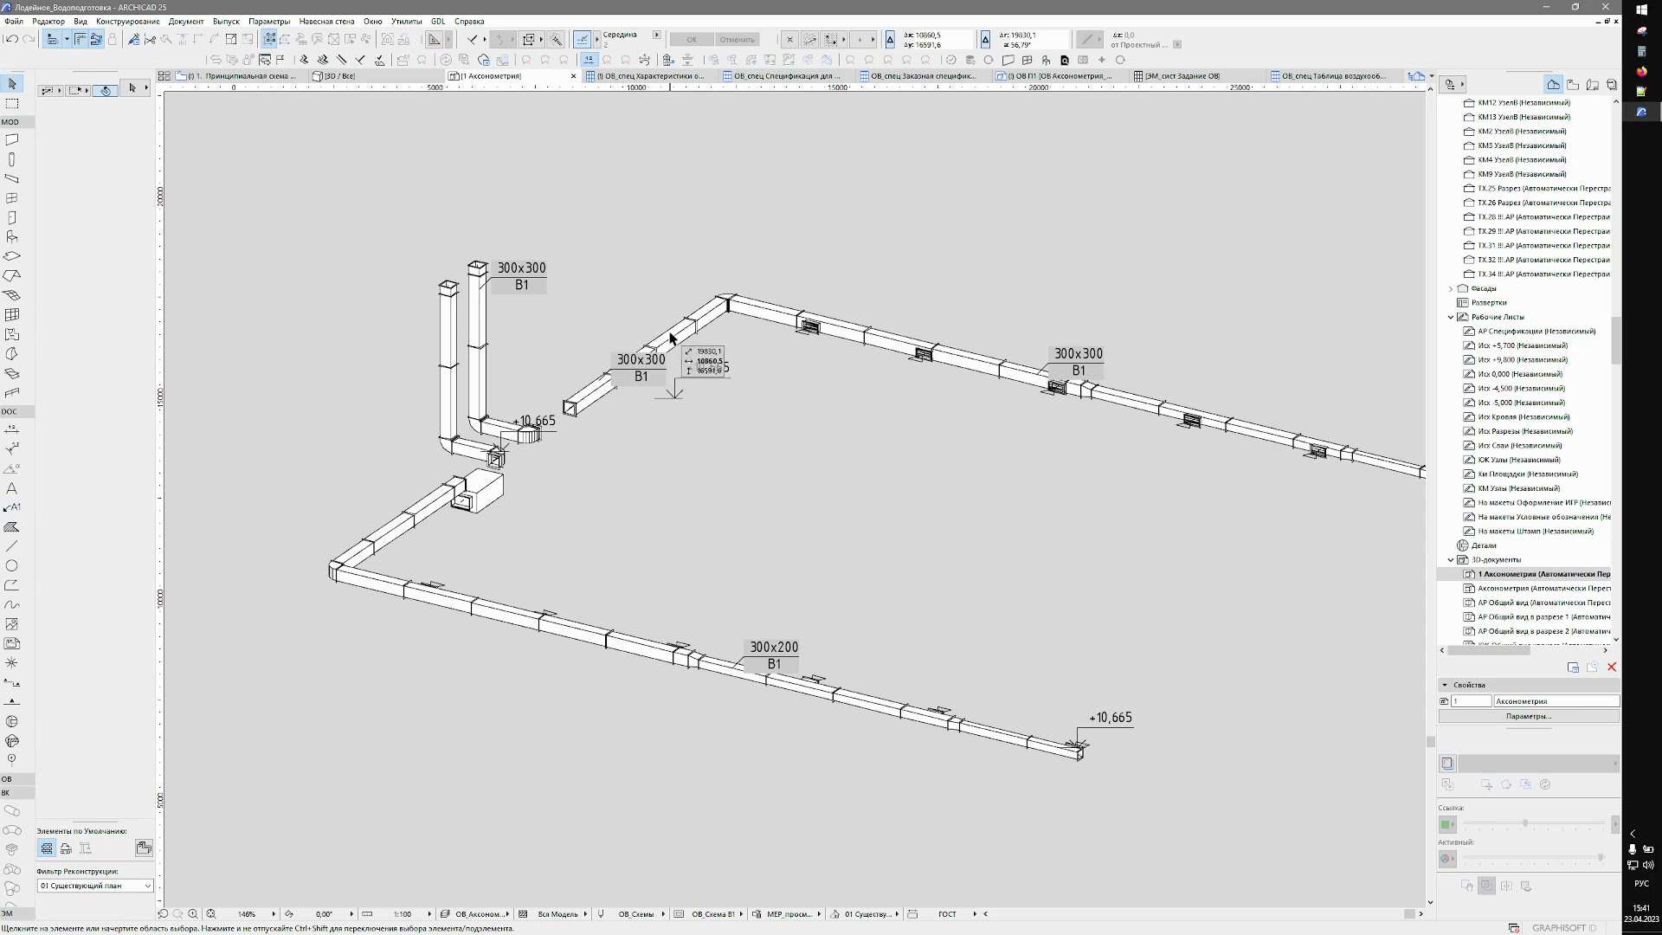
left_click(672, 338)
scroll(672, 338, "up", 5)
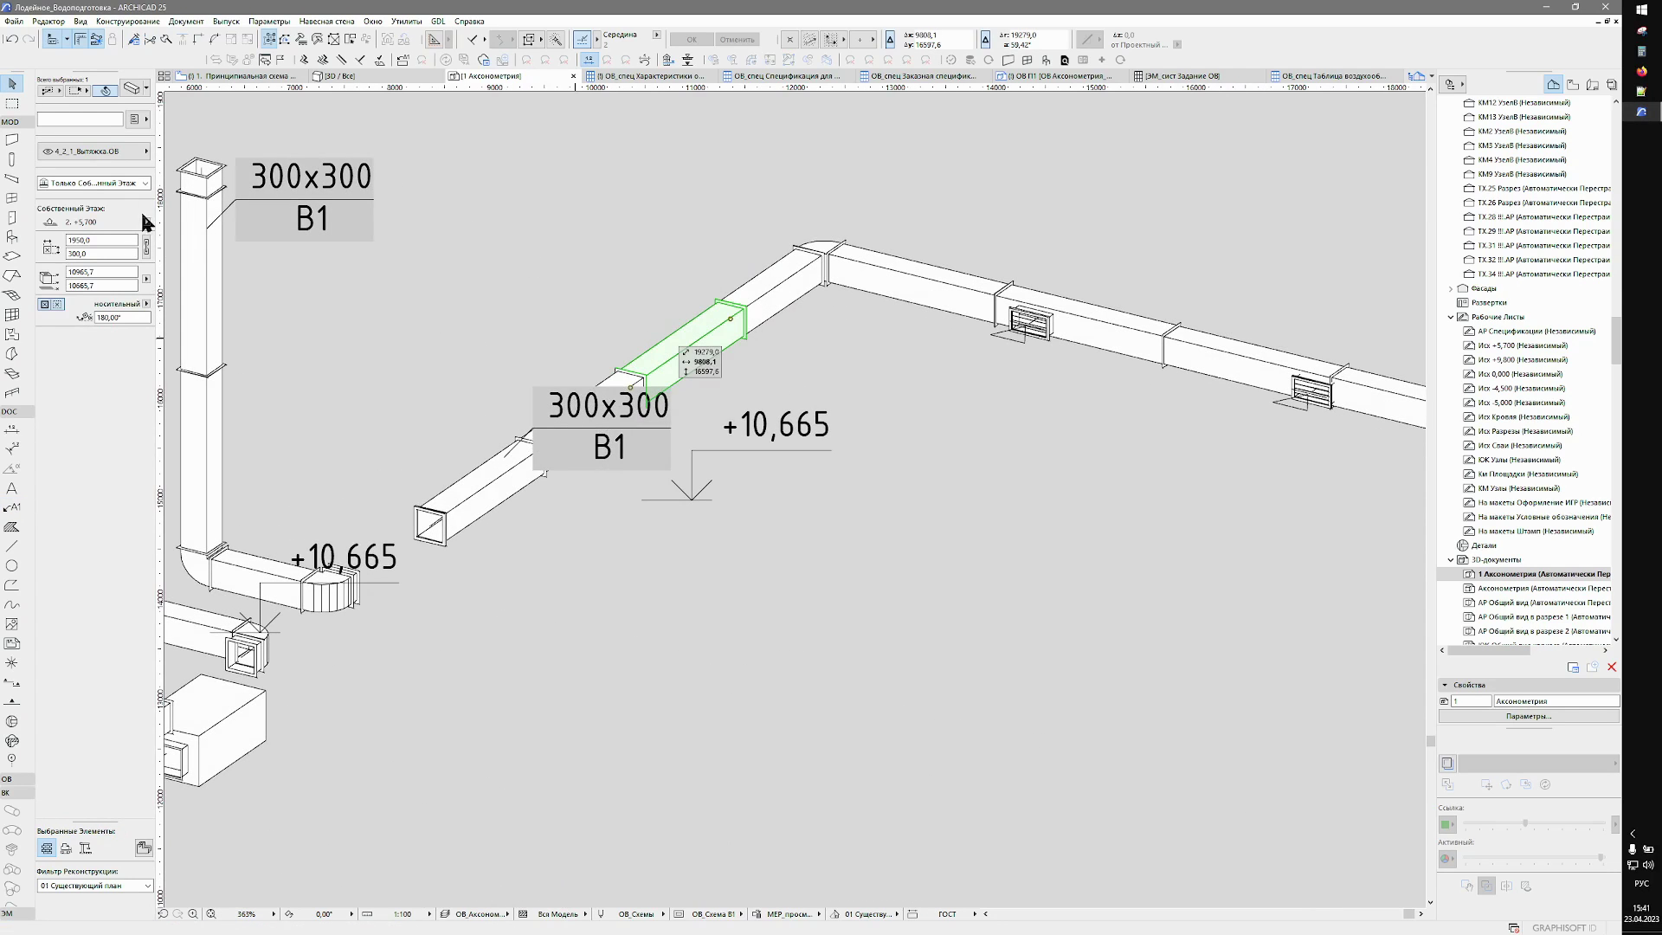
left_click(150, 121)
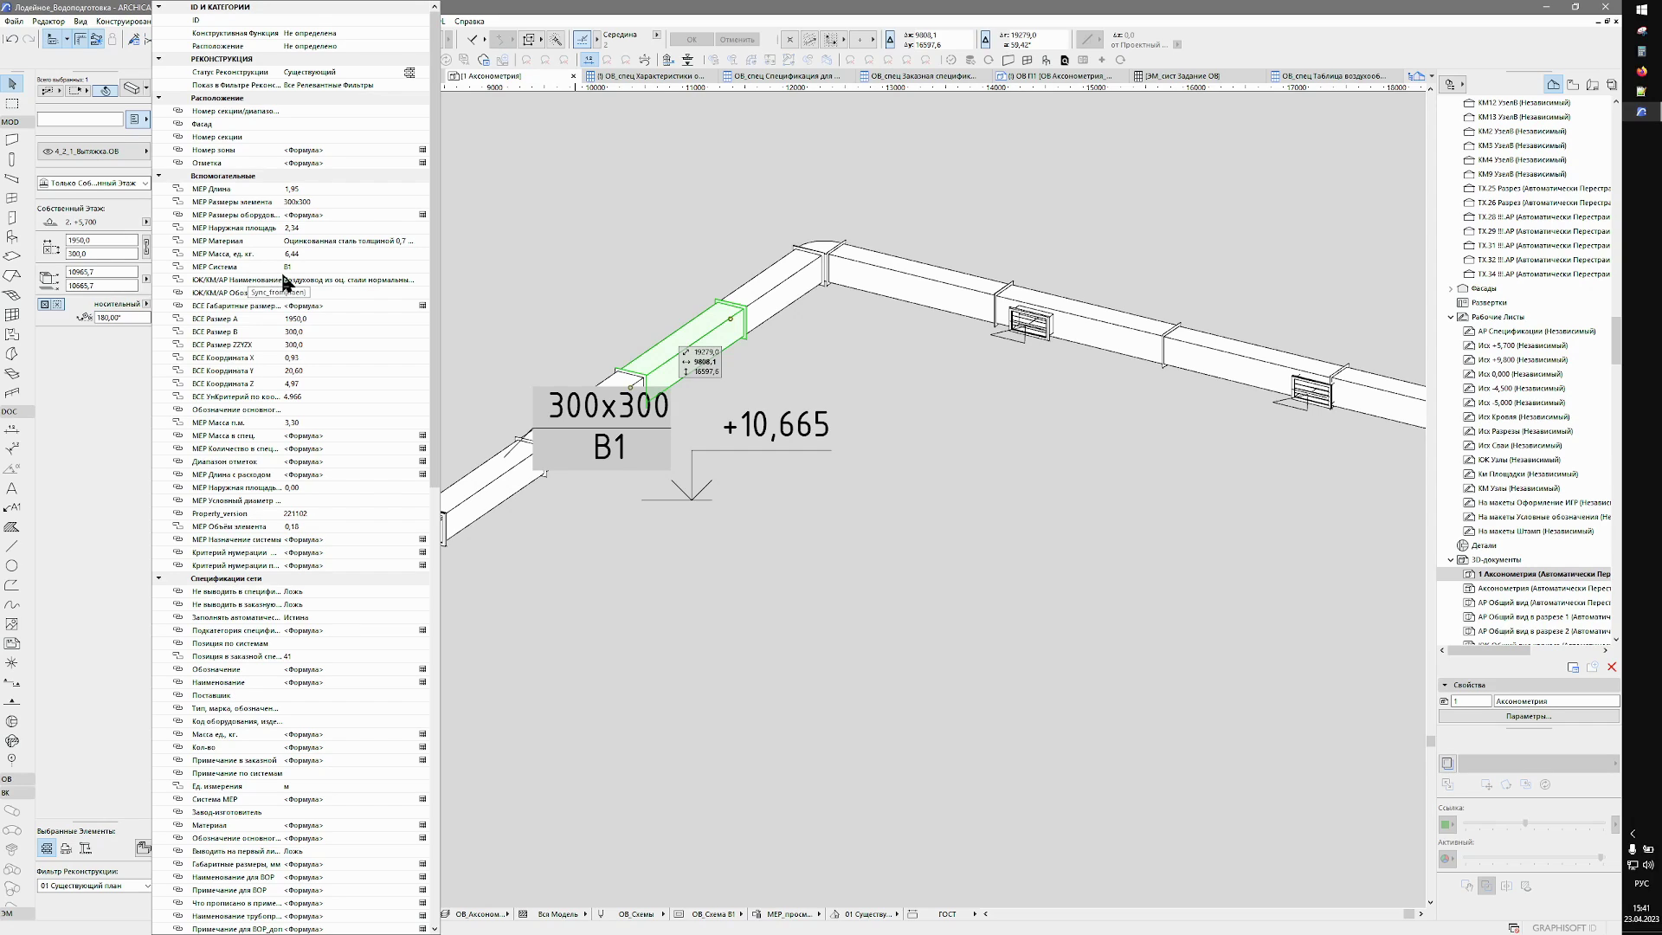
left_click(294, 280)
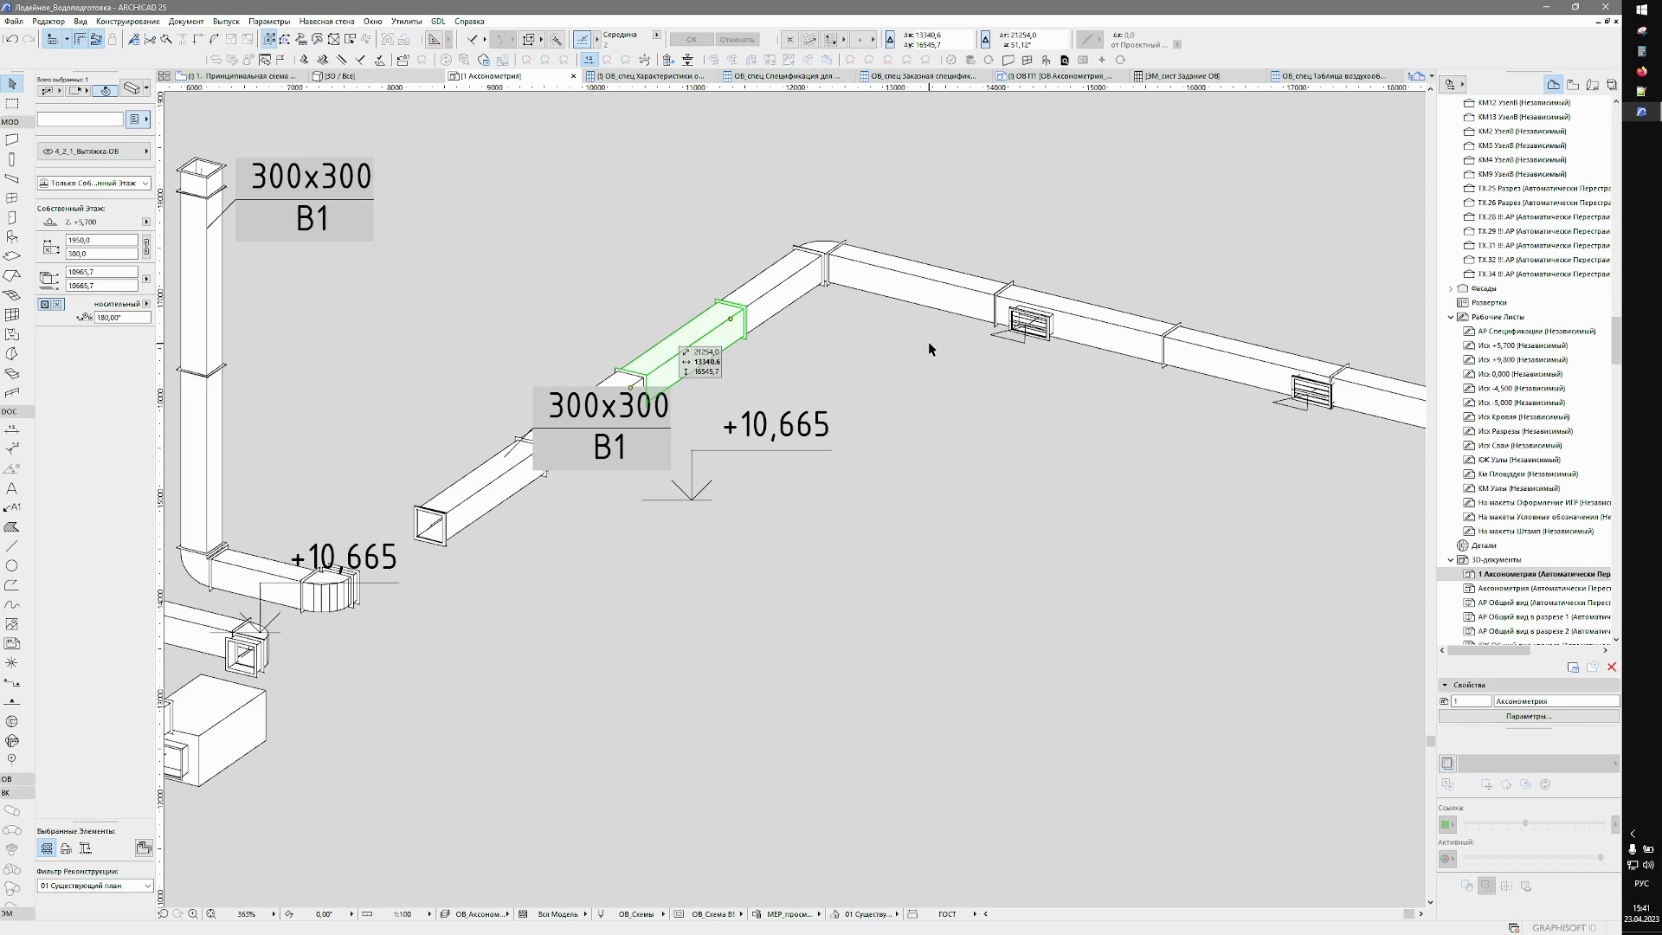
Review the grille's ЮК/КМ/АР Наименование property, then close it unchanged and deselect.
left_click(1028, 329)
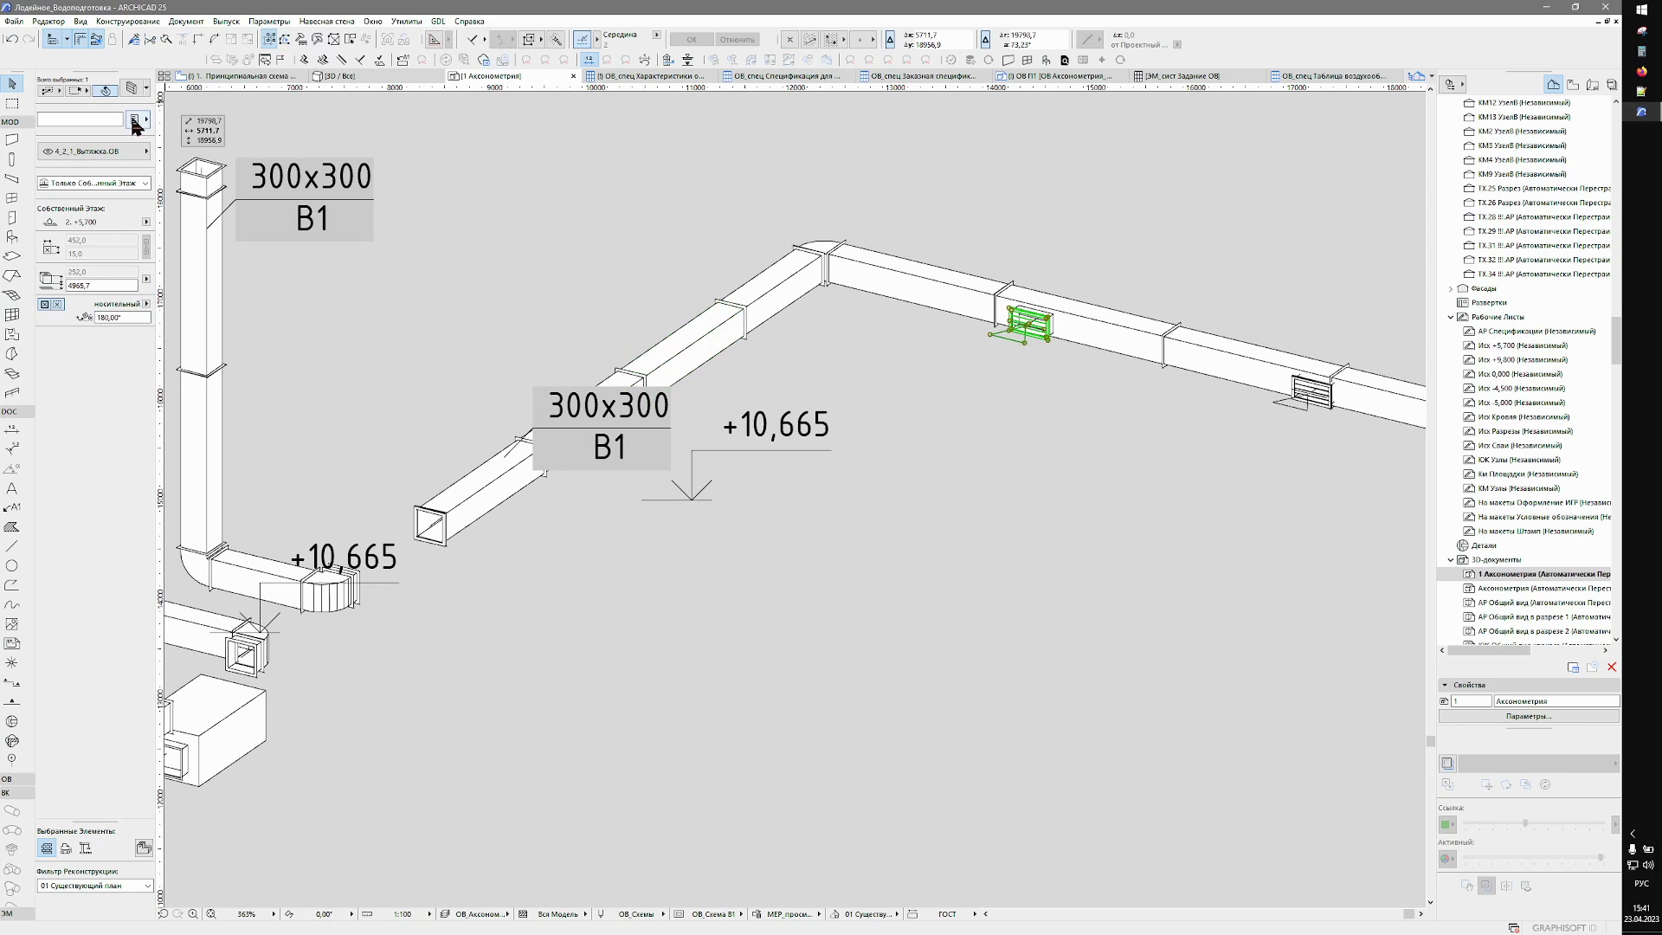
left_click(319, 279)
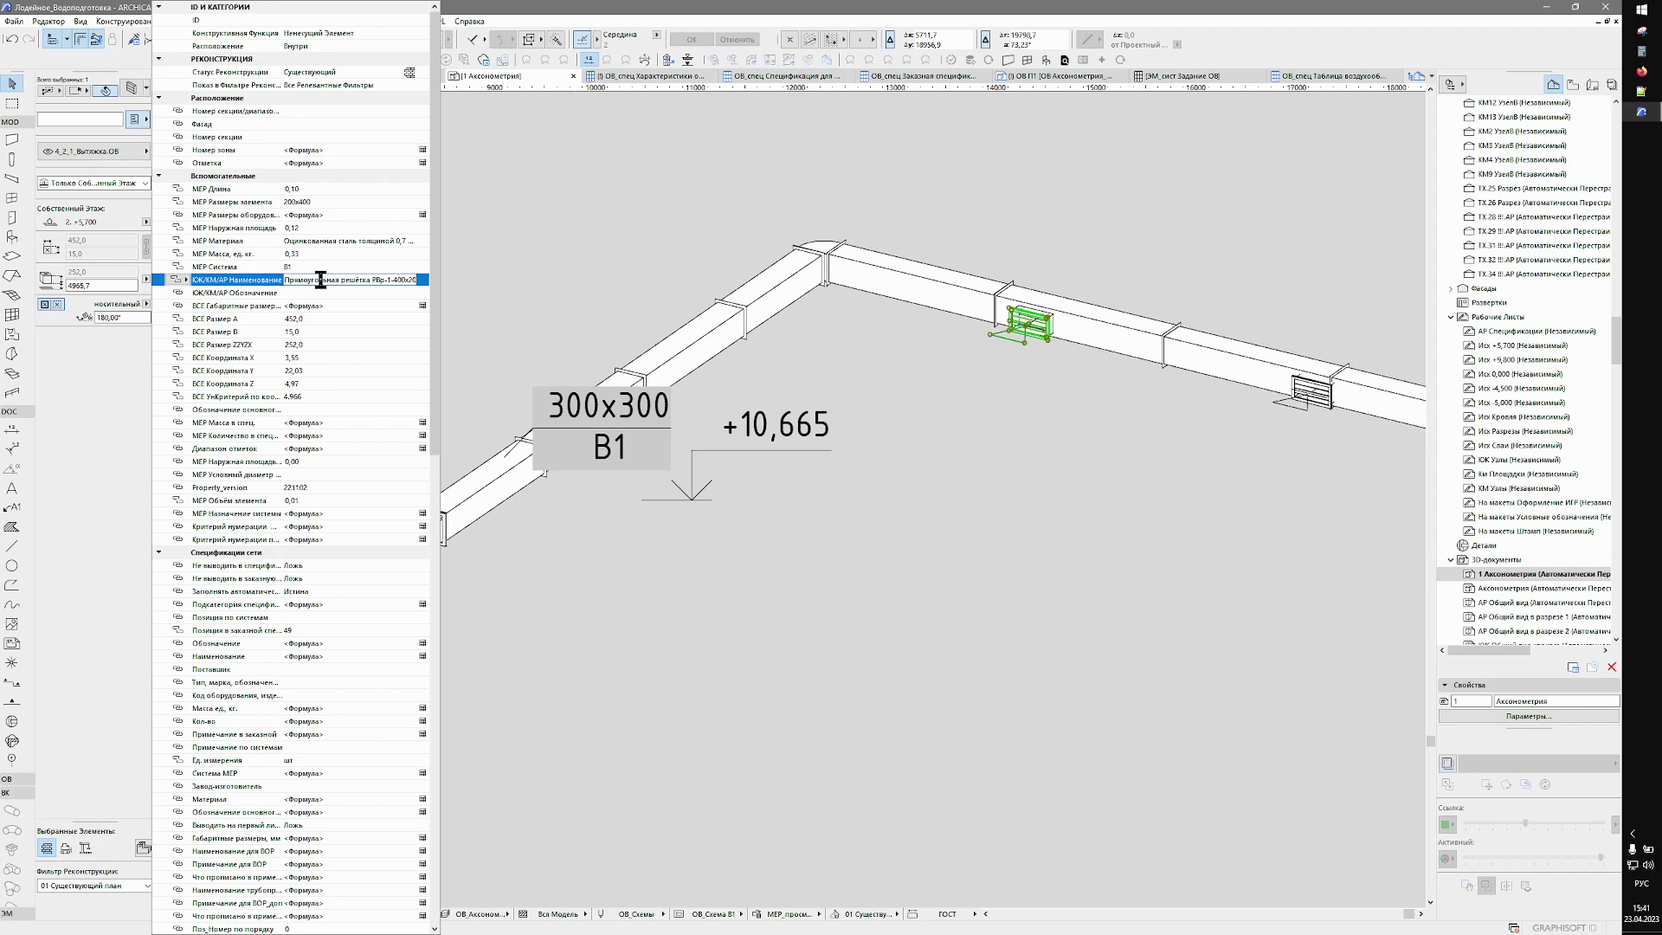
left_click_drag(313, 280, 449, 300)
key("Escape")
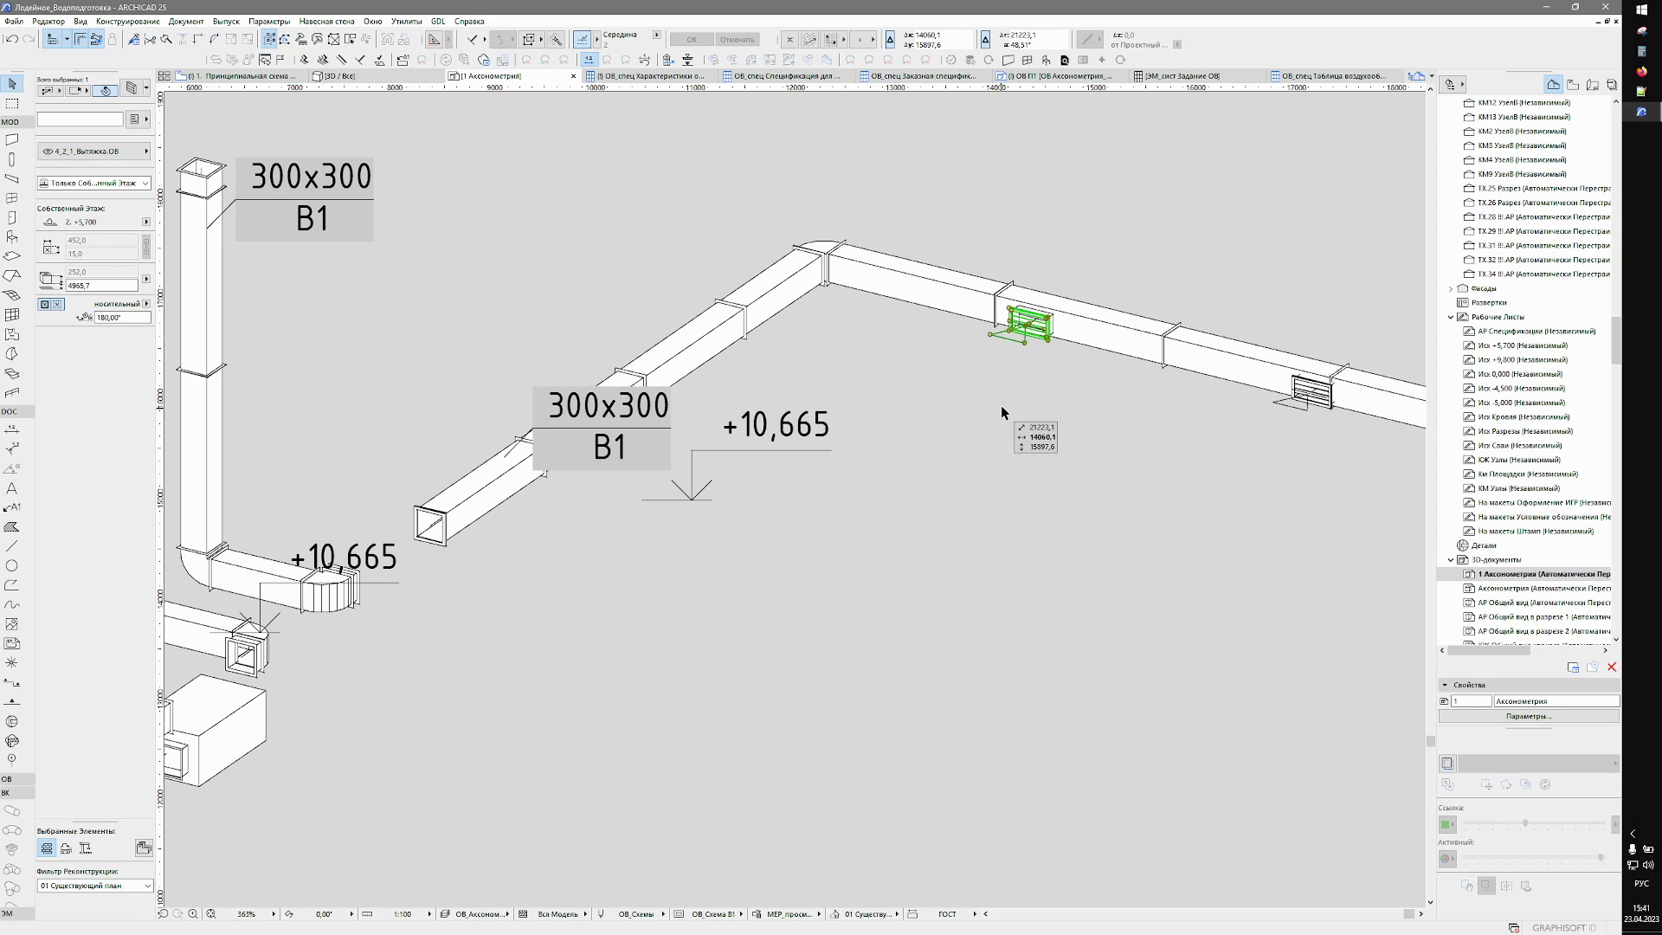
left_click(963, 189)
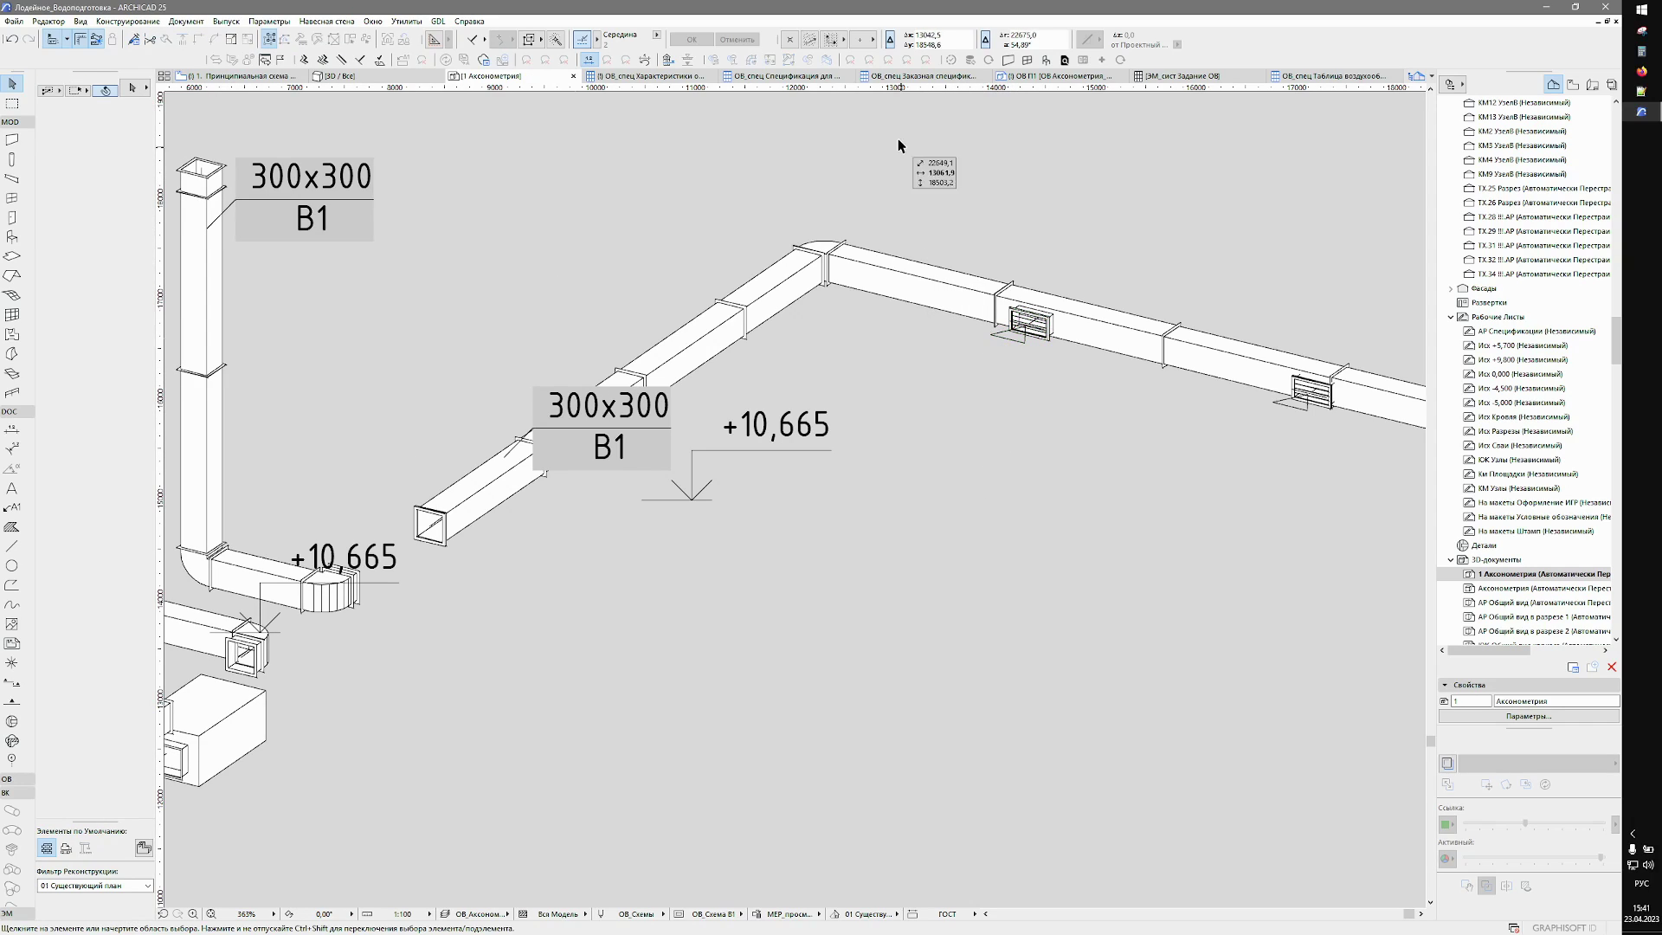
Open the ОВ_спец Спецификация для ВОР schedule and scroll down to duct installation rows 36–40.
left_click(803, 87)
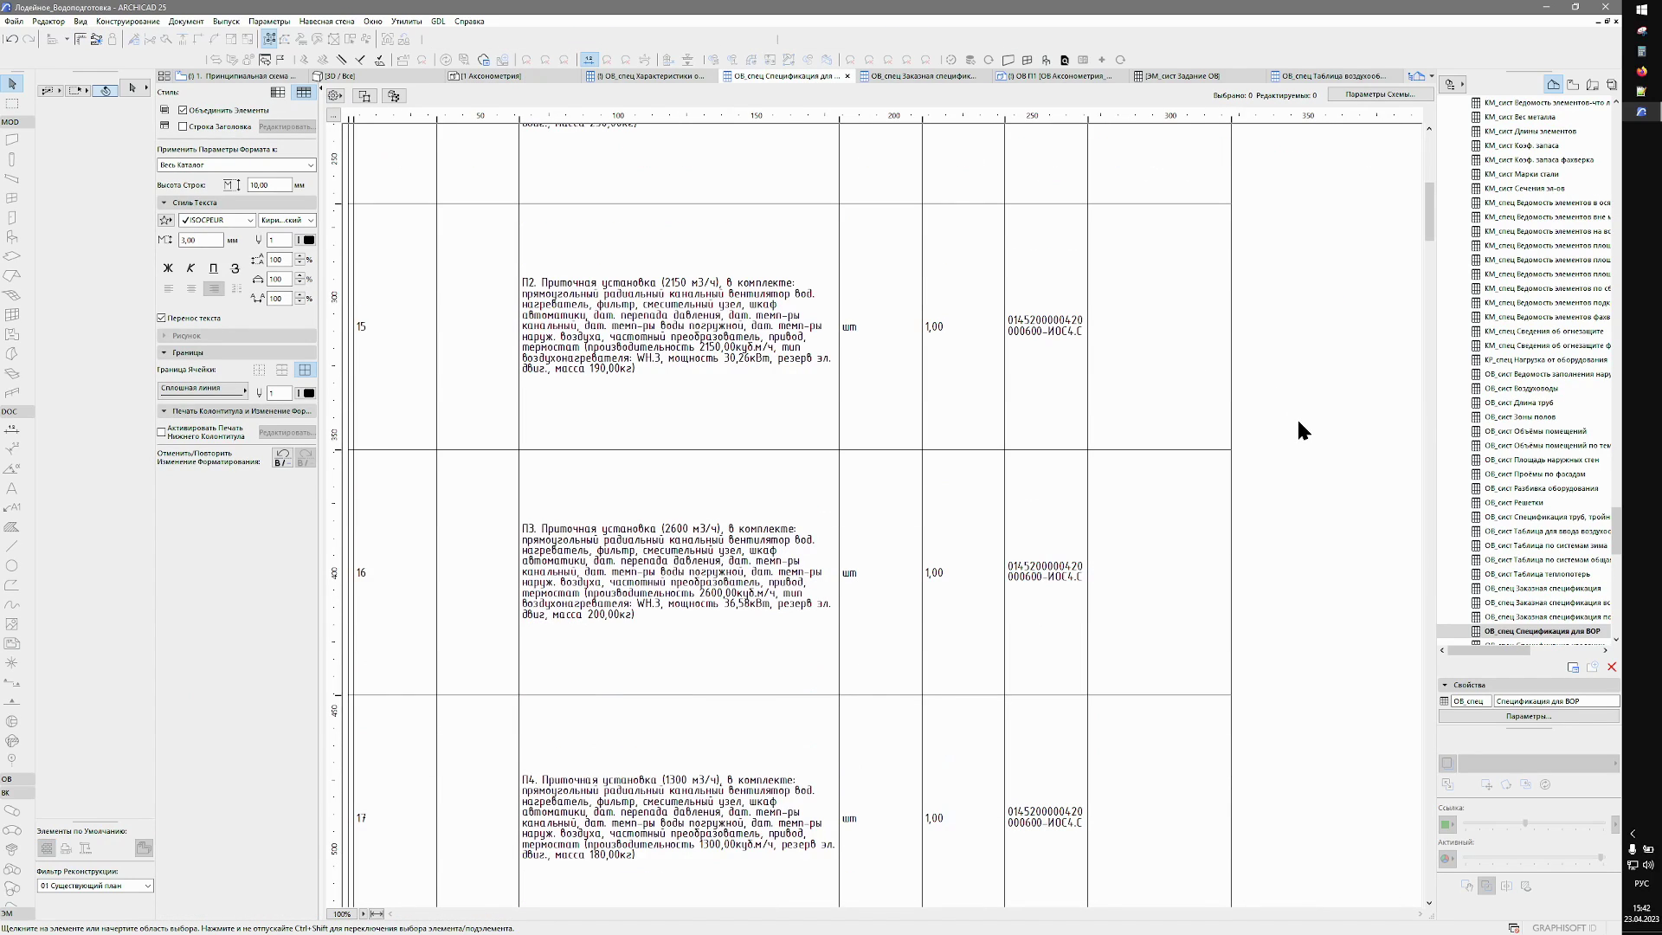
scroll(1091, 467, "up", 5)
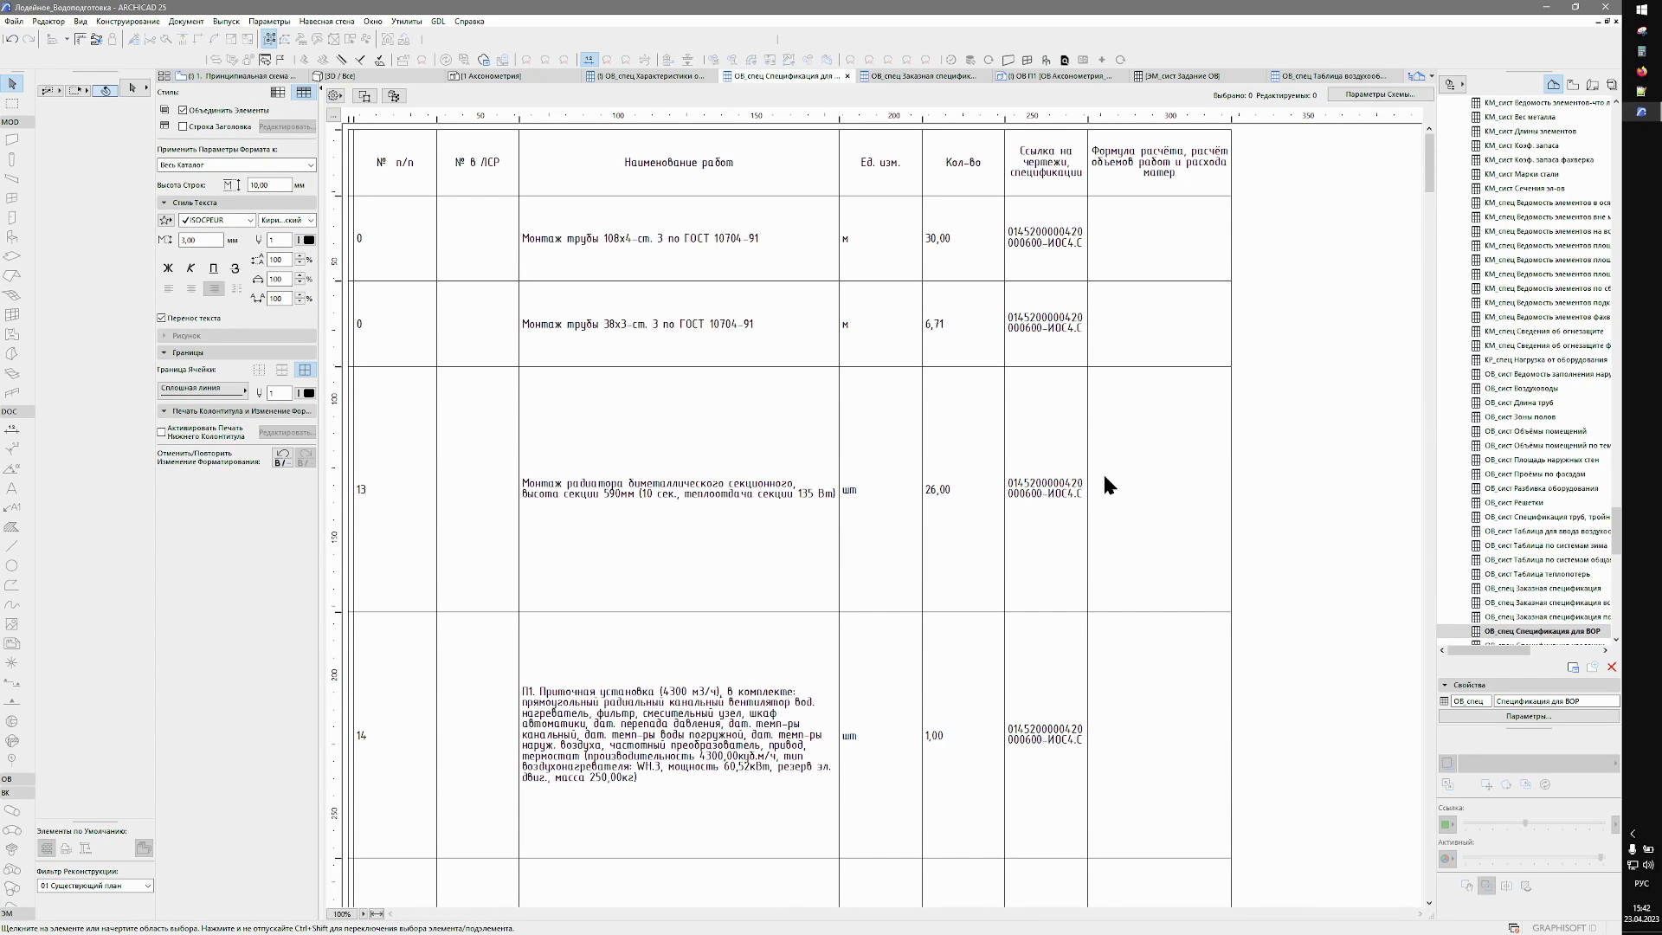
scroll(1108, 485, "down", 3)
scroll(1109, 486, "down", 5)
scroll(1104, 484, "down", 5)
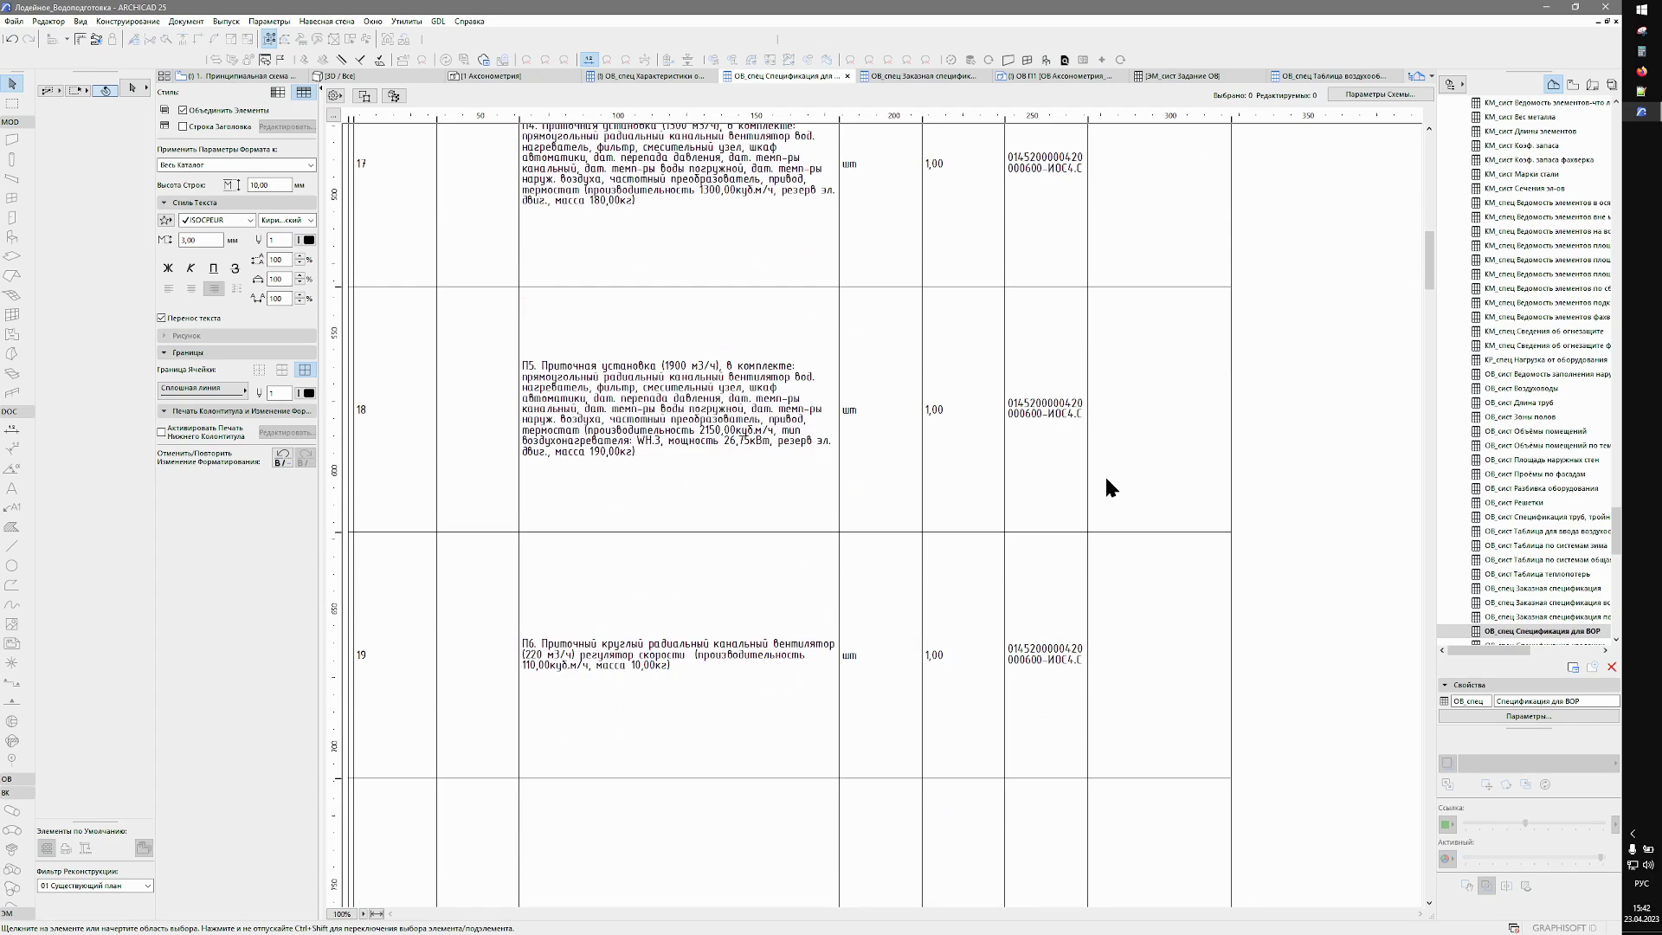
scroll(1107, 485, "down", 5)
scroll(1112, 487, "down", 3)
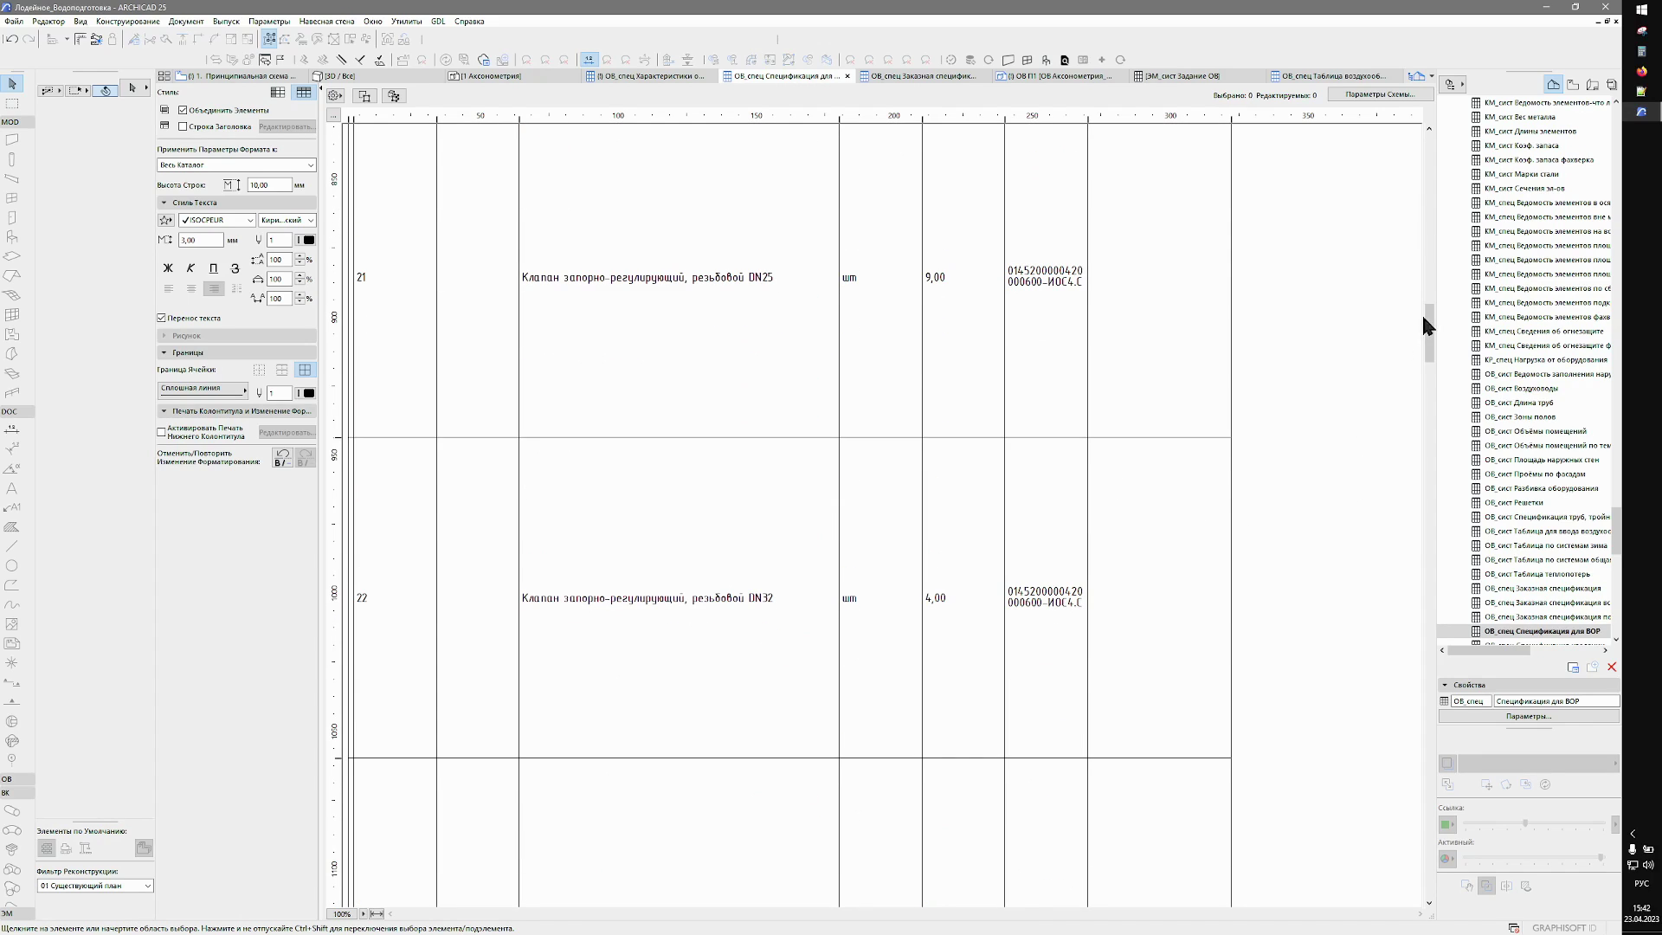
left_click_drag(1436, 382, 1445, 561)
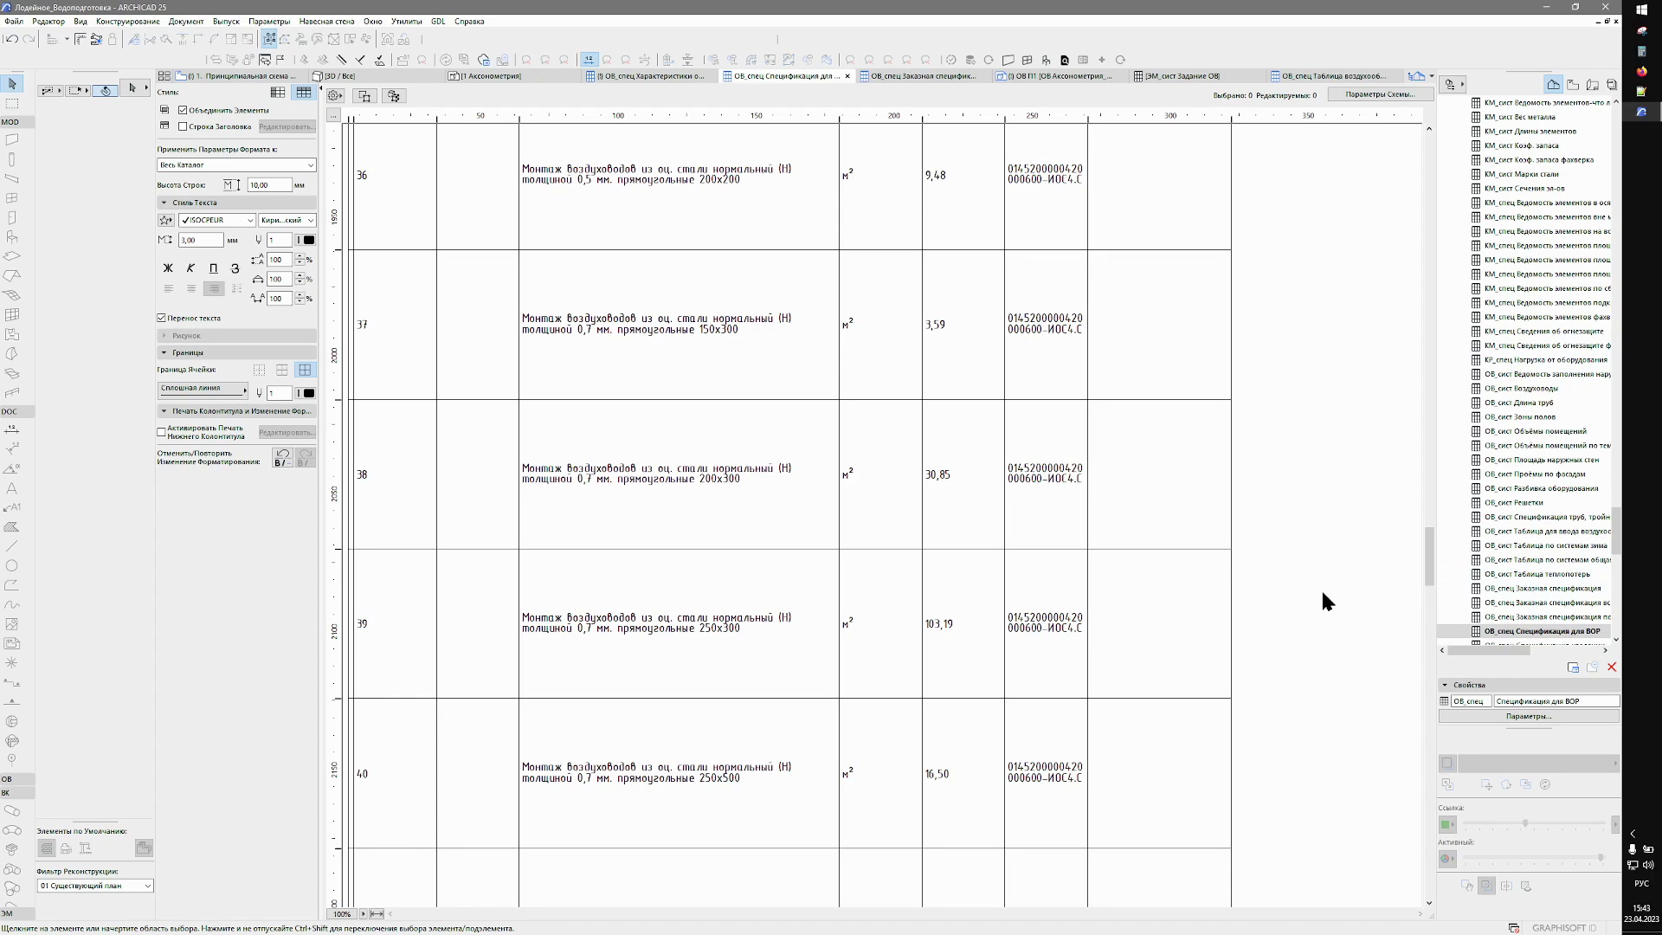
Open the ОВ_спец Заказная спецификация schedule and scroll to rows 28–61 of pipes, ducts and grilles.
left_click(920, 79)
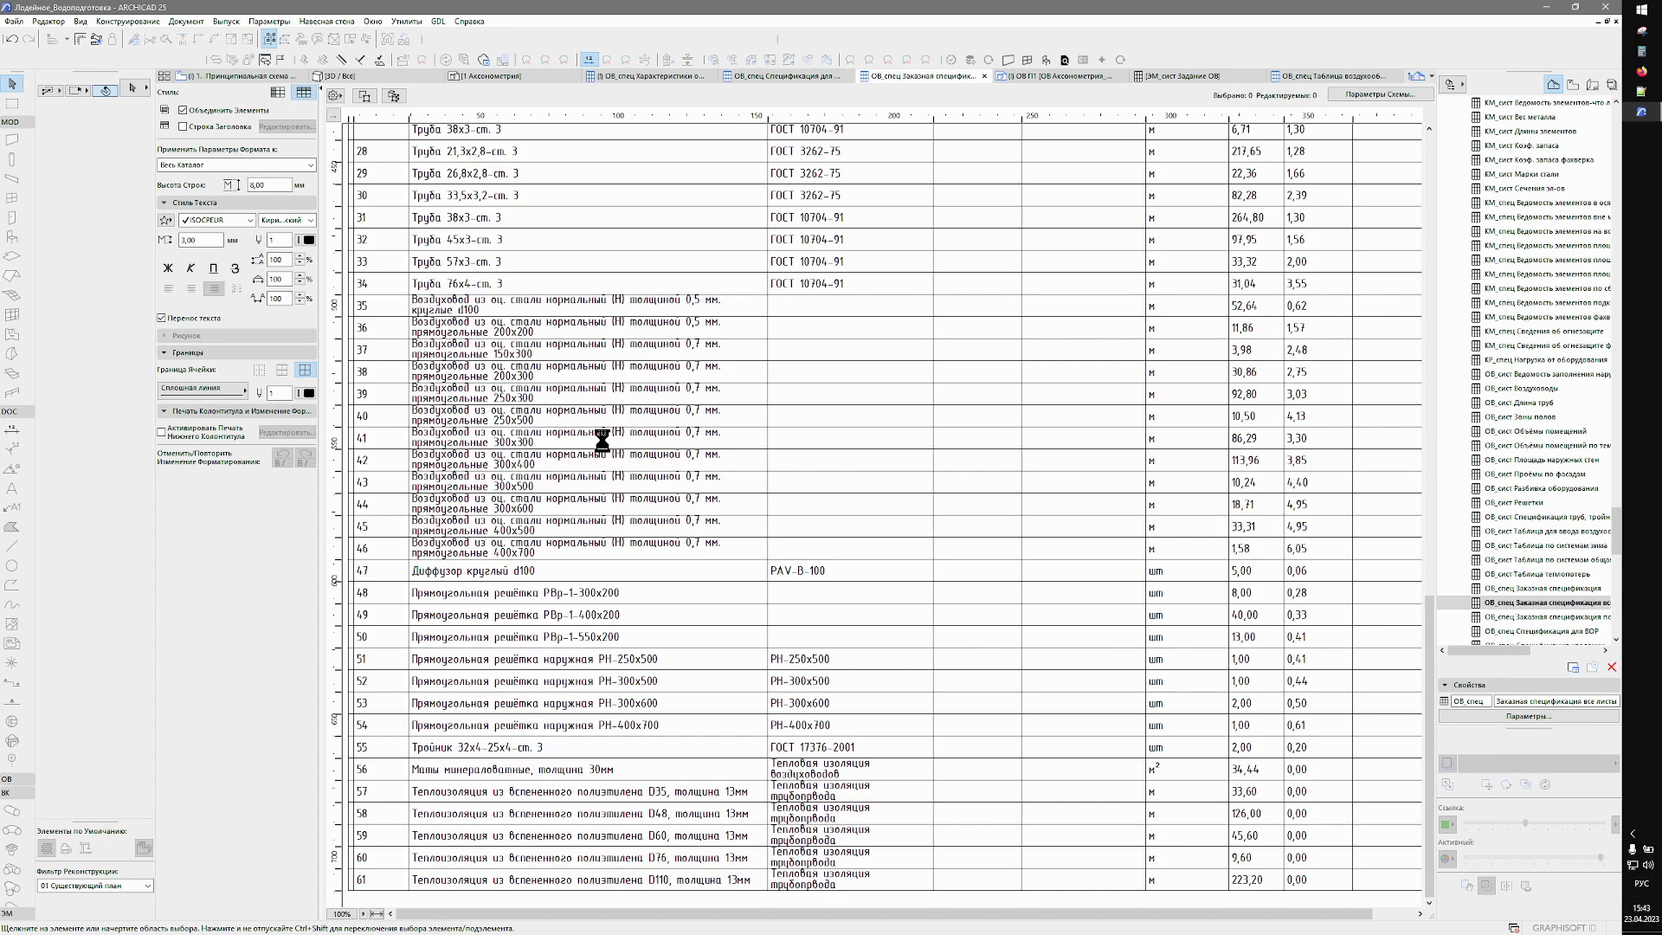
scroll(607, 448, "up", 10)
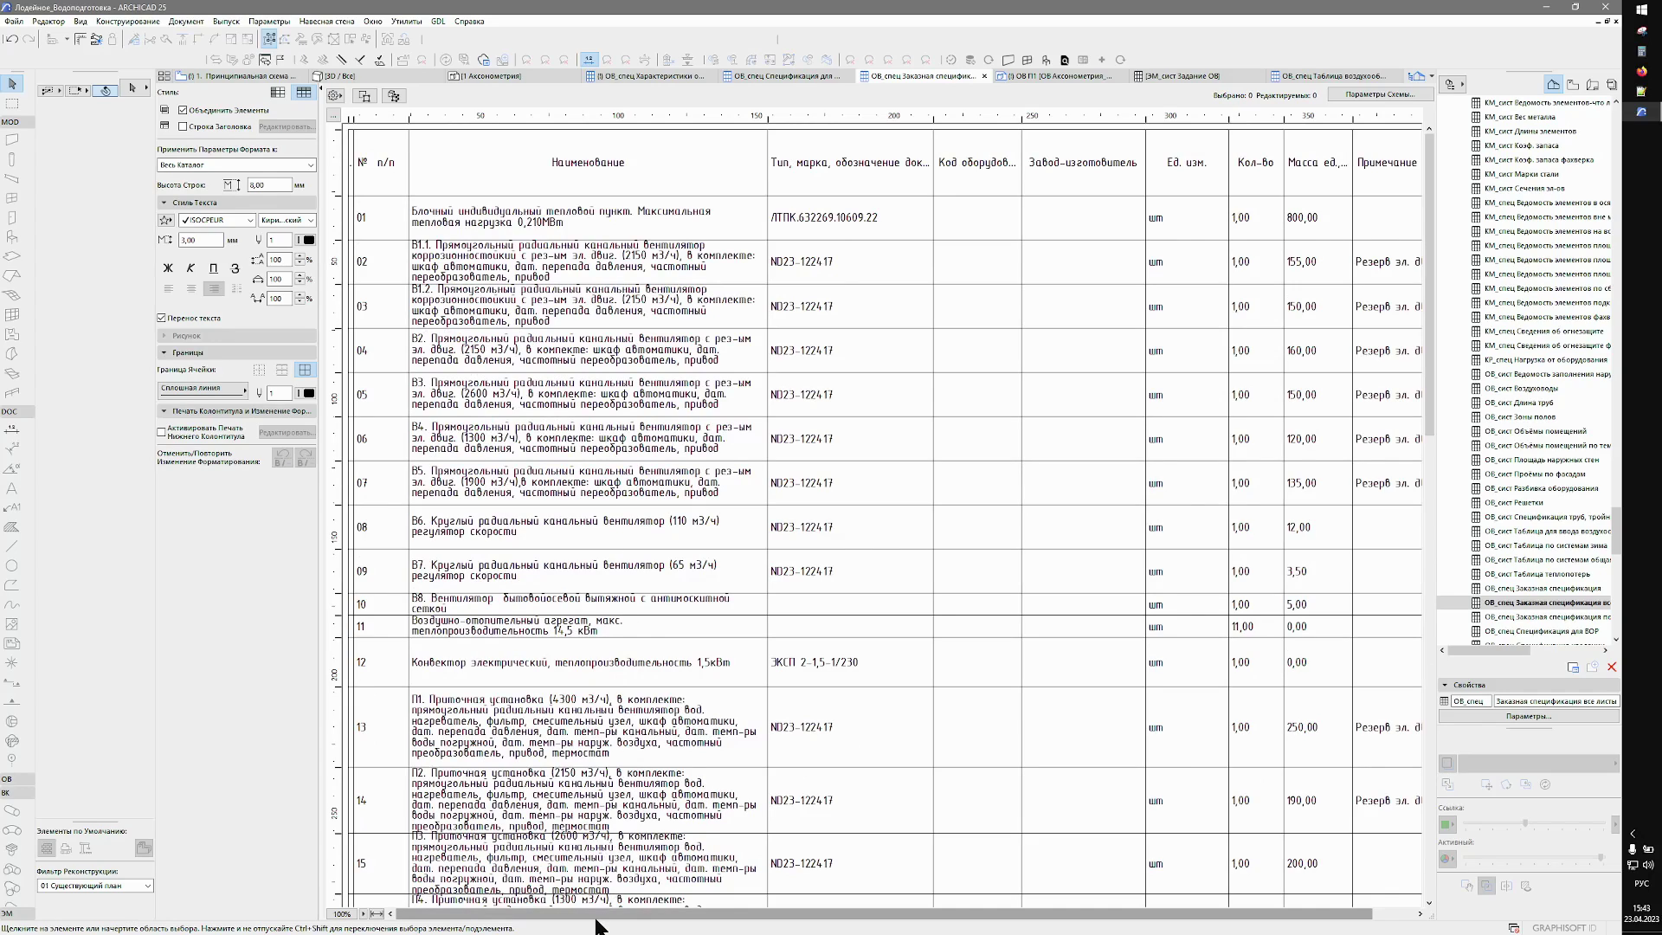
left_click_drag(602, 925, 752, 925)
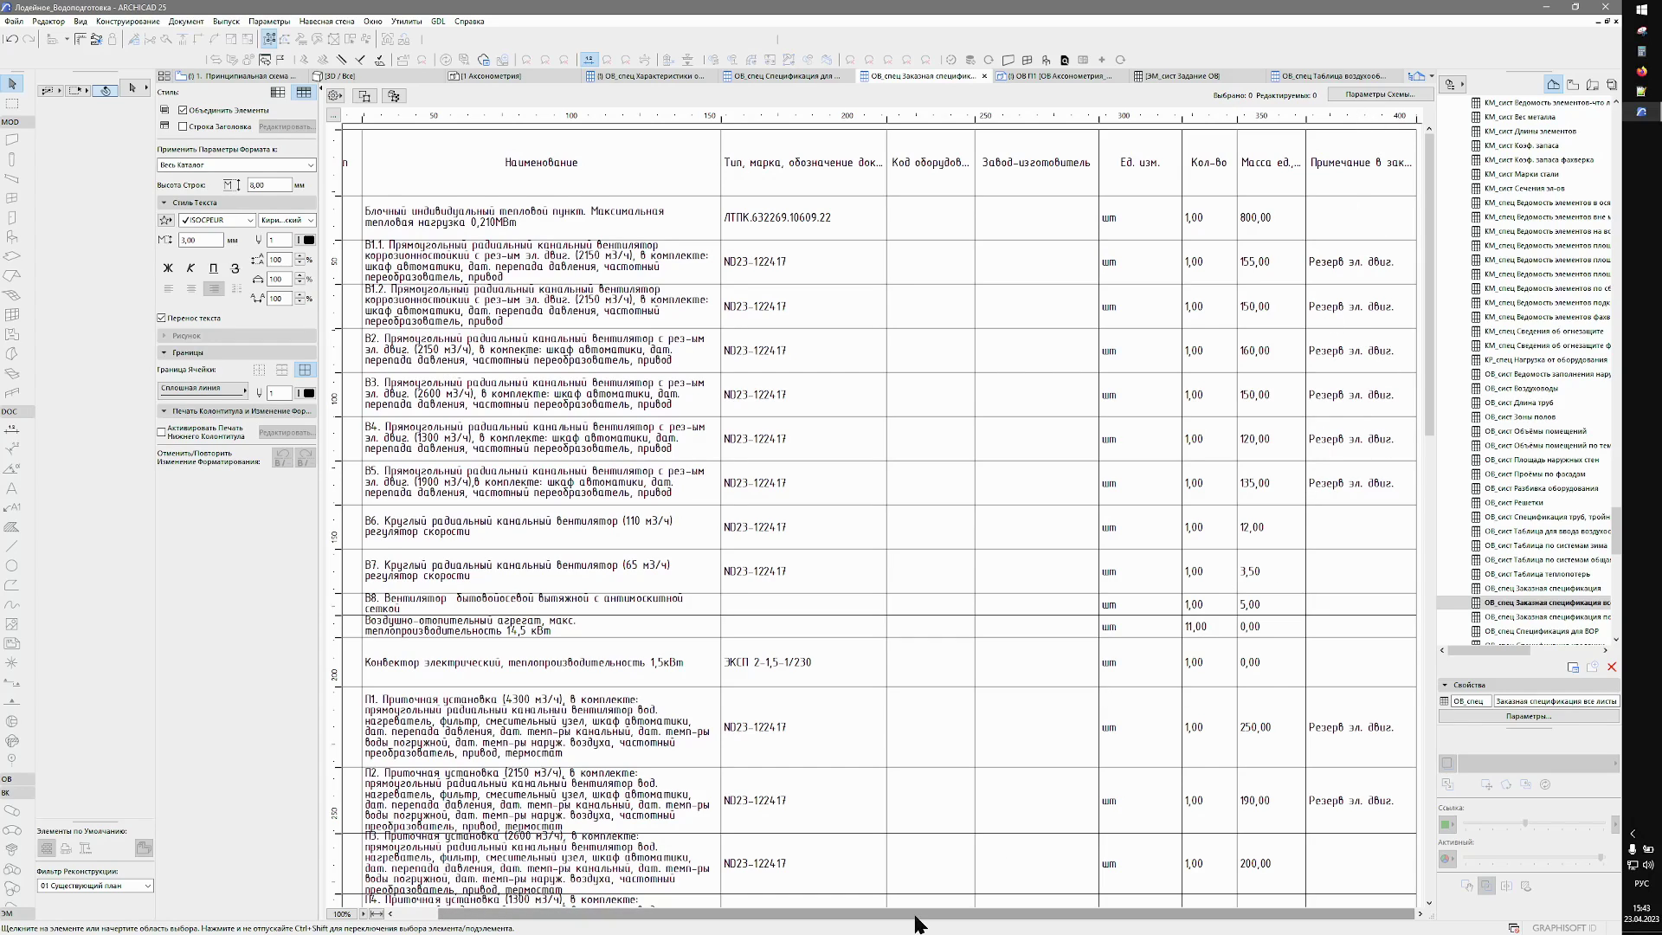
left_click_drag(814, 925, 762, 927)
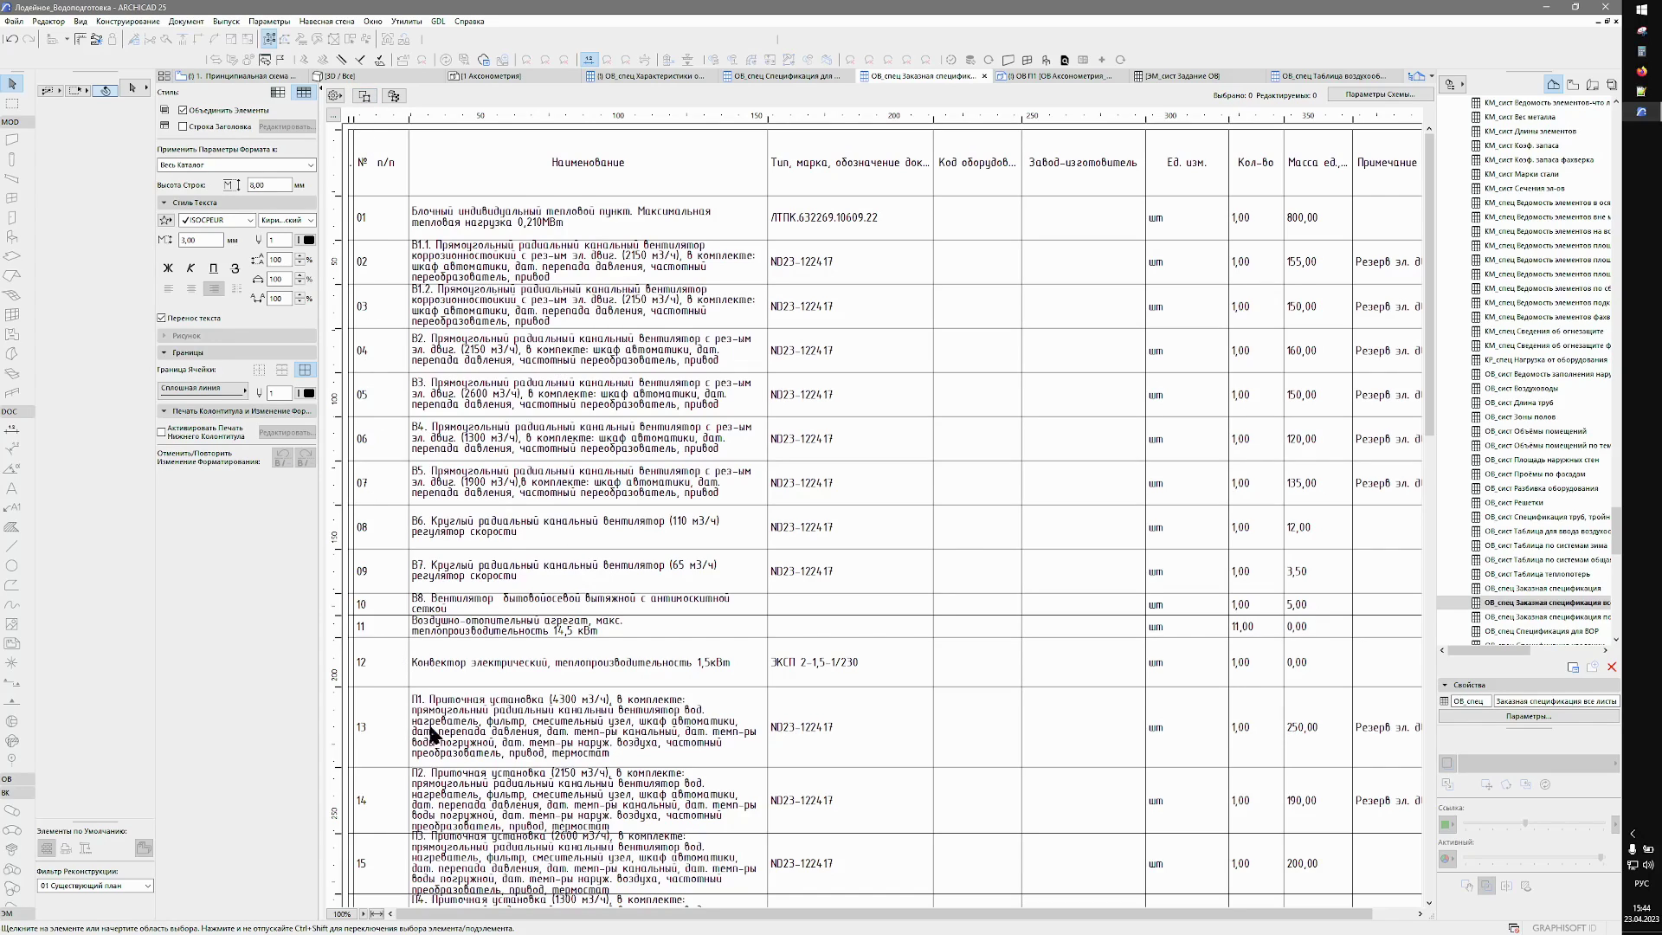
scroll(530, 703, "down", 8)
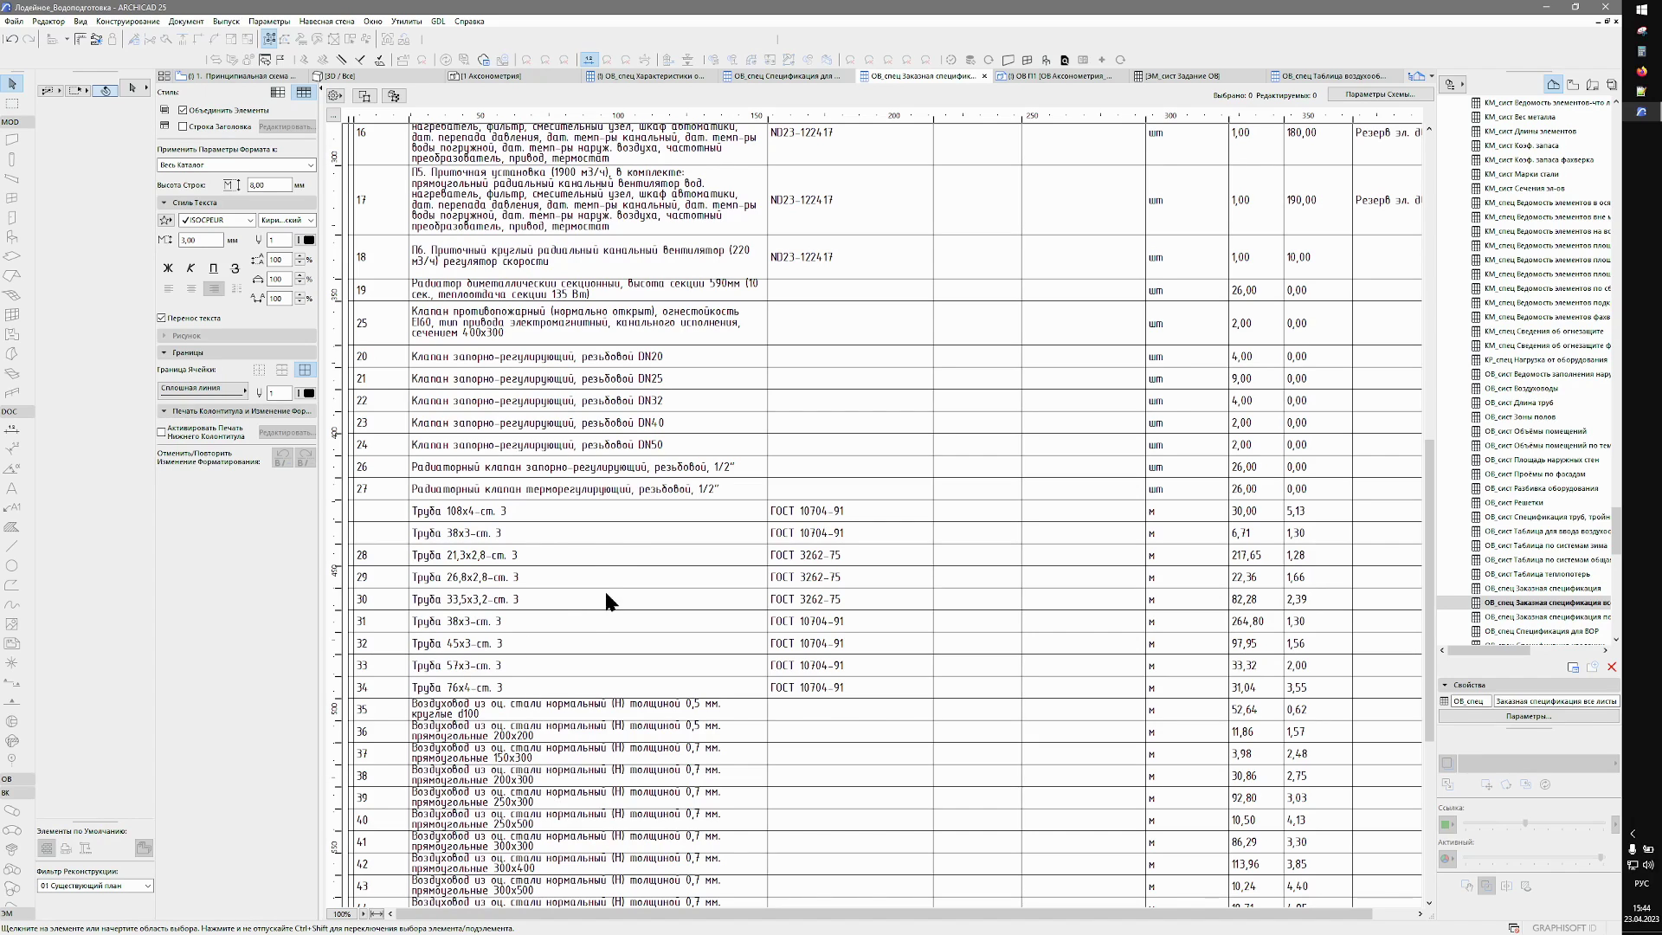
scroll(635, 552, "down", 5)
scroll(634, 551, "down", 1)
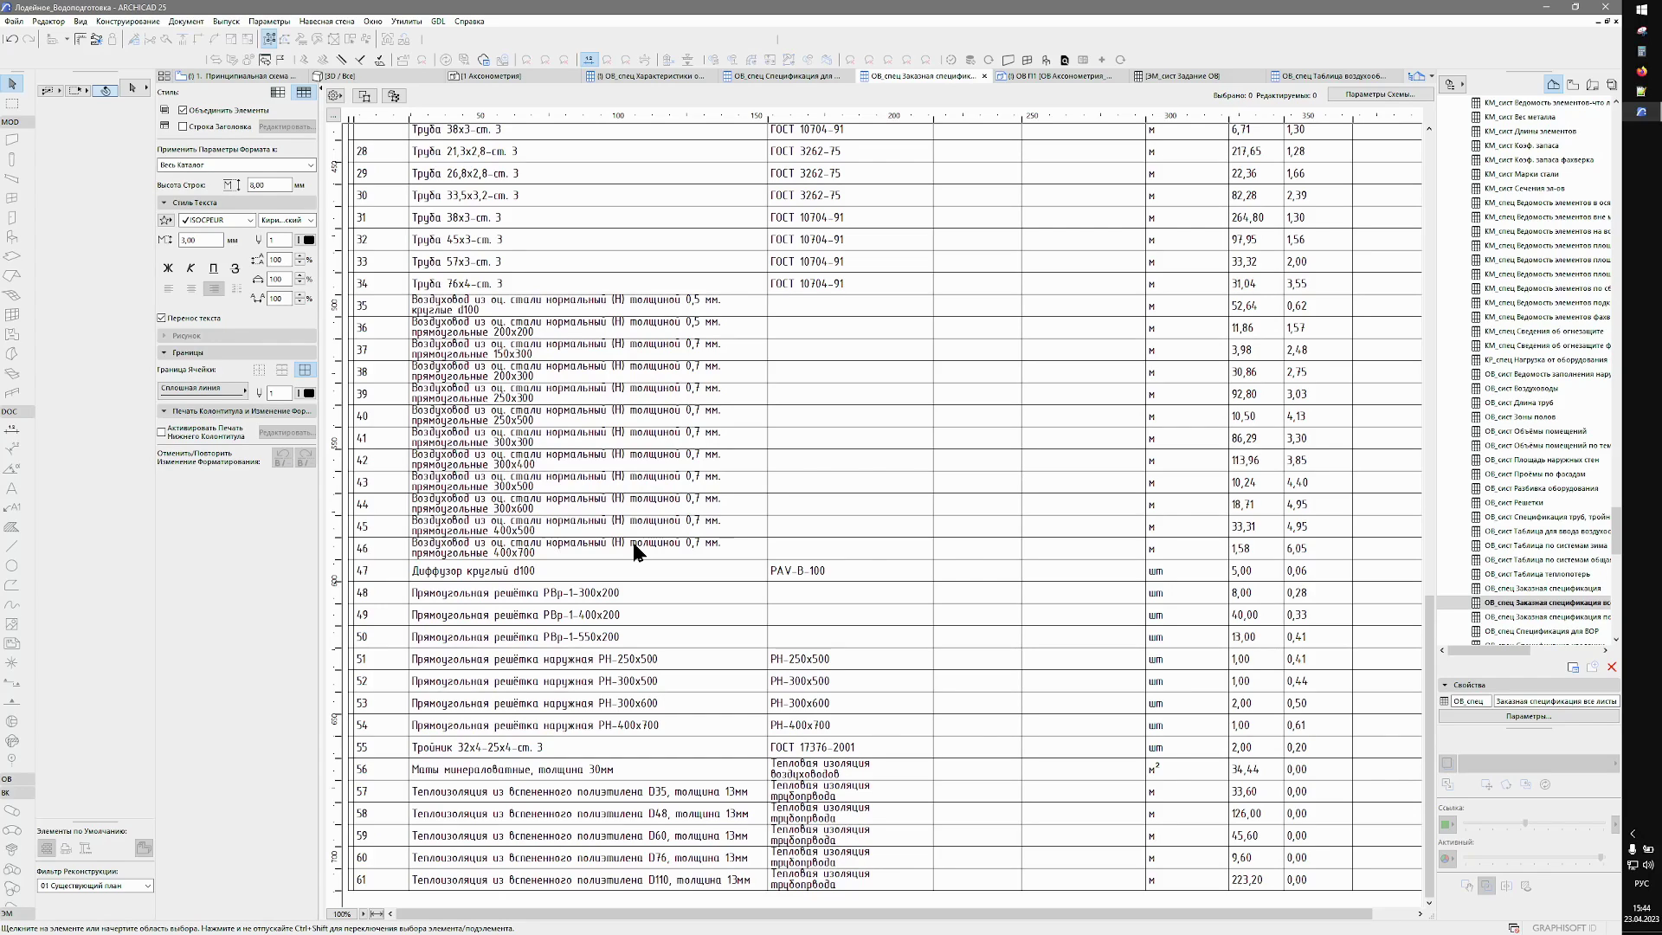
Switch to the 3D / Все view and zoom in on the large brown main pipe and valves.
left_click(364, 77)
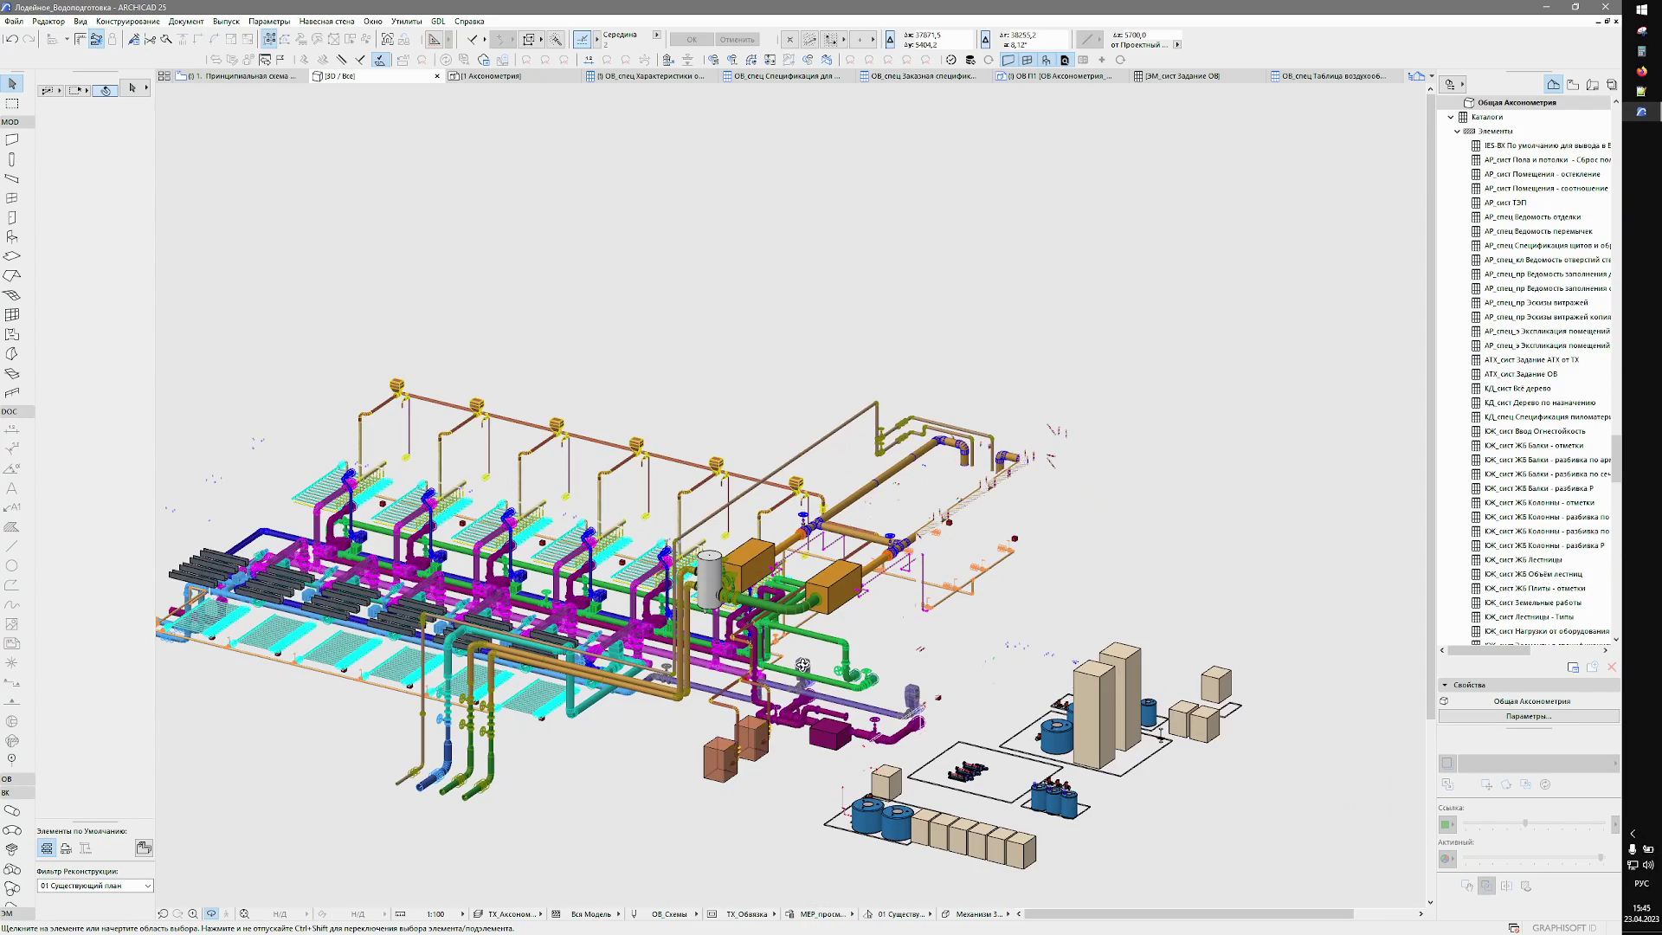
scroll(715, 518, "up", 2)
scroll(715, 519, "up", 1)
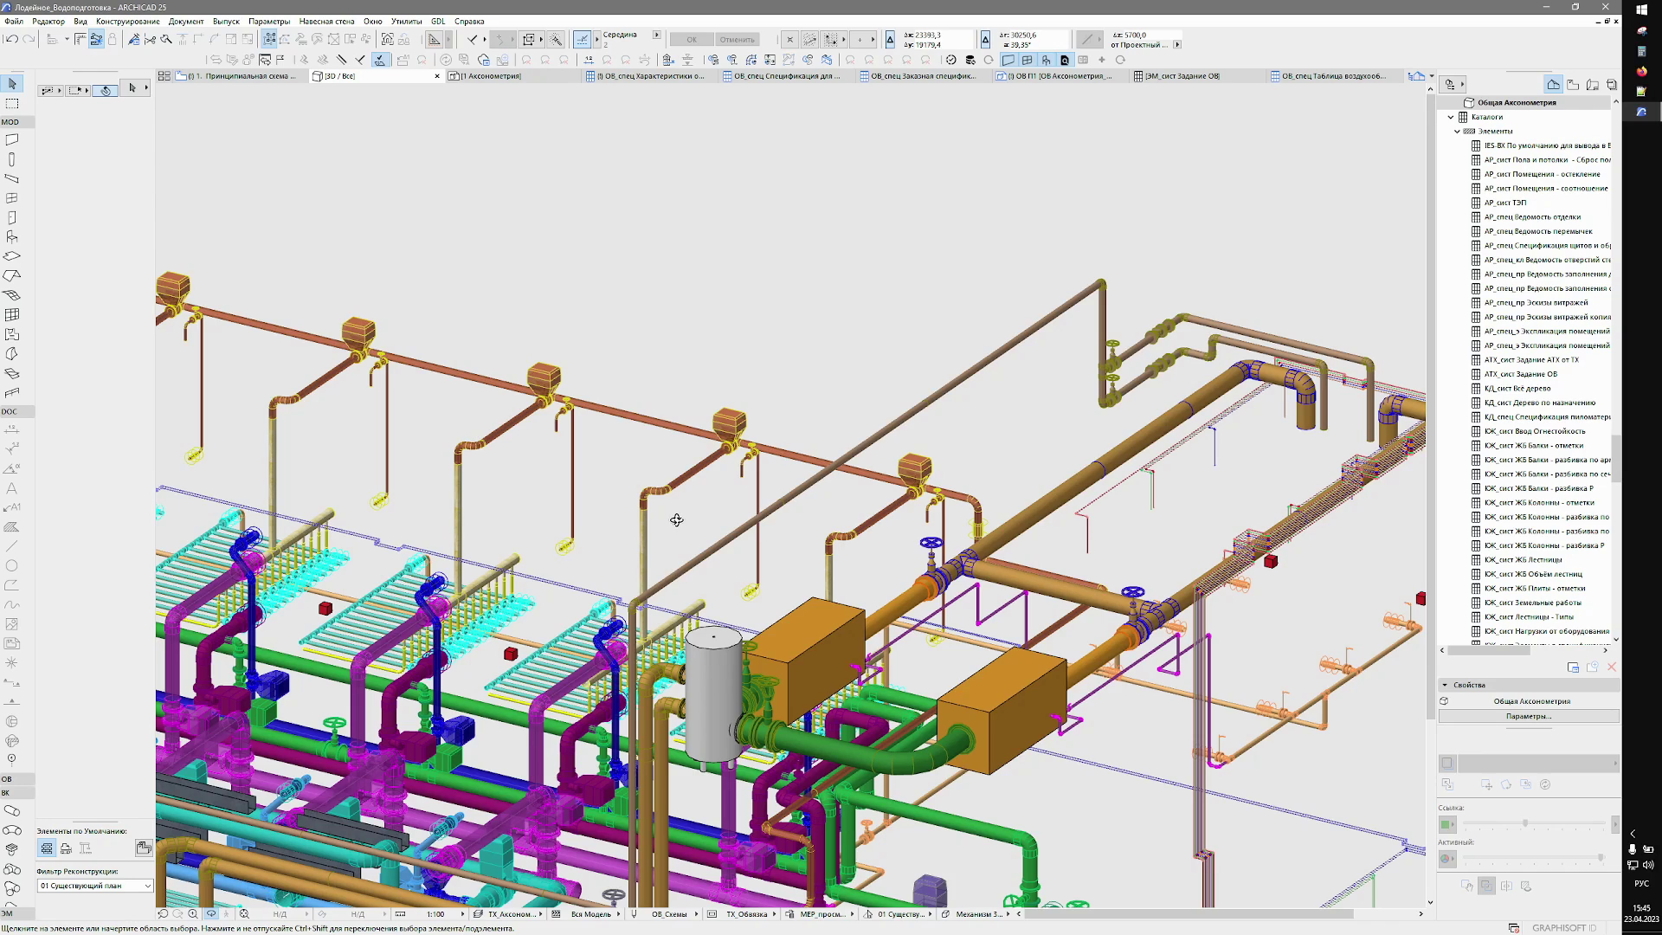
scroll(1212, 520, "up", 2)
scroll(1039, 519, "up", 2)
scroll(892, 505, "up", 3)
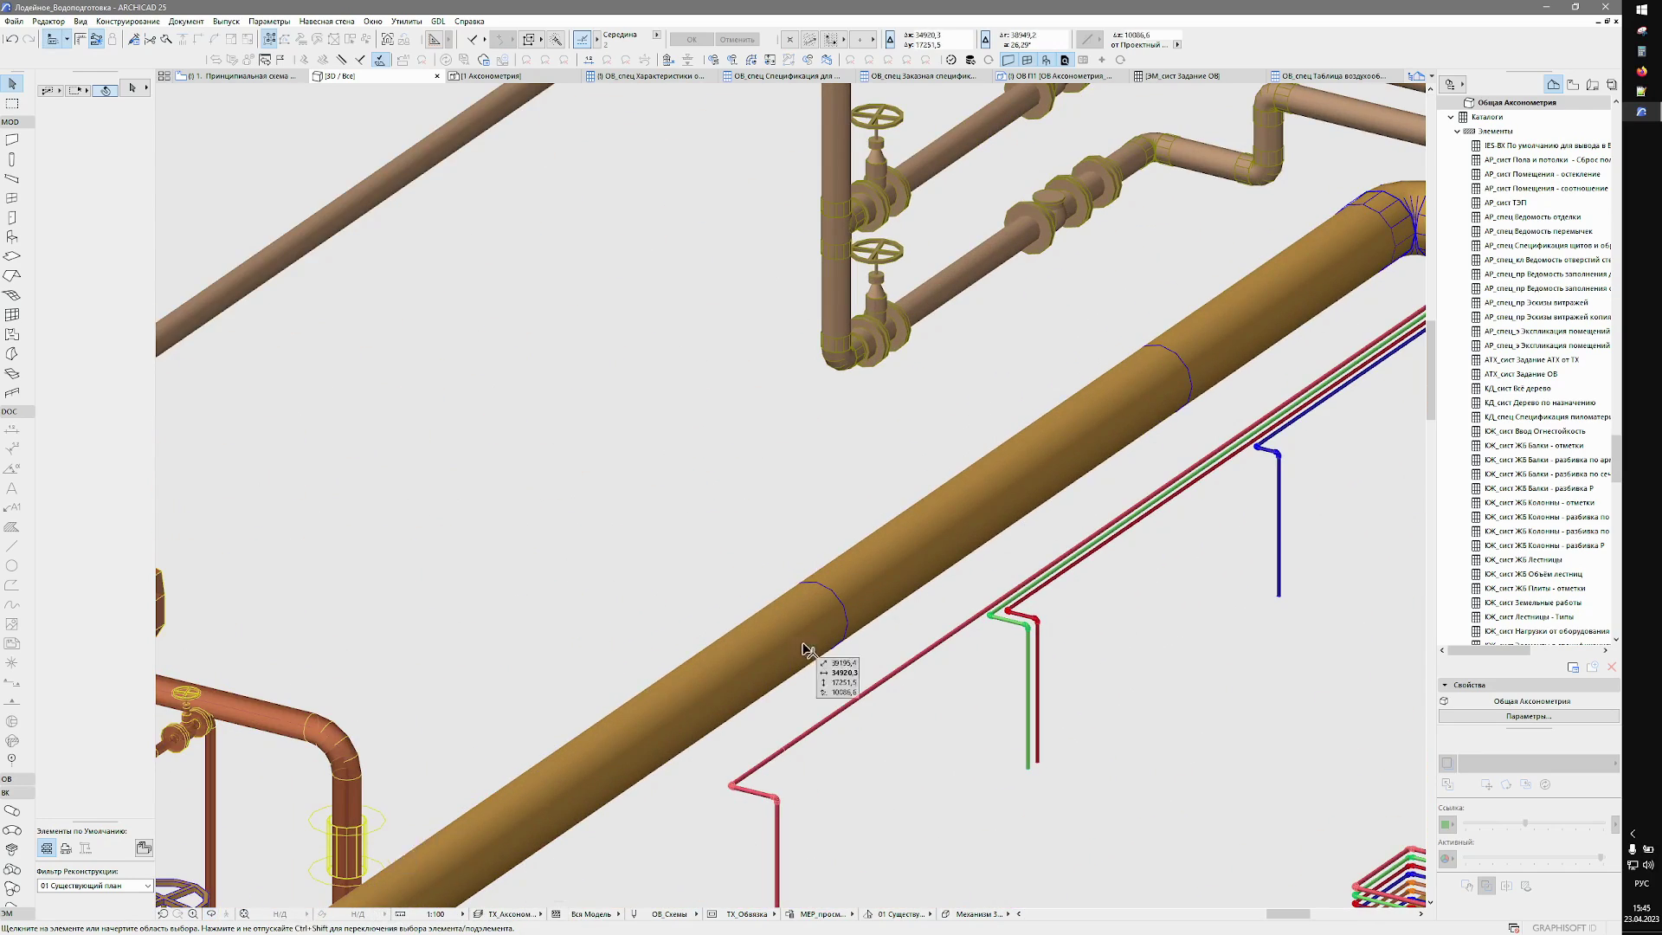
Inspect the B1 (PVC) system's fill pattern in MEP Systems and cancel without changes.
left_click(714, 59)
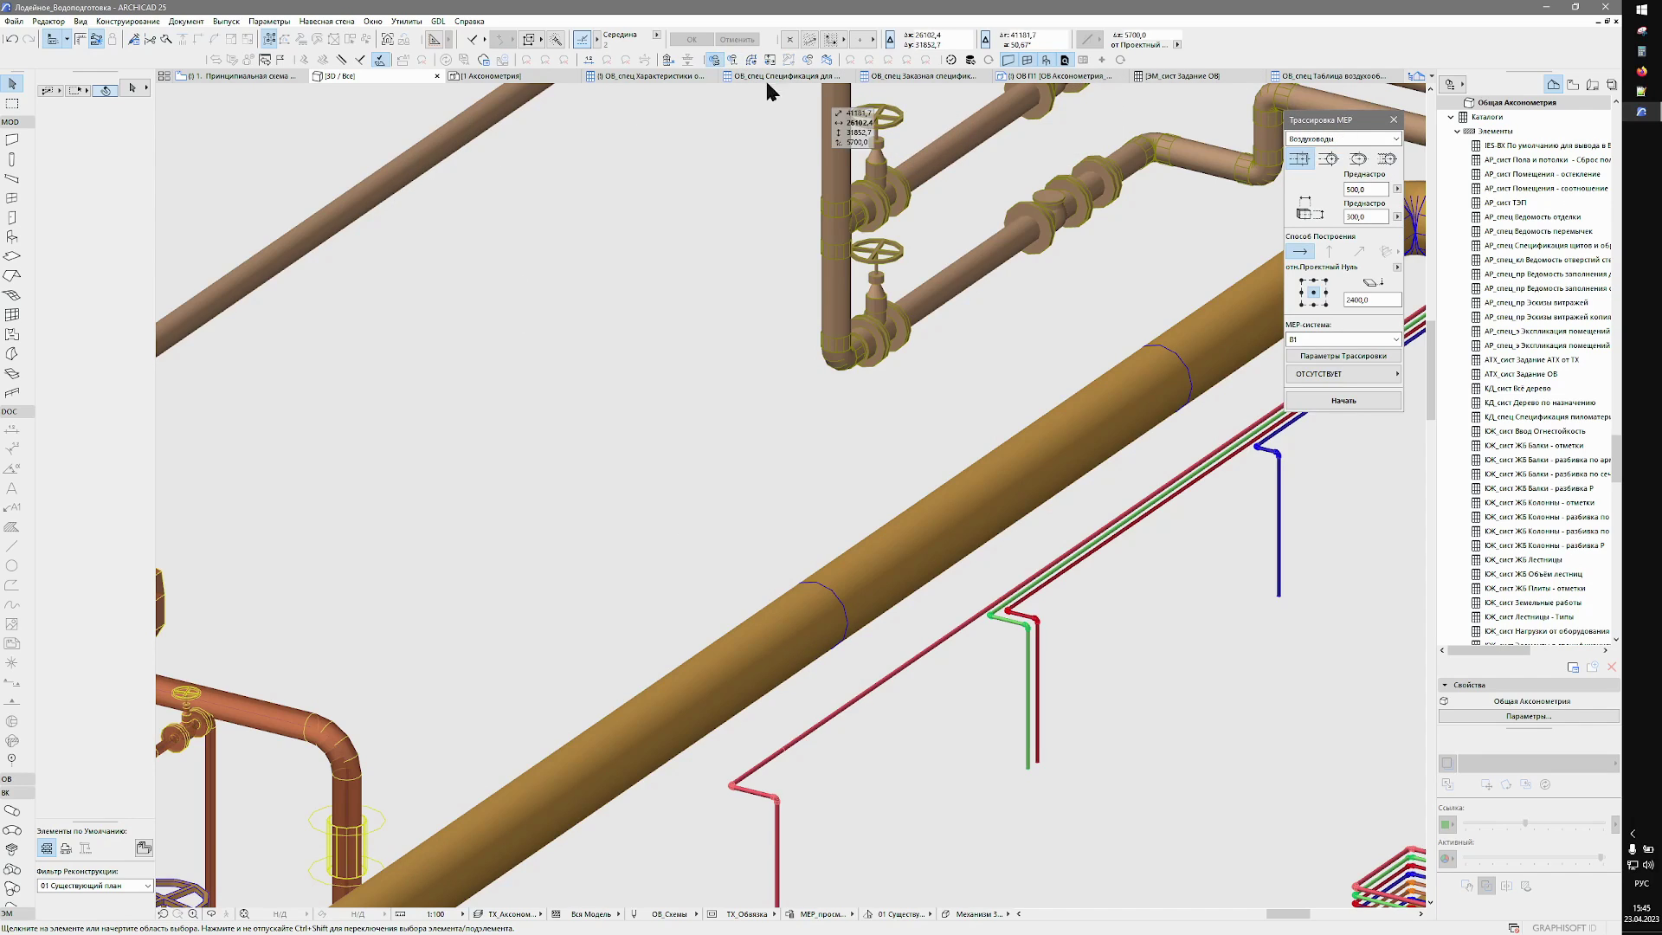
left_click(805, 59)
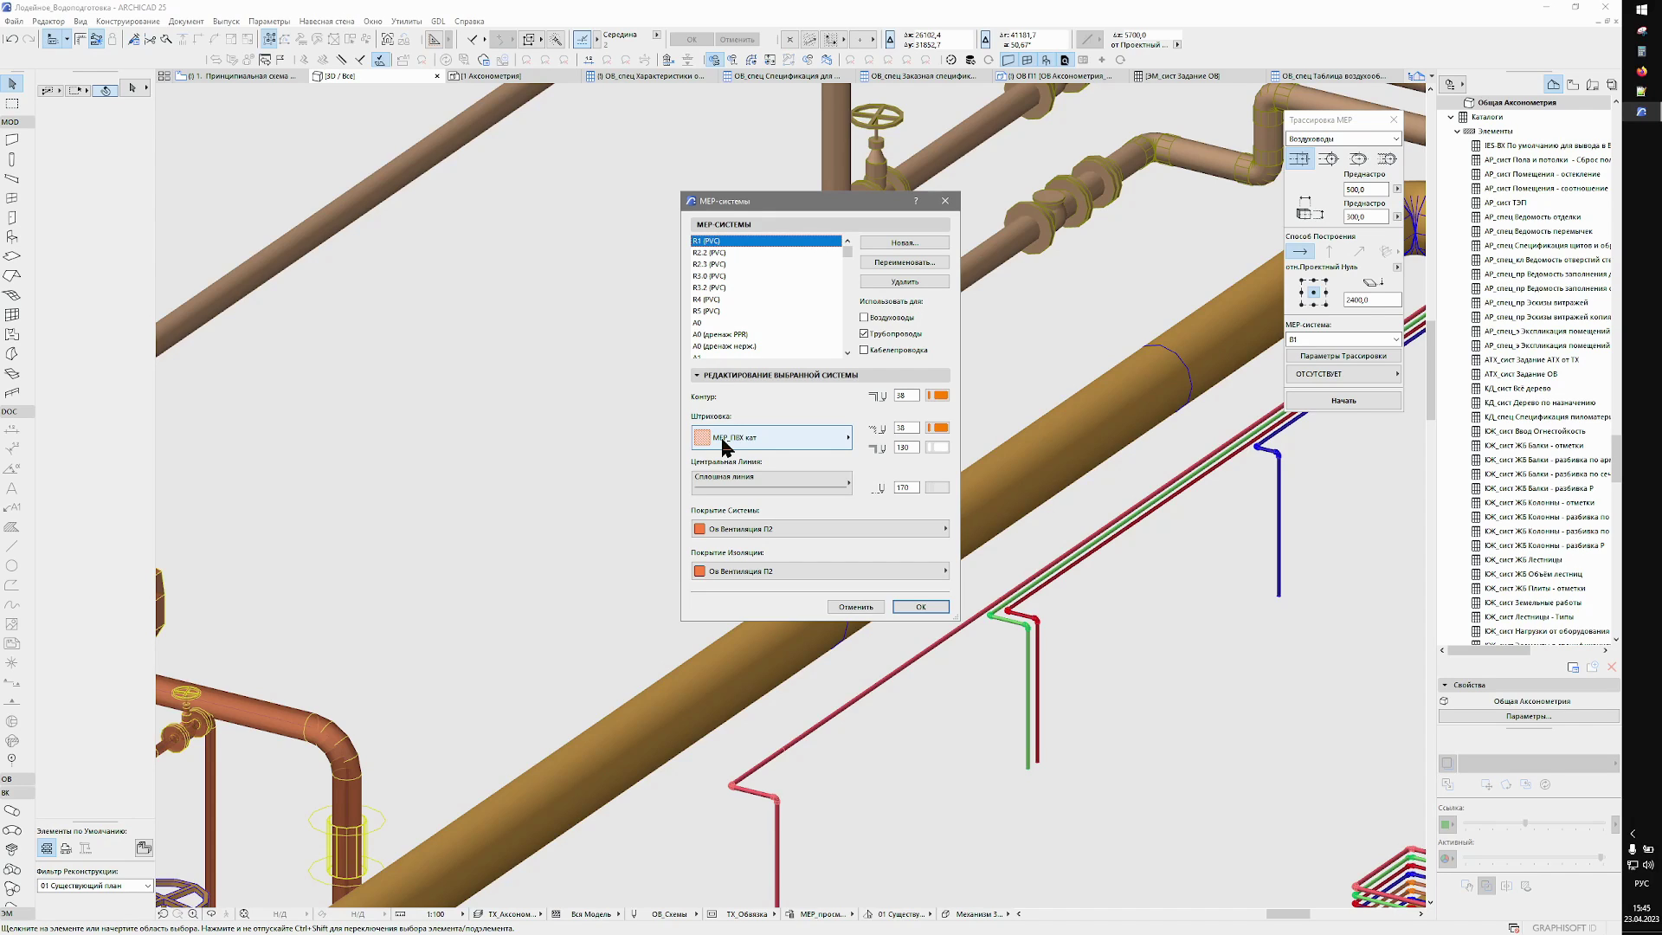
left_click(724, 445)
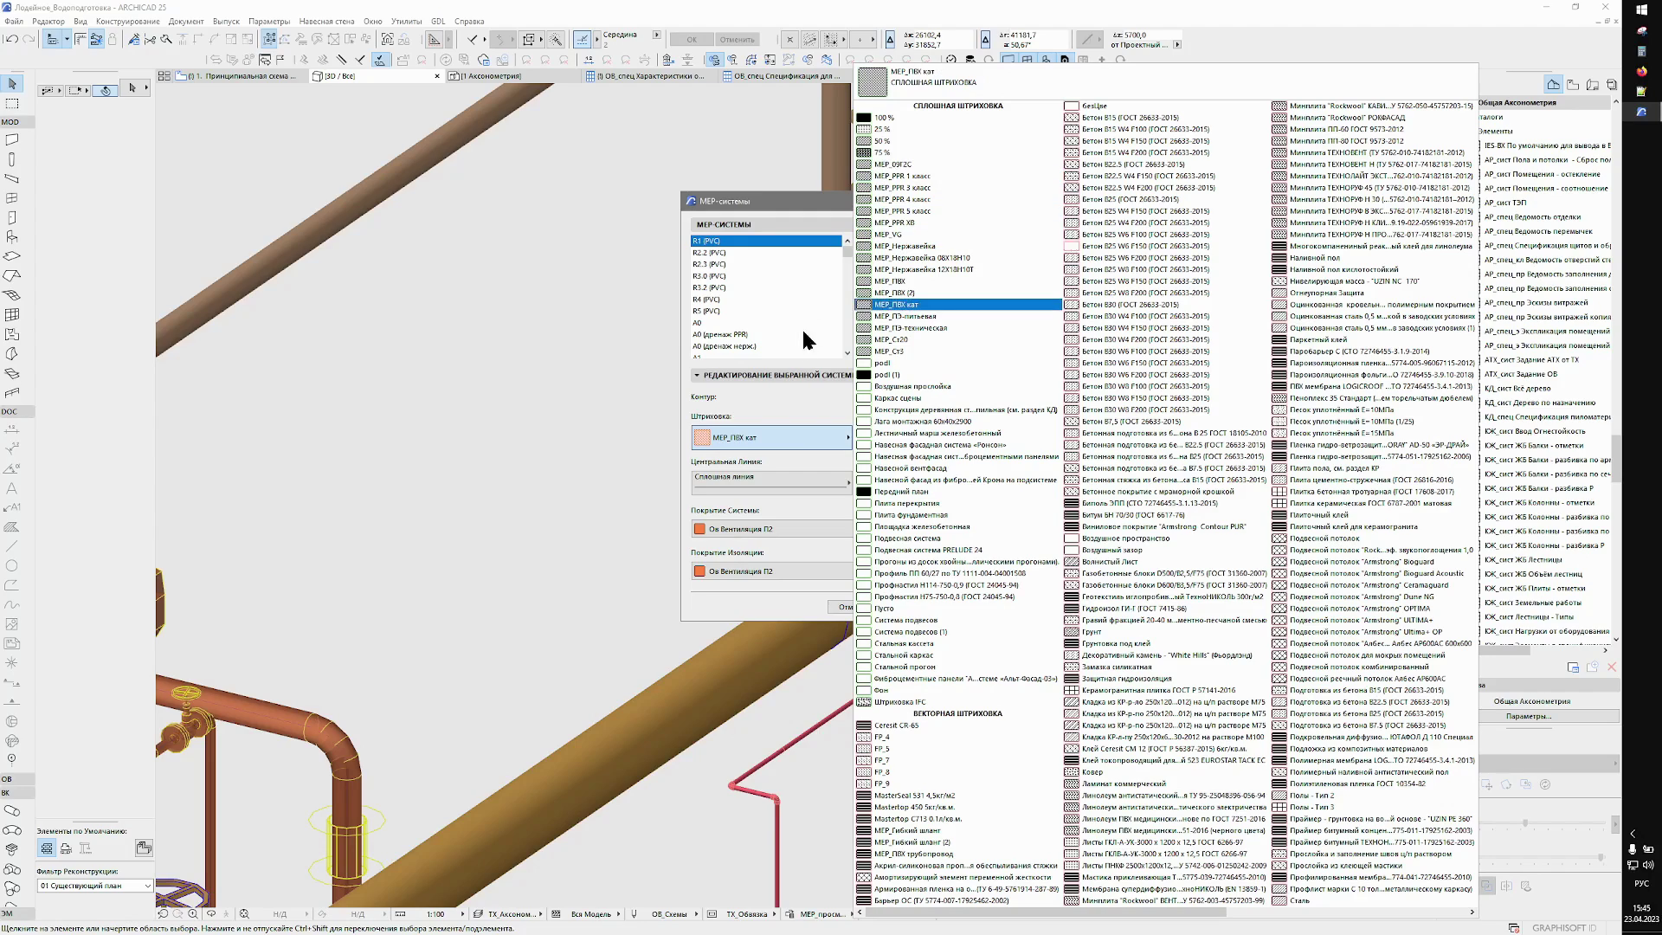
left_click(776, 397)
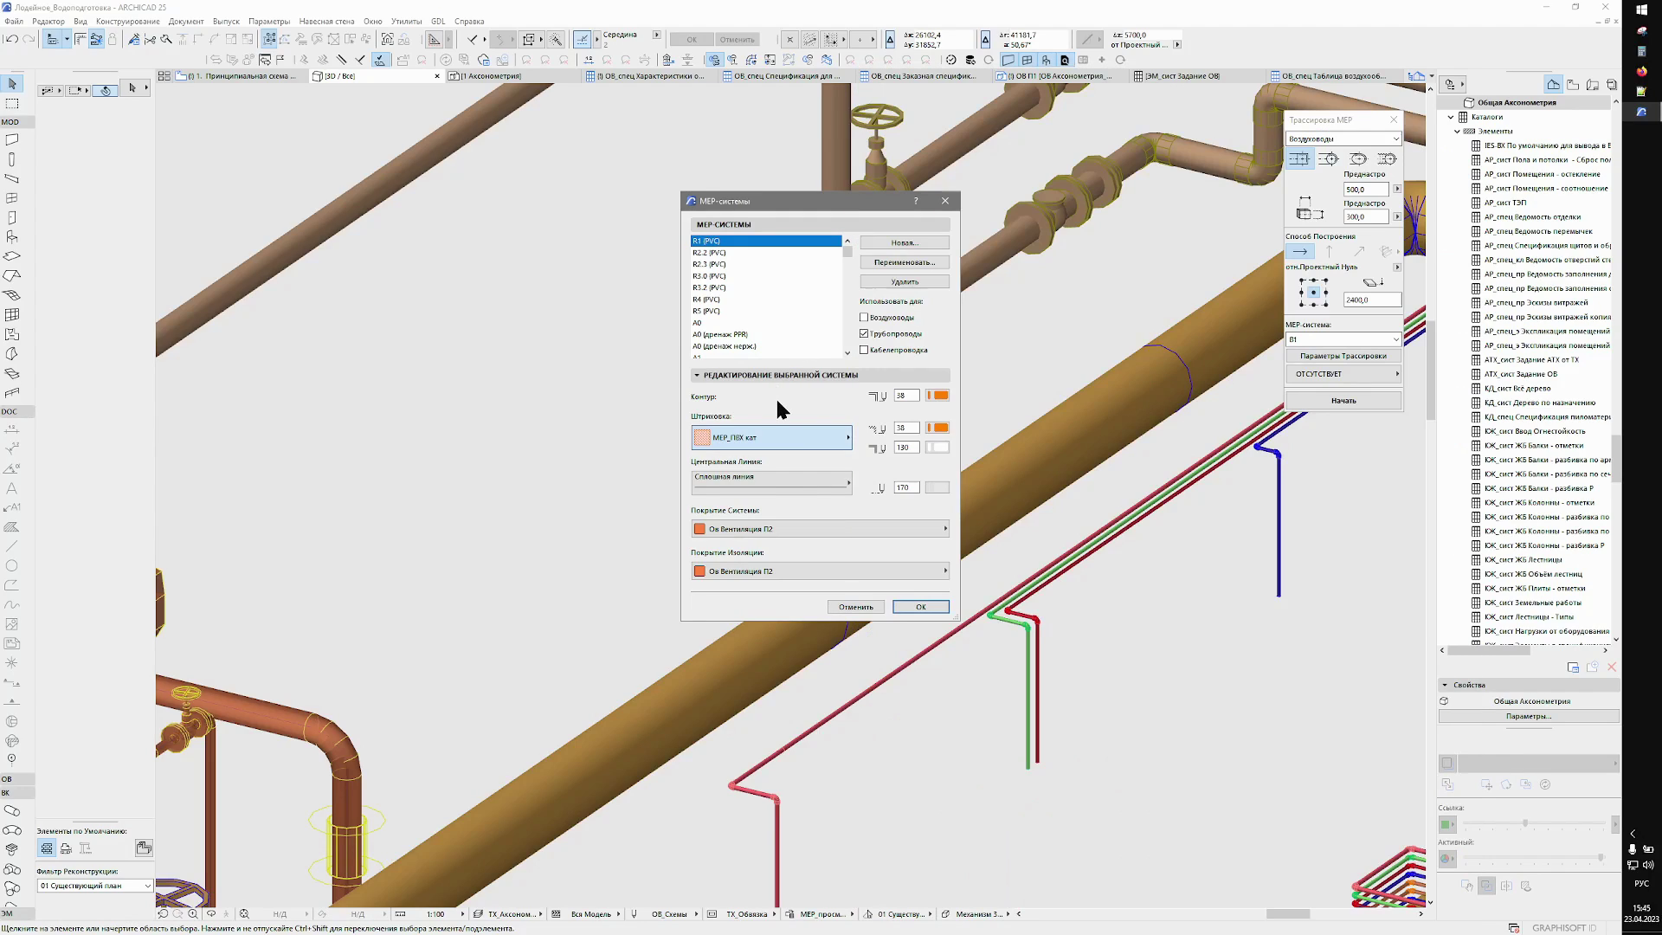
left_click(848, 609)
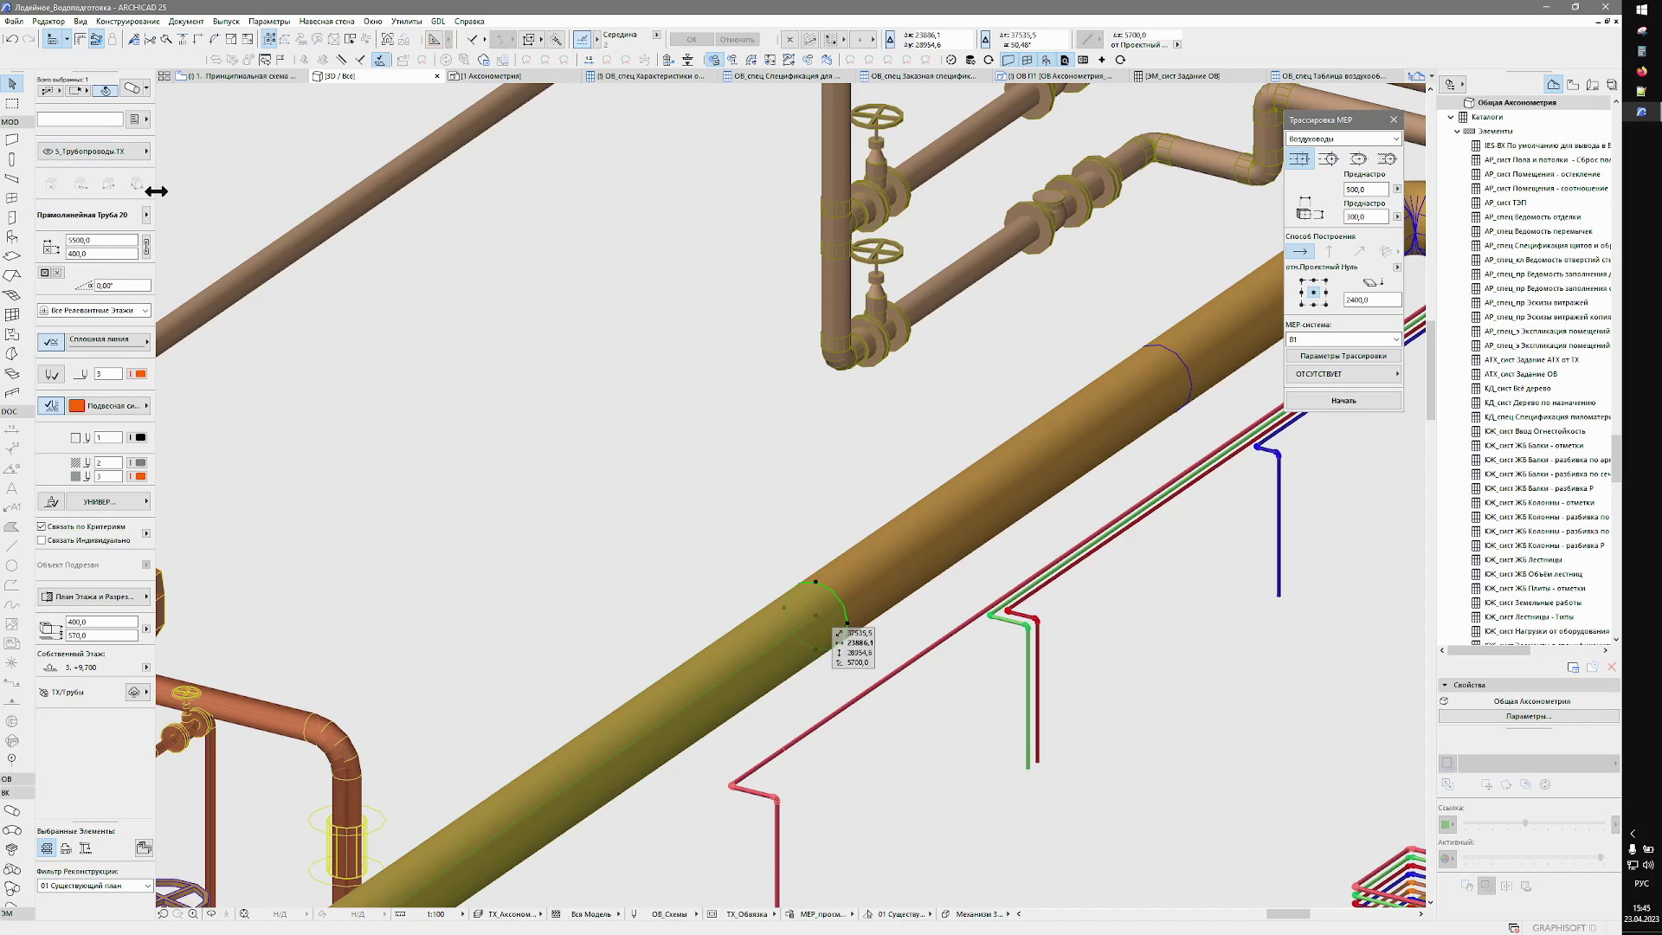
Review the selected pipe's settings, showing all its specification parameters.
key("ctrl+t")
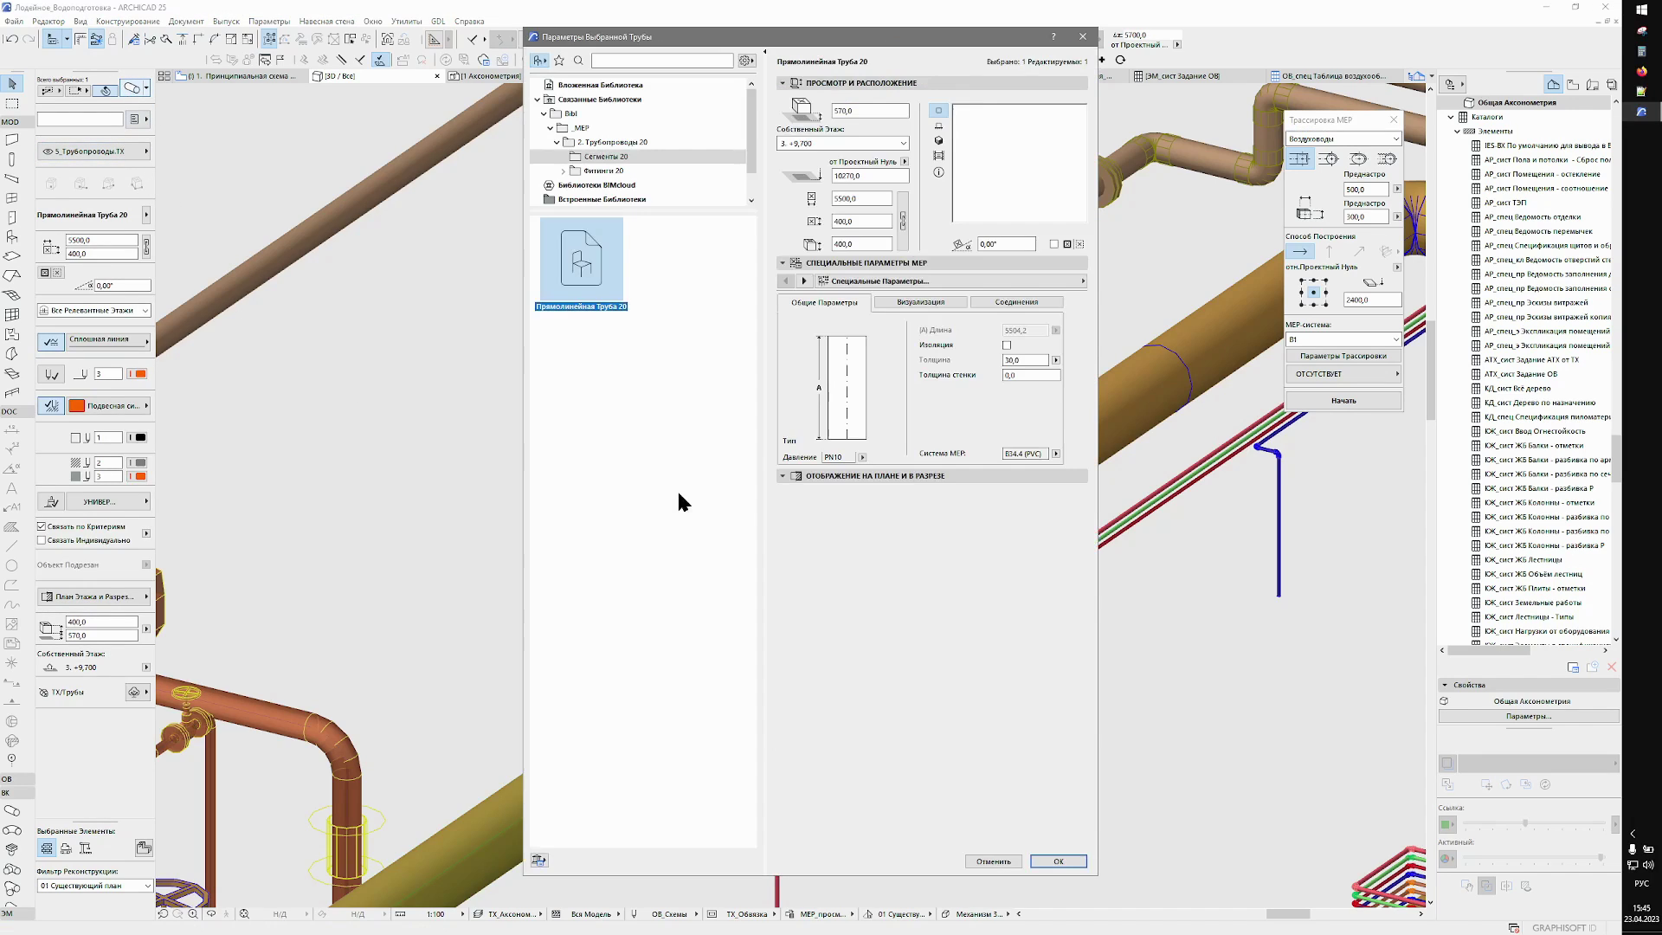
triple_click(1044, 454)
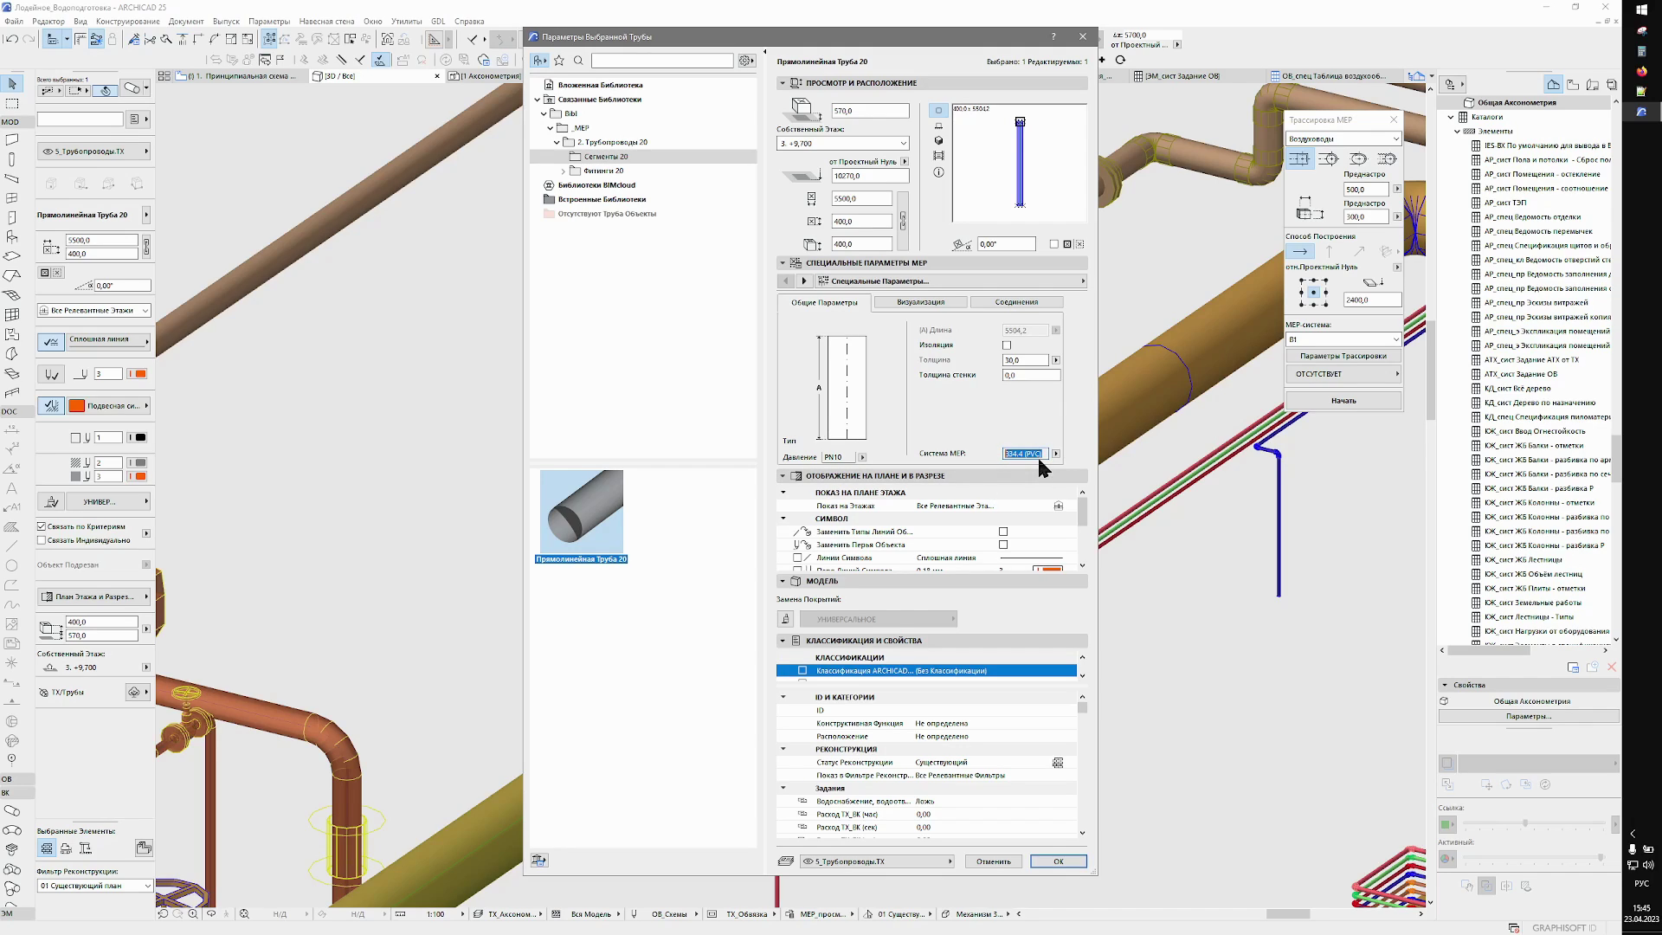
left_click(833, 282)
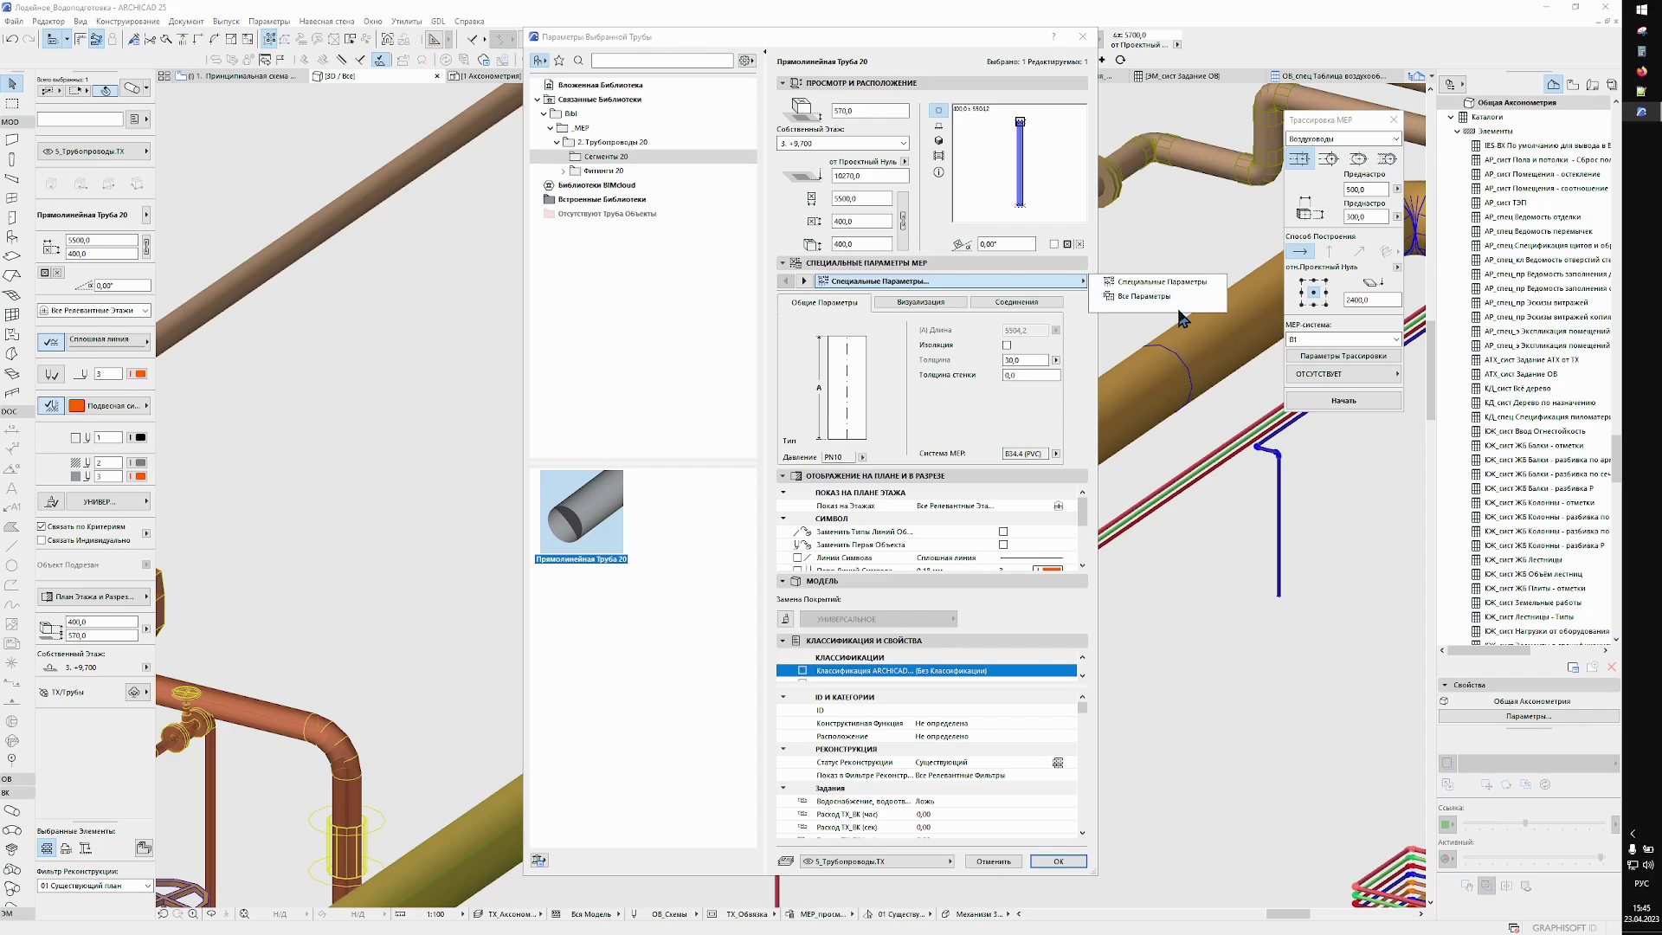
left_click(1141, 296)
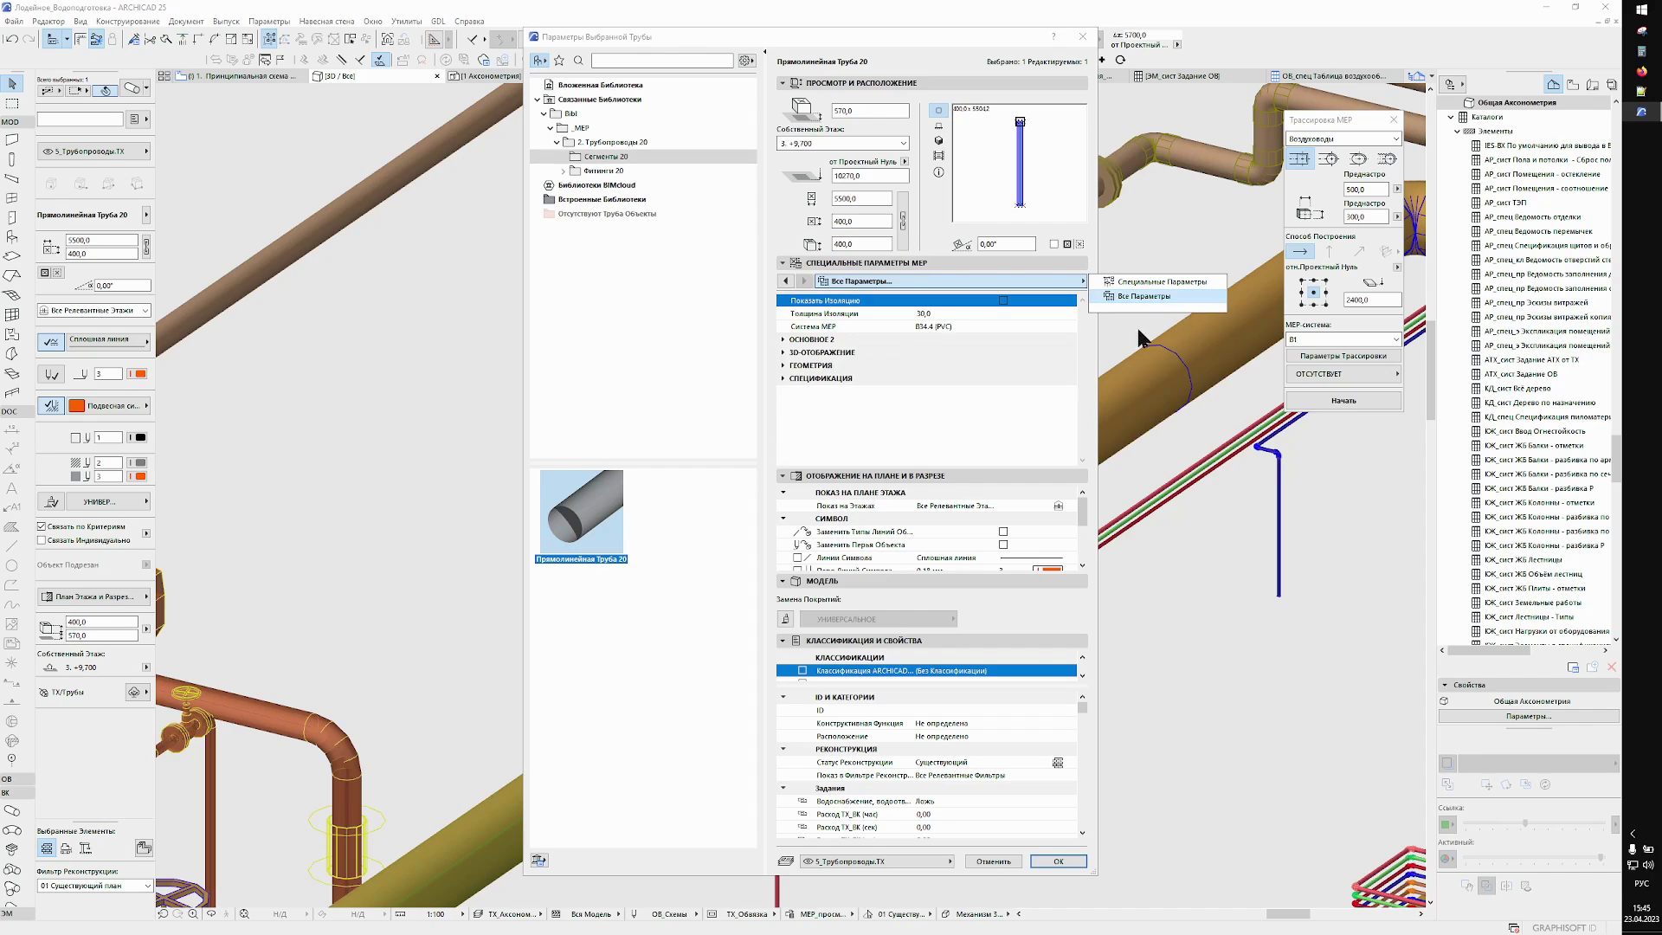
left_click(779, 378)
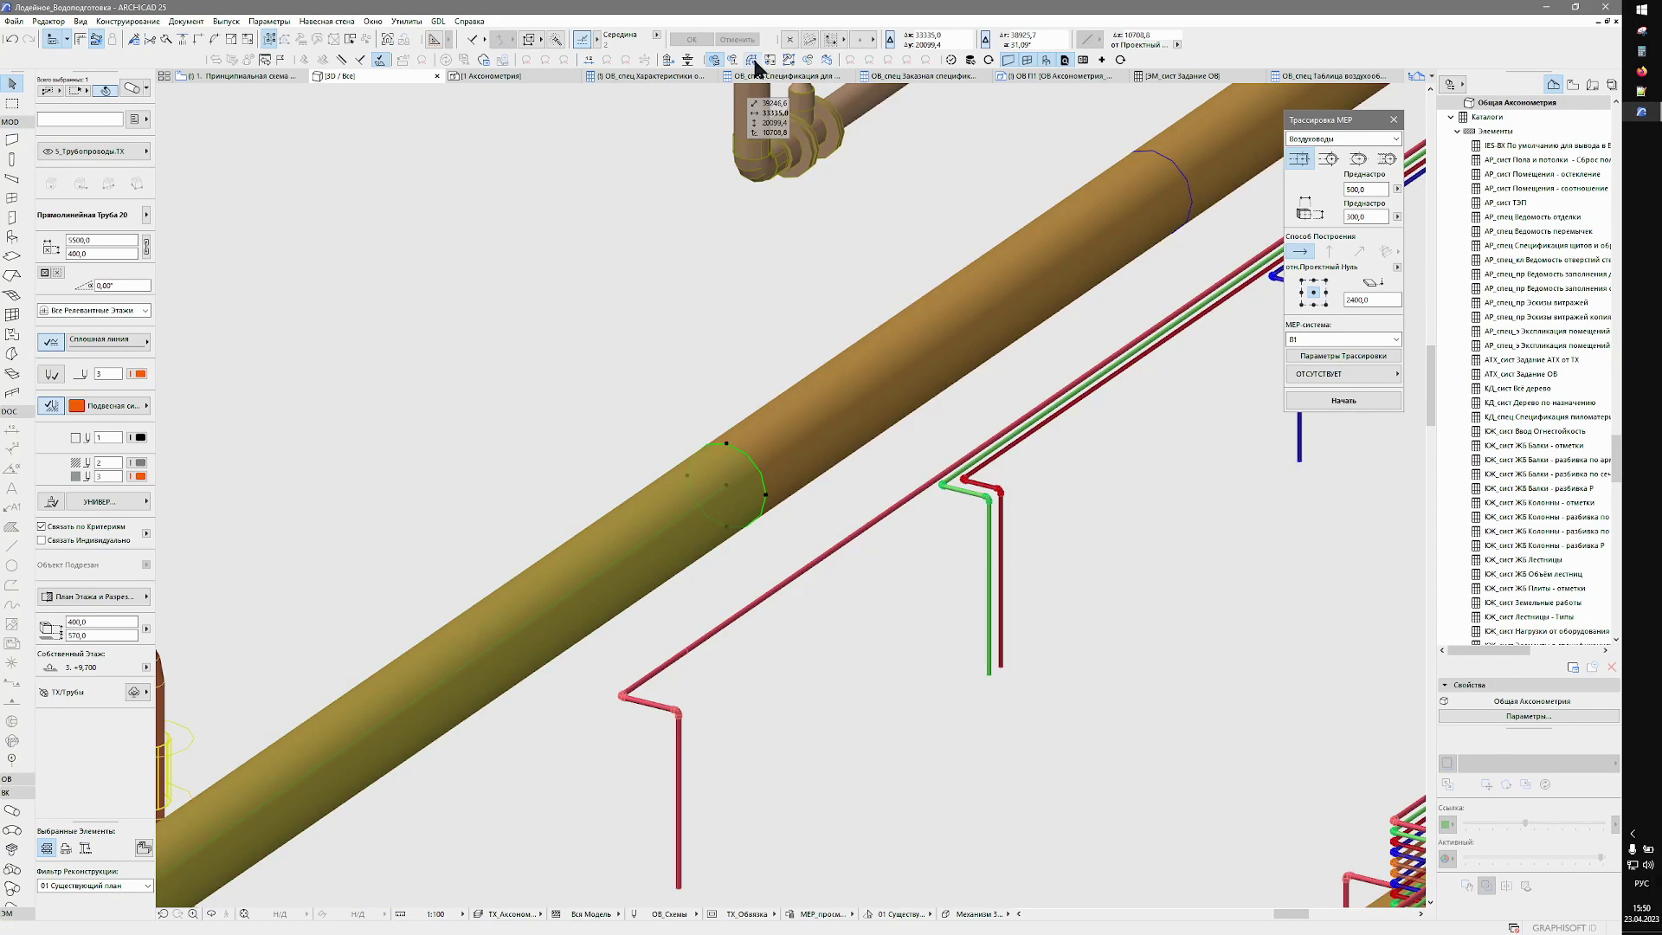
Set the В14.4 pipe system hatch to MEP_ПЭ-питьевая and confirm.
left_click(809, 60)
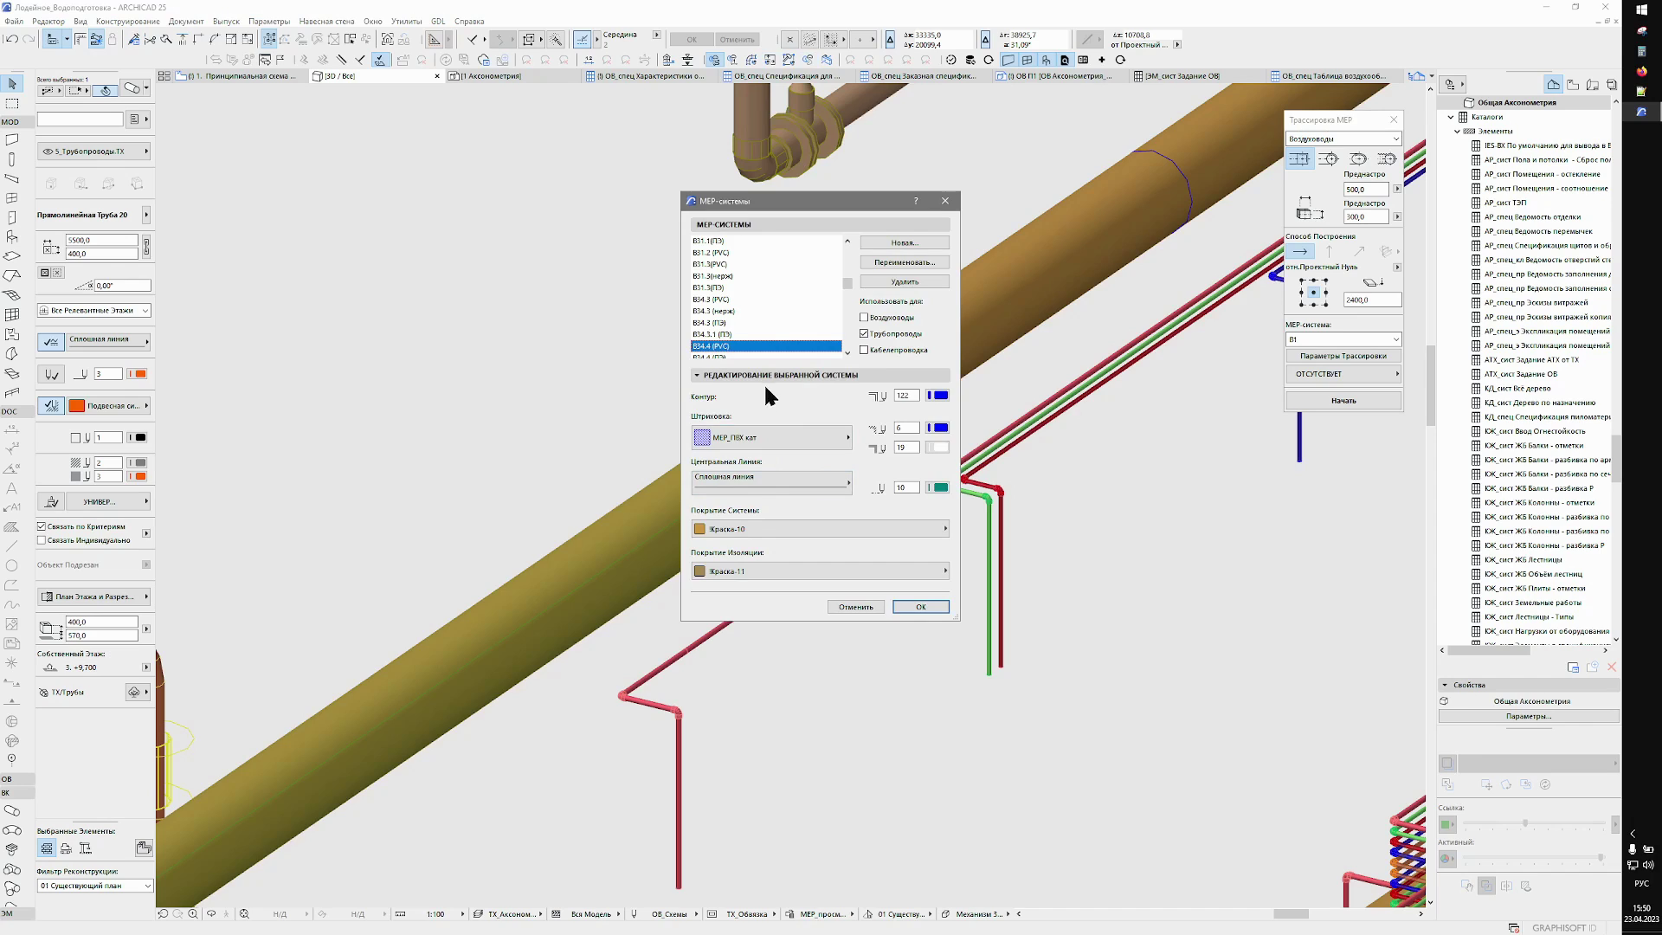
left_click_drag(726, 210, 892, 206)
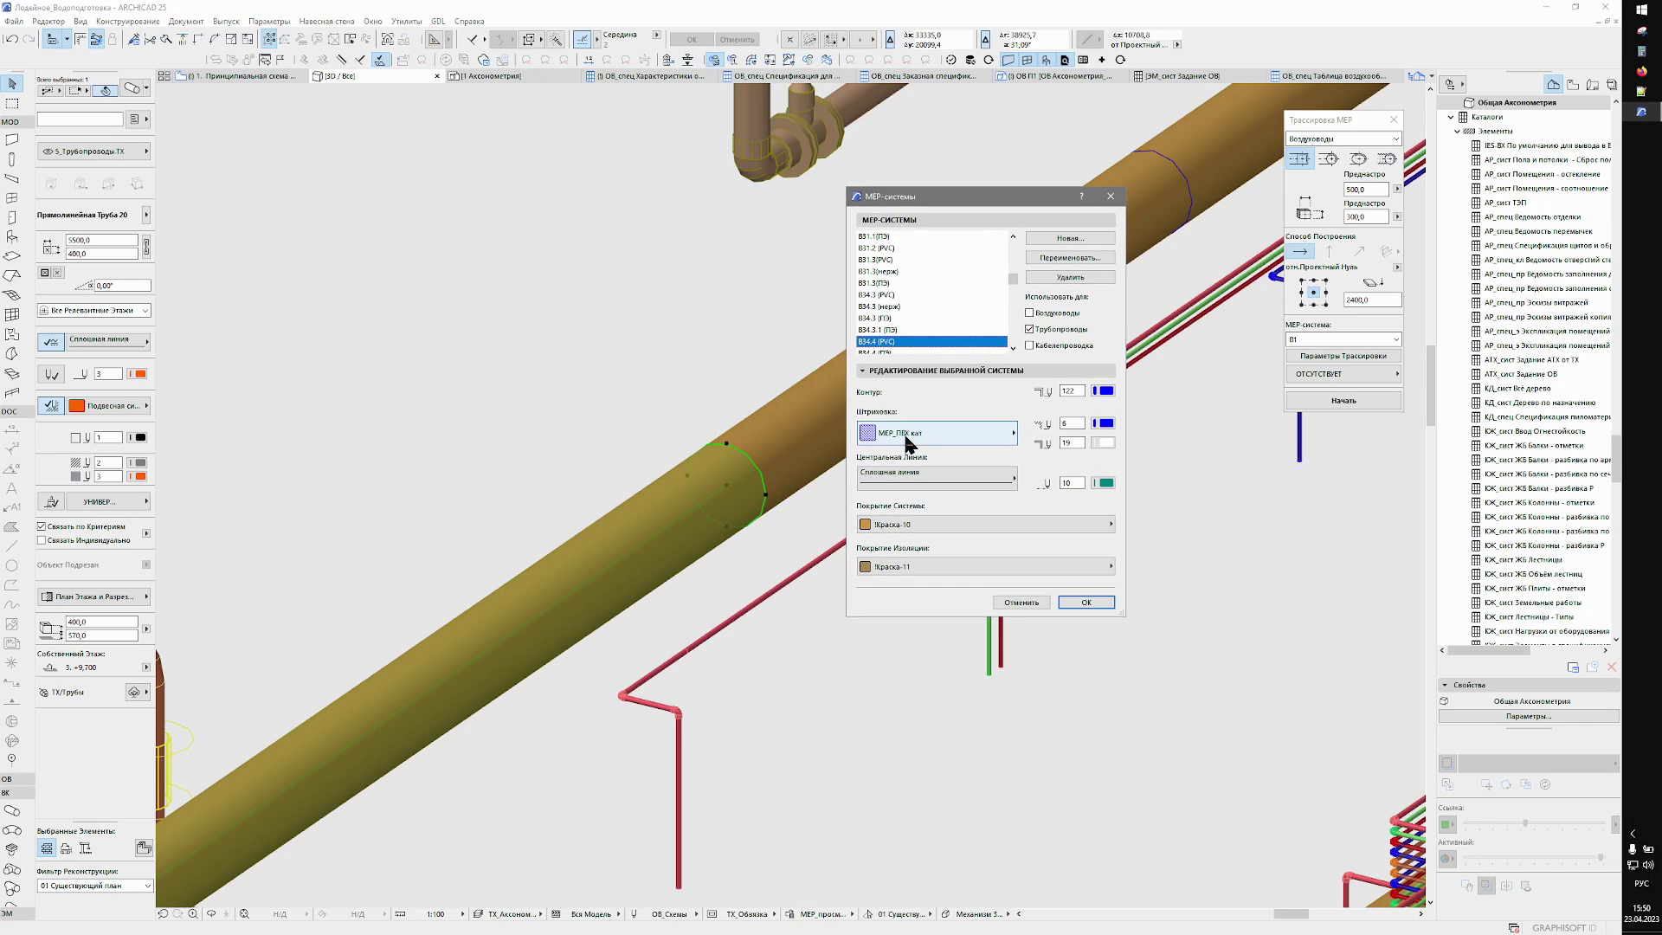
left_click(935, 433)
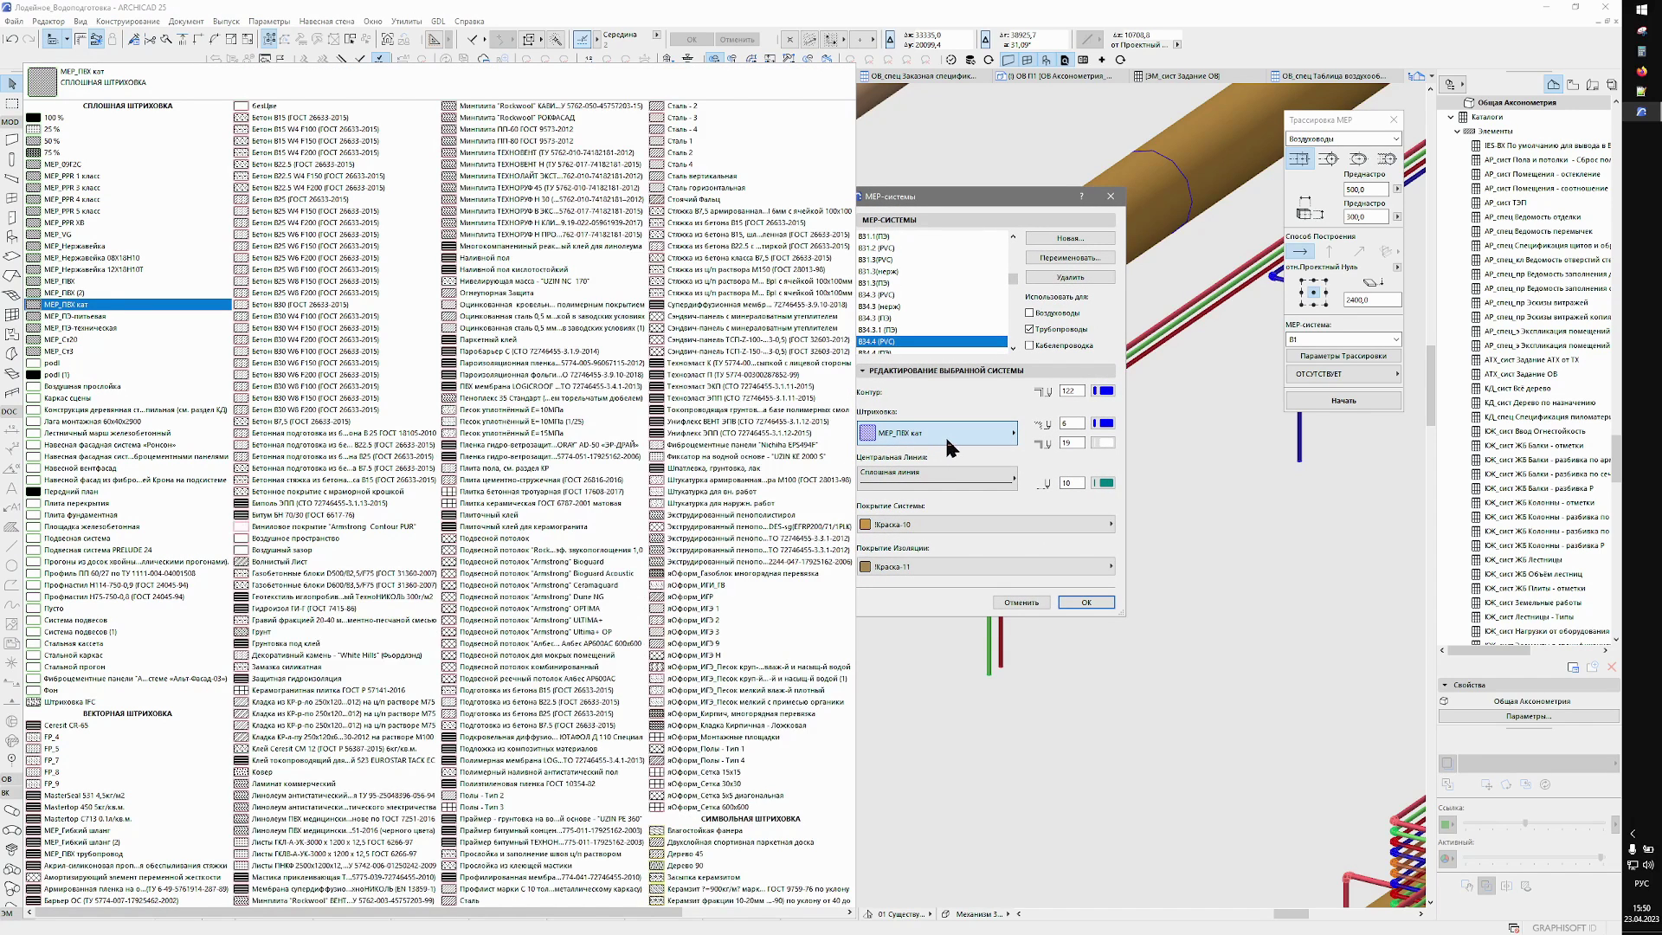
left_click(91, 316)
left_click(1083, 606)
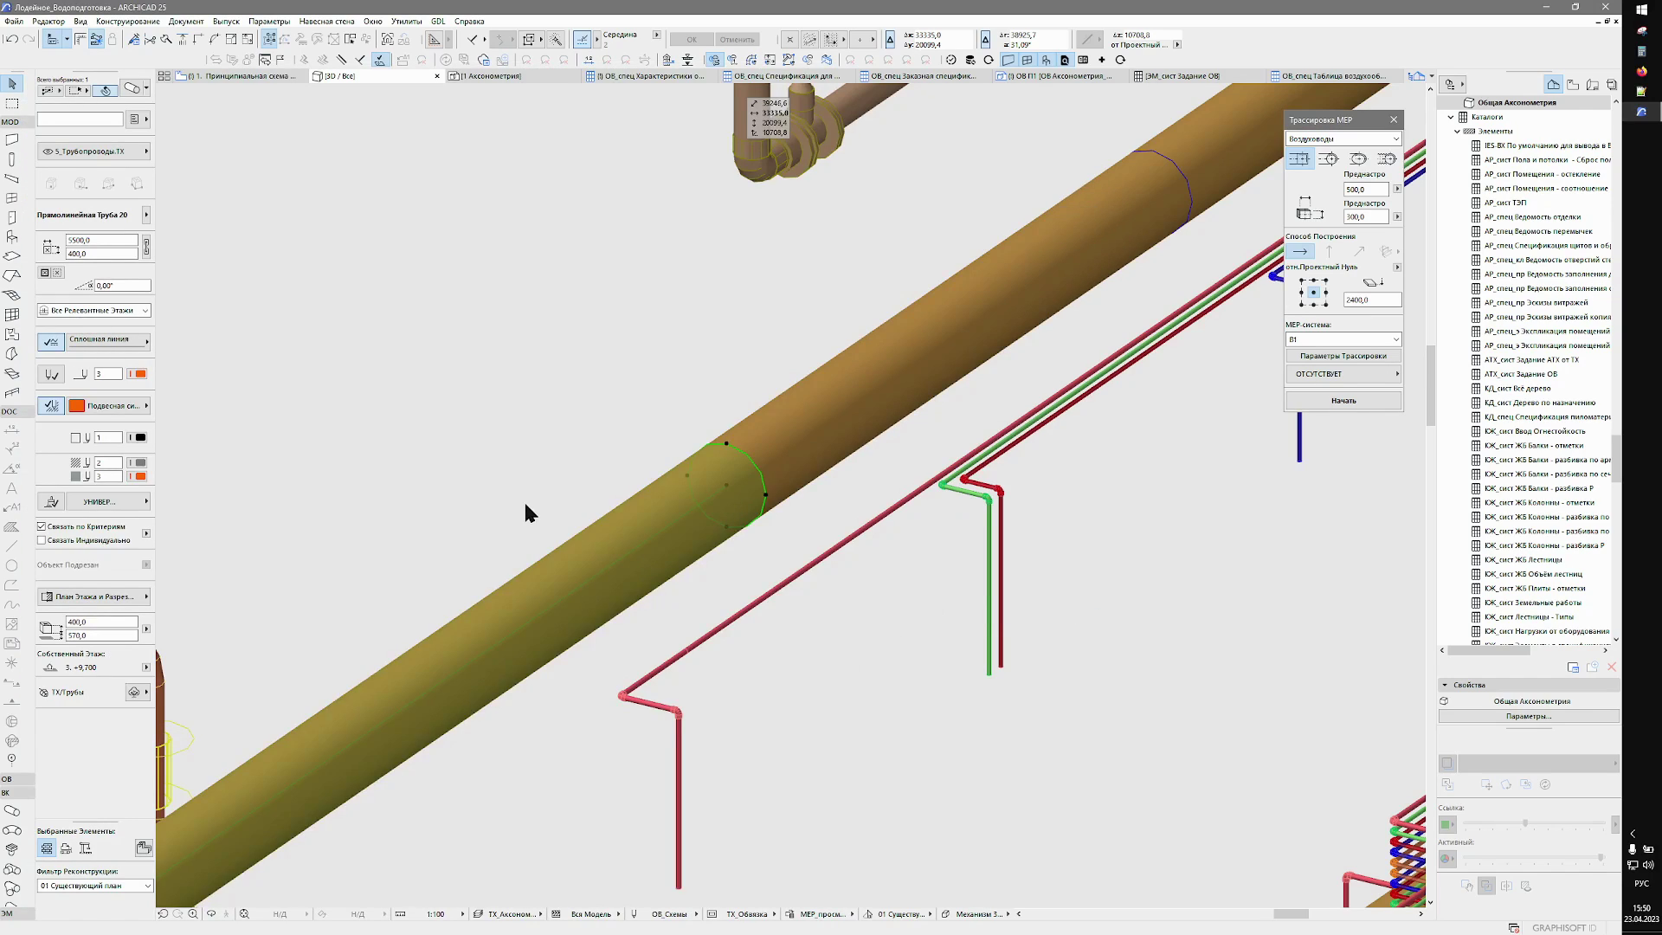
Inspect the pipe's full Наименование in Pipe Settings and close it unchanged.
key("ctrl+t")
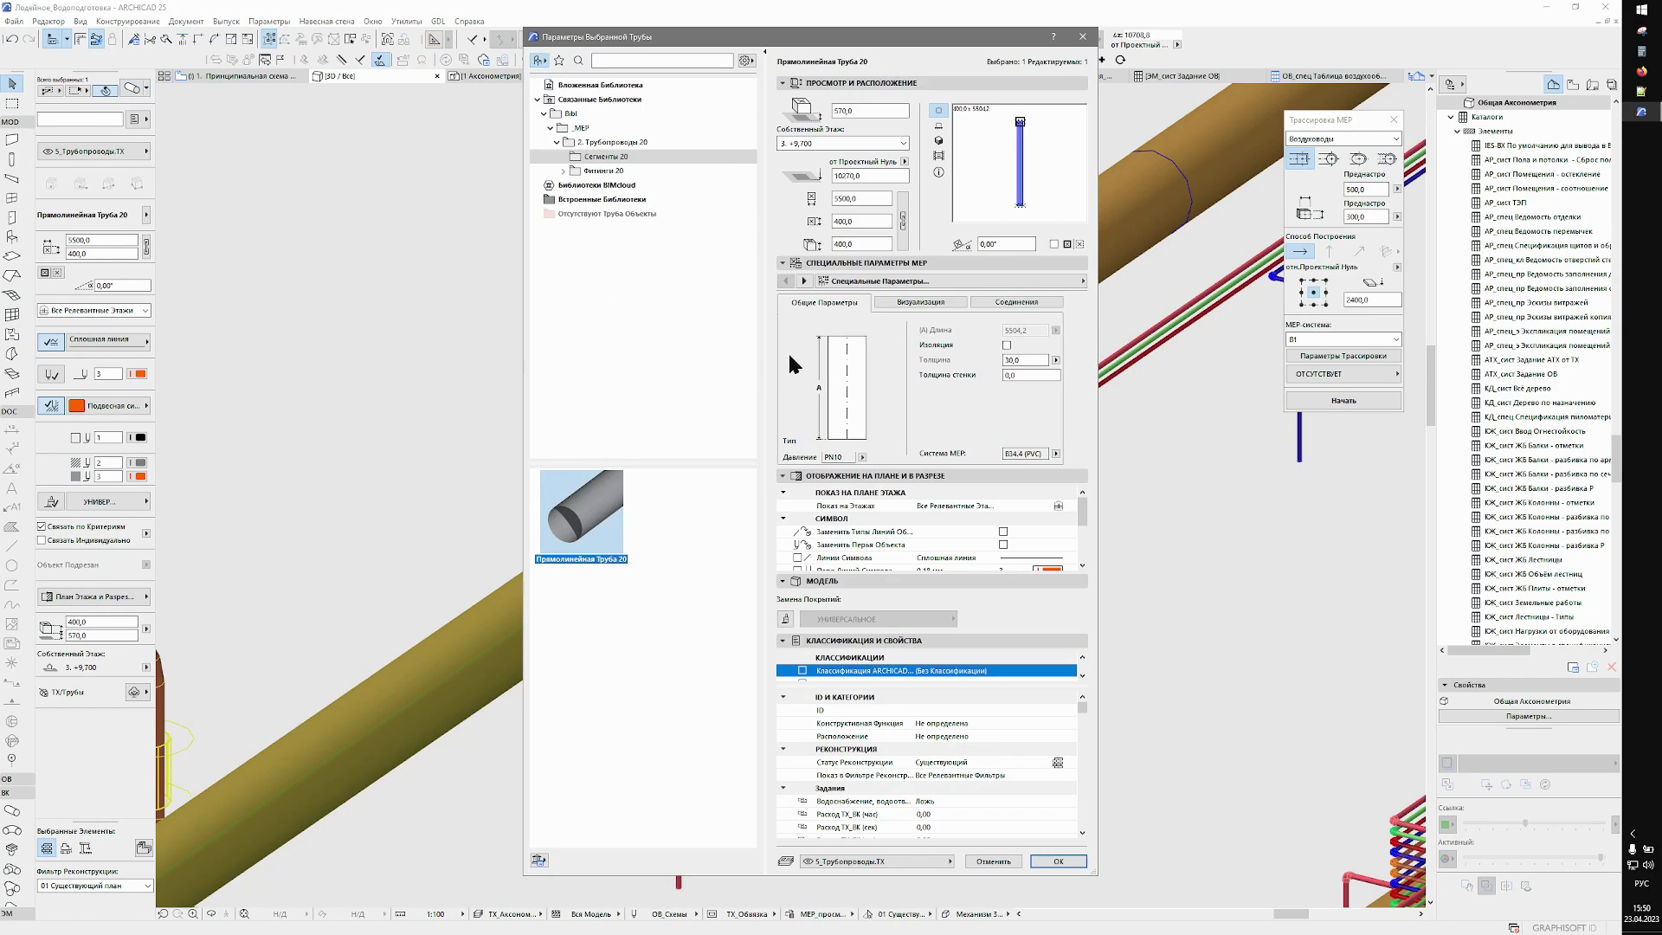
scroll(962, 433, "down", 2)
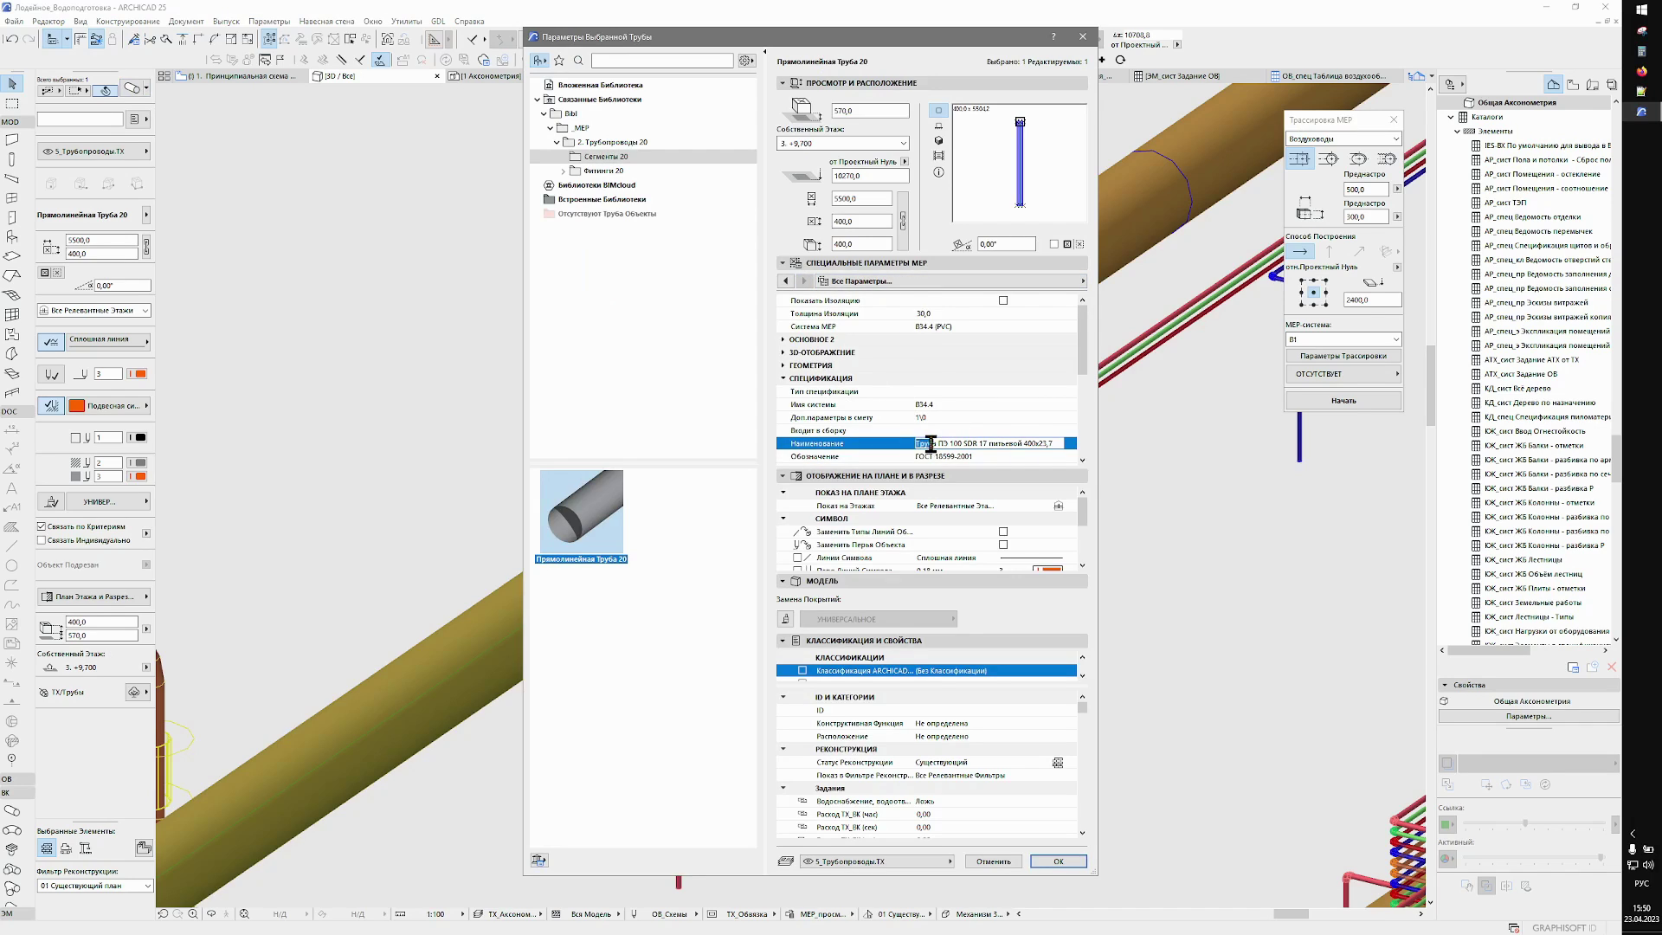
left_click_drag(930, 443, 942, 705)
left_click(997, 861)
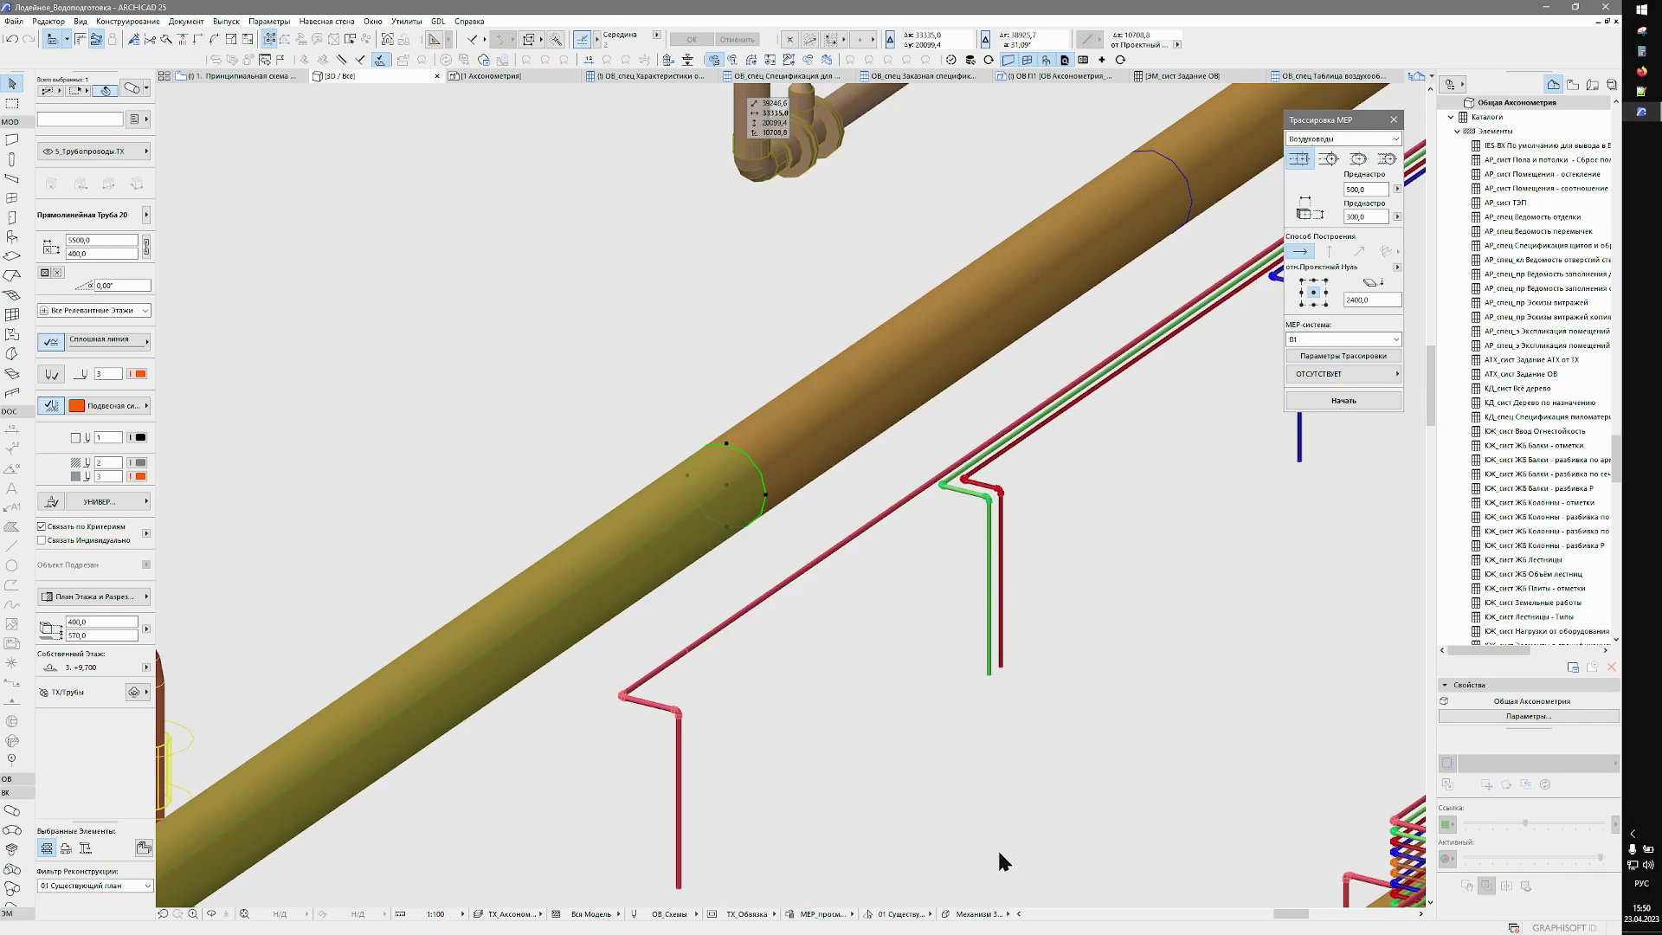
scroll(985, 624, "down", 3)
scroll(770, 476, "up", 3)
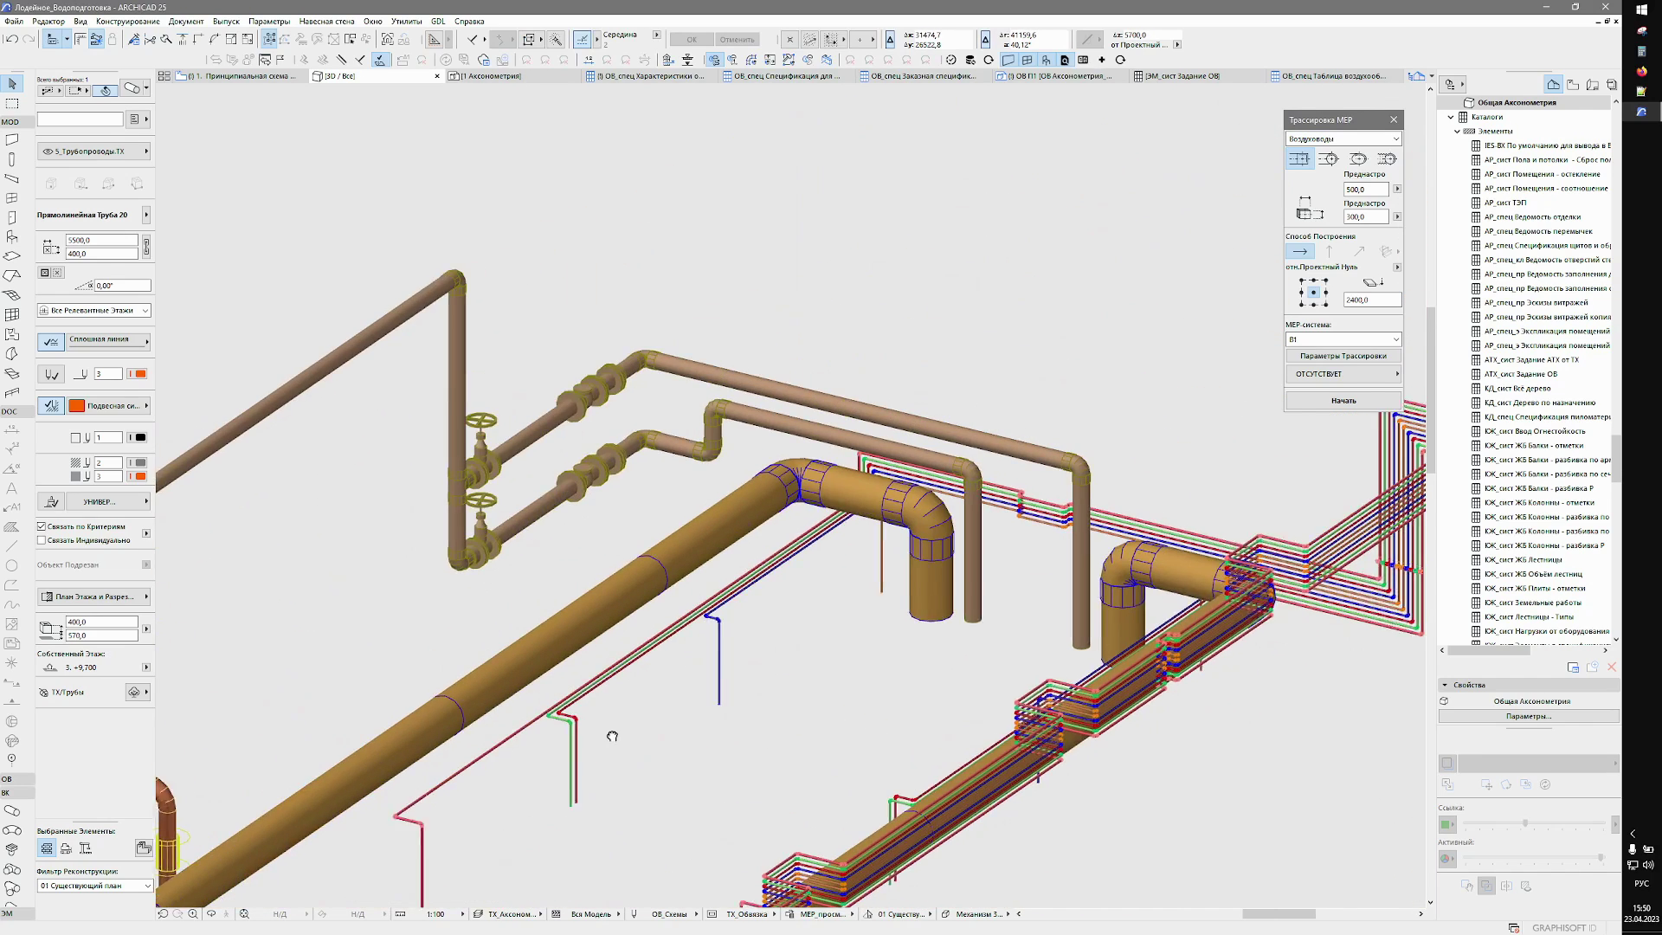
left_click(767, 477)
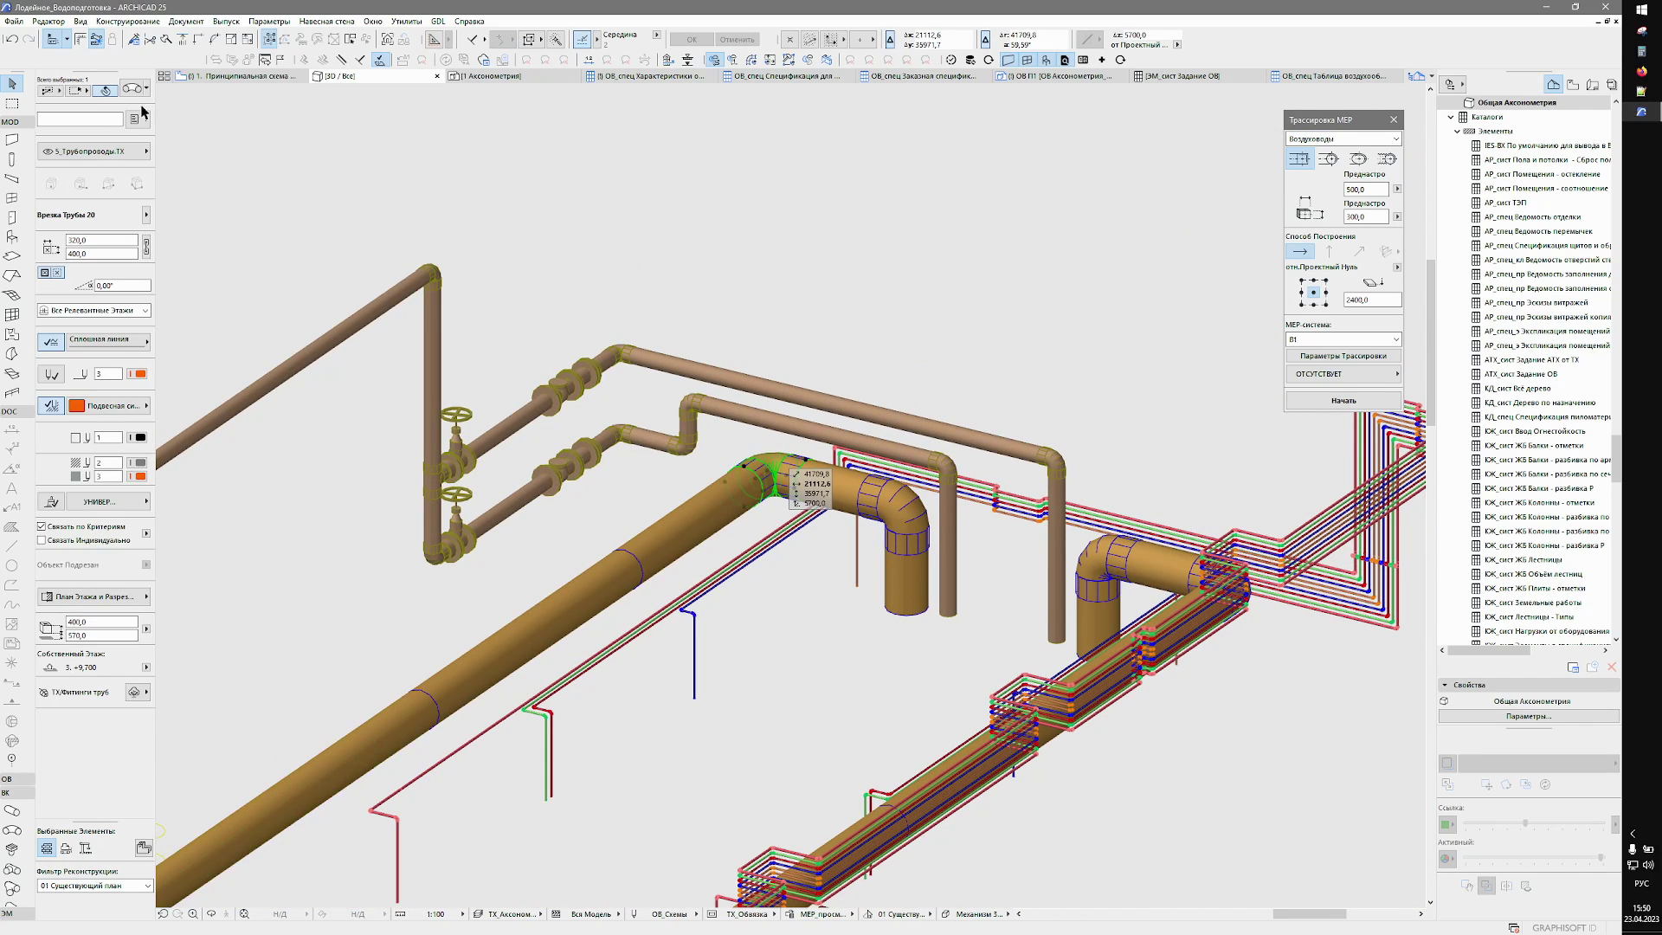
key("ctrl+t")
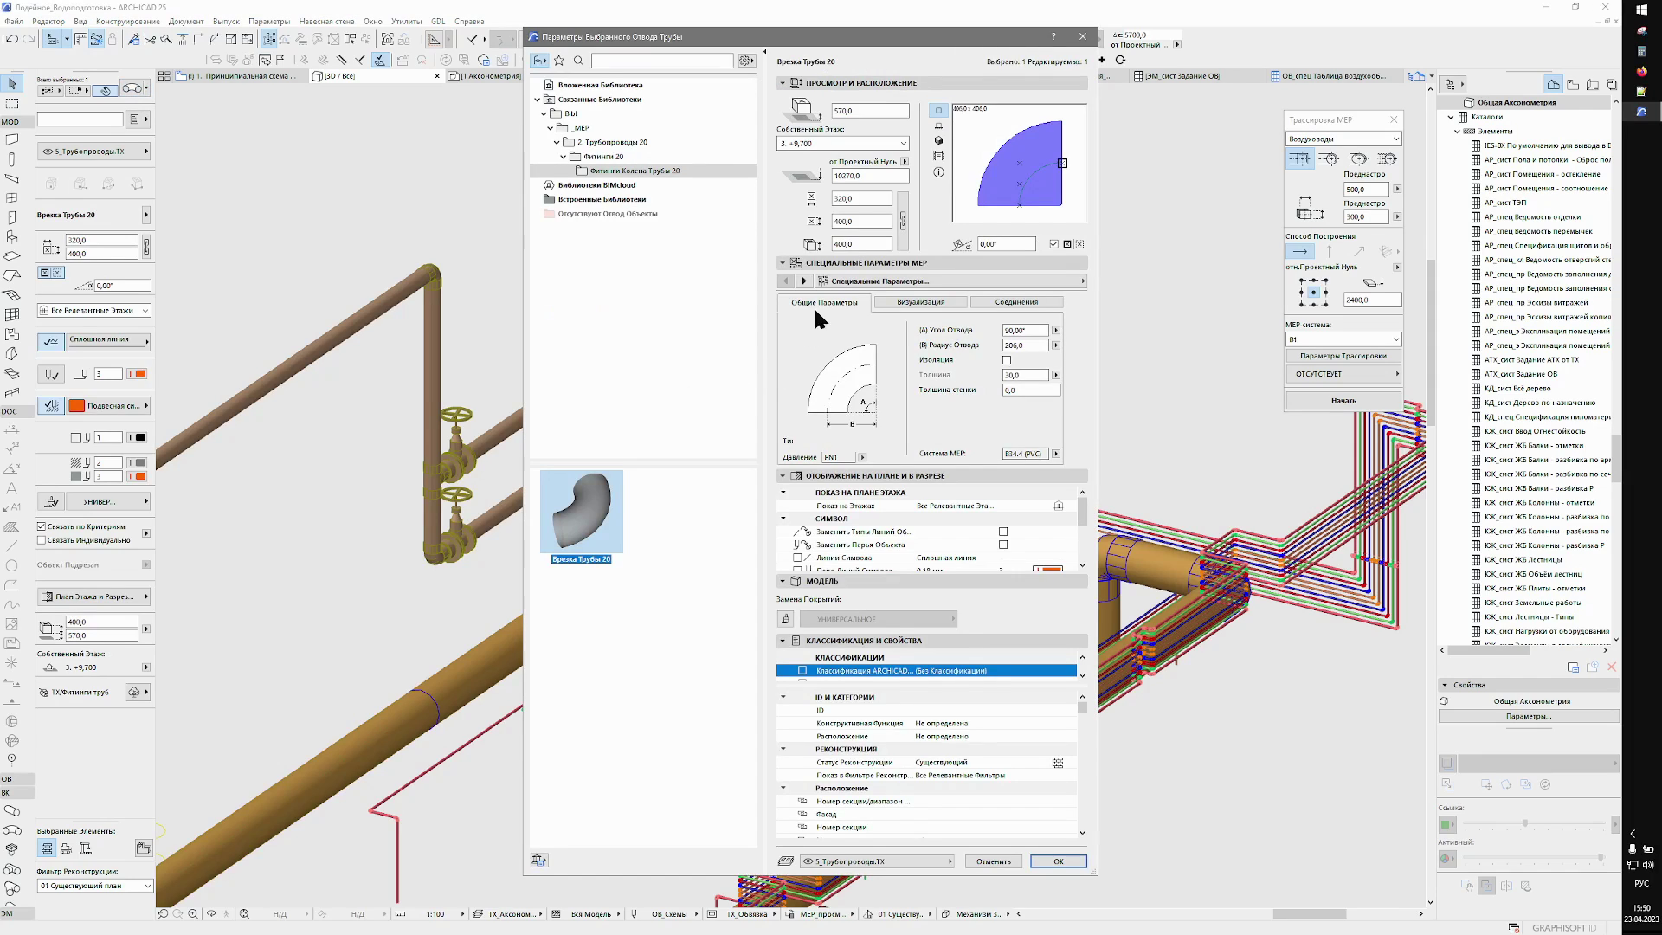
scroll(919, 439, "down", 1)
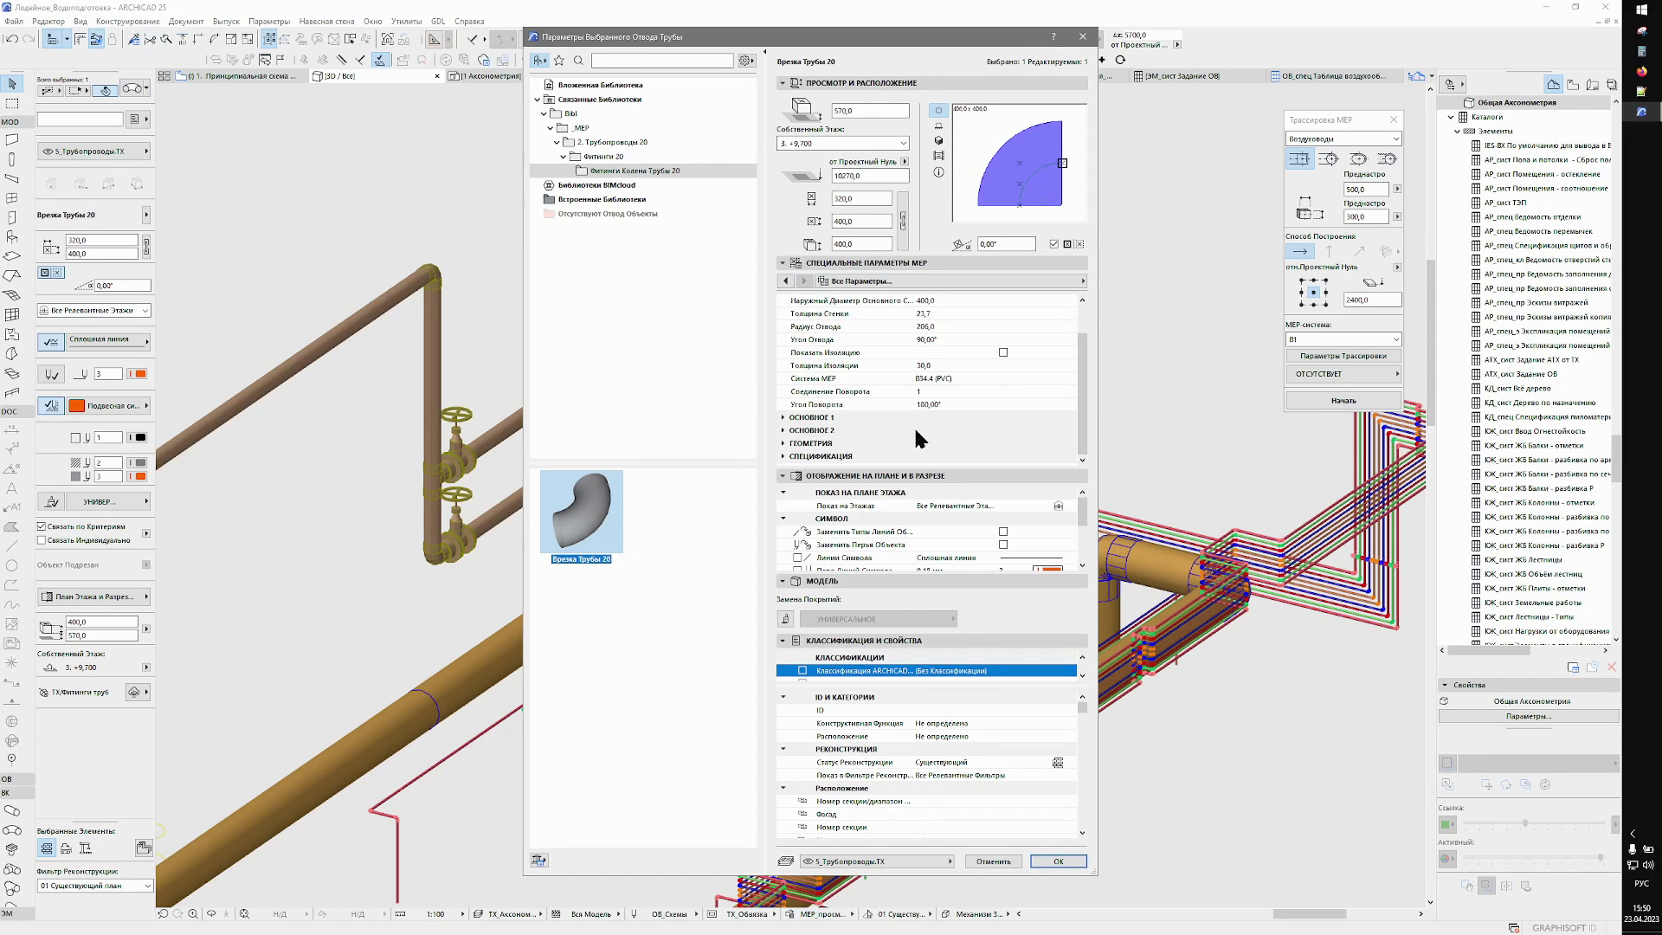
left_click(783, 456)
scroll(784, 442, "down", 3)
left_click(782, 404)
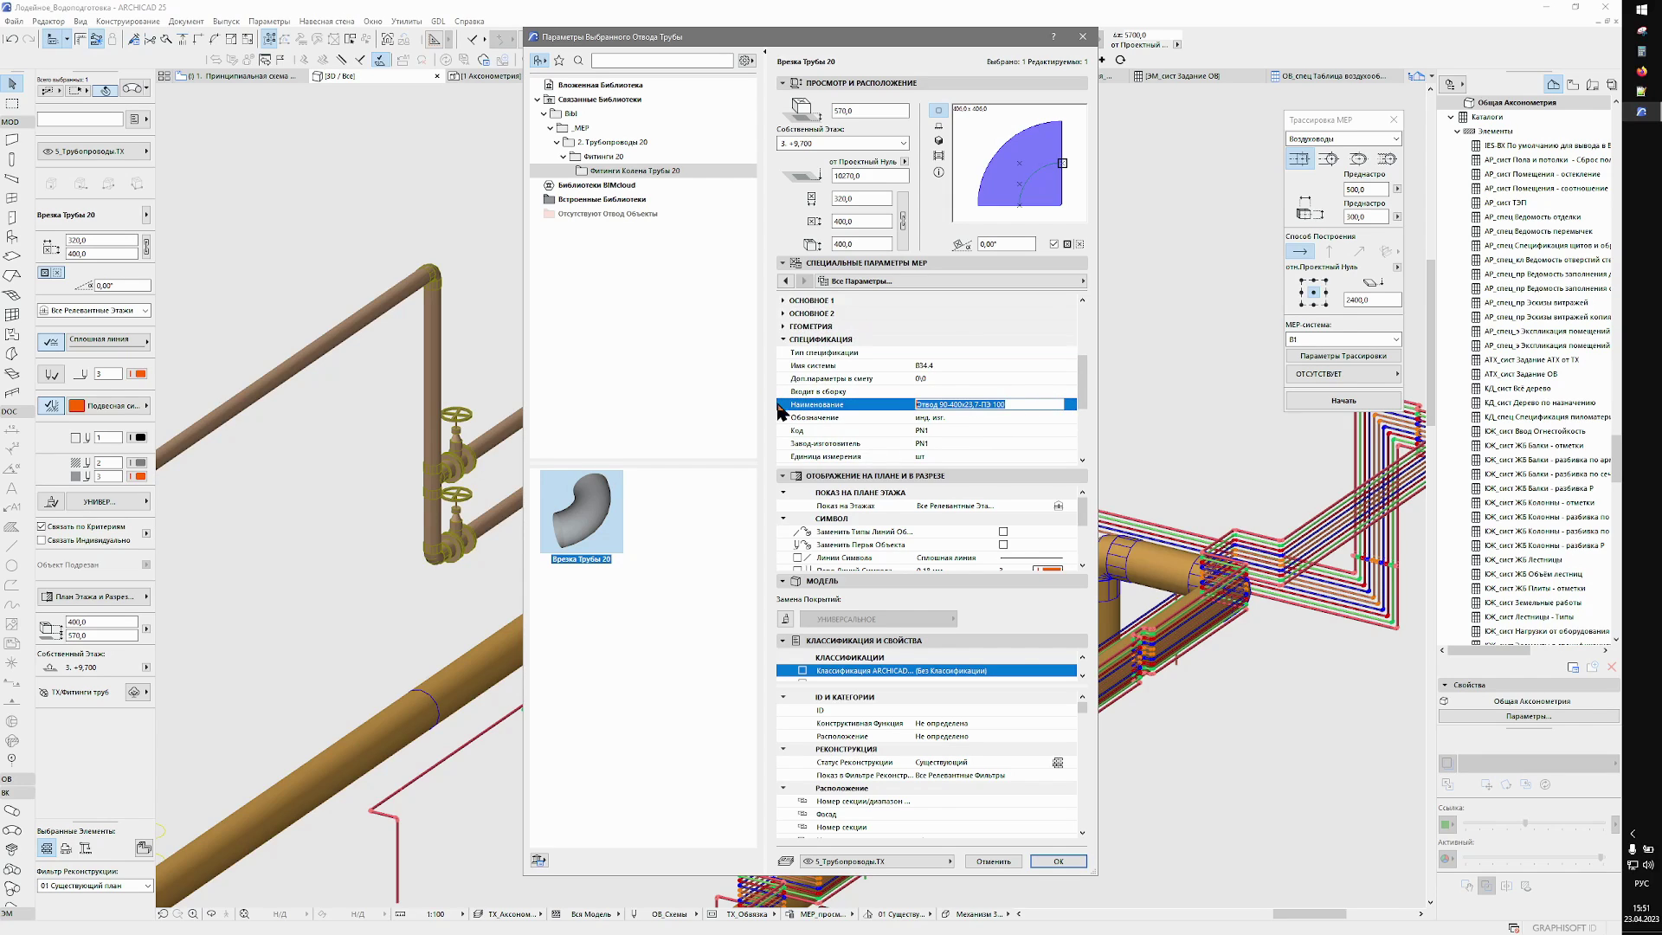
left_click(996, 861)
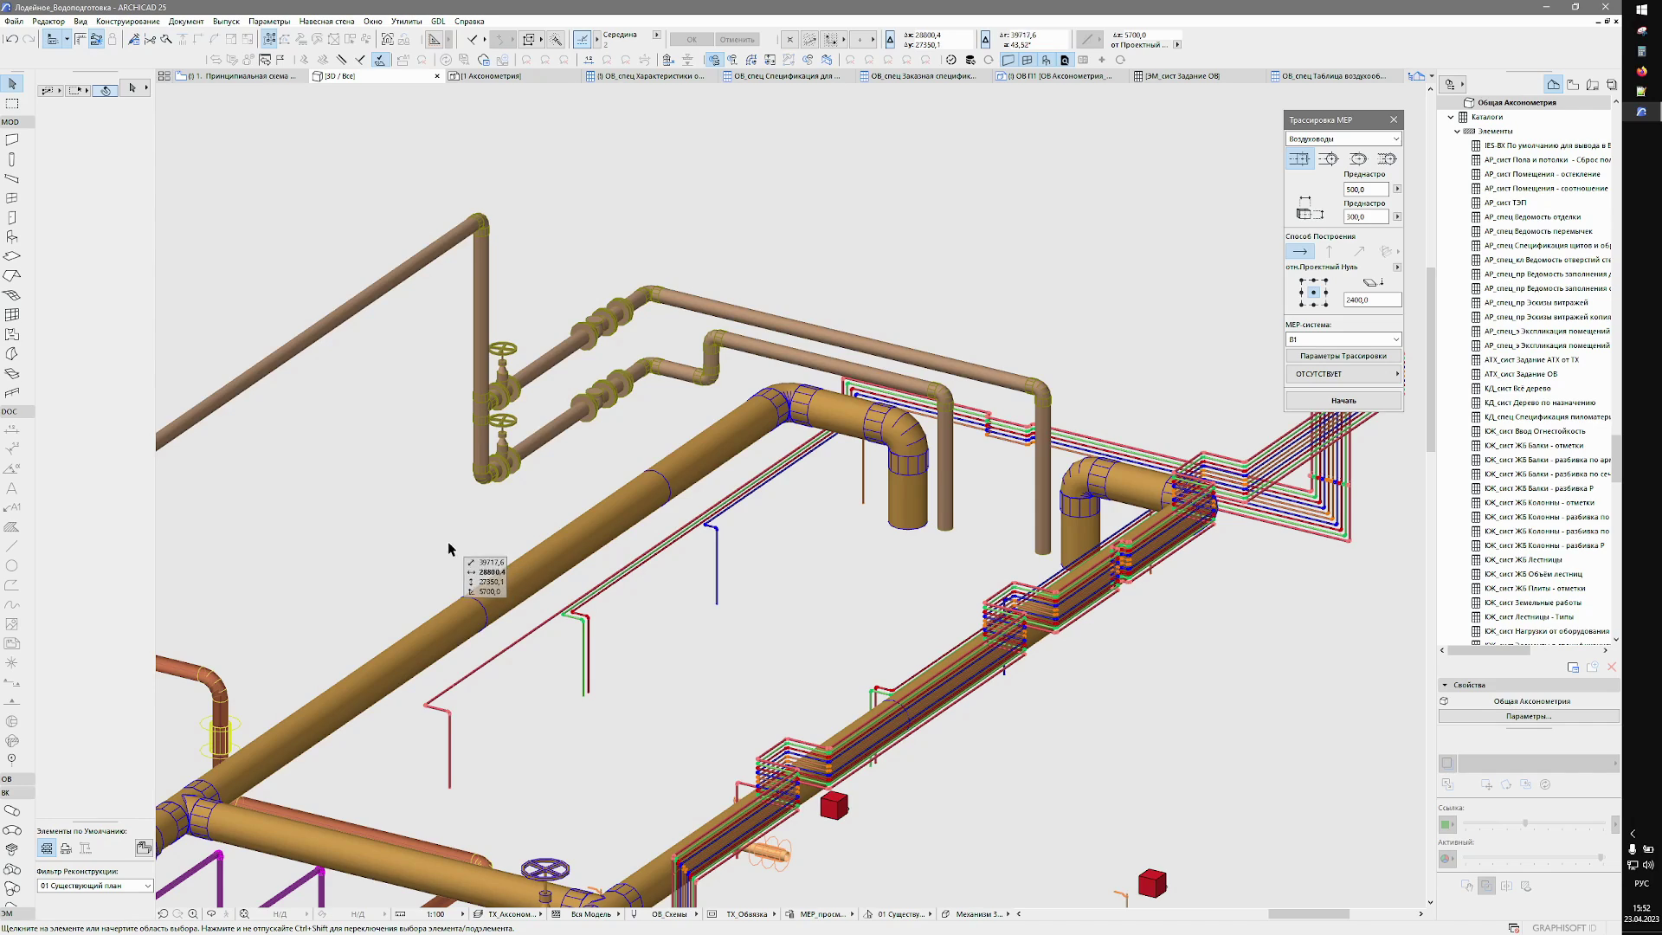
Make Хомутовая опора со шпилькой_MEP from Опоры, крепления the Pipe Tap tool's default.
scroll(24, 868, "down", 1)
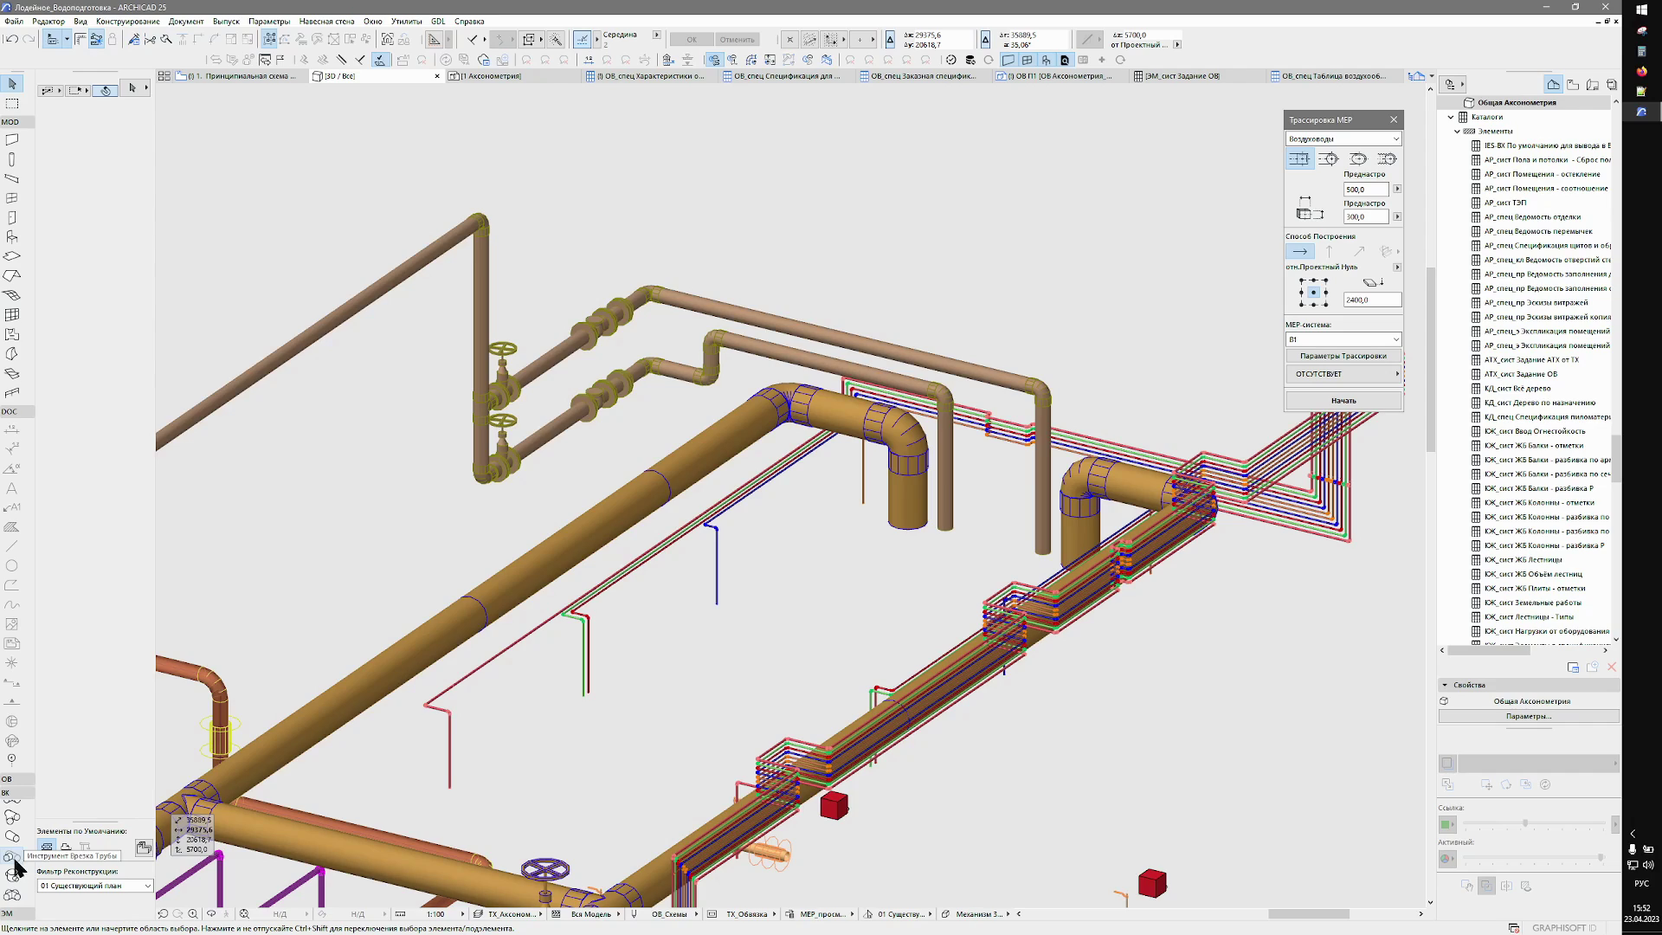
left_click(14, 860)
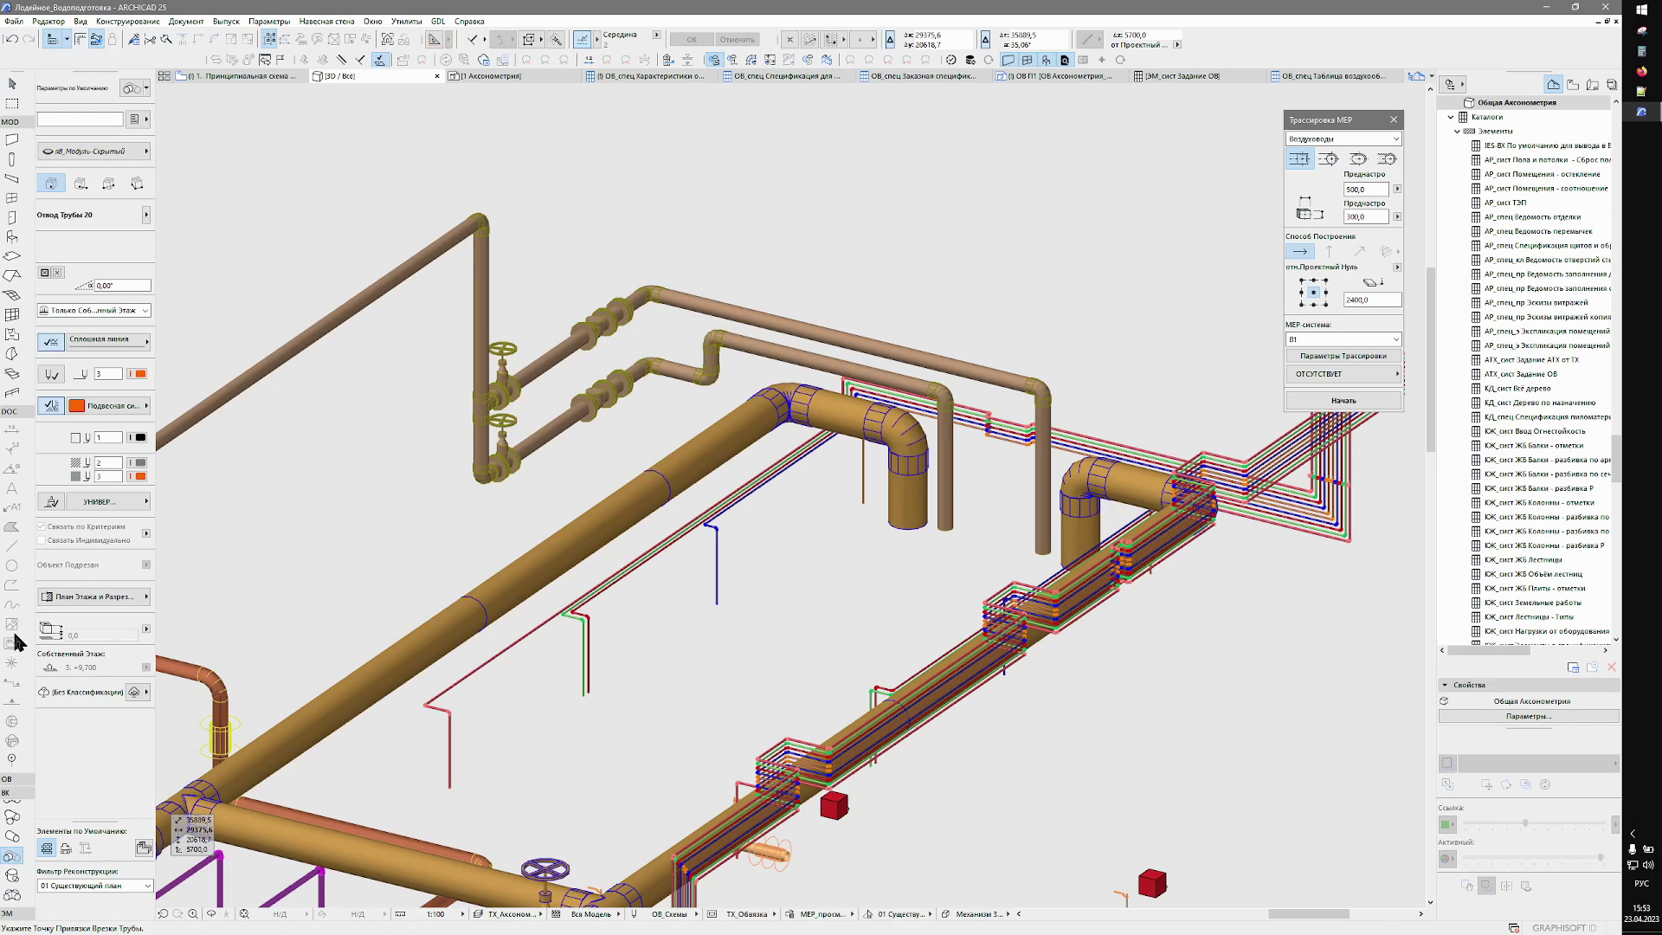
left_click(135, 91)
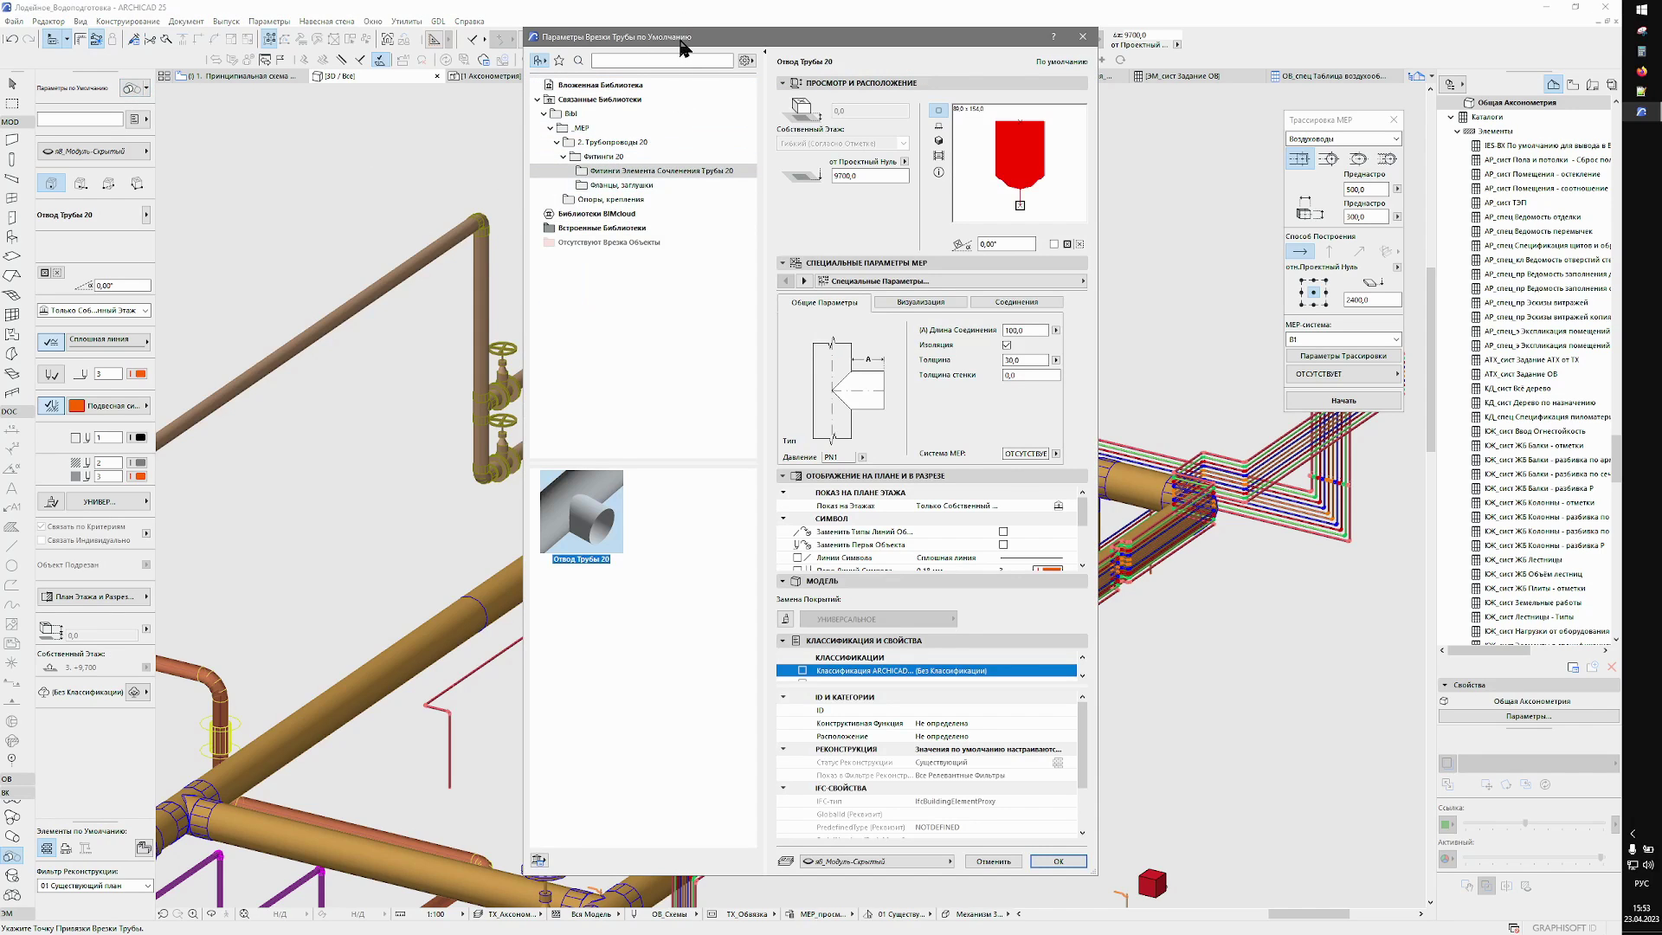
left_click_drag(684, 49, 1156, 51)
left_click(1086, 200)
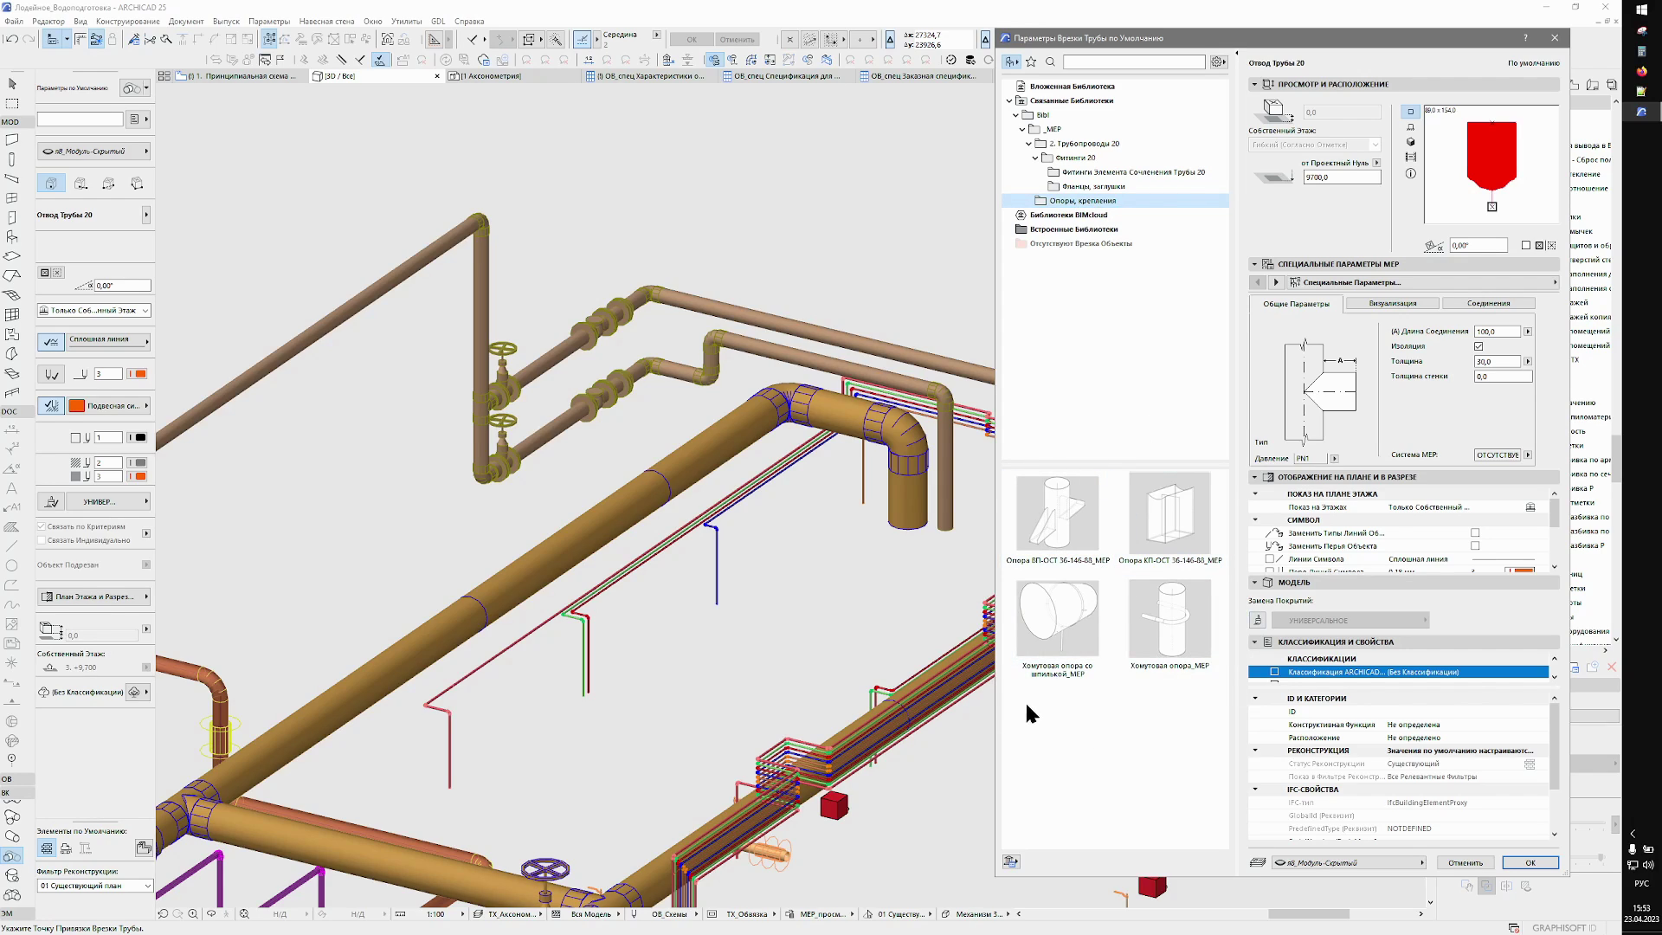
left_click(1163, 544)
left_click(1178, 640)
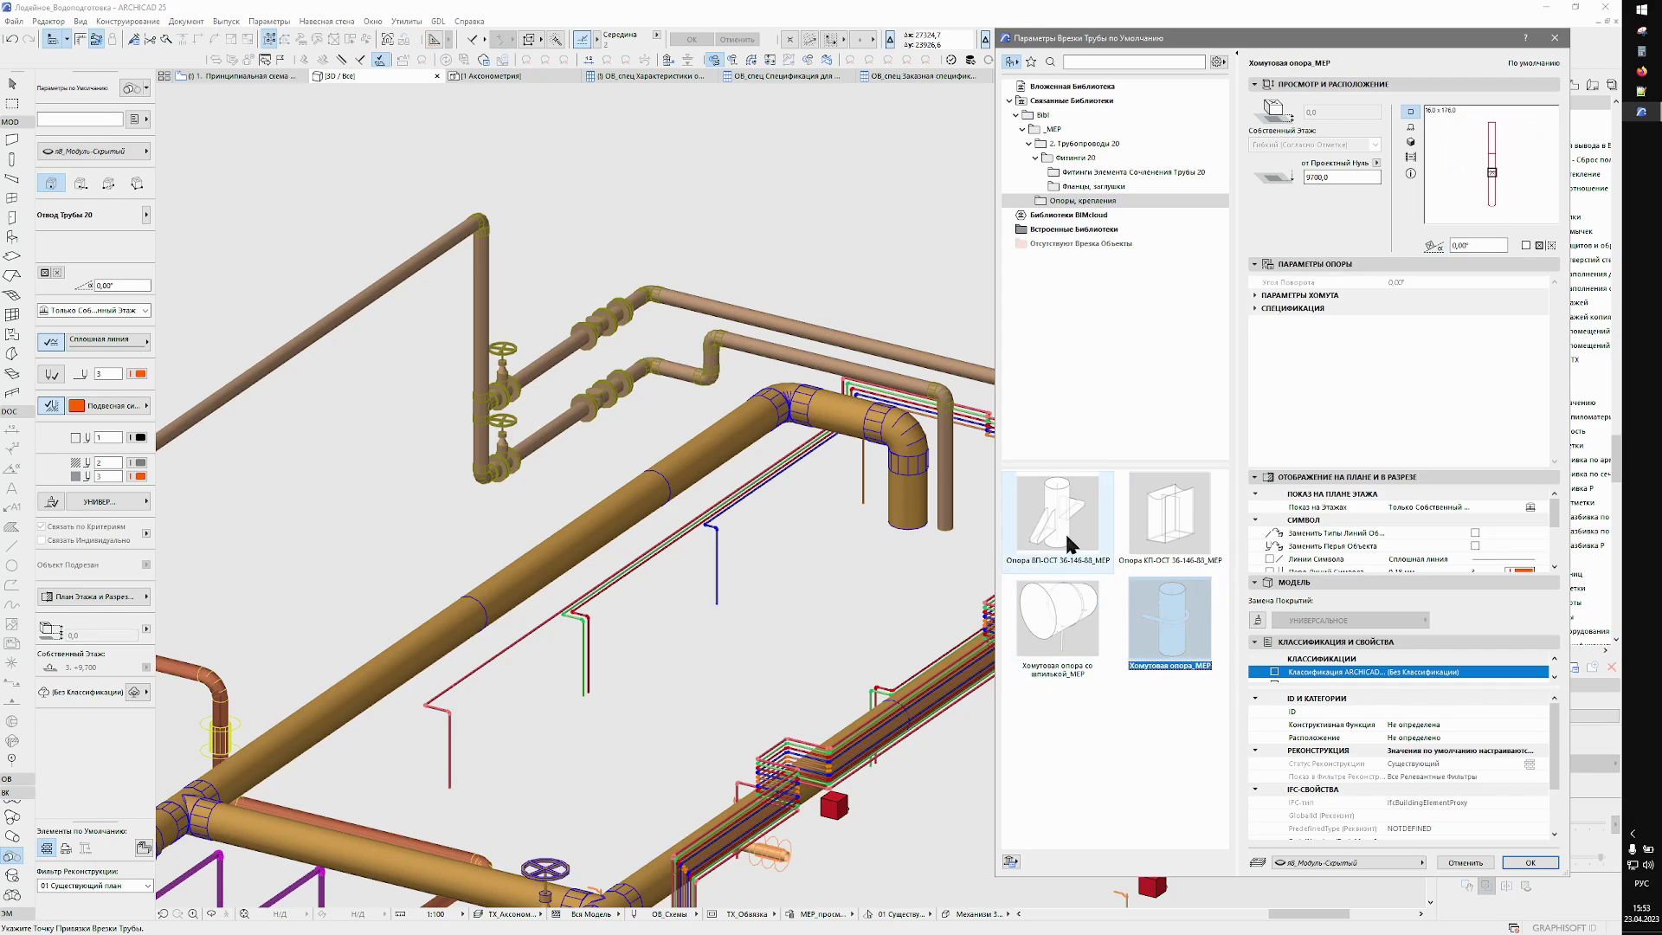
left_click(1072, 544)
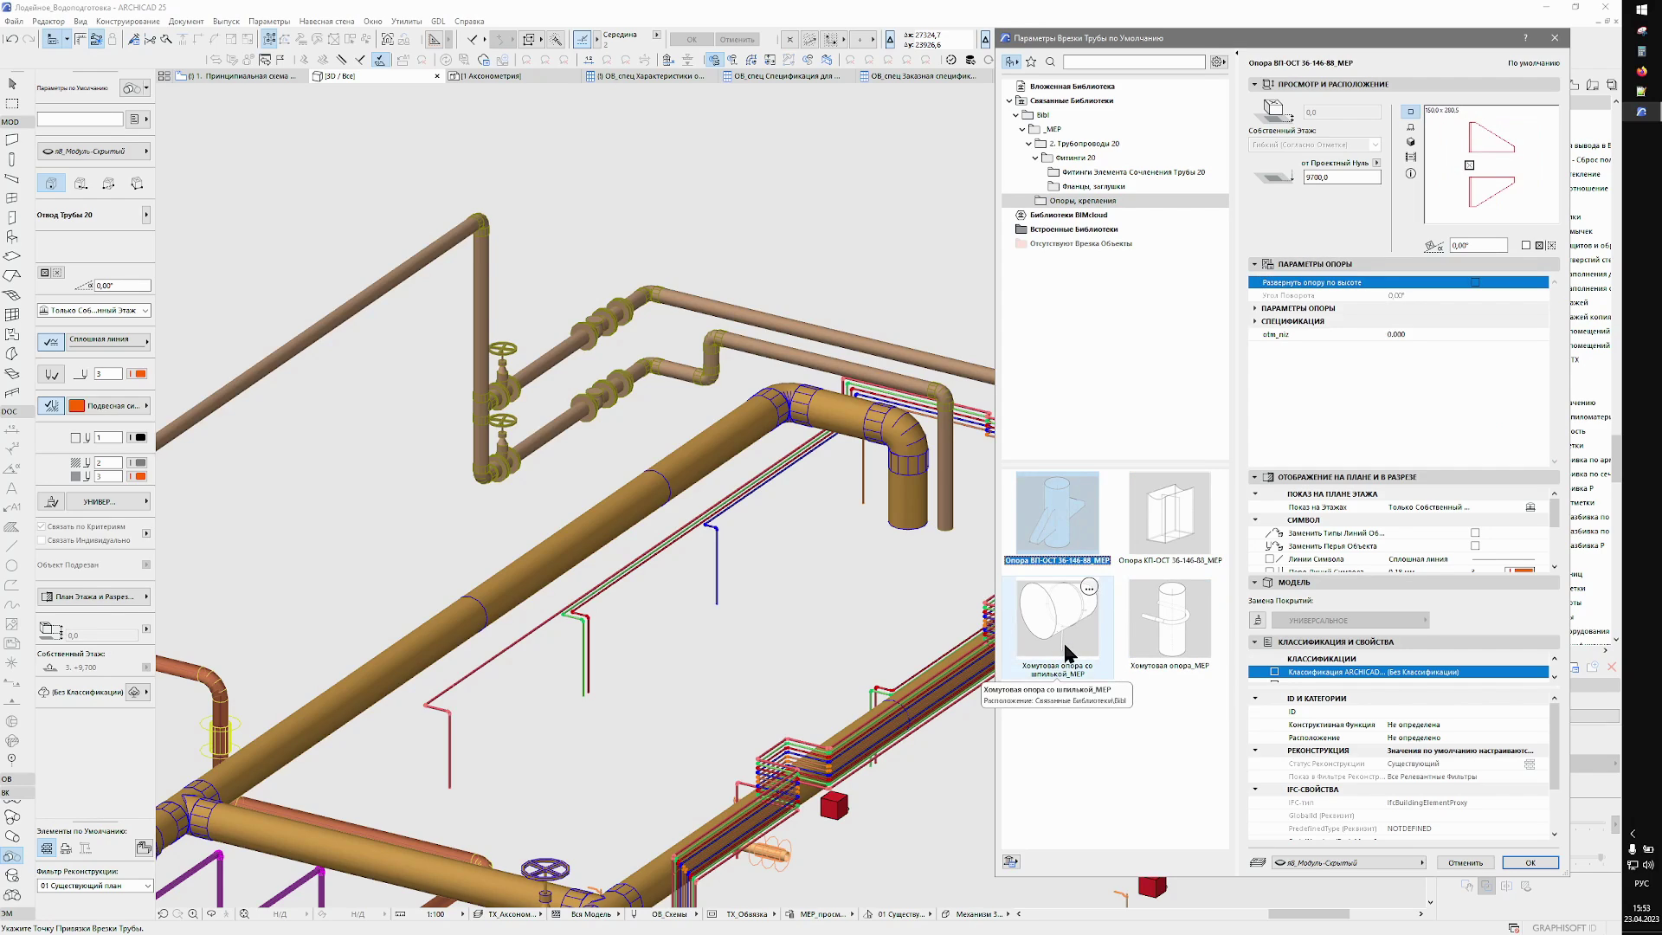
left_click(1066, 637)
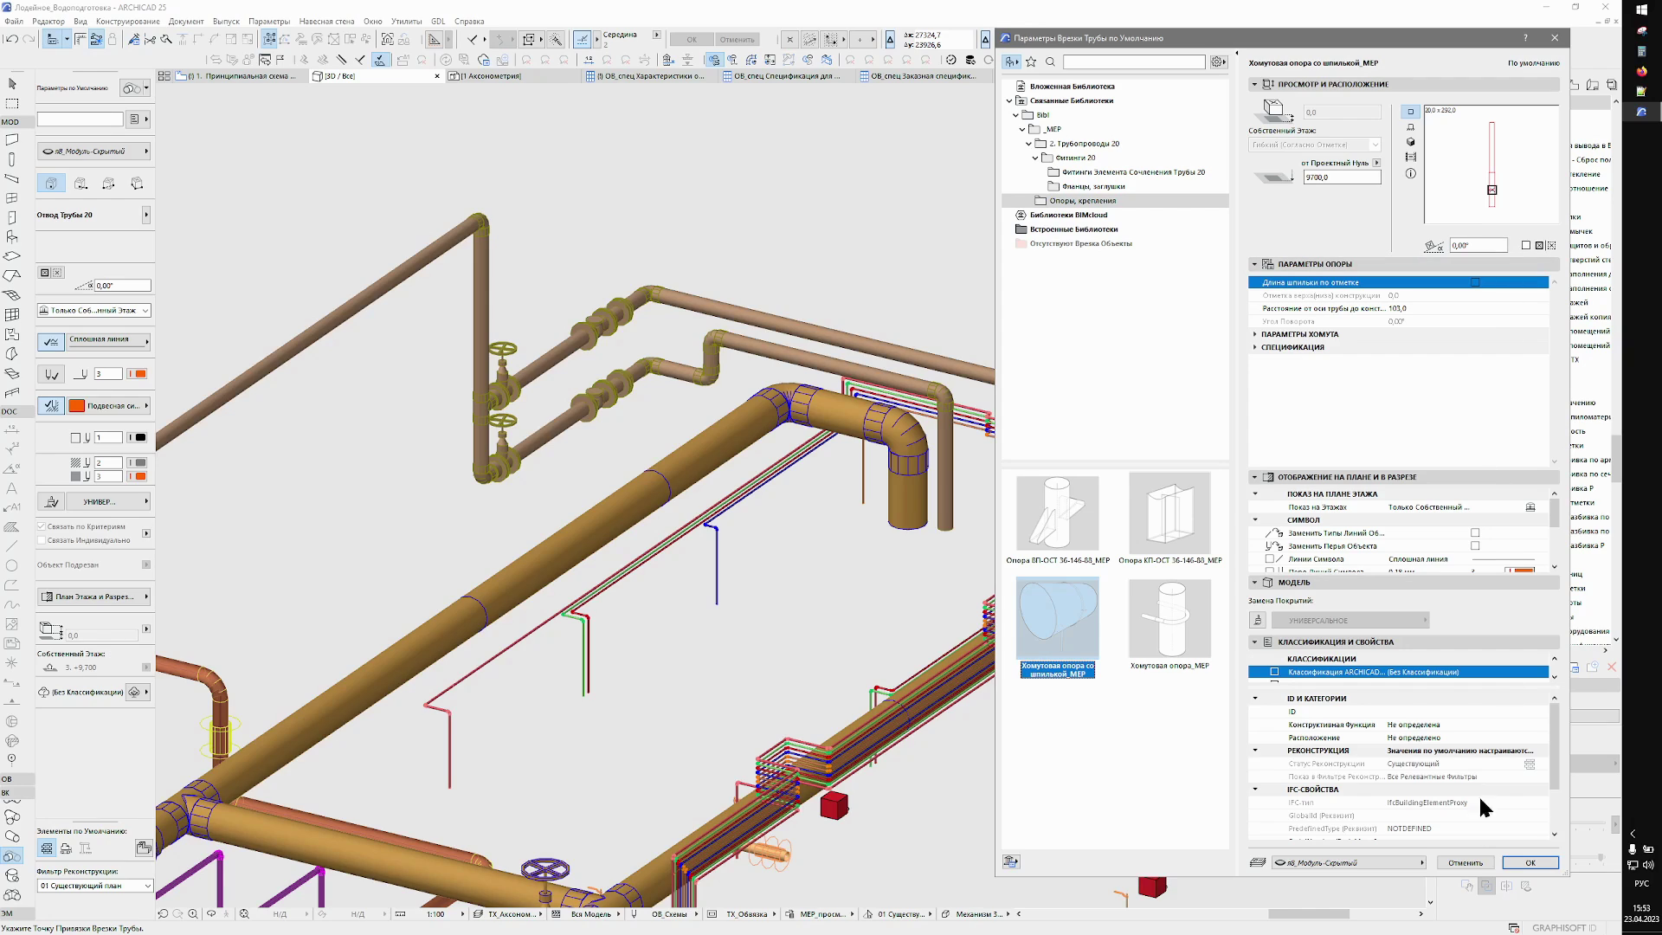
left_click(1524, 862)
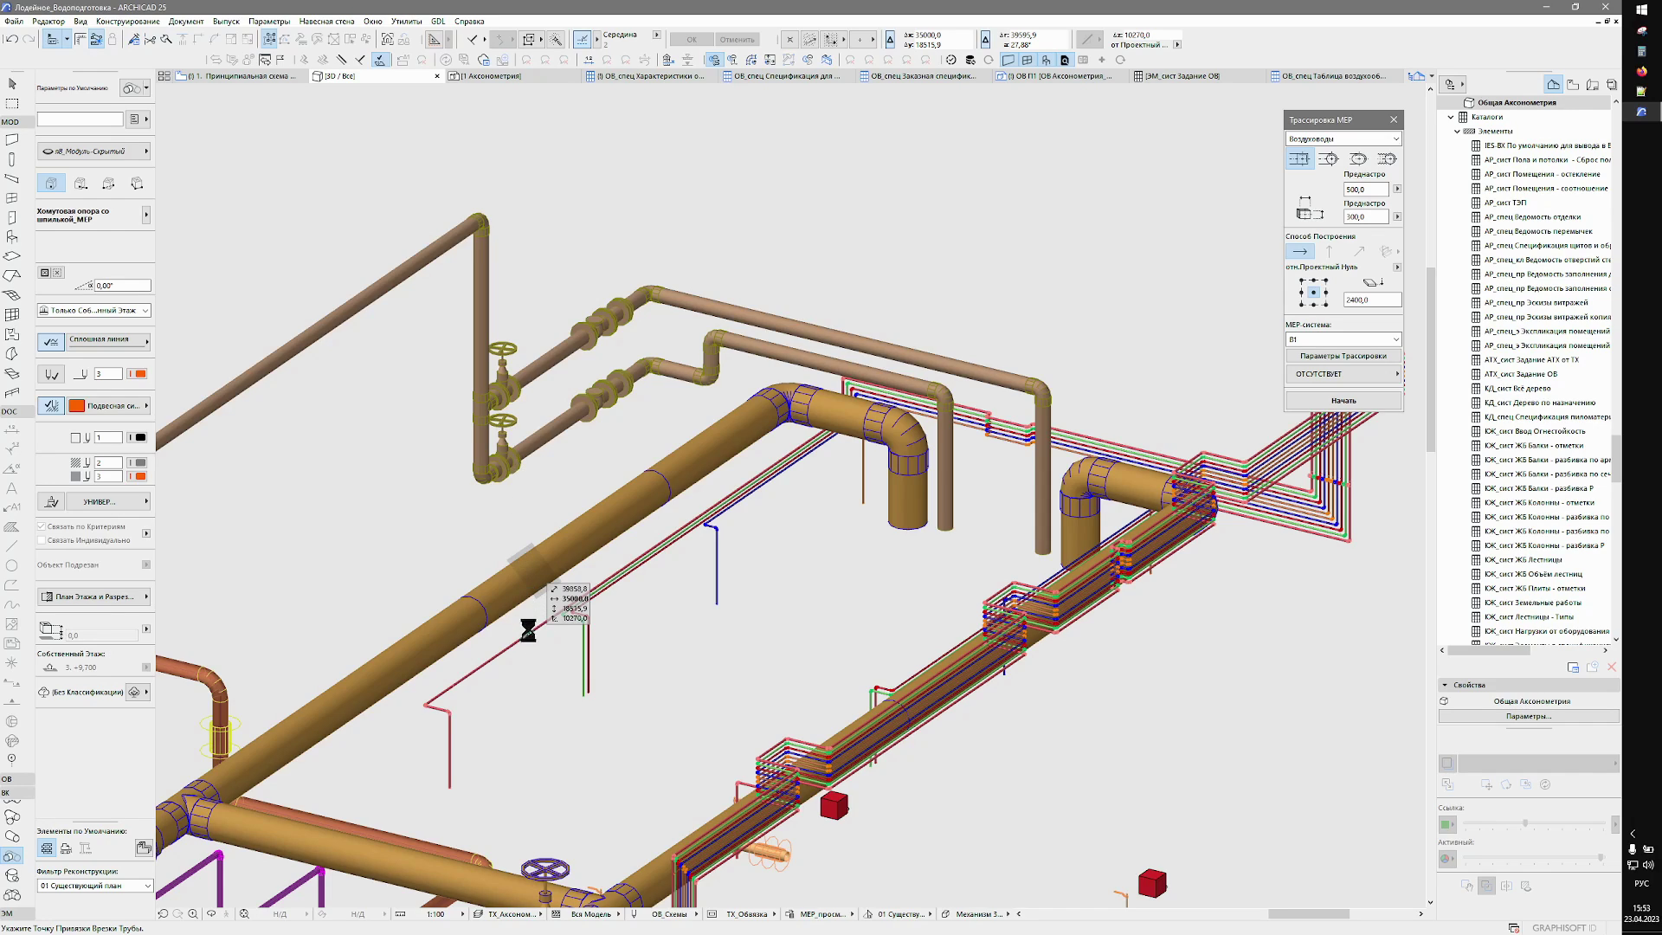
Place a support on the large pipe, unlocking its locked layer.
left_click(531, 659)
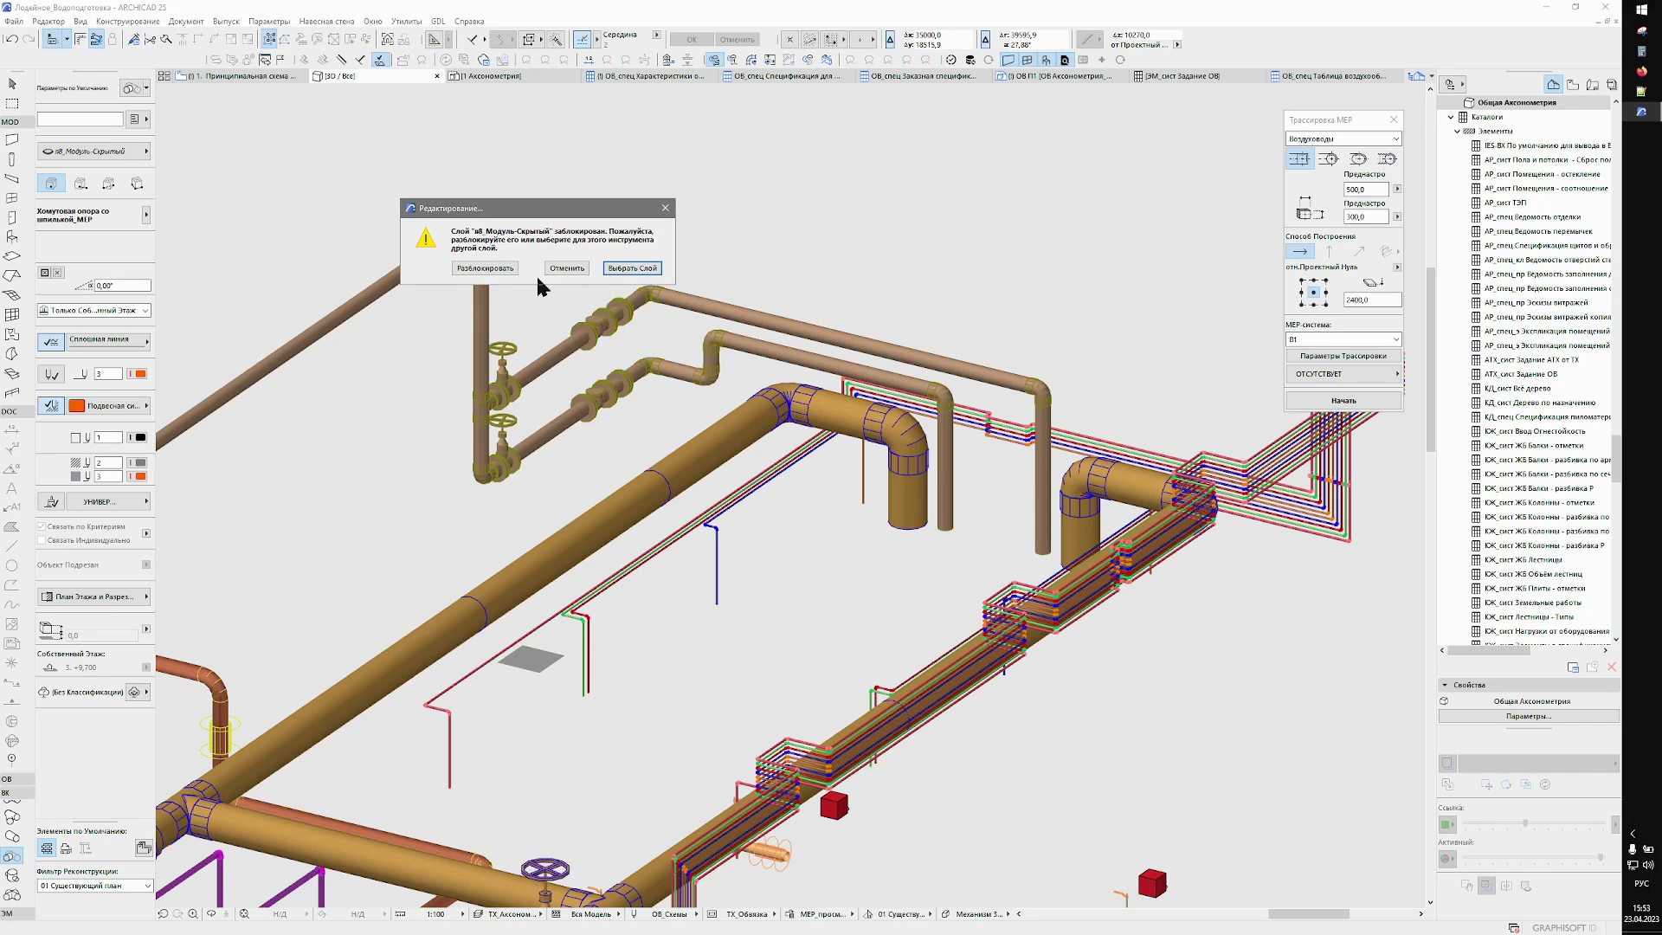
left_click(467, 270)
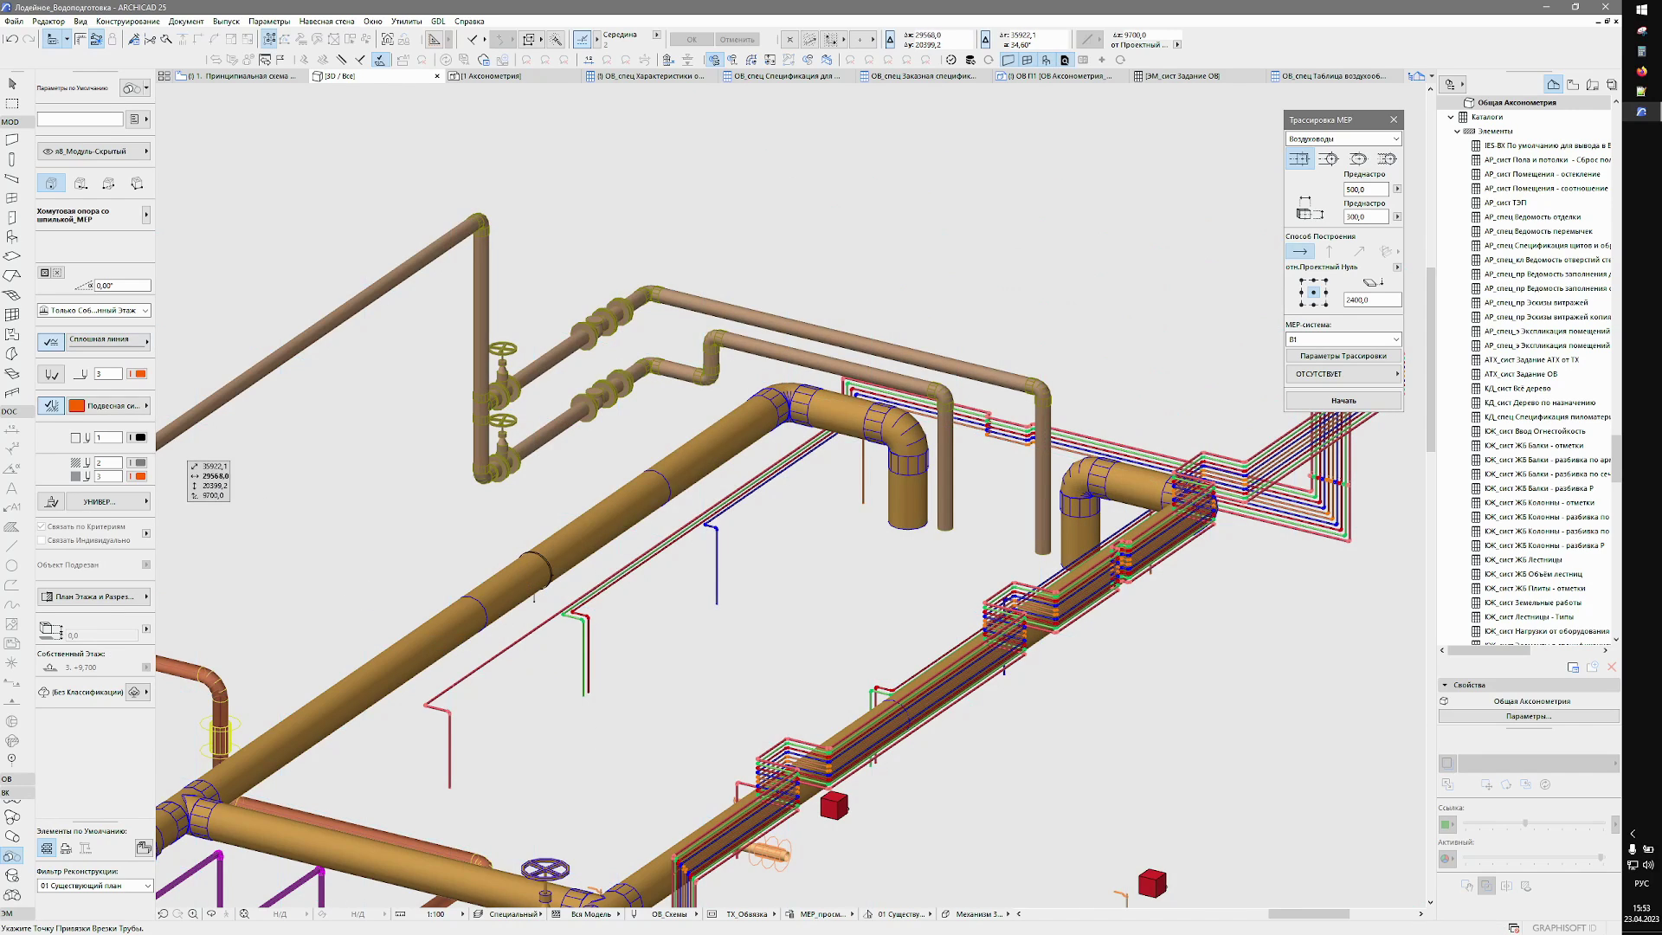
key("Escape")
Elevate the placed element by 370 and select the clamp support.
scroll(528, 612, "up", 3)
scroll(524, 598, "up", 3)
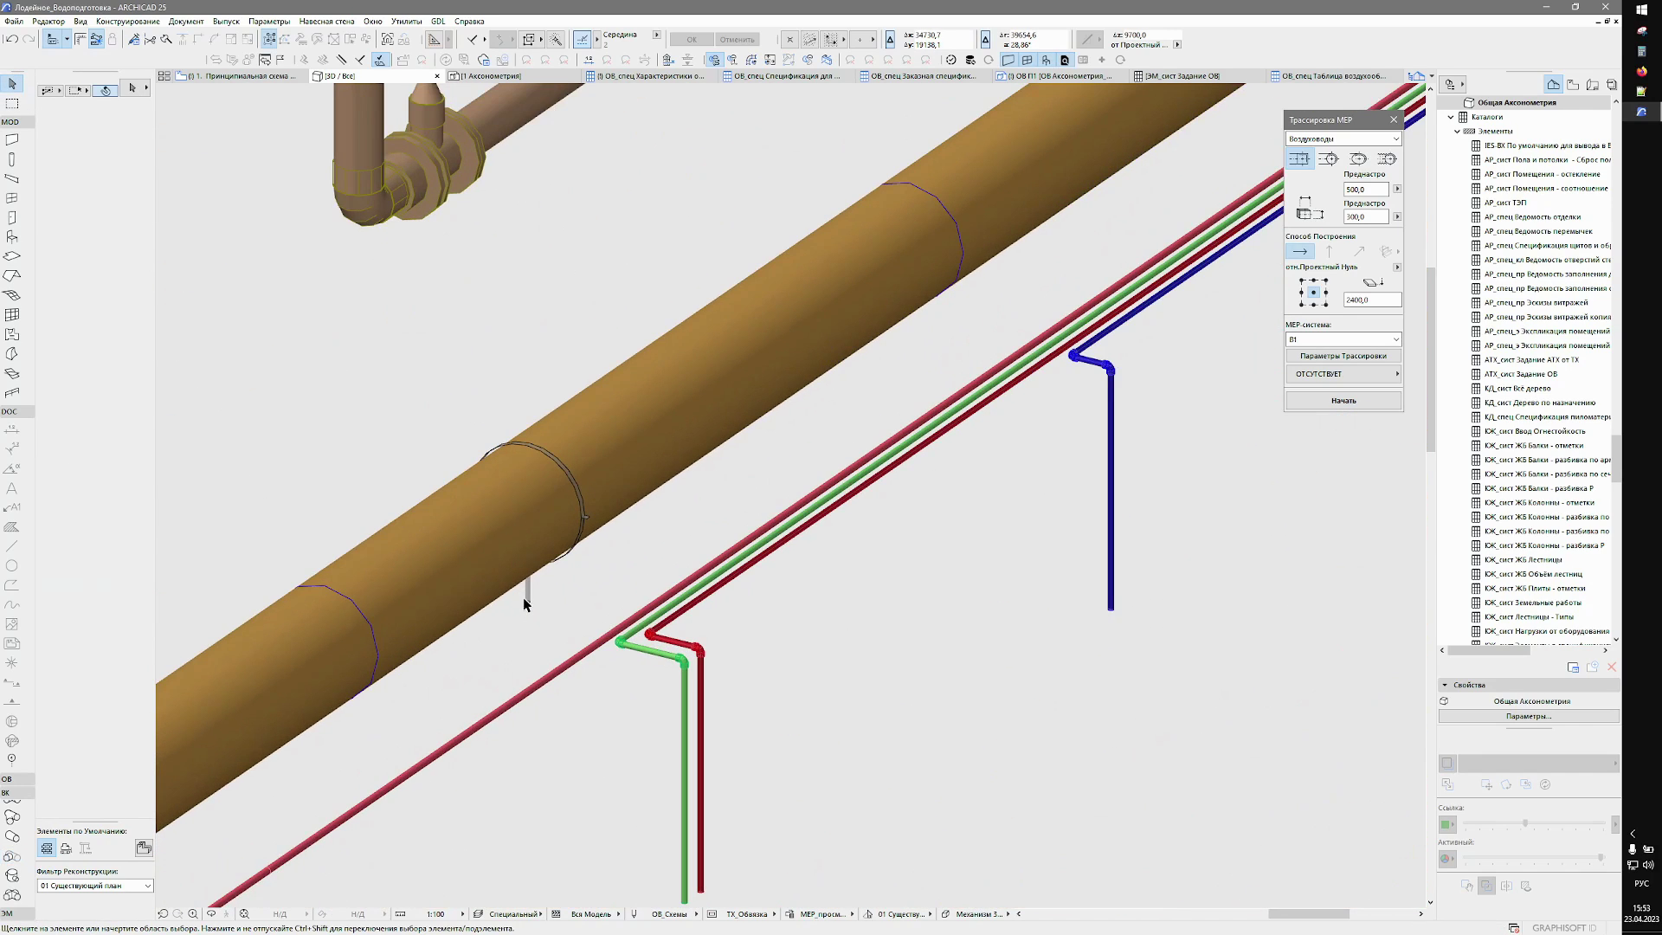
left_click(651, 468)
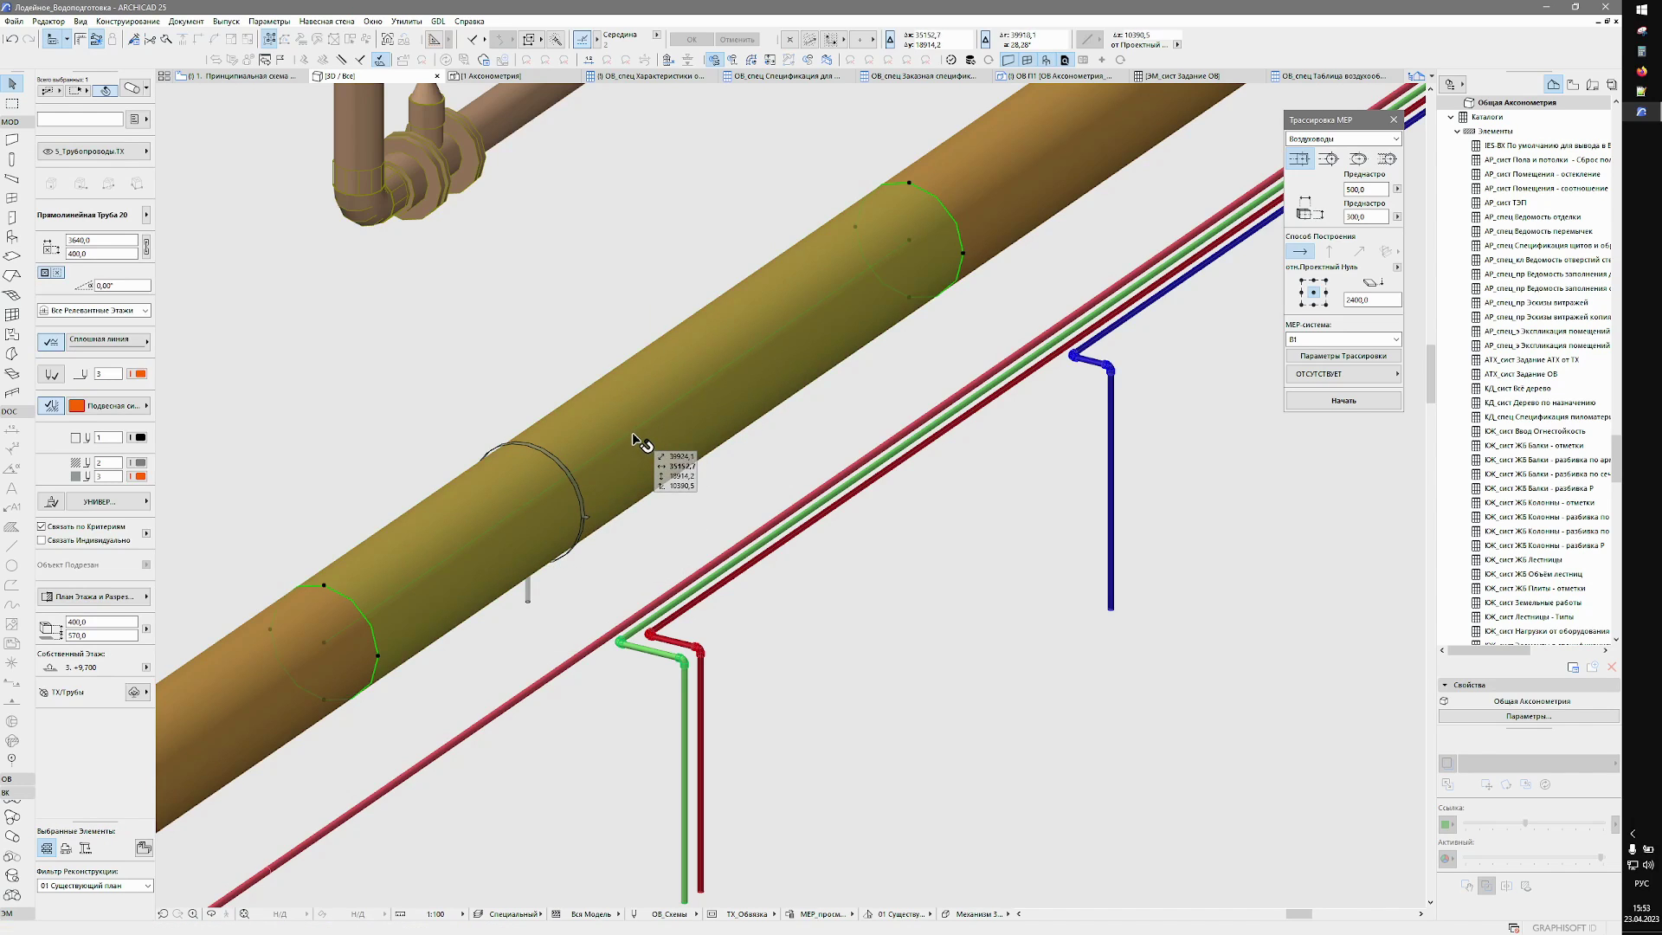
left_click(651, 463)
left_click(740, 515)
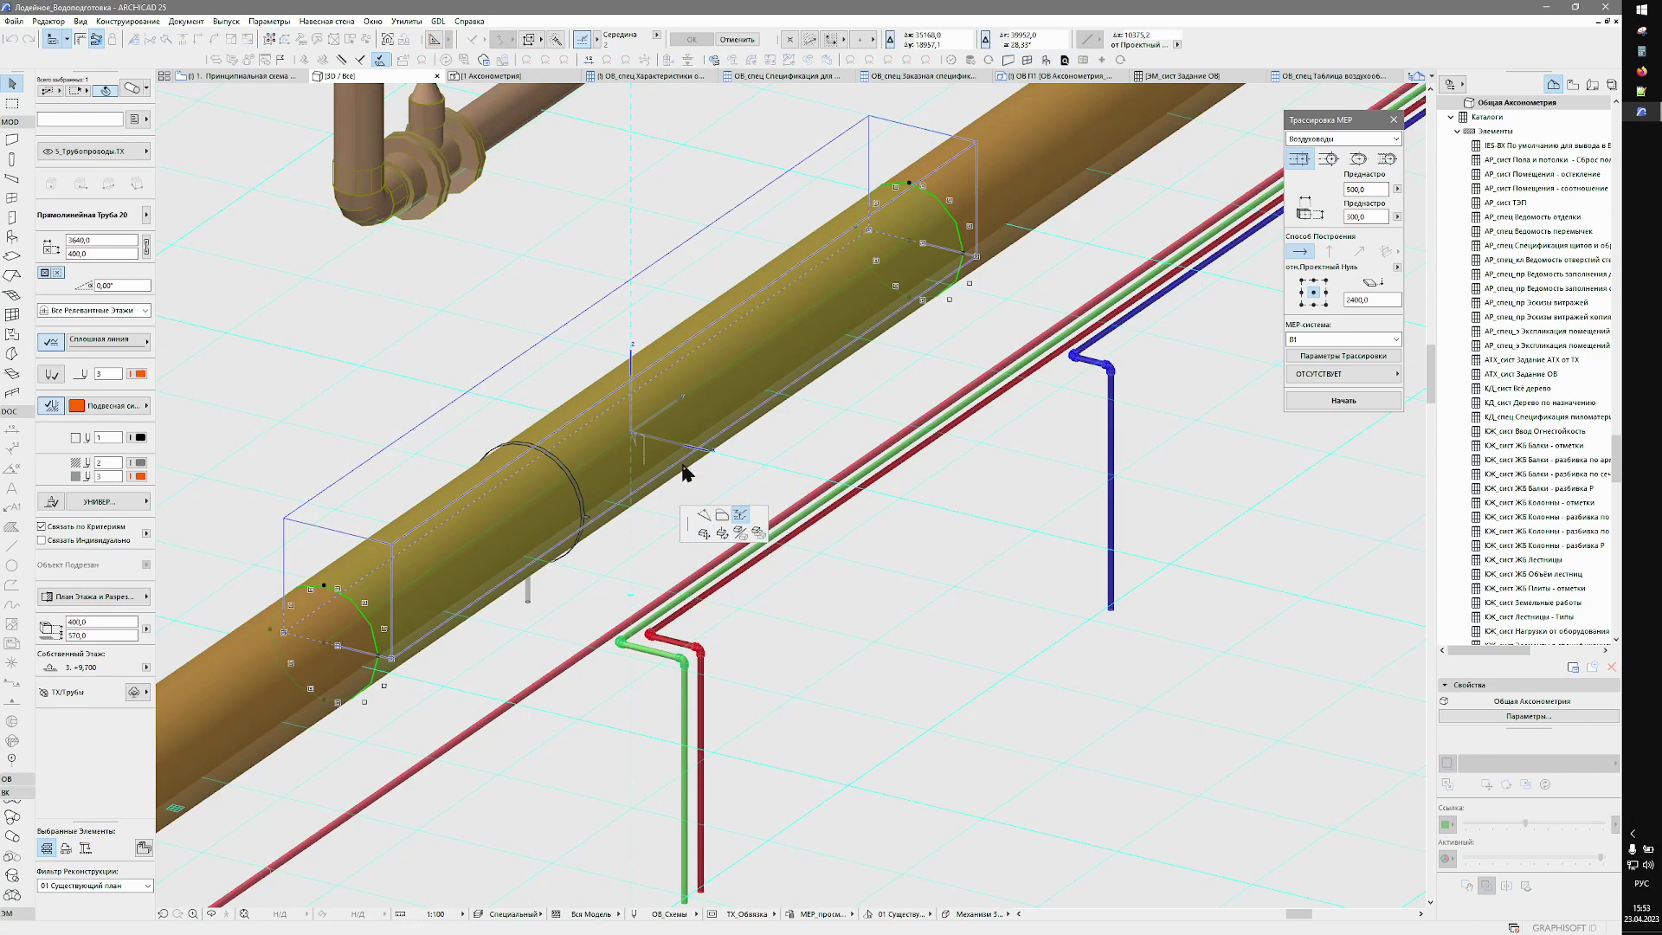
left_click(613, 334)
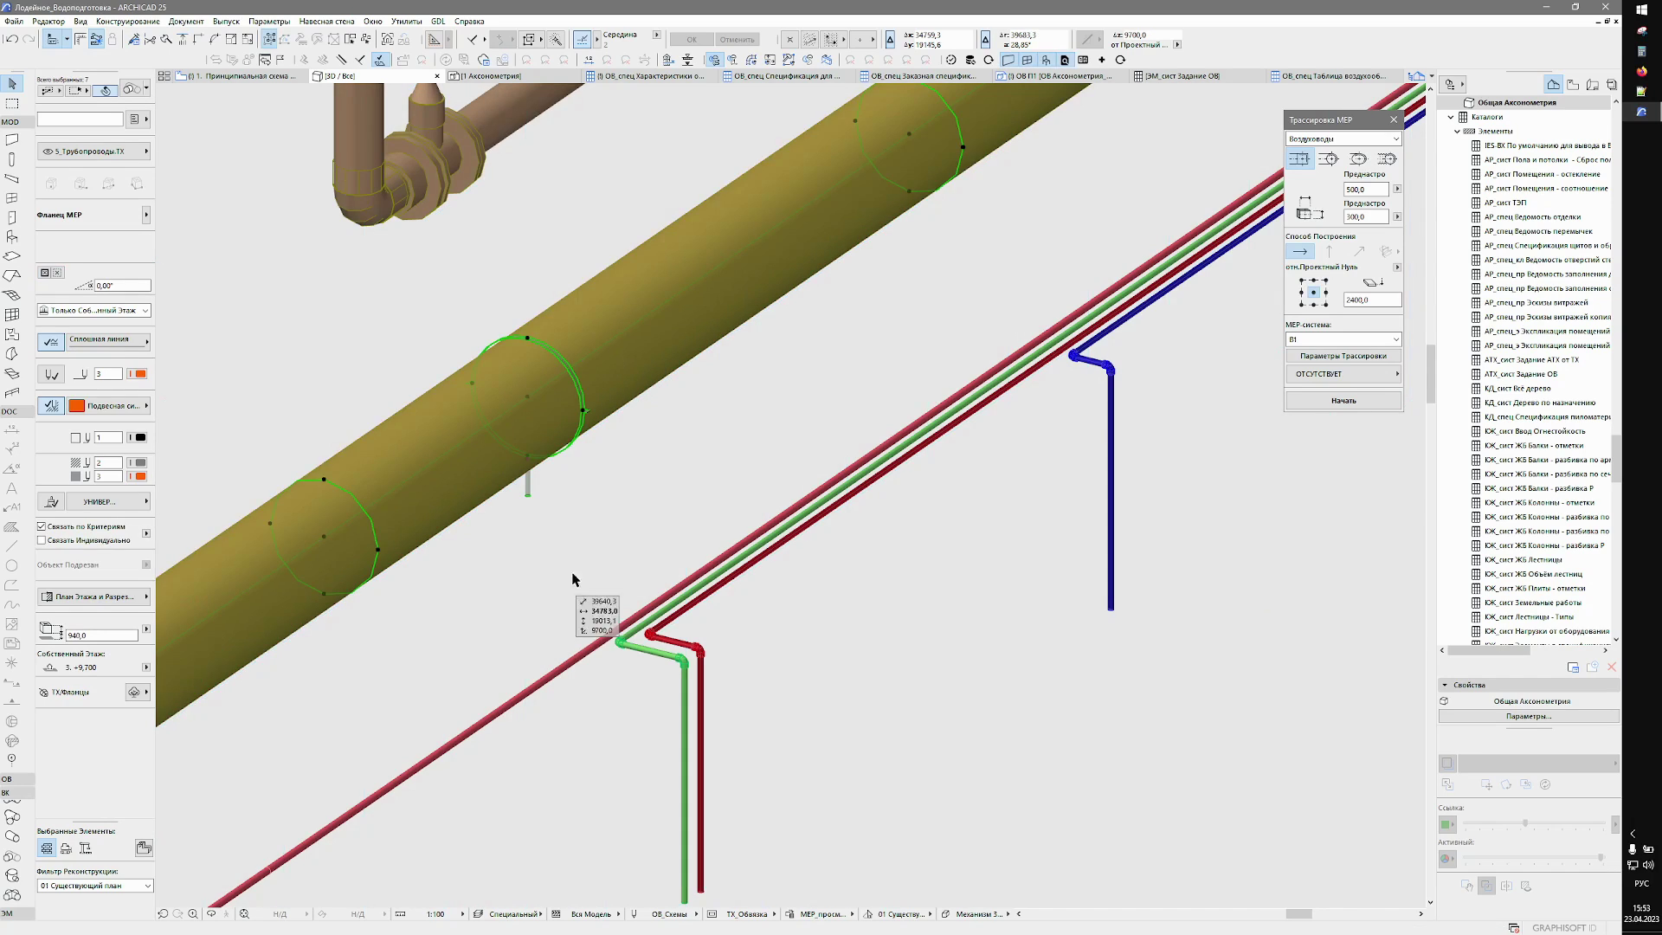
key("Escape")
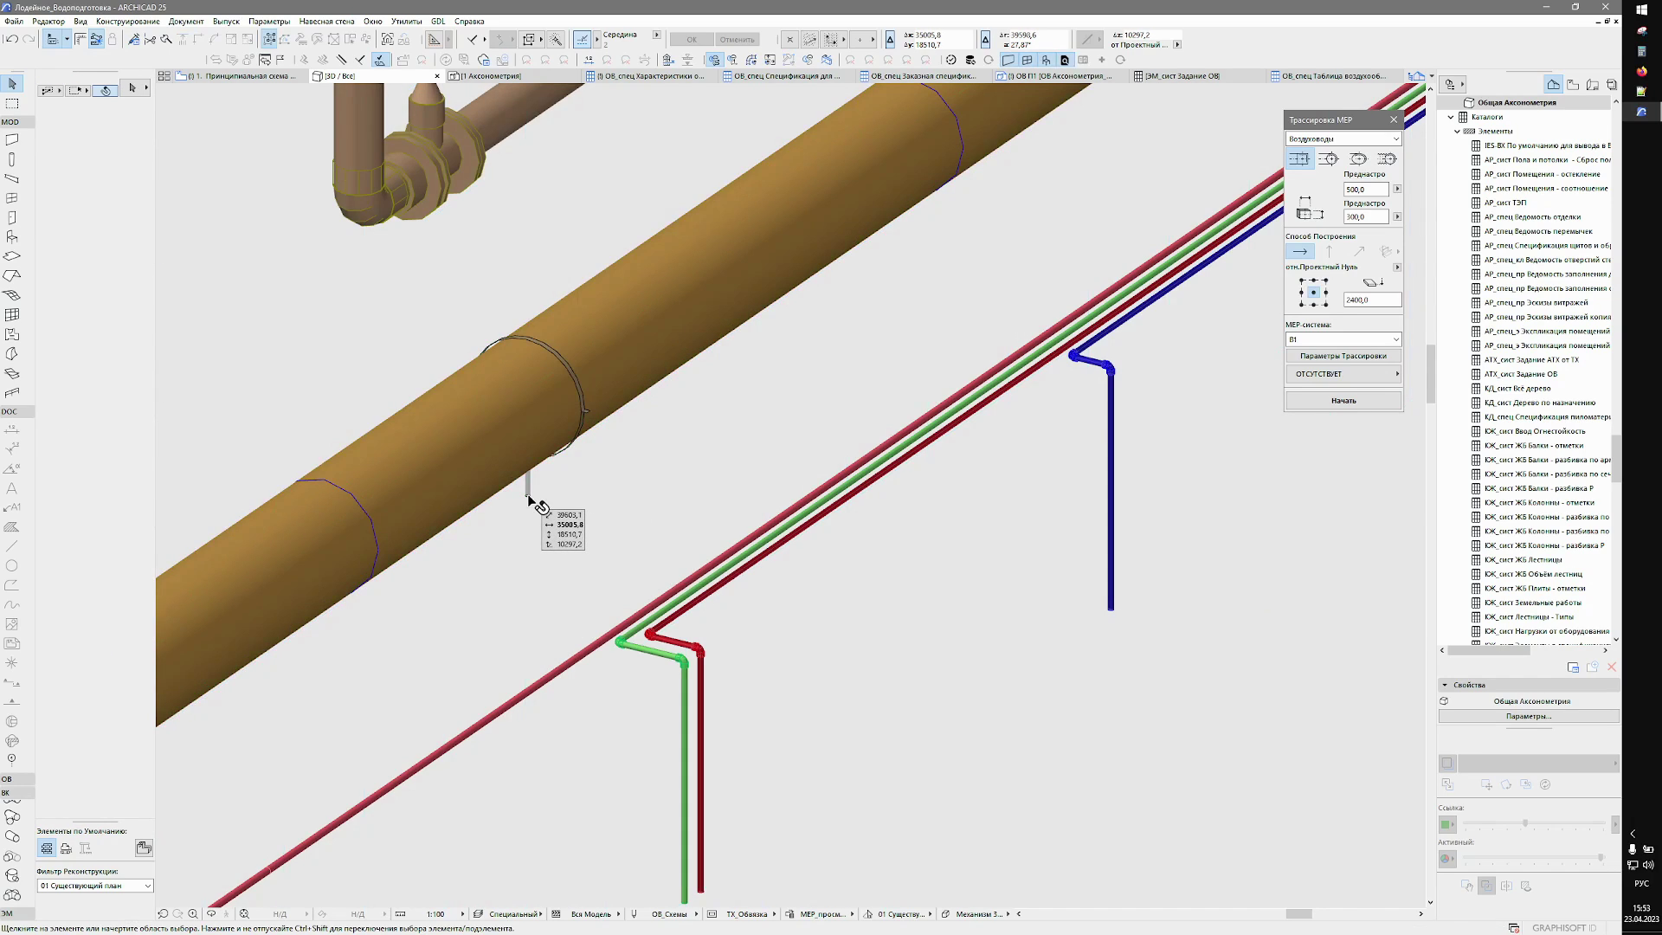
left_click(554, 455)
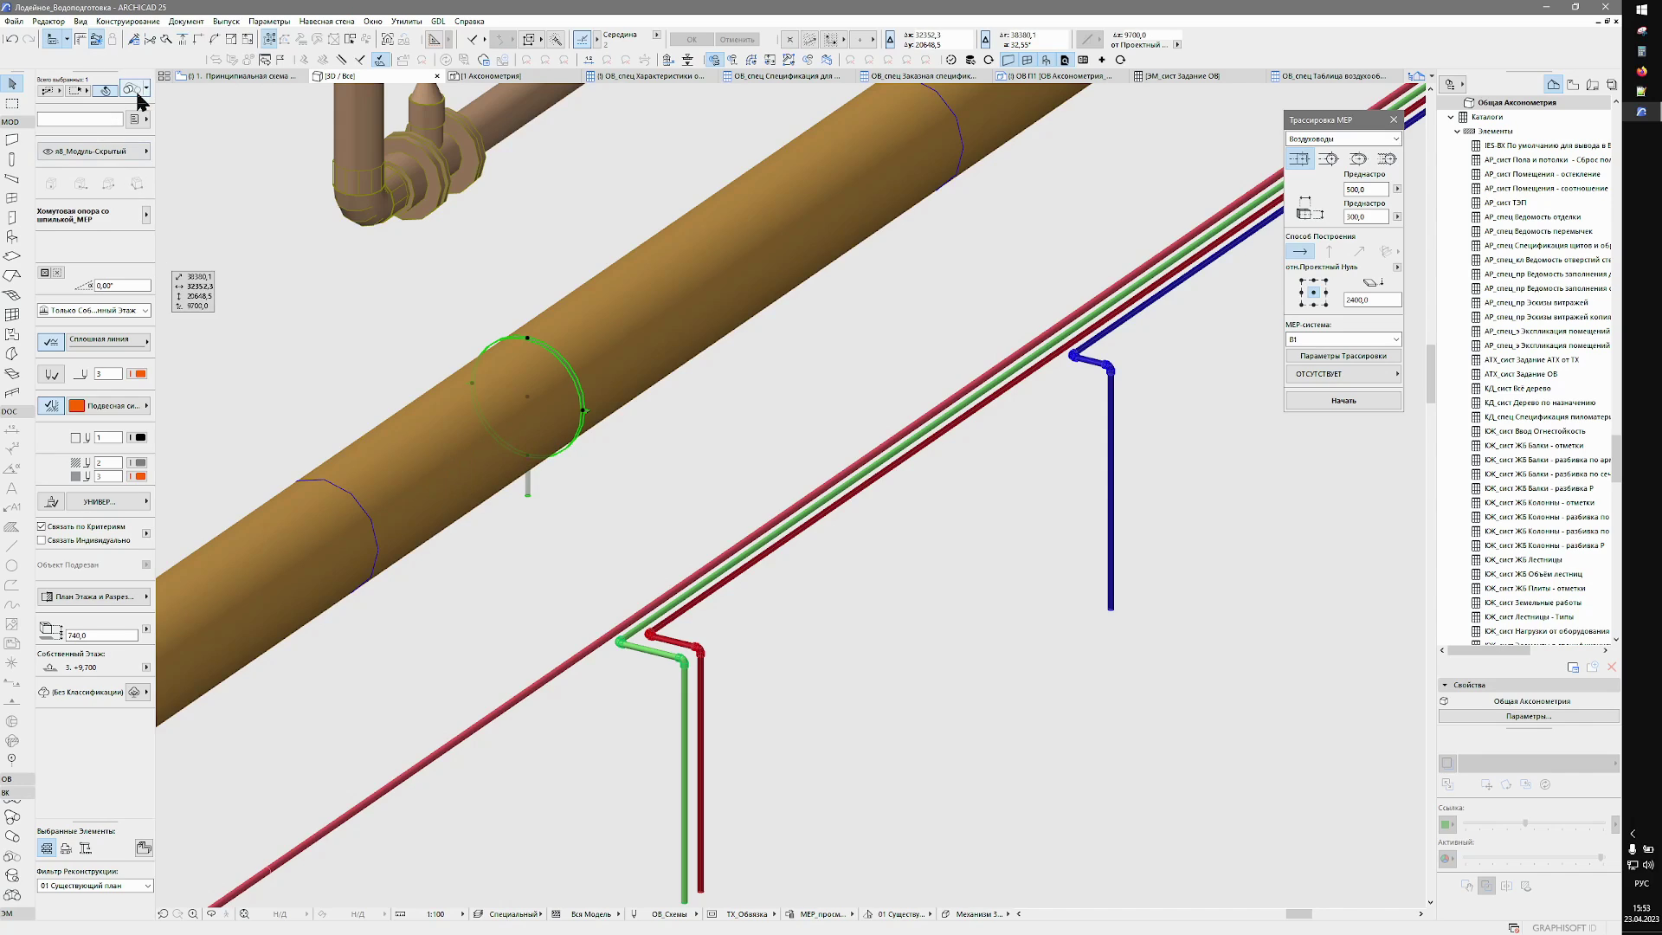
Make the clamp support's rod length follow a structure elevation mark.
key("ctrl+t")
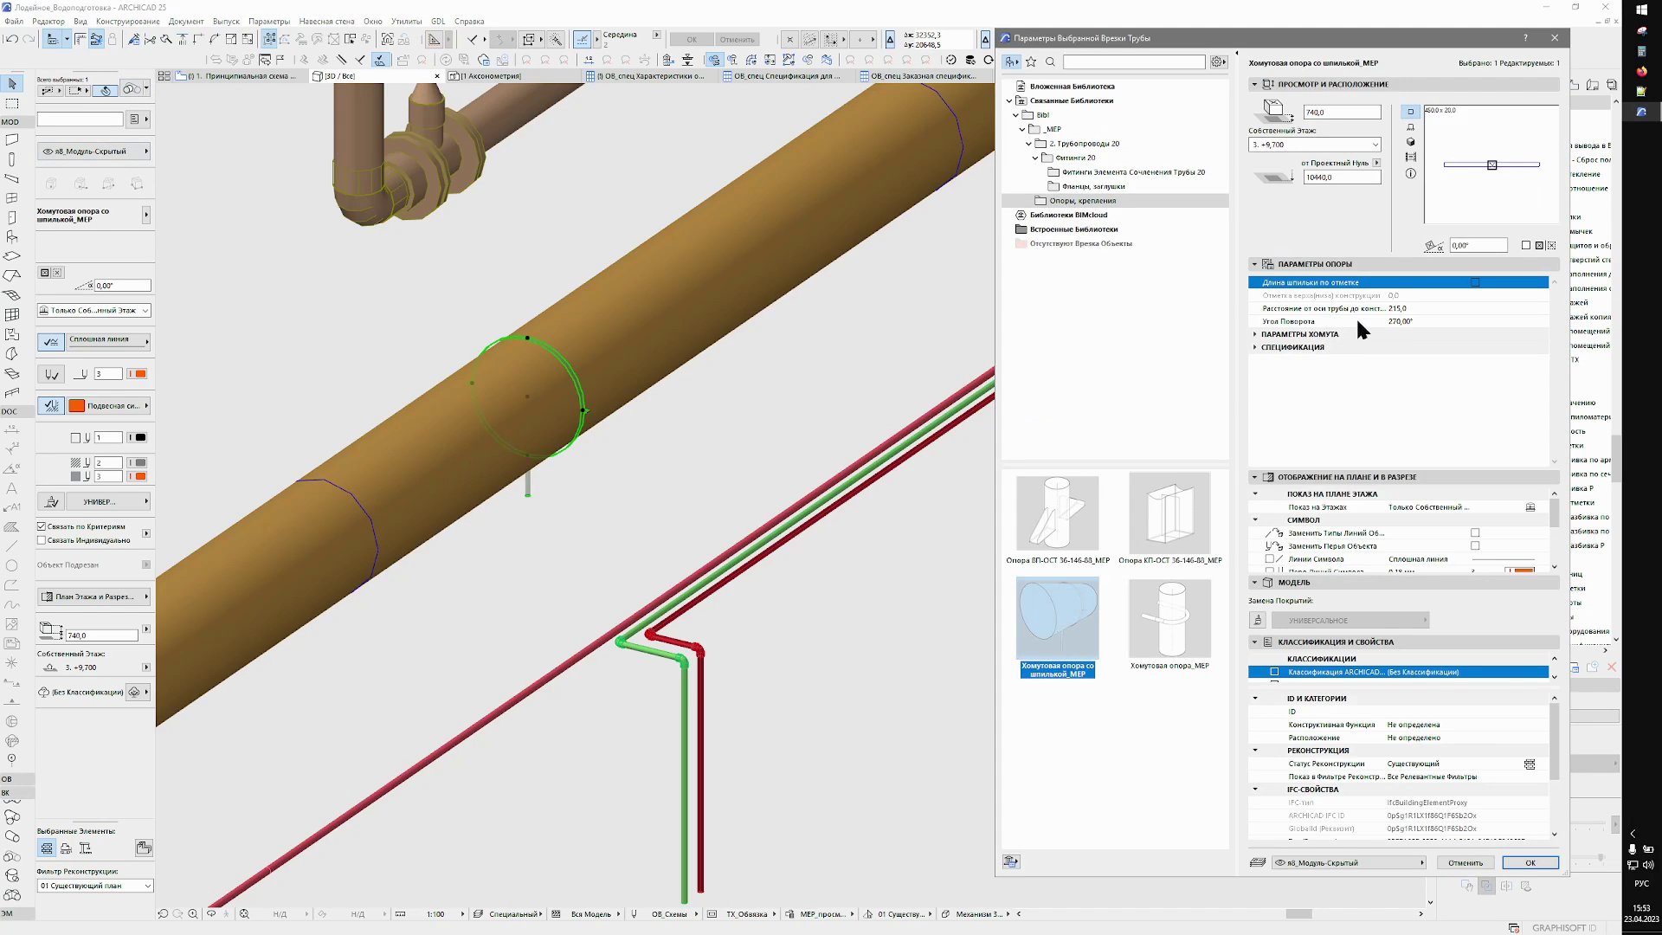
left_click(1476, 285)
left_click(1411, 296)
type("5700")
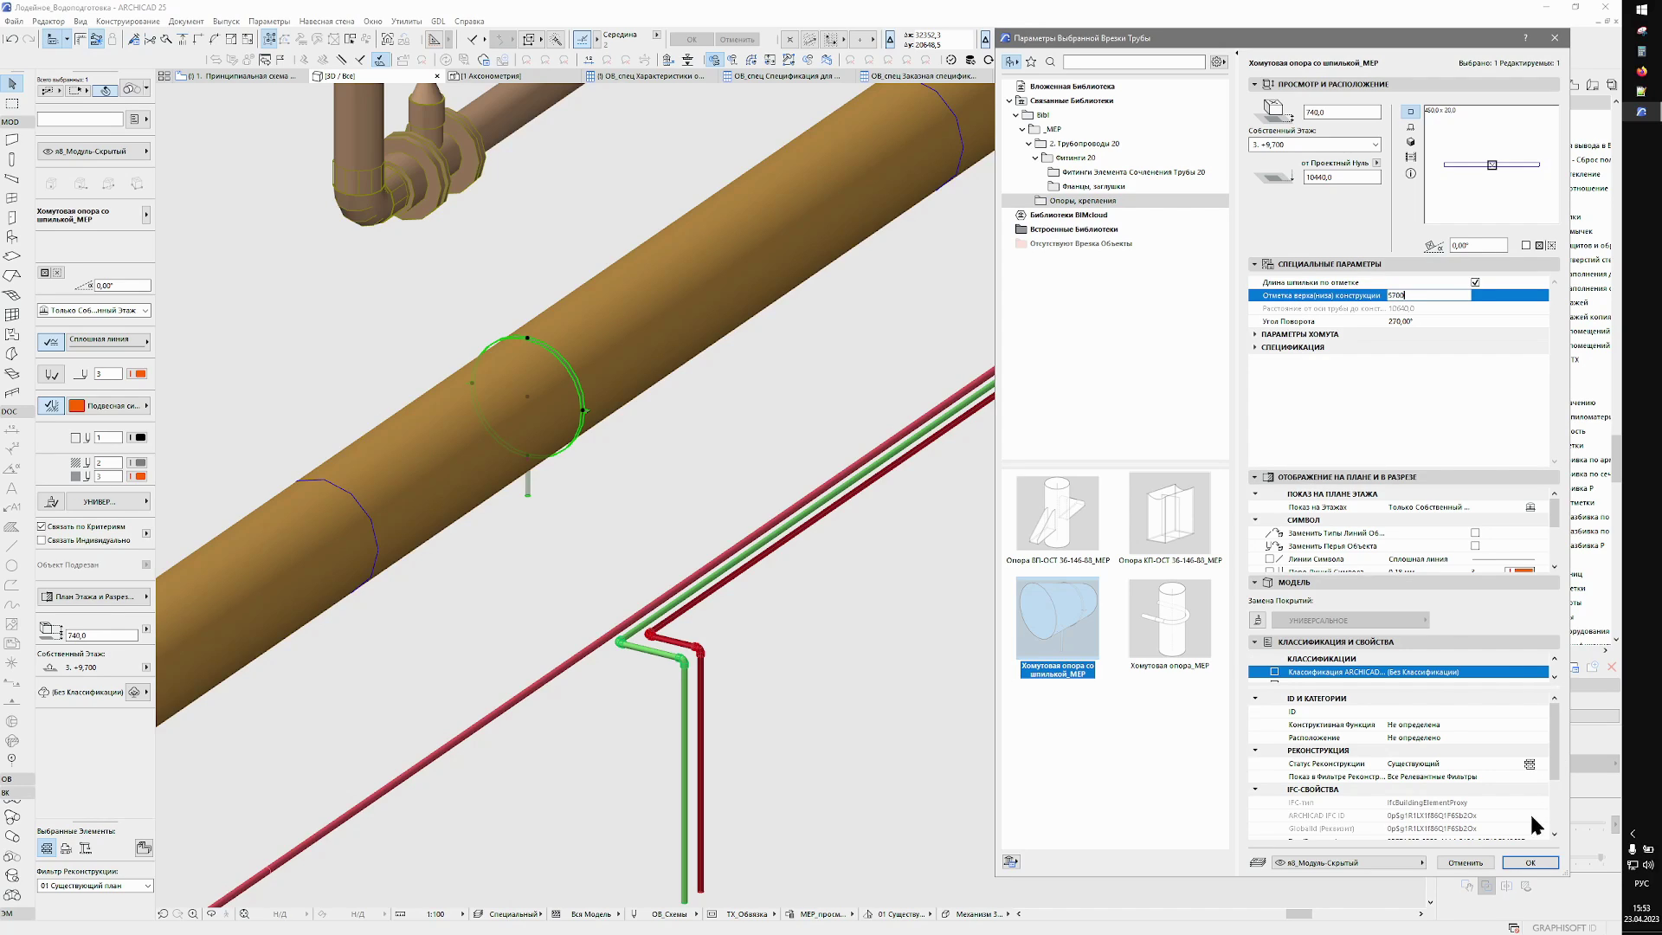
left_click(1526, 864)
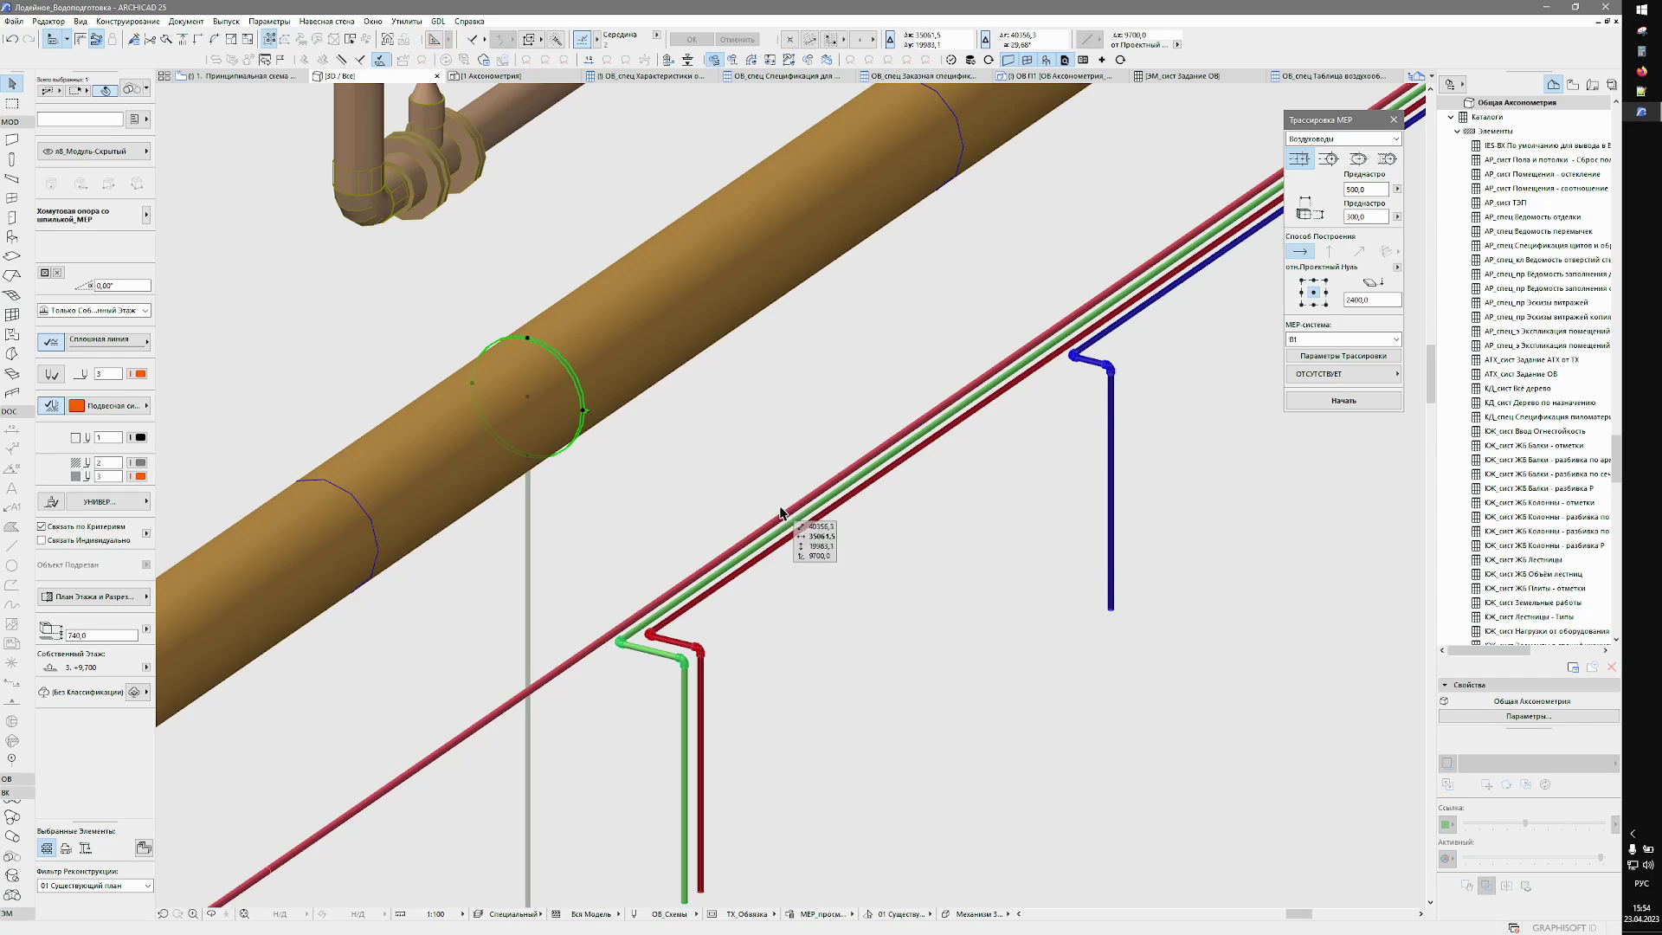
scroll(772, 513, "down", 3)
middle_click_drag(771, 514, 751, 275)
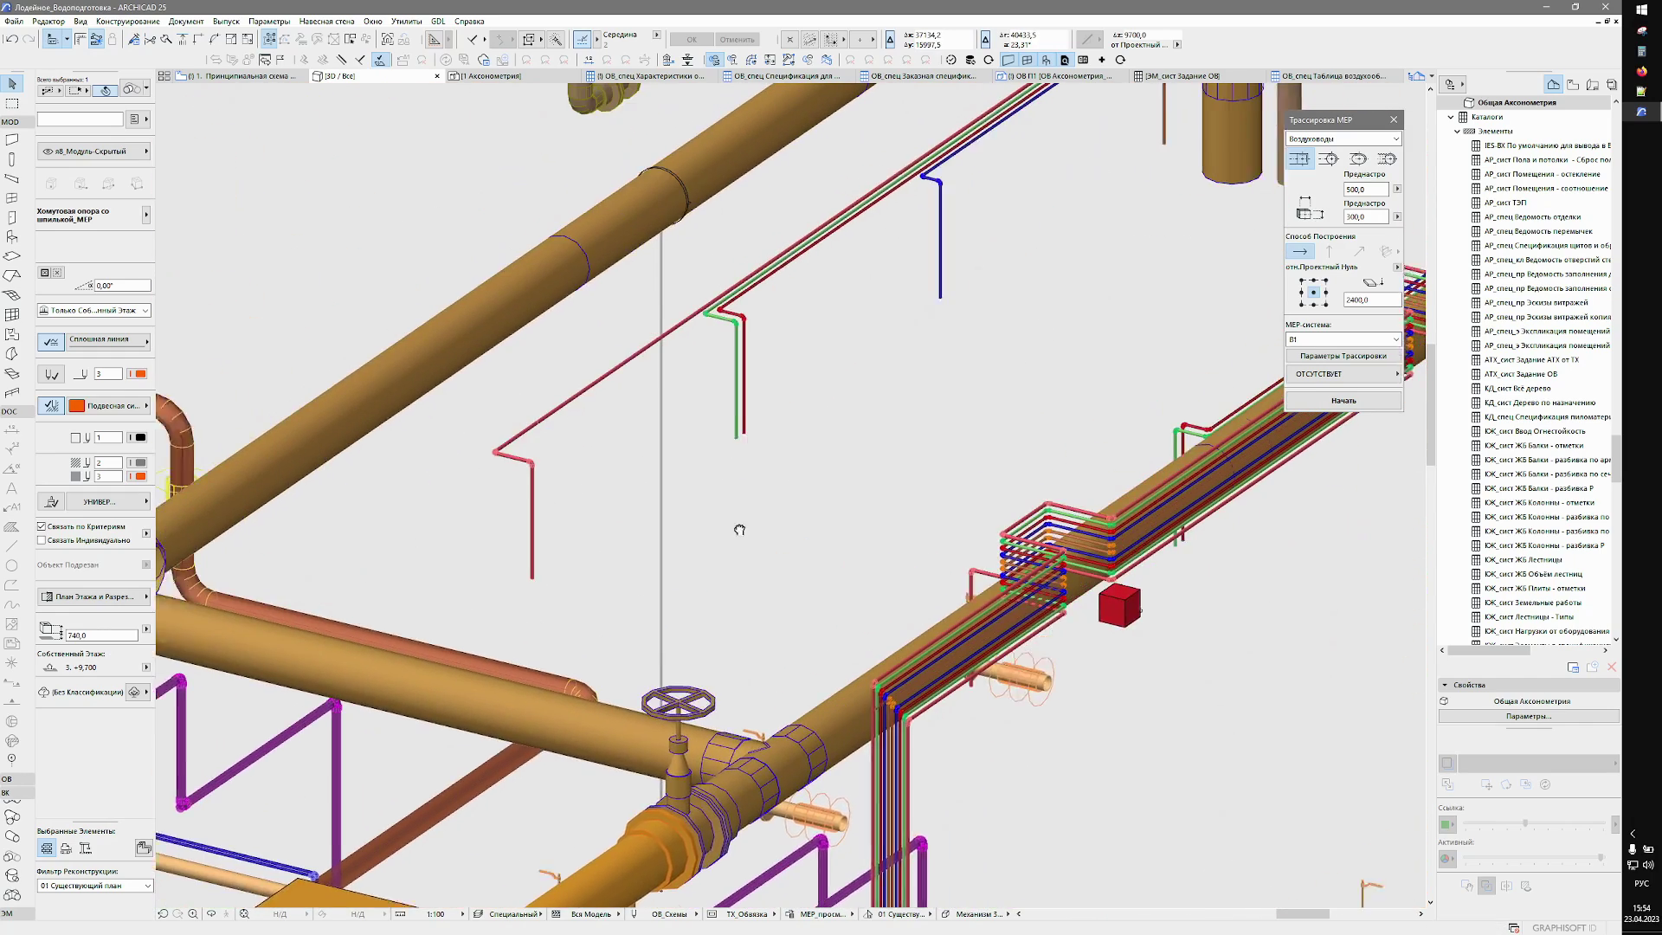
key("ctrl+t")
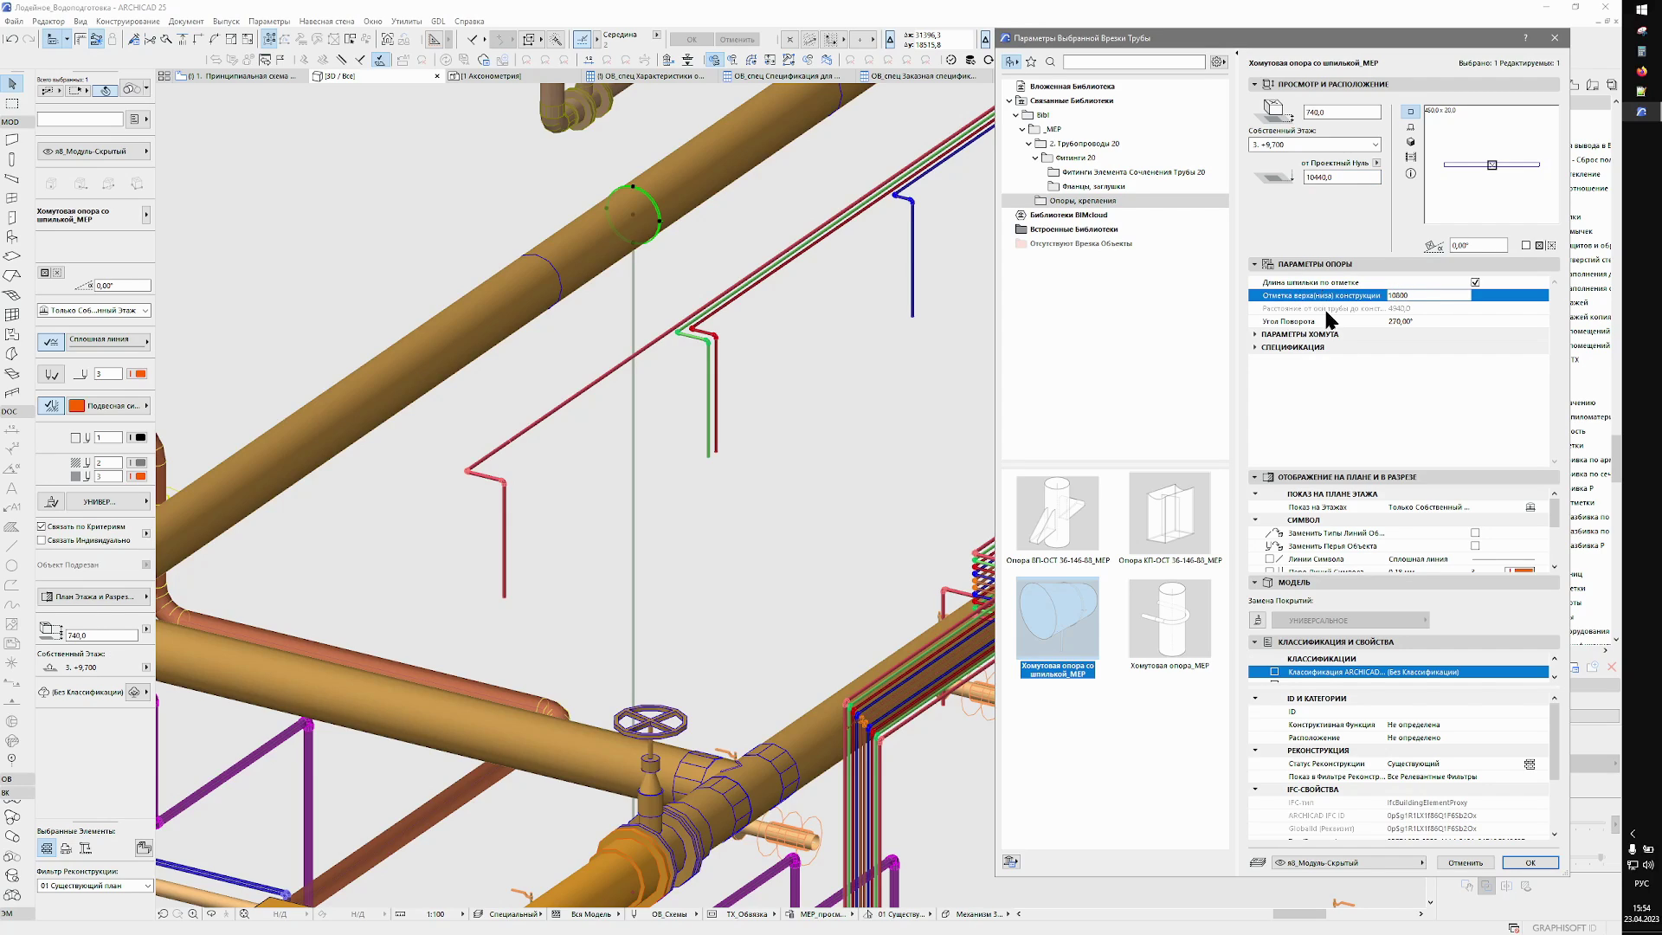
left_click(1529, 862)
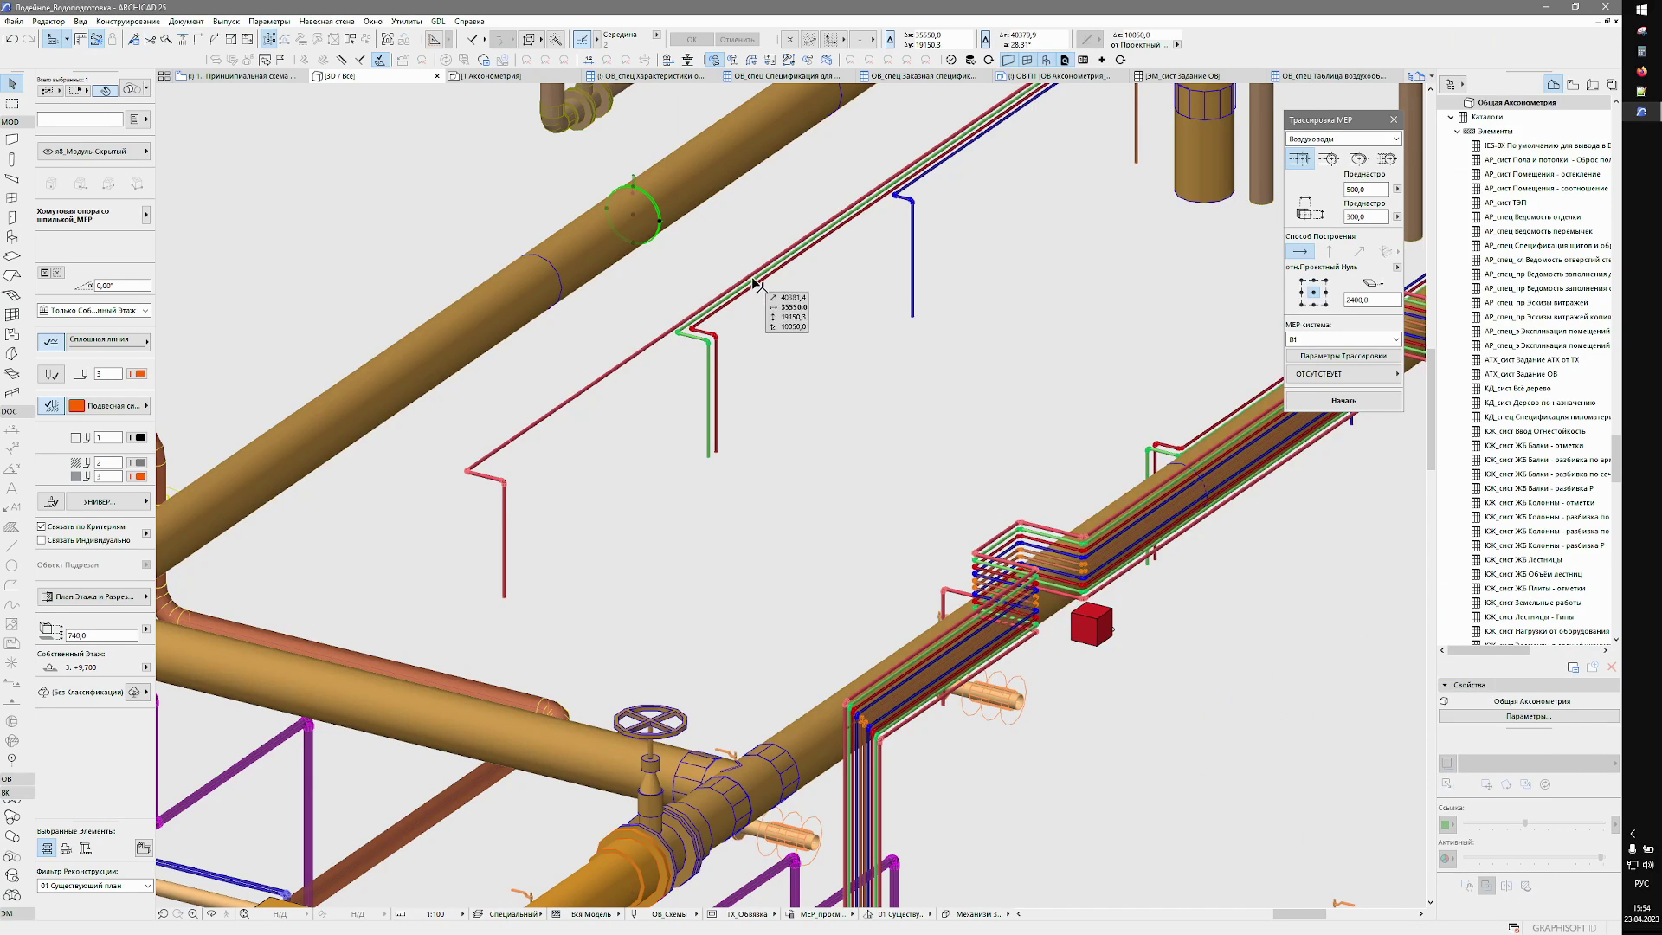
Lower the brown main pipe to a new elevation using Elevate.
middle_click_drag(599, 243, 656, 322)
left_click(690, 316)
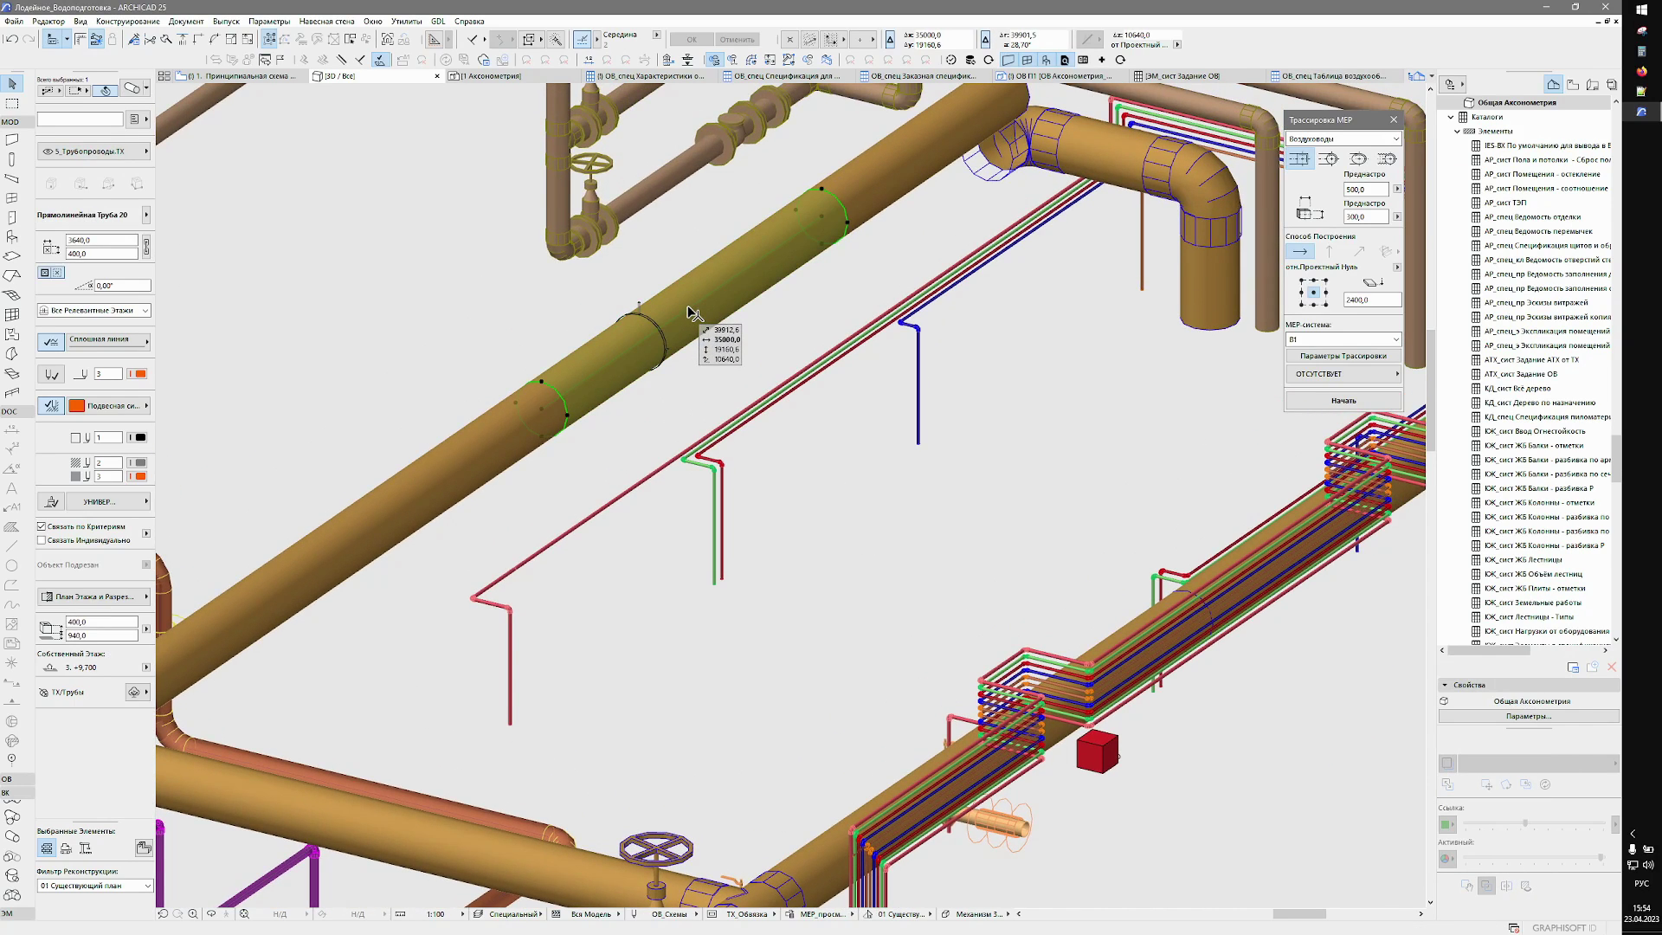
left_click(690, 316)
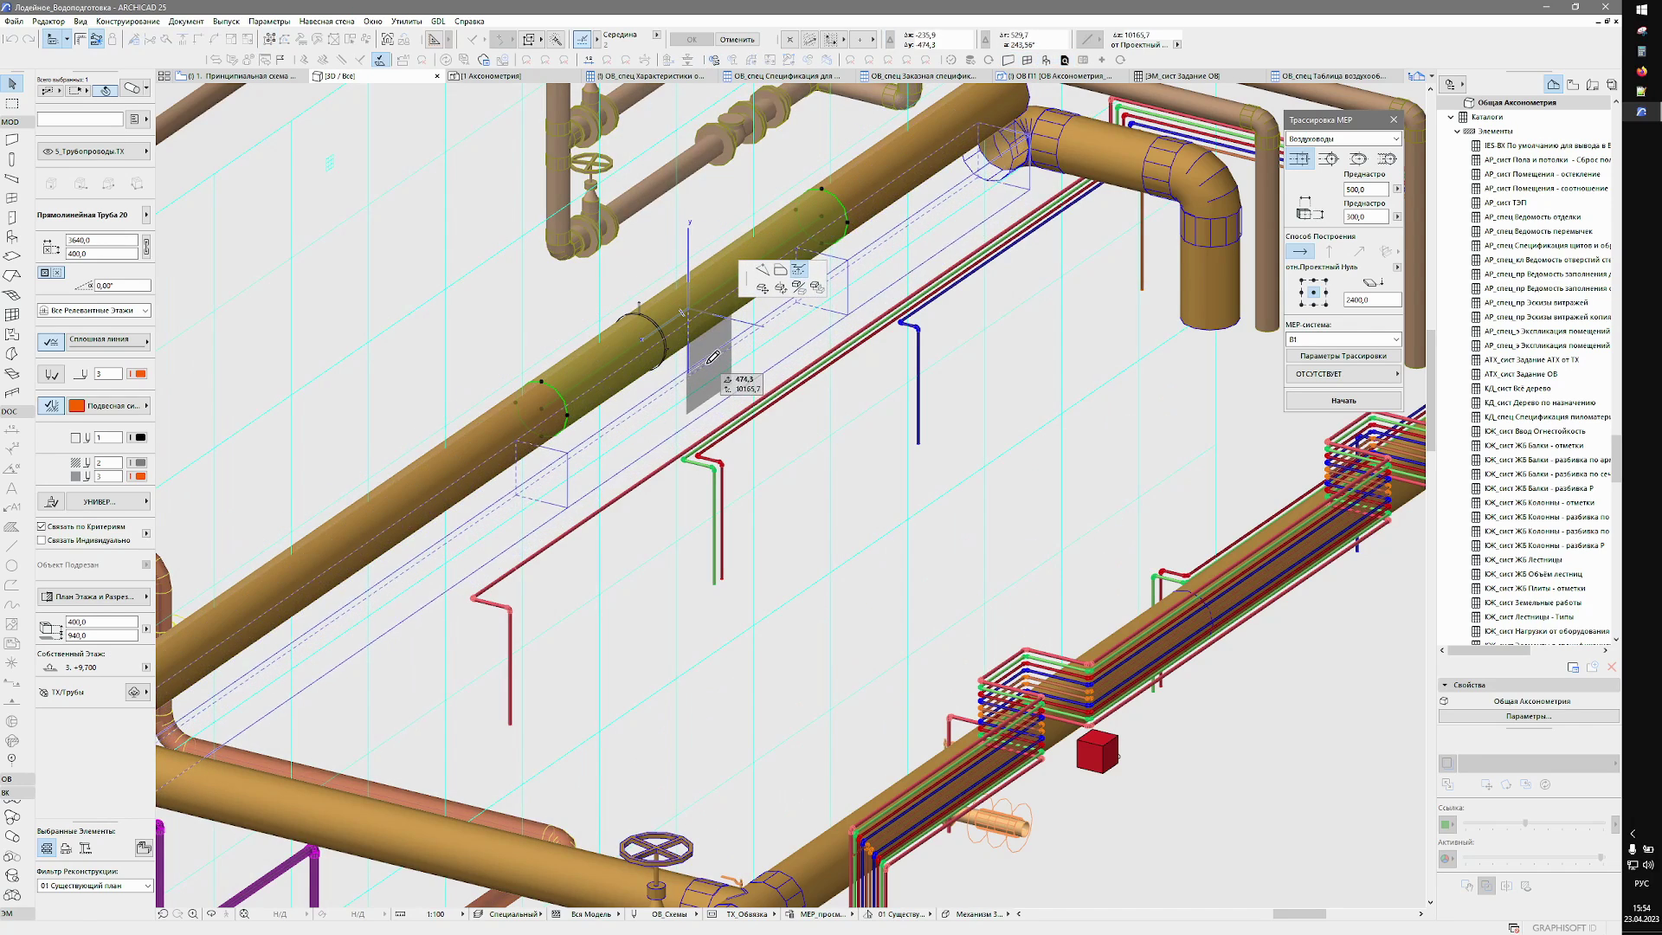
left_click(671, 380)
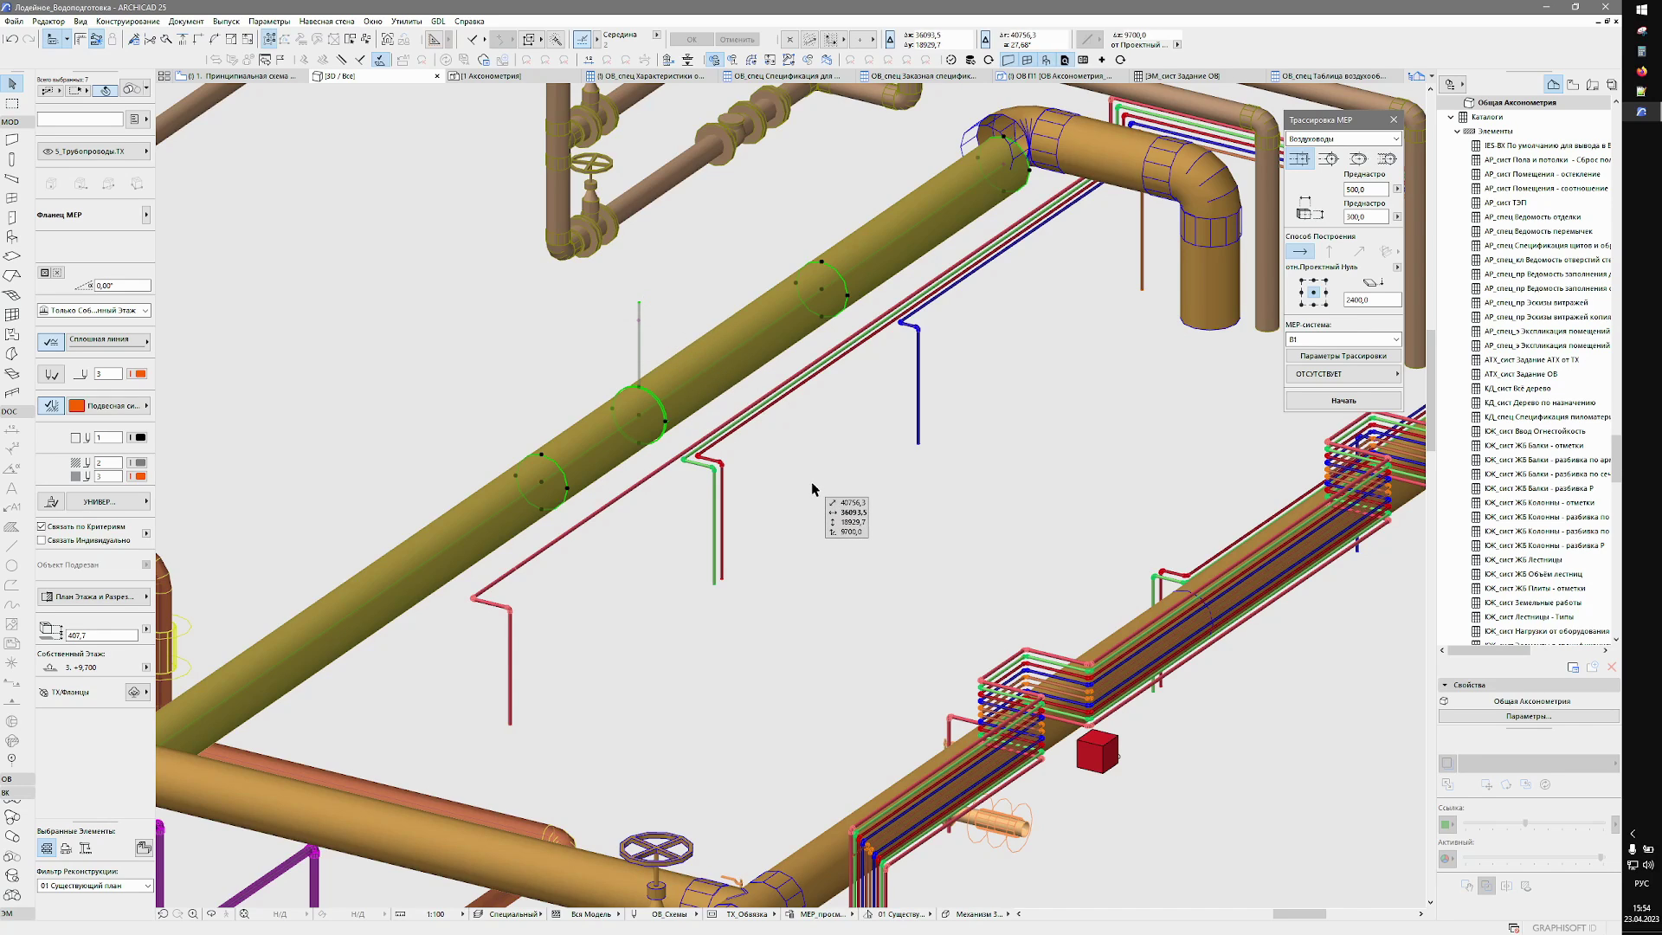
mouse_move(805, 442)
middle_mouse_down("shift")
mouse_move(710, 357)
mouse_move(574, 500)
mouse_move(950, 372)
middle_mouse_up("shift")
Enable Show only axis, Show axis and projection, and Show symbols for MEP pipes.
scroll(949, 372, "down", 3)
scroll(679, 459, "down", 3)
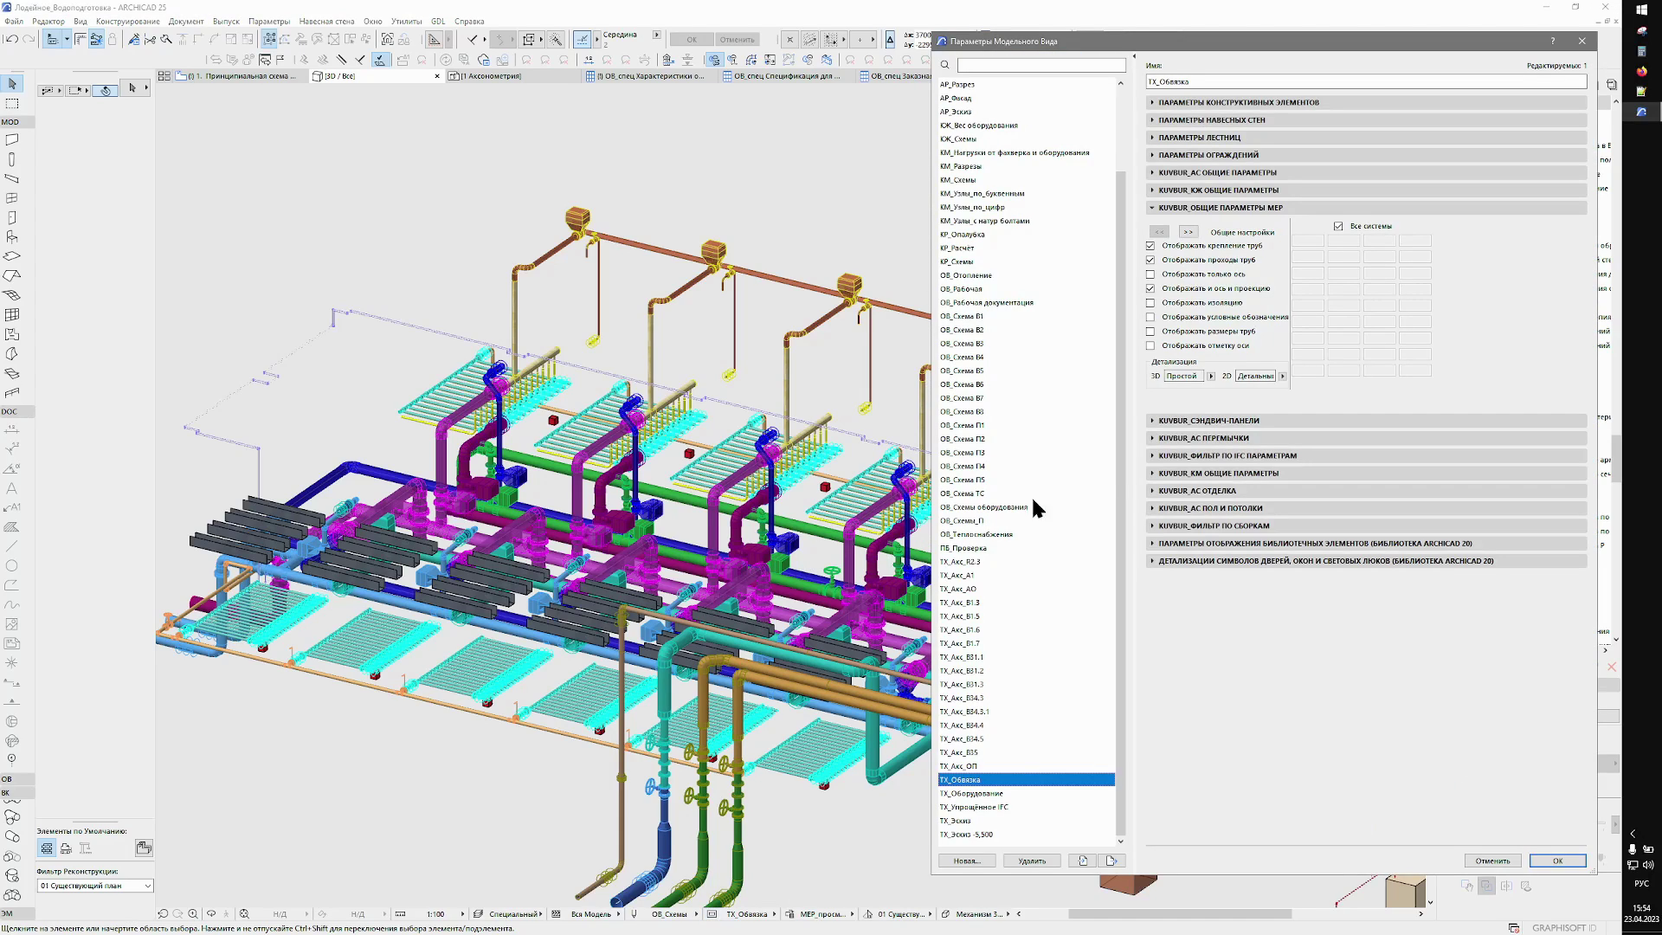
left_click(1150, 274)
left_click(1151, 289)
left_click(1150, 317)
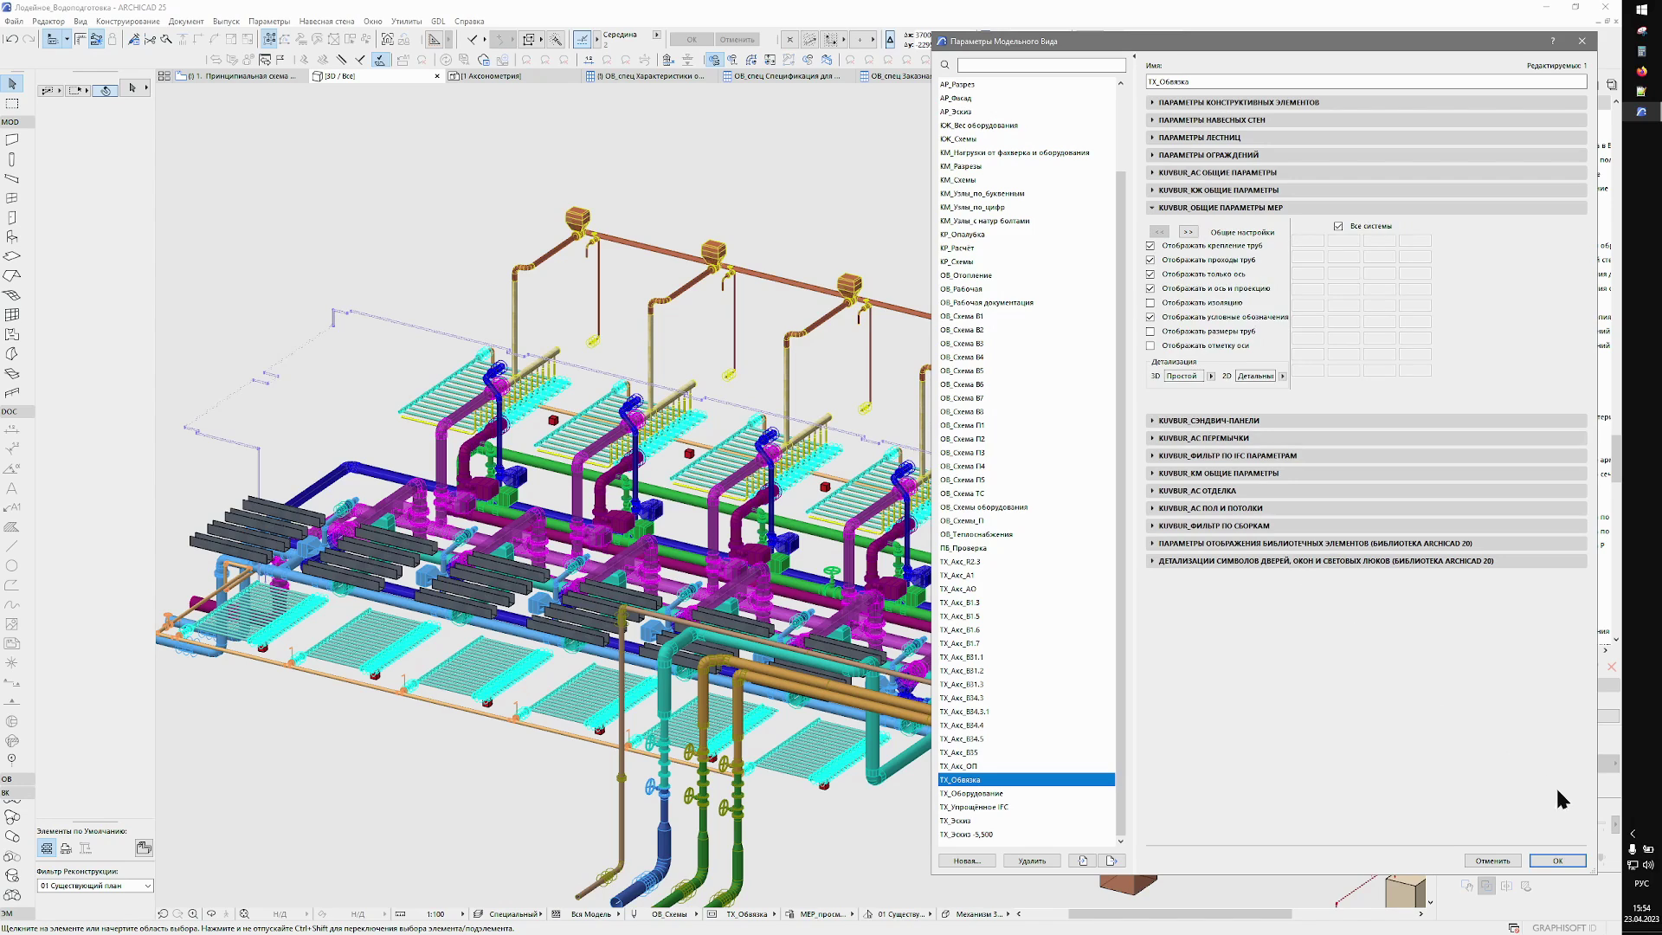
left_click(1558, 861)
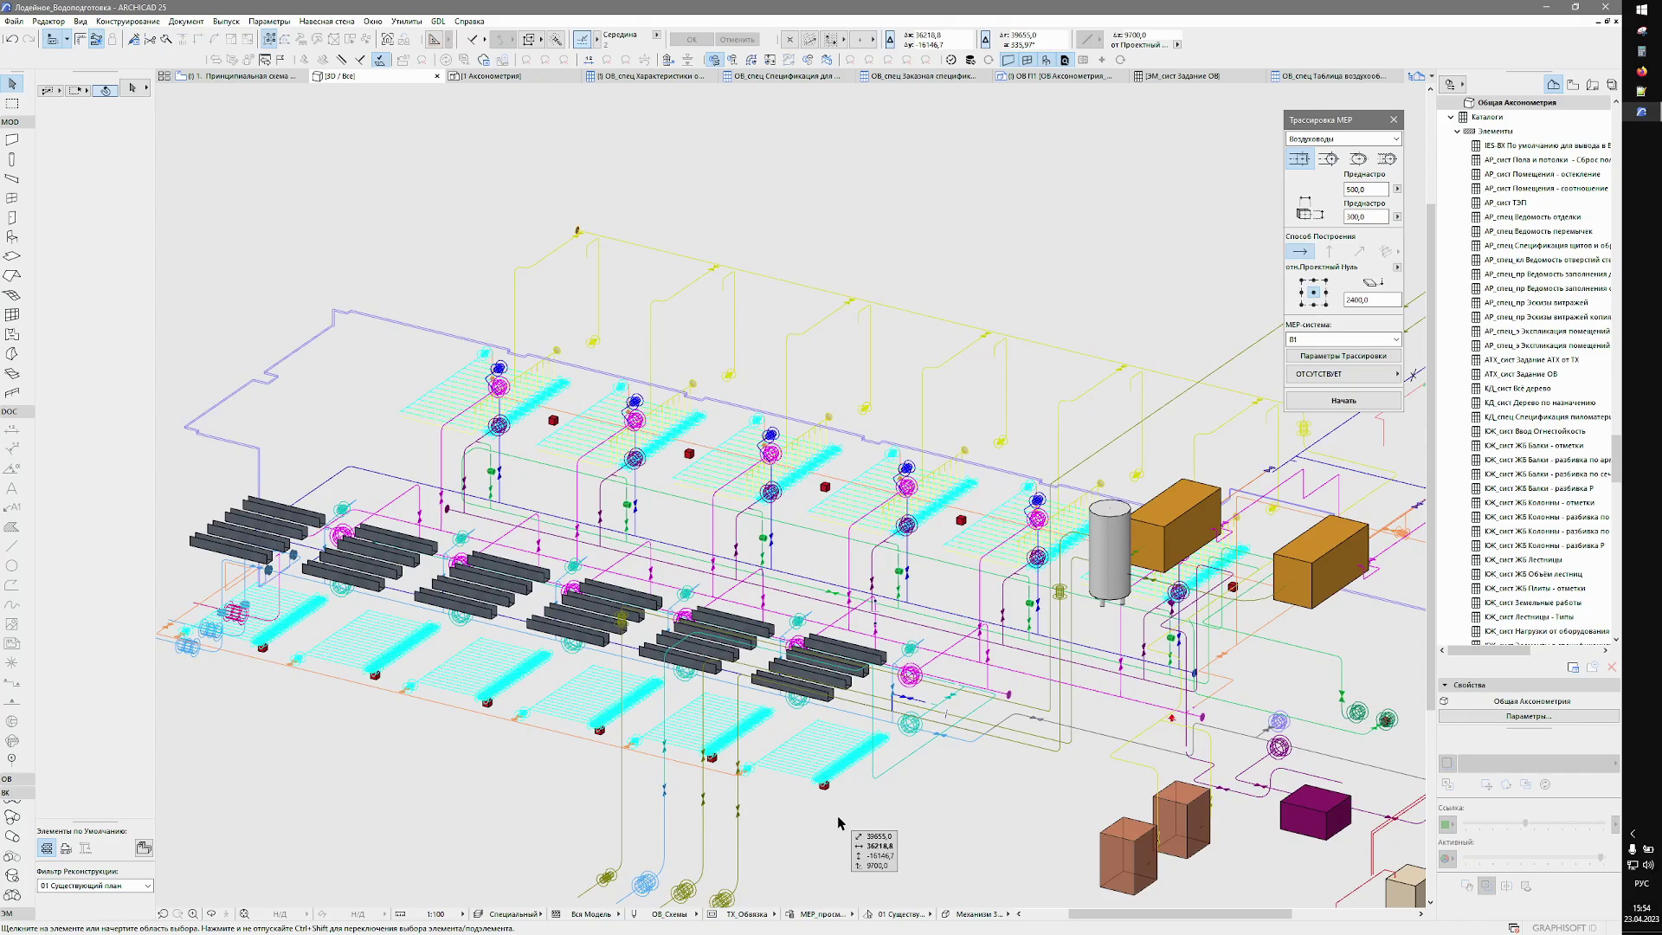
Zoom and pan the axis-line scheme to view the tanks and pumps.
middle_click_drag(931, 853, 761, 818)
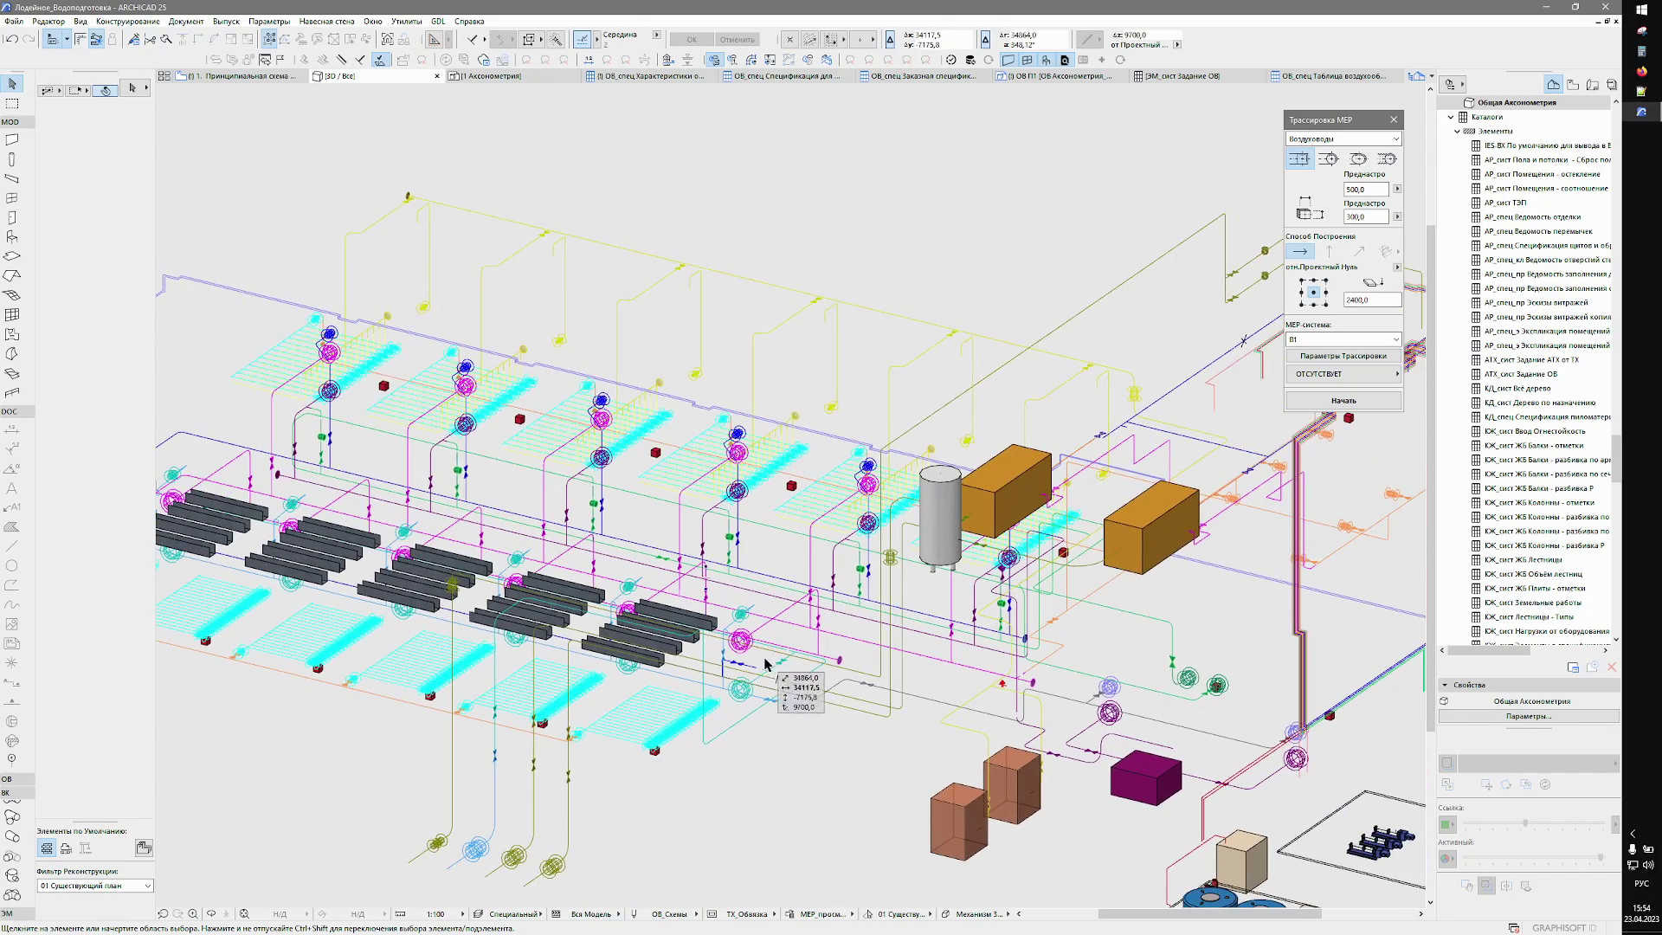
scroll(765, 665, "up", 3)
scroll(822, 641, "up", 3)
scroll(866, 628, "up", 1)
scroll(913, 618, "up", 2)
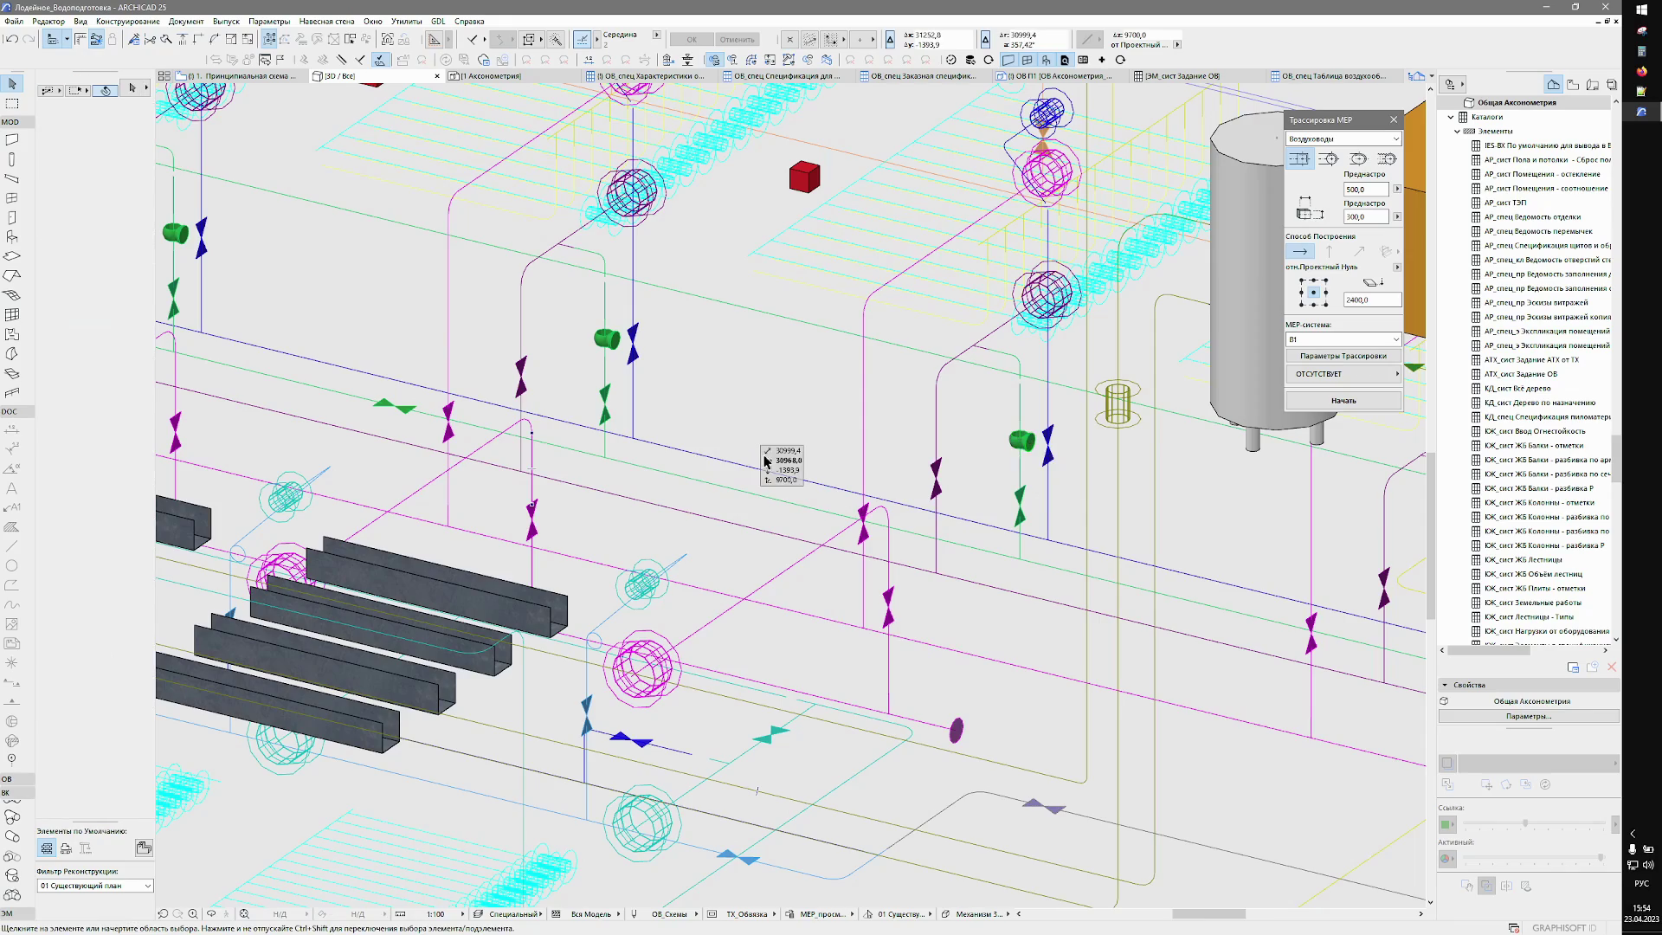
scroll(765, 461, "down", 3)
scroll(1126, 758, "up", 2)
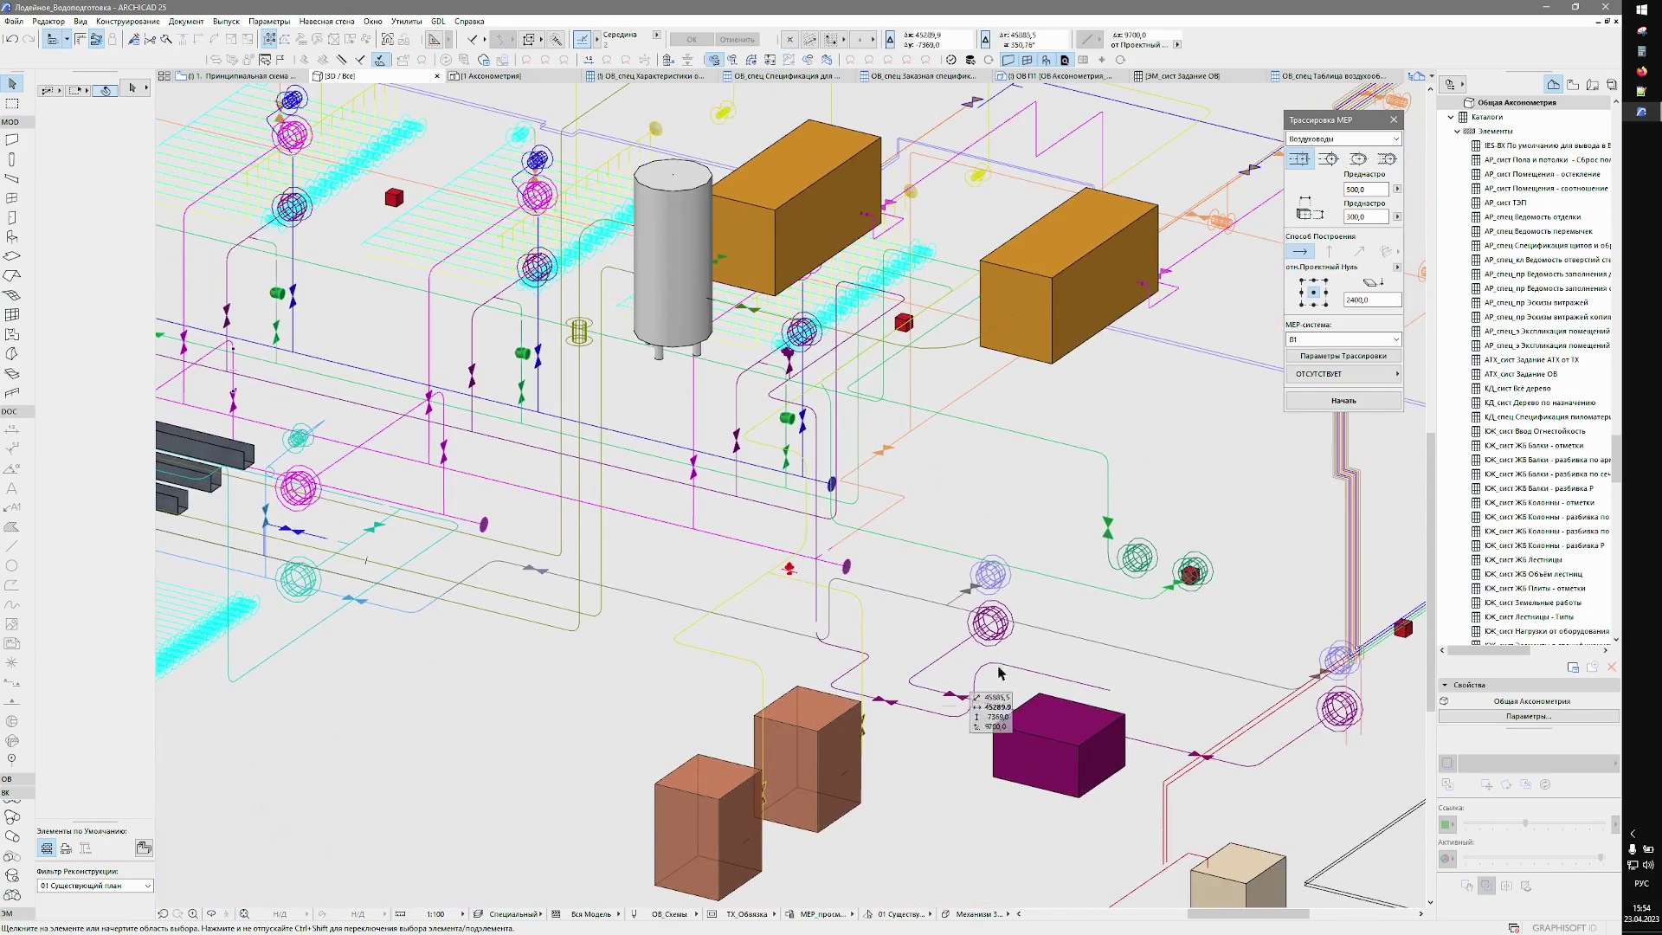
middle_click_drag(1130, 693, 743, 683)
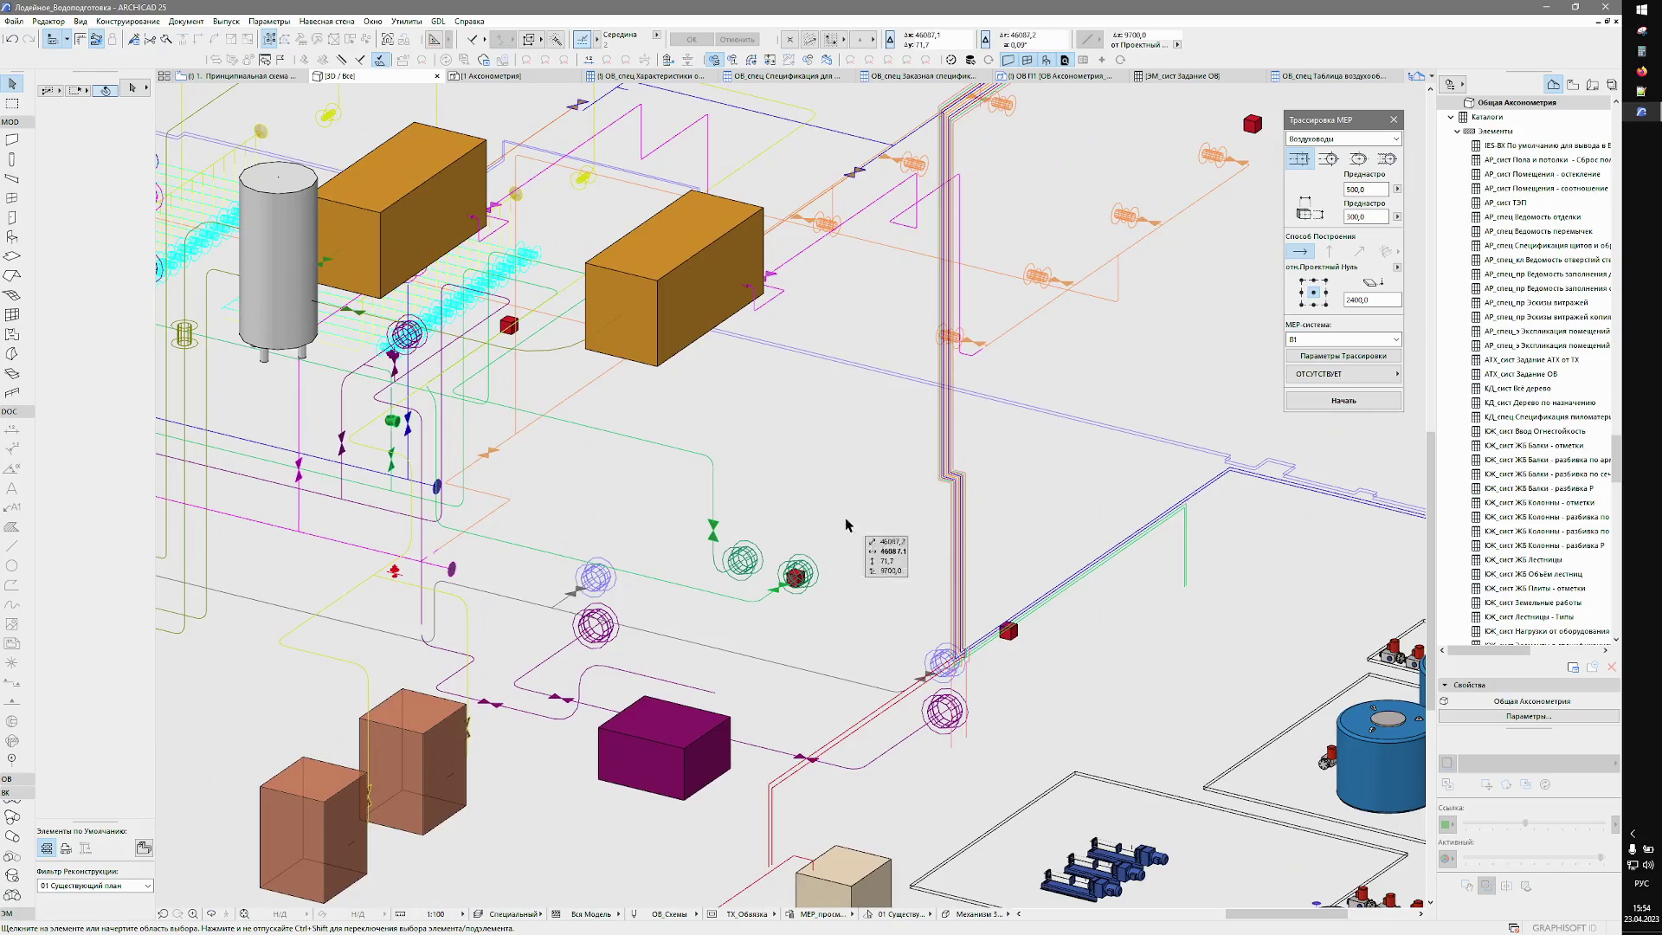
Pan across the rows of coils to inspect the heating layout.
scroll(847, 525, "down", 2)
scroll(576, 480, "up", 3)
middle_click_drag(584, 485, 974, 582)
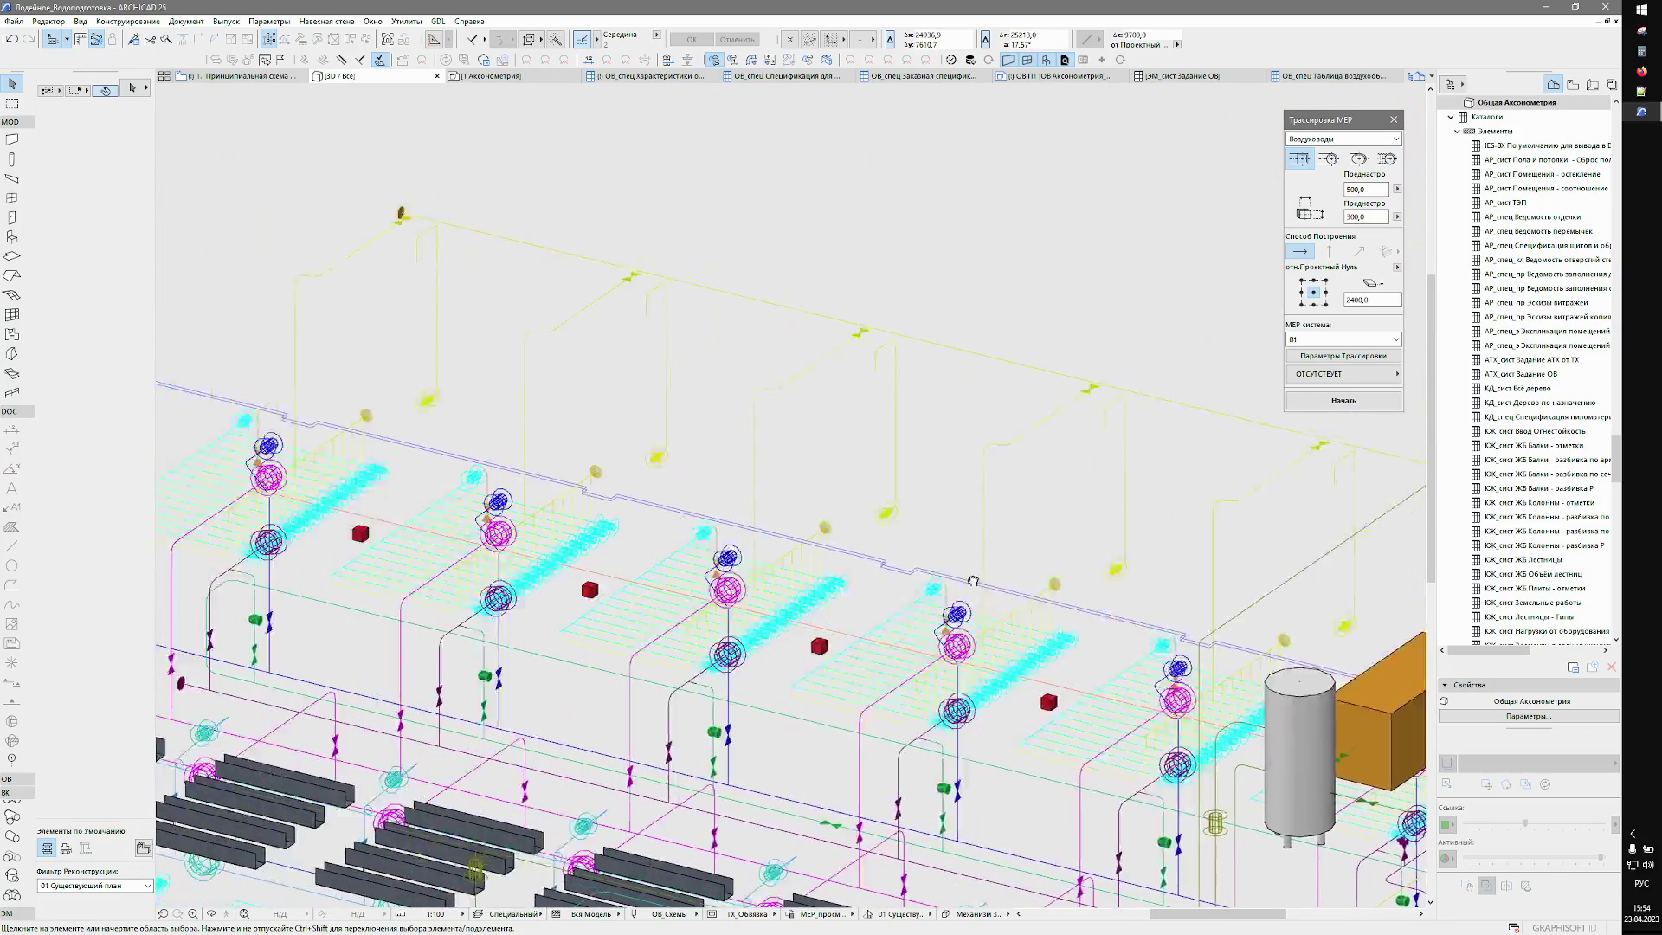
middle_click_drag(520, 639, 946, 660)
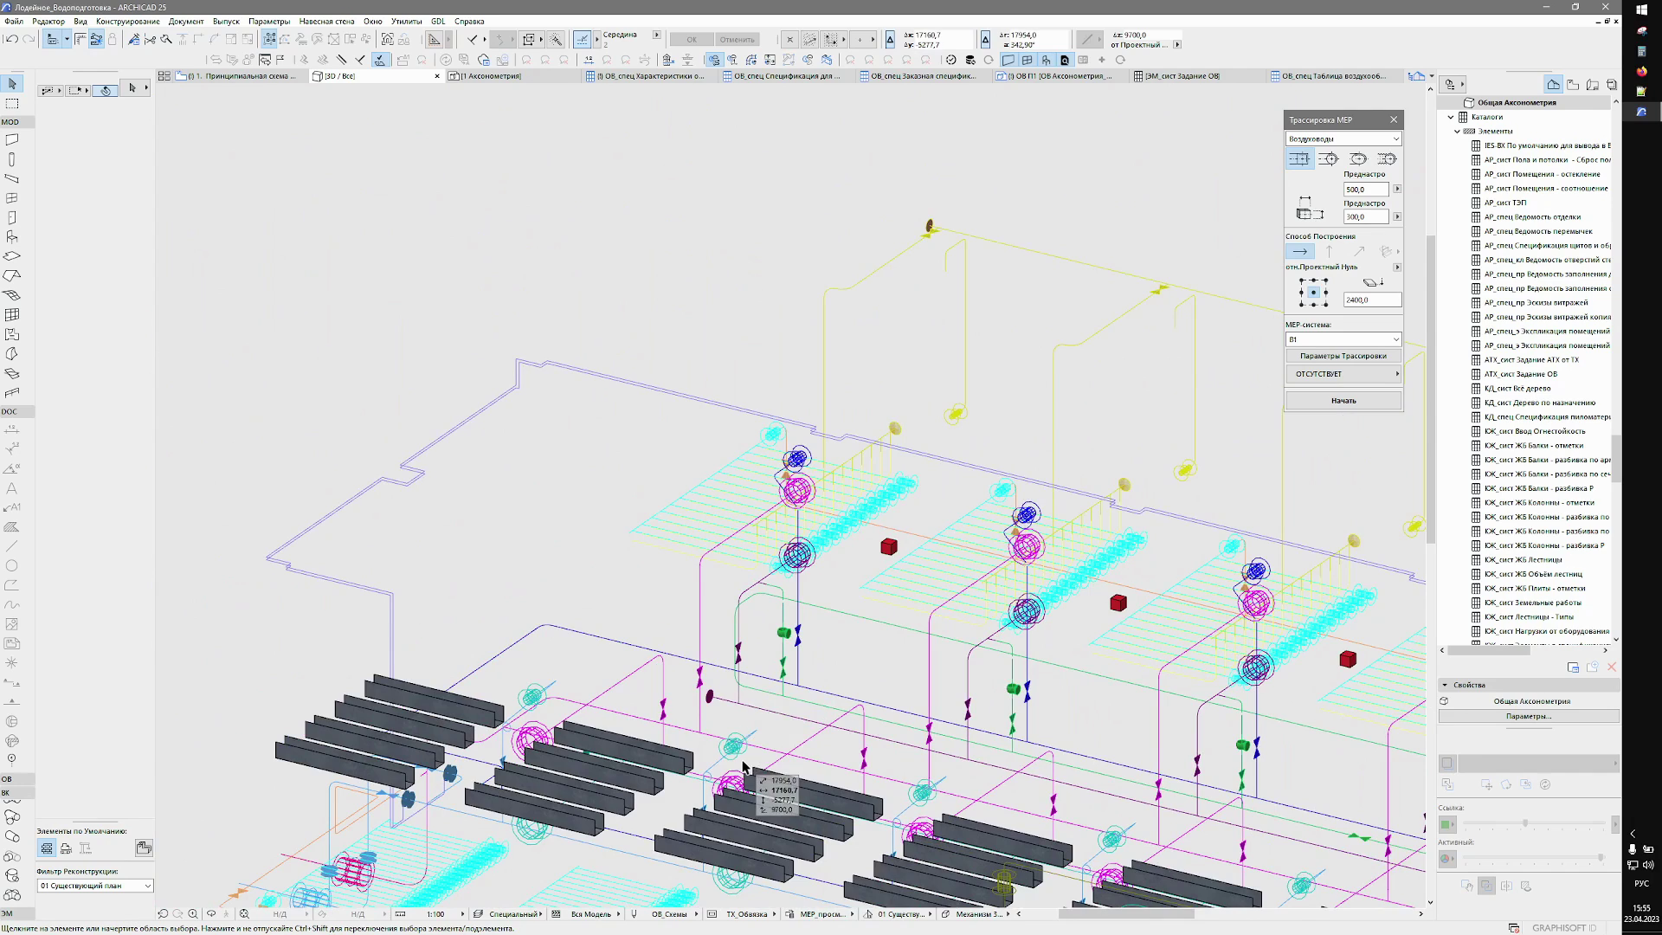
middle_click_drag(743, 765, 716, 510)
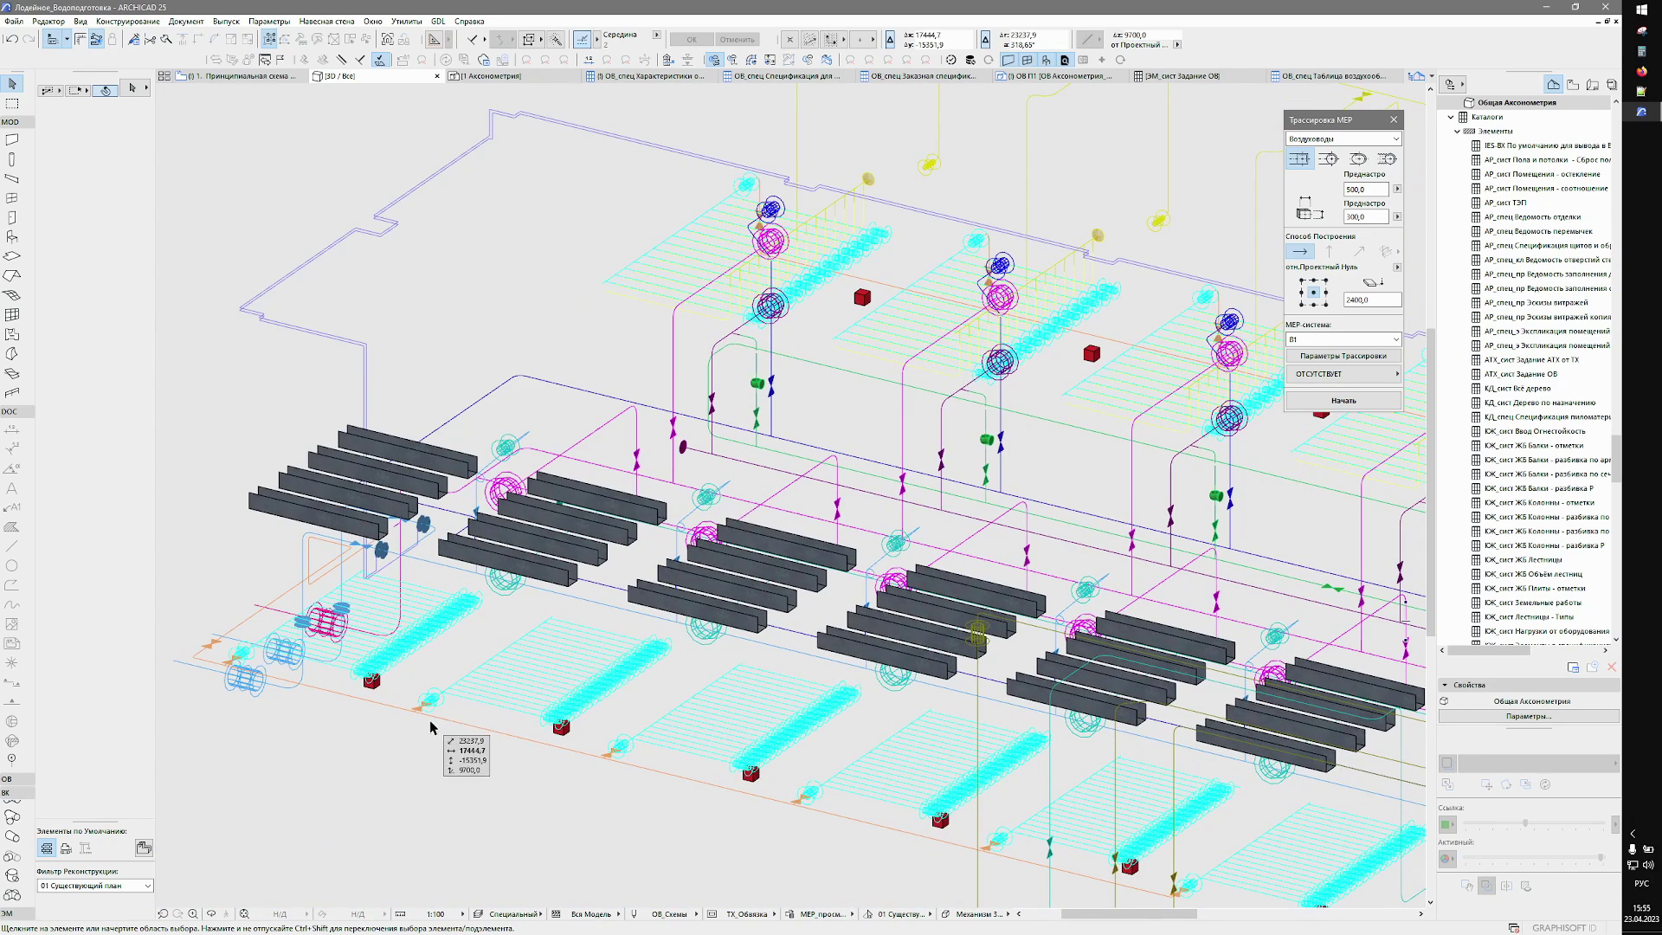
middle_click_drag(468, 726, 680, 700)
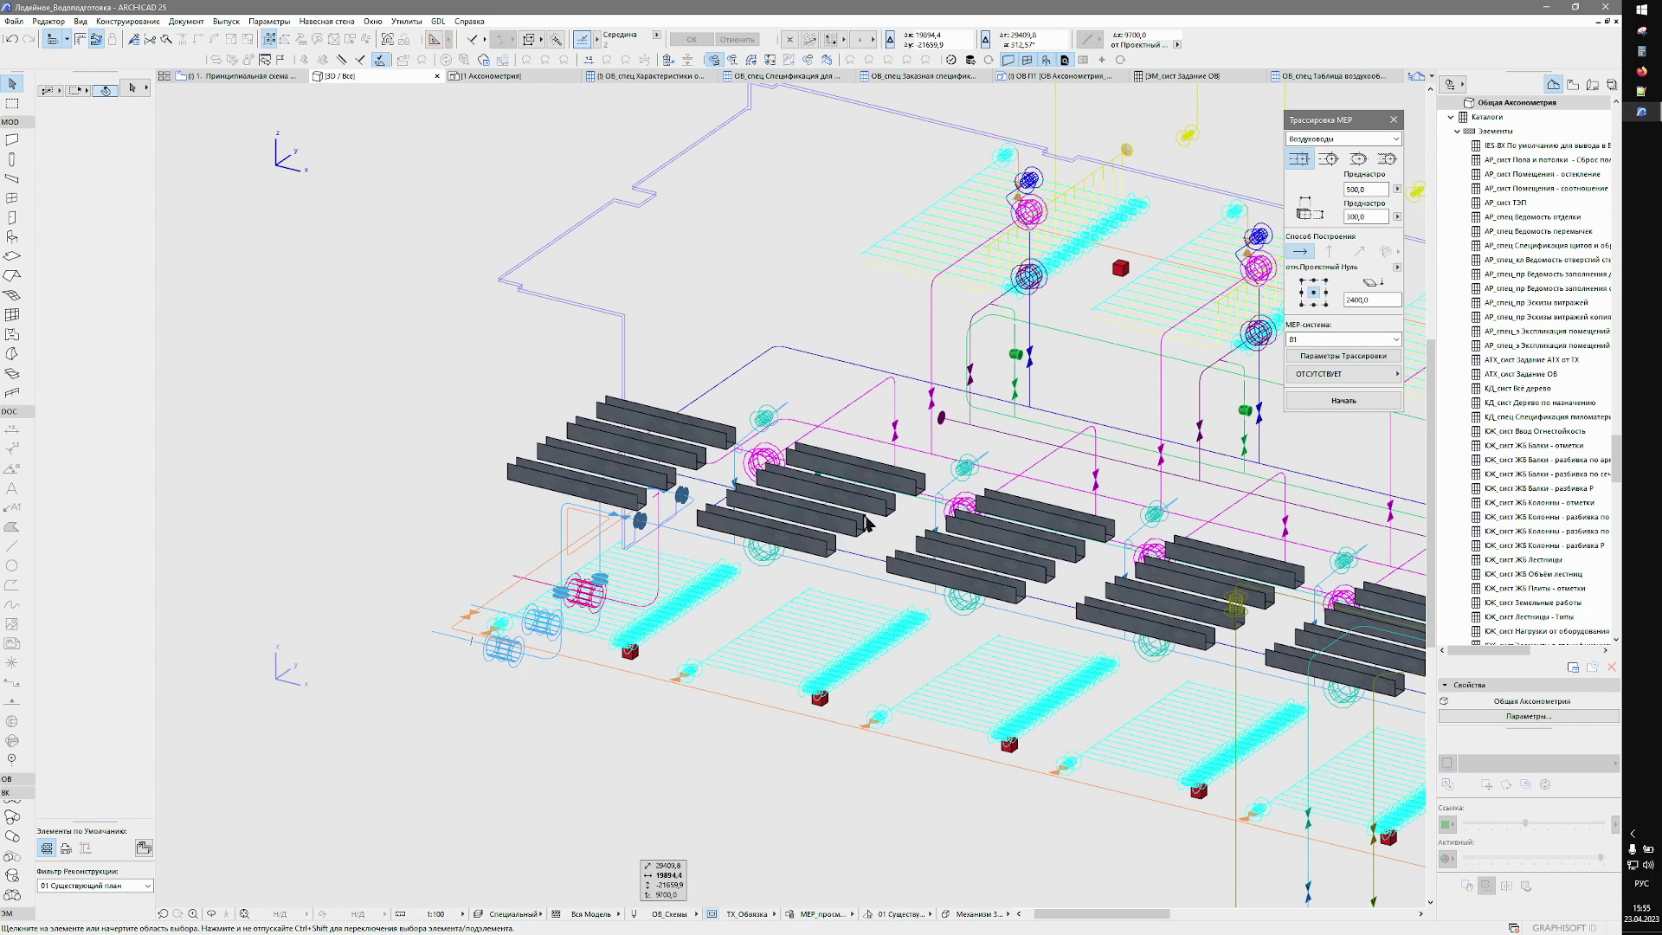
Switch pipes back to solid display and zoom to the pipe pass-through.
left_click(1150, 274)
key("Return")
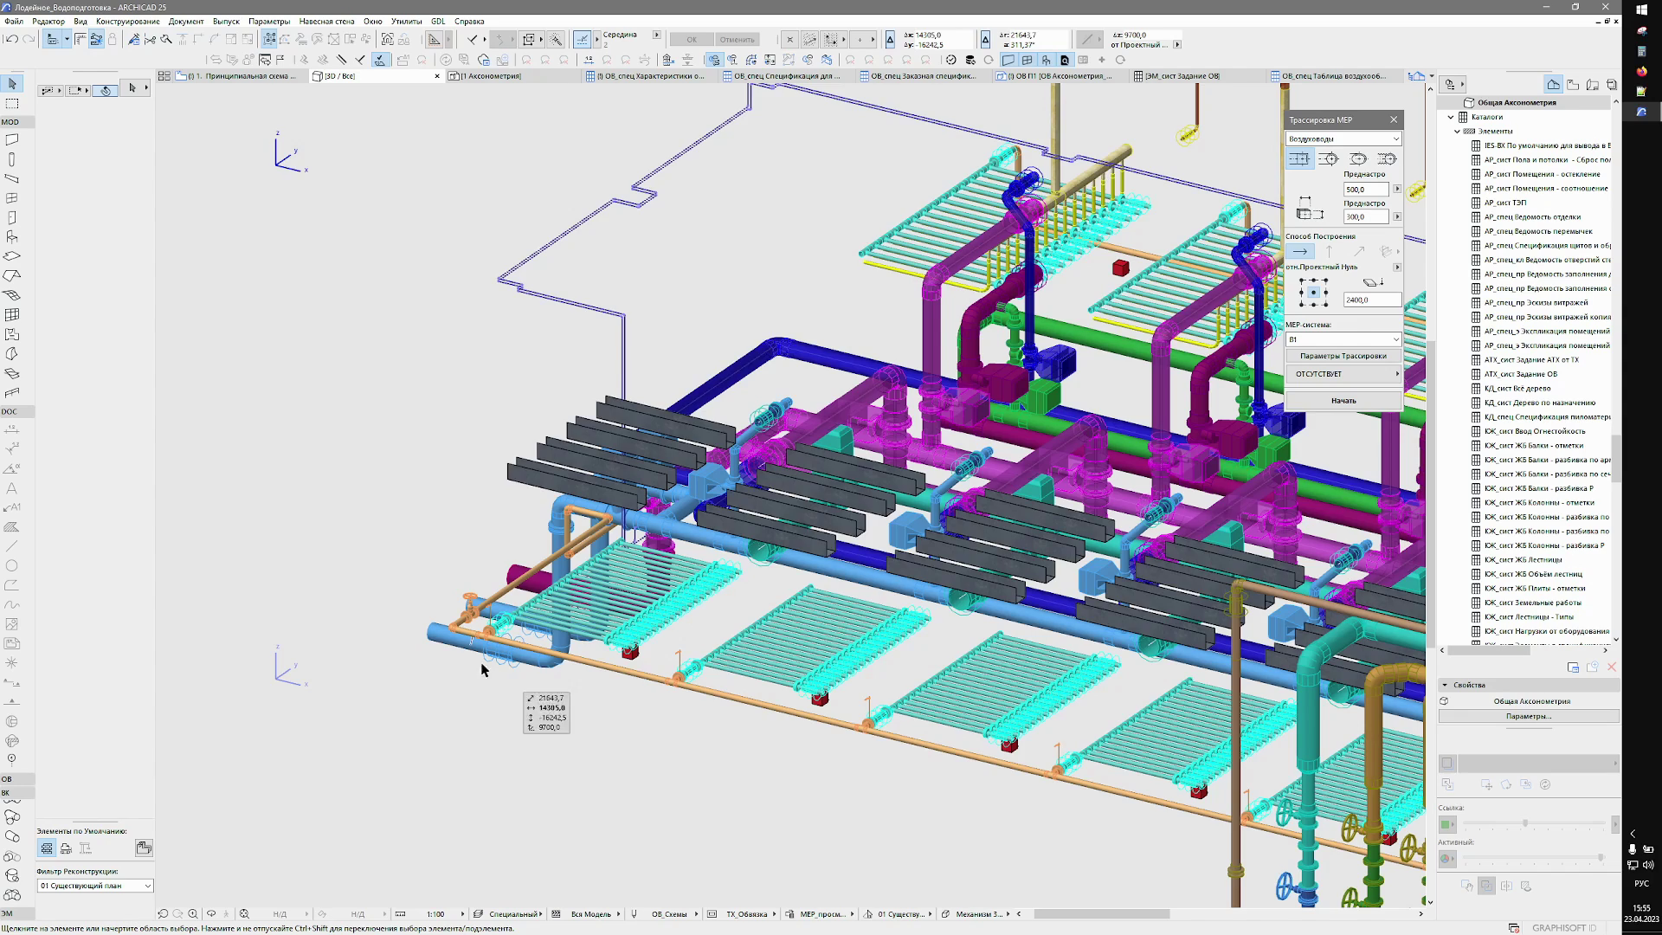
scroll(482, 669, "up", 3)
scroll(482, 668, "up", 3)
scroll(530, 680, "up", 3)
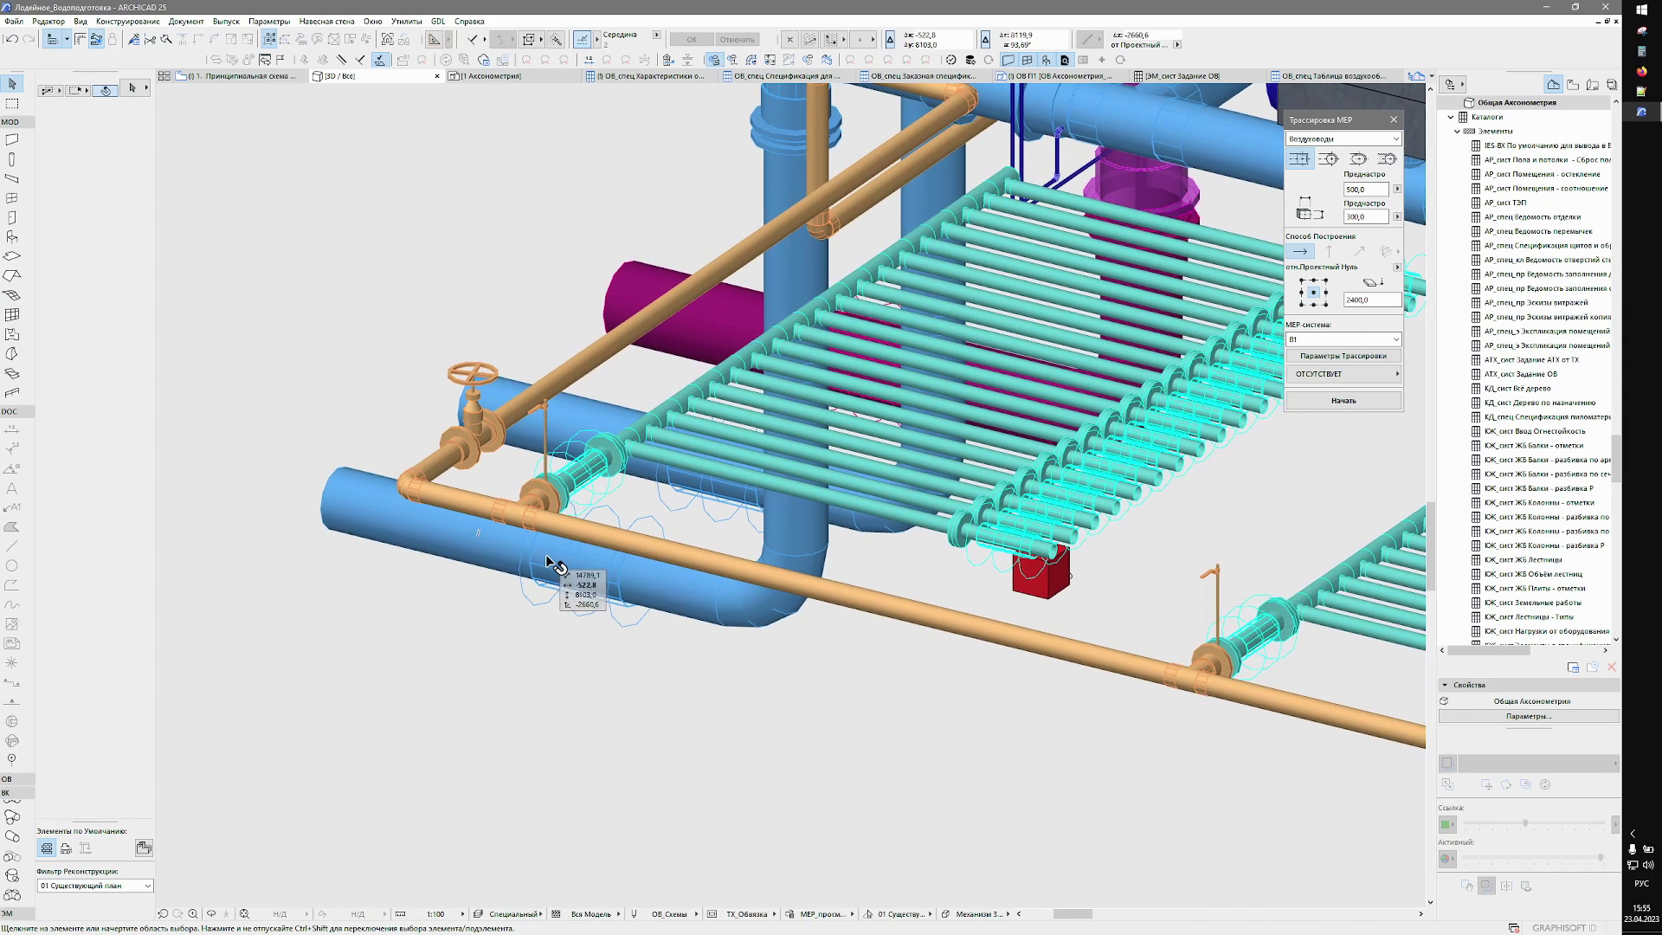
left_click(548, 567)
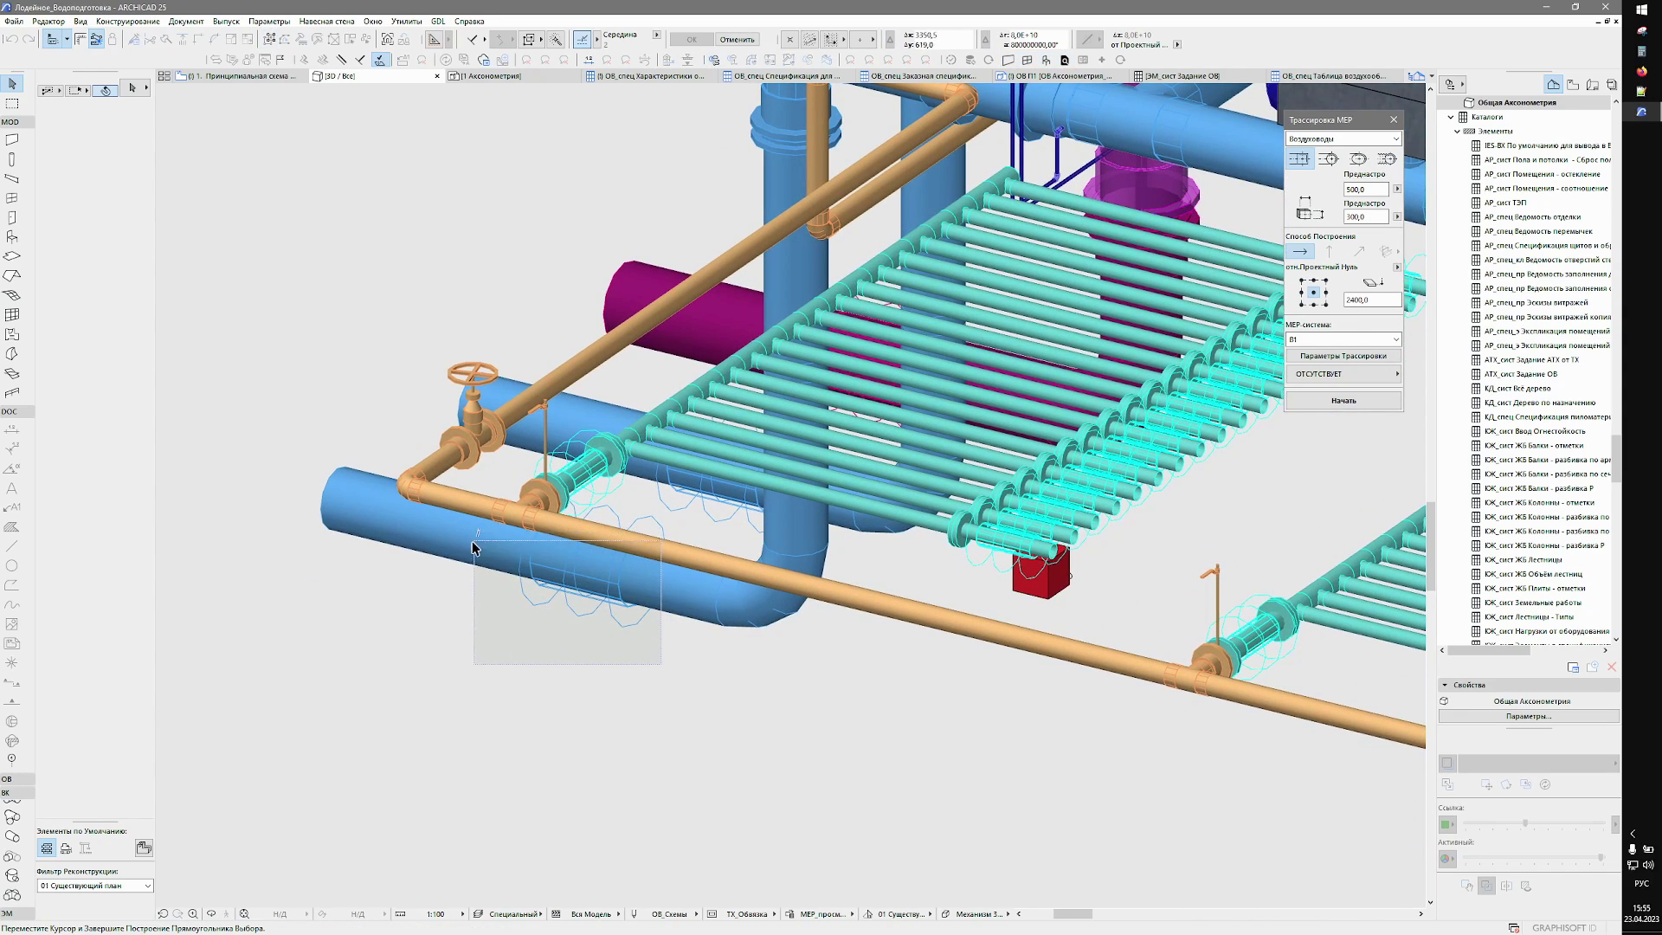
left_click(608, 669)
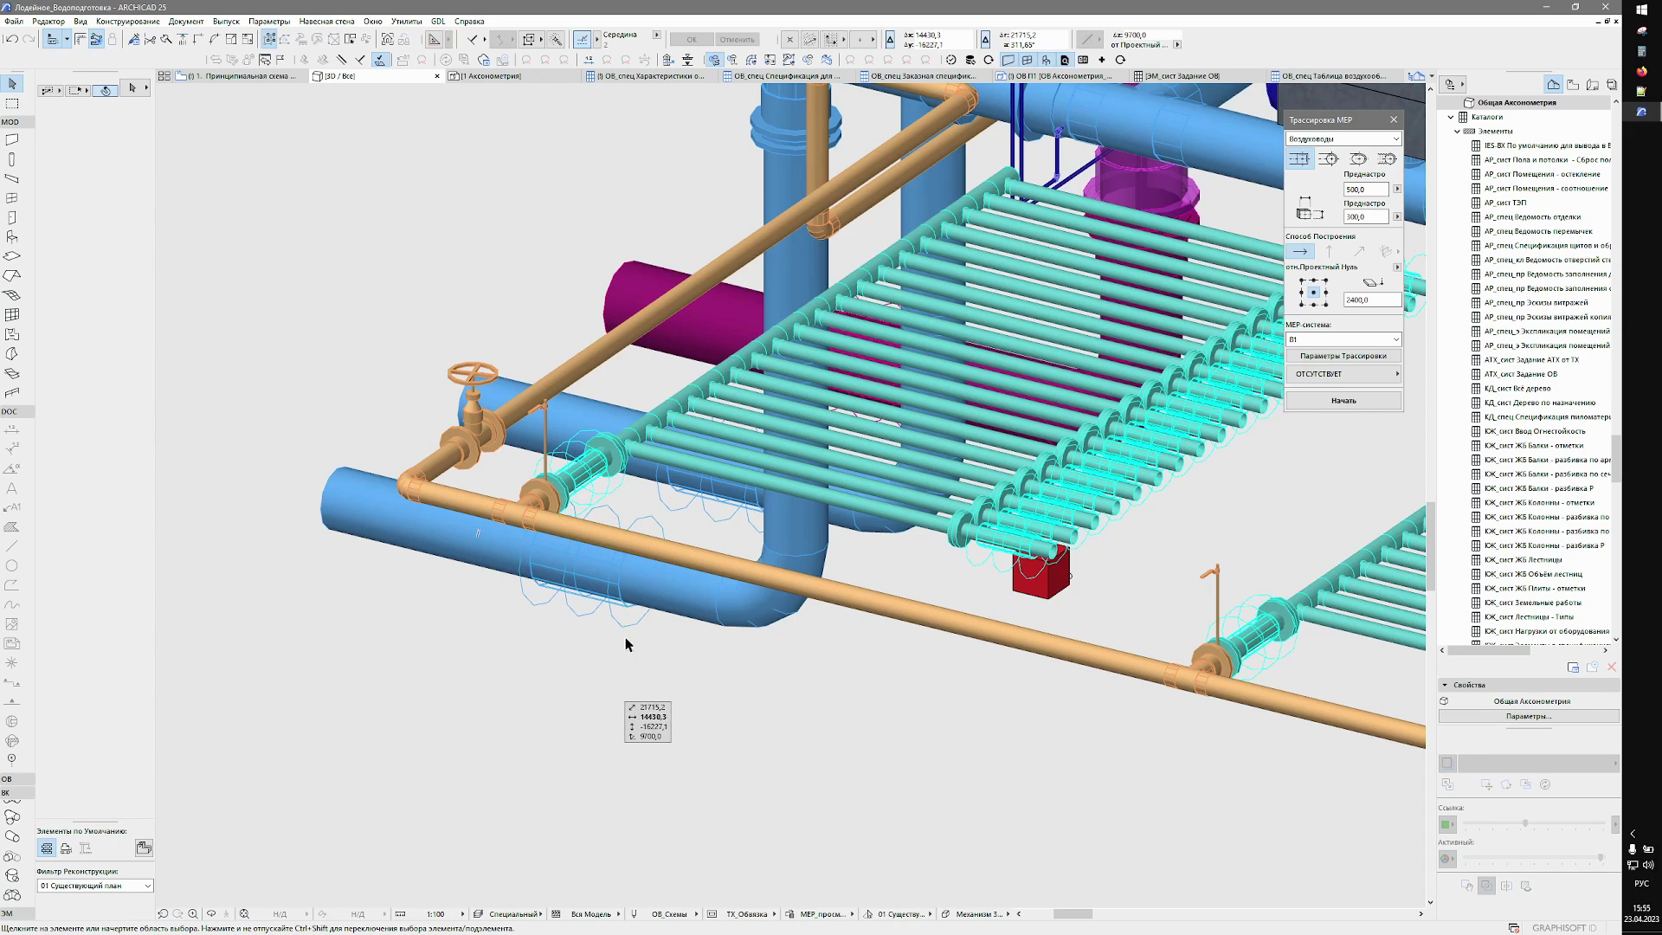
key("Escape")
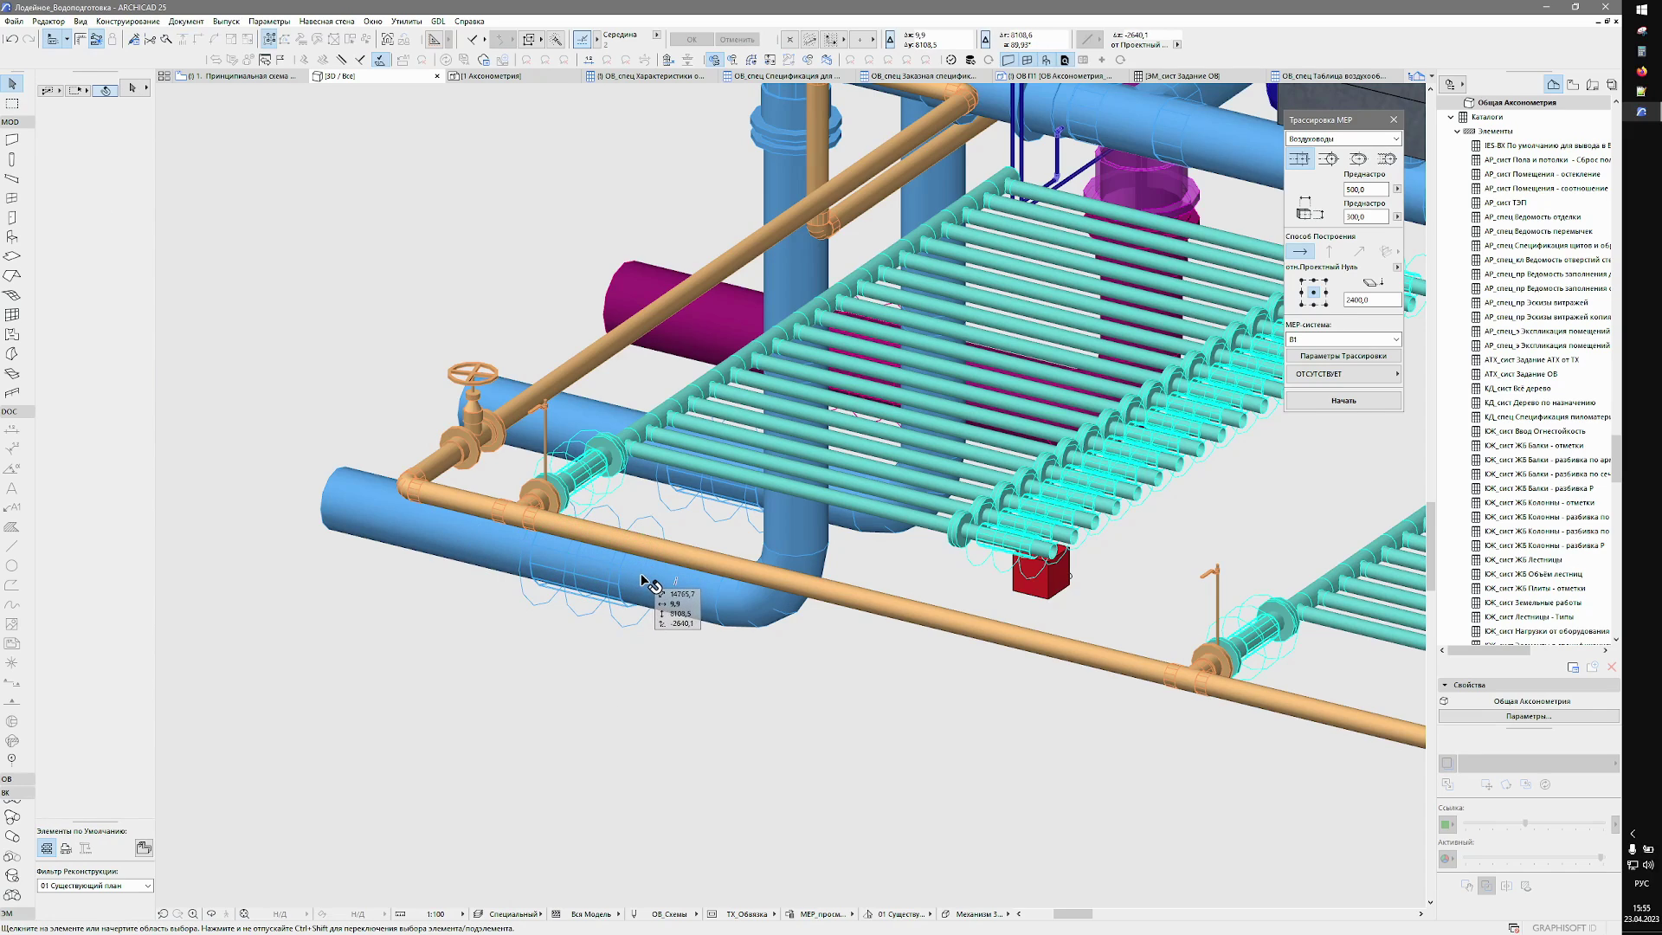
Select a single sleeve on the blue pipe and open its settings.
left_click(642, 579)
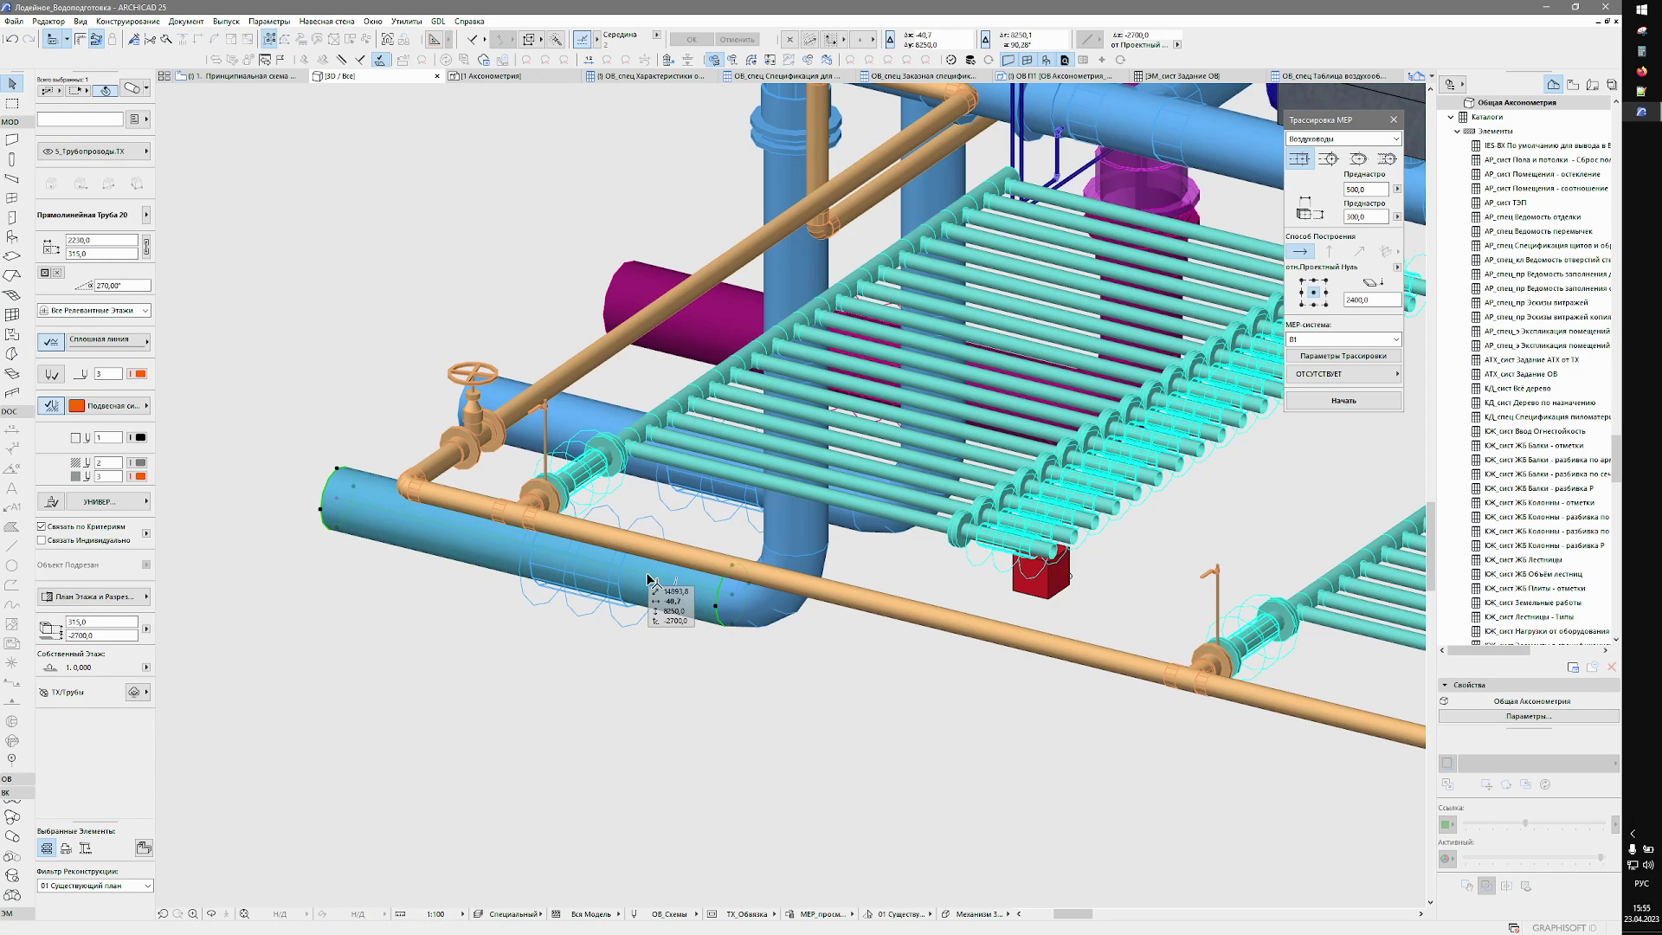
middle_click_drag(639, 578, 898, 418)
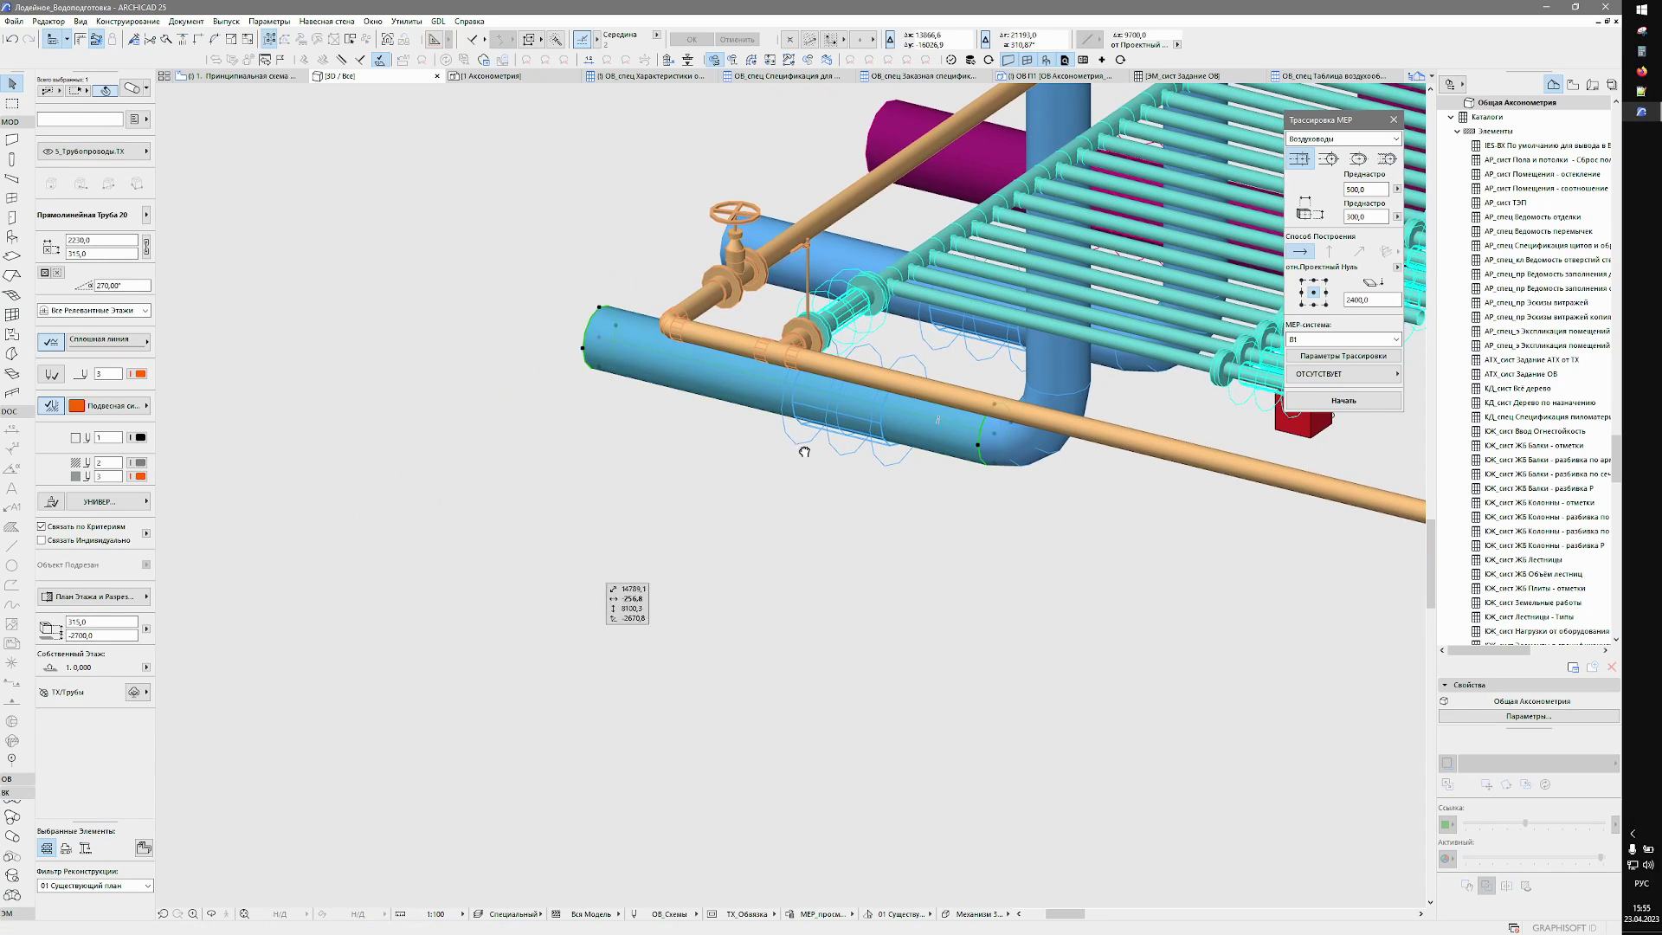
left_click_drag(759, 476, 972, 364)
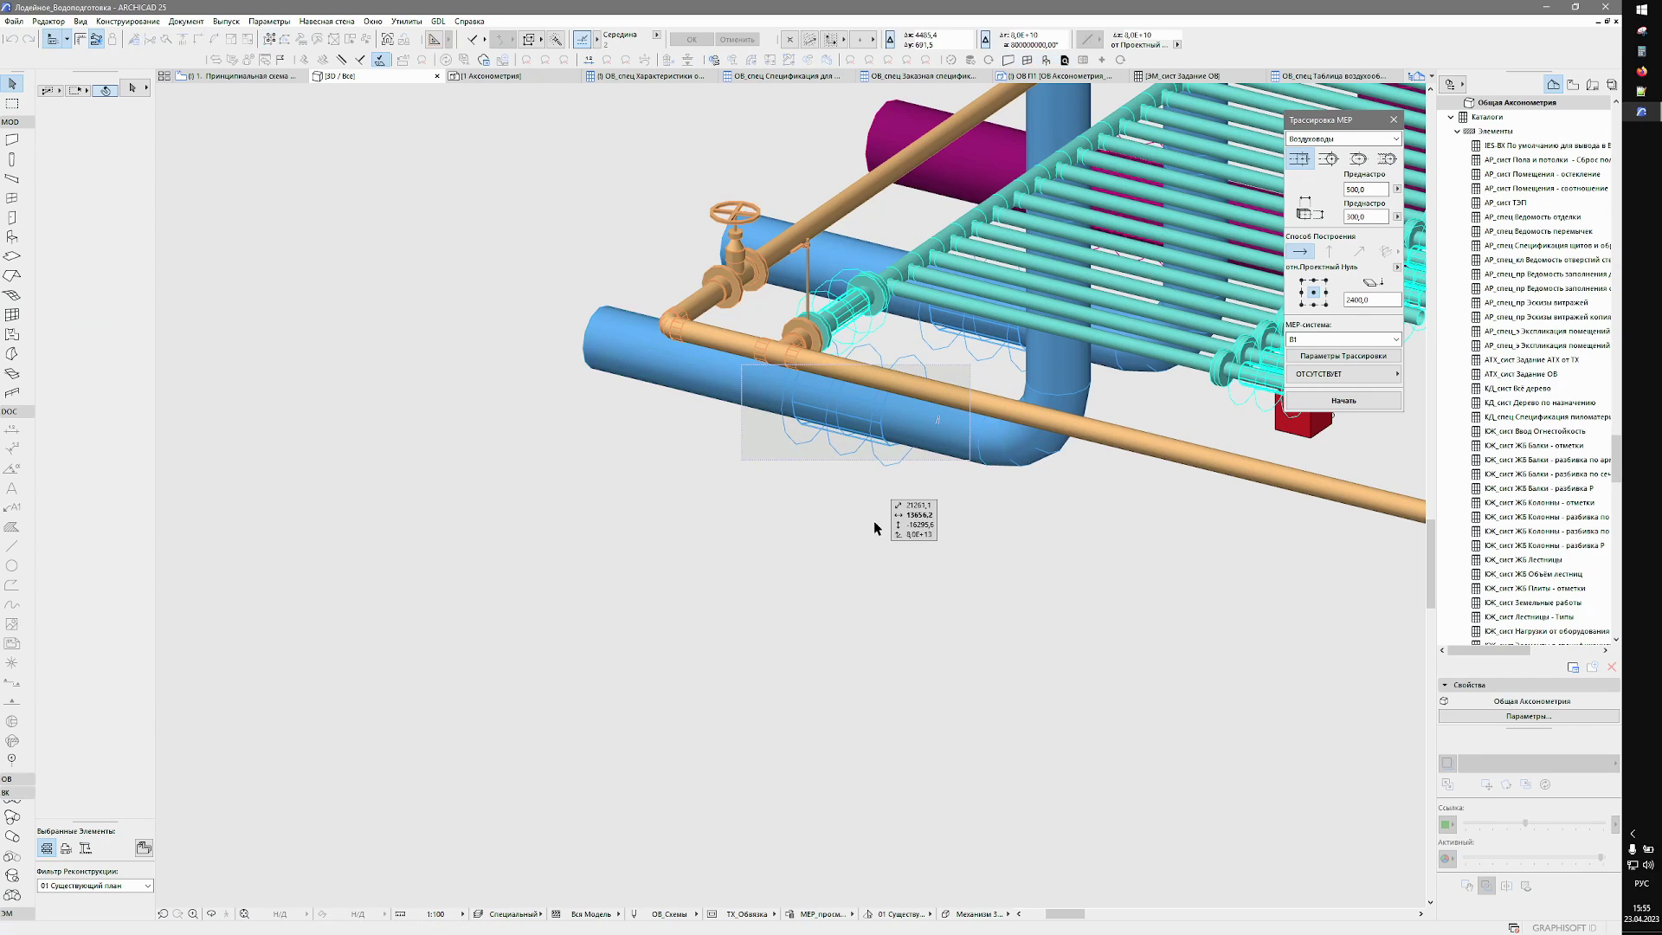
key("Escape")
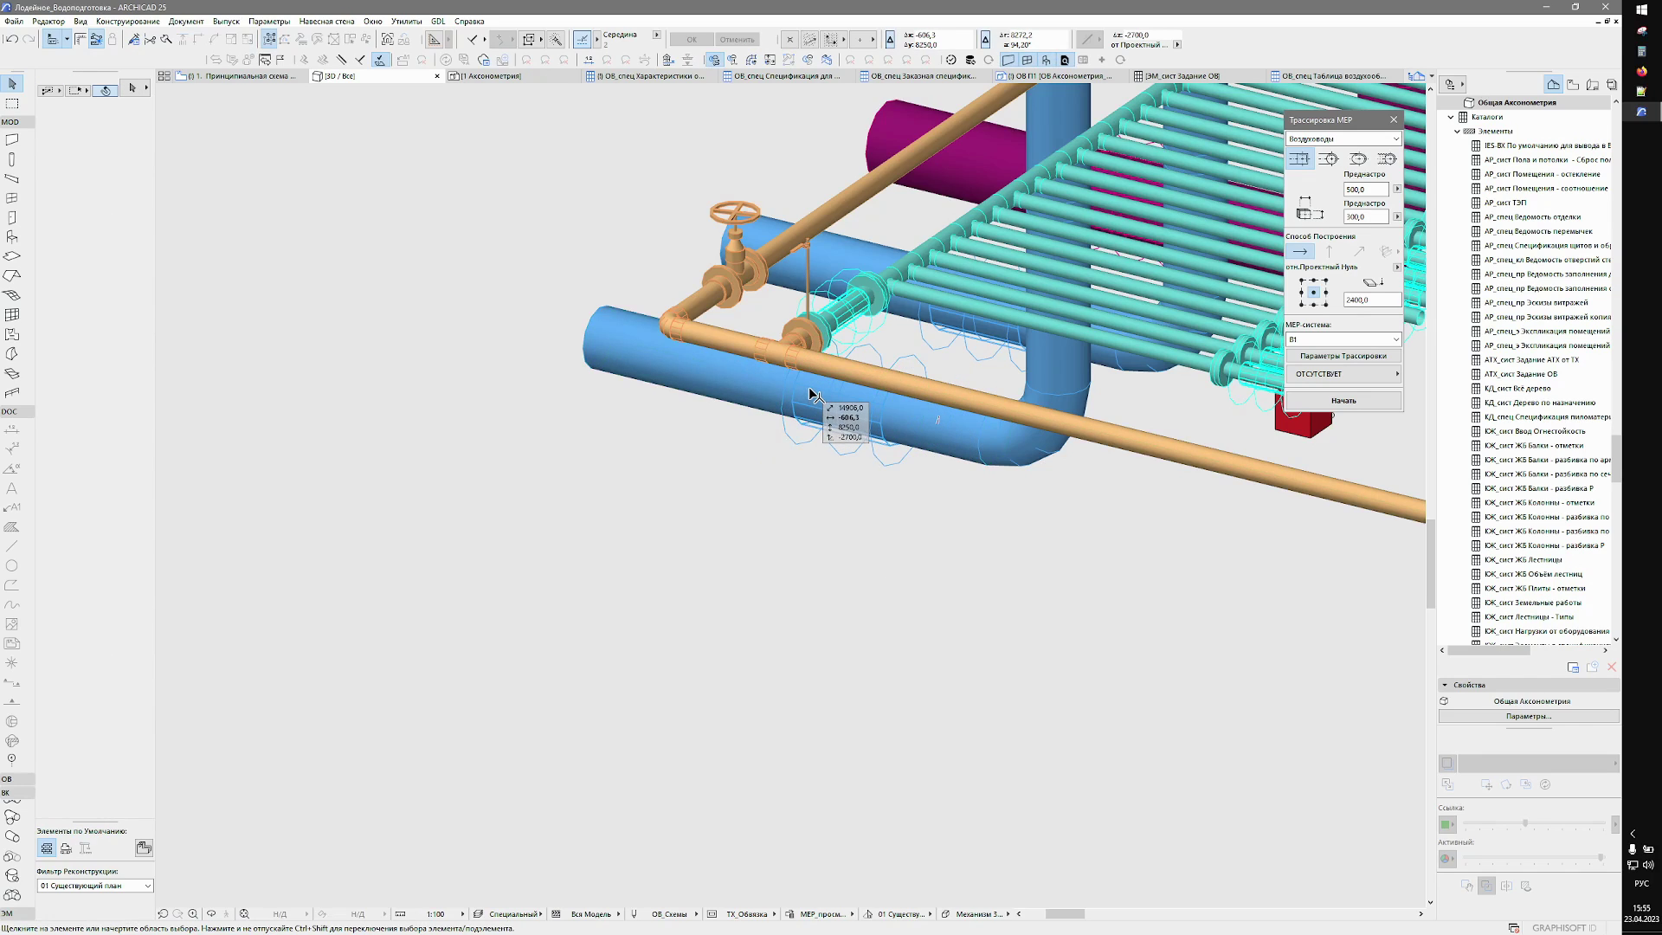
left_click(788, 423)
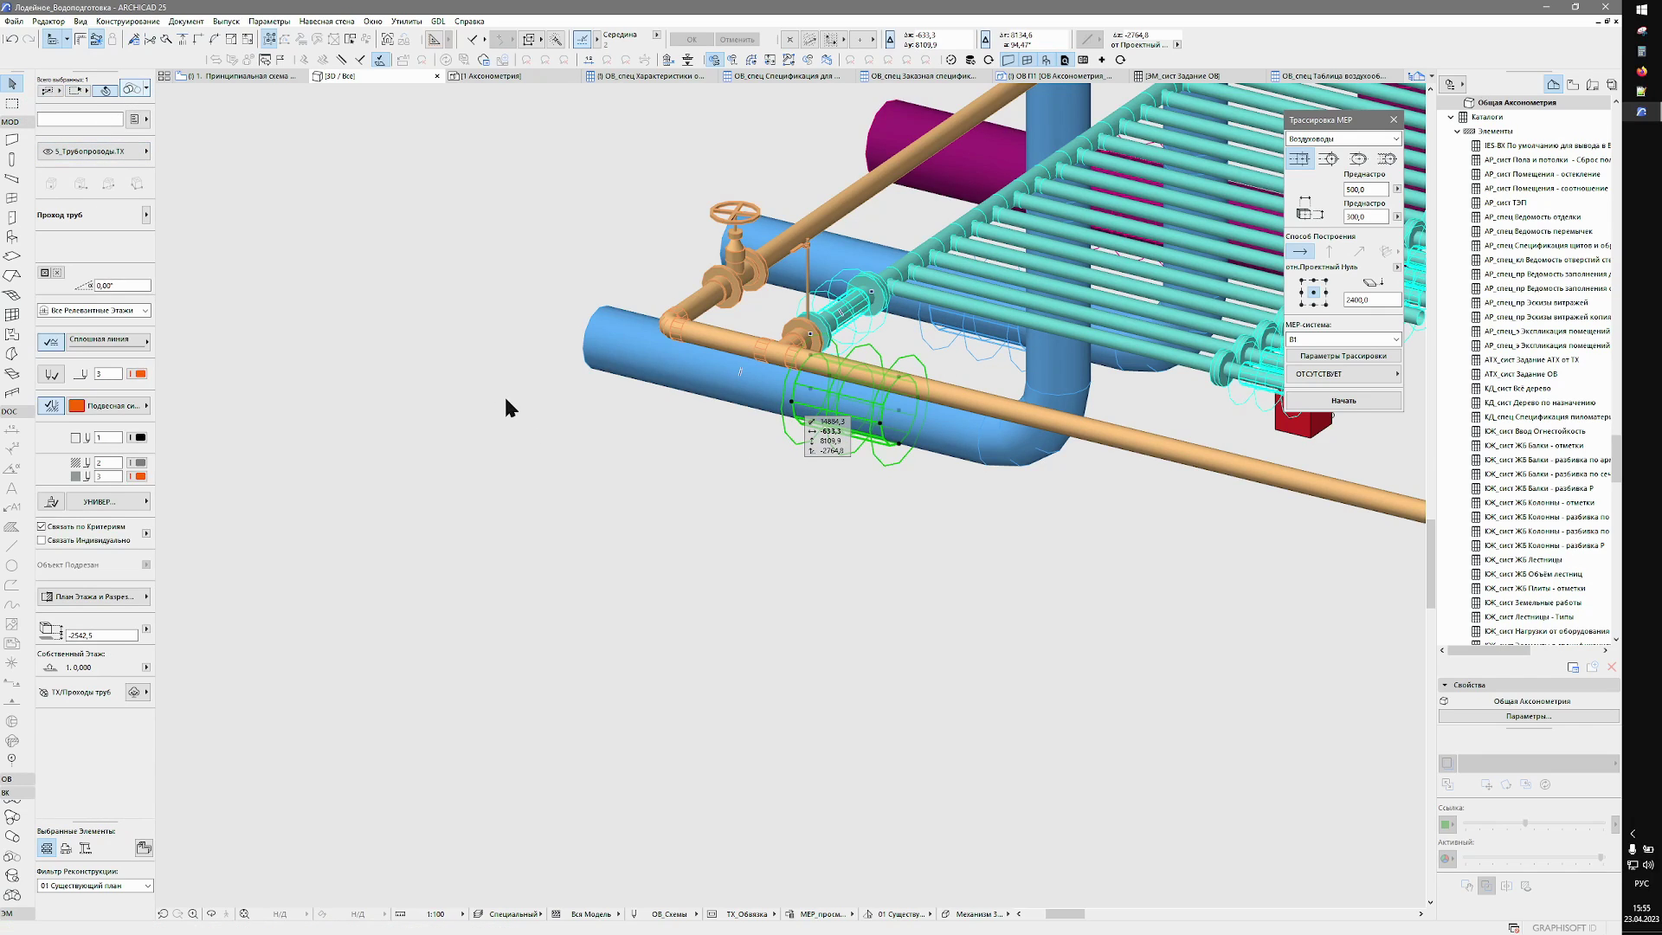
key("ctrl+t")
Set Тип сальника to Гильза in the penetration settings, then cancel.
left_click_drag(1201, 45, 812, 71)
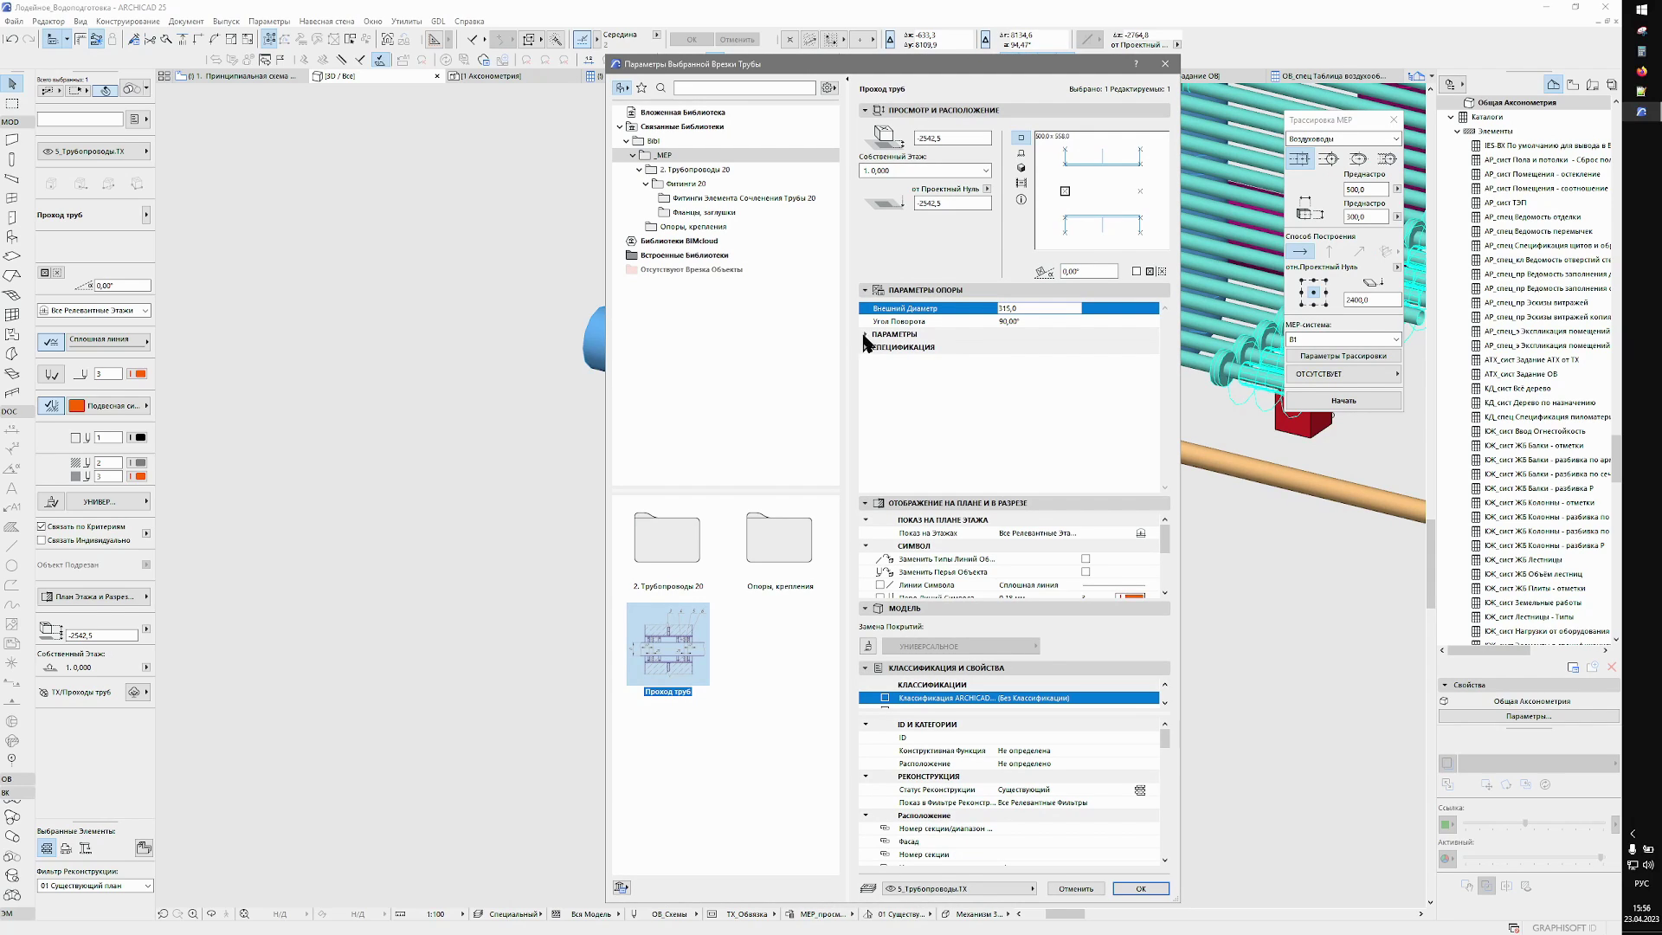
left_click(868, 334)
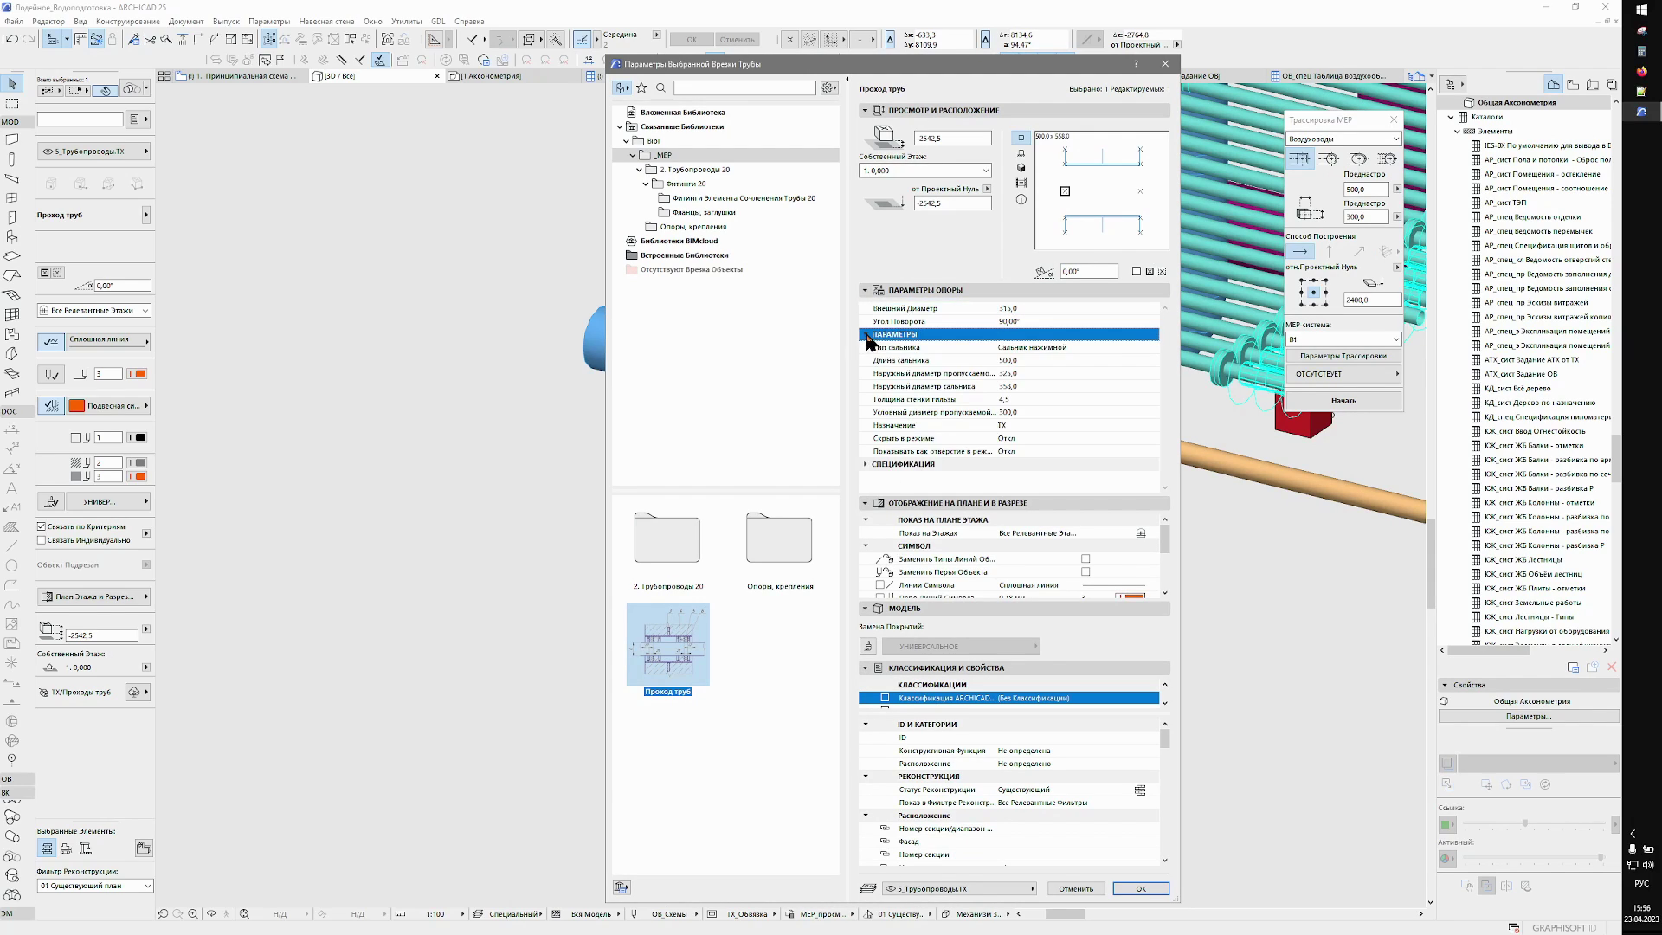
left_click(1143, 347)
left_click(1154, 348)
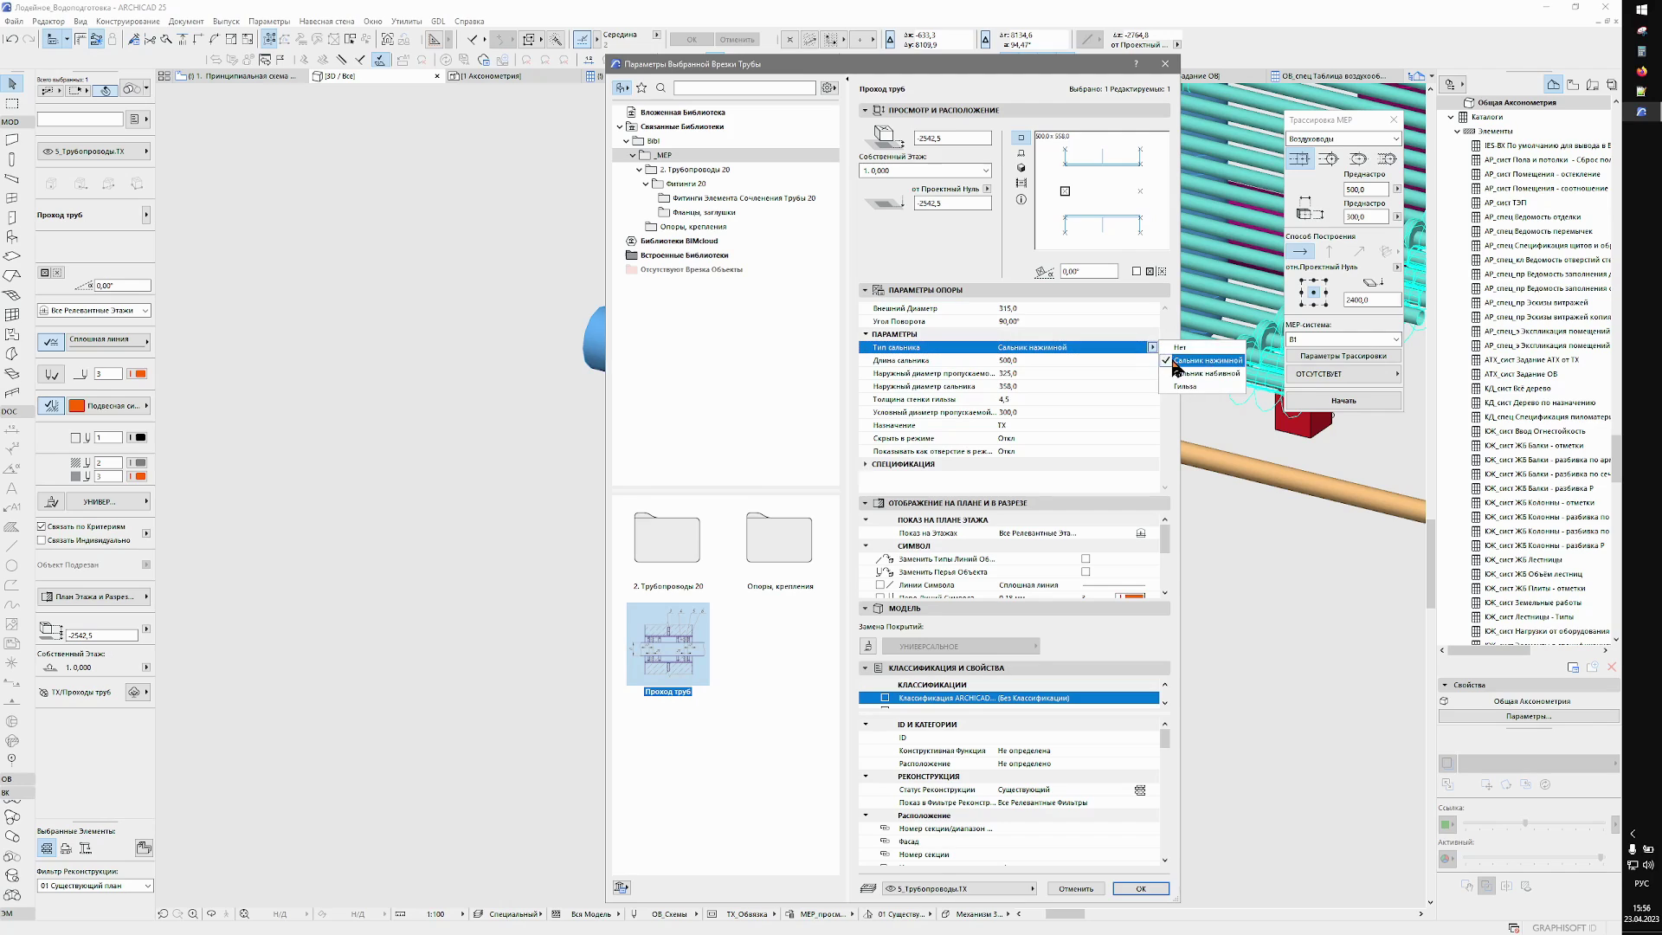
left_click(1182, 387)
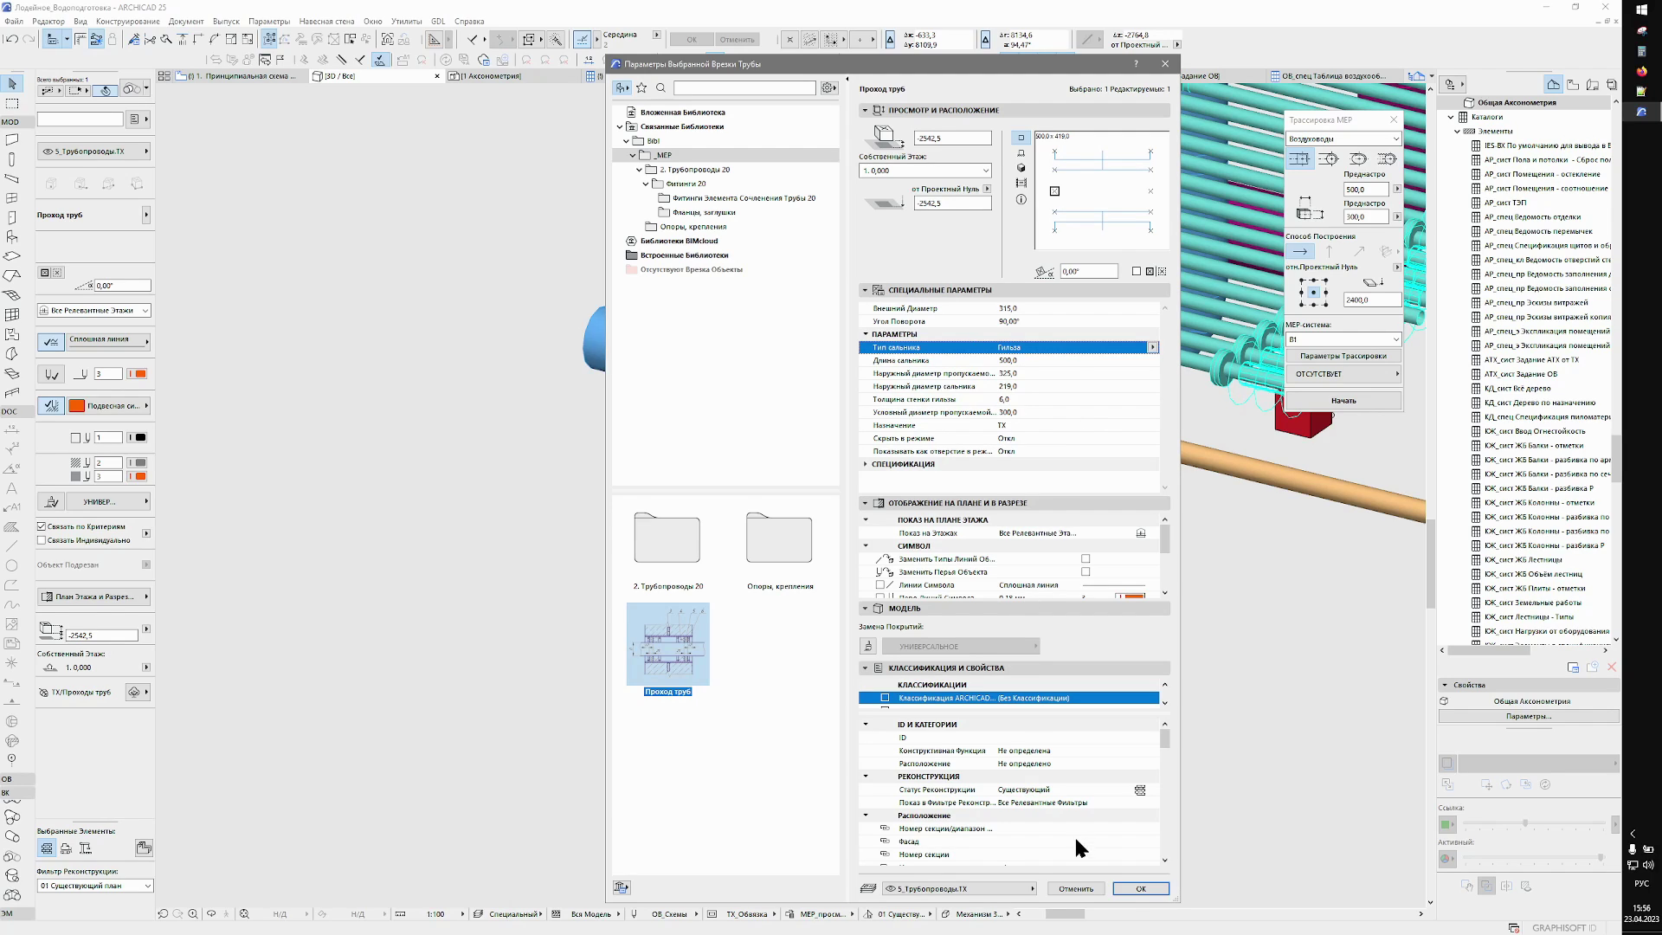
left_click(1076, 889)
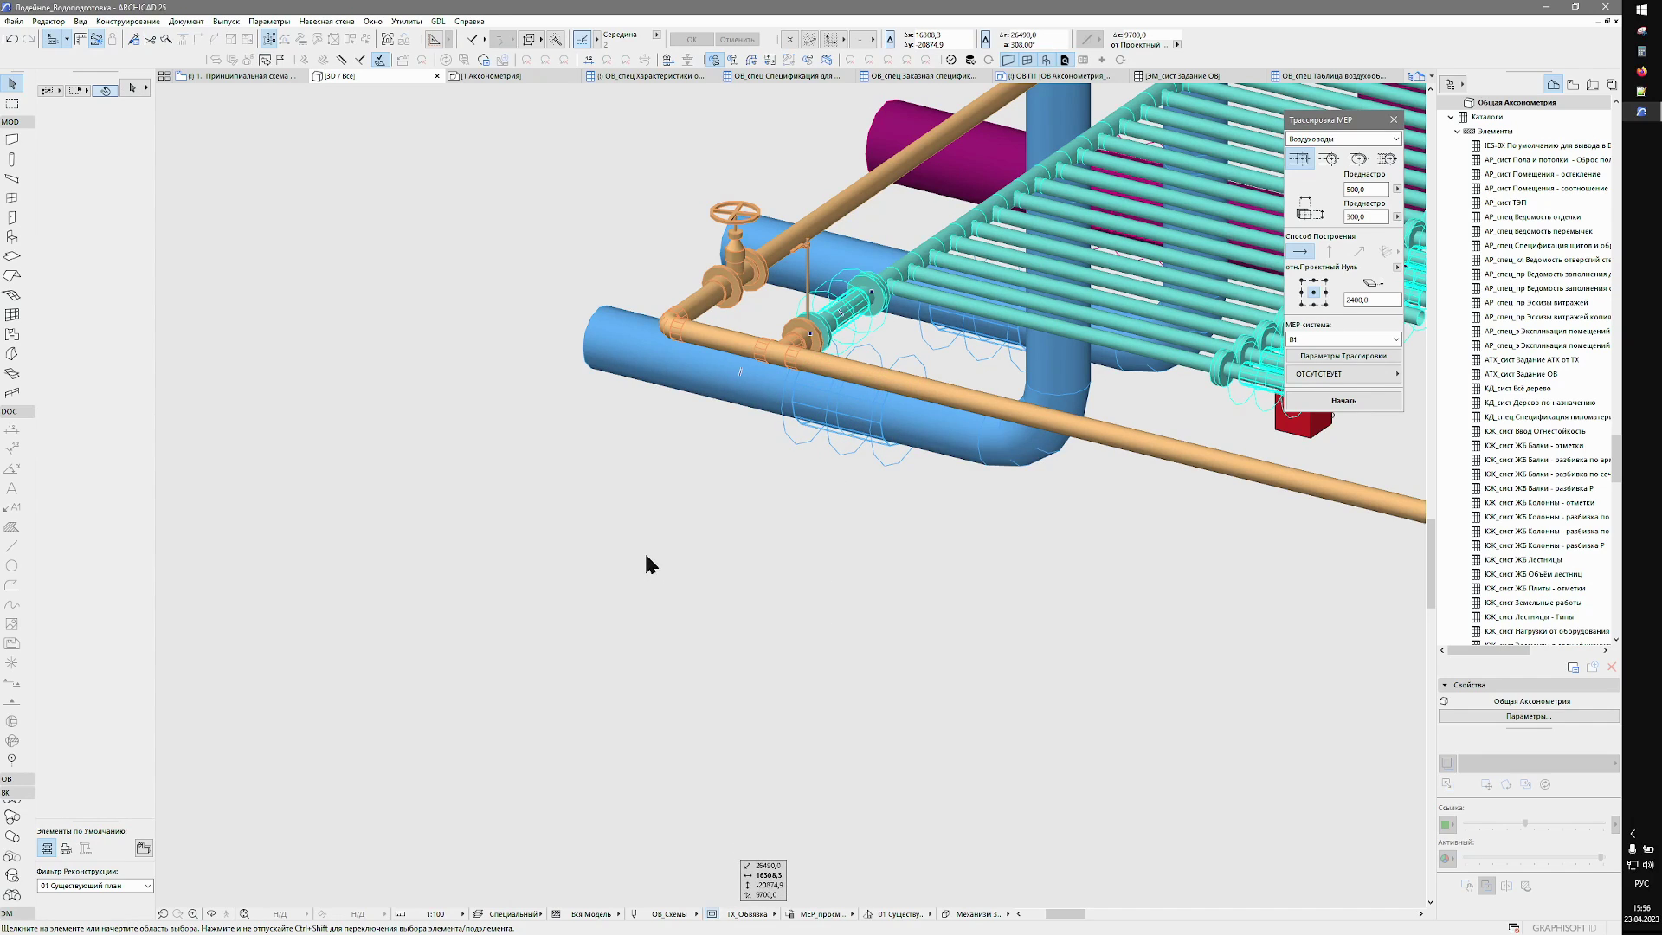
Turn off Показ оборудования in the MEP Фильтрация model view options.
key("ctrl+shift+b")
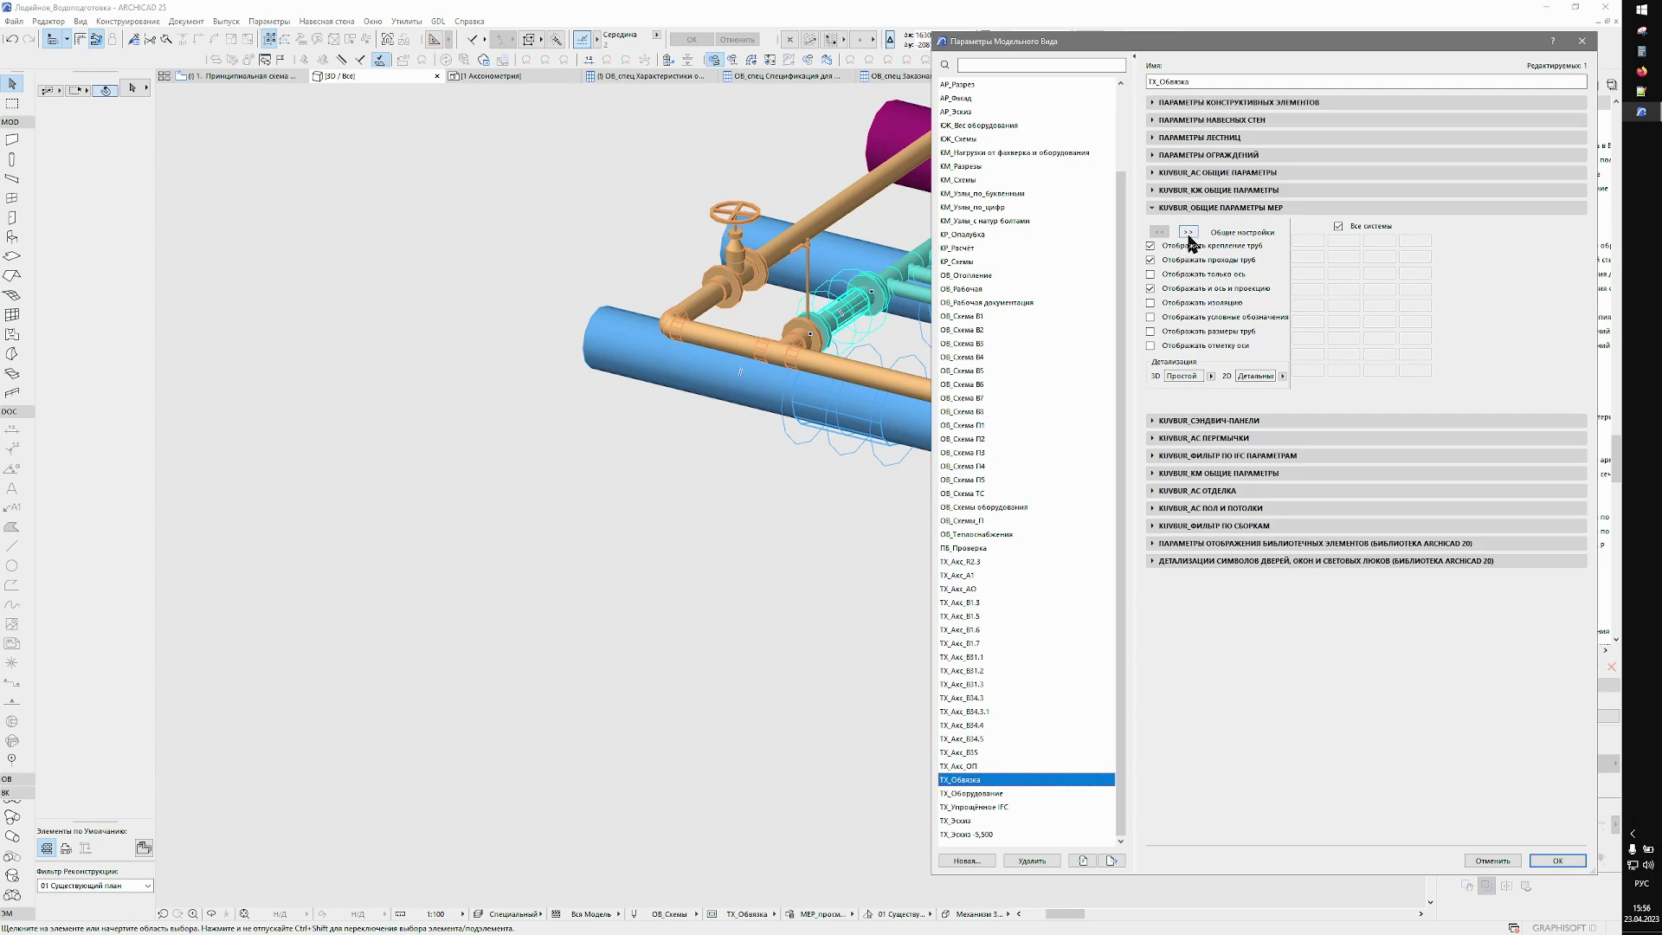
left_click(1190, 232)
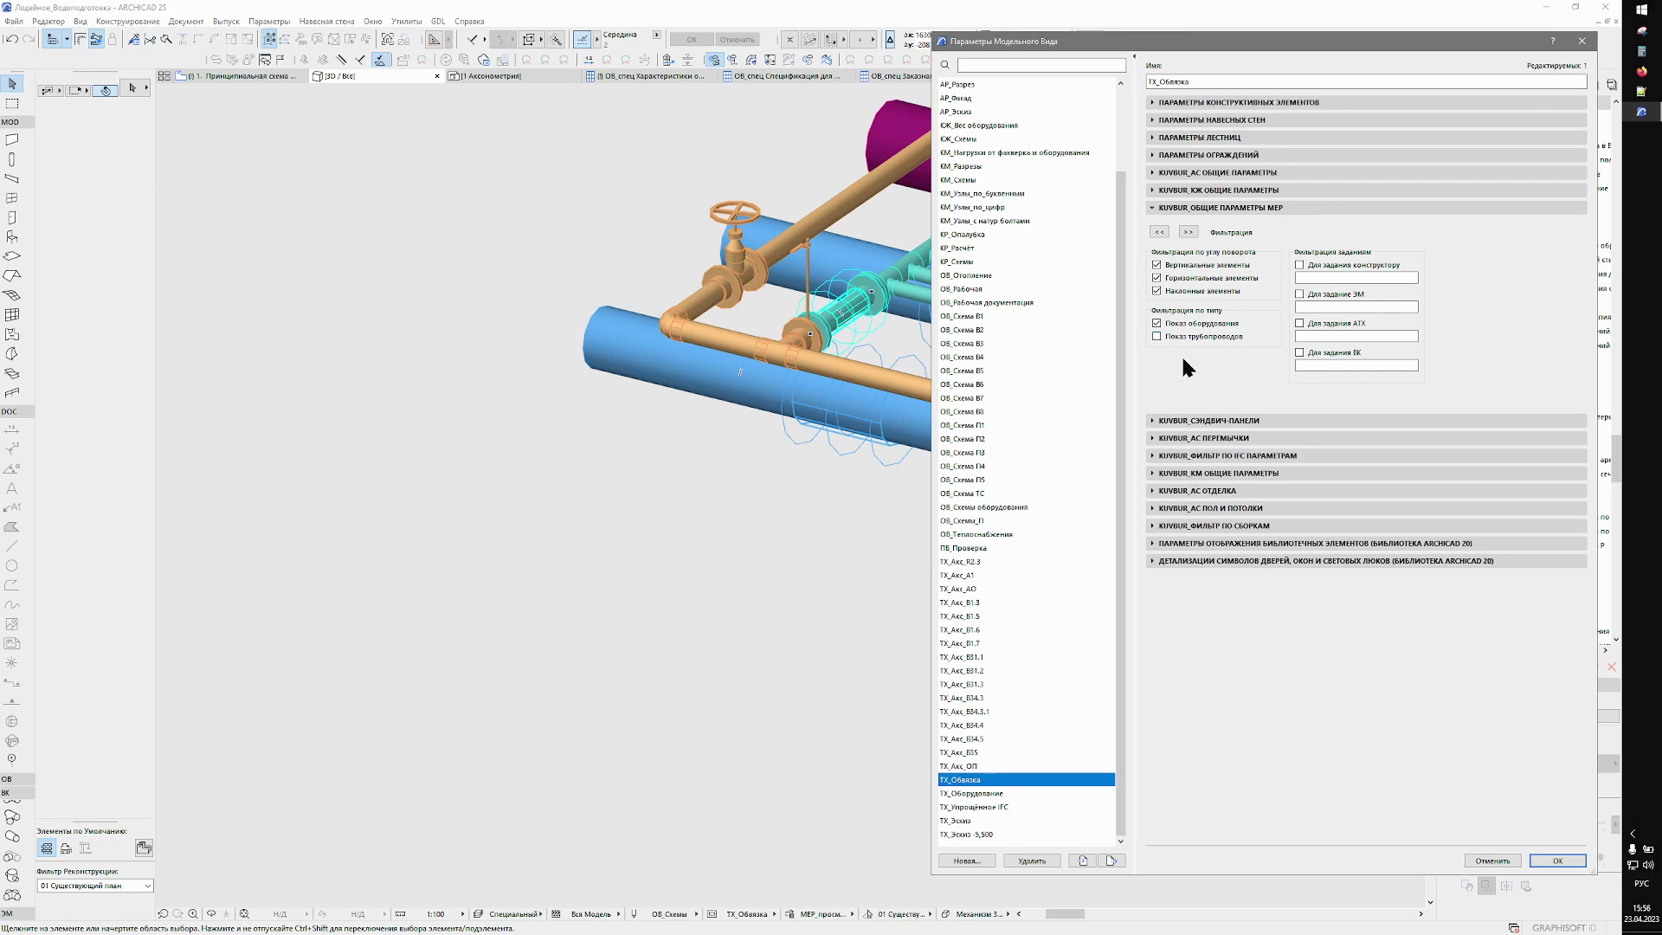
left_click(1157, 323)
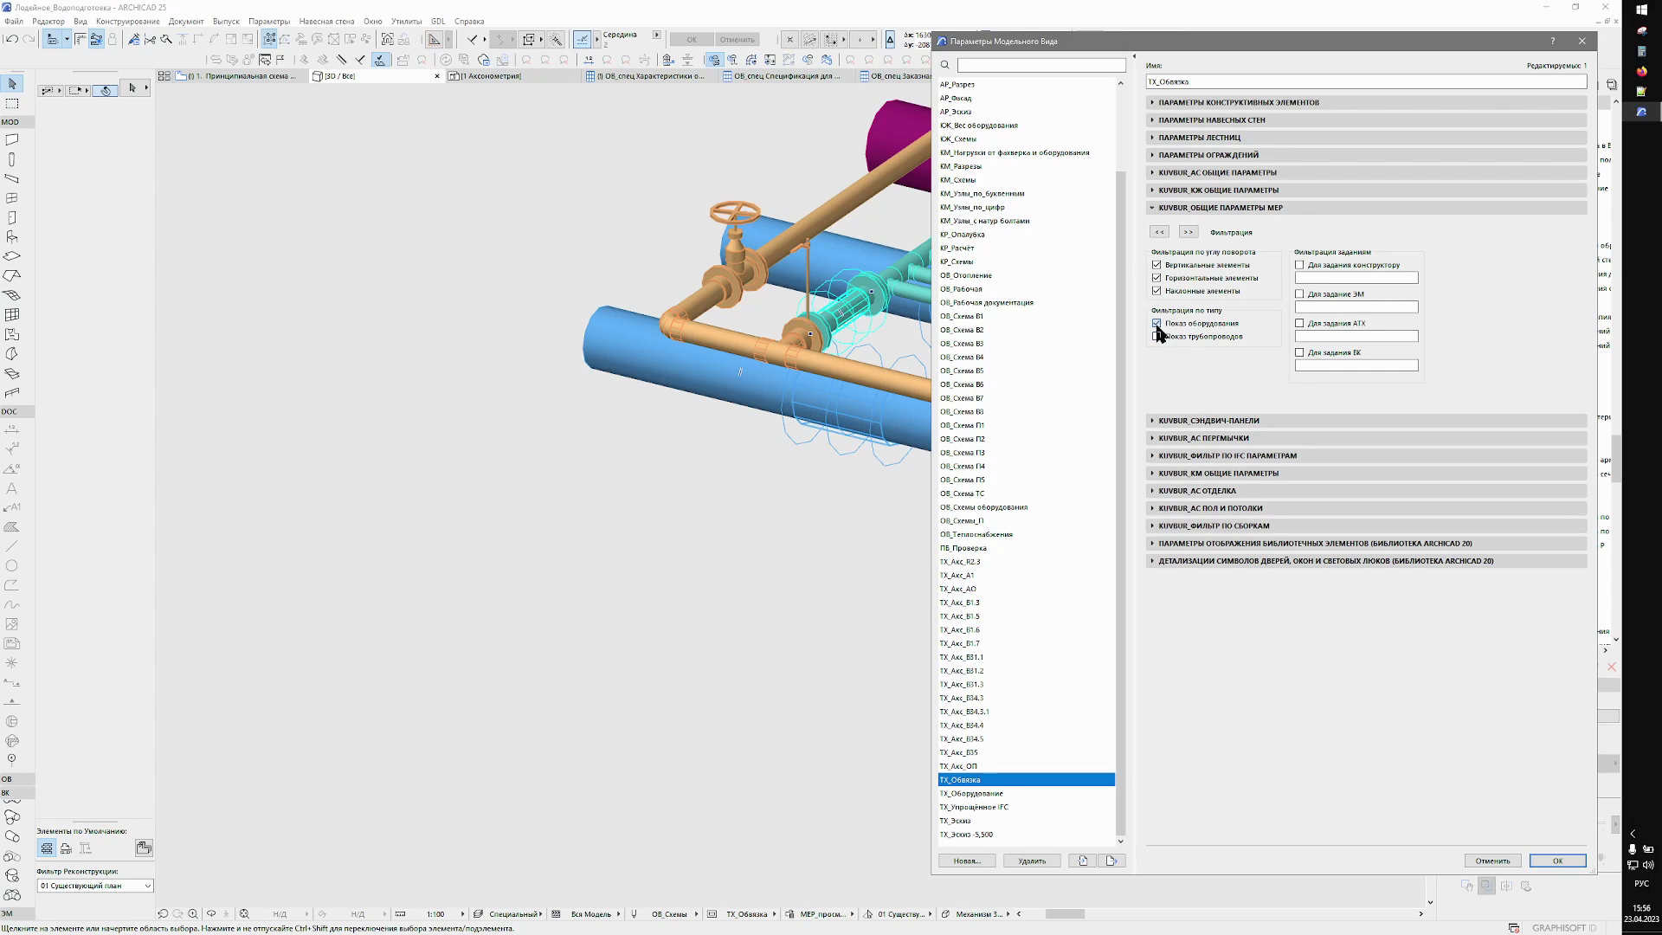
left_click(1540, 857)
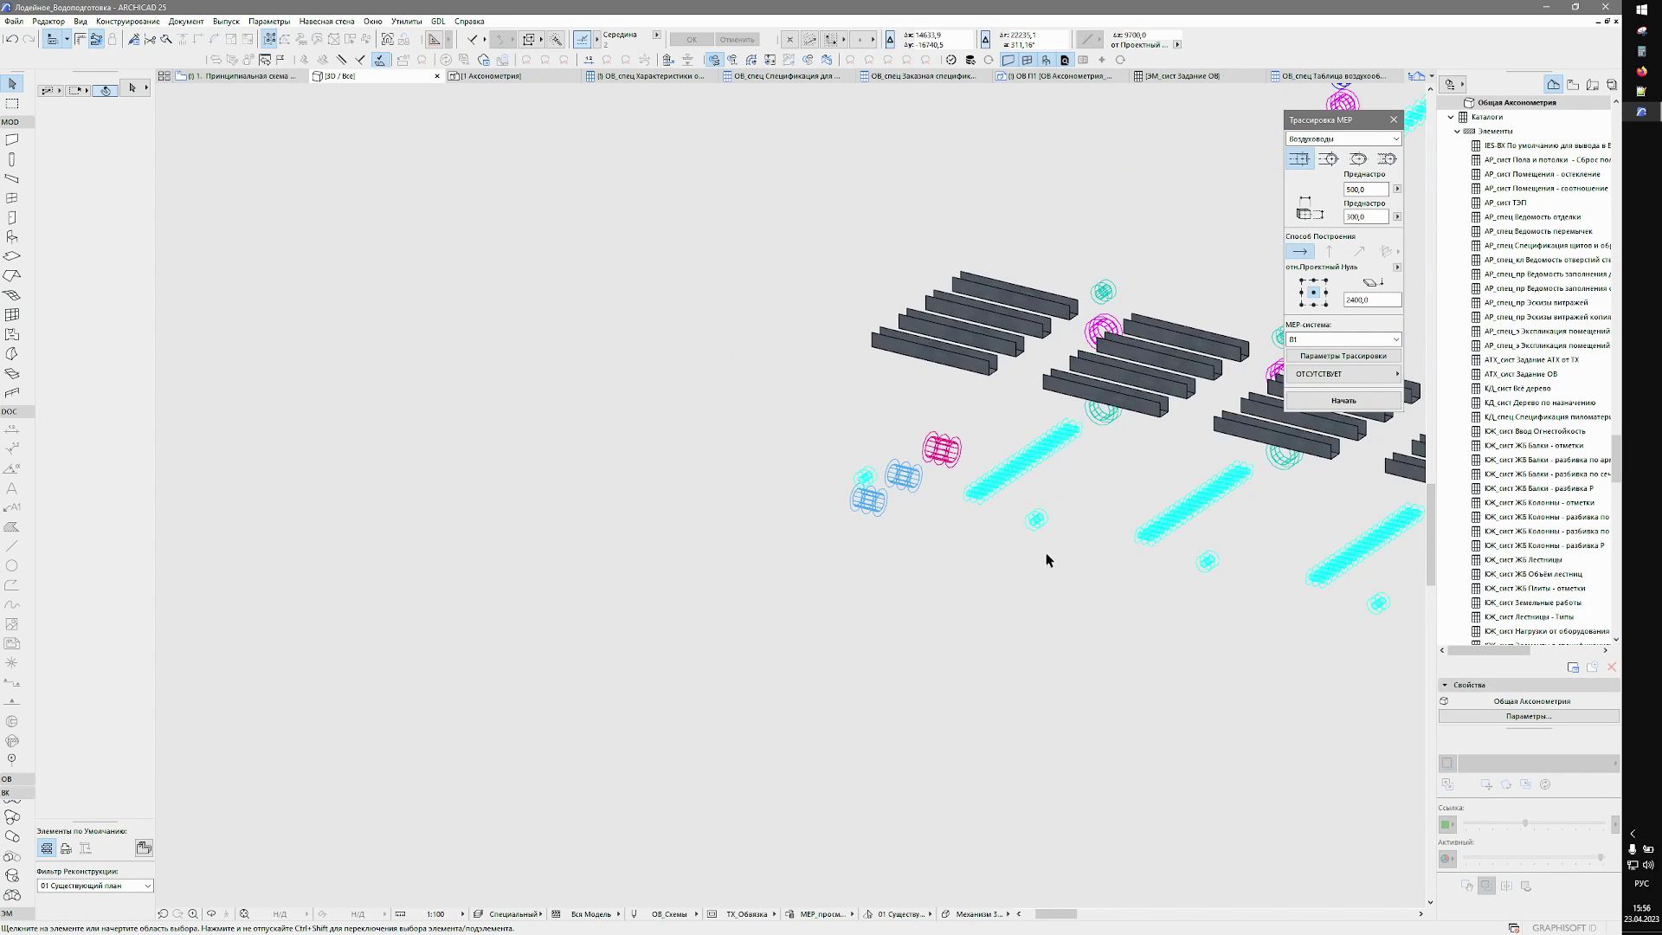
Marquee-select the four lower pipe penetrations.
middle_click_drag(1046, 559, 821, 337)
middle_click_drag(1100, 516, 909, 638)
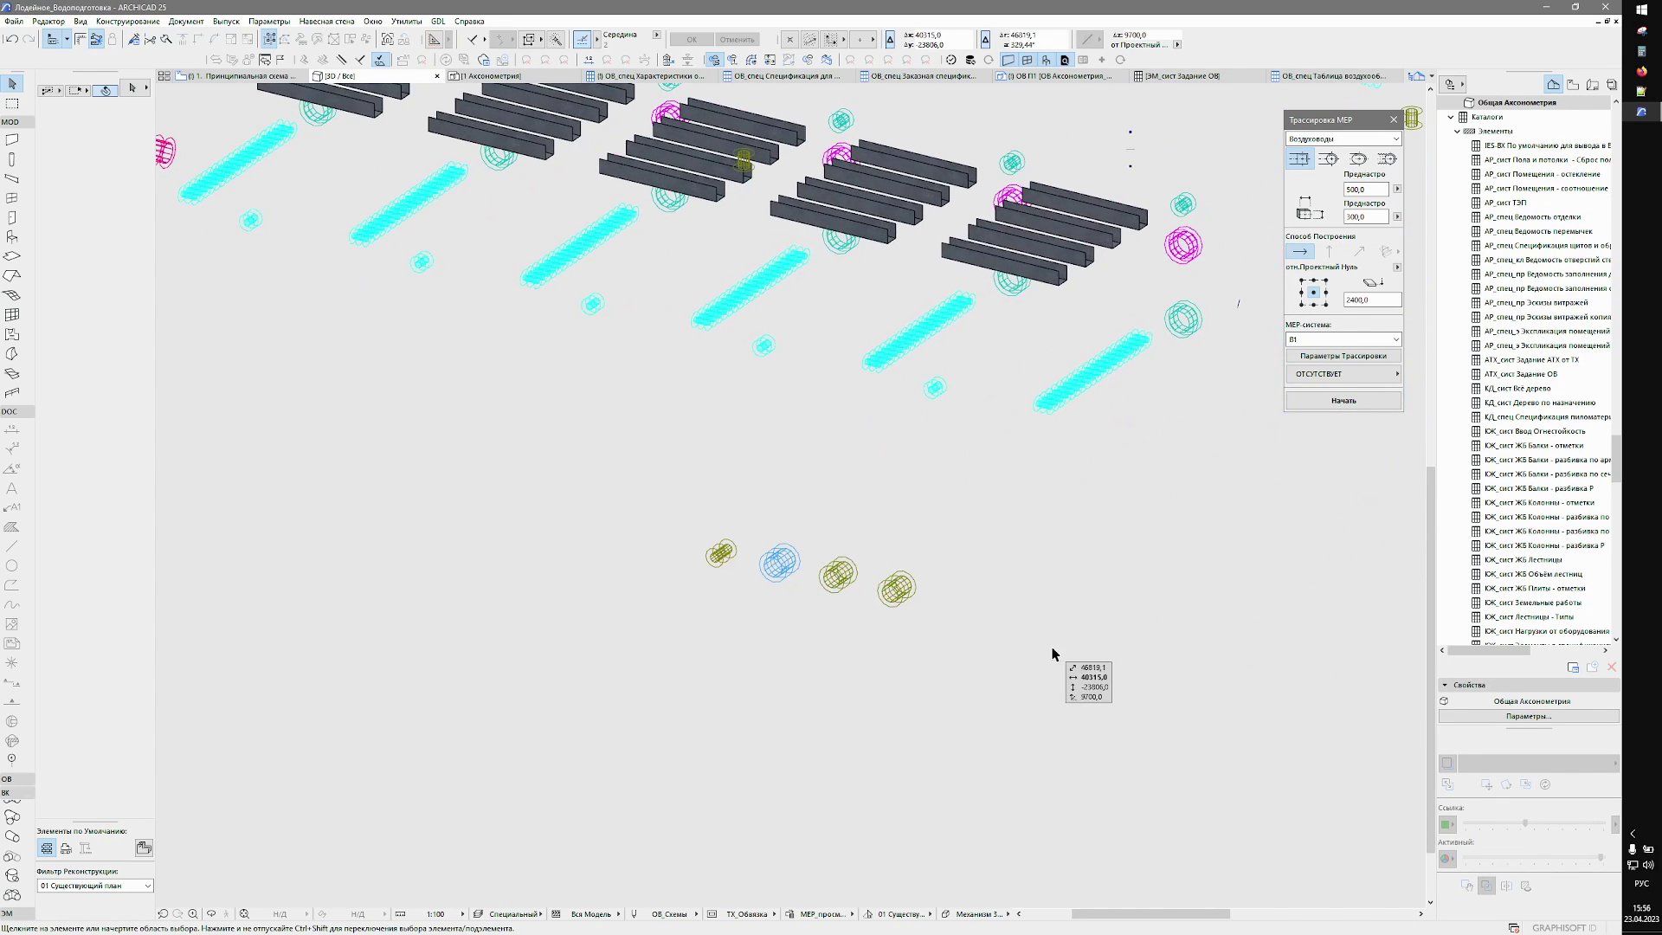
left_click_drag(1053, 654, 674, 520)
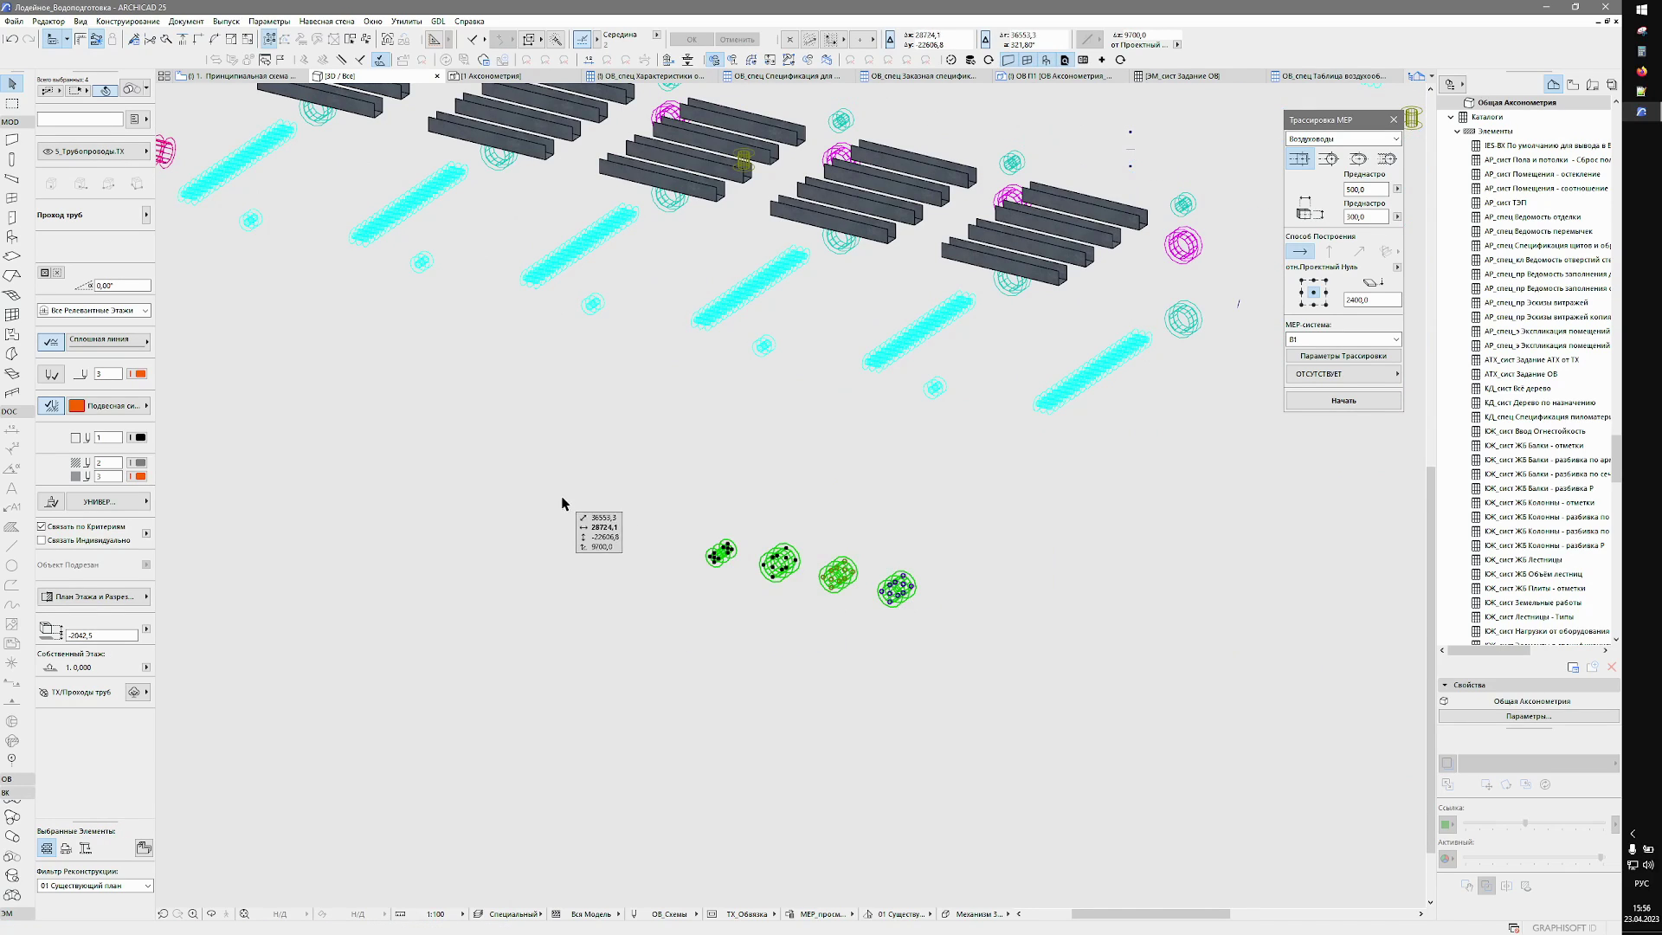
left_click(131, 89)
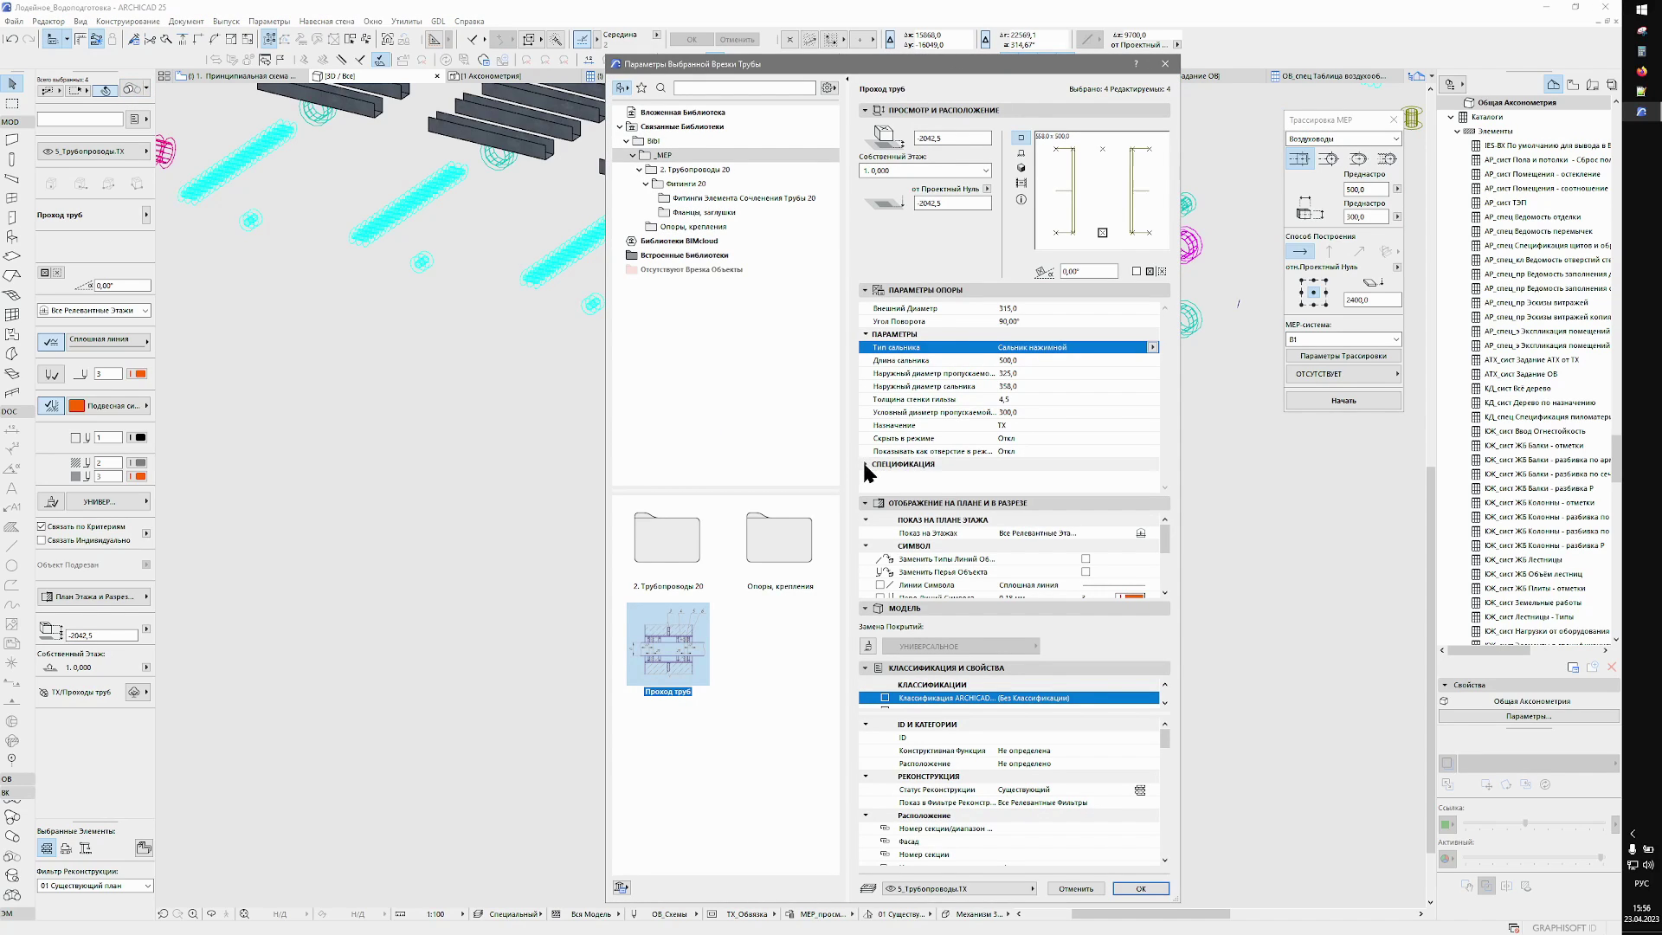
left_click(867, 465)
scroll(955, 490, "down", 4)
left_click(992, 347)
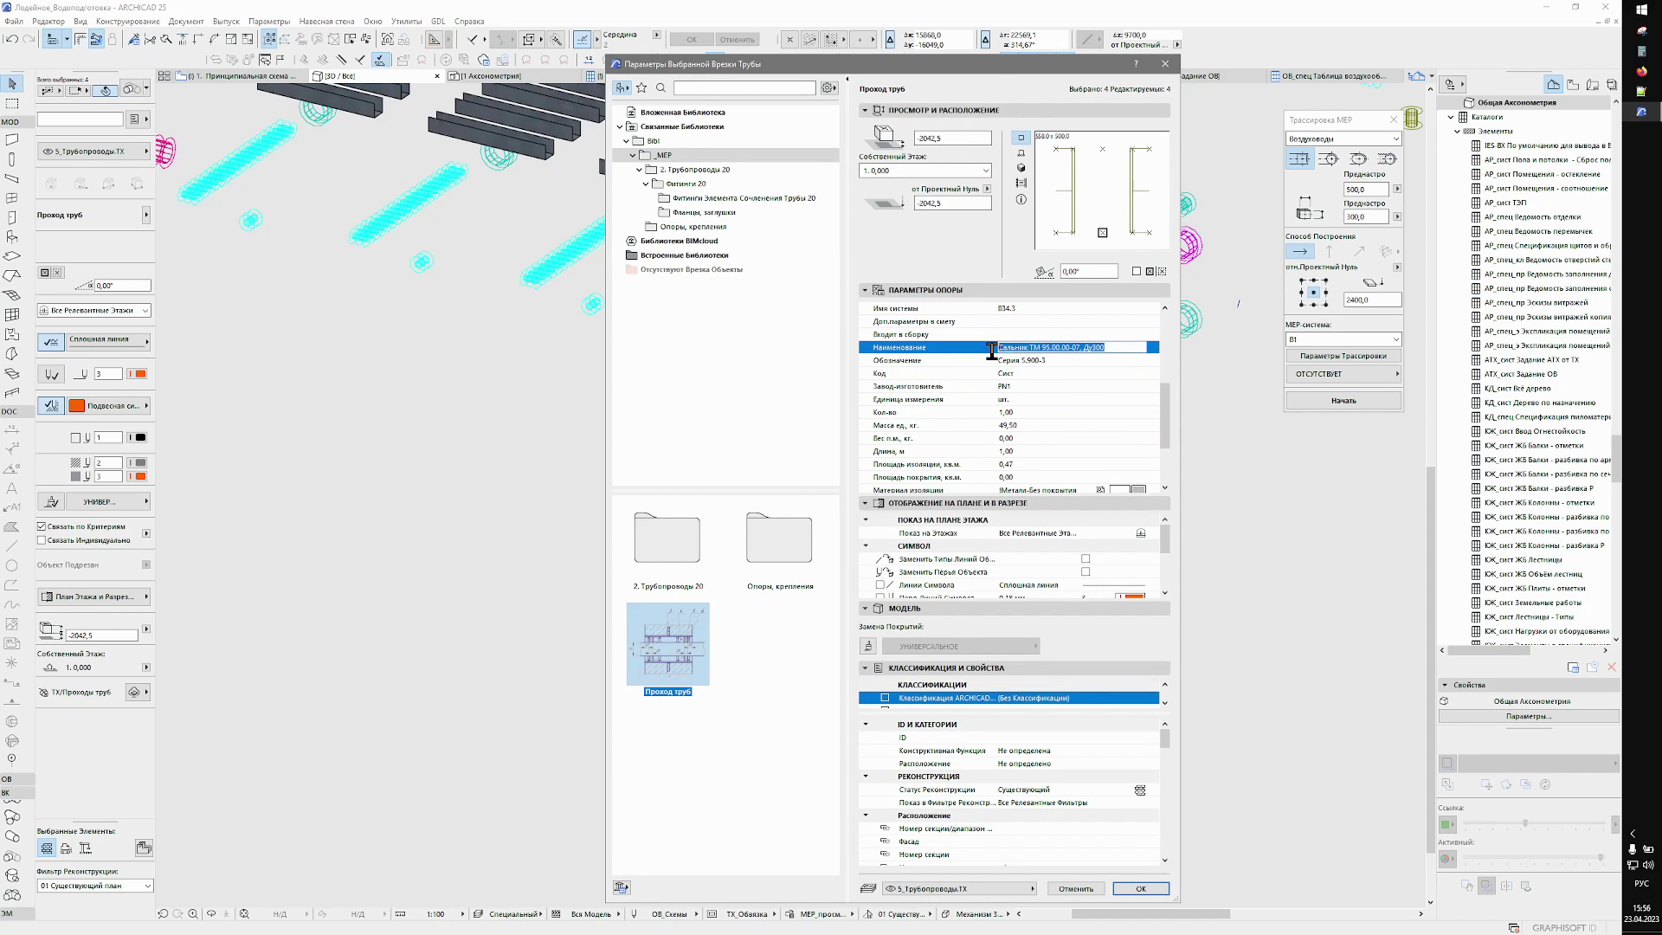
left_click(1038, 361)
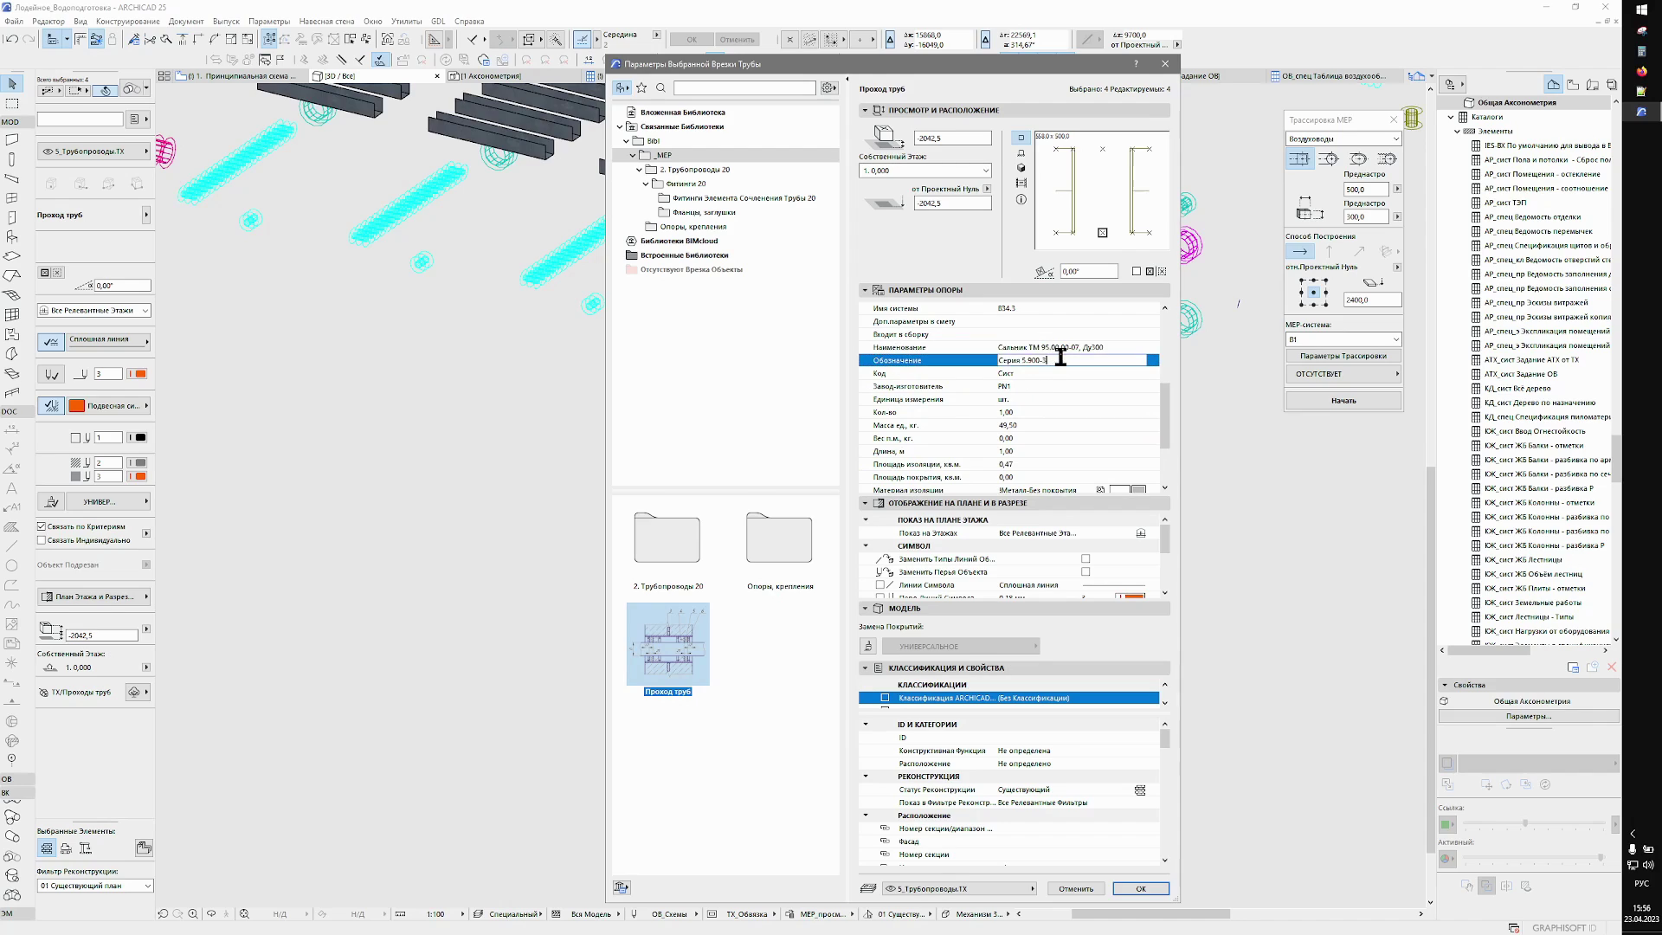
left_click(1030, 424)
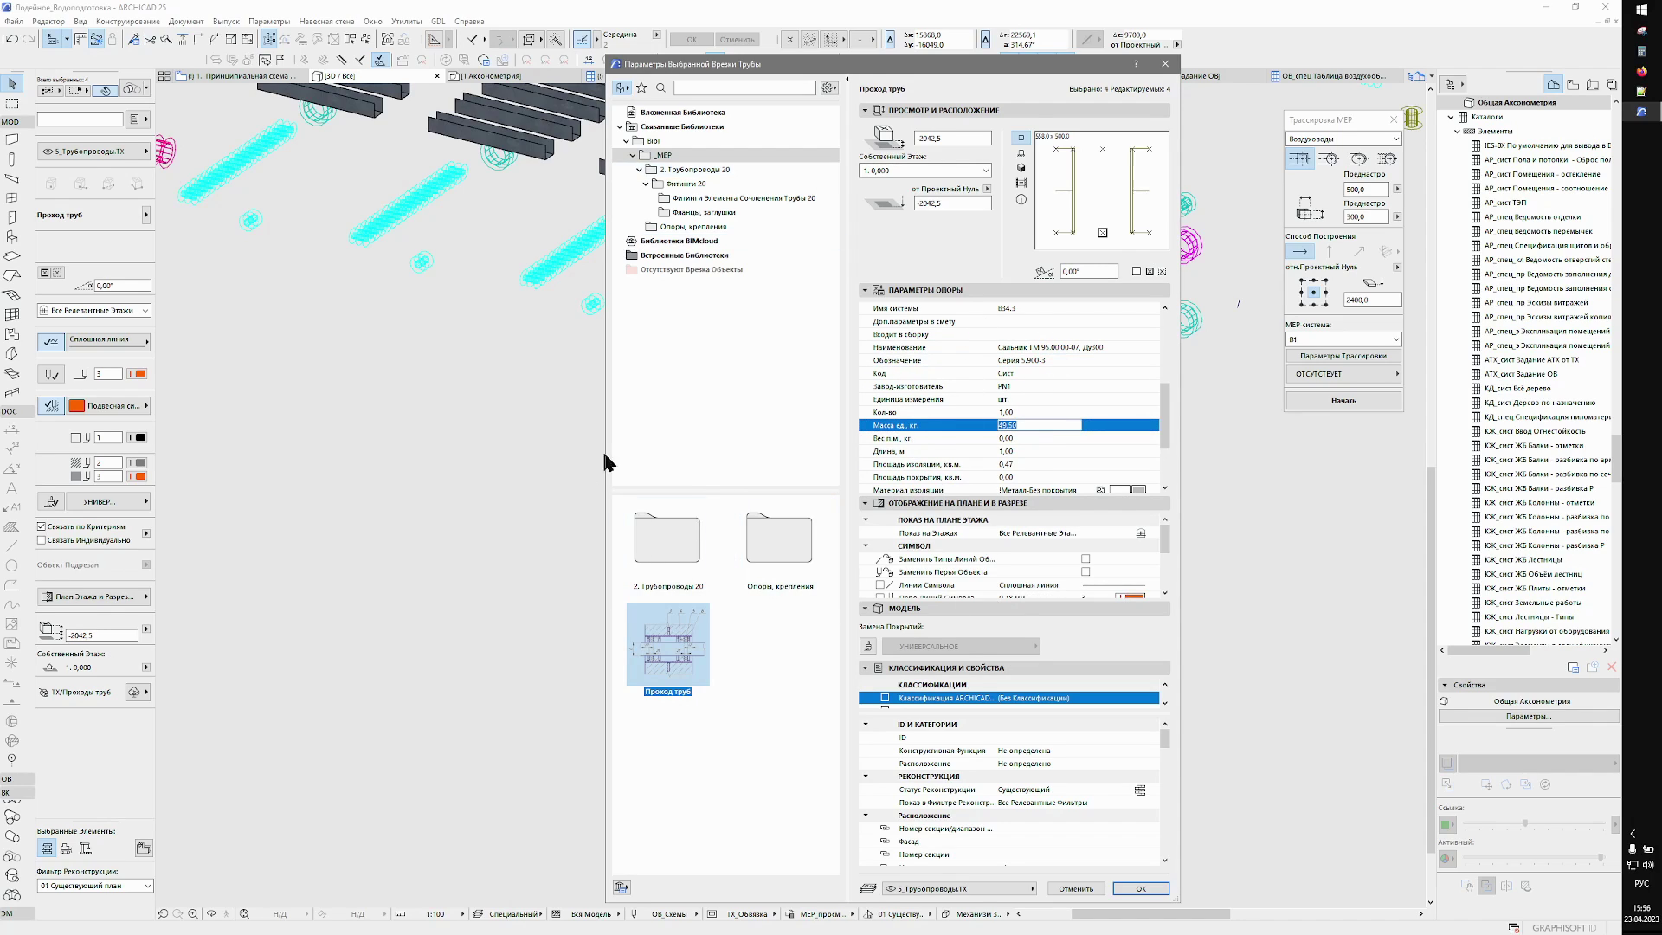
left_click(1070, 894)
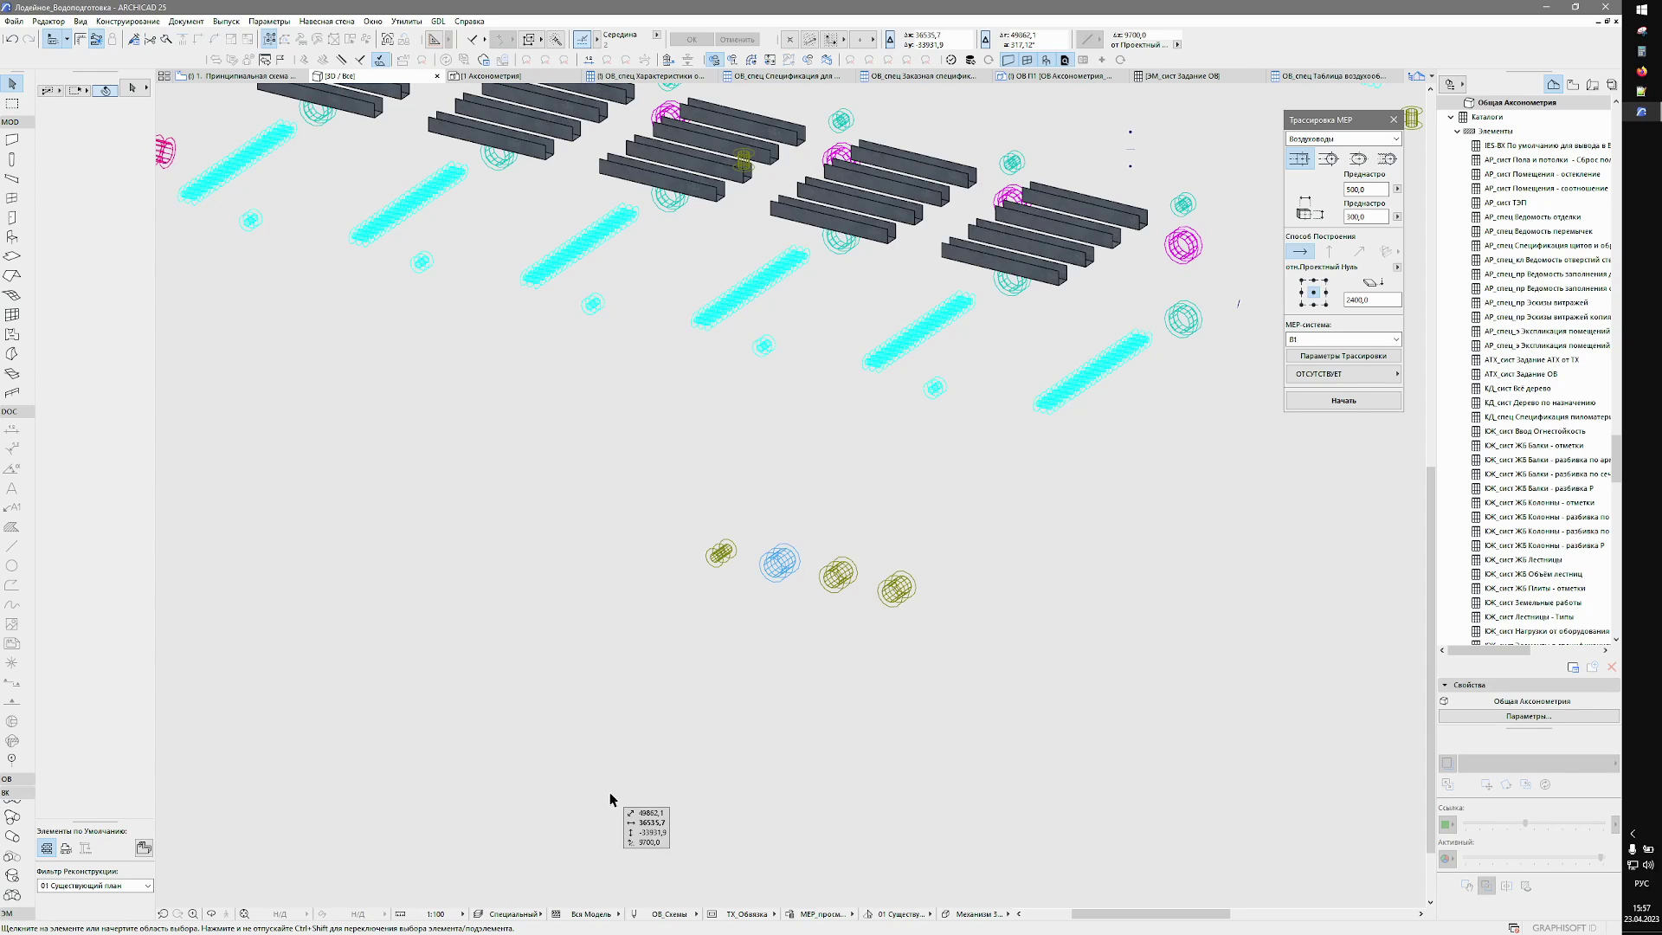
Zoom out, apply the ТХ_Аксонометрия layer combination, and open Model View Options.
scroll(1109, 450, "down", 3)
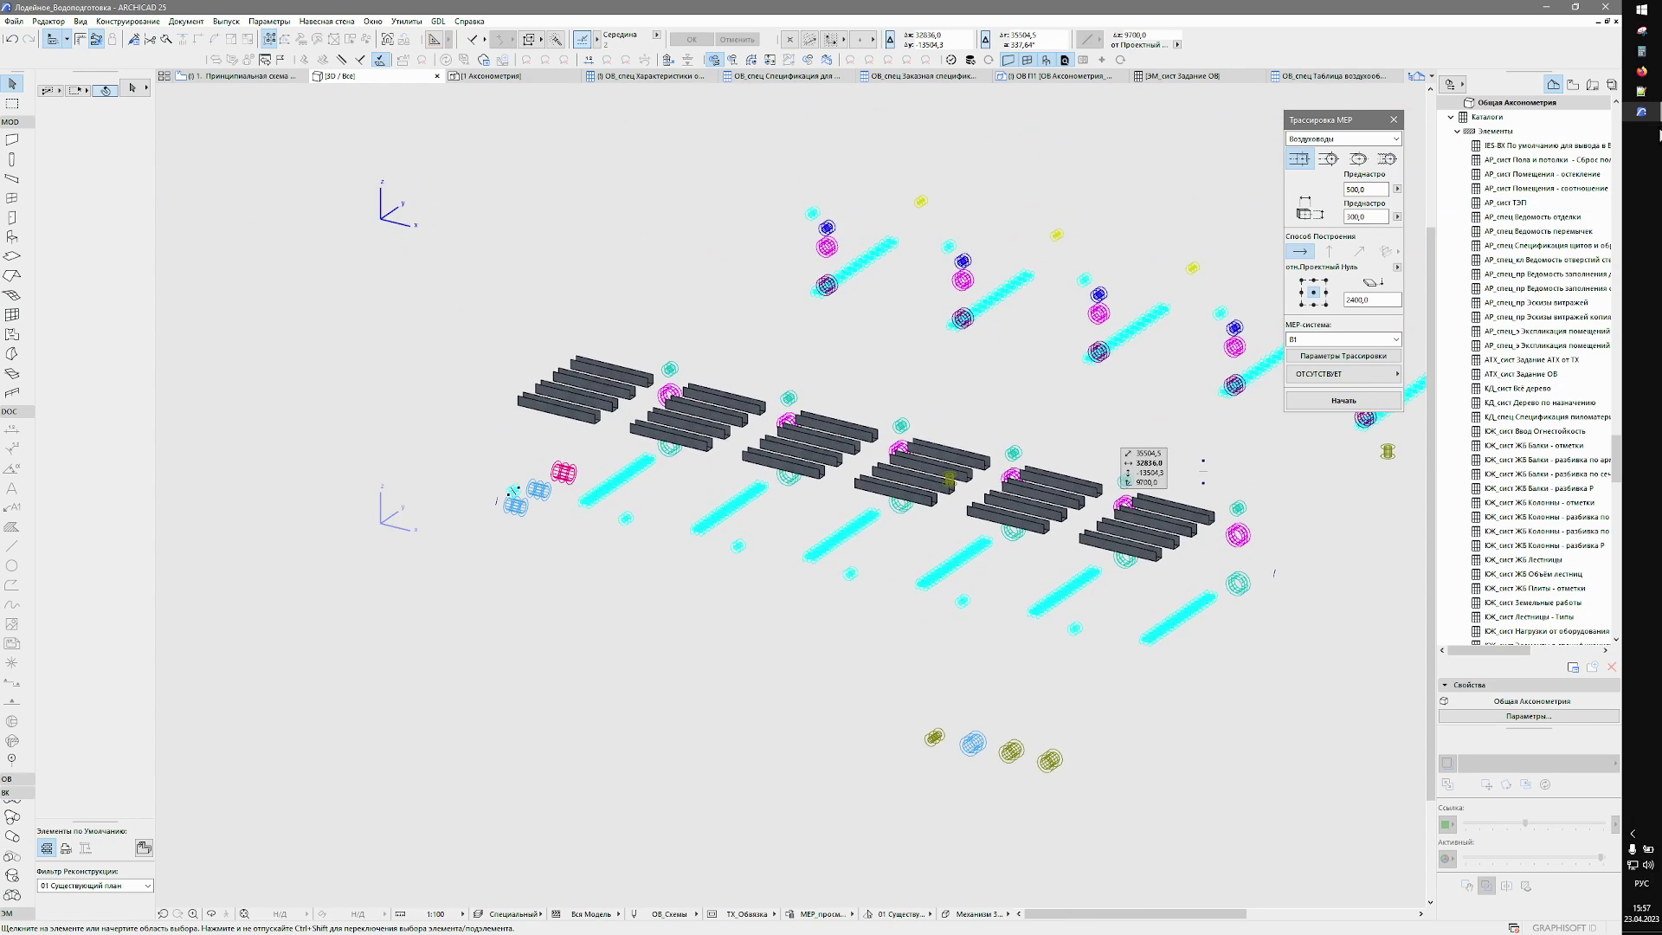
left_click_drag(1615, 108, 1635, 381)
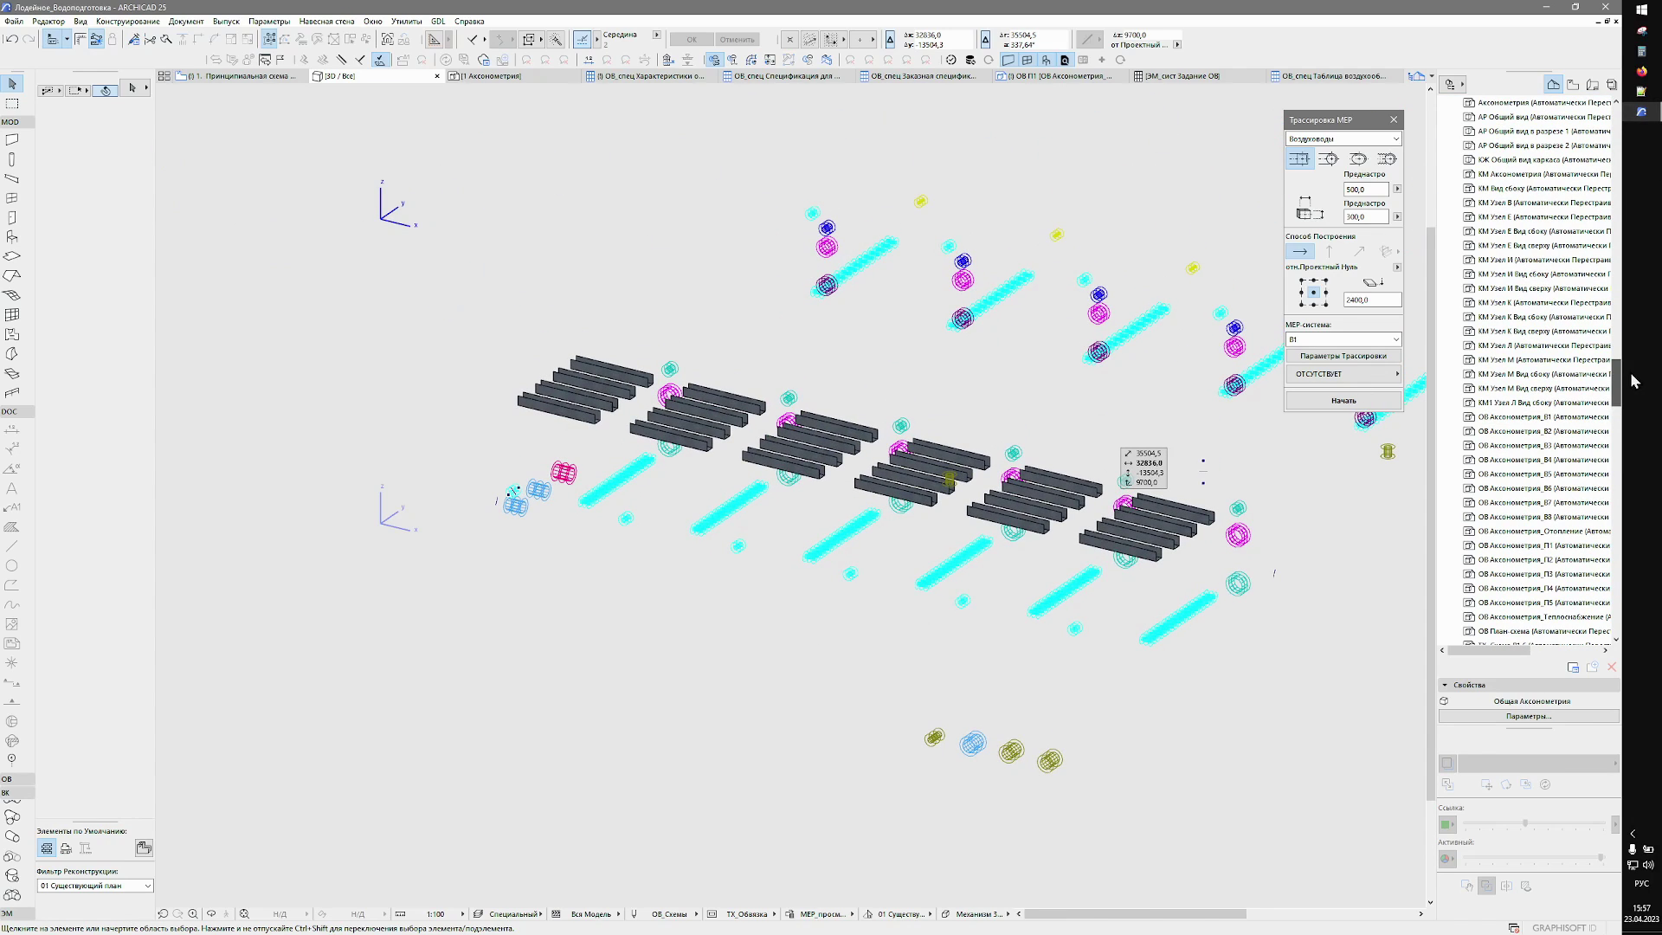
left_click(516, 915)
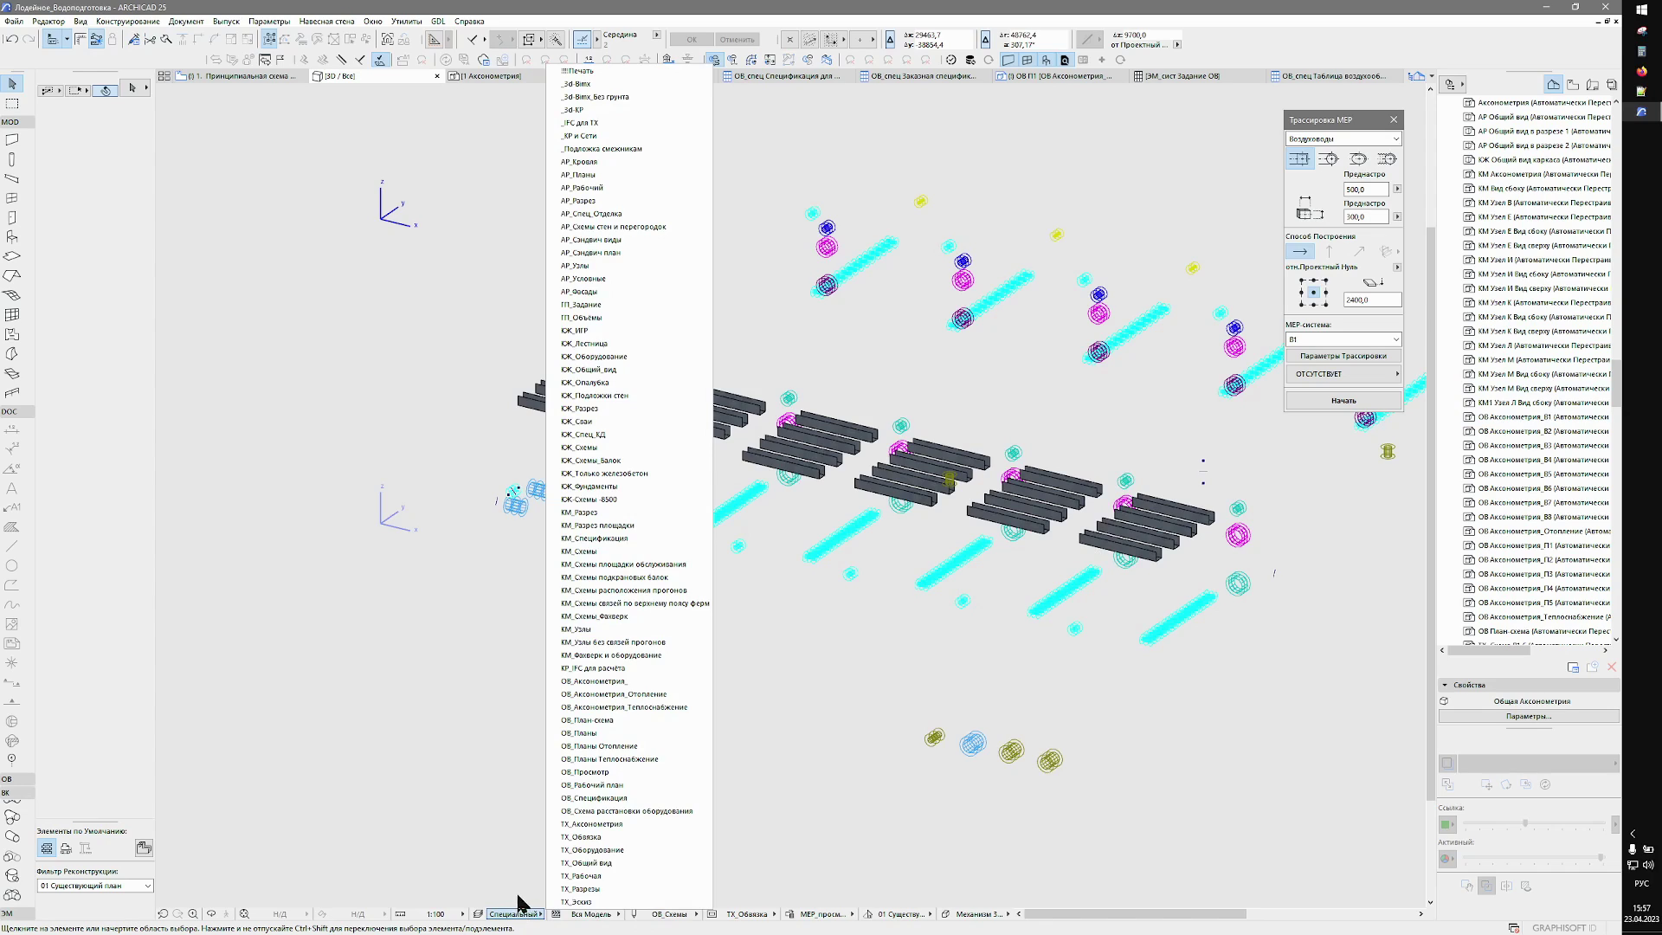
left_click(589, 824)
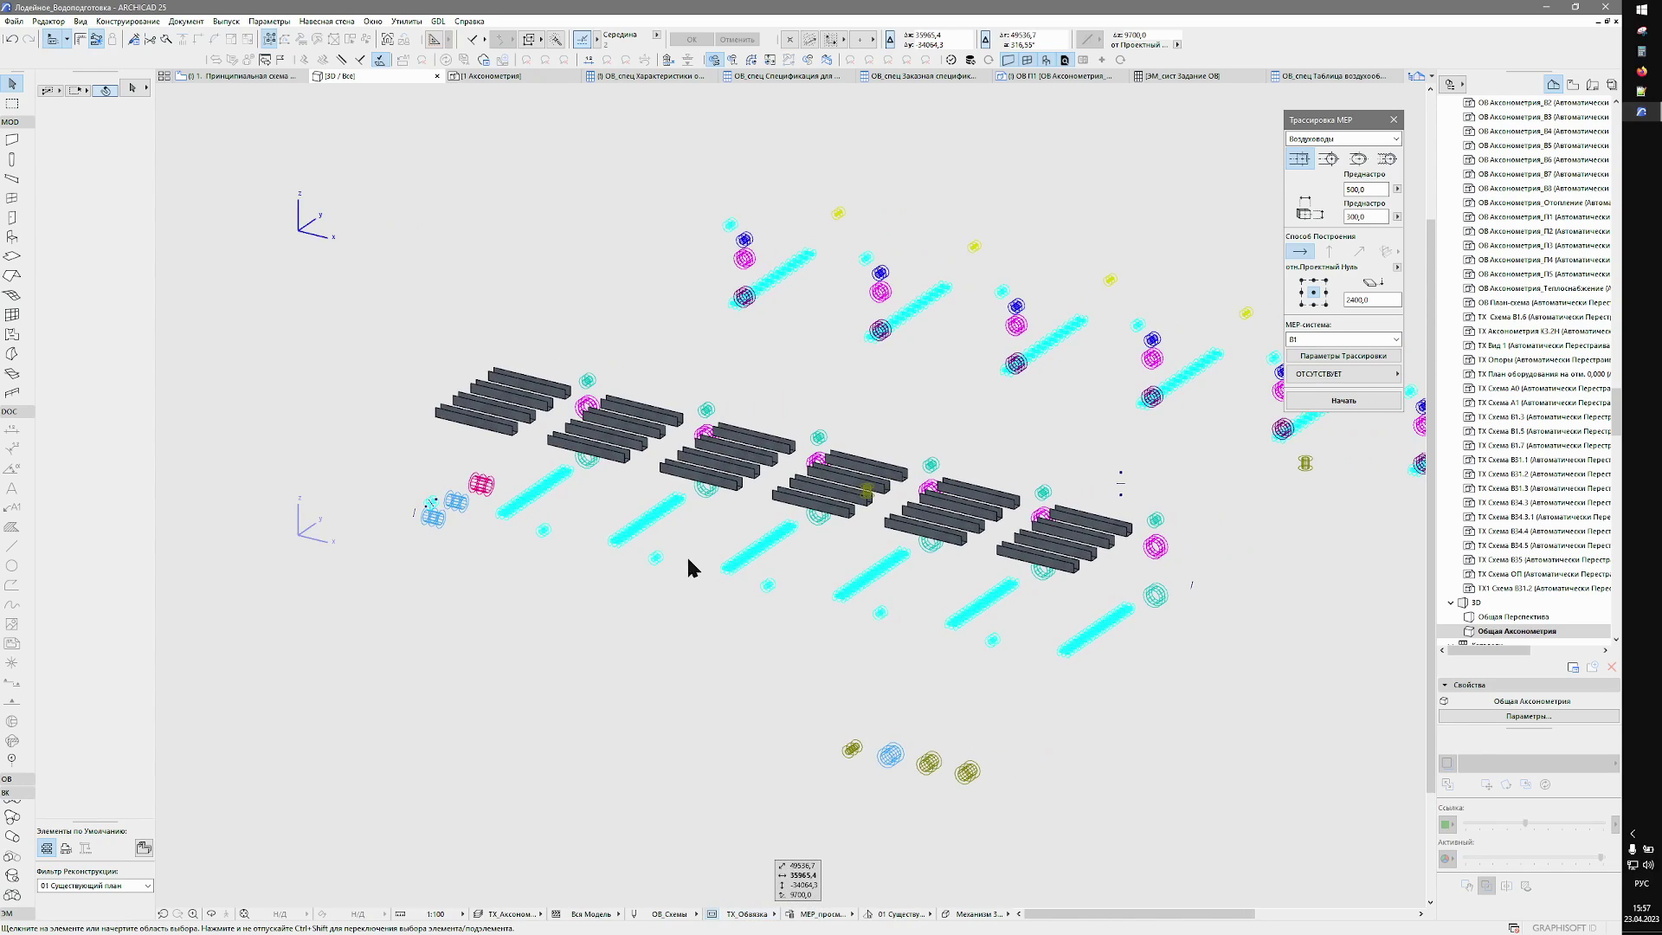
key("ctrl+shift+b")
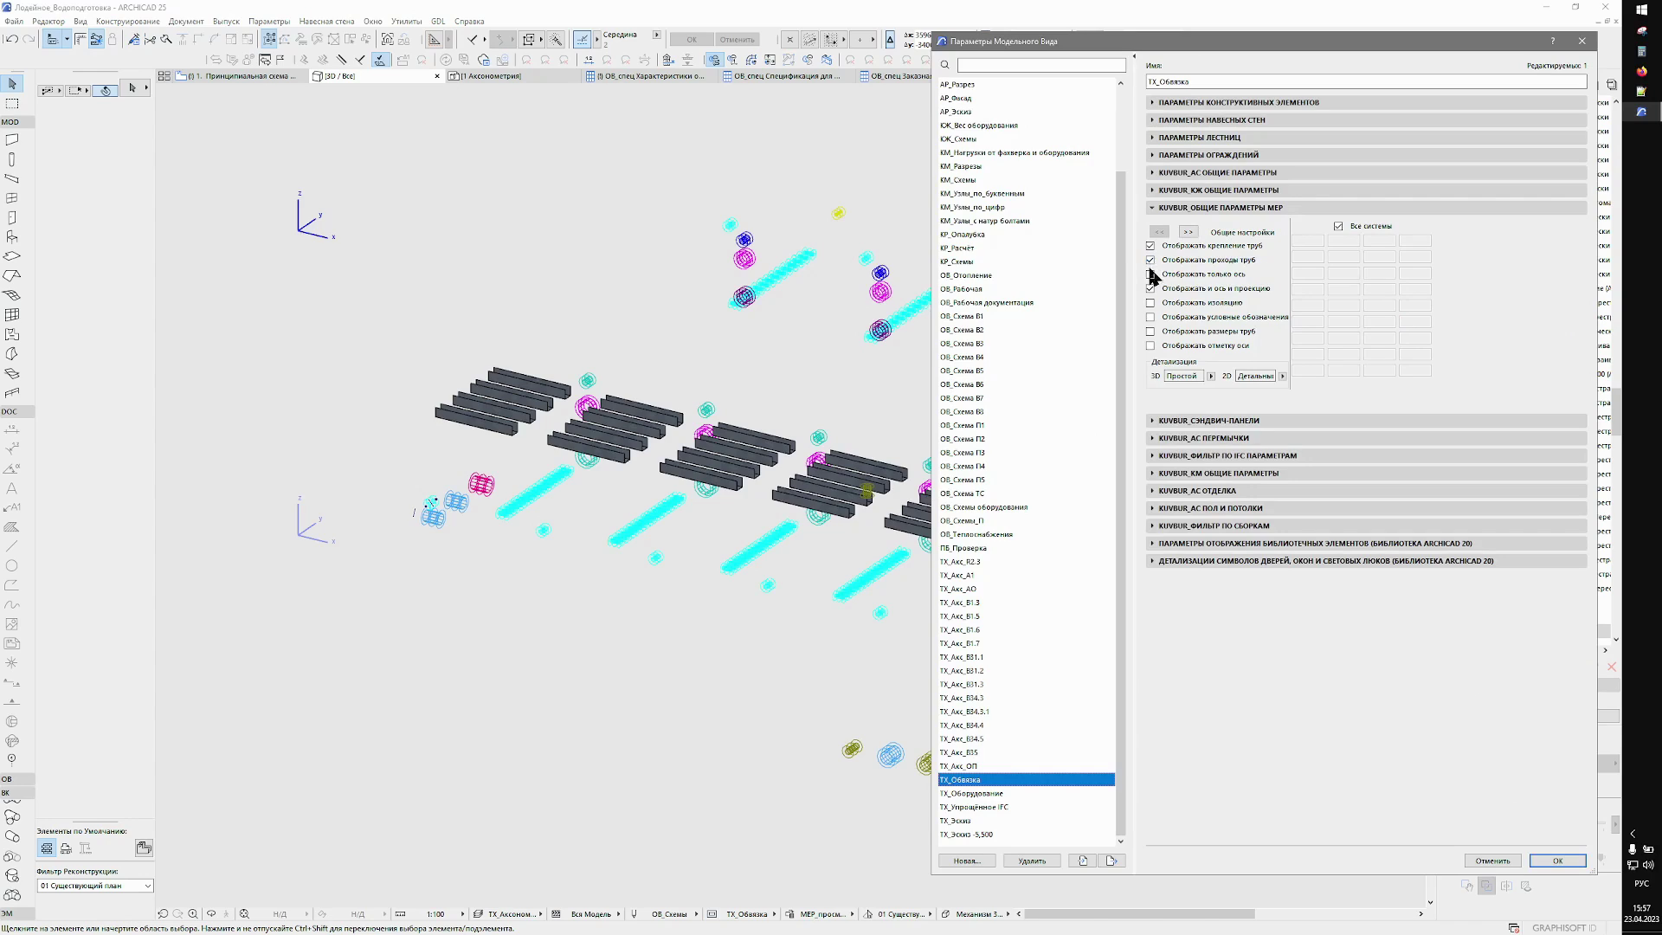
Apply the MEP model view options and zoom in on the full piping network.
left_click(1189, 232)
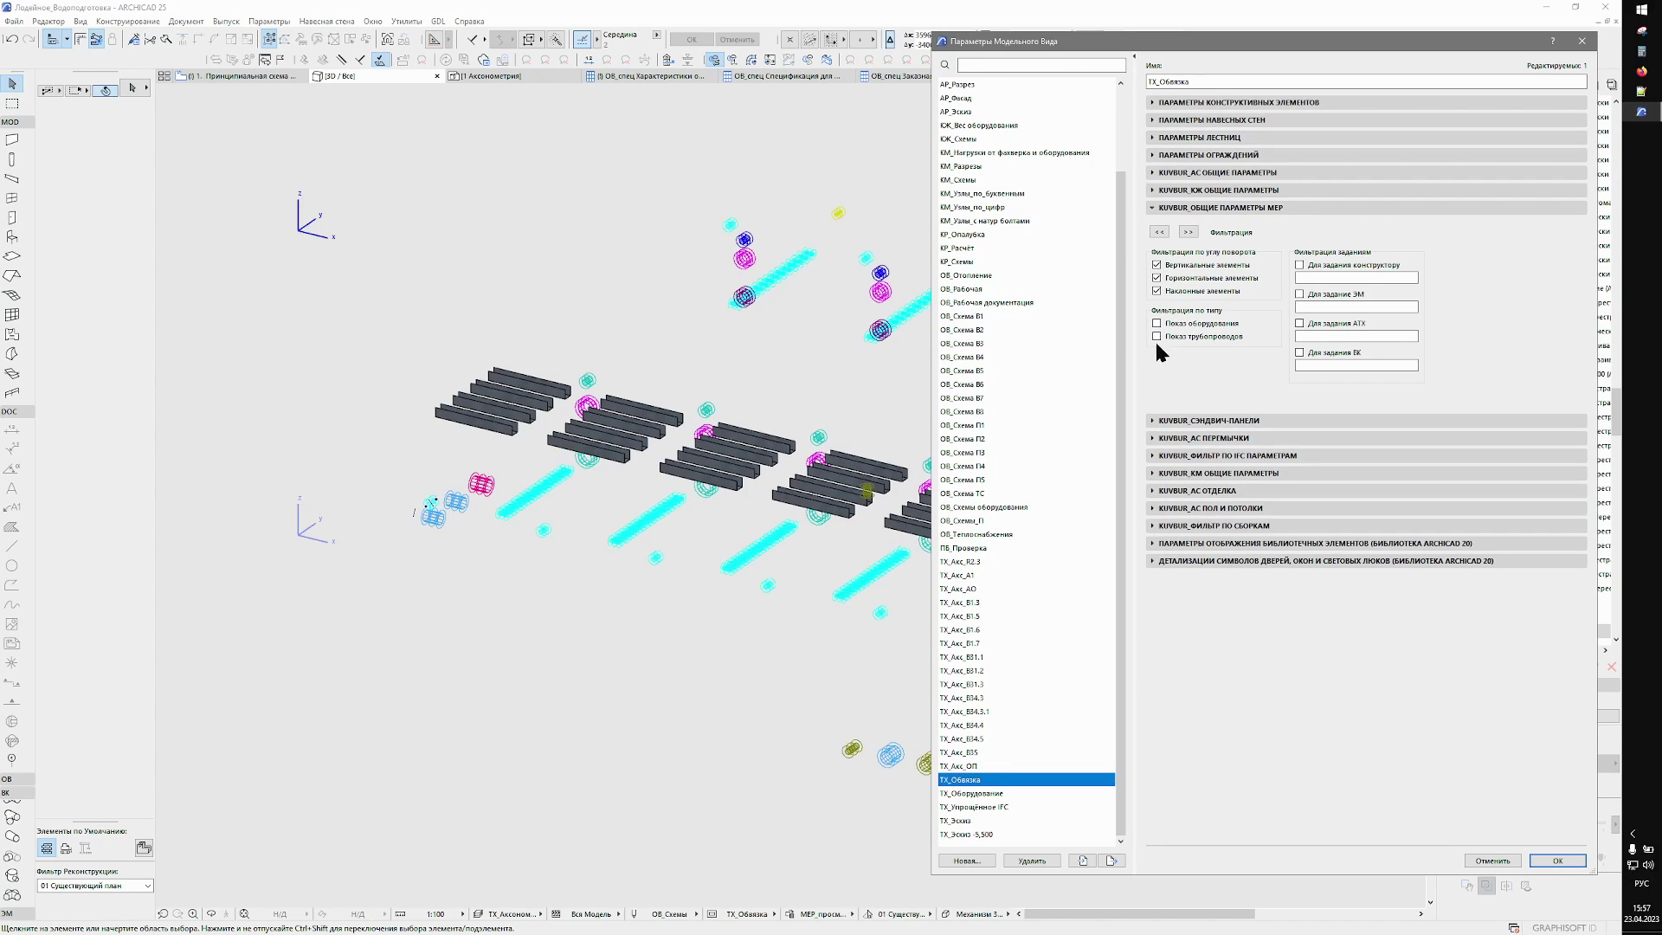
left_click(1161, 232)
left_click(1536, 859)
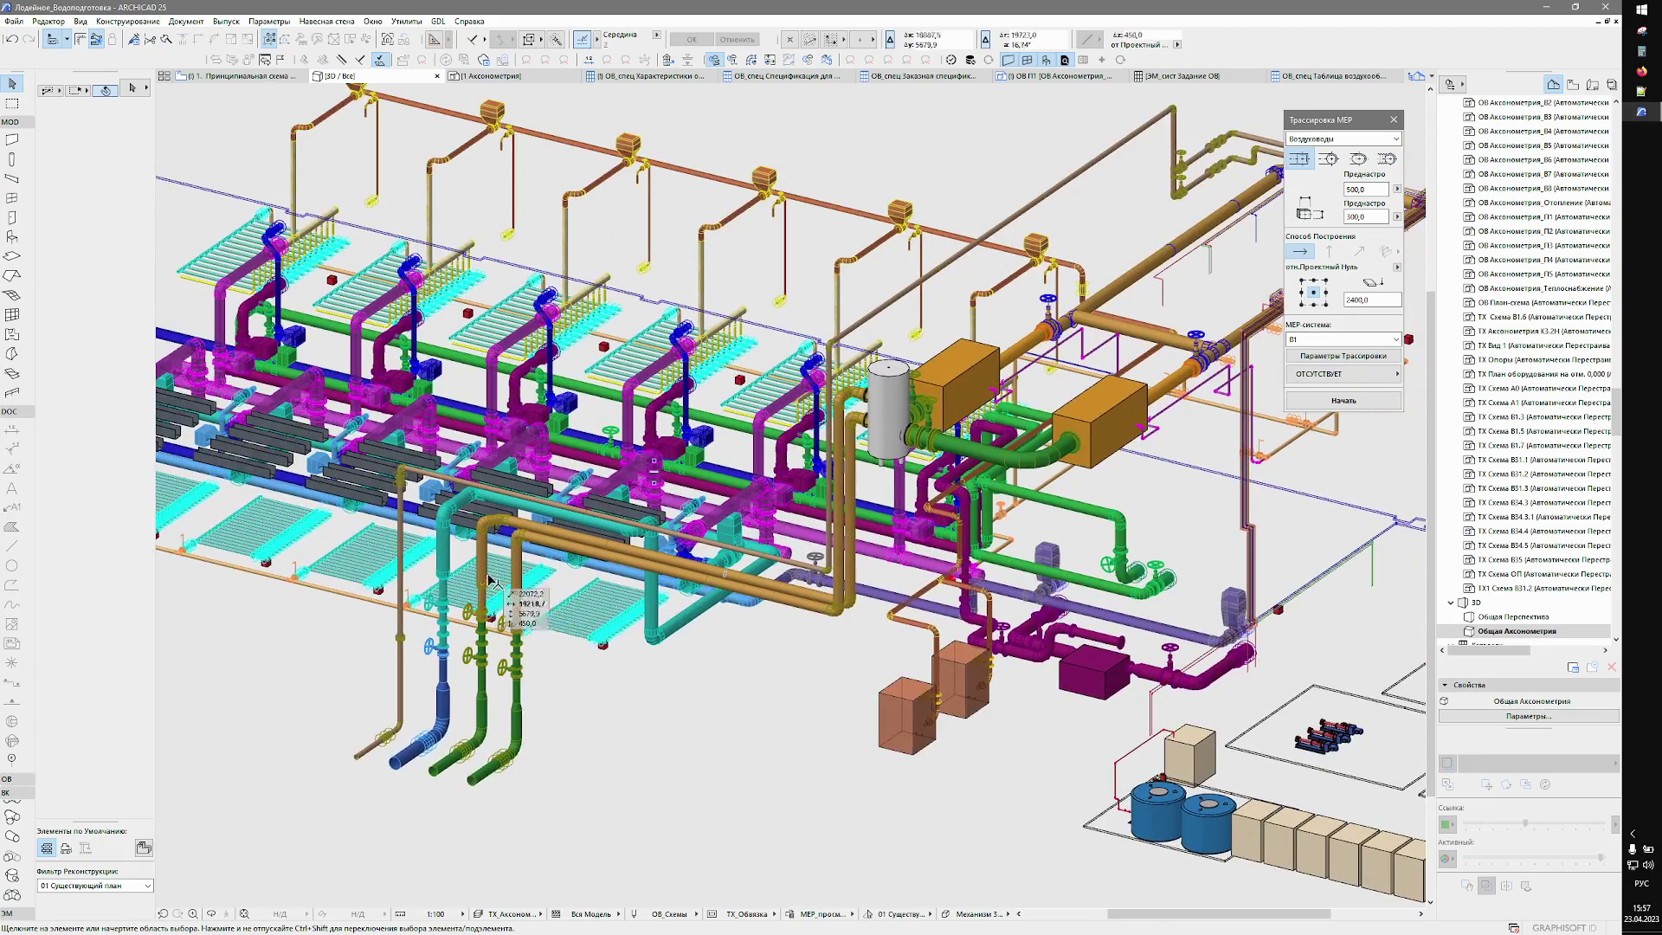
scroll(491, 580, "up", 1)
scroll(491, 580, "up", 1)
scroll(327, 372, "up", 2)
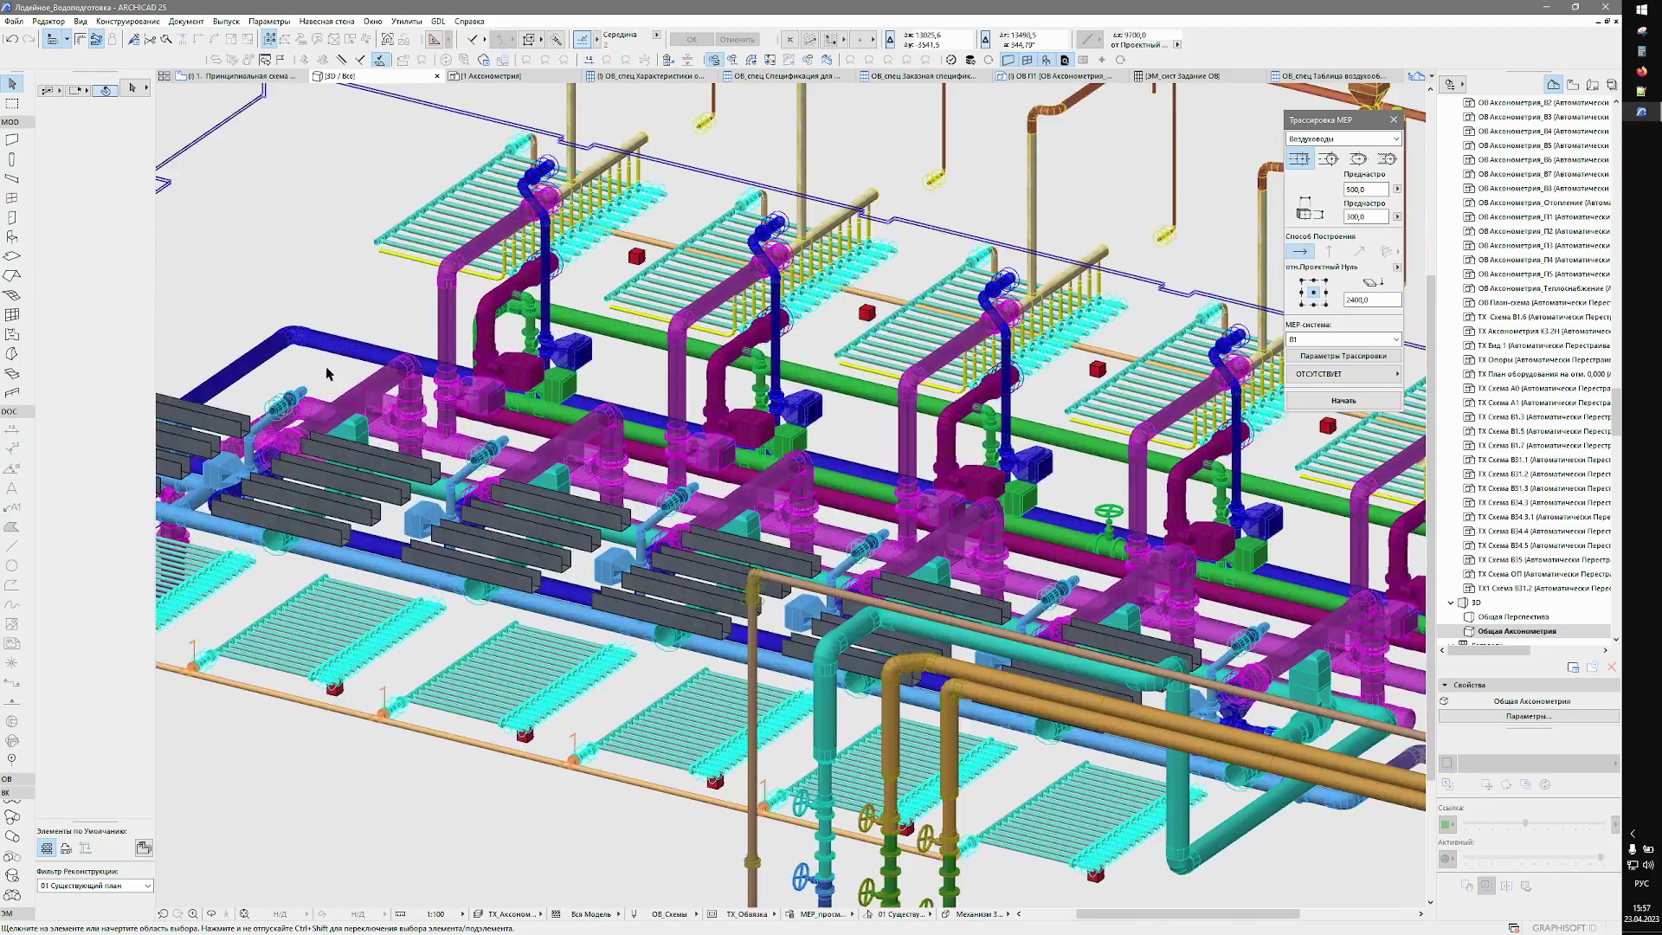
left_click(344, 348)
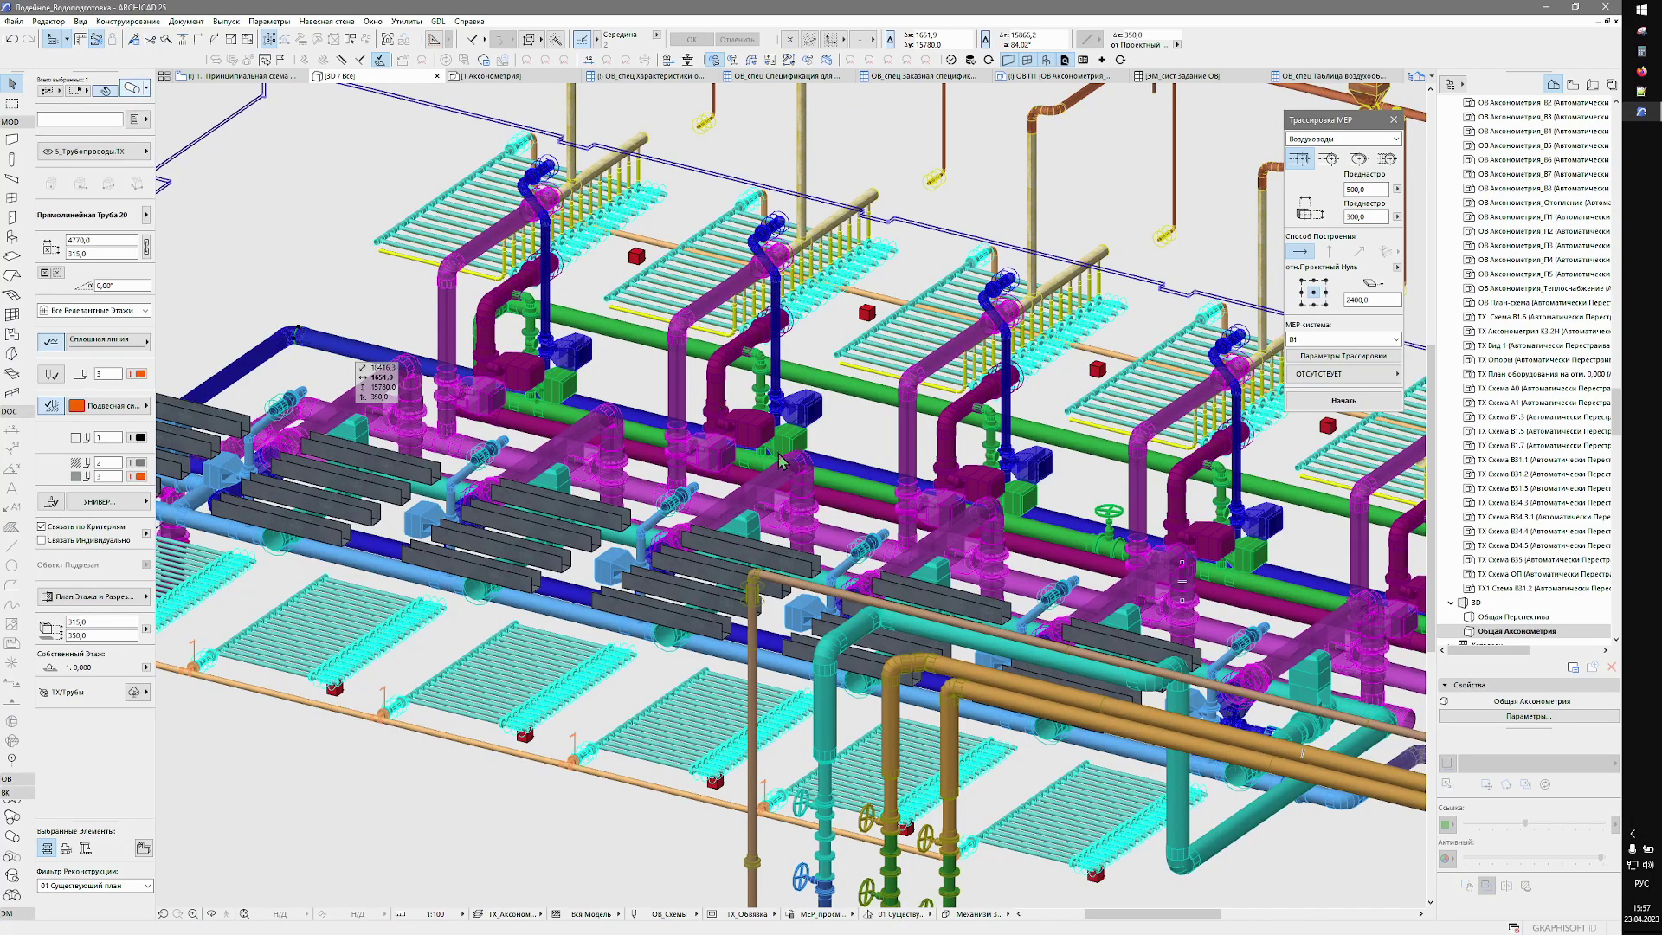
key("ctrl+t")
left_click(824, 302)
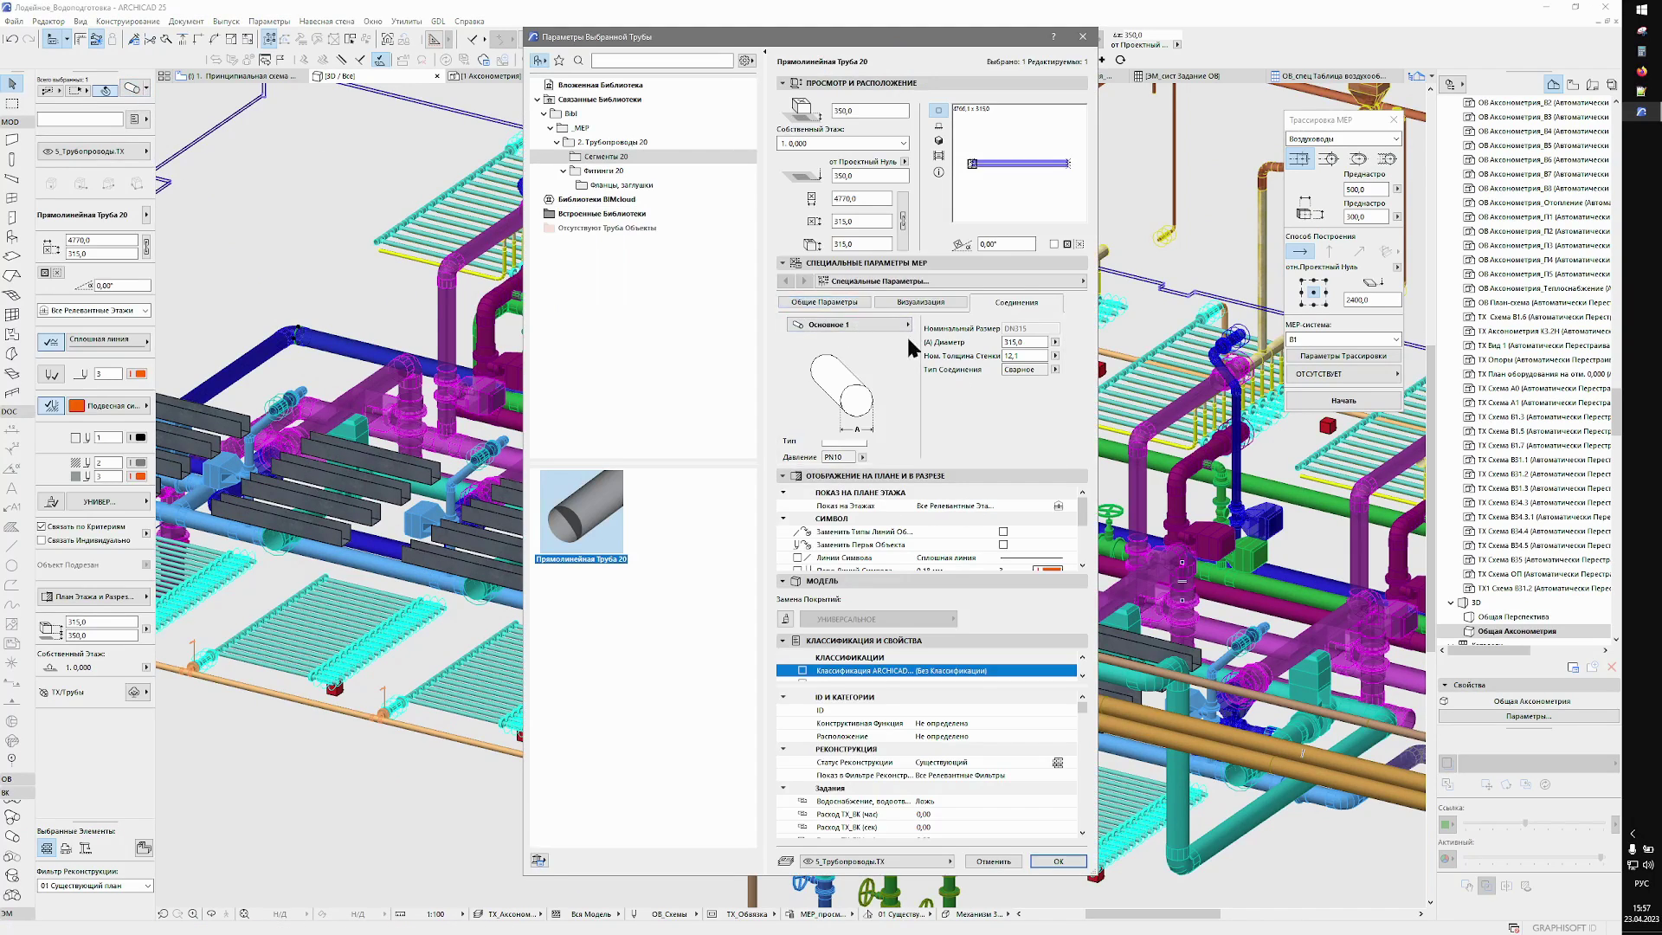
double_click(1020, 453)
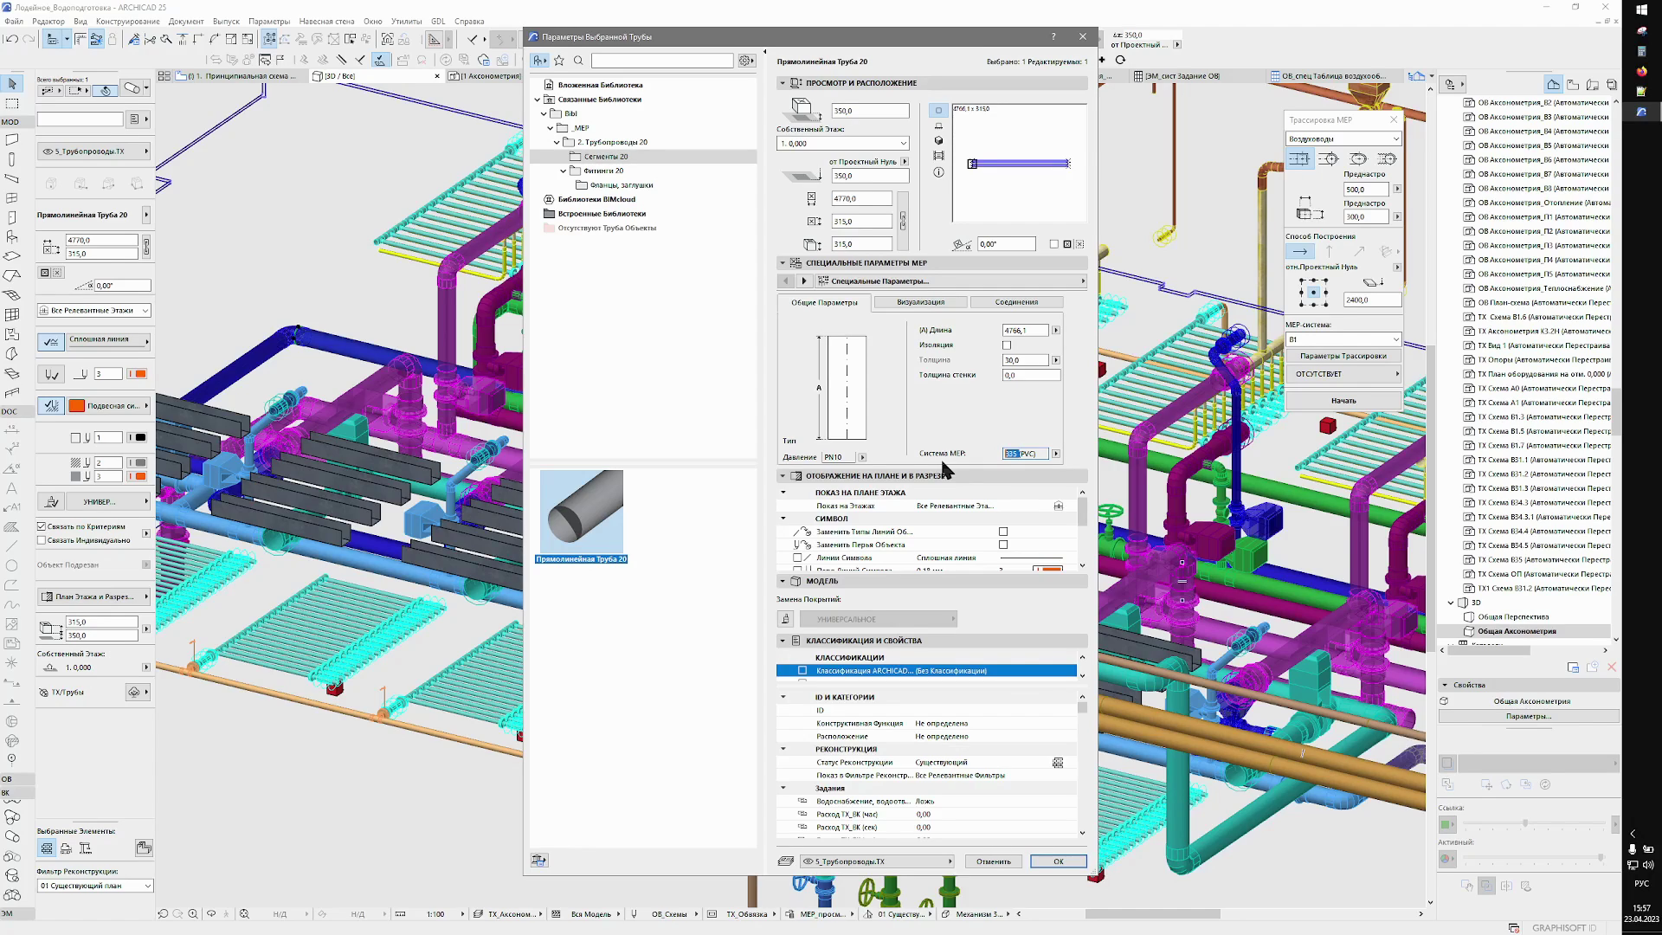
left_click(805, 282)
left_click(964, 403)
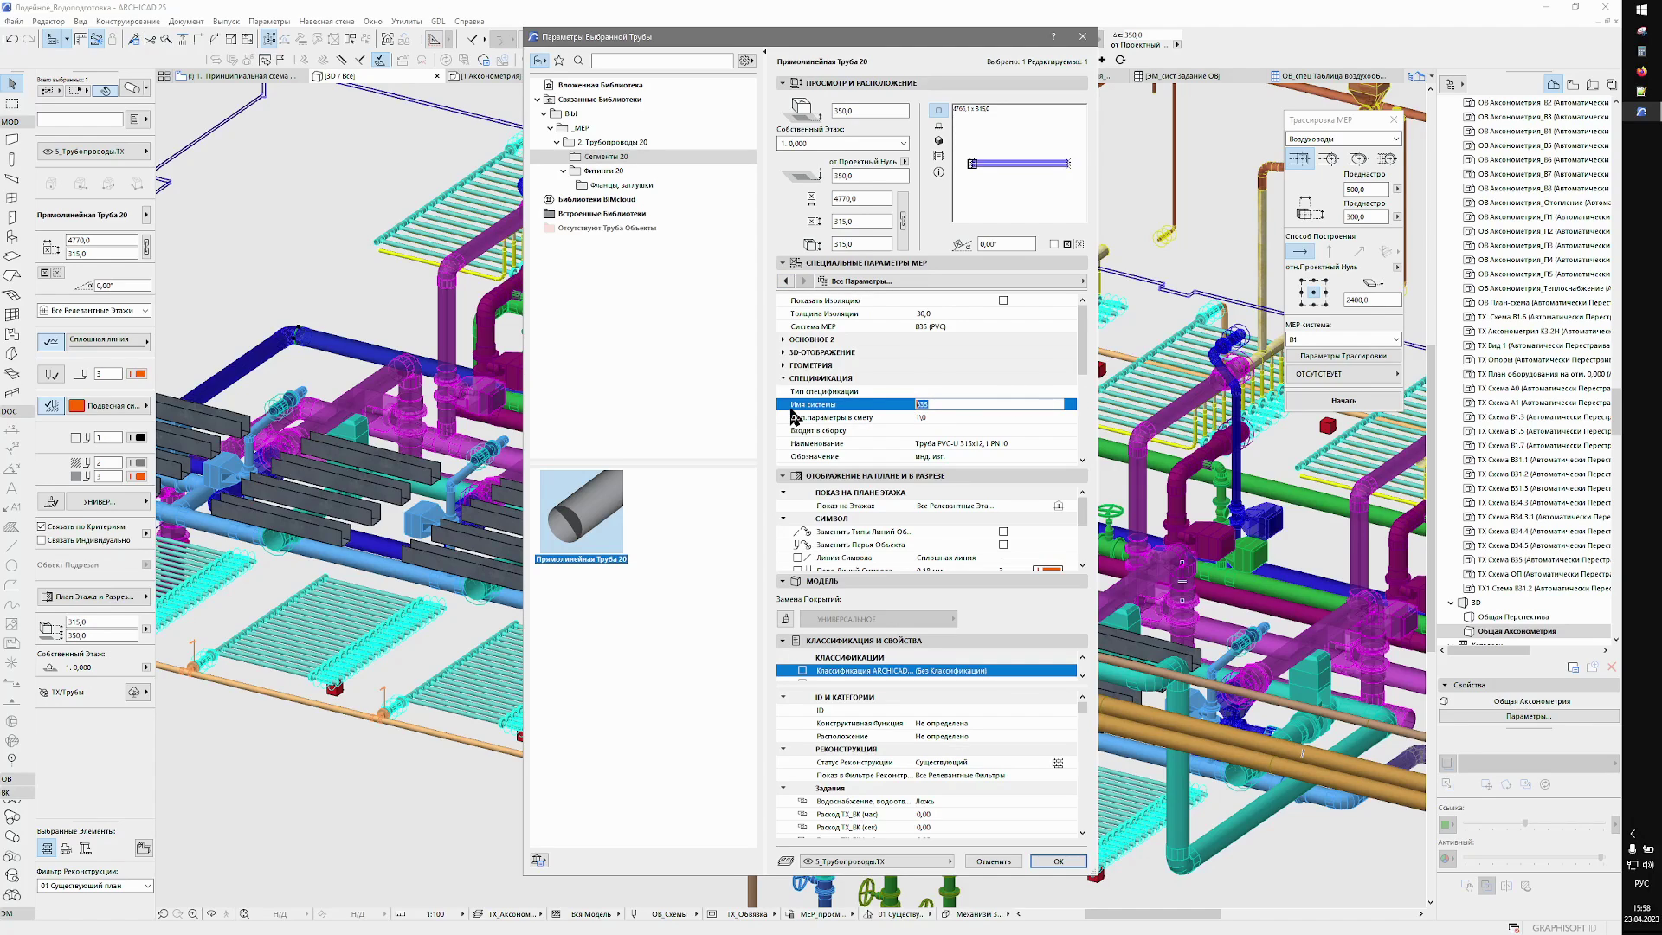
left_click(987, 862)
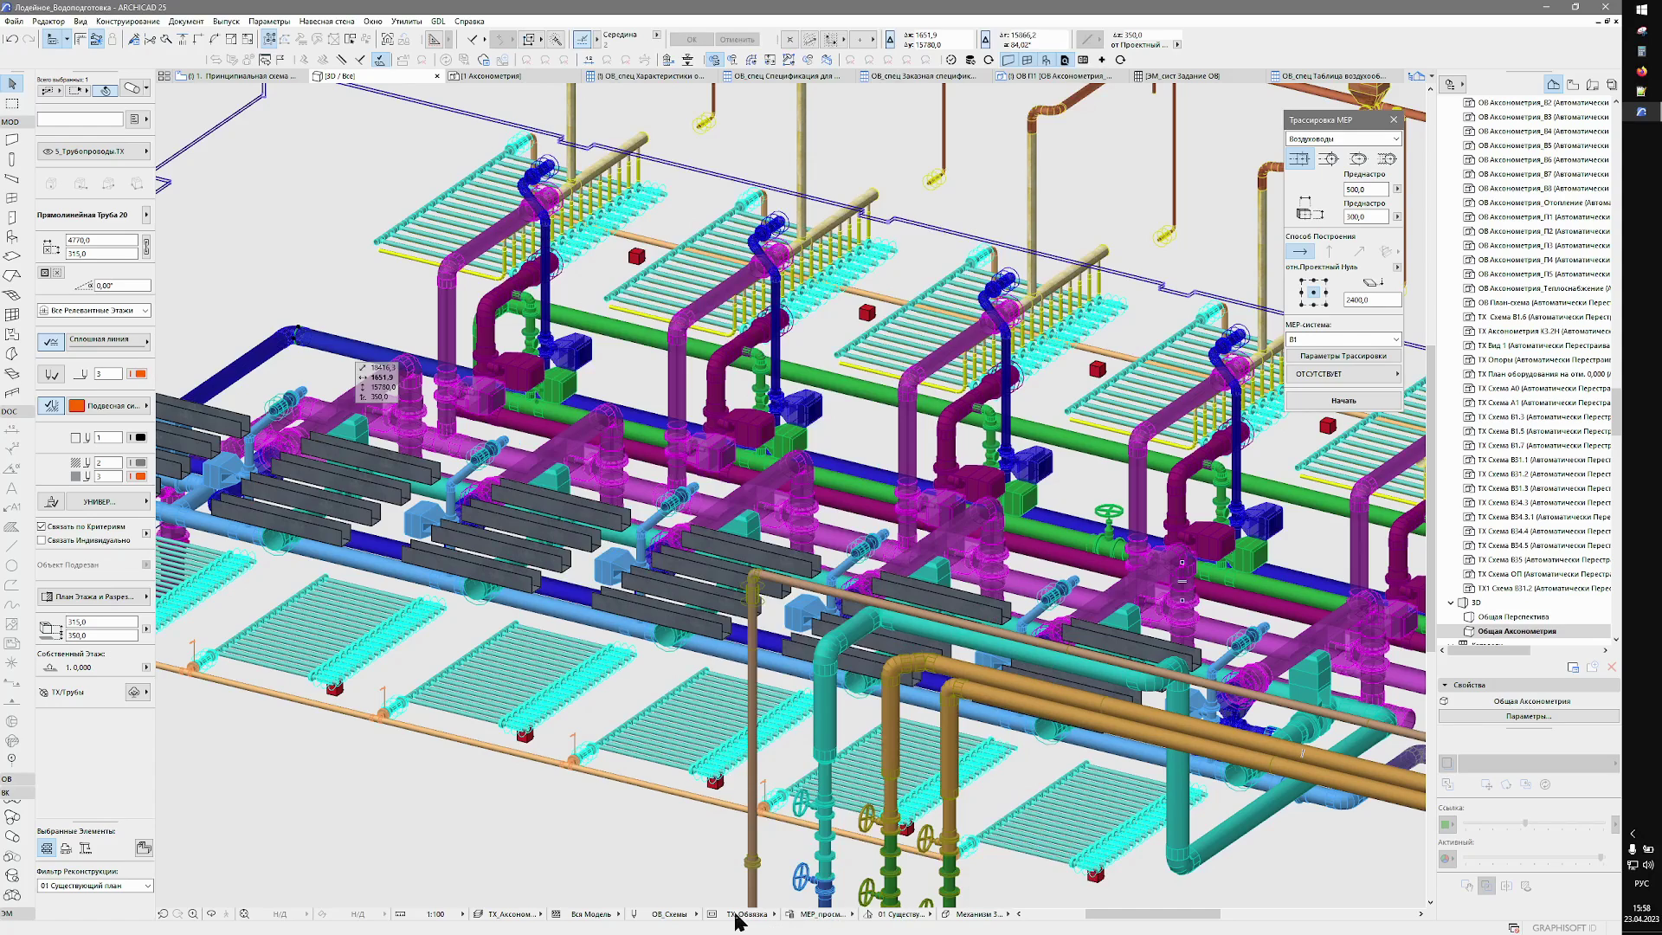
Clear Все системы and filter the 3D view to the В35 system only.
key("ctrl+shift+b")
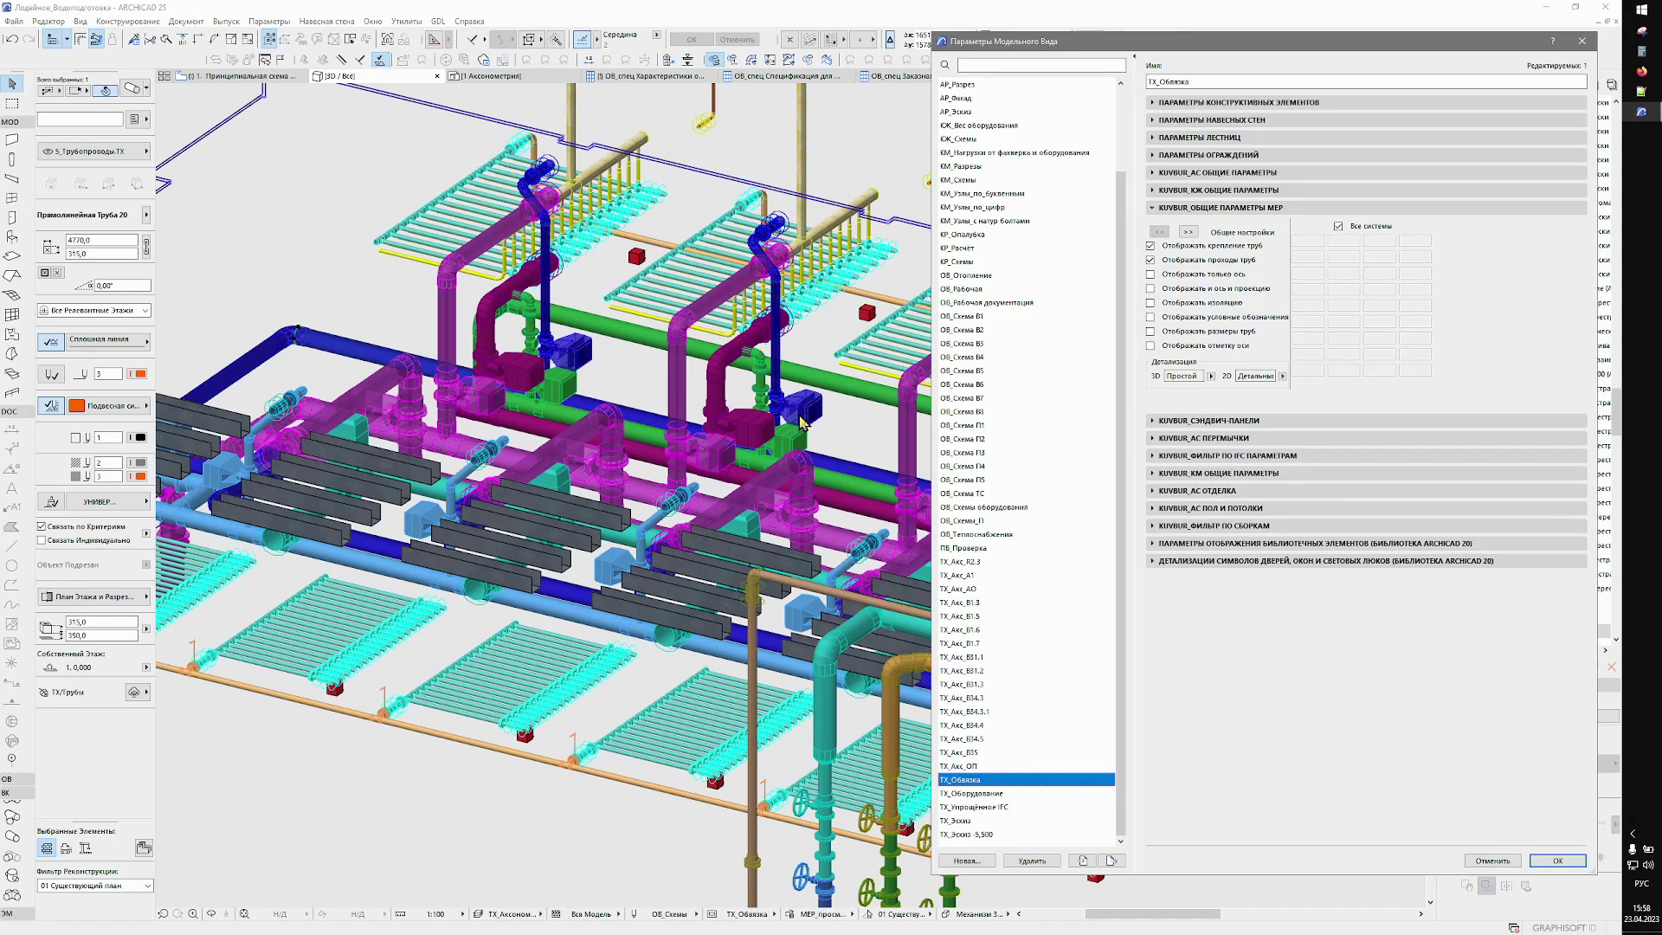
left_click(1339, 226)
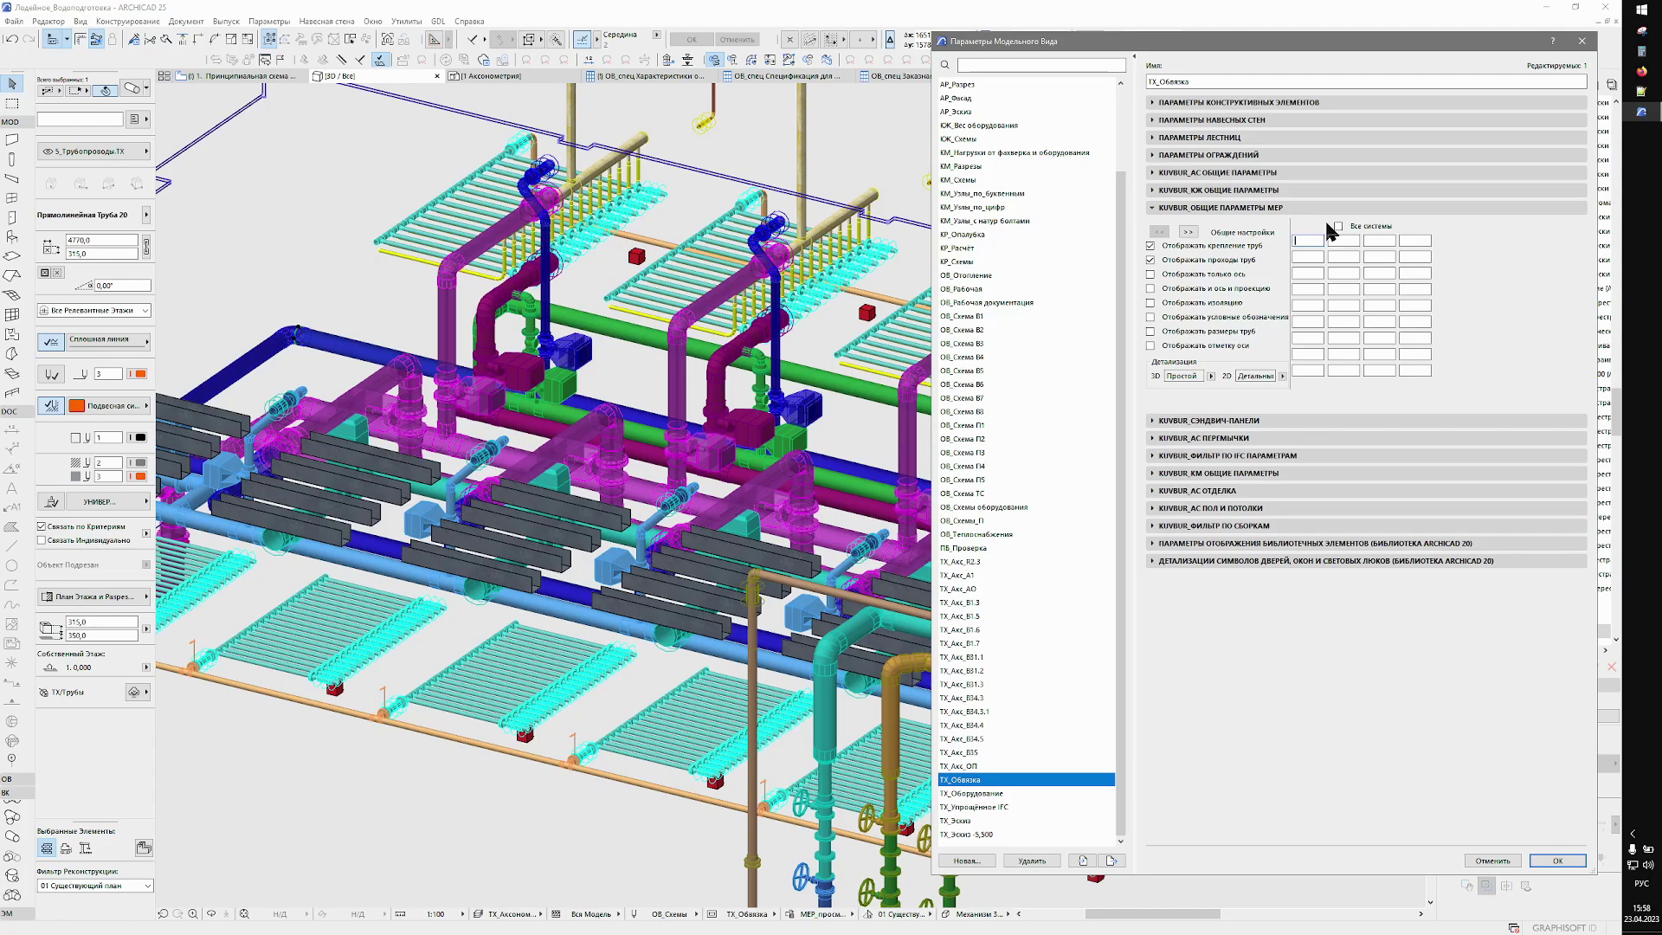
type("В35")
left_click(1556, 862)
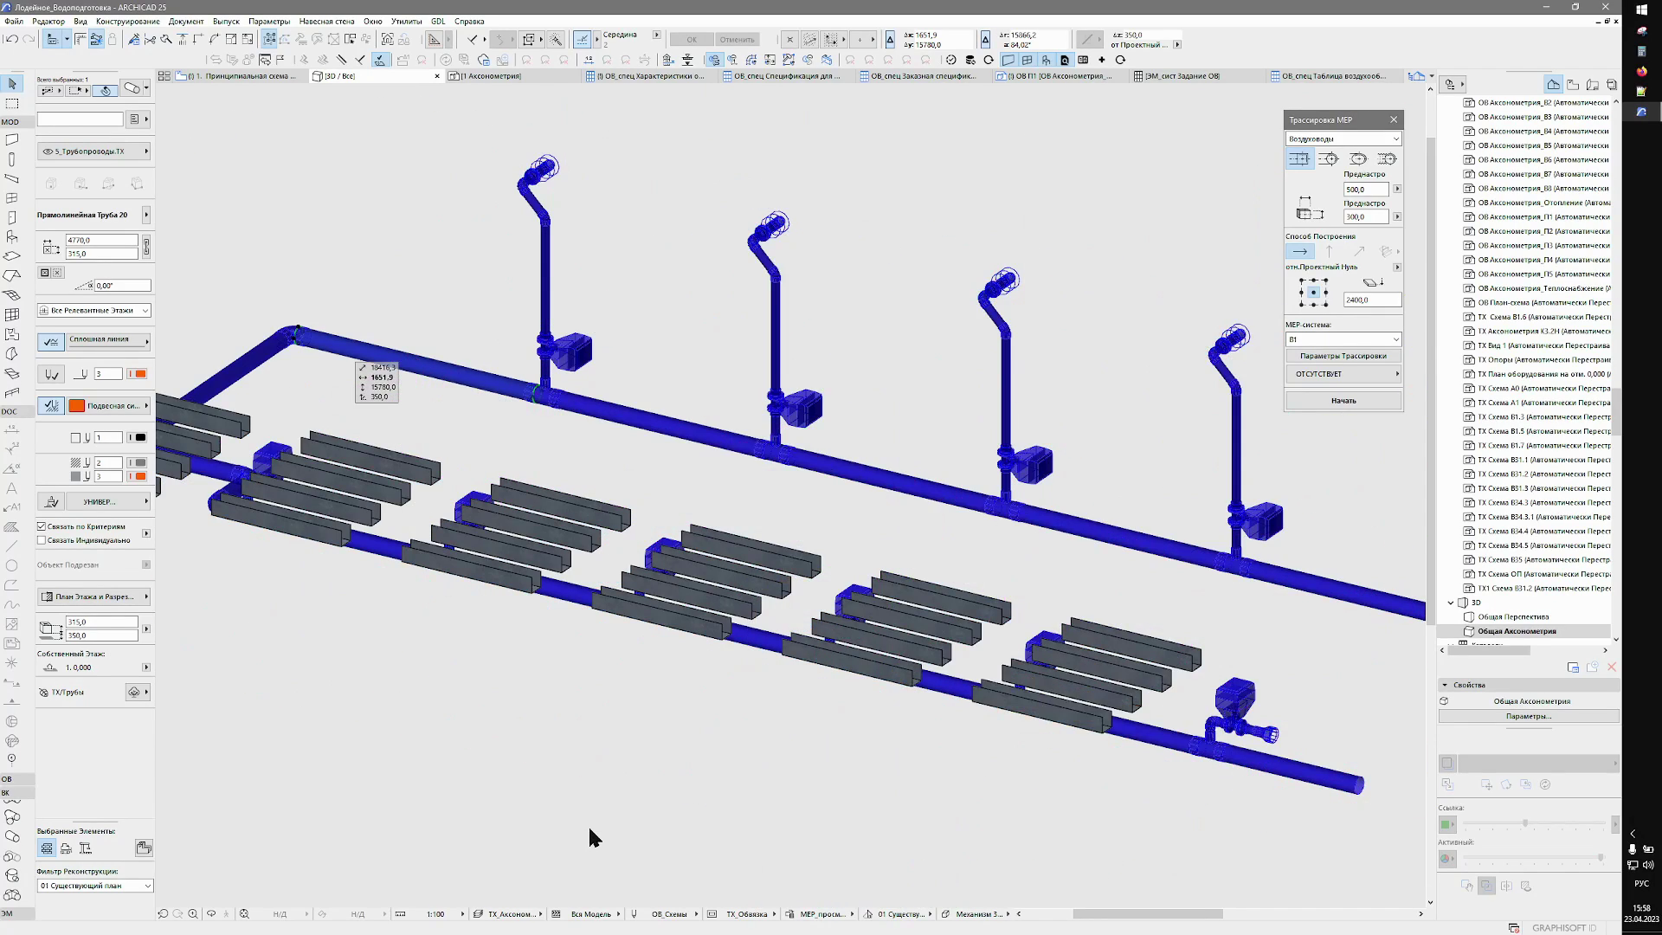
Use Find and Select on Element Type Beam to select all 24 beams and hide them.
scroll(866, 687, "down", 3)
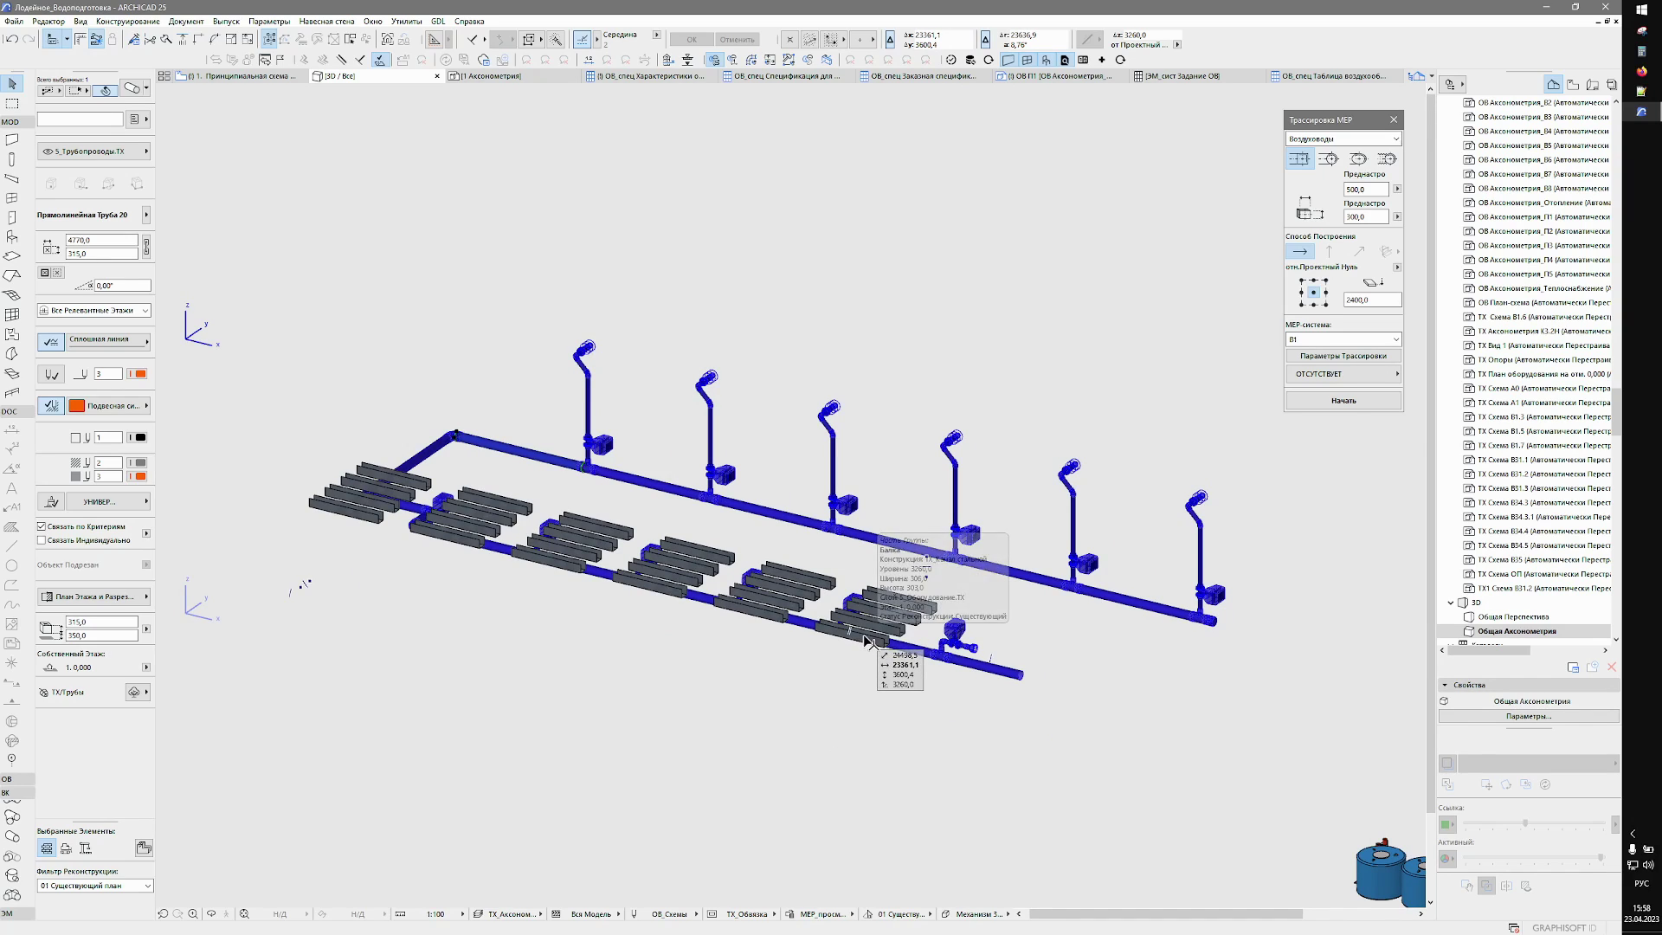
left_click(884, 653)
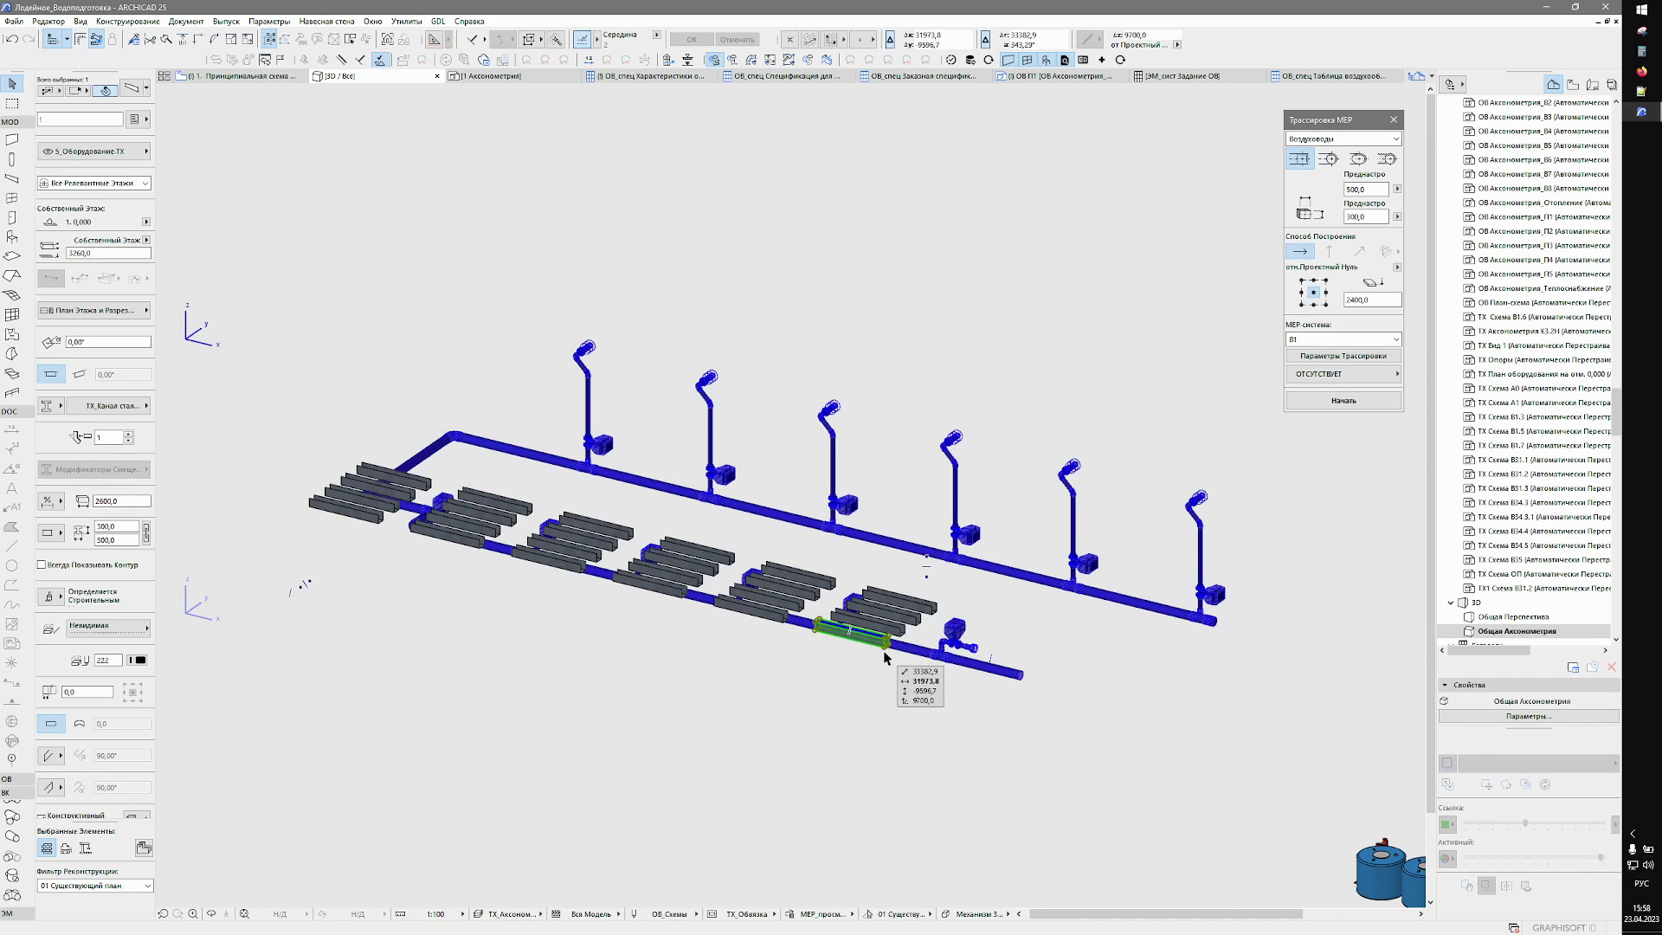
right_click(743, 675)
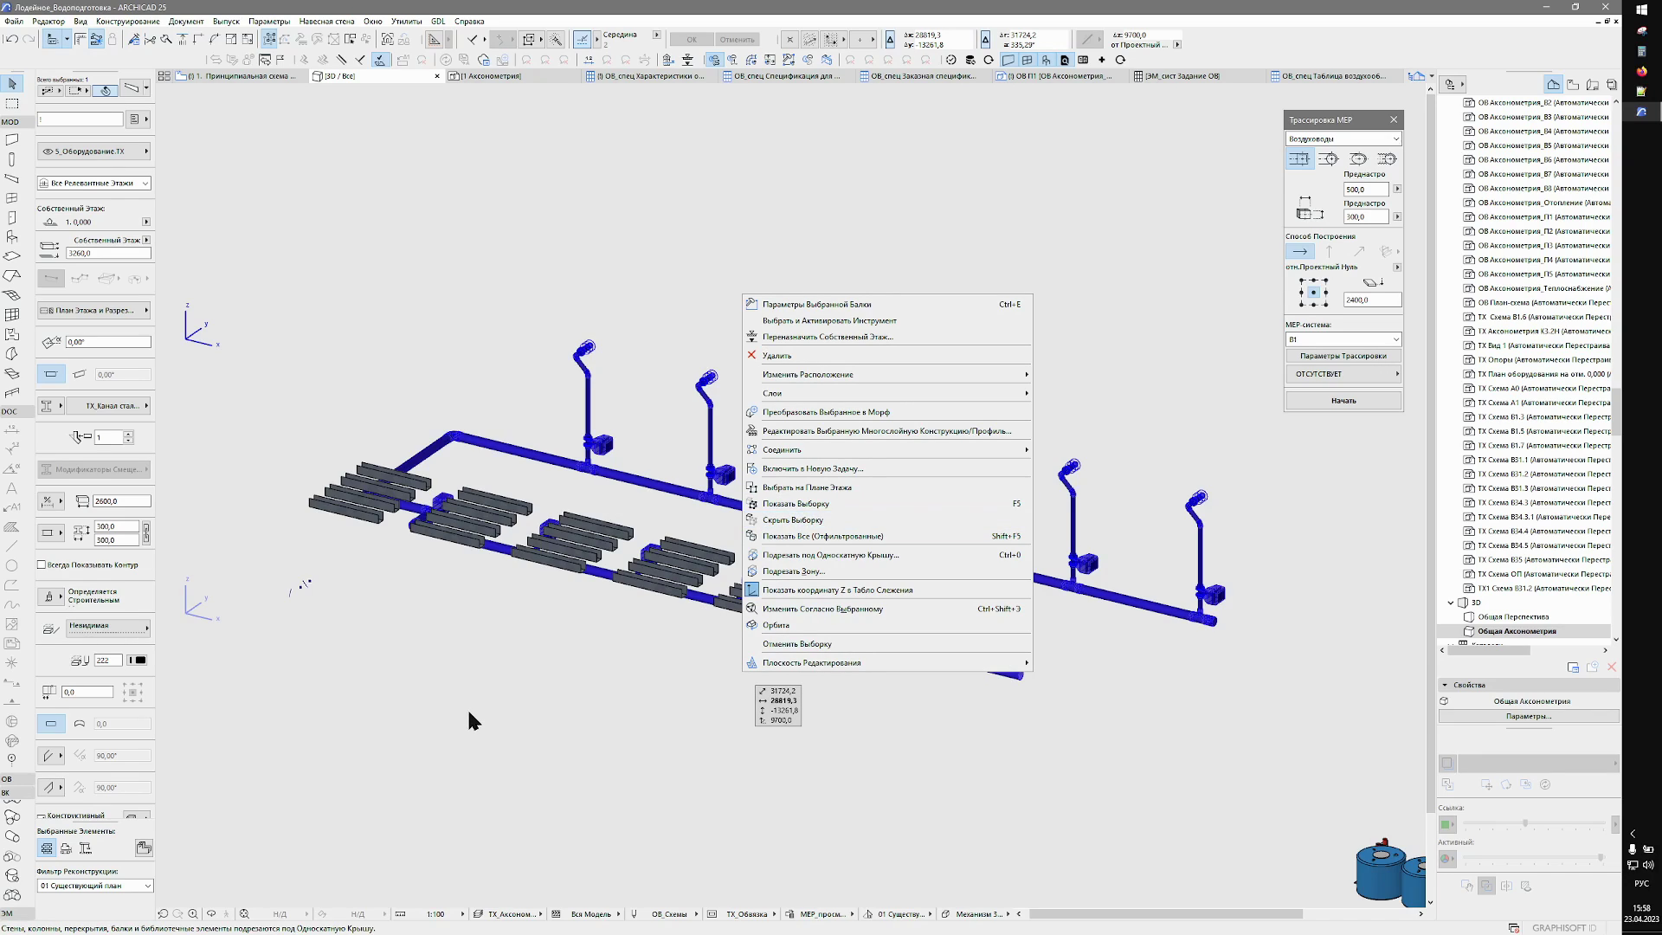
left_click(580, 770)
key("ctrl+f")
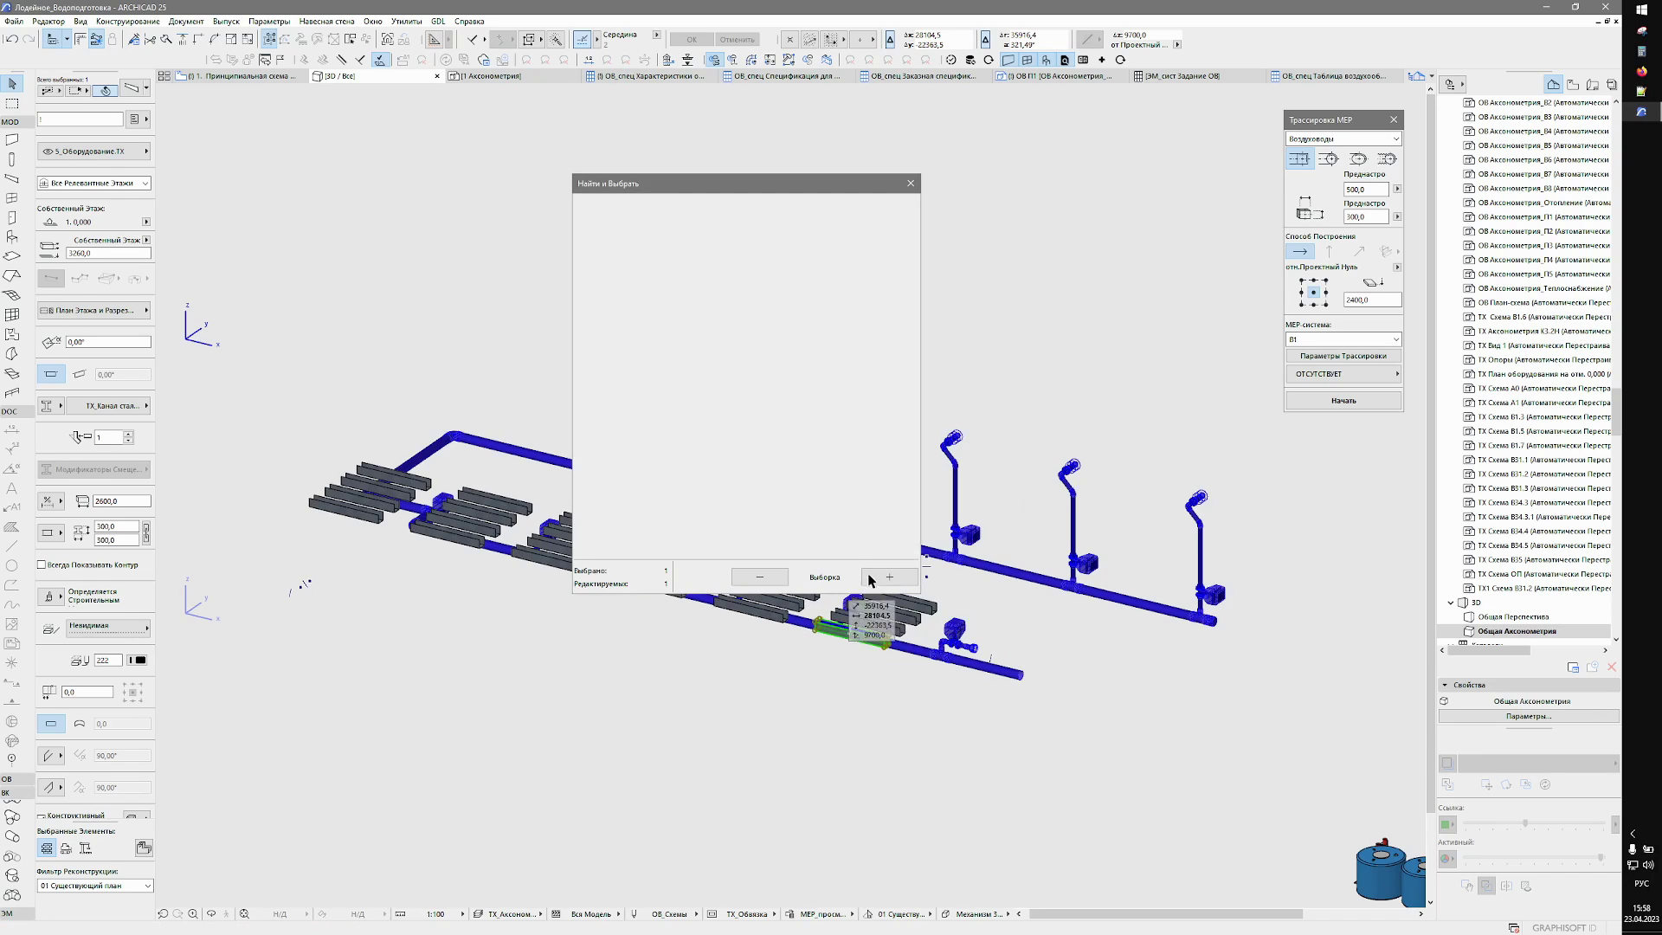
left_click(902, 543)
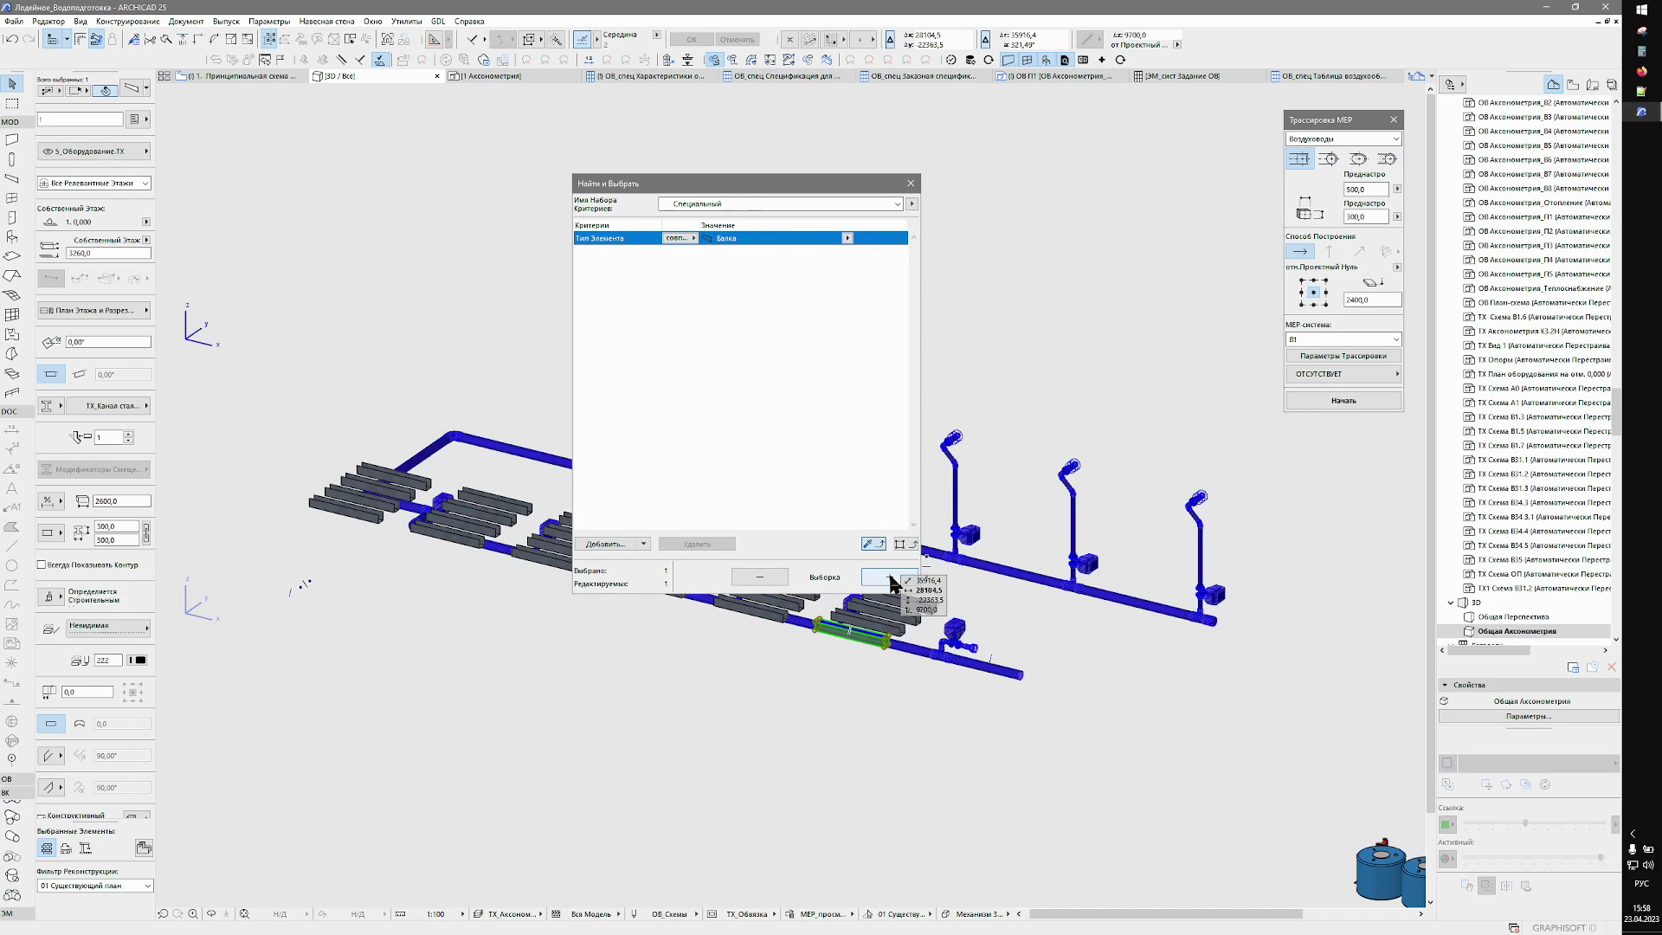
left_click(889, 576)
left_click(909, 182)
right_click(910, 211)
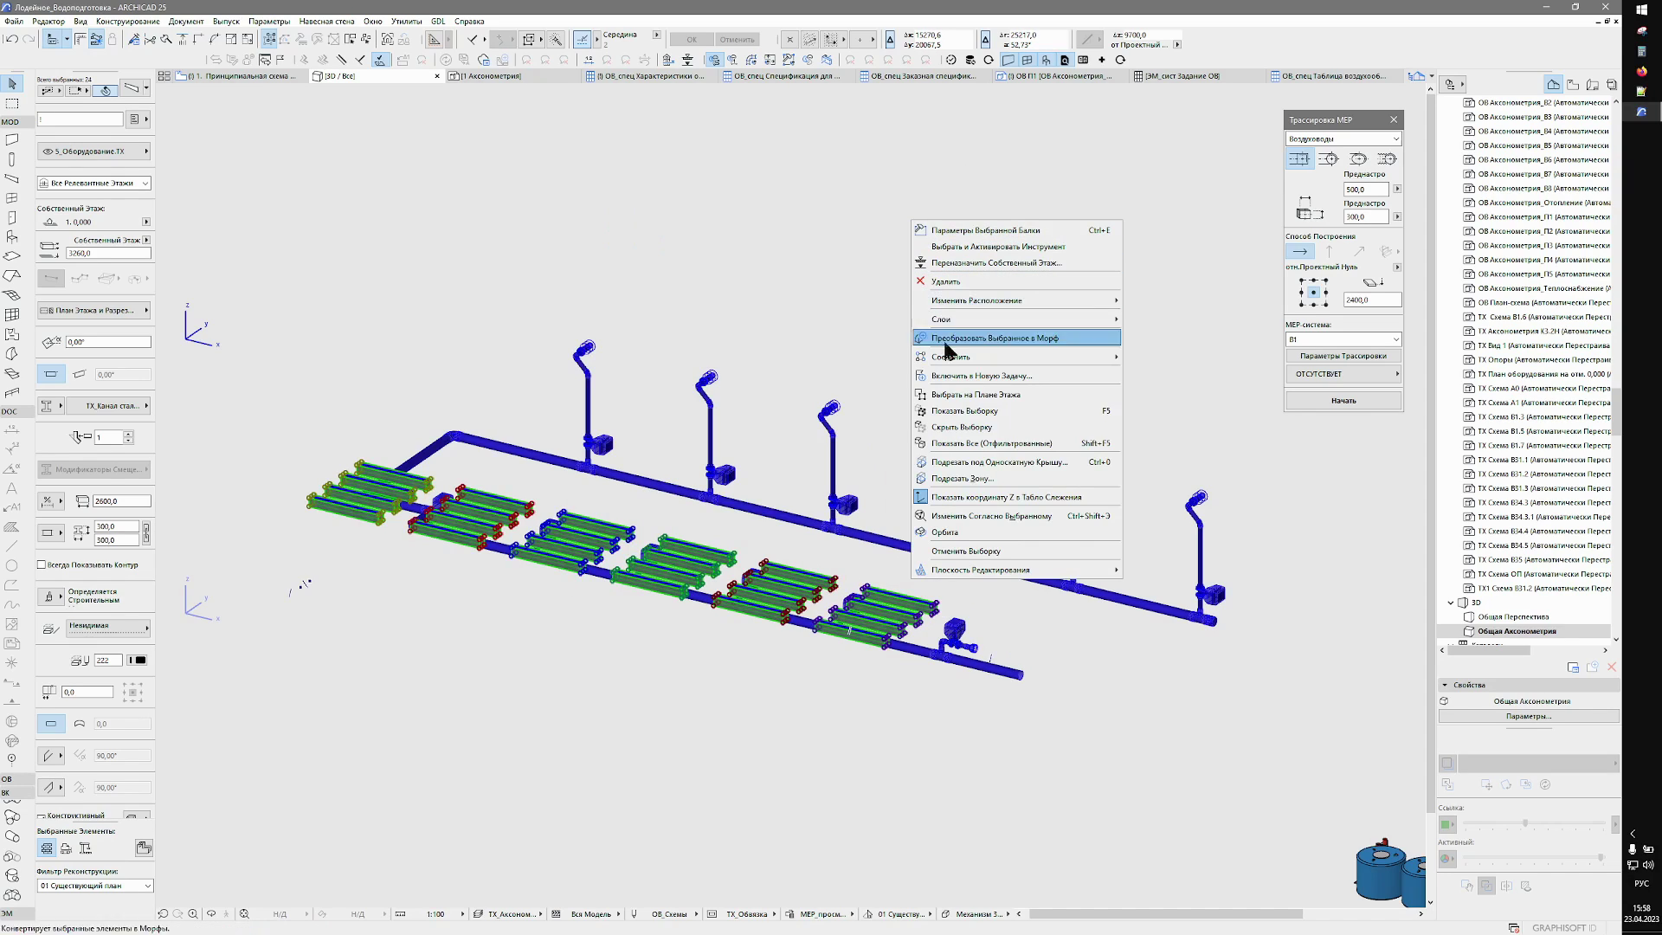
left_click(990, 427)
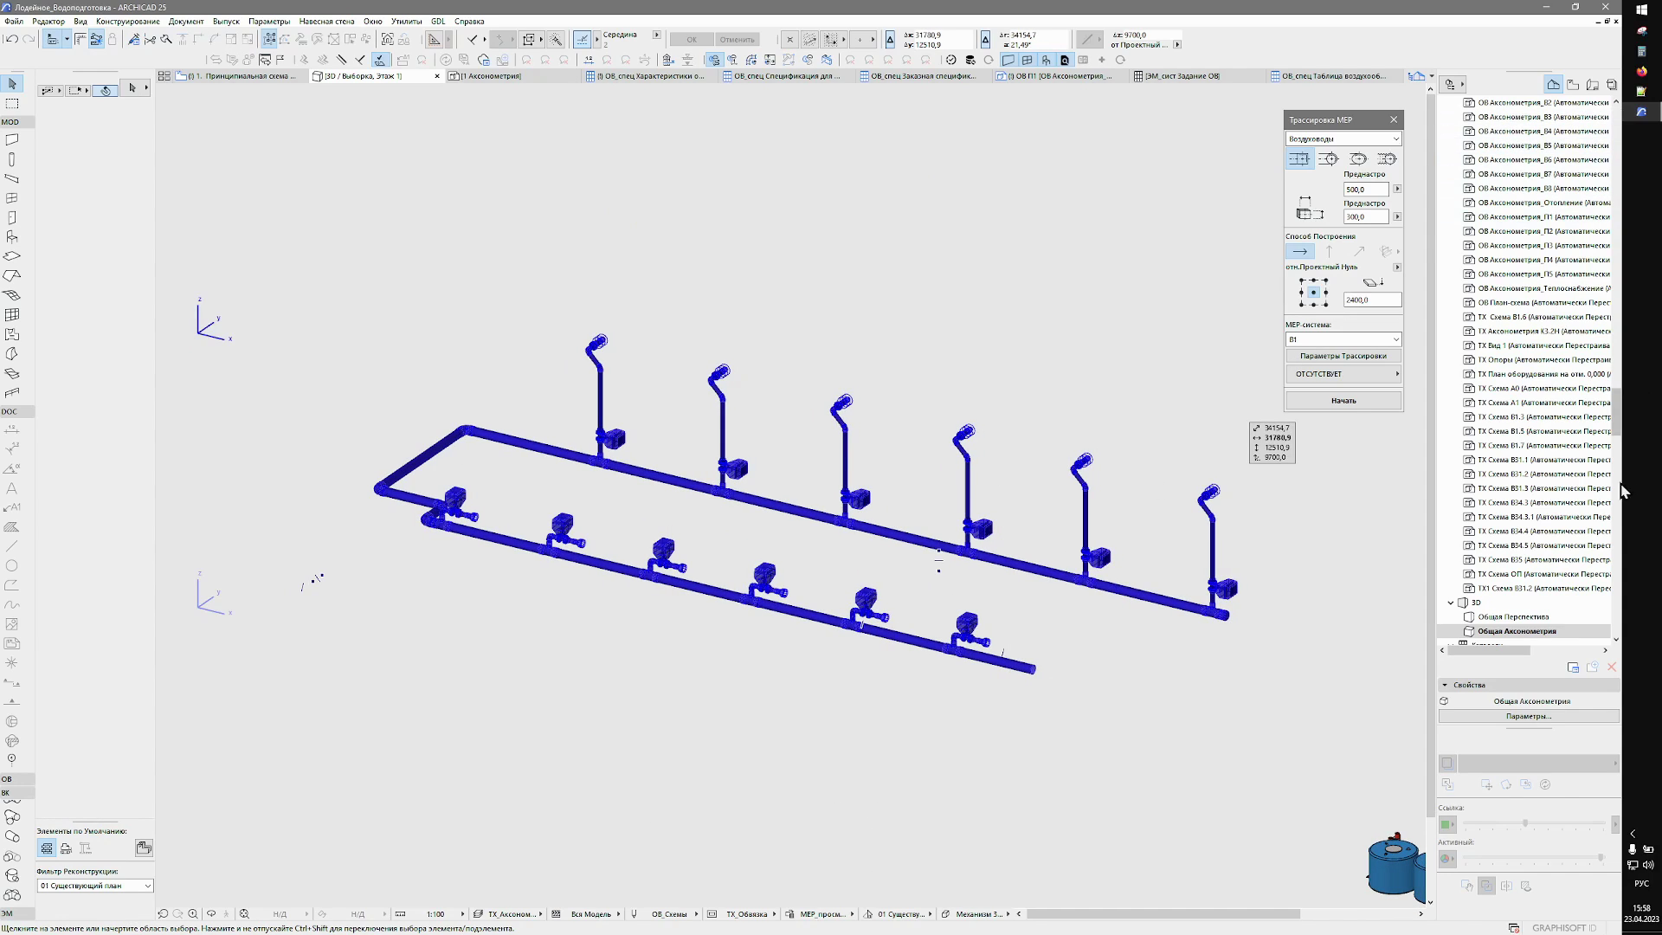
Marquee-select the blue storage tanks and open their context menu.
left_click_drag(1617, 416, 1629, 378)
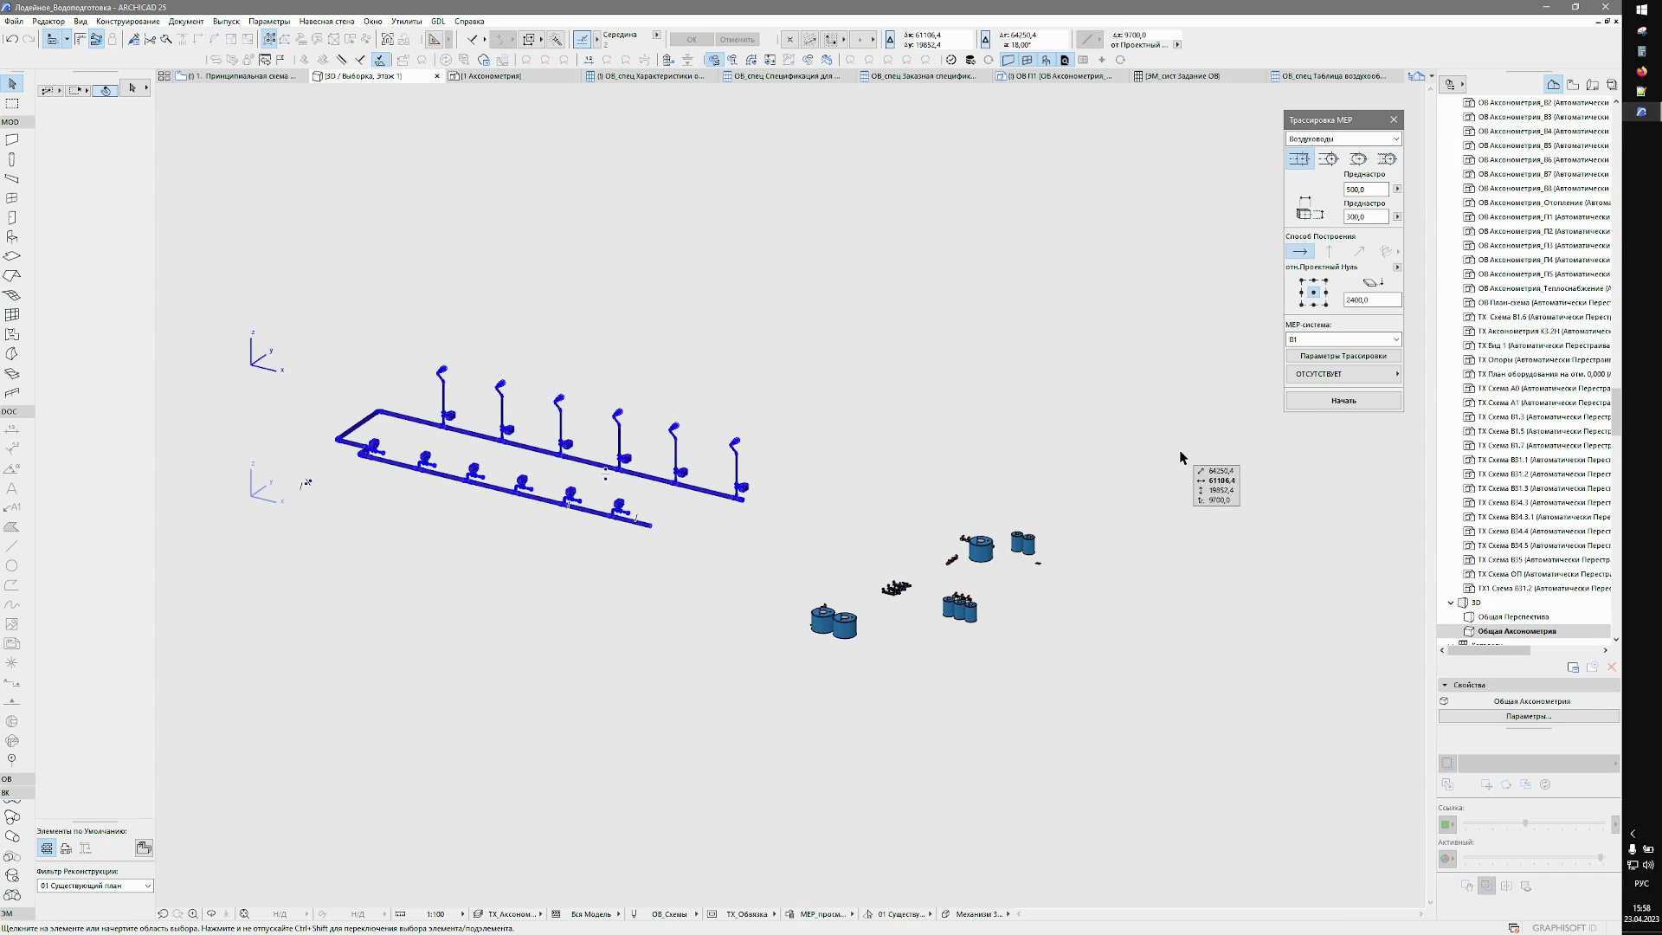
left_click_drag(1180, 452, 785, 718)
right_click(870, 387)
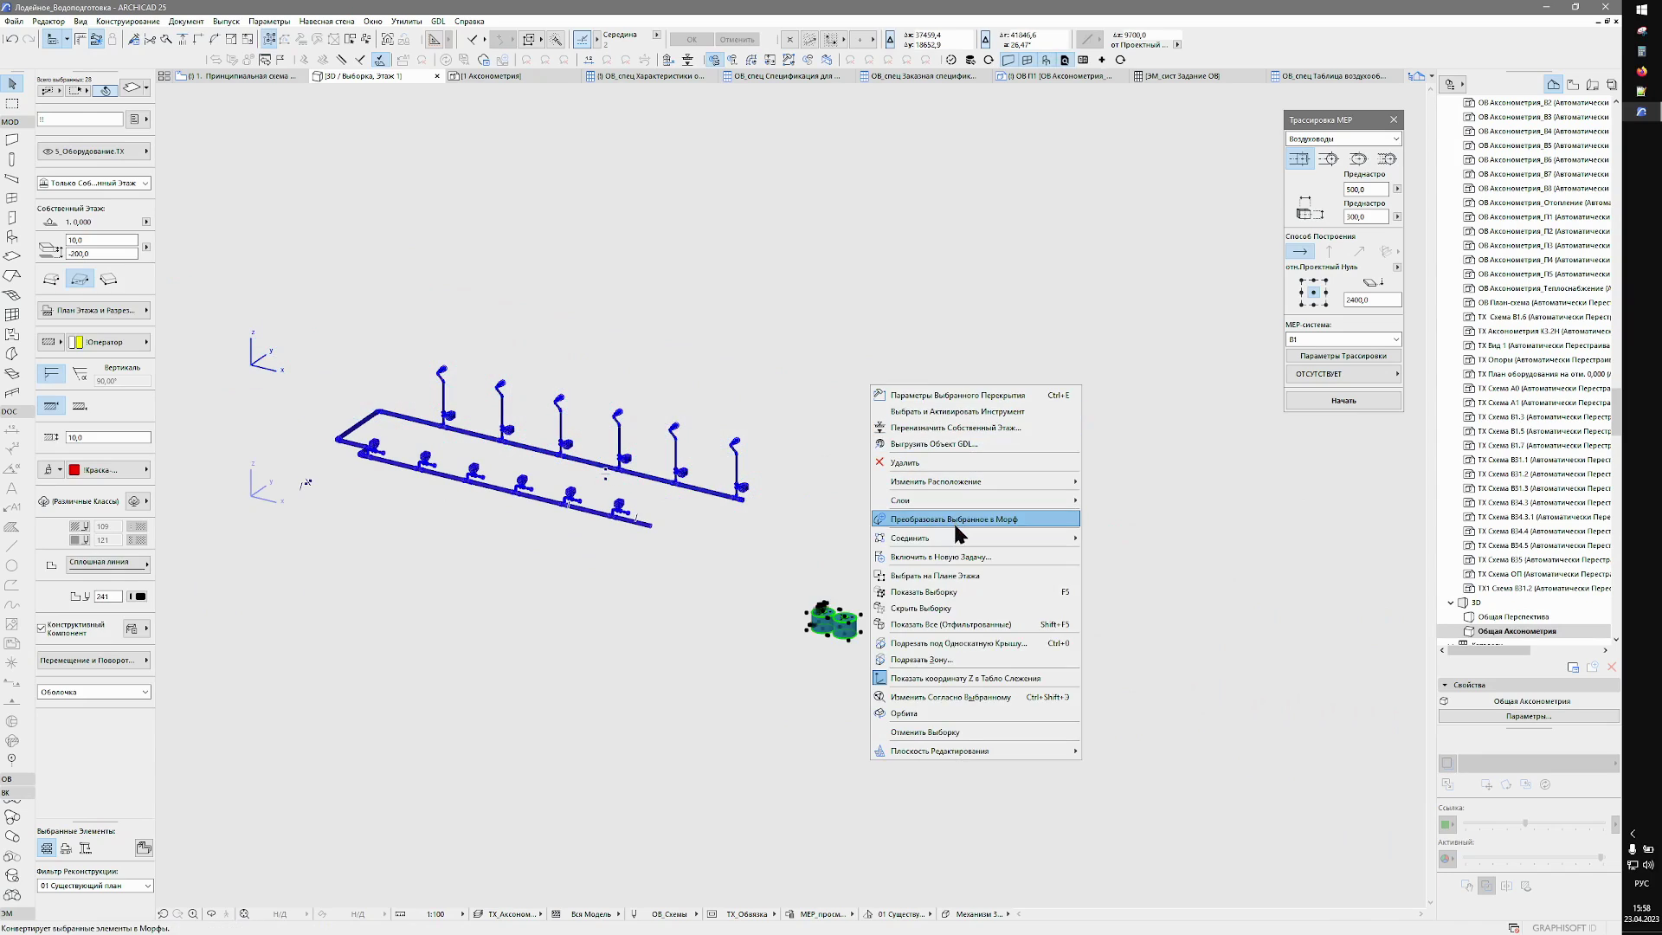
Hide the selected storage tanks and fit the remaining pipework to the window.
left_click(961, 608)
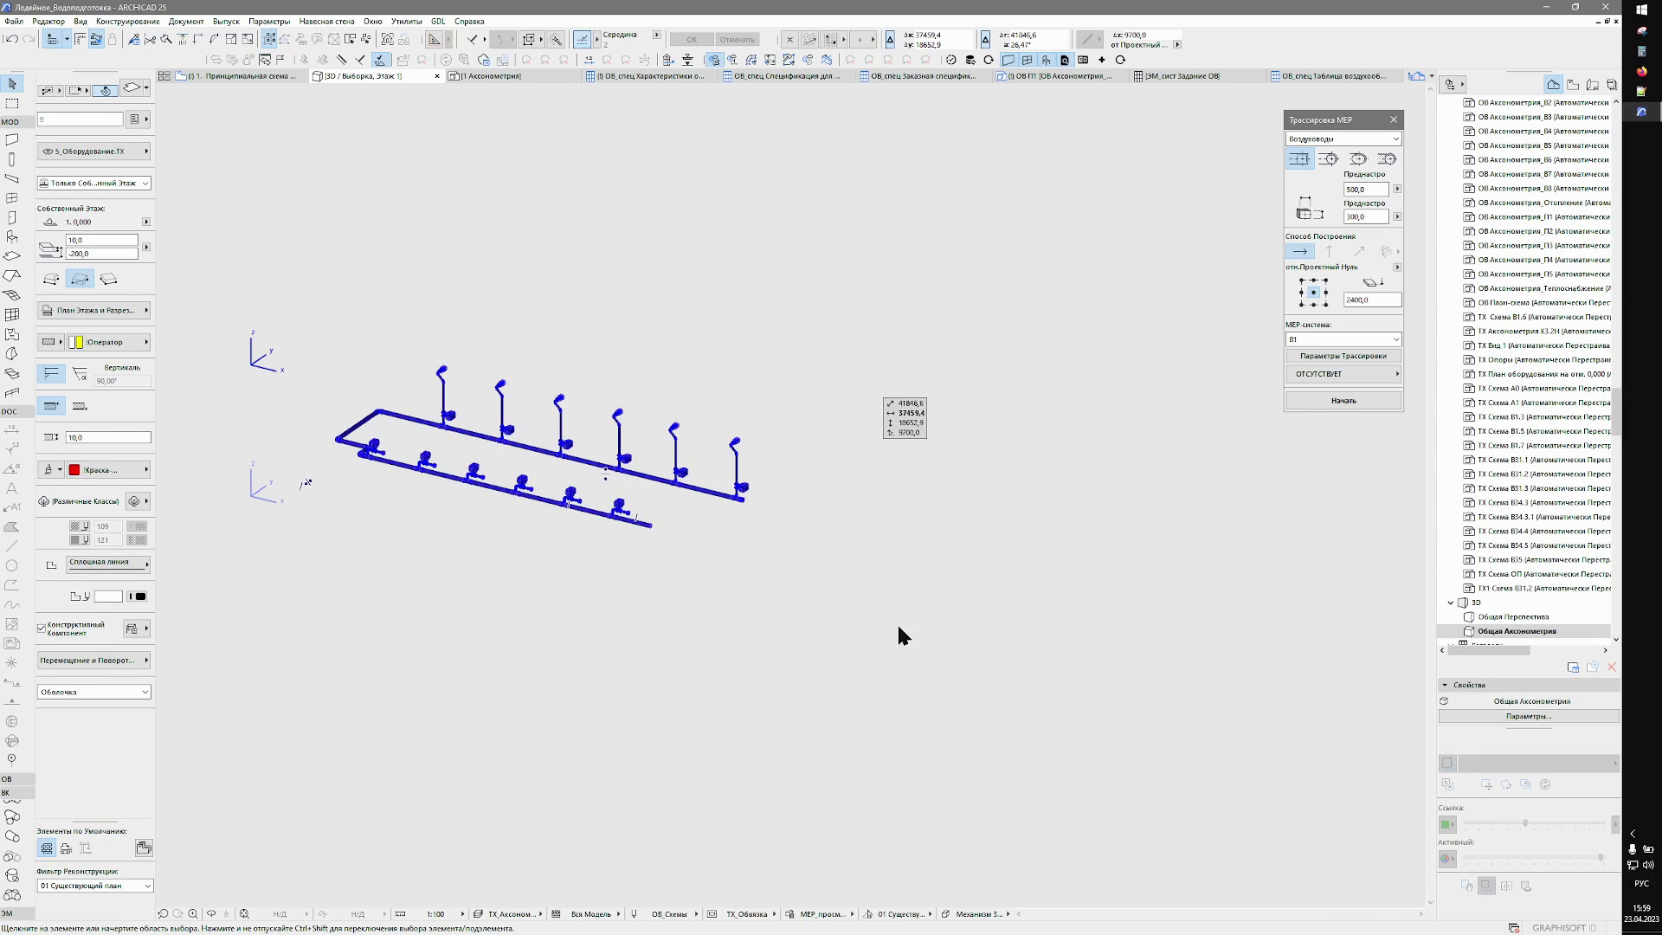
key("ctrl+shift+apostrophe")
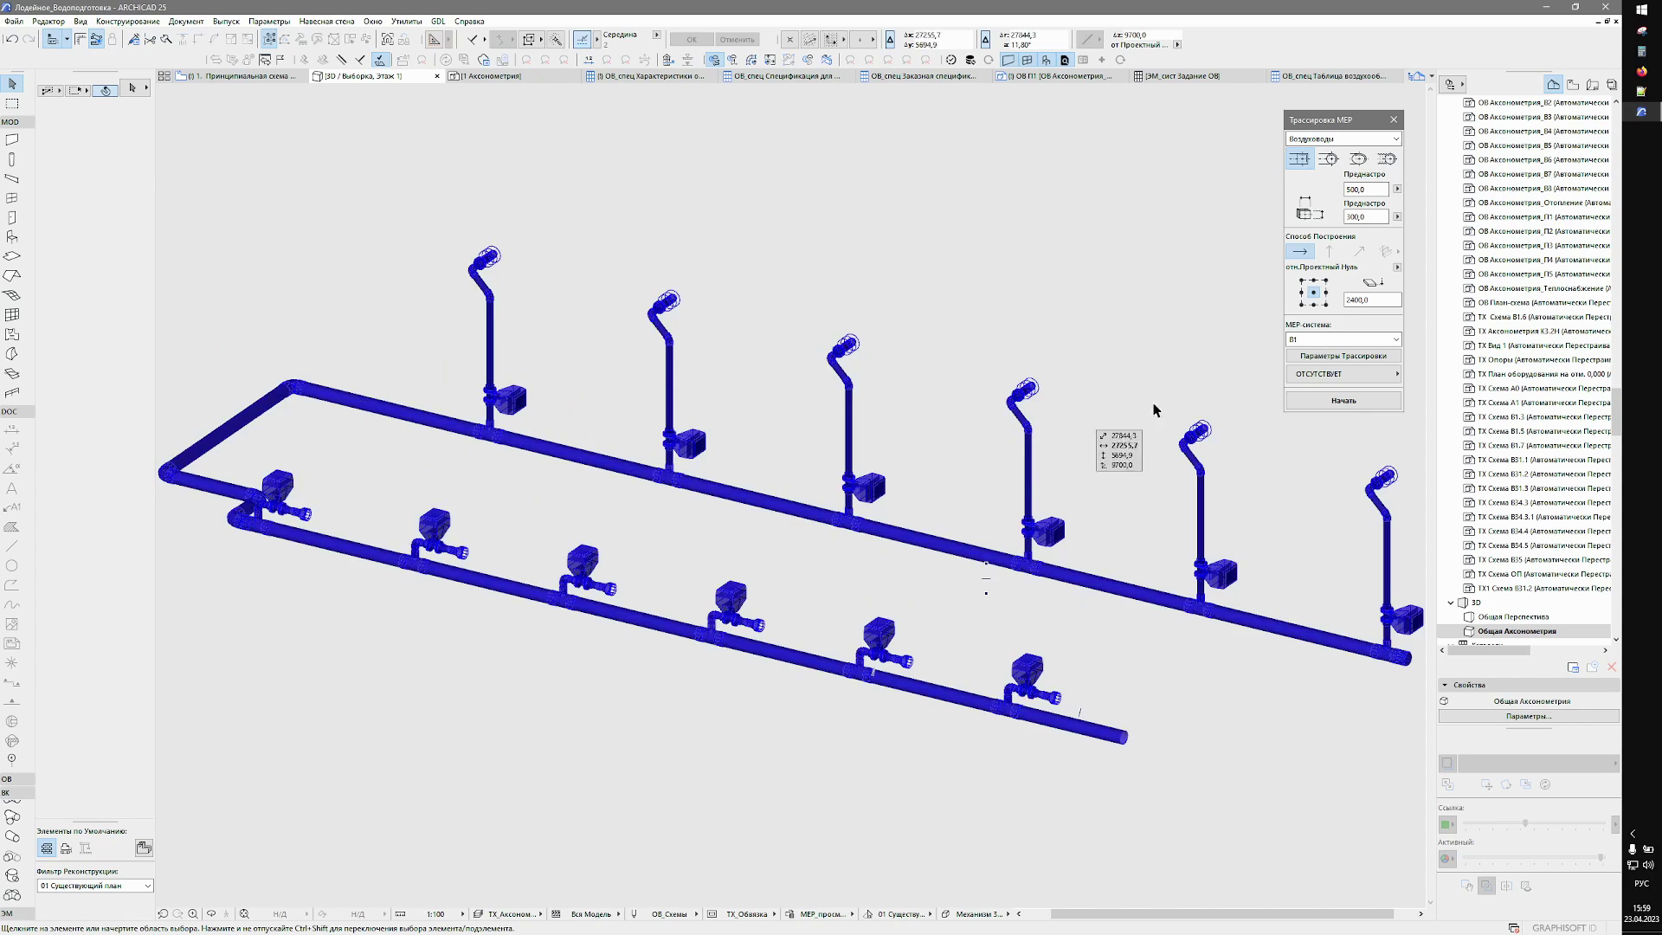
scroll(1541, 260, "up", 5)
scroll(1566, 245, "up", 5)
scroll(1566, 245, "up", 4)
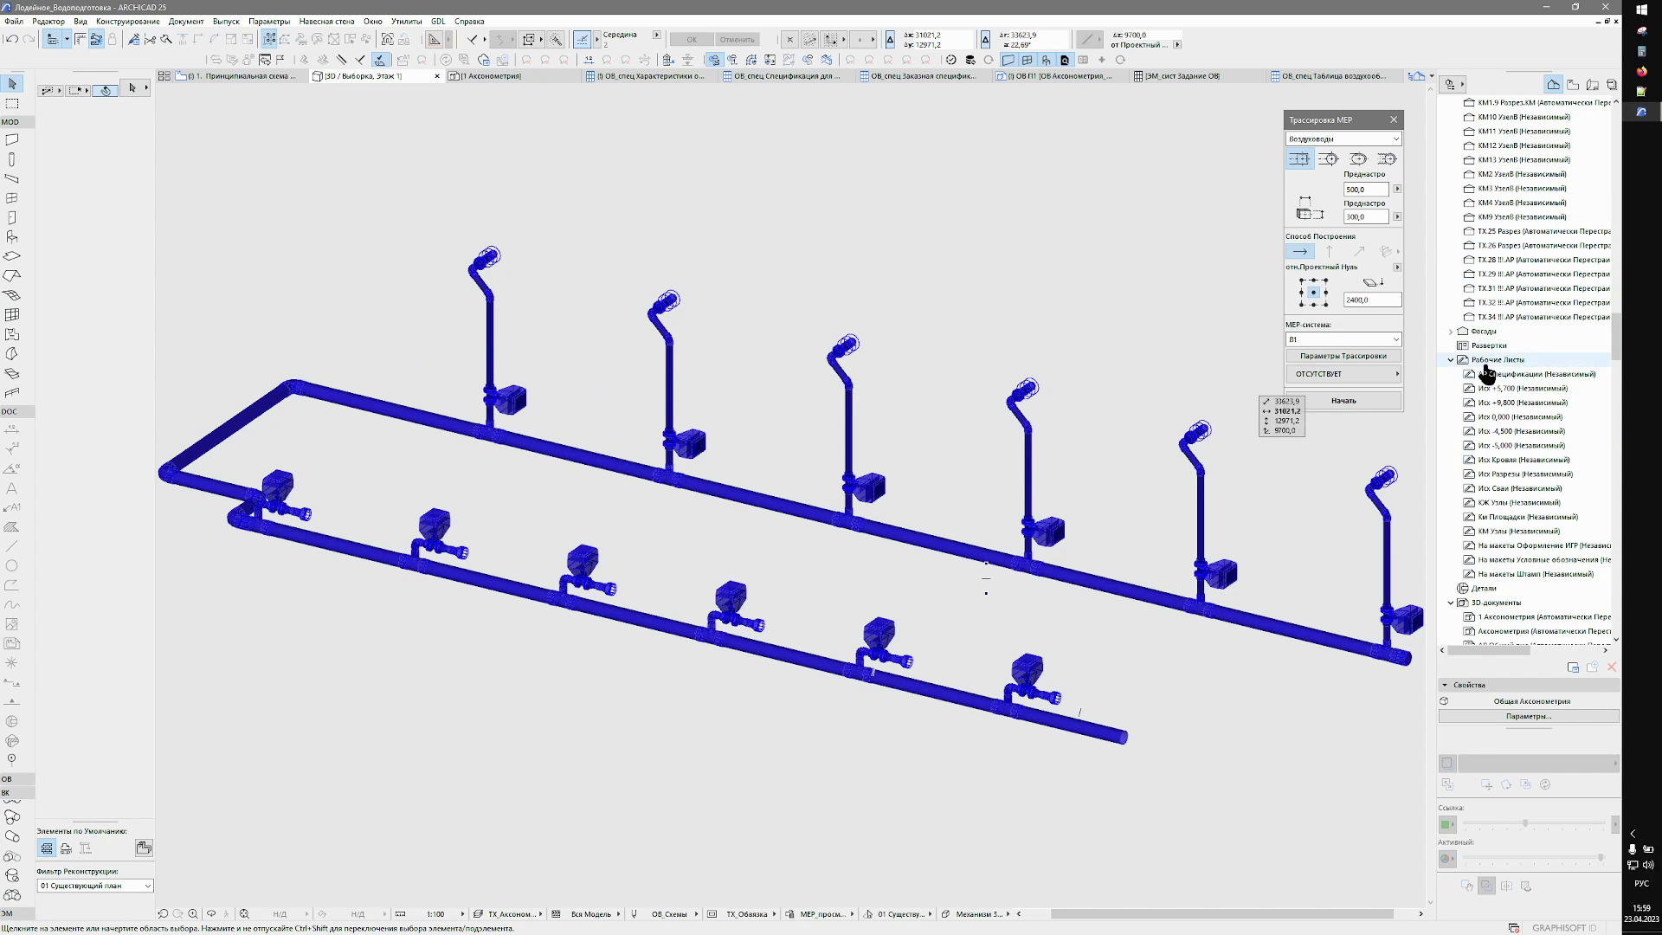
Create a 3D document named Аксонометрия from the current 3D window.
right_click(1488, 478)
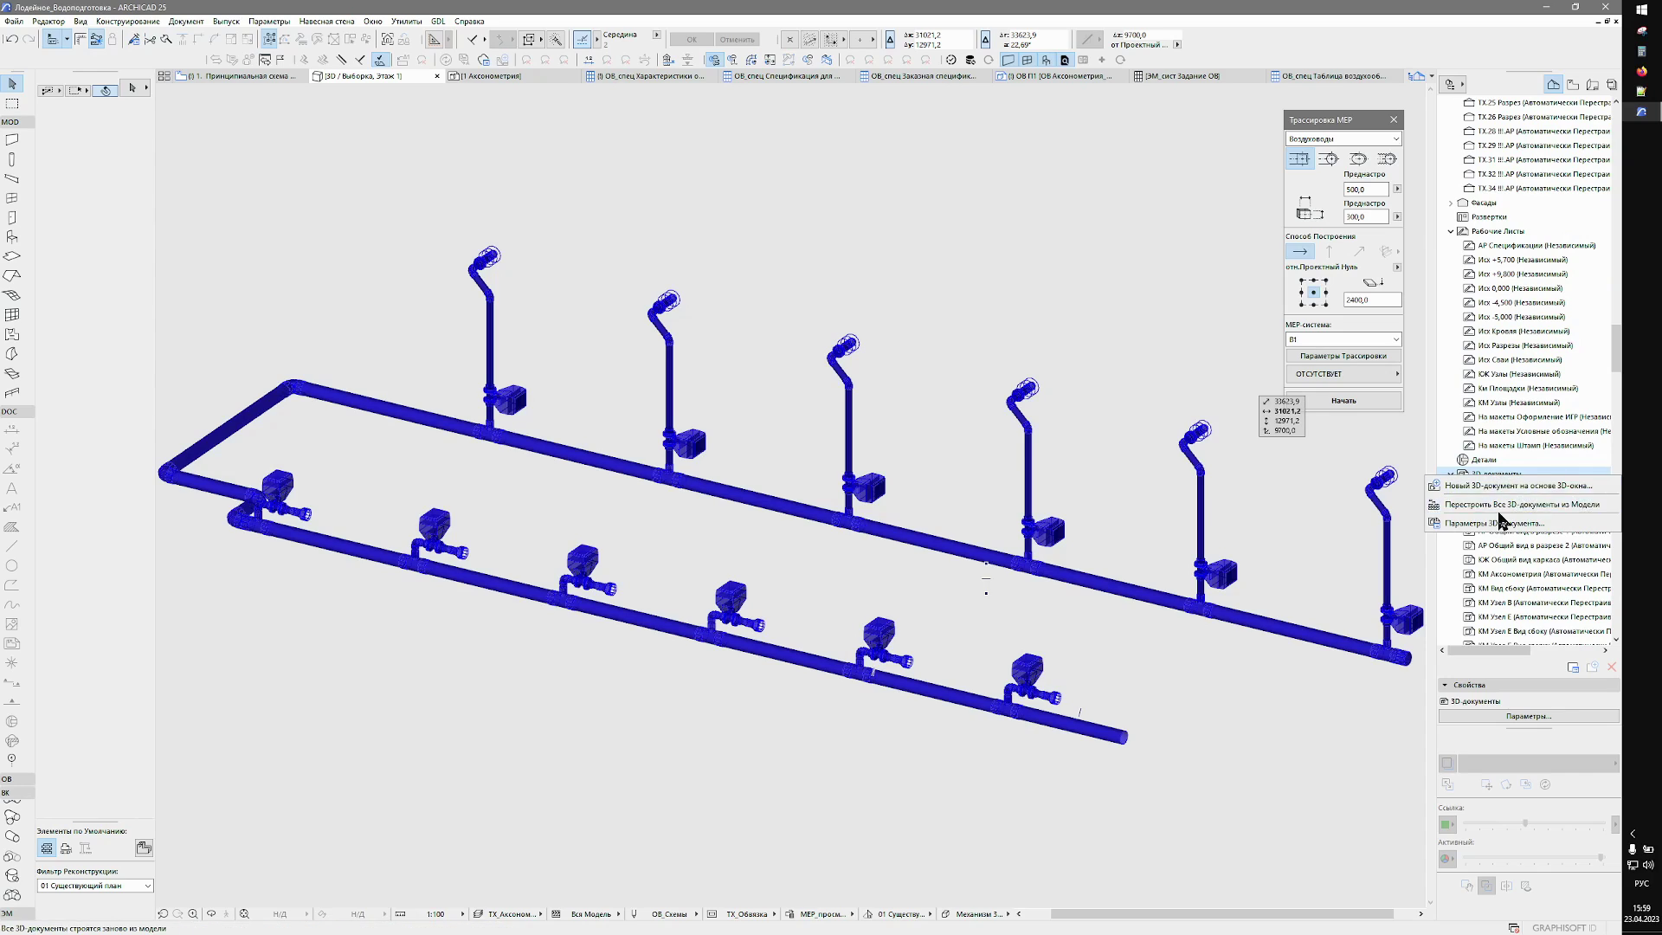
left_click(1478, 490)
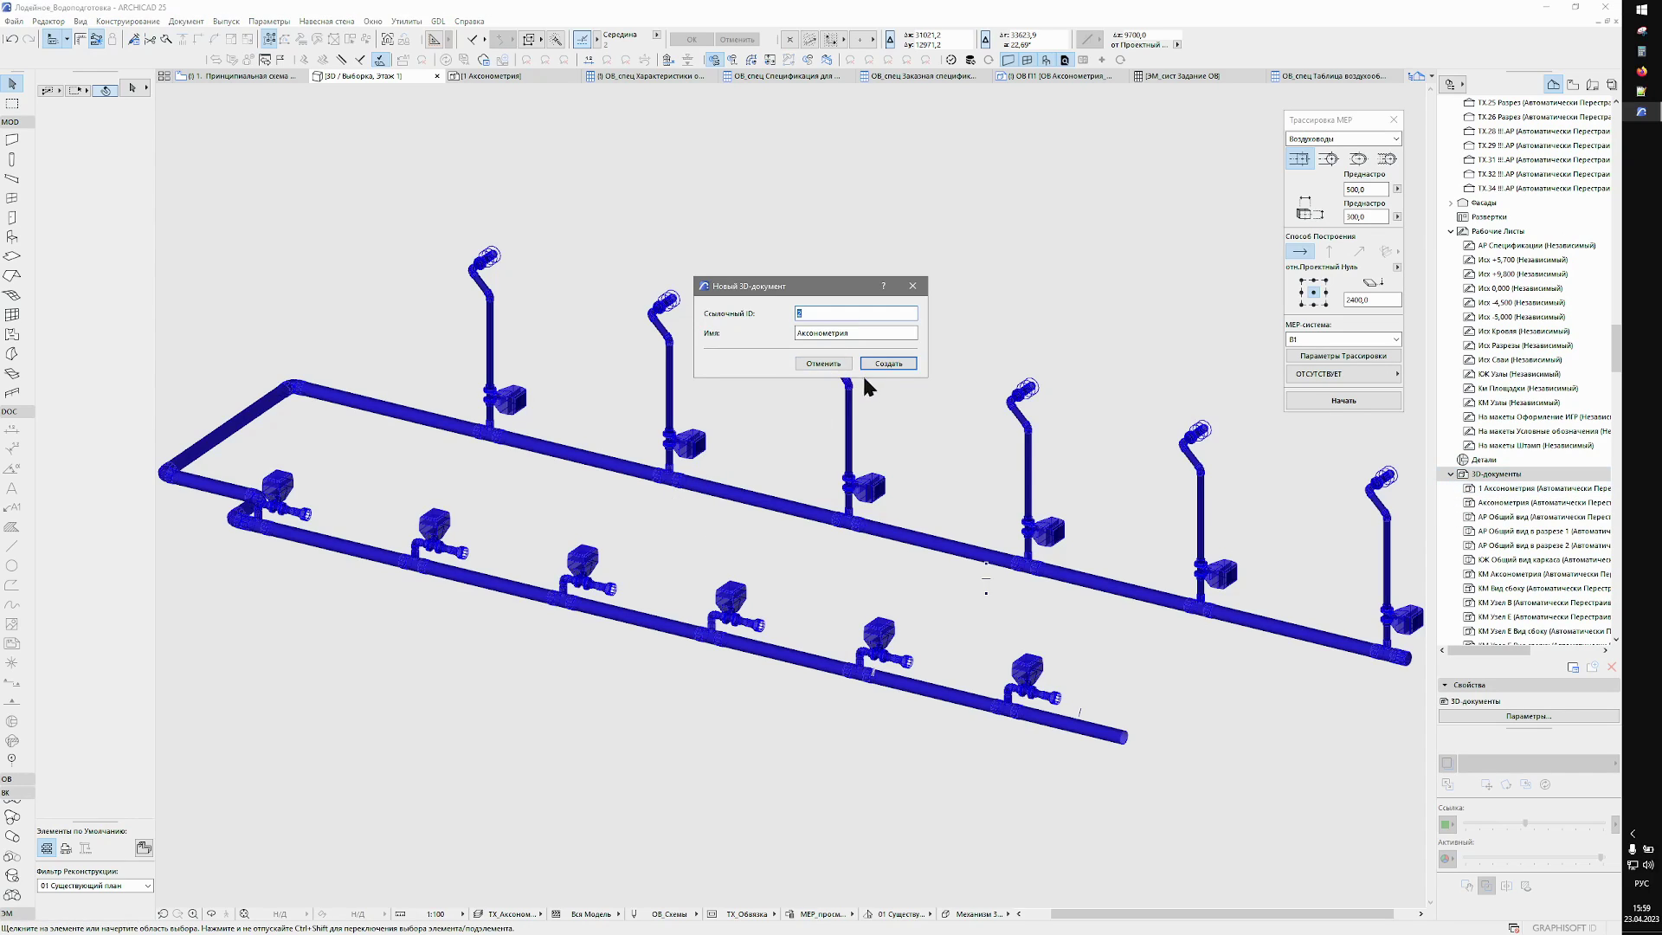
left_click(885, 366)
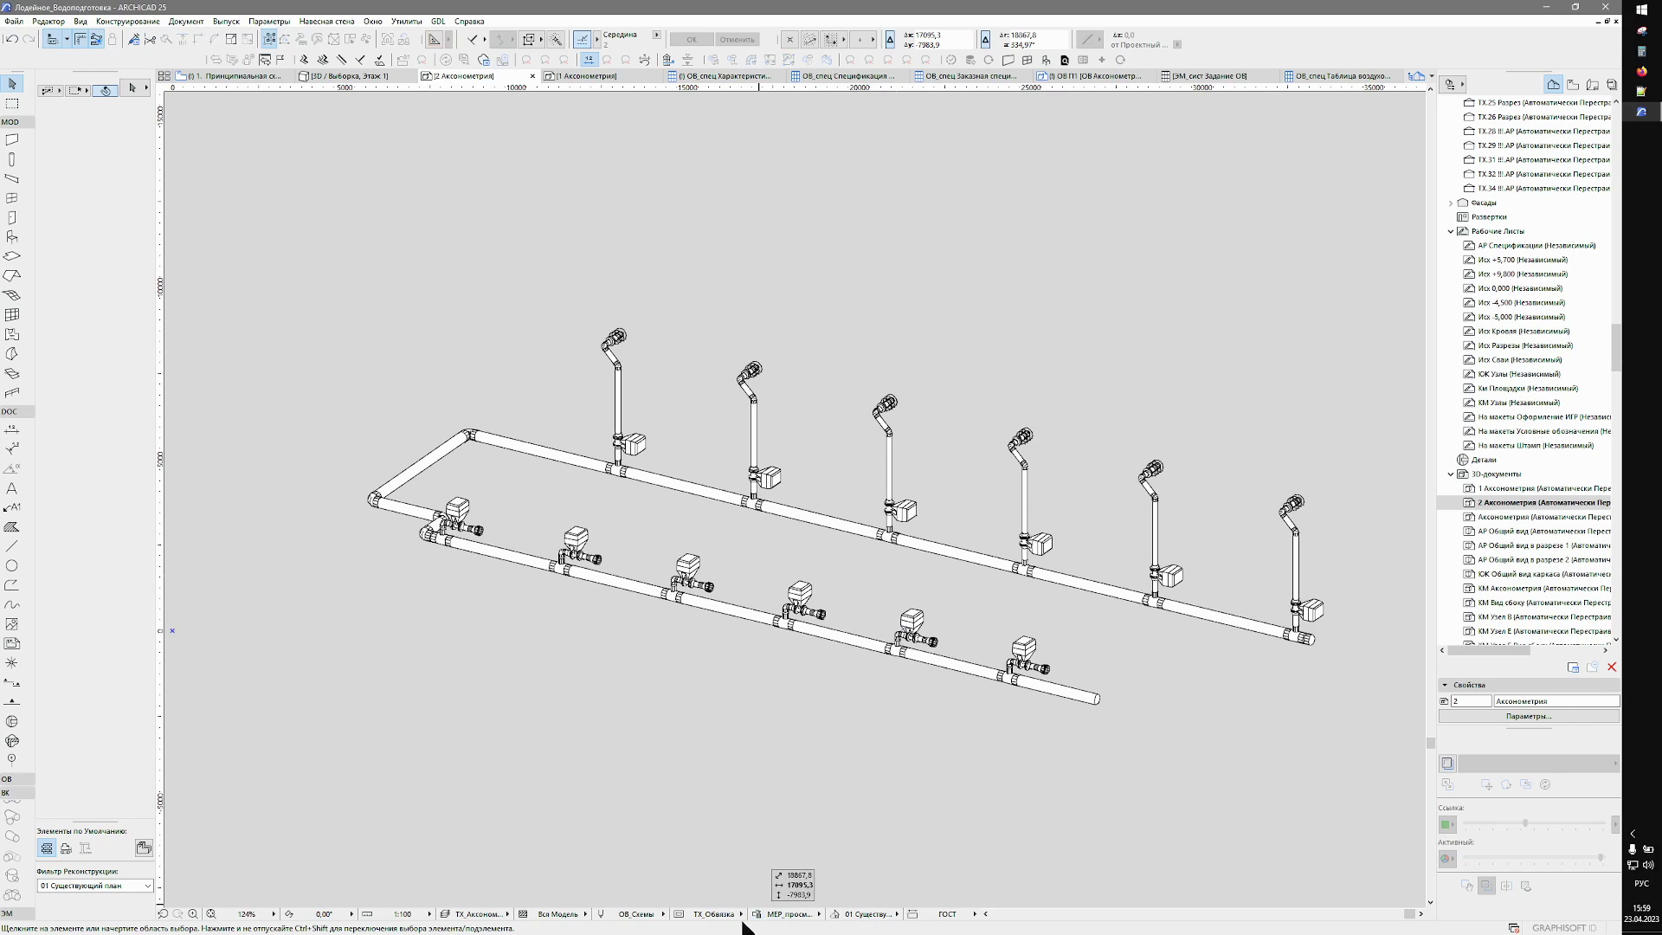
Set the 3D detail level for TX_Обвязка fittings to Детальный in Model View Options.
scroll(960, 660, "up", 5)
scroll(853, 660, "up", 5)
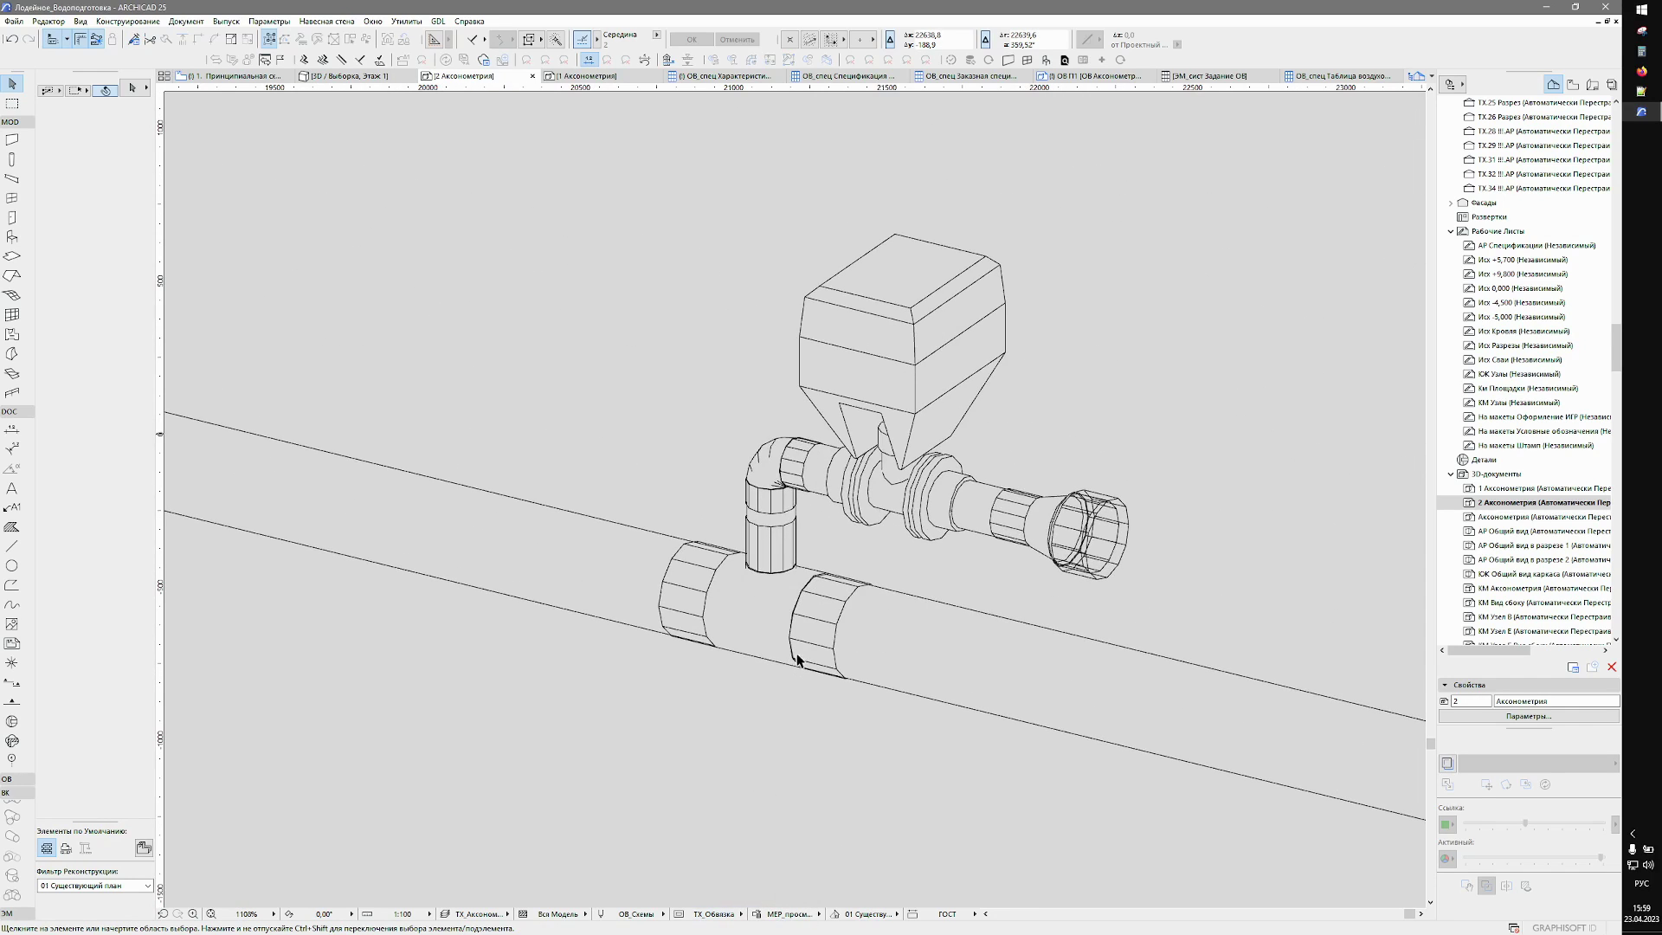
middle_click_drag(806, 738, 744, 699)
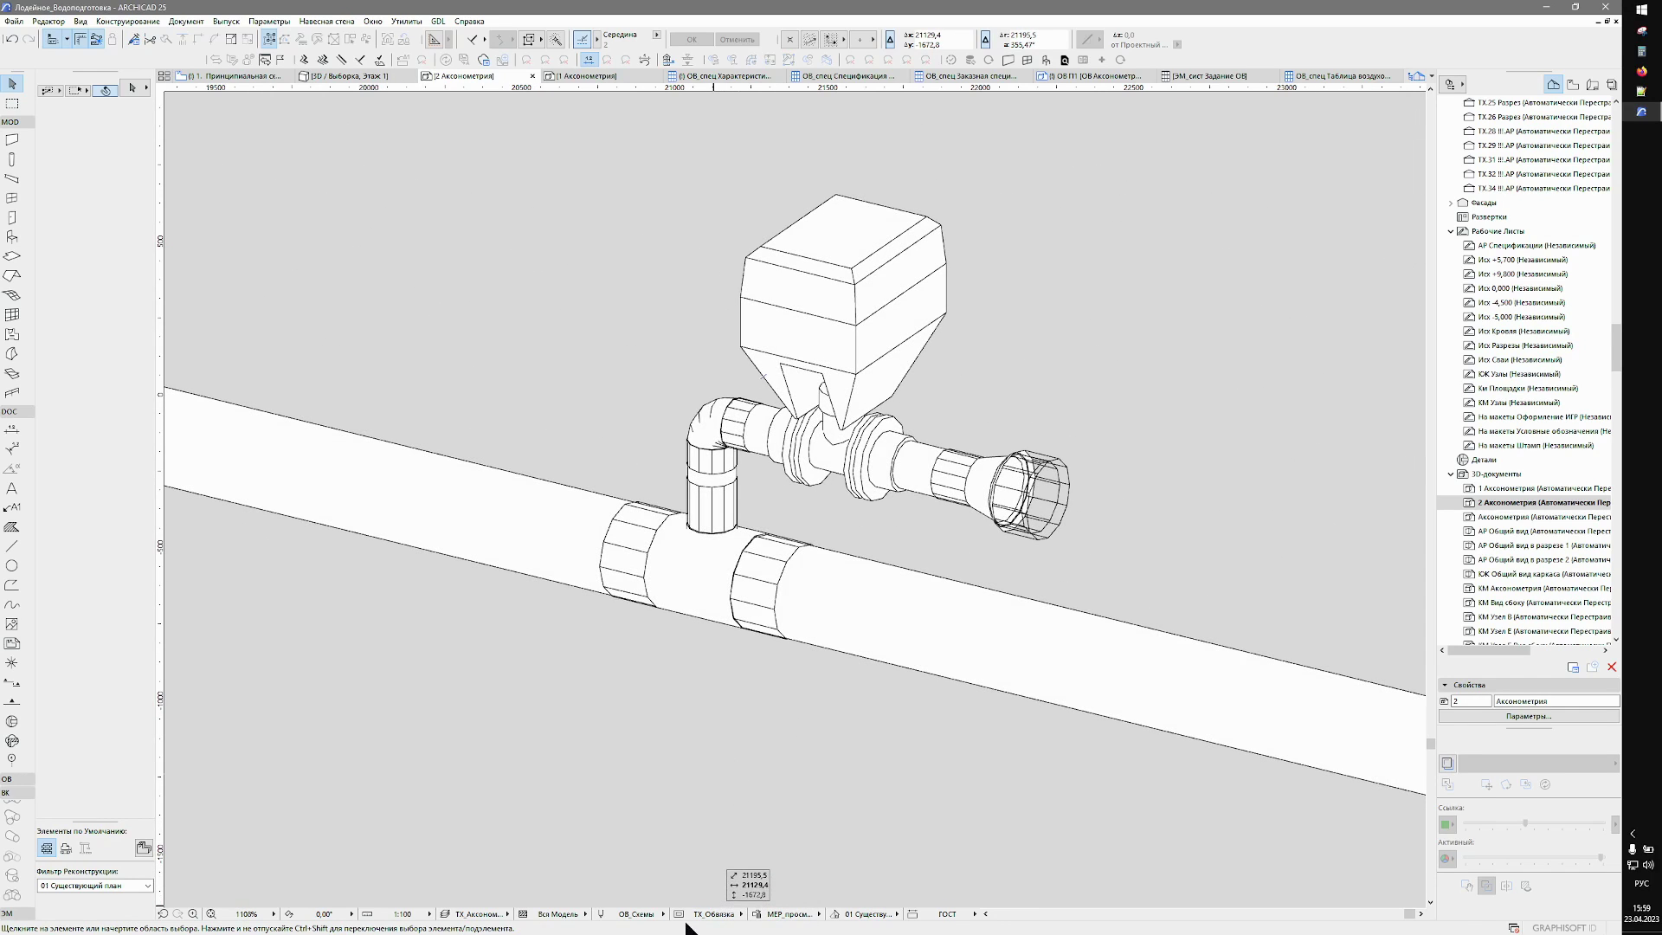
key("ctrl+shift+b")
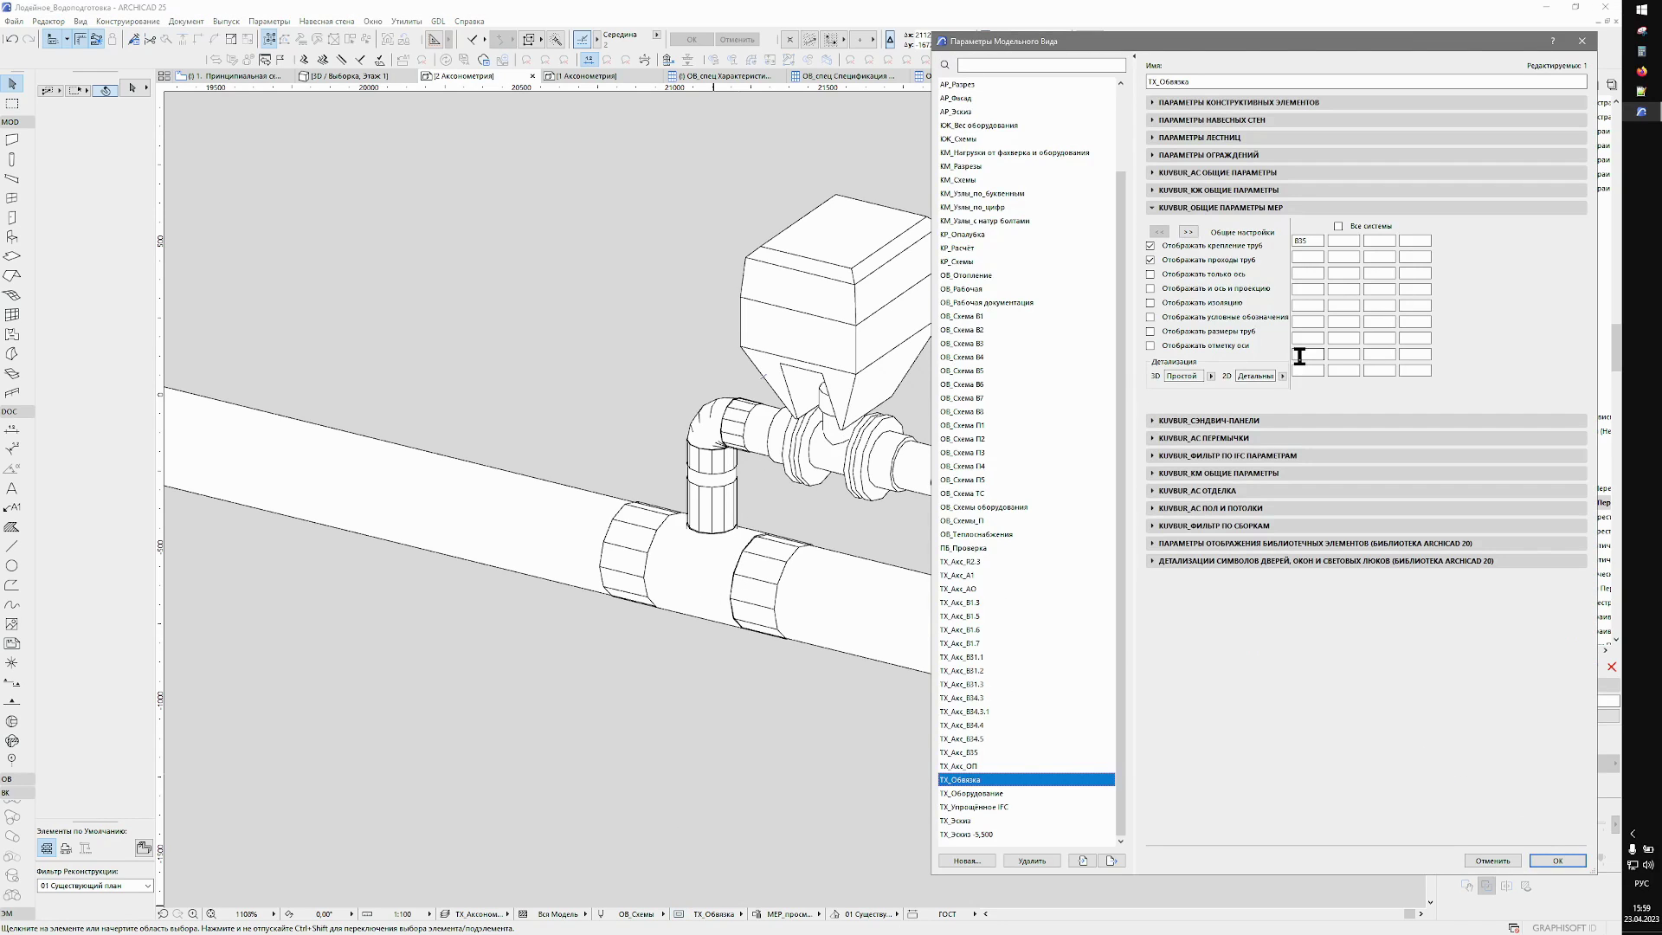
left_click(1211, 375)
left_click(1251, 402)
left_click(1549, 860)
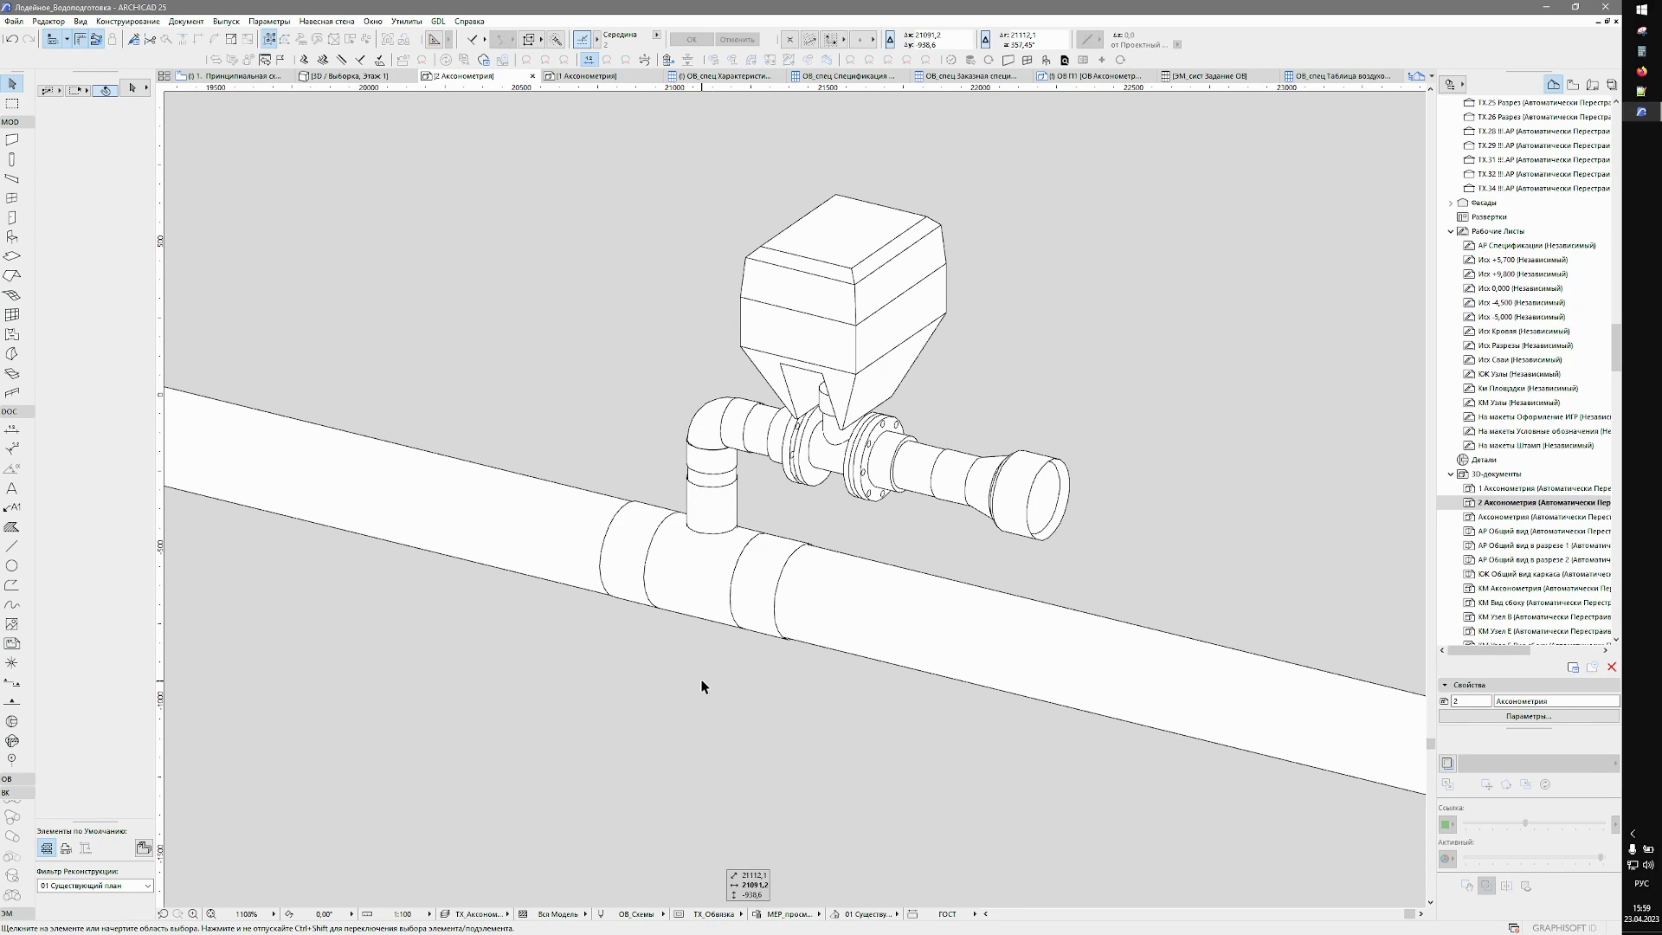
Zoom out over the pipework and activate the Label tool.
scroll(568, 615, "down", 5)
middle_click_drag(493, 611, 807, 611)
scroll(990, 493, "down", 3)
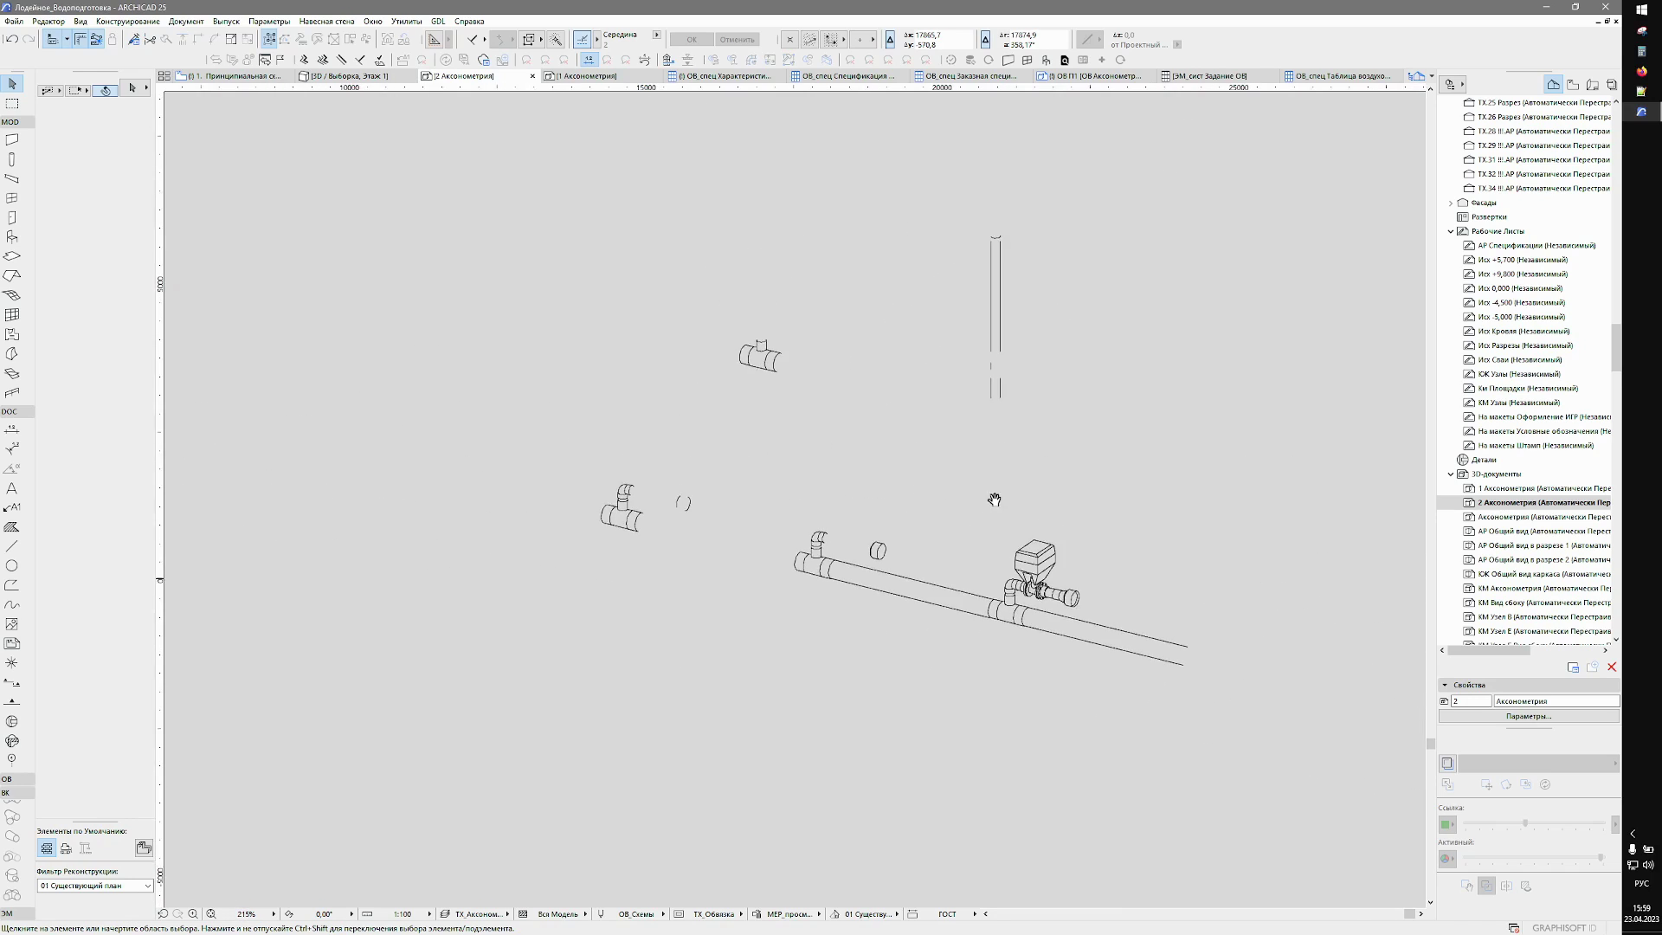
left_click(12, 507)
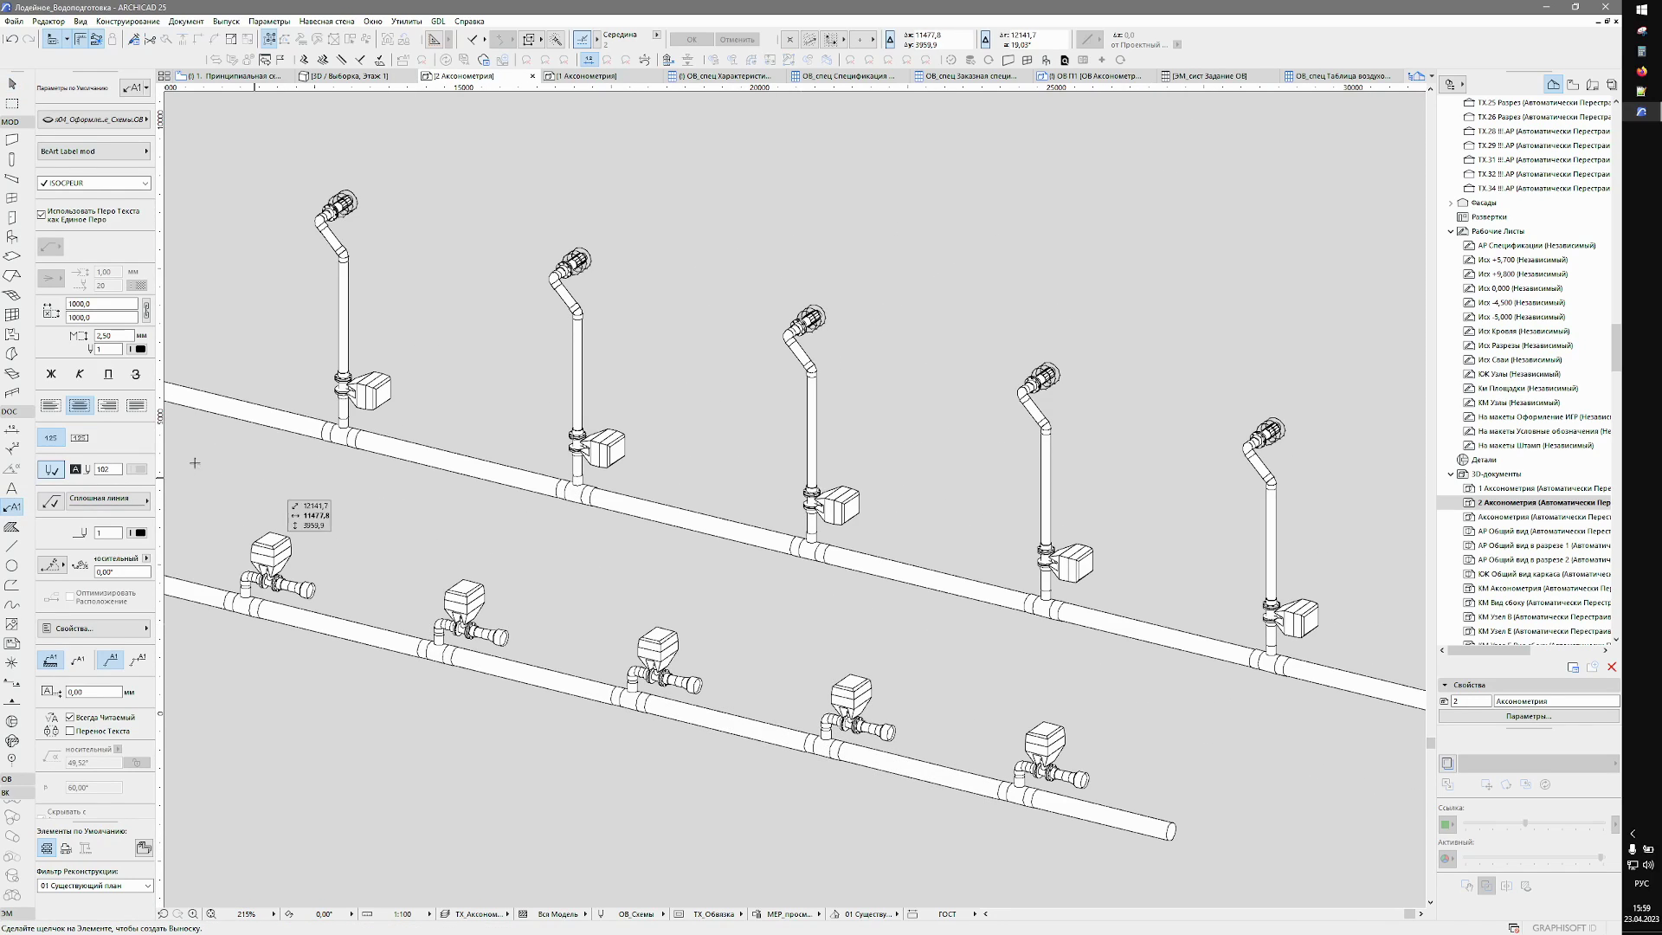
Set the label type to Отметка высоты on layer я05_Оформление_Схемы.ТХ.
left_click(125, 149)
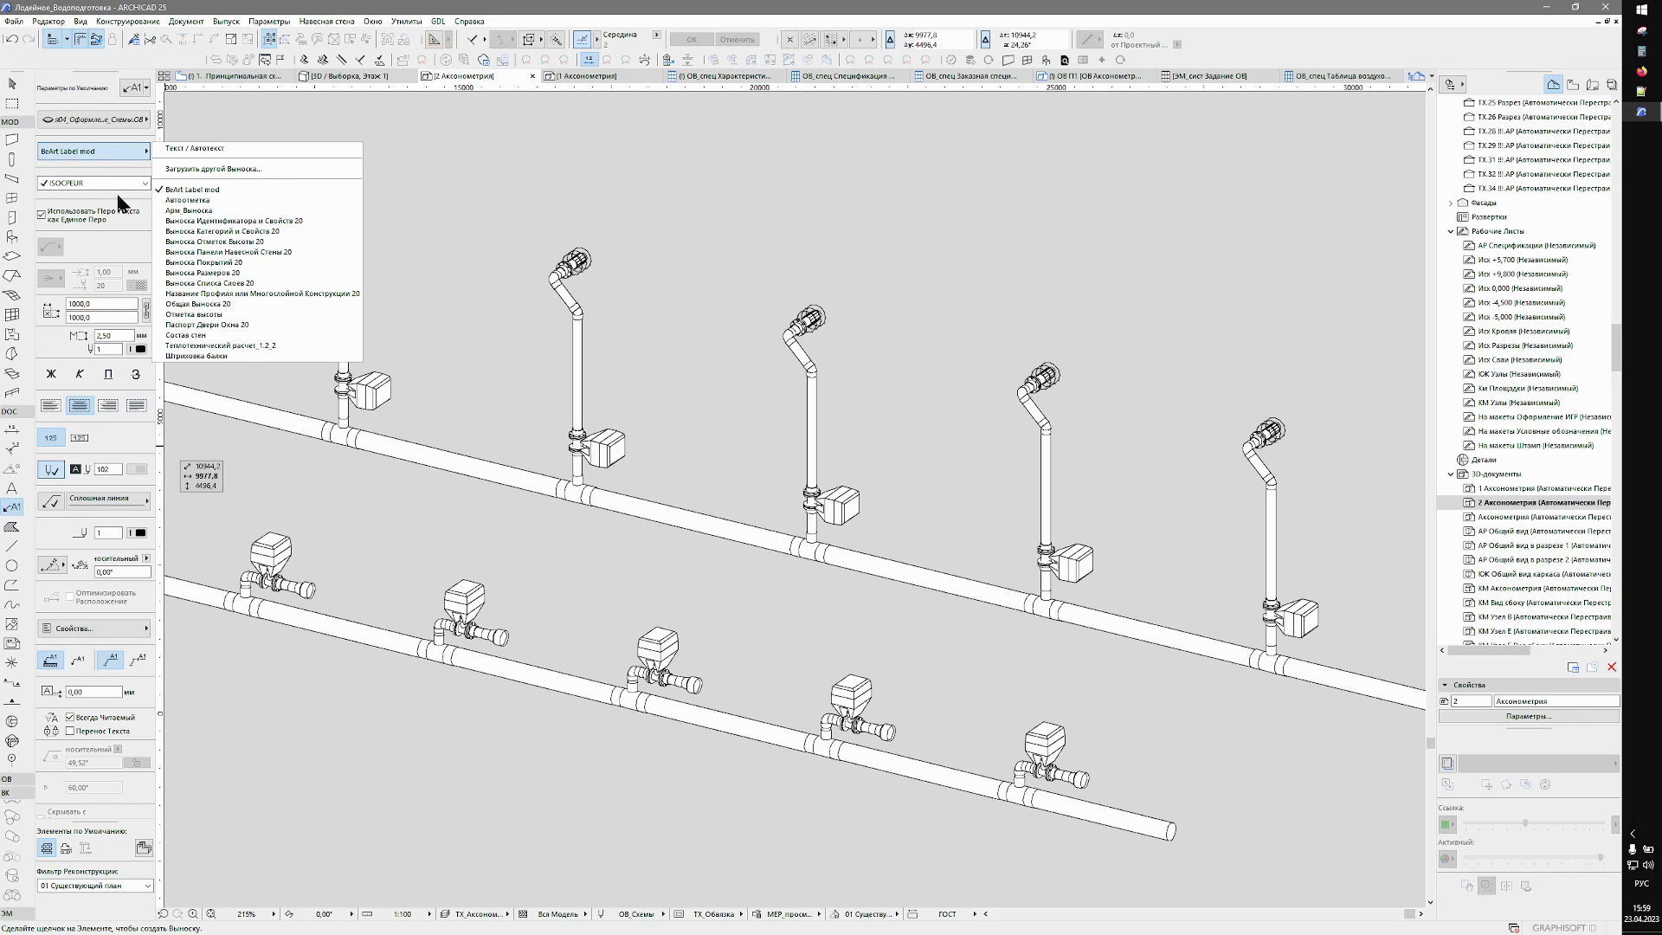
left_click(234, 314)
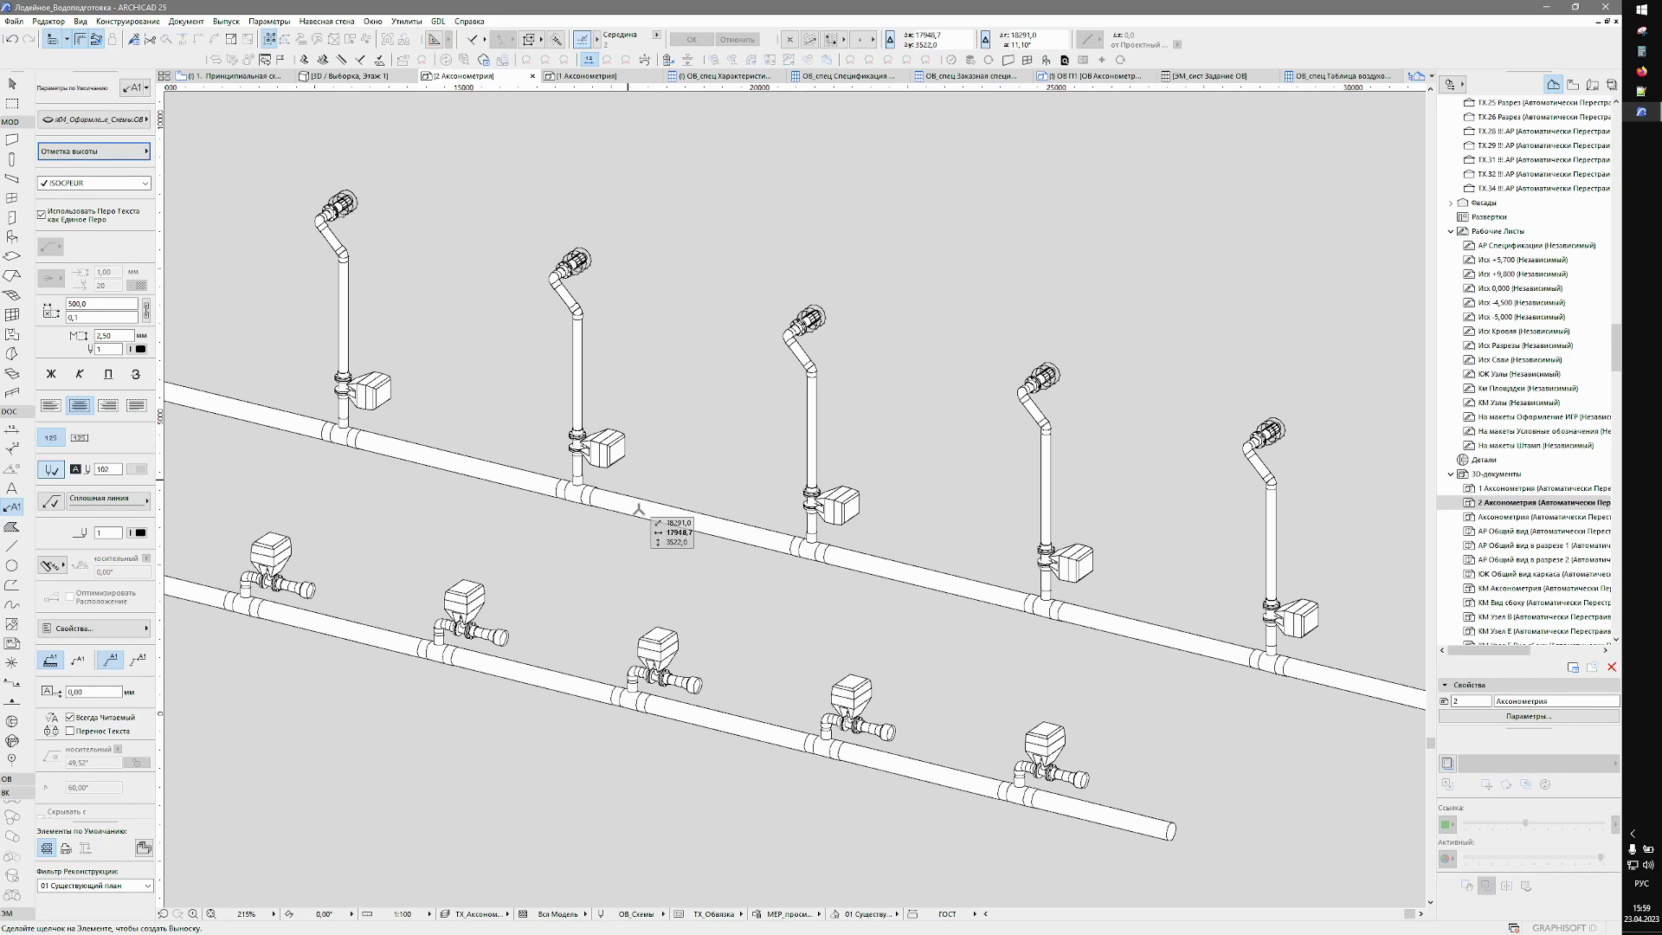
left_click(126, 119)
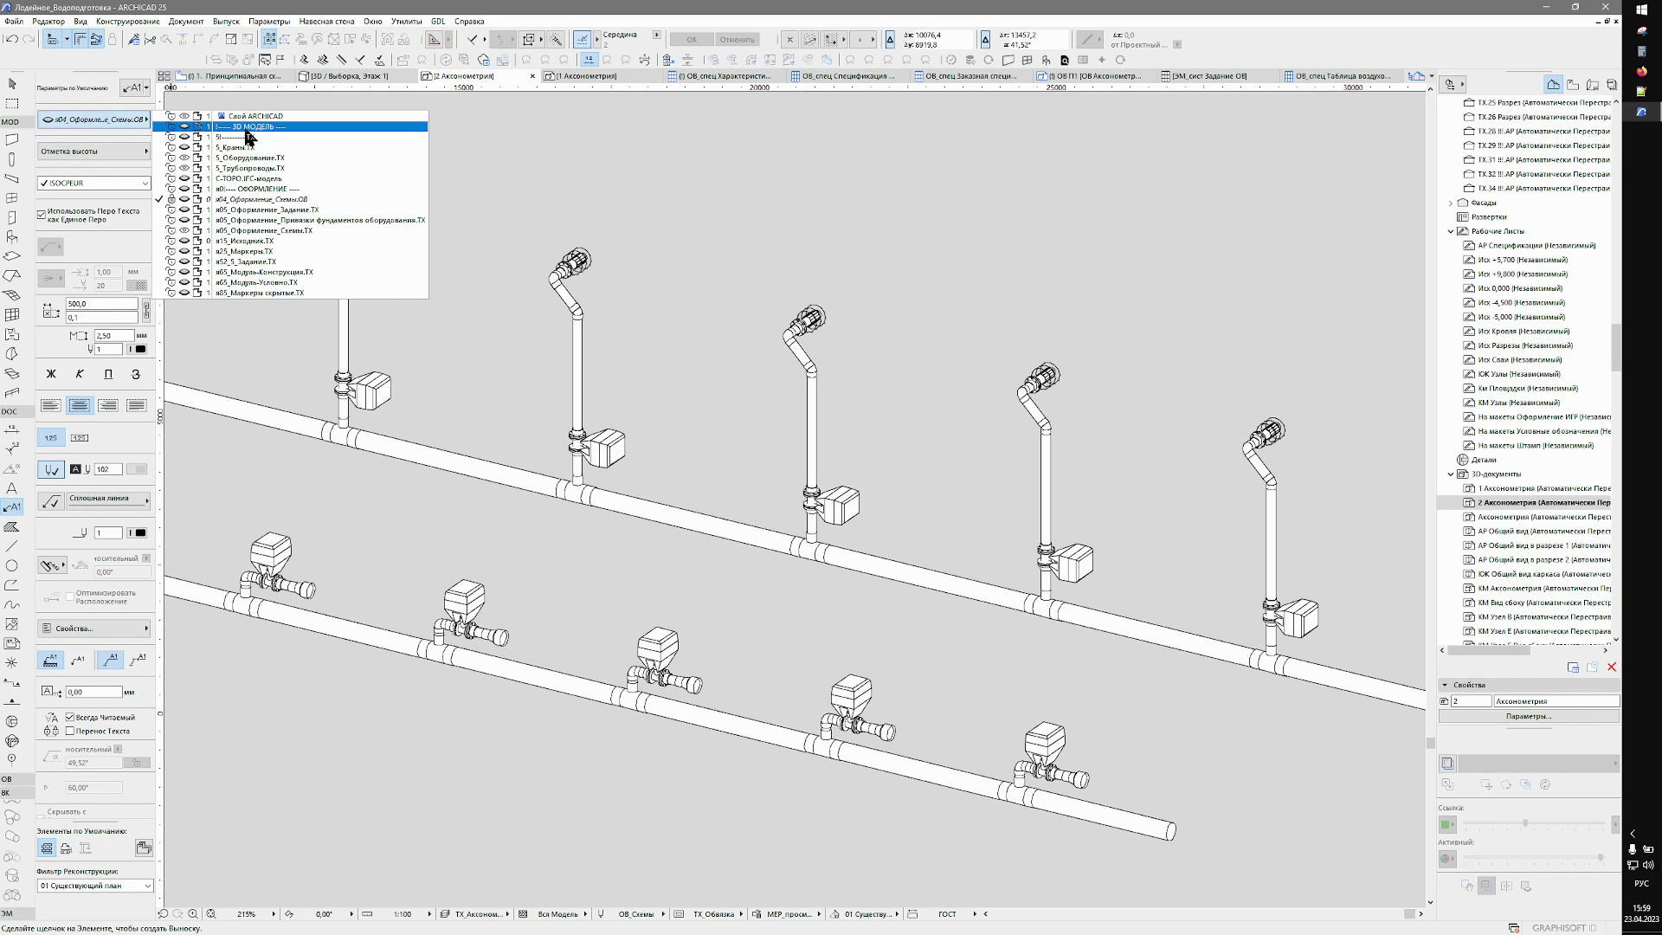
left_click(286, 231)
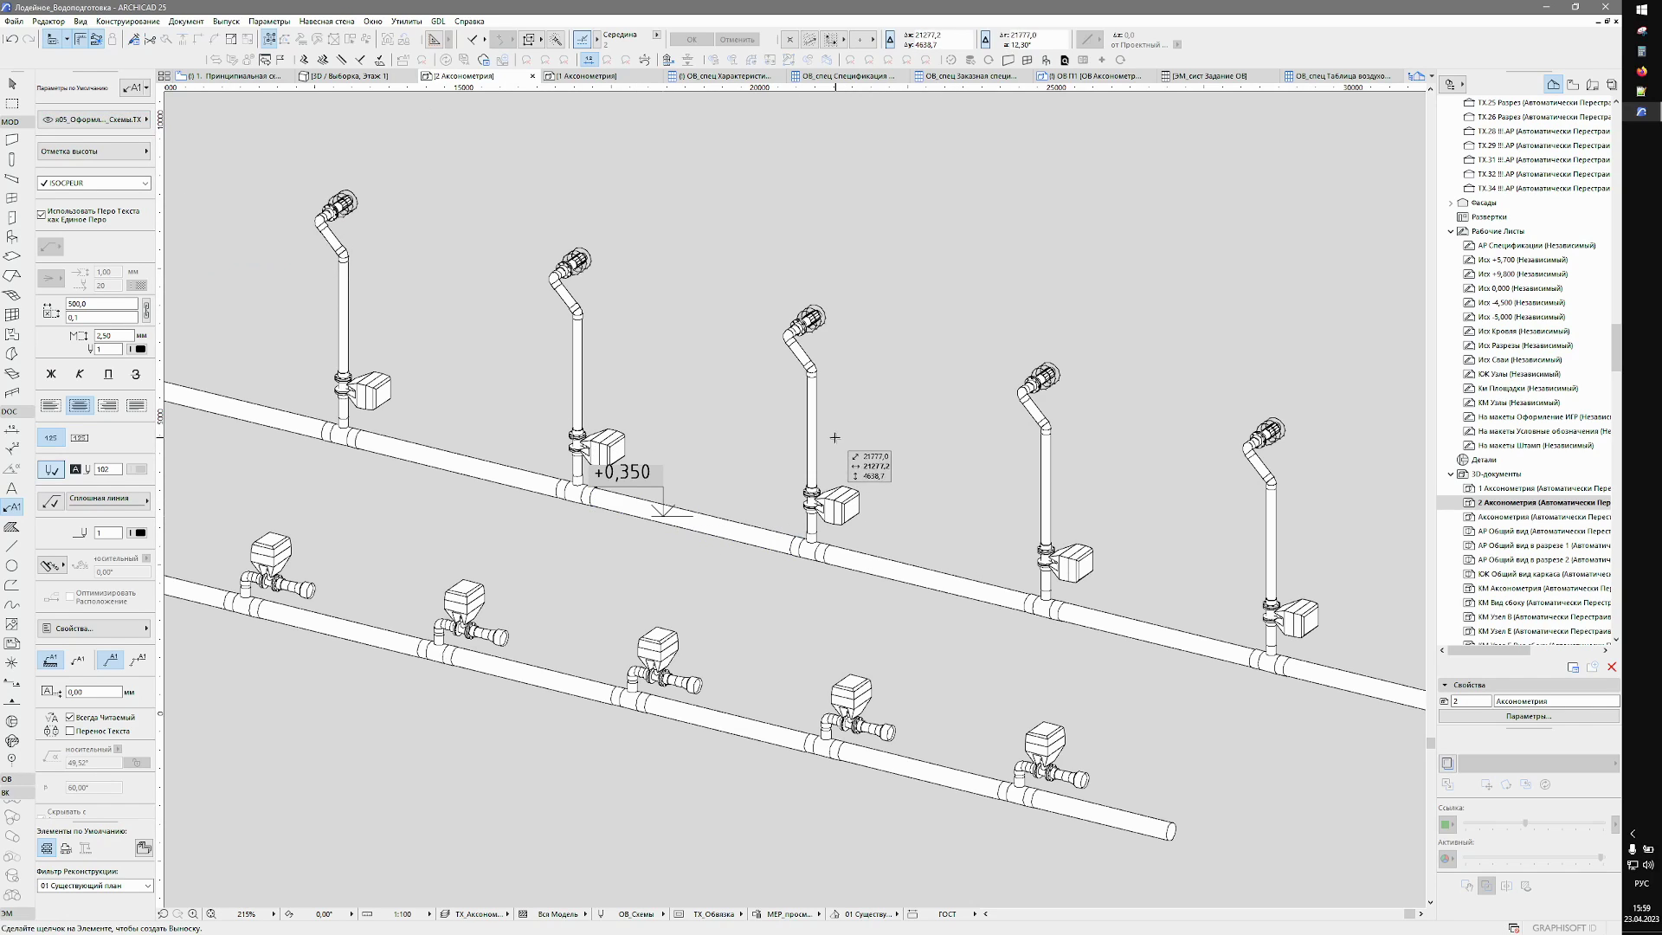
Place a +0,350 elevation mark on the lower pipe run.
scroll(963, 616, "down", 5)
left_click(1003, 583)
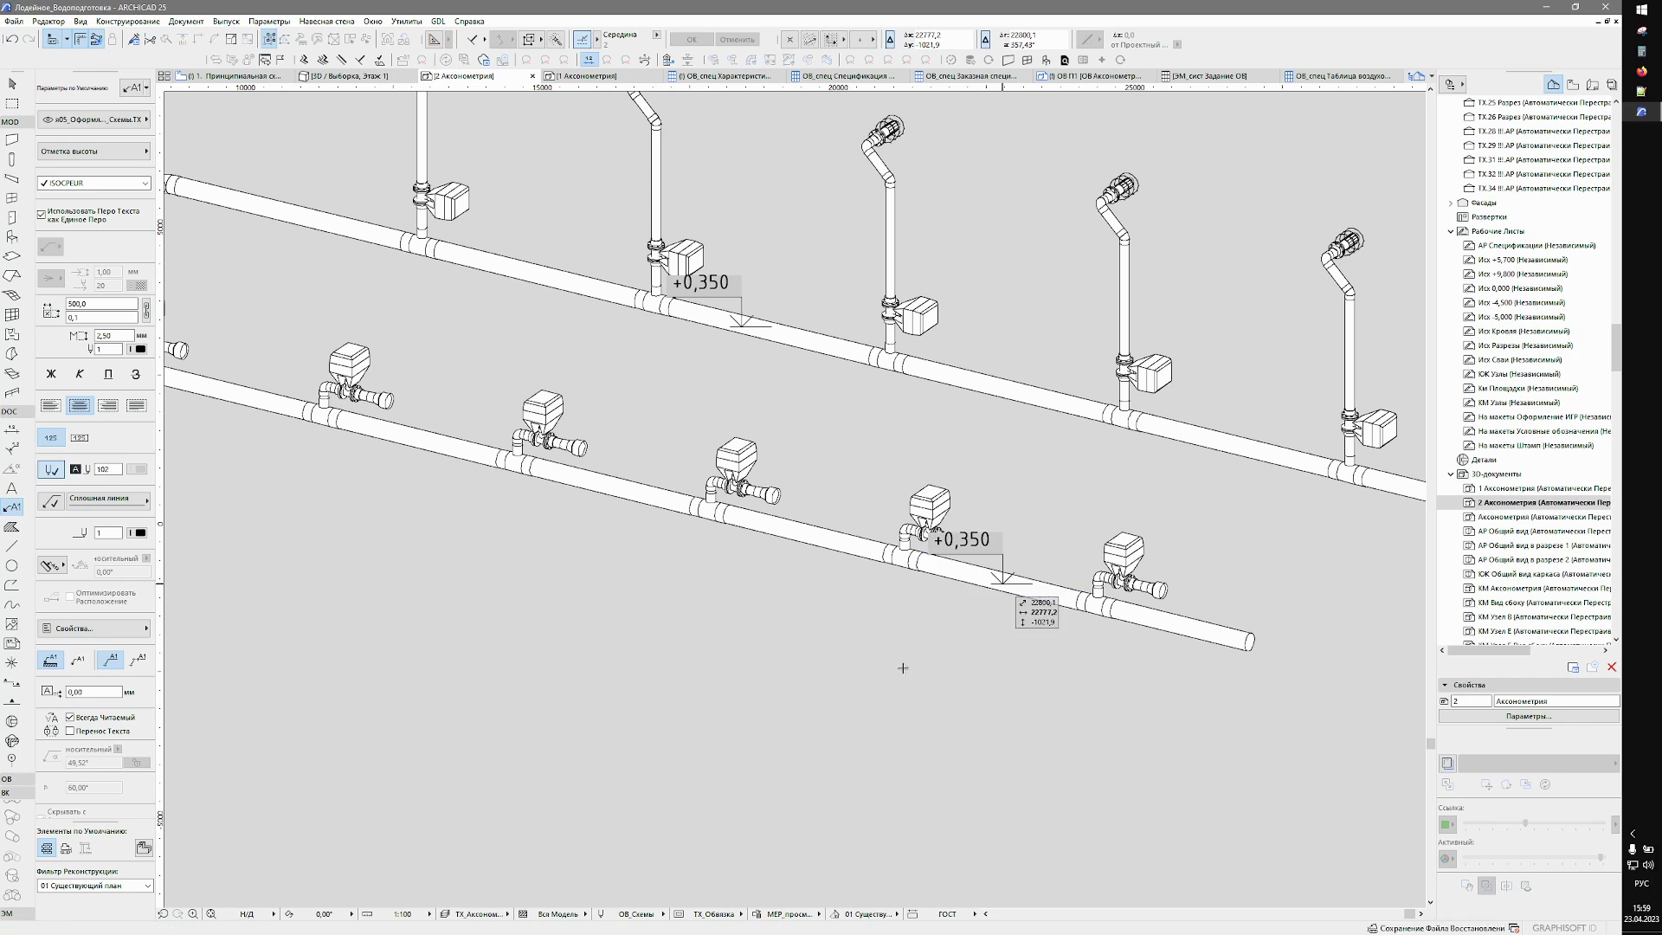
scroll(921, 649, "down", 5)
scroll(663, 554, "up", 5)
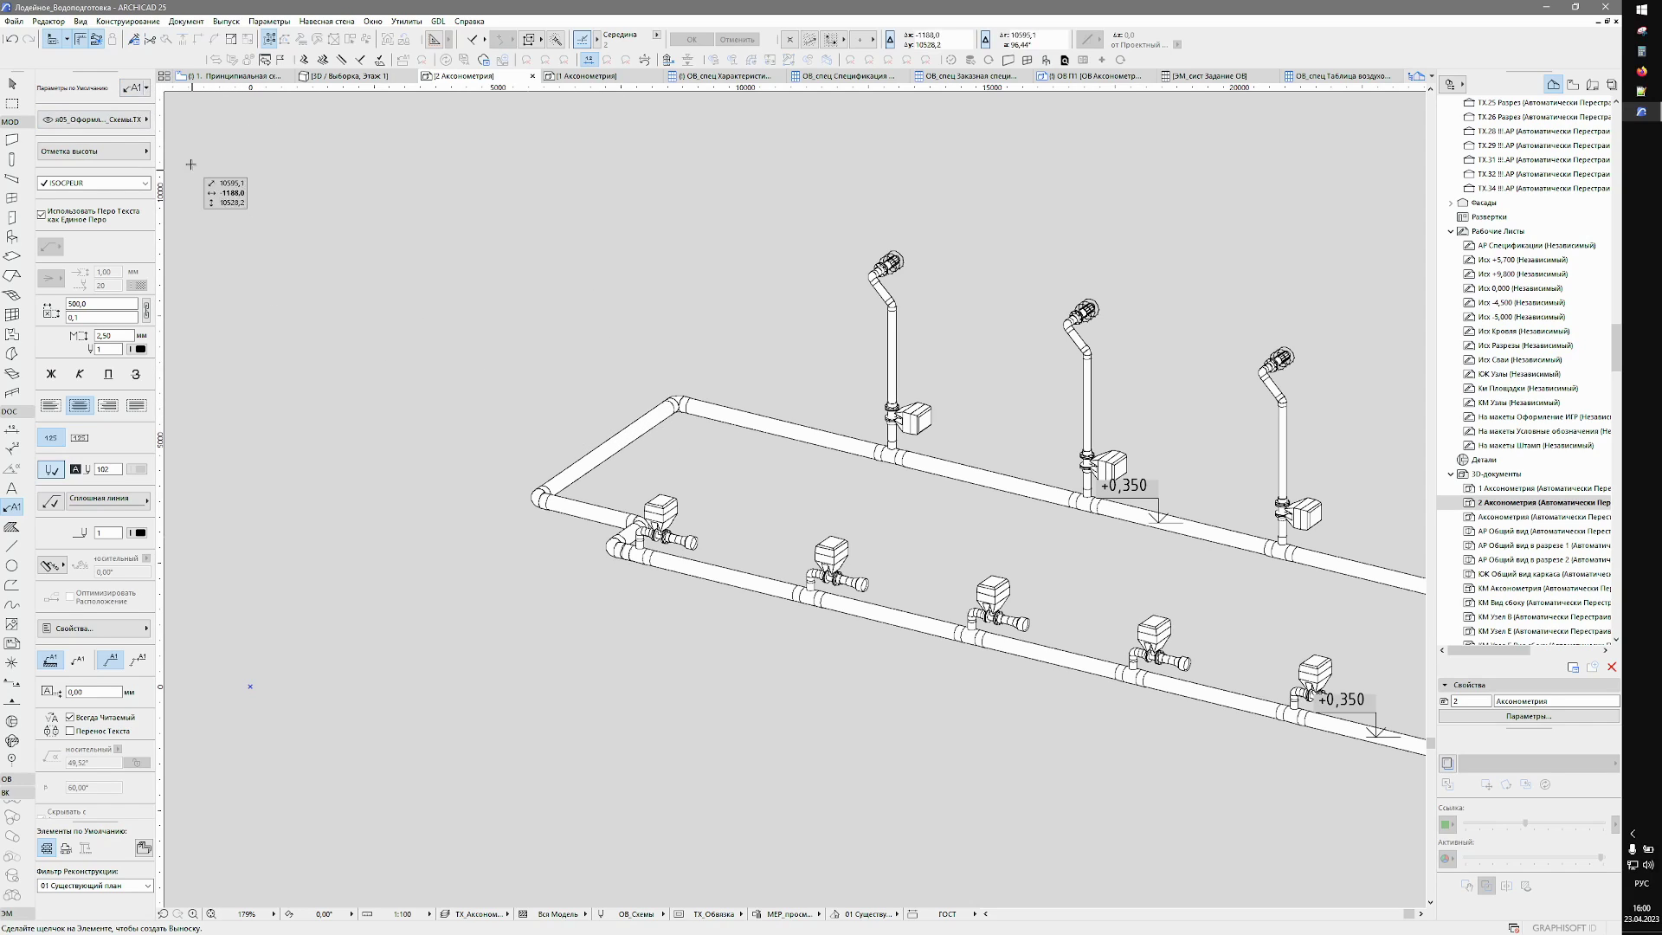
left_click(143, 152)
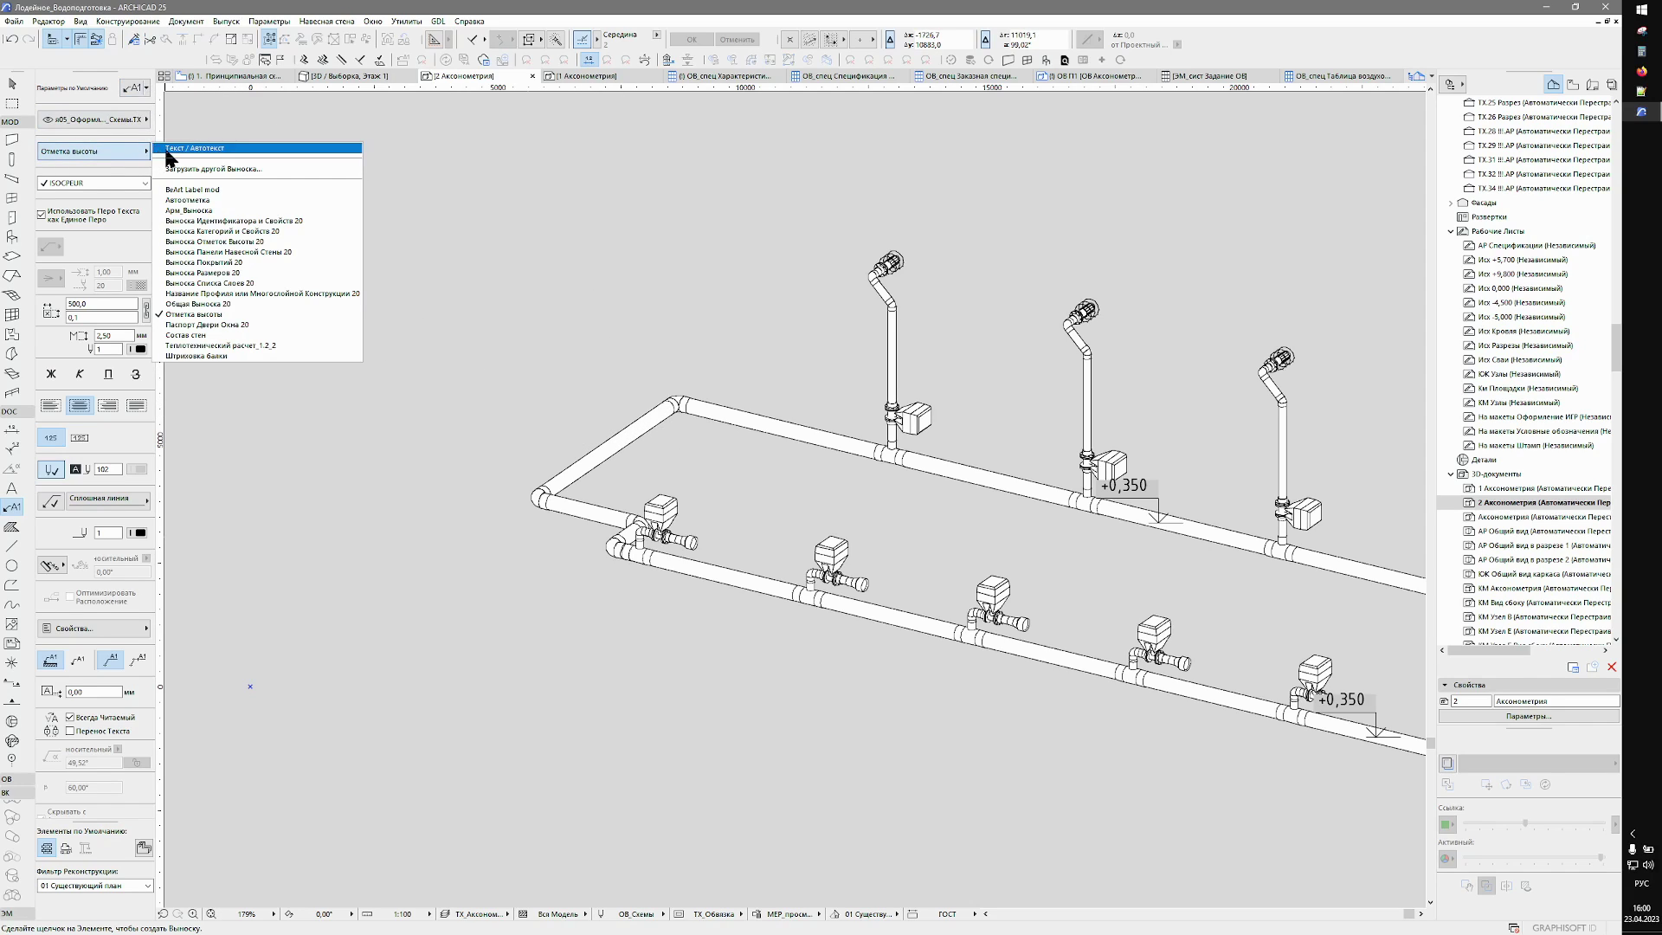
left_click(208, 189)
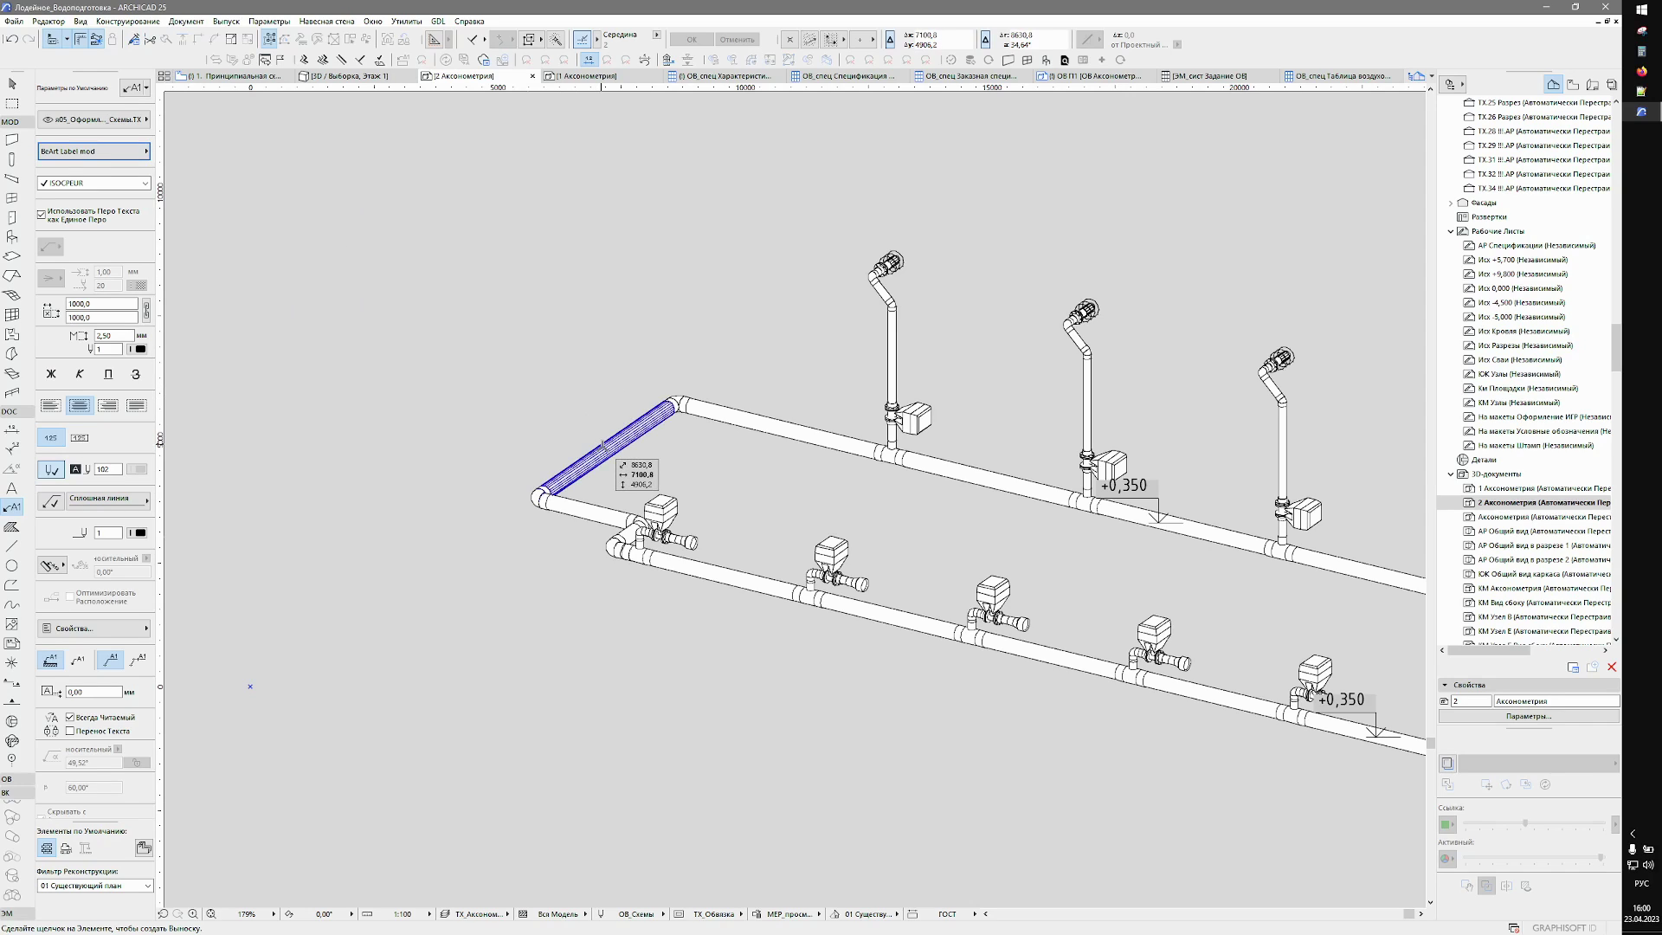
left_click(136, 86)
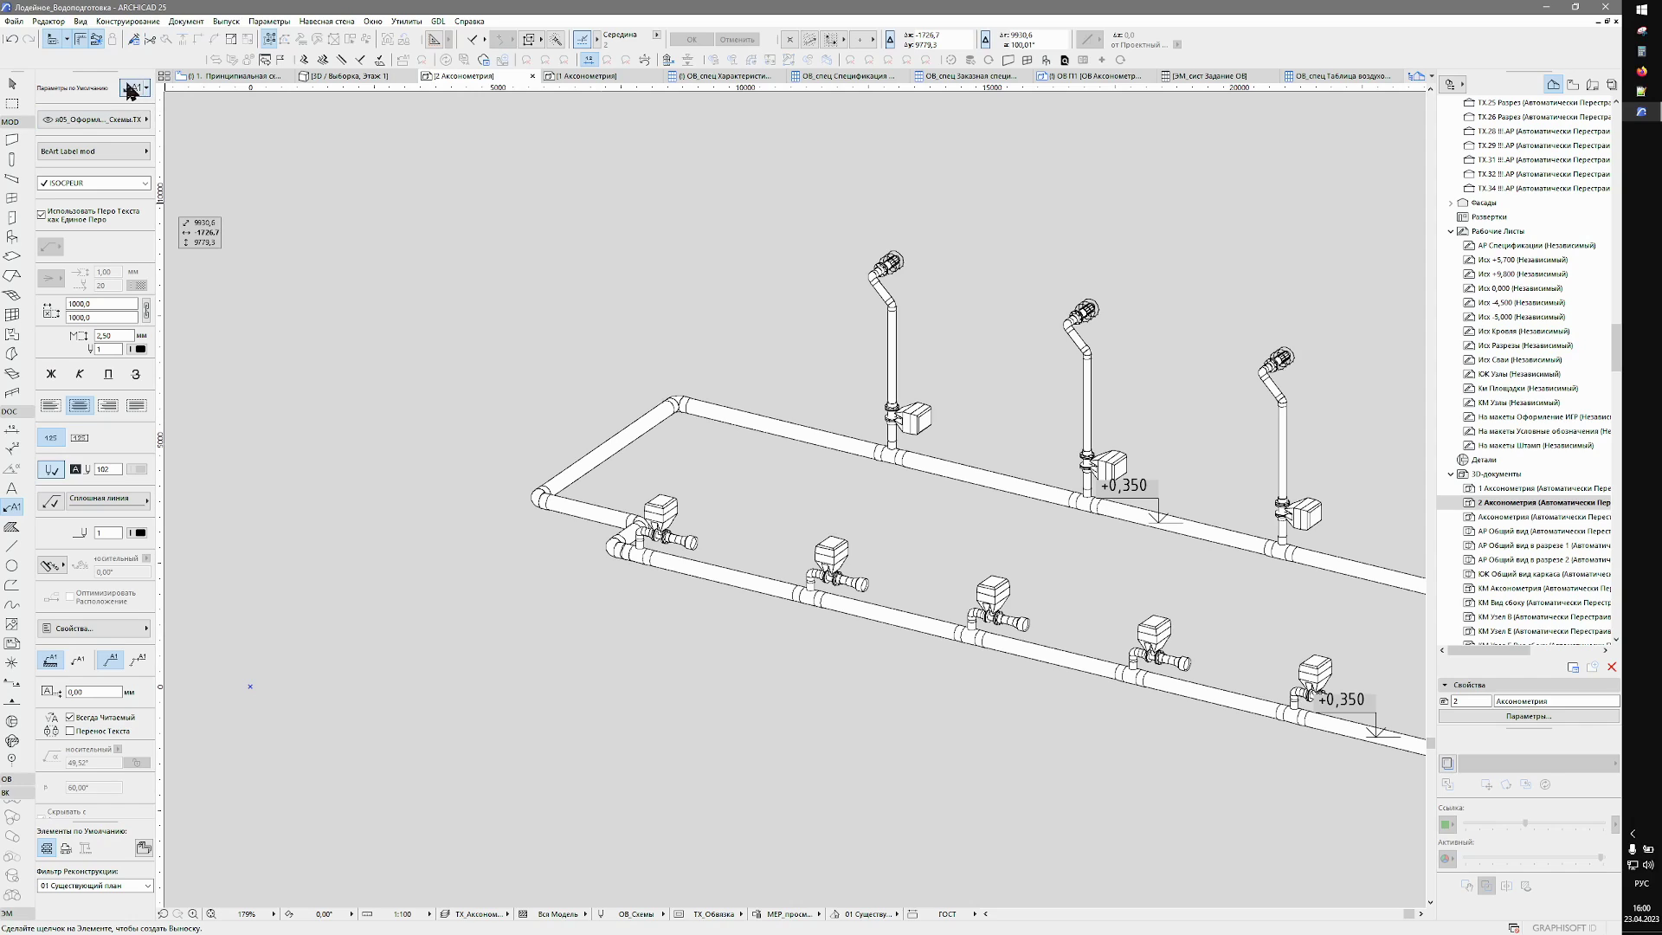
left_click(701, 454)
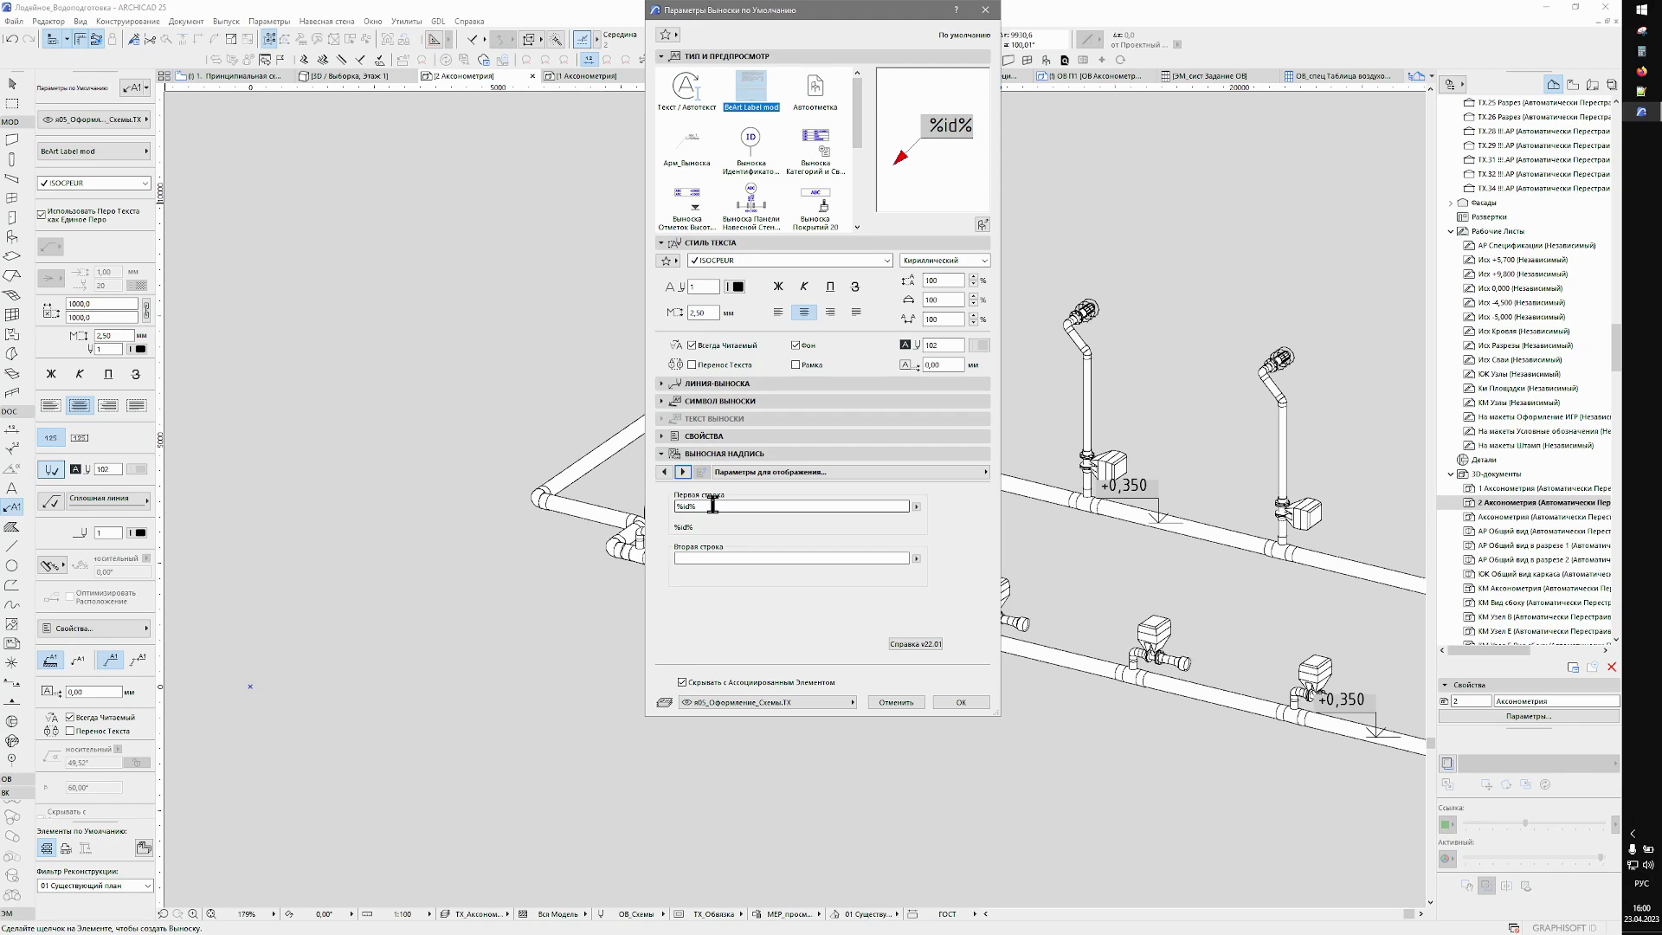
double_click(696, 504)
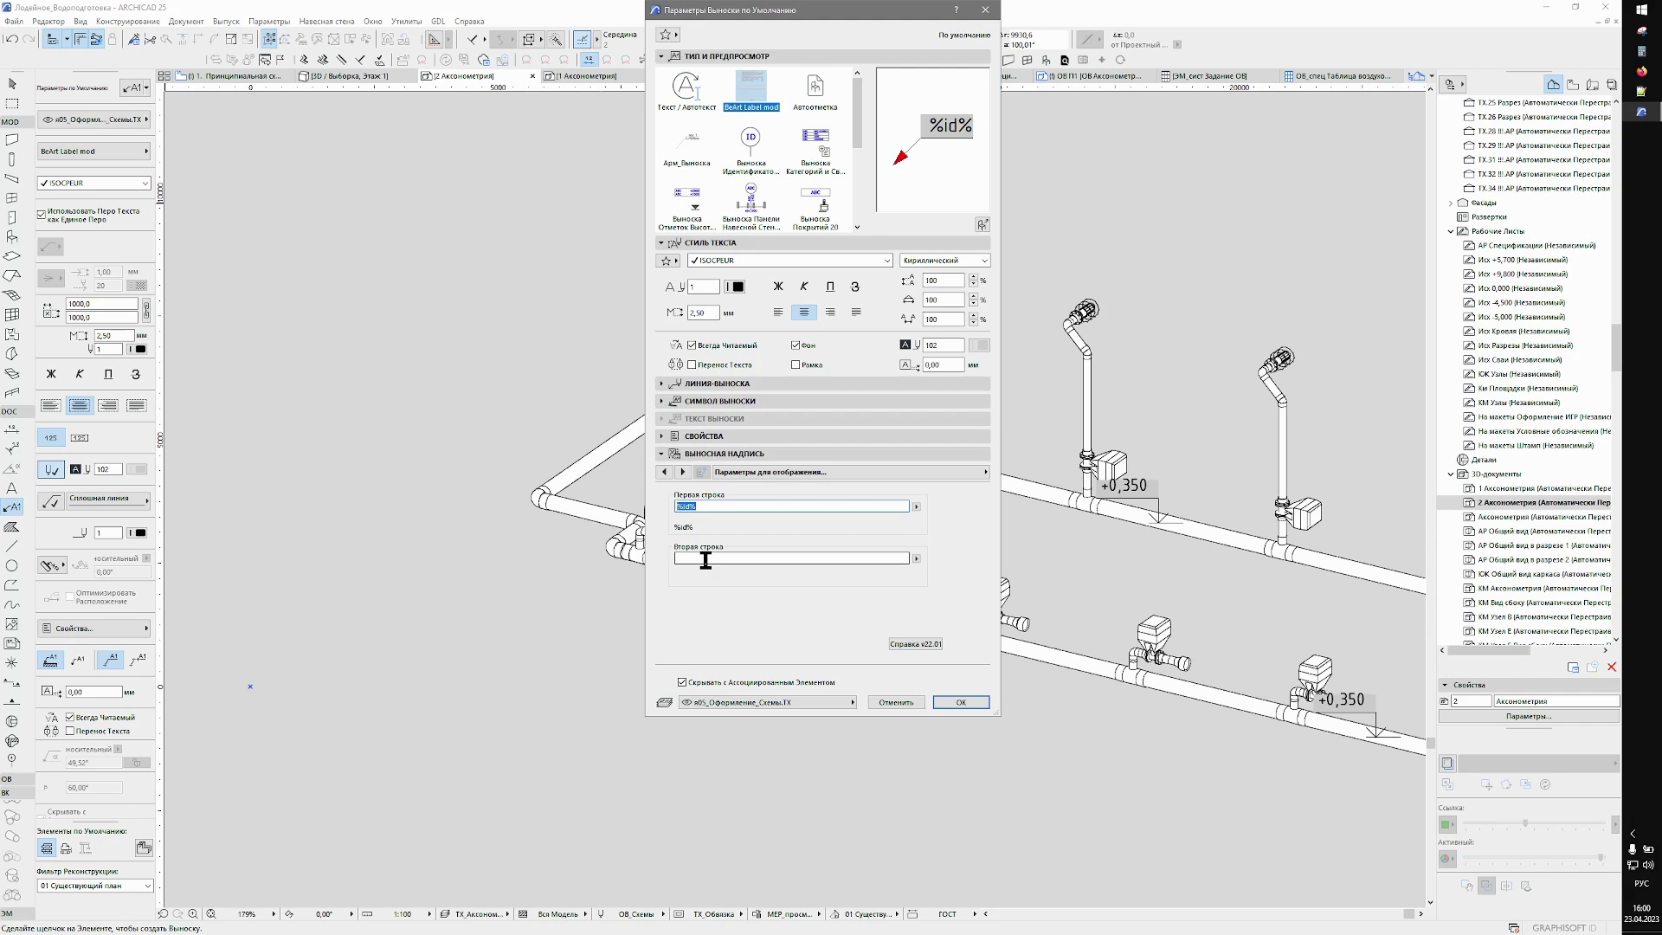
left_click(909, 703)
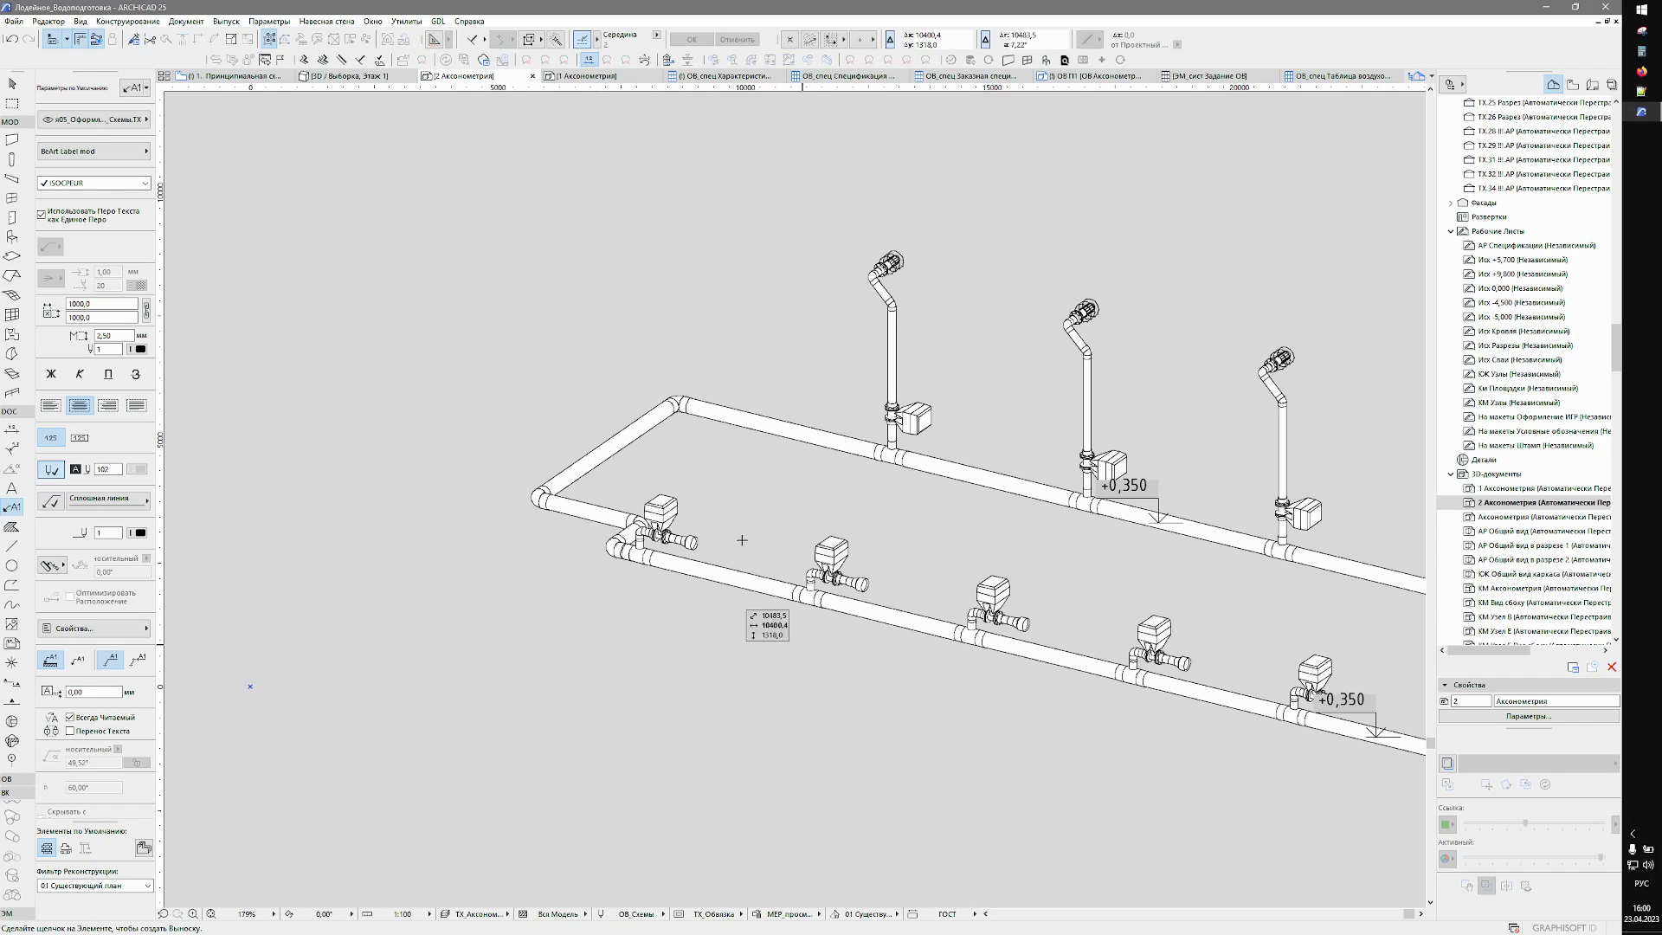
key("Escape")
left_click(611, 456)
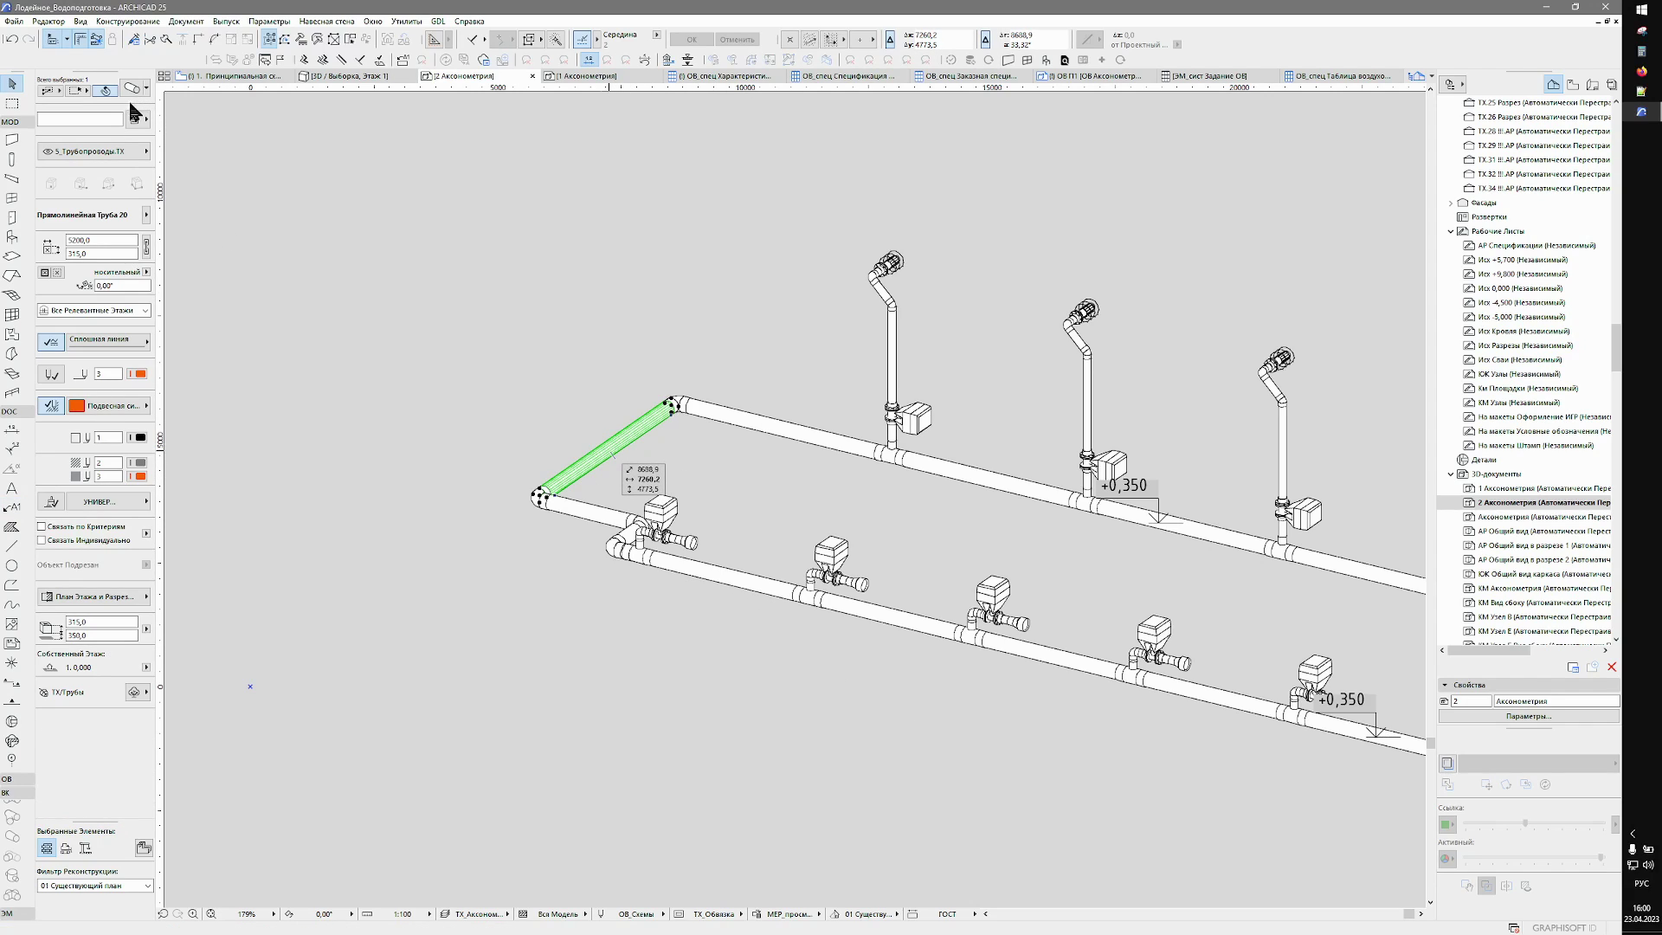
left_click(134, 119)
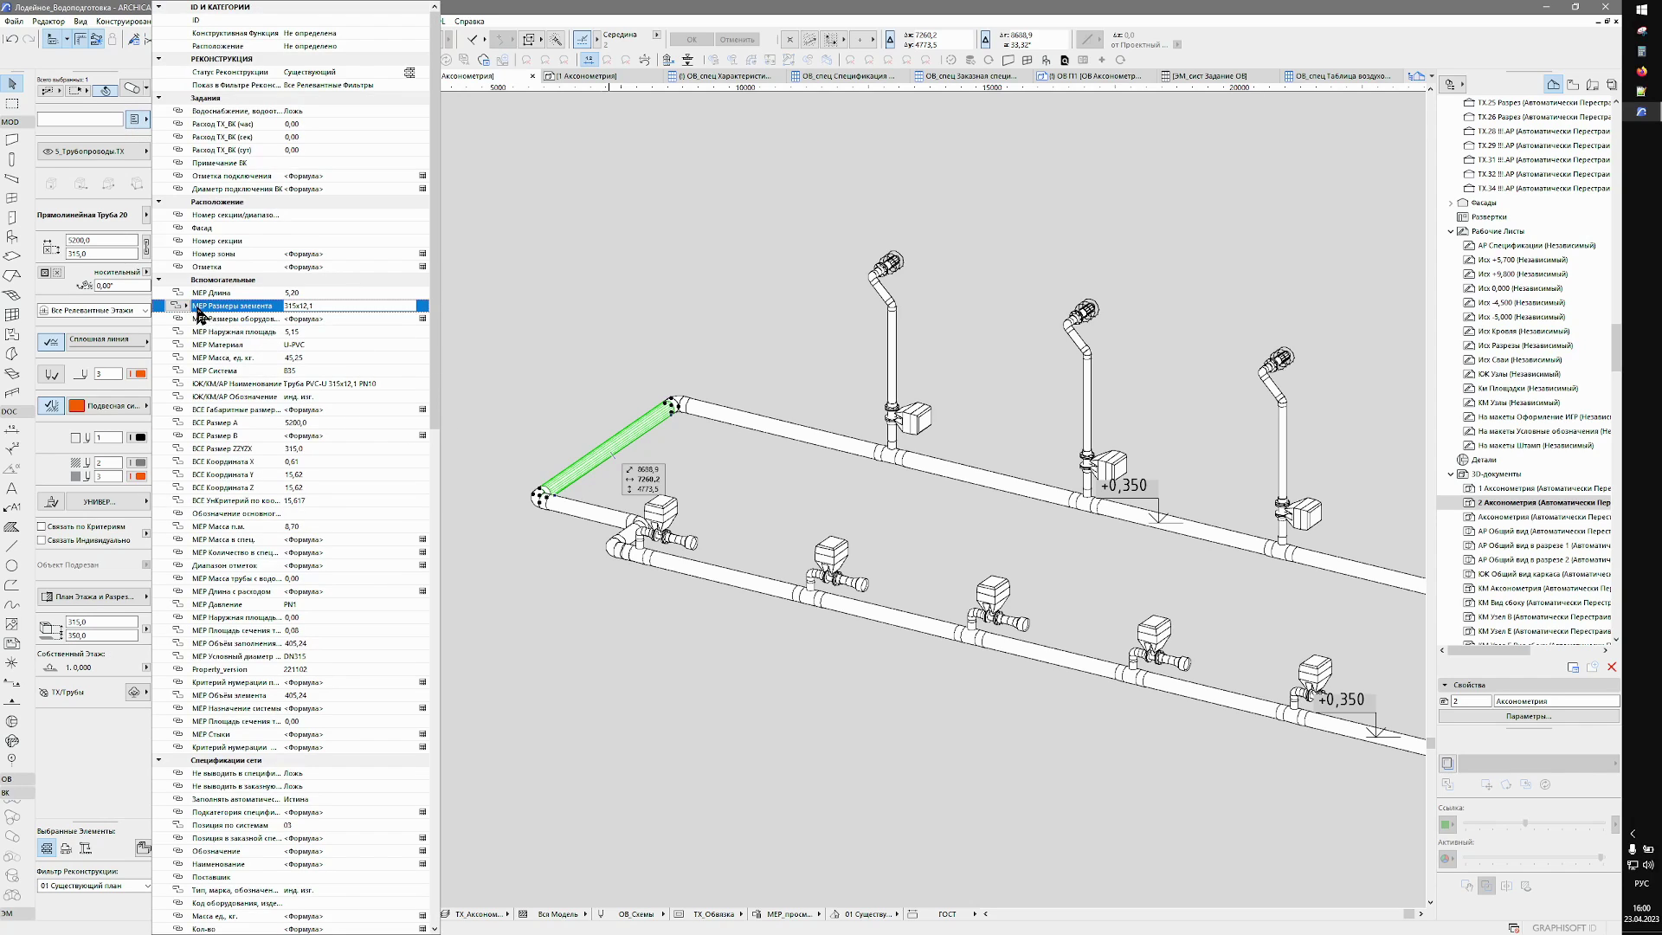
Set the default label settings to display the pipe's size parameter.
left_click(499, 362)
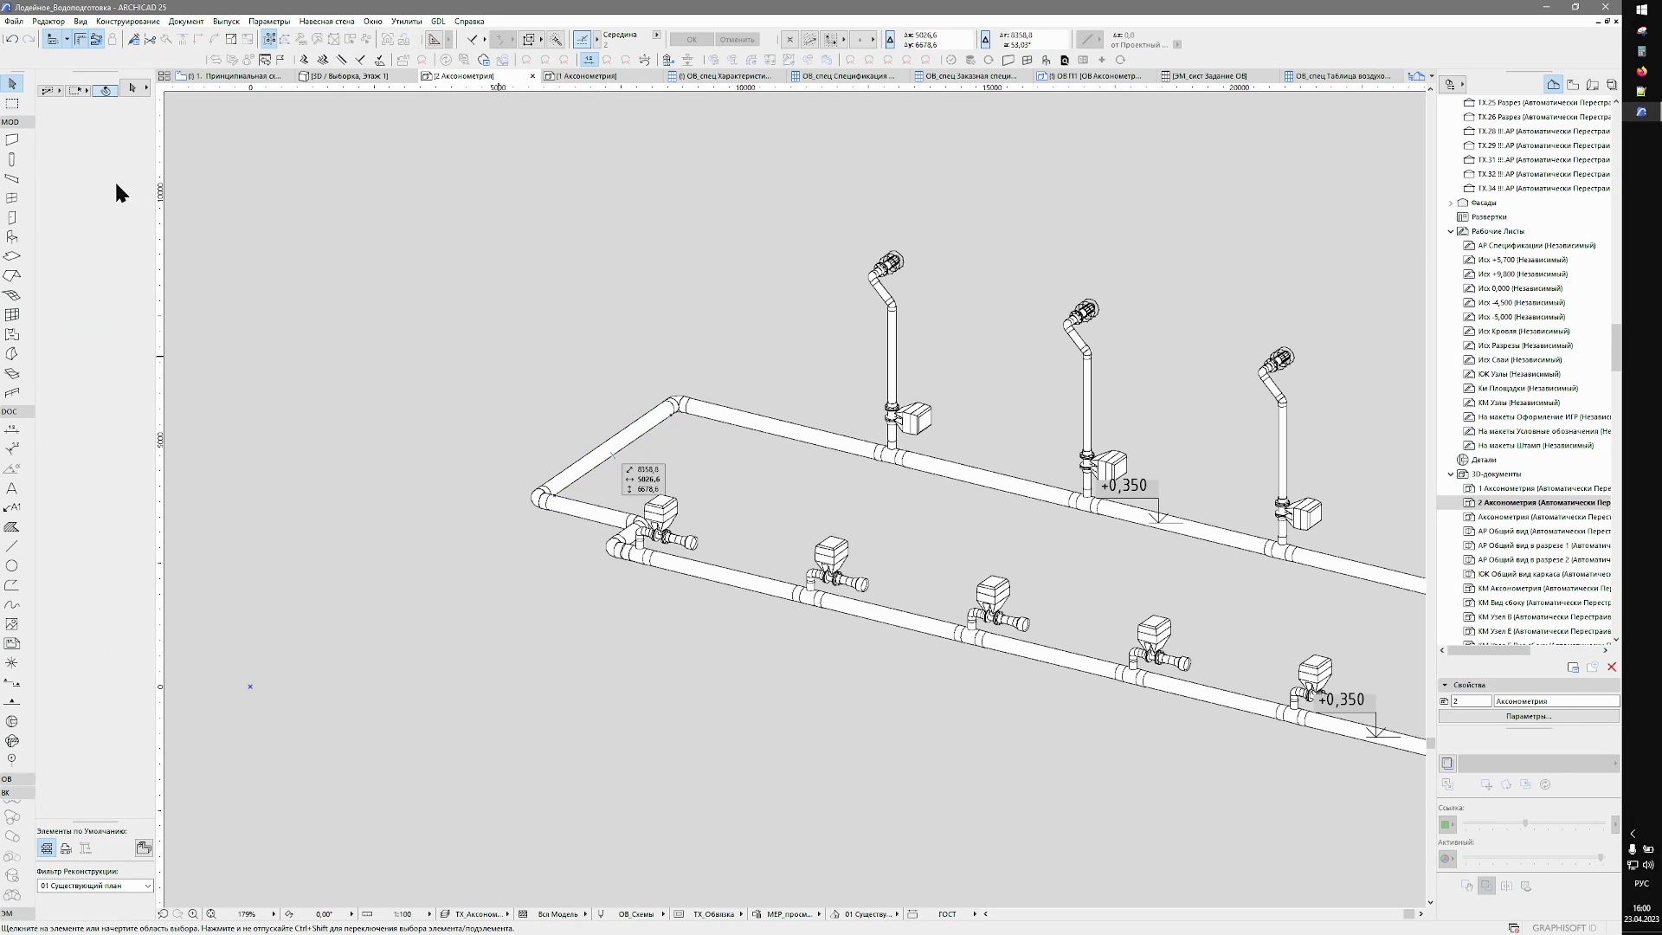
left_click(12, 507)
left_click(132, 87)
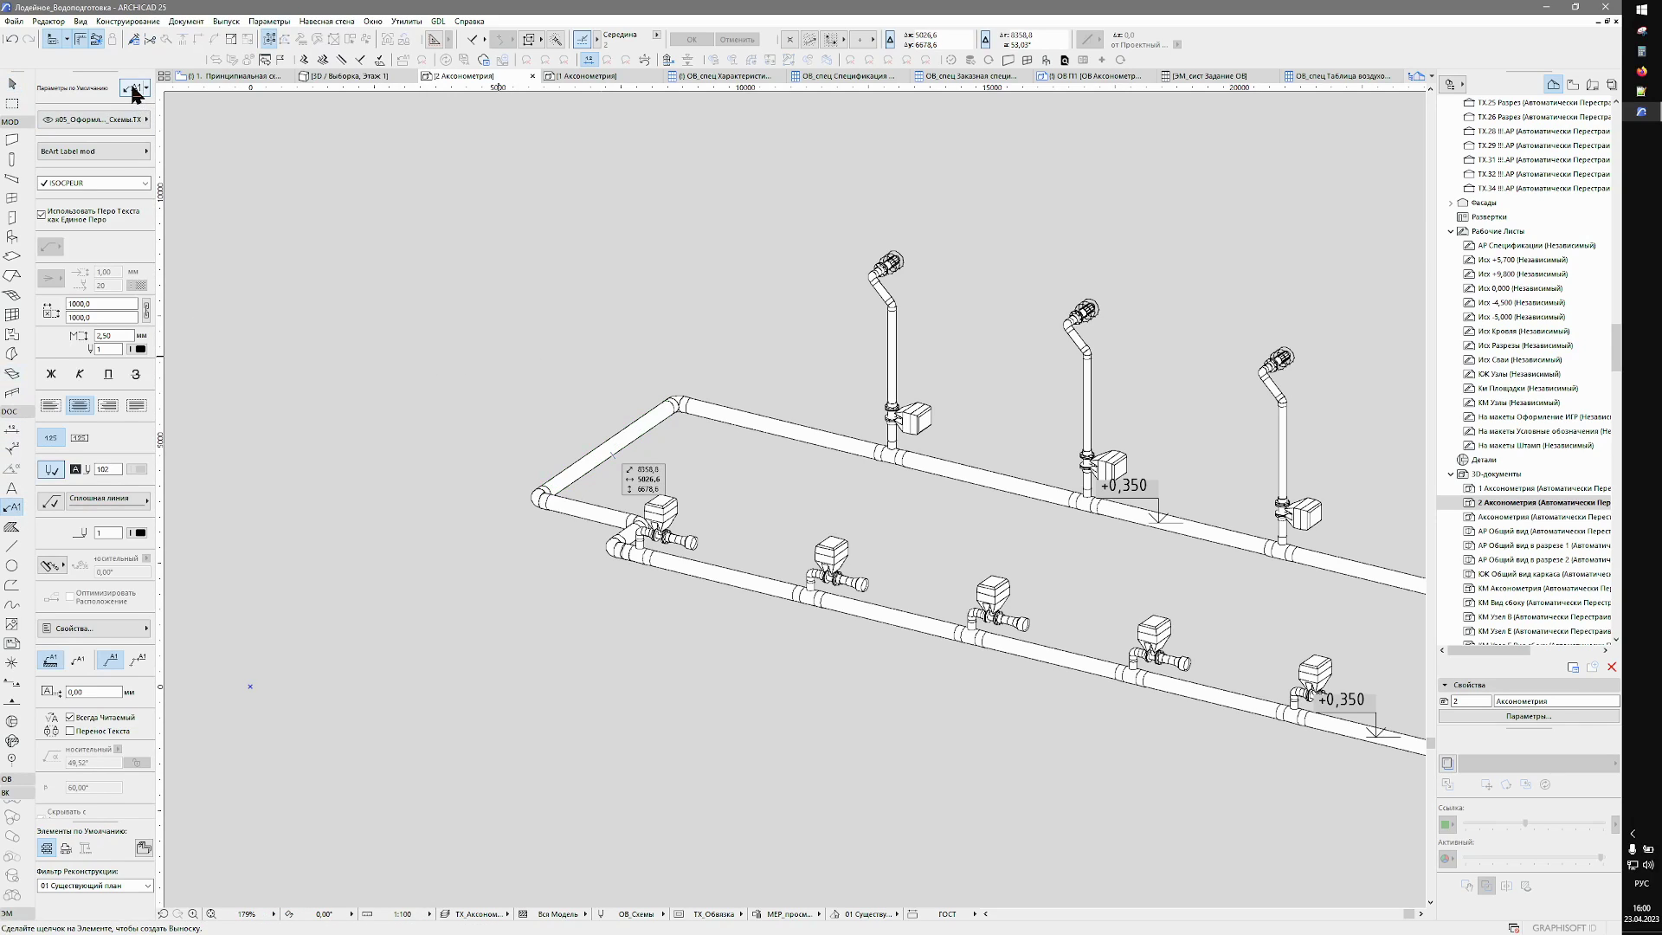
left_click(683, 472)
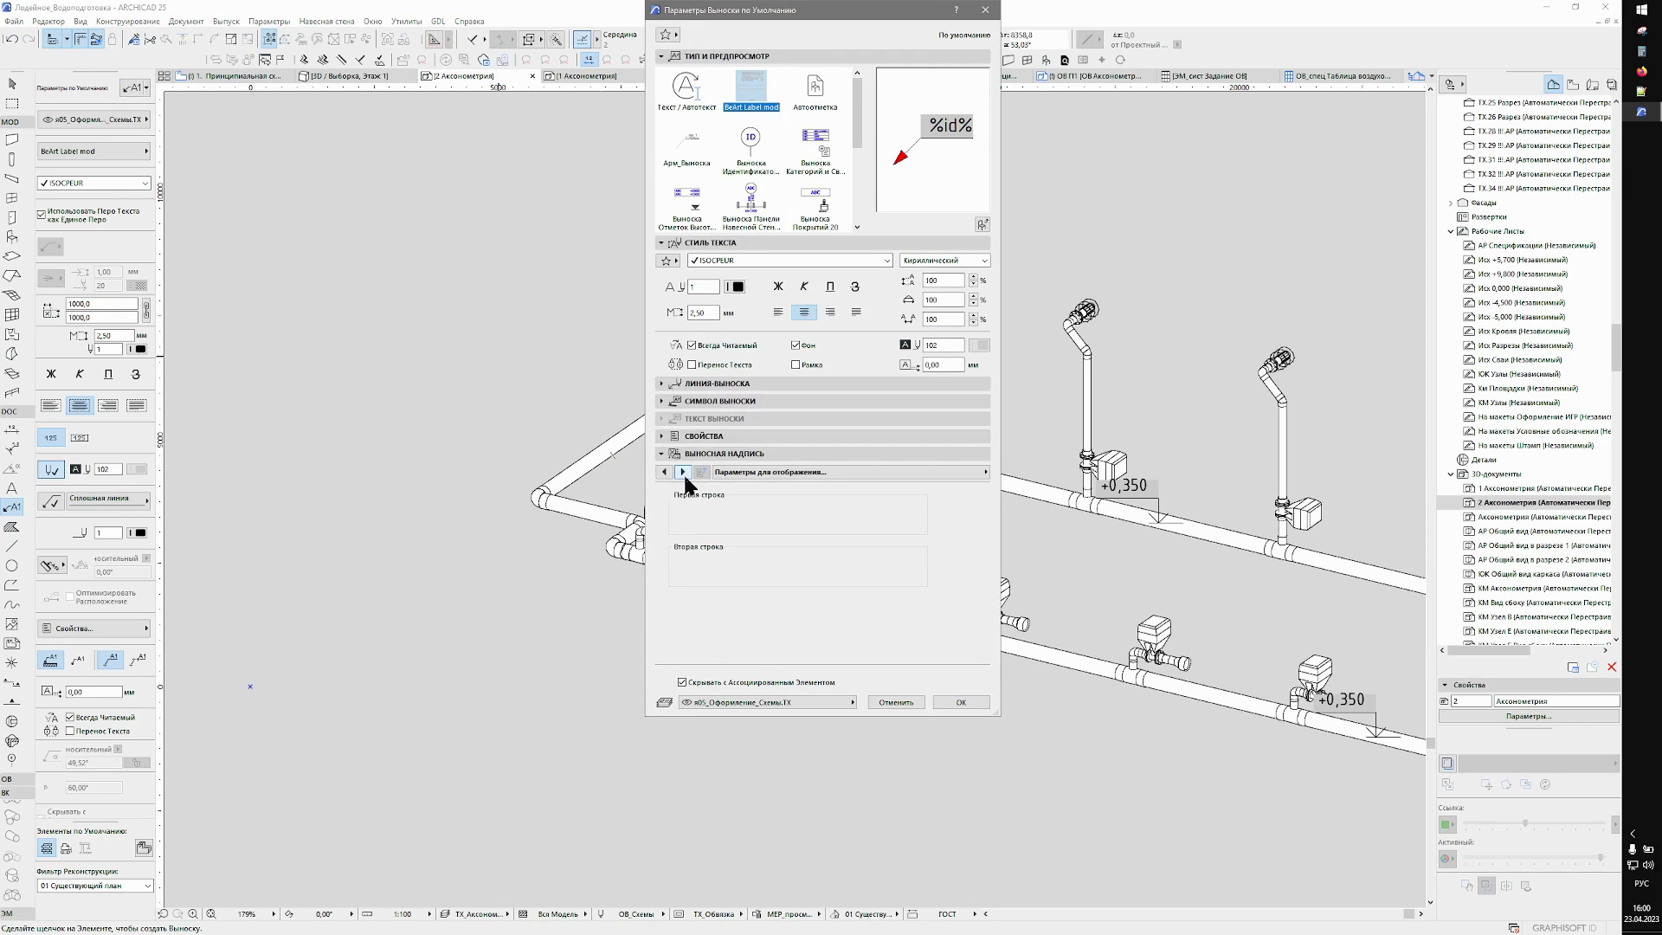
left_click(961, 702)
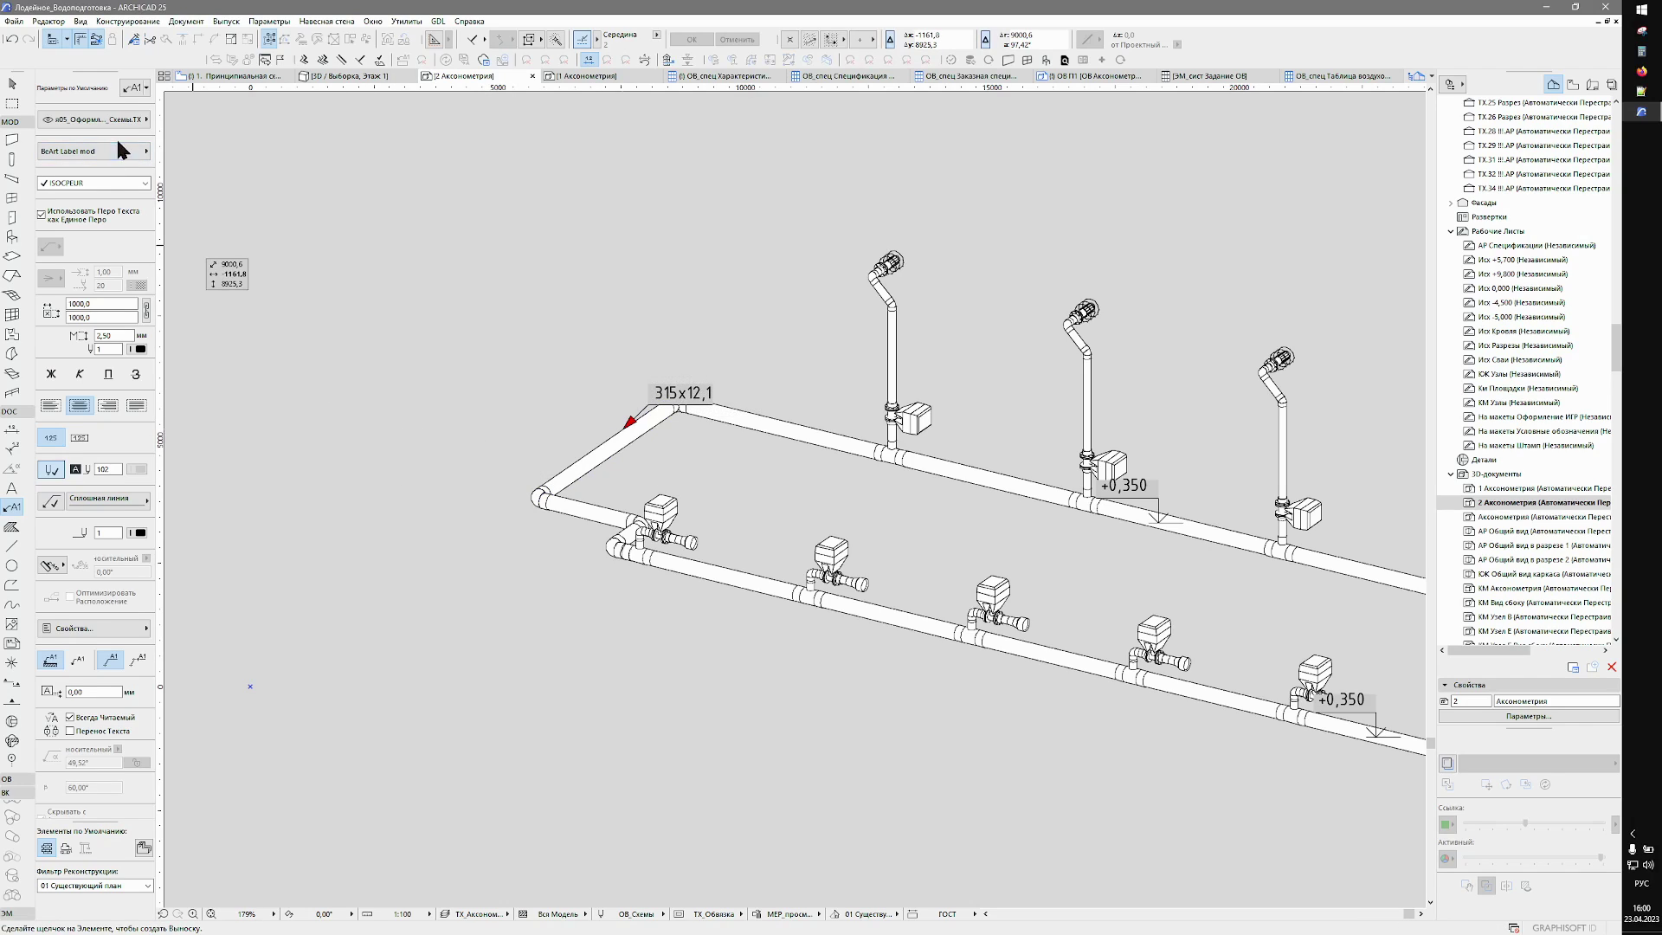
Move the 315x12,1 size label further to the left of the pipe.
left_click(12, 83)
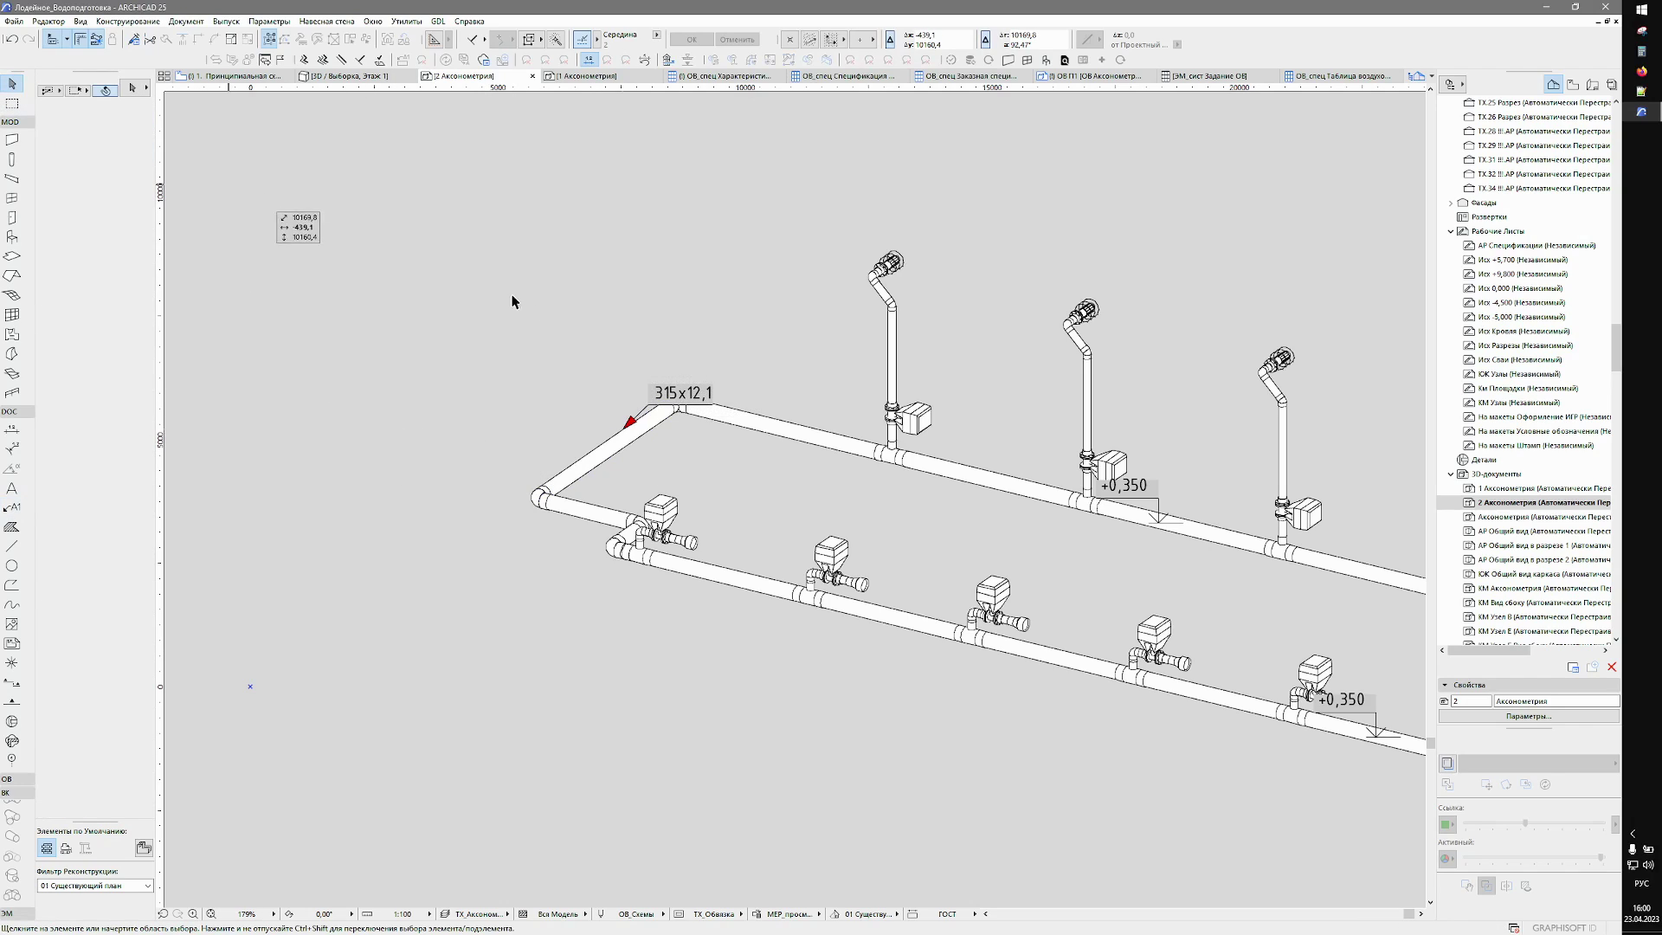
left_click(639, 408)
left_click_drag(640, 405, 582, 405)
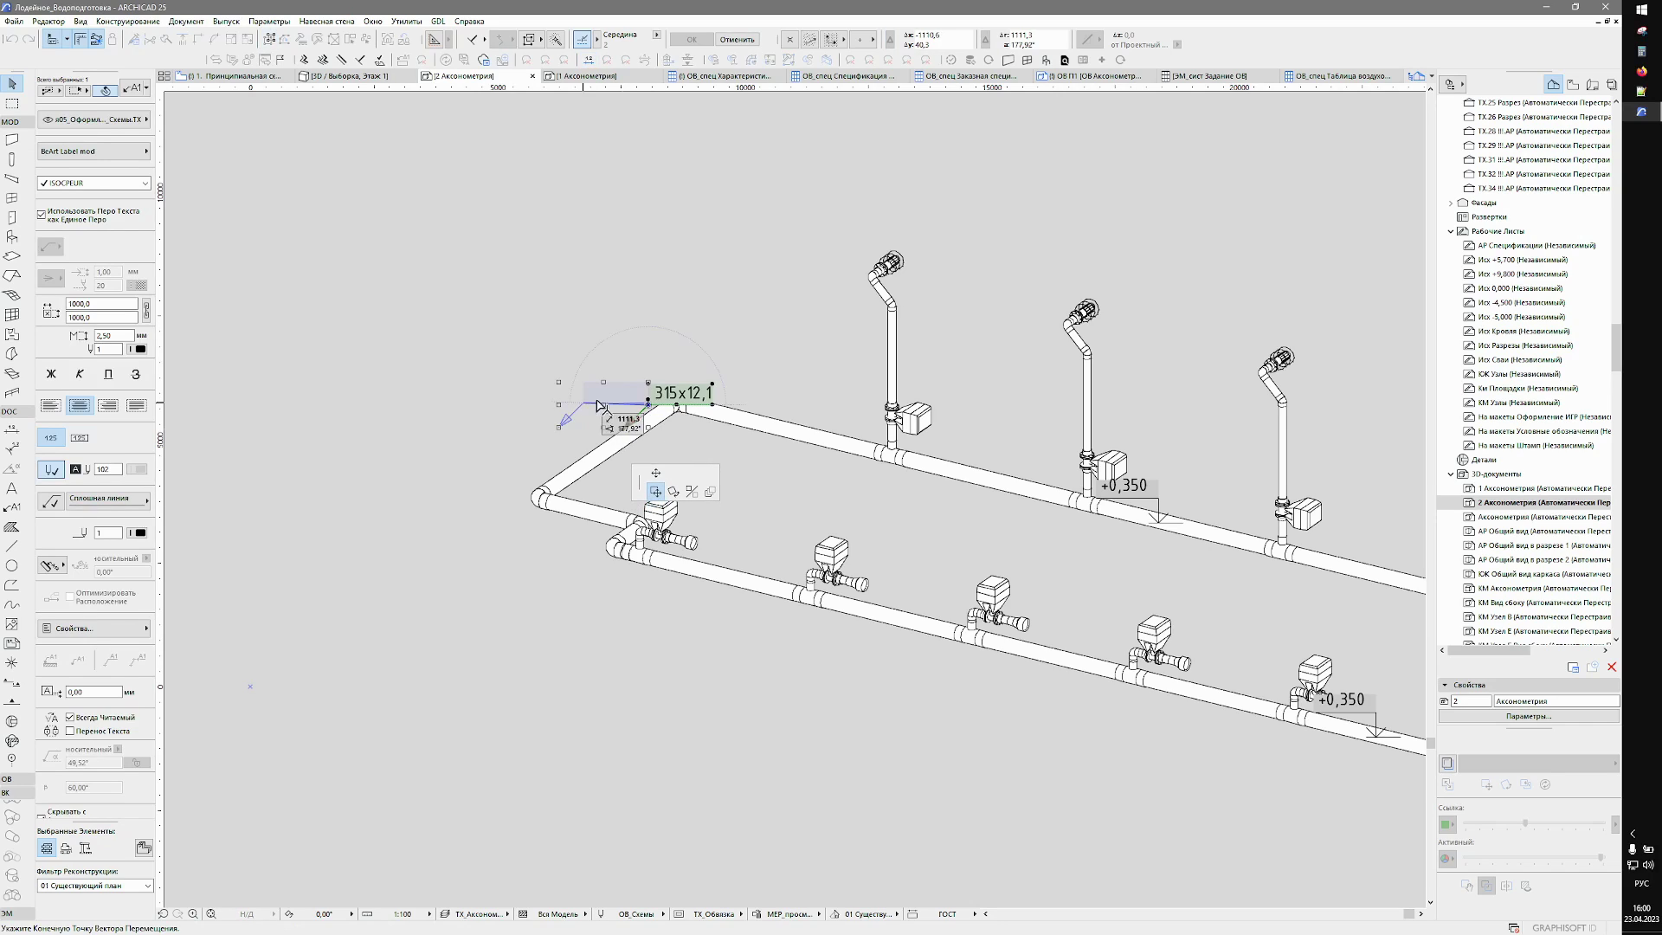
left_click(648, 402)
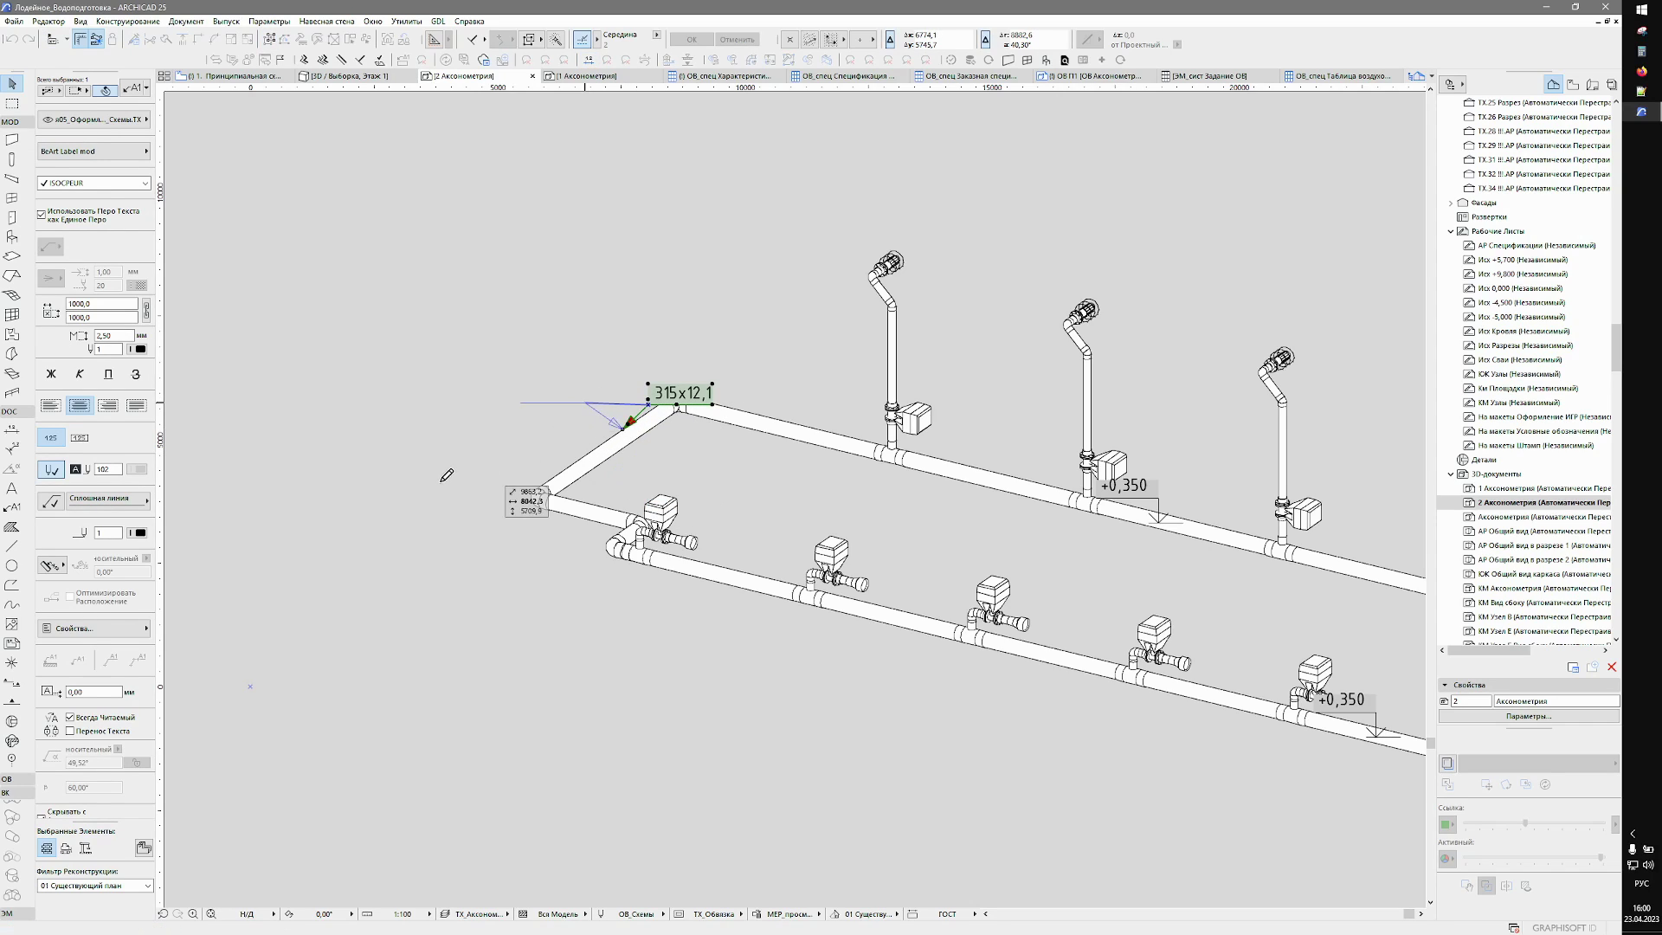
left_click(463, 497)
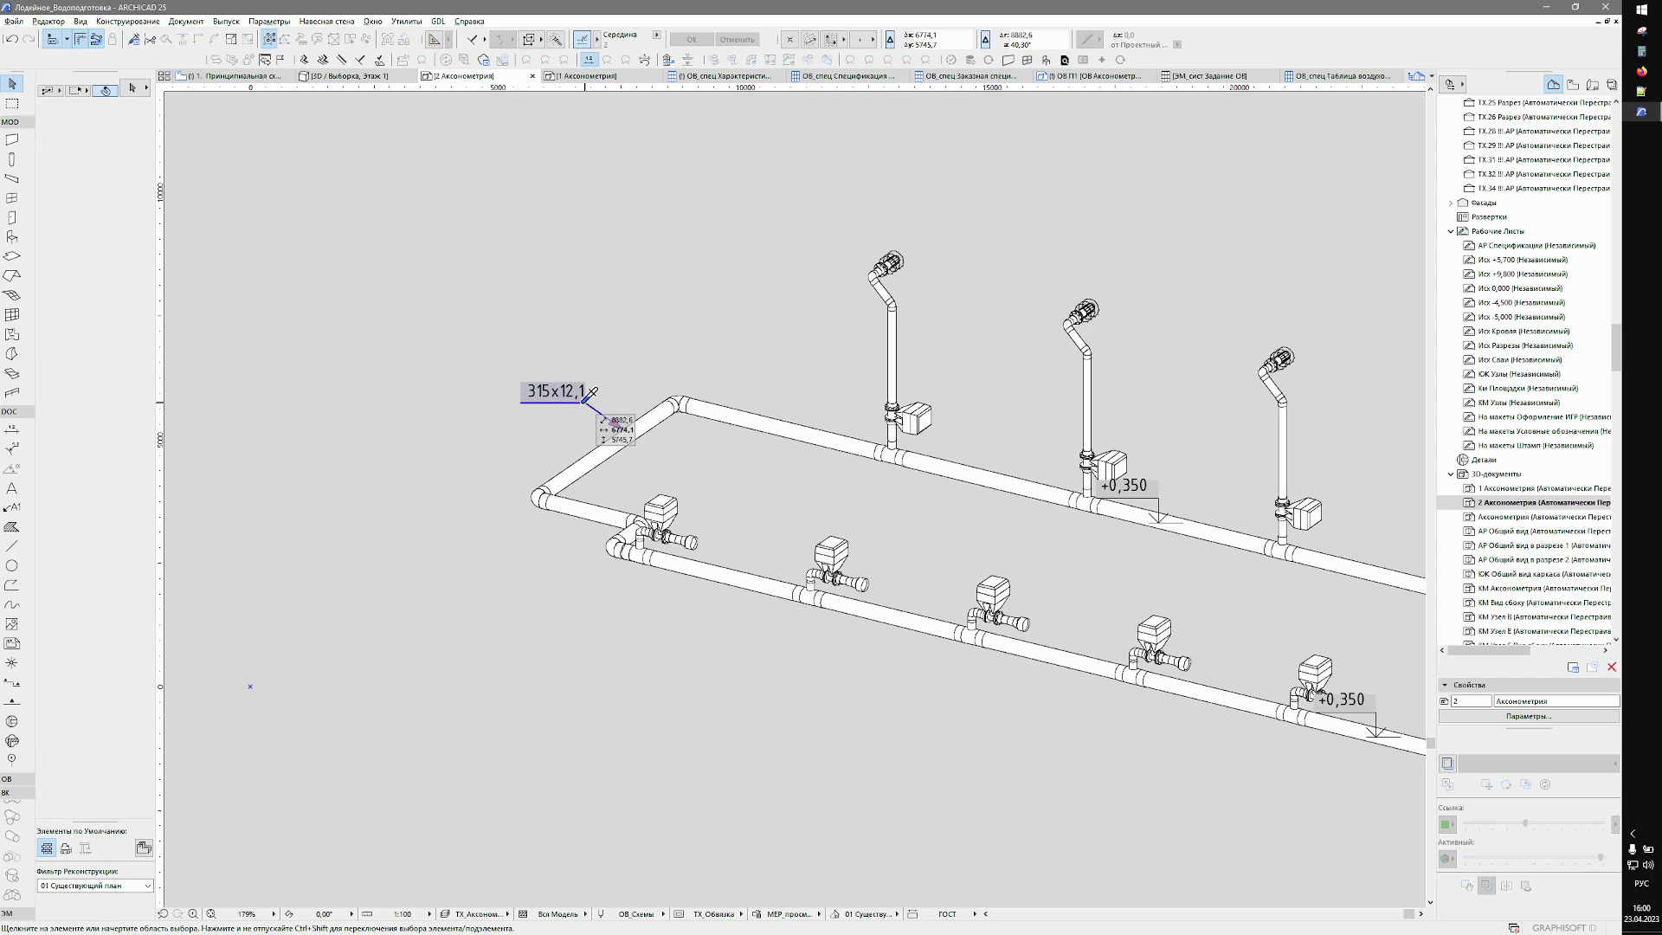
Select the lower-branch pipes, two risers and the inclined pipe above the first riser.
key("l")
left_click(738, 581)
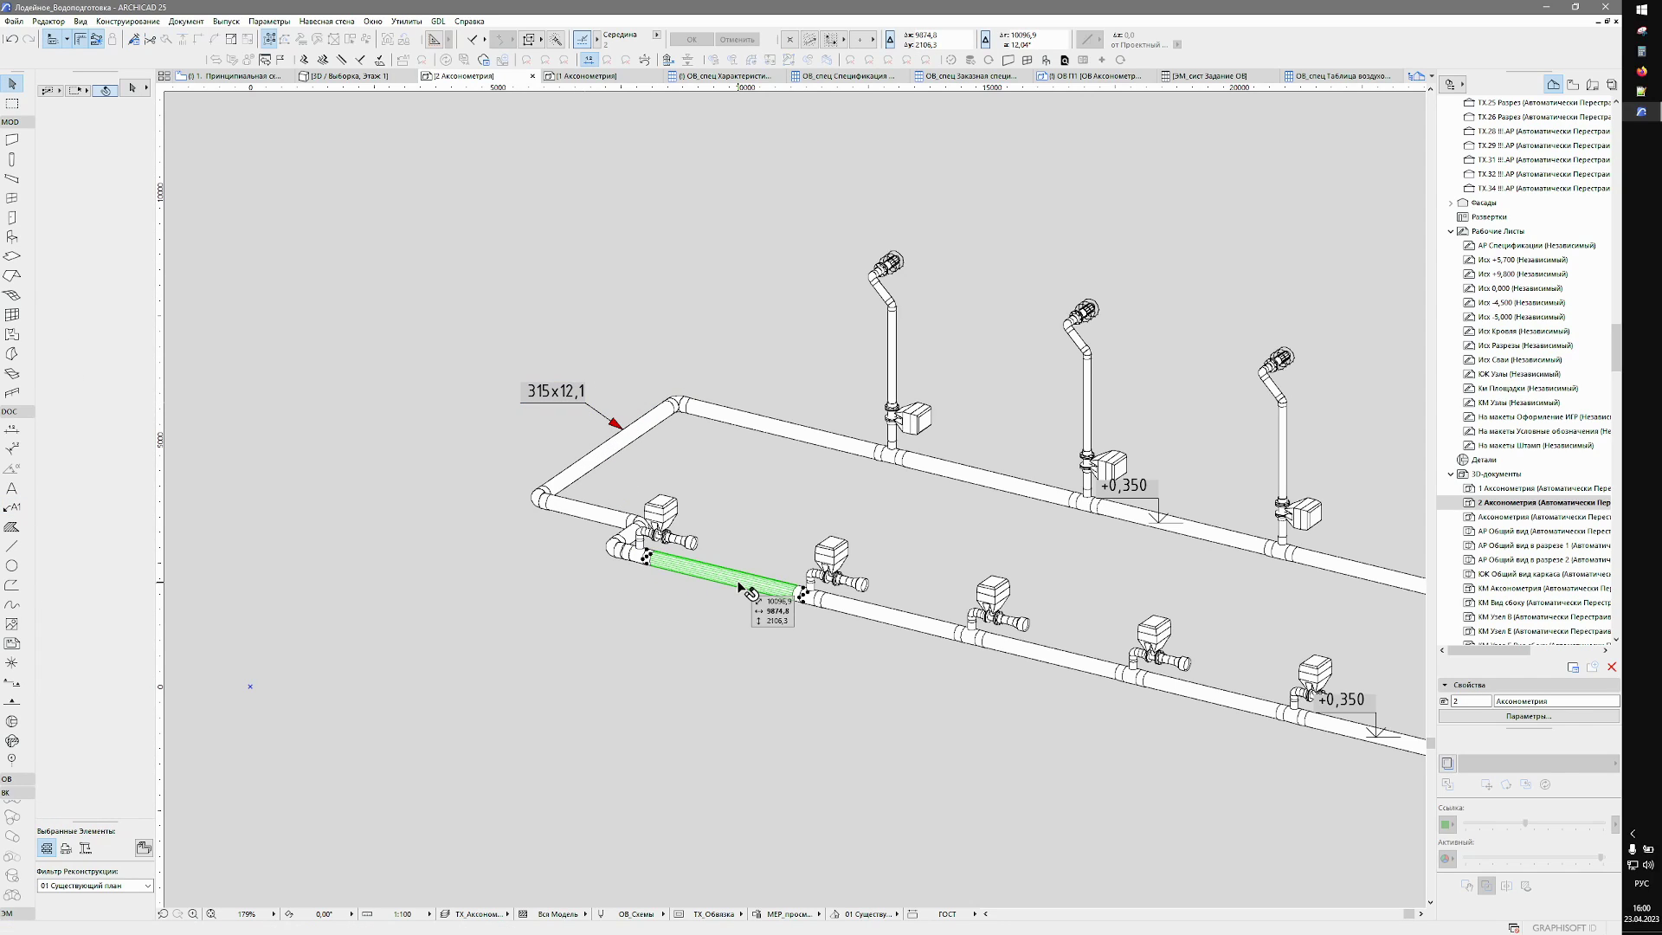
scroll(756, 634, "down", 4)
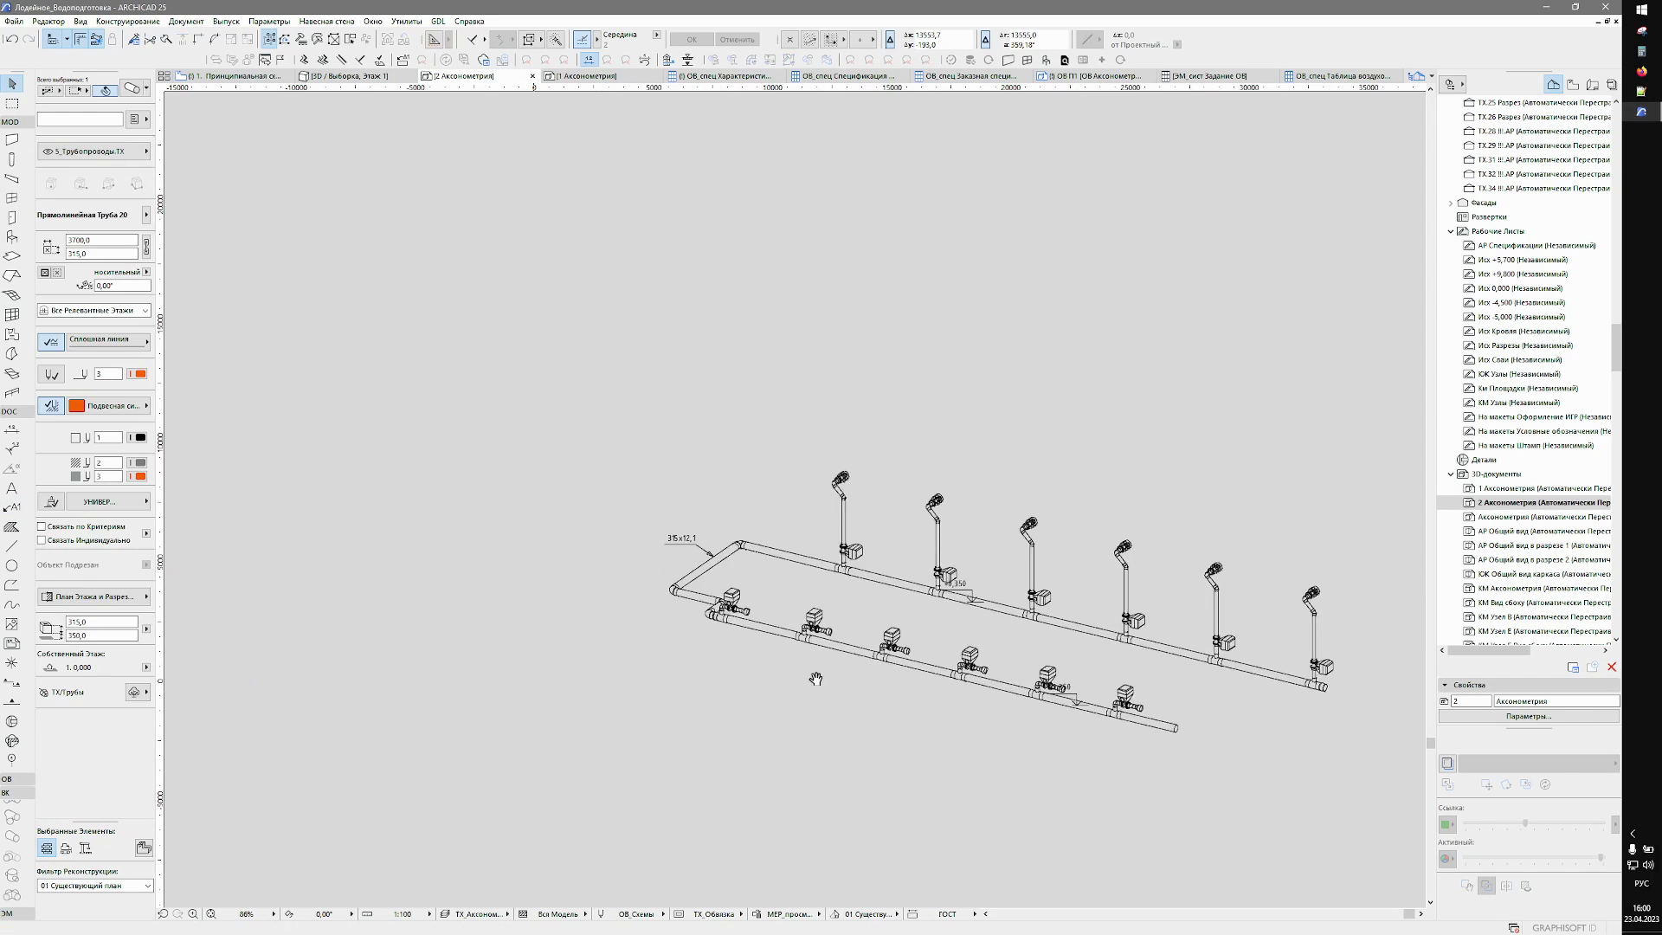
left_click(896, 563, "shift")
left_click(927, 522, "shift")
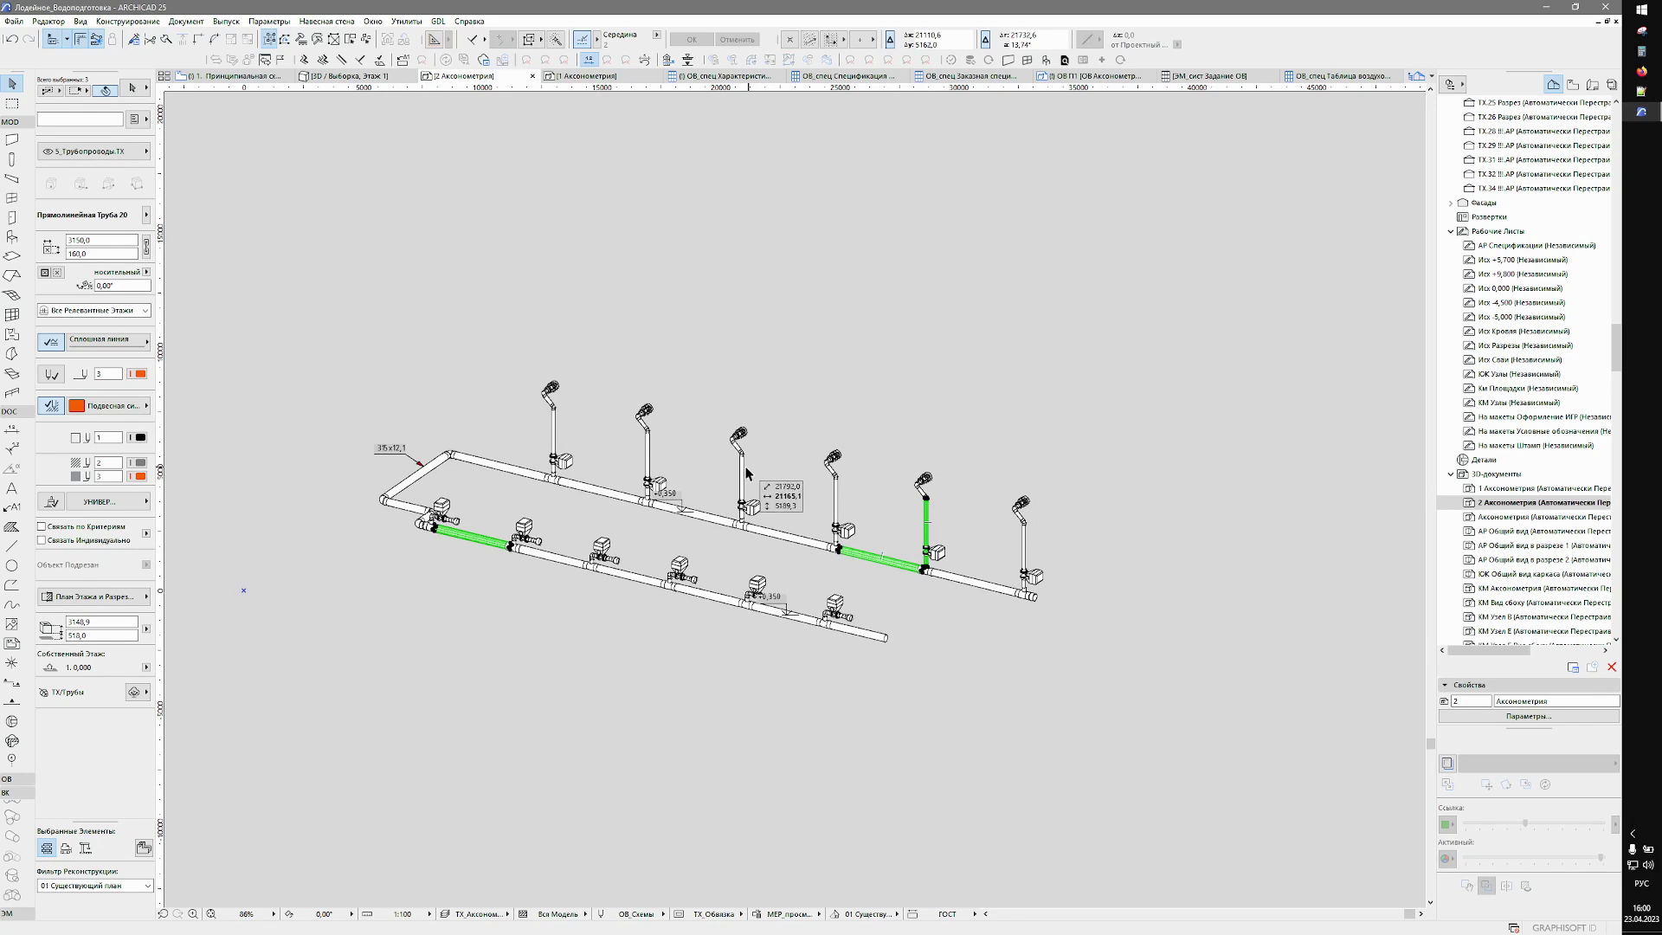
left_click(742, 481, "shift")
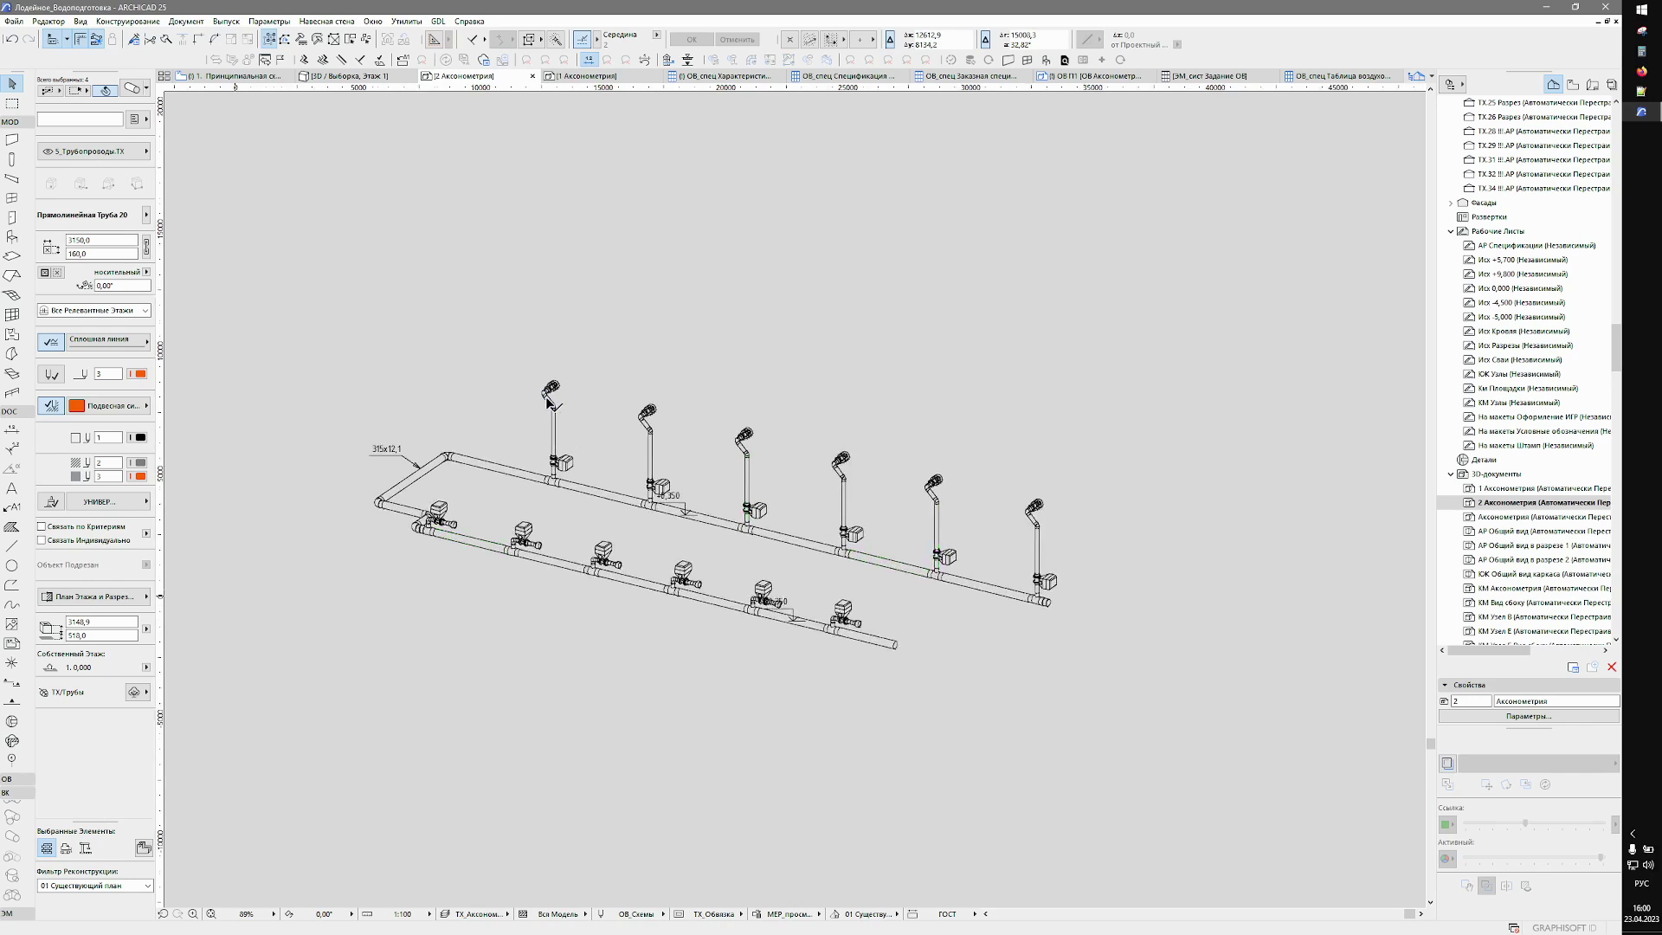
scroll(547, 401, "up", 5)
left_click(551, 402, "shift")
scroll(380, 418, "down", 3)
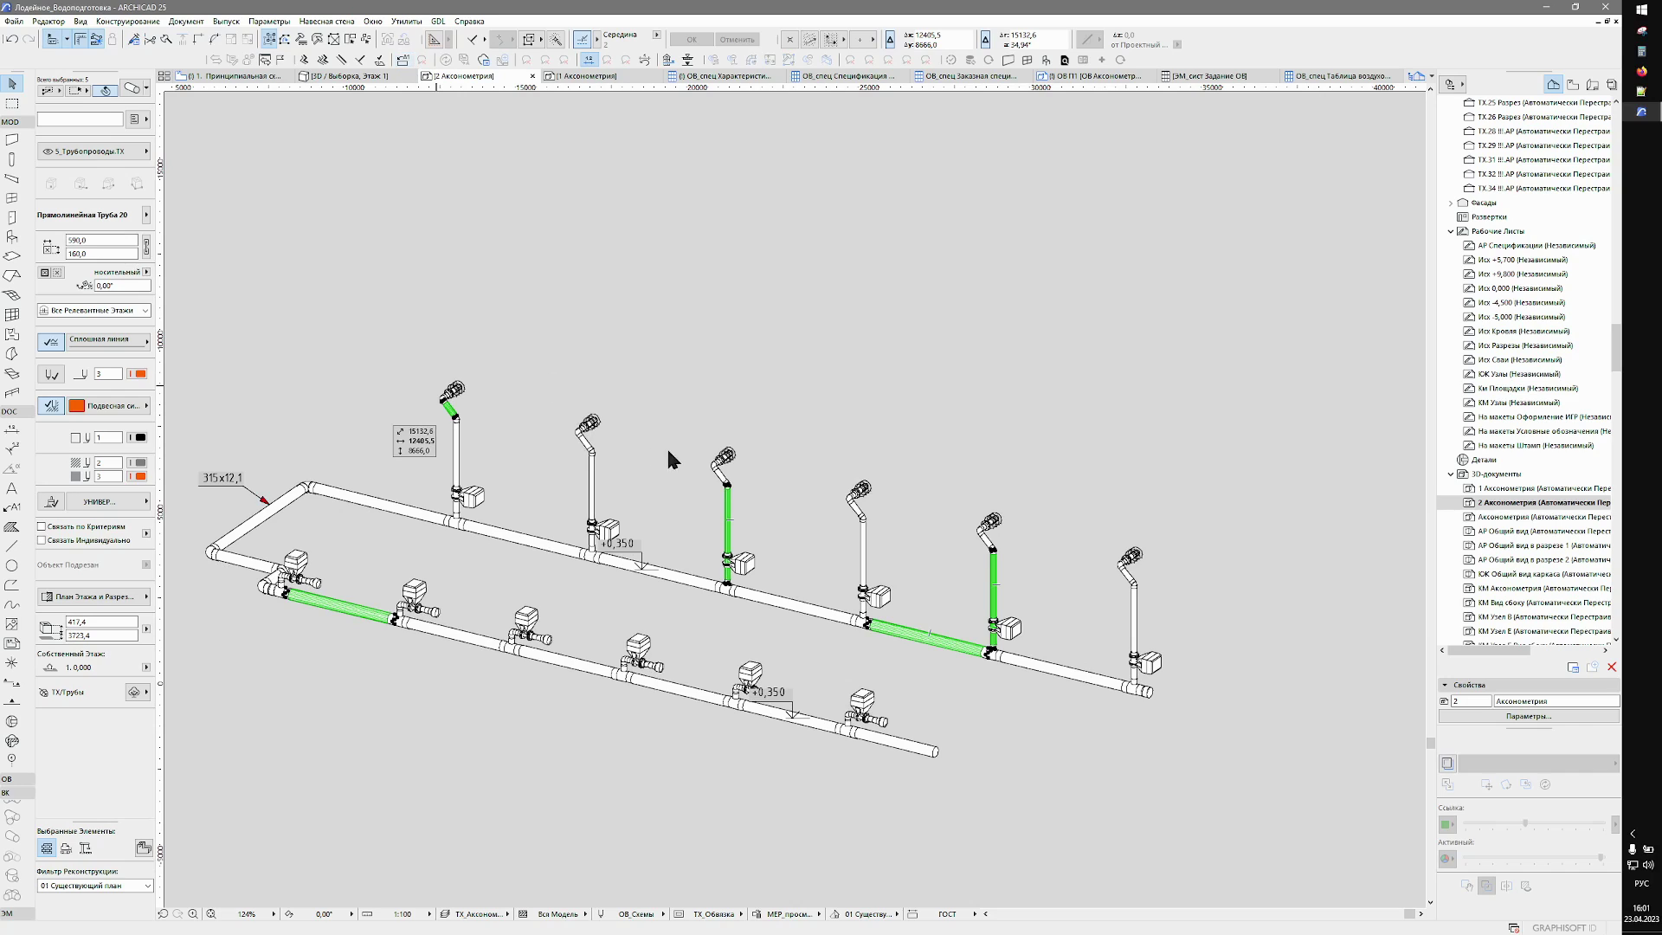
Auto-label the selected pipes with 315x12,1 and 160x6,2 sizes and recenter the view.
key("ctrl+shift+l")
key("Escape")
middle_click_drag(791, 623, 762, 473)
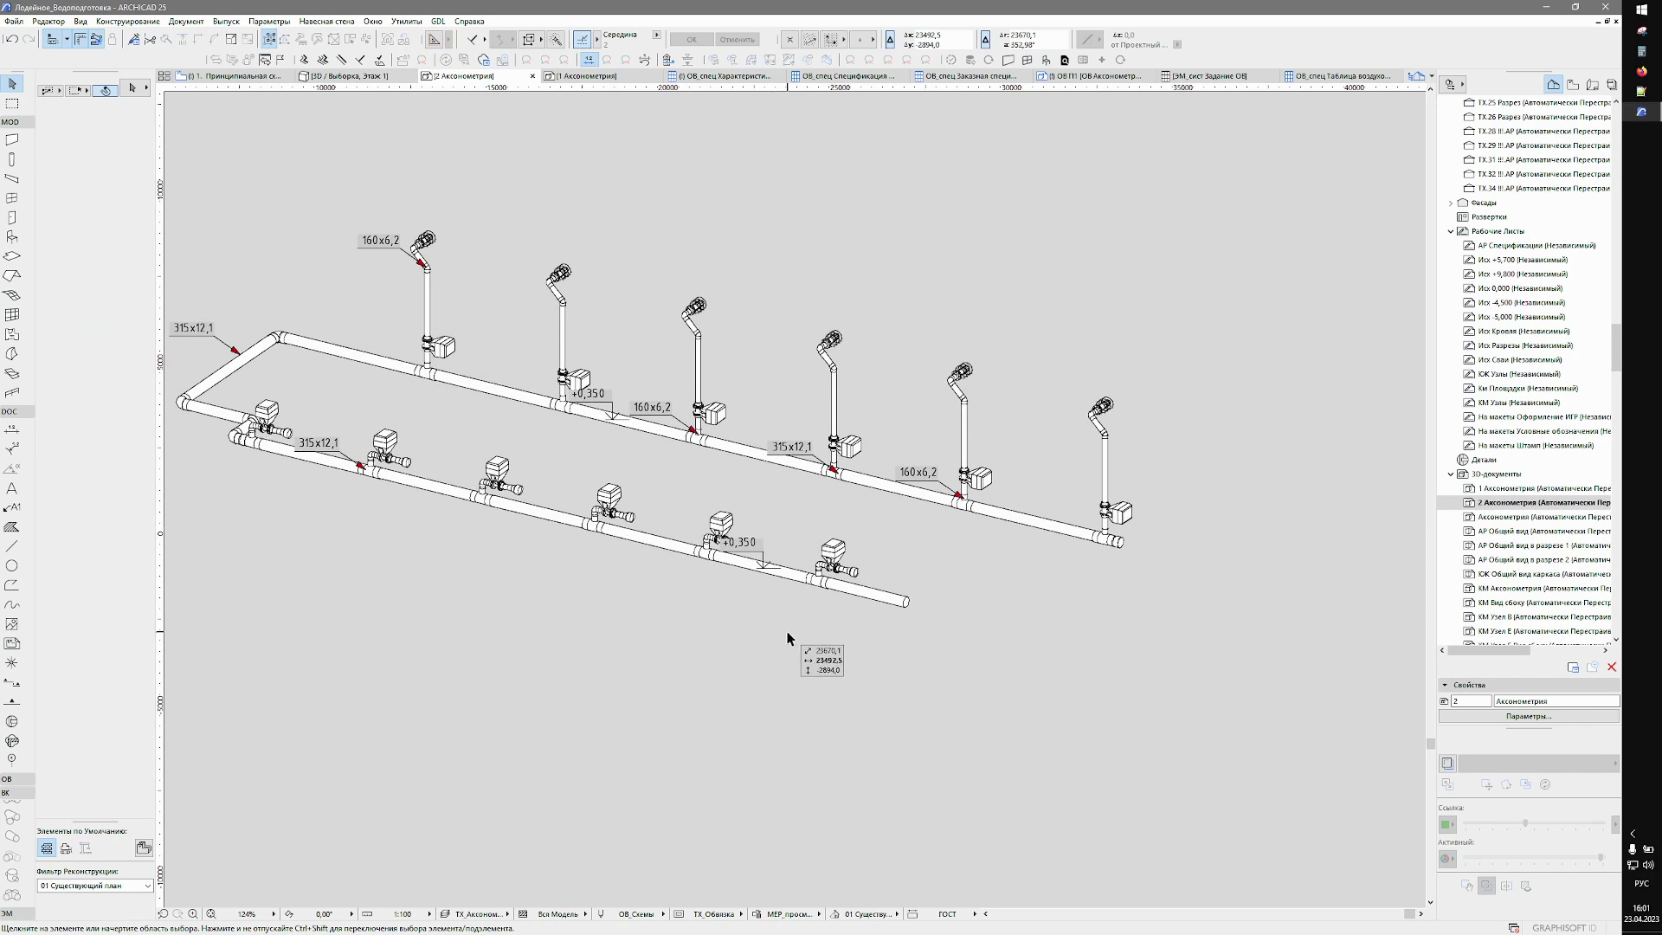
middle_click_drag(551, 620, 762, 625)
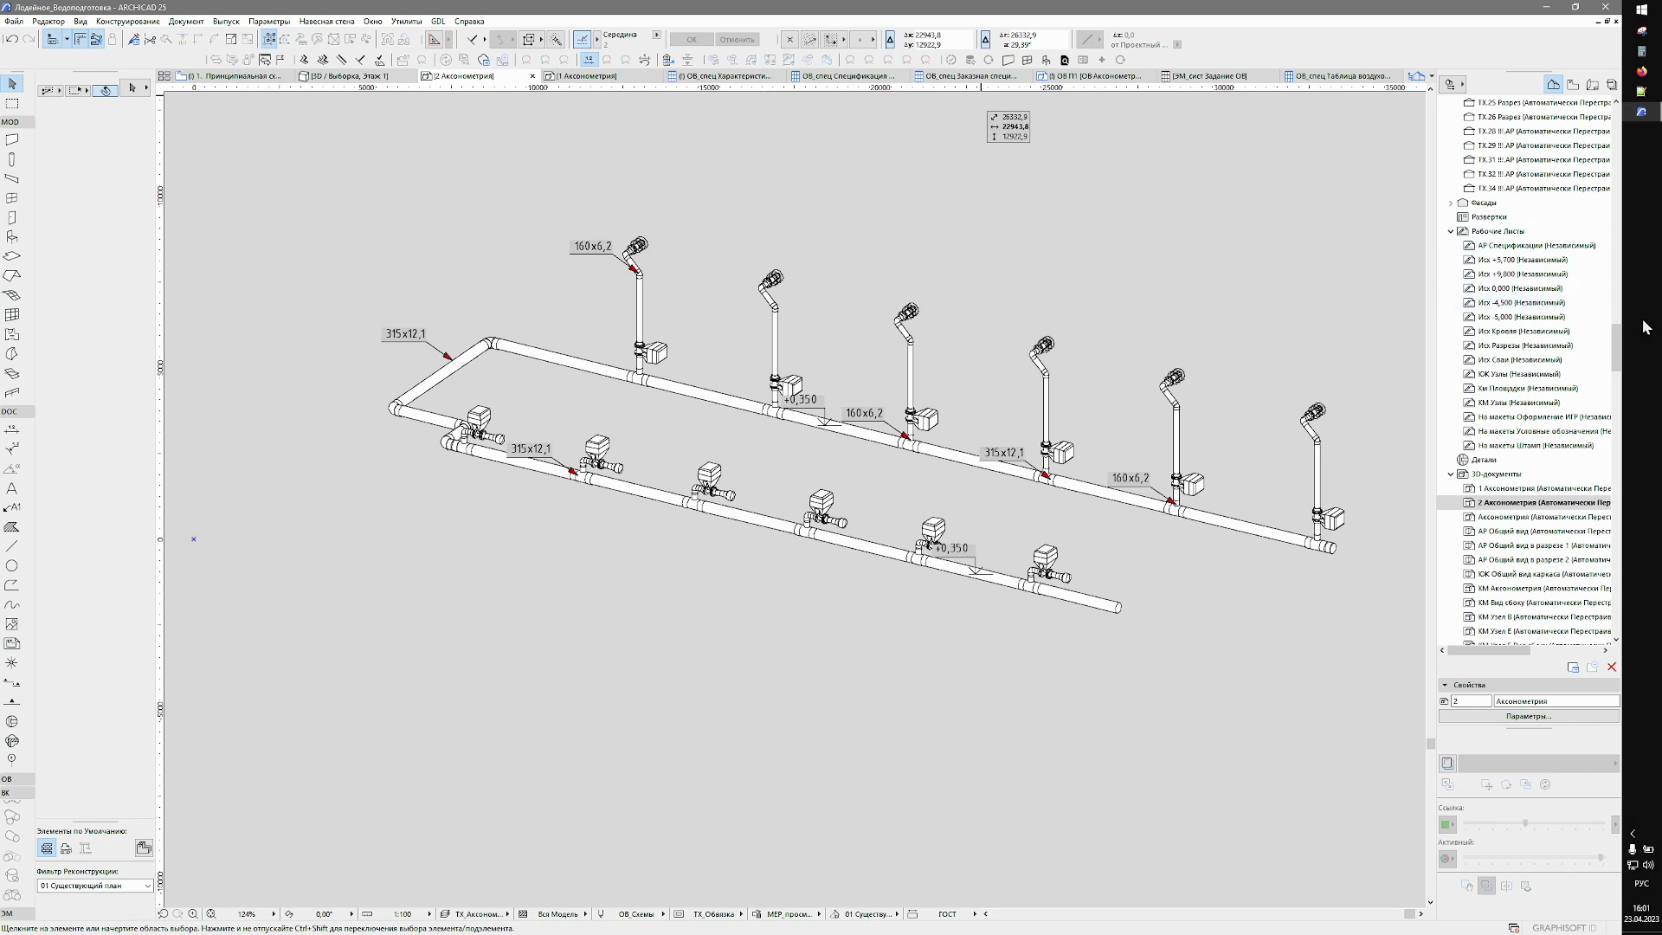
mouse_move(1618, 346)
left_mouse_down()
mouse_move(1621, 461)
mouse_move(1621, 311)
left_mouse_up()
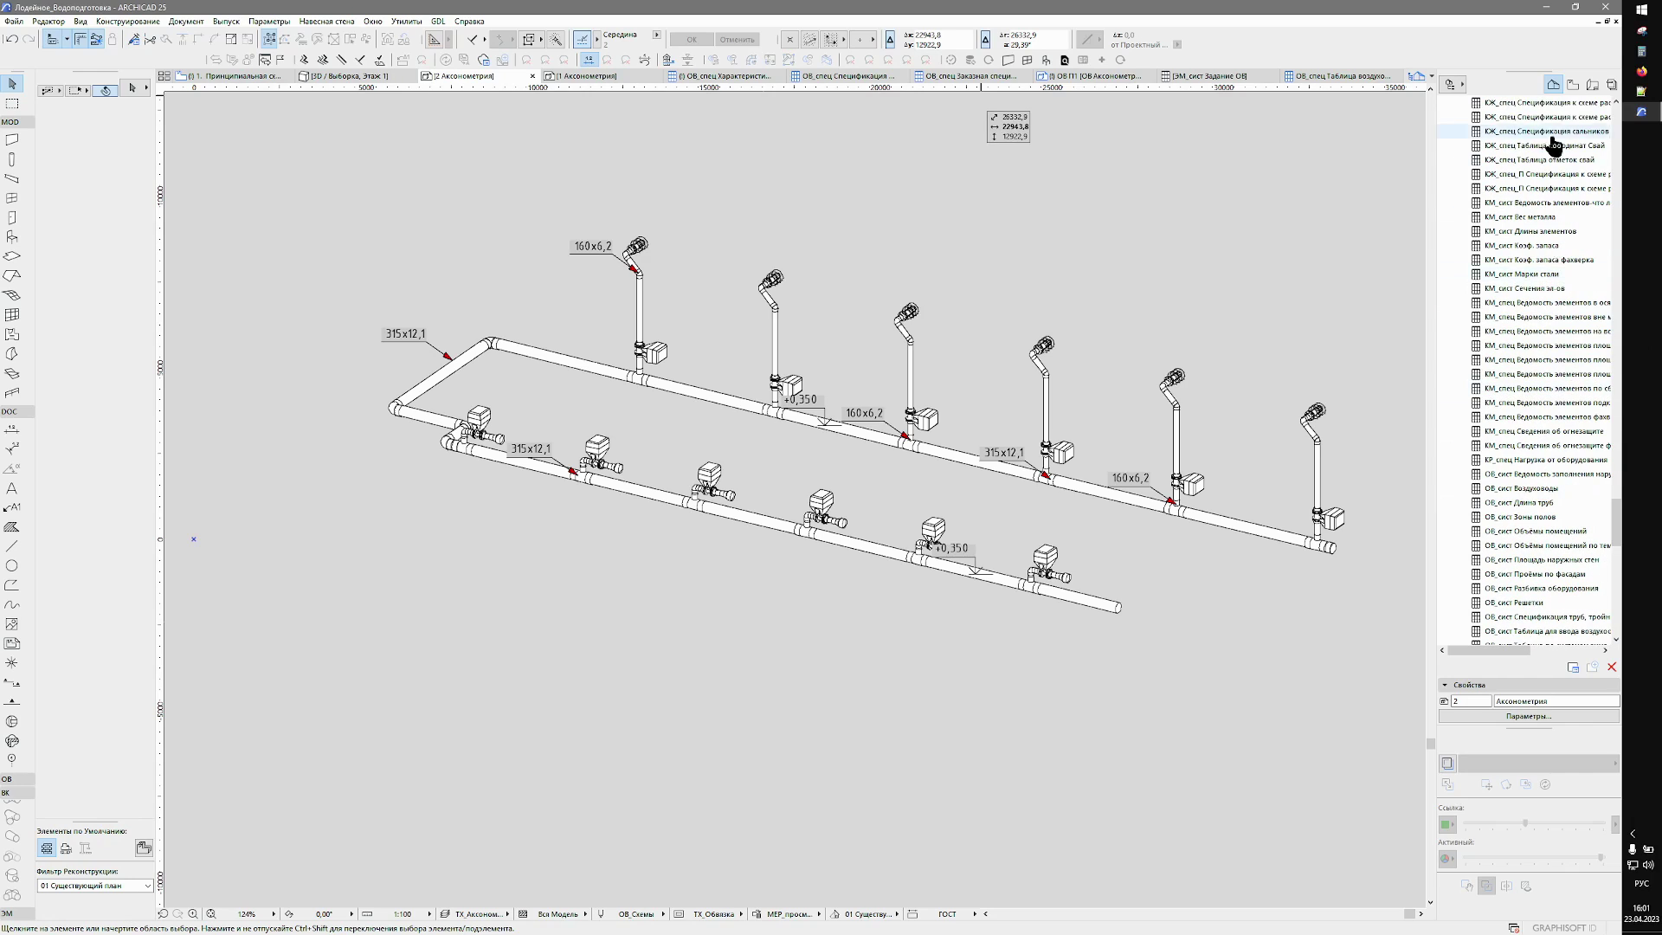
Open the ТХ Схема В34.3 axonometry, then pick the ТХ_спец Спецификация В34.3 specification.
left_click(1571, 85)
scroll(1609, 334, "down", 2)
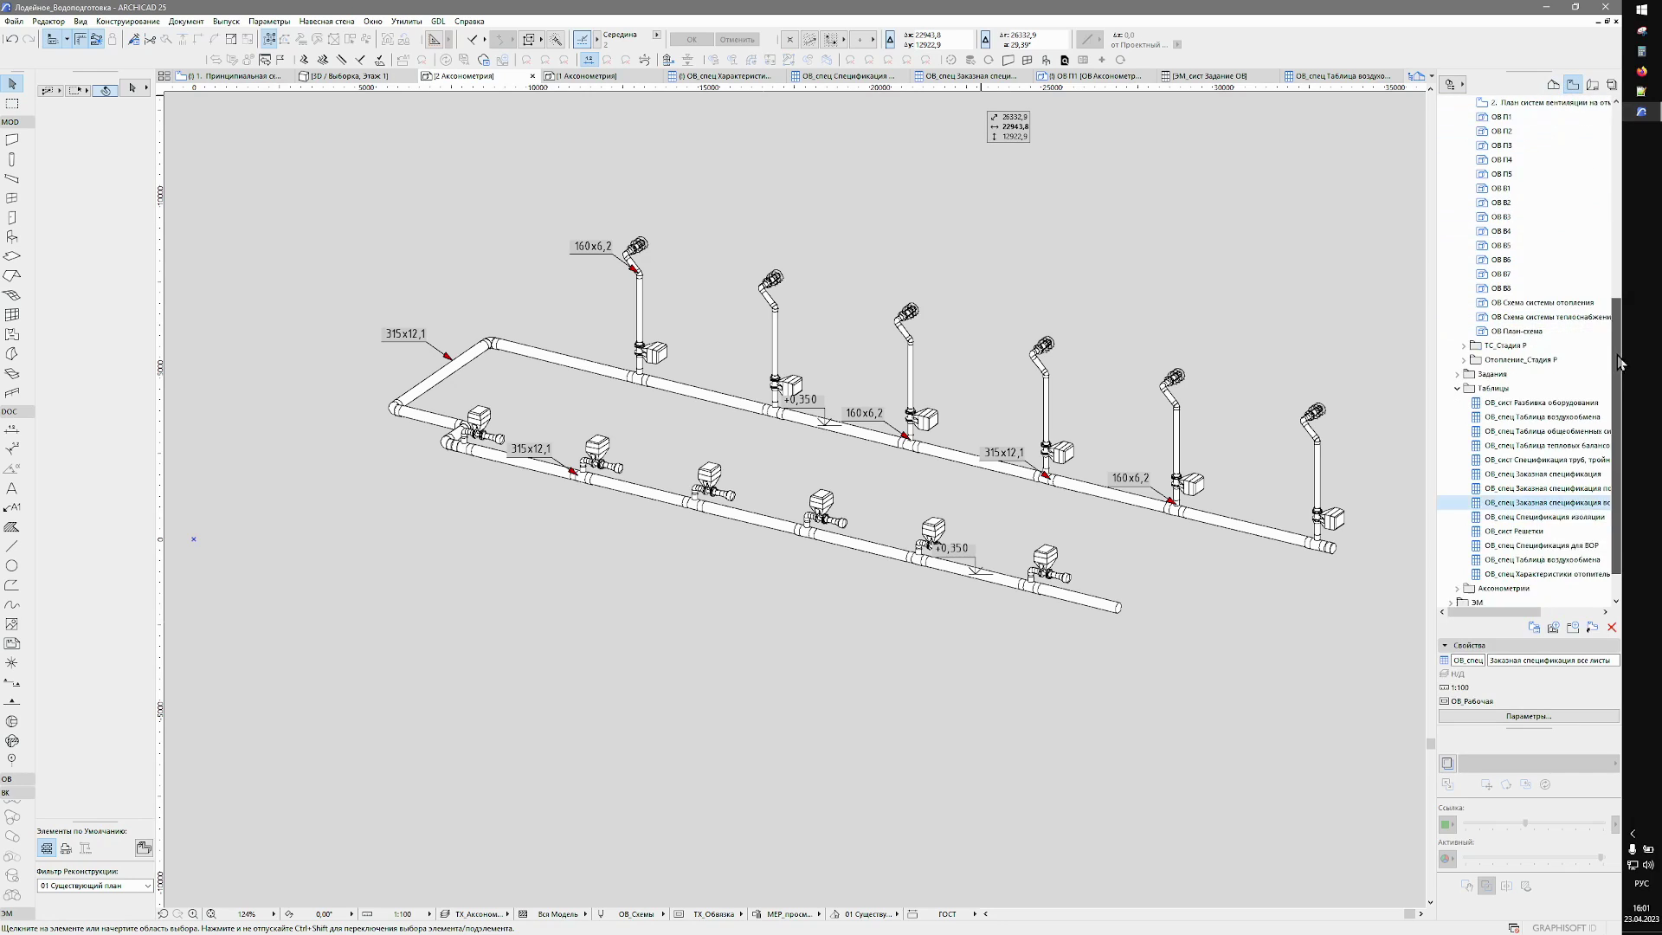
left_click(1451, 574)
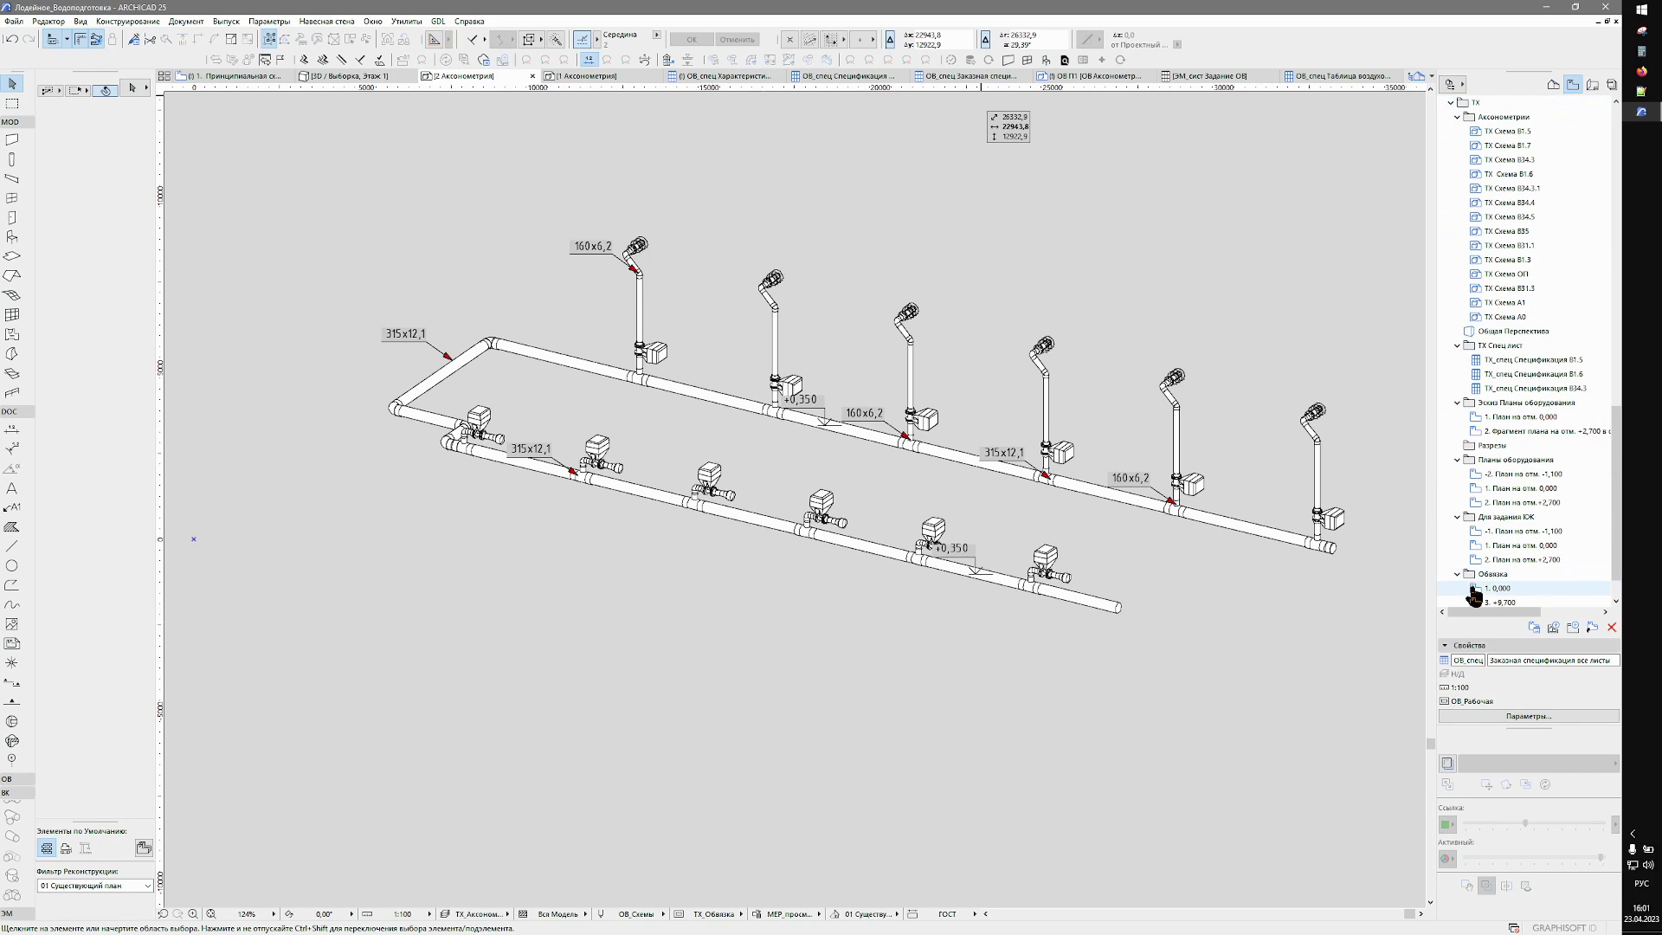
double_click(1511, 159)
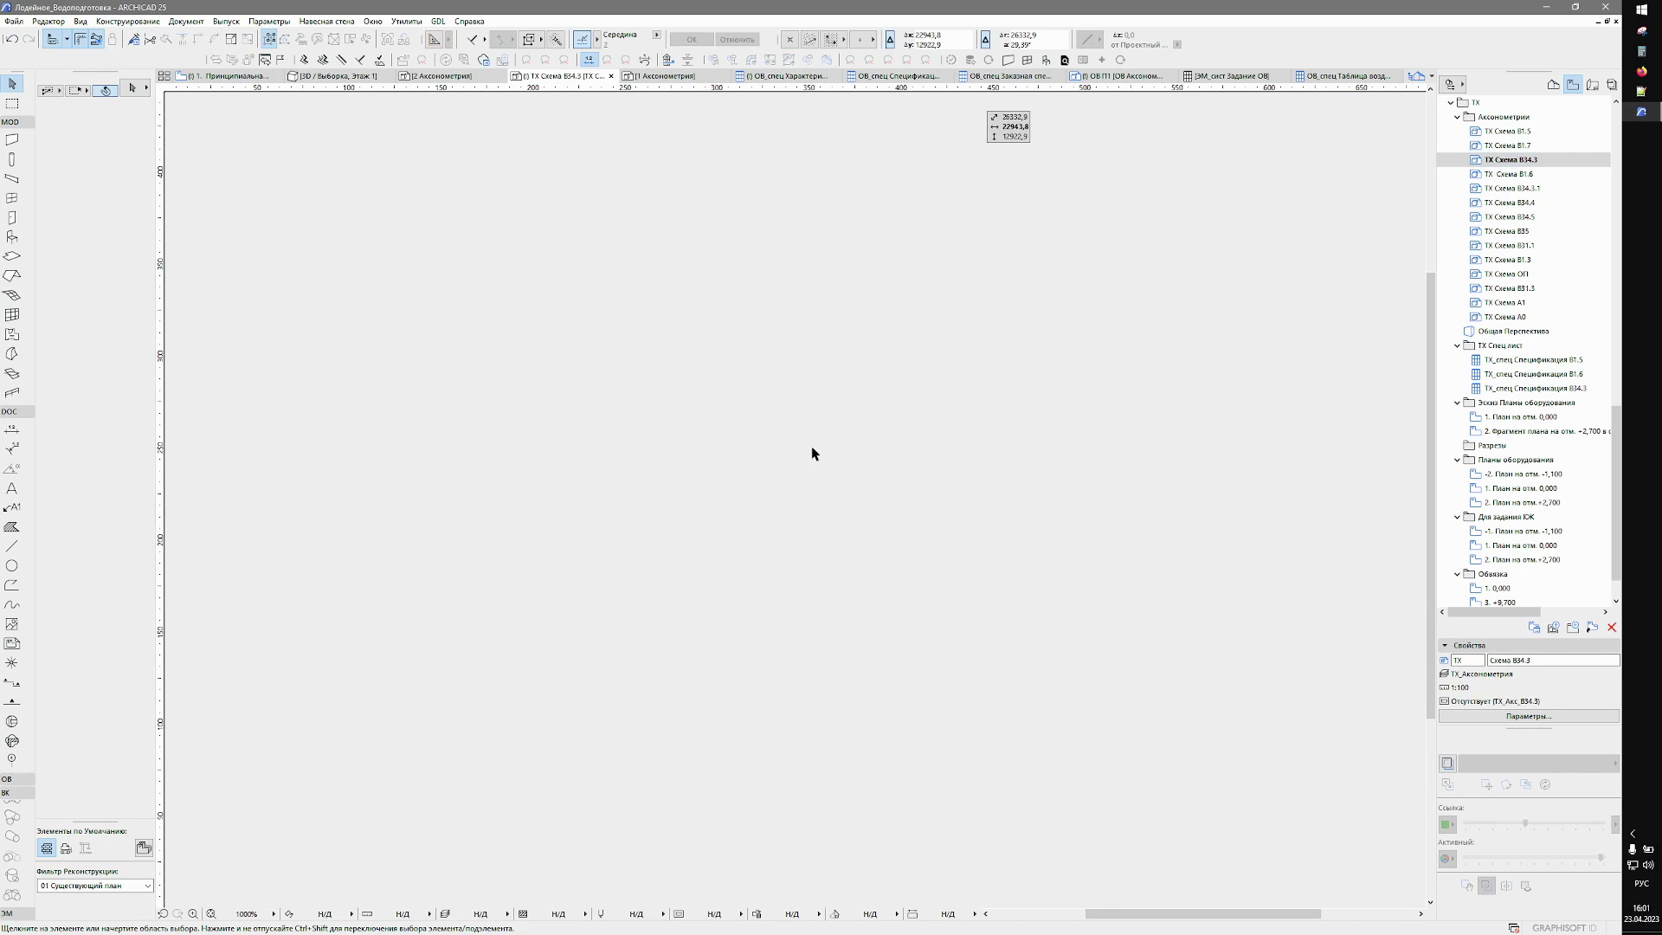
scroll(1025, 622, "down", 2)
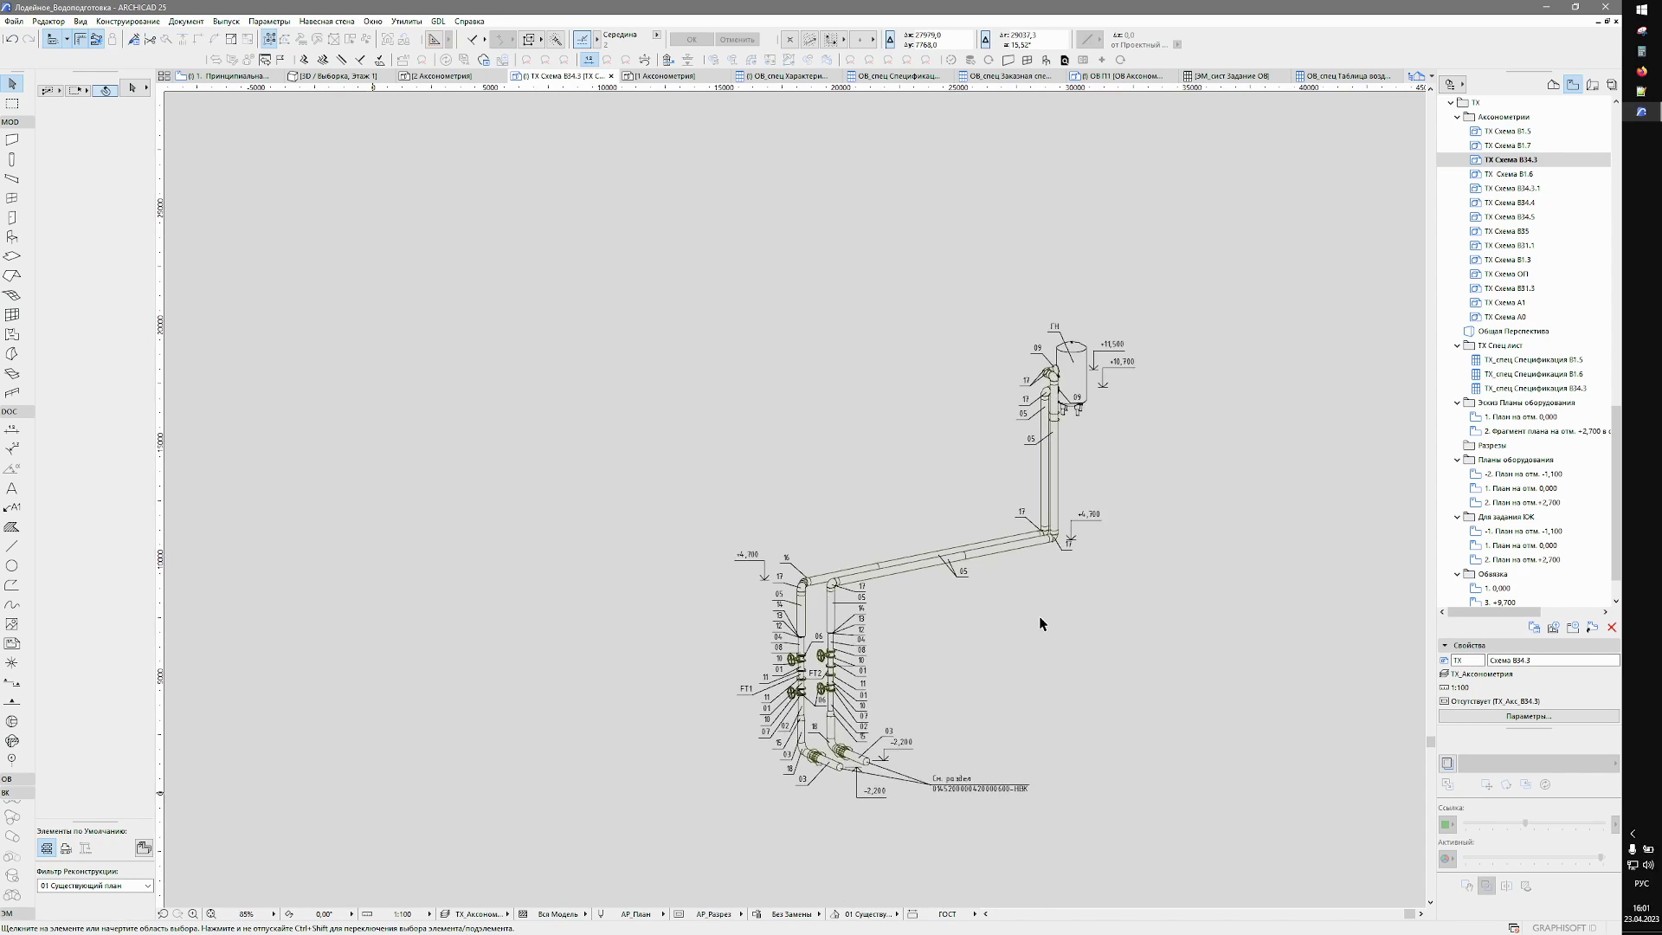
scroll(1041, 623, "up", 1)
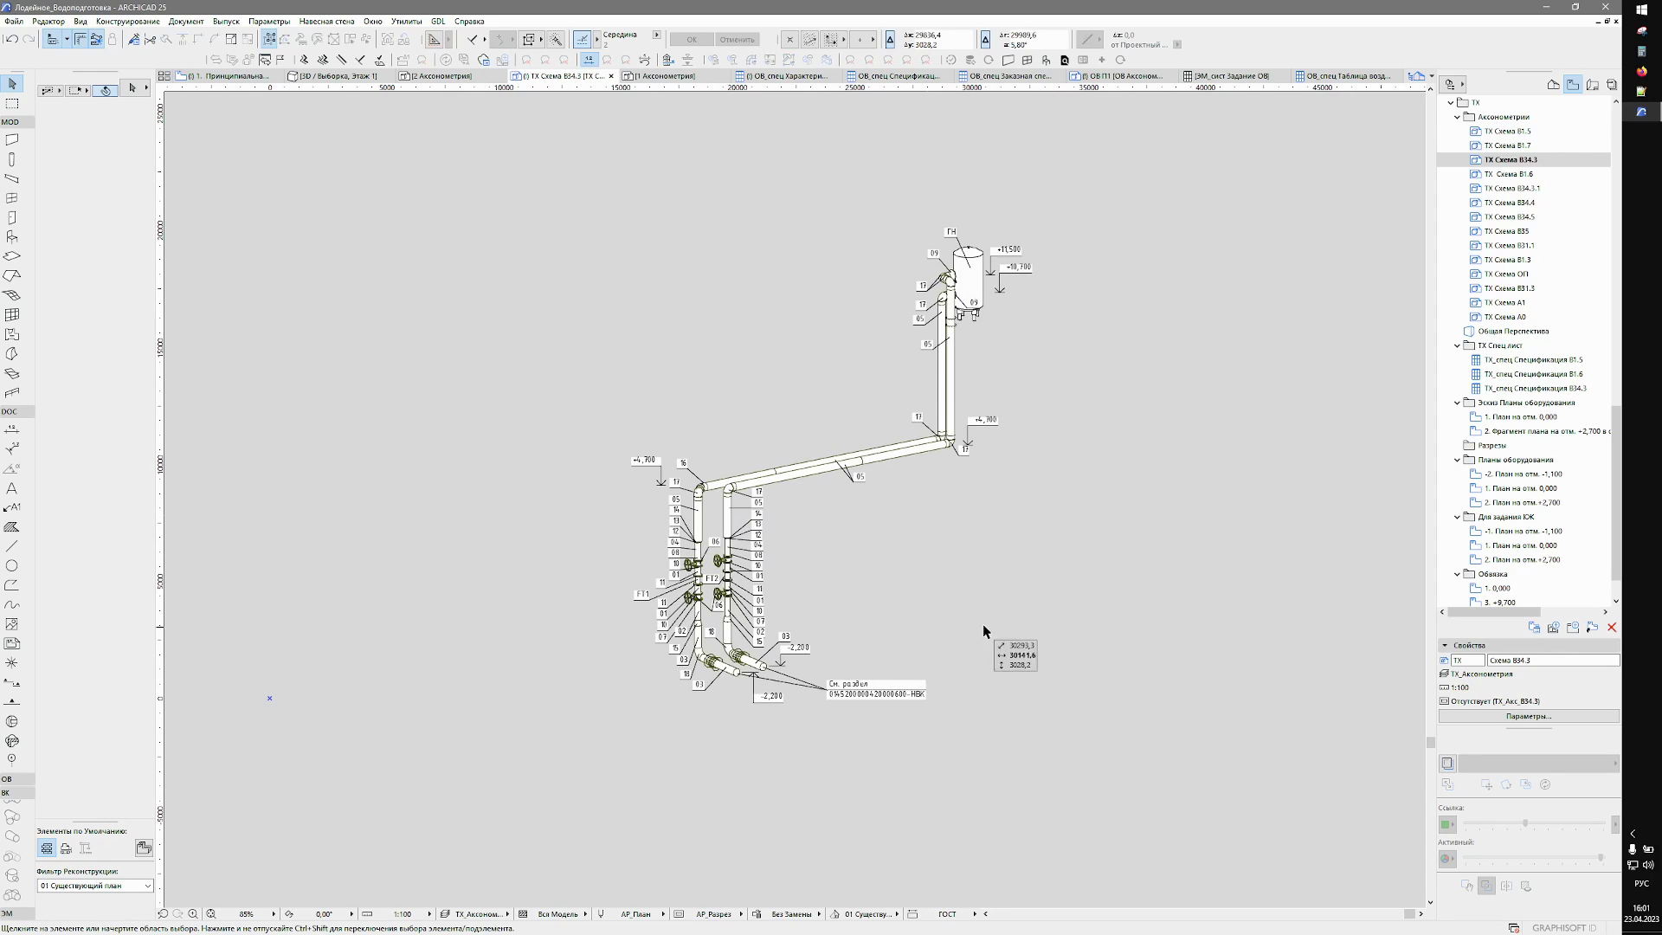
left_click(1556, 390)
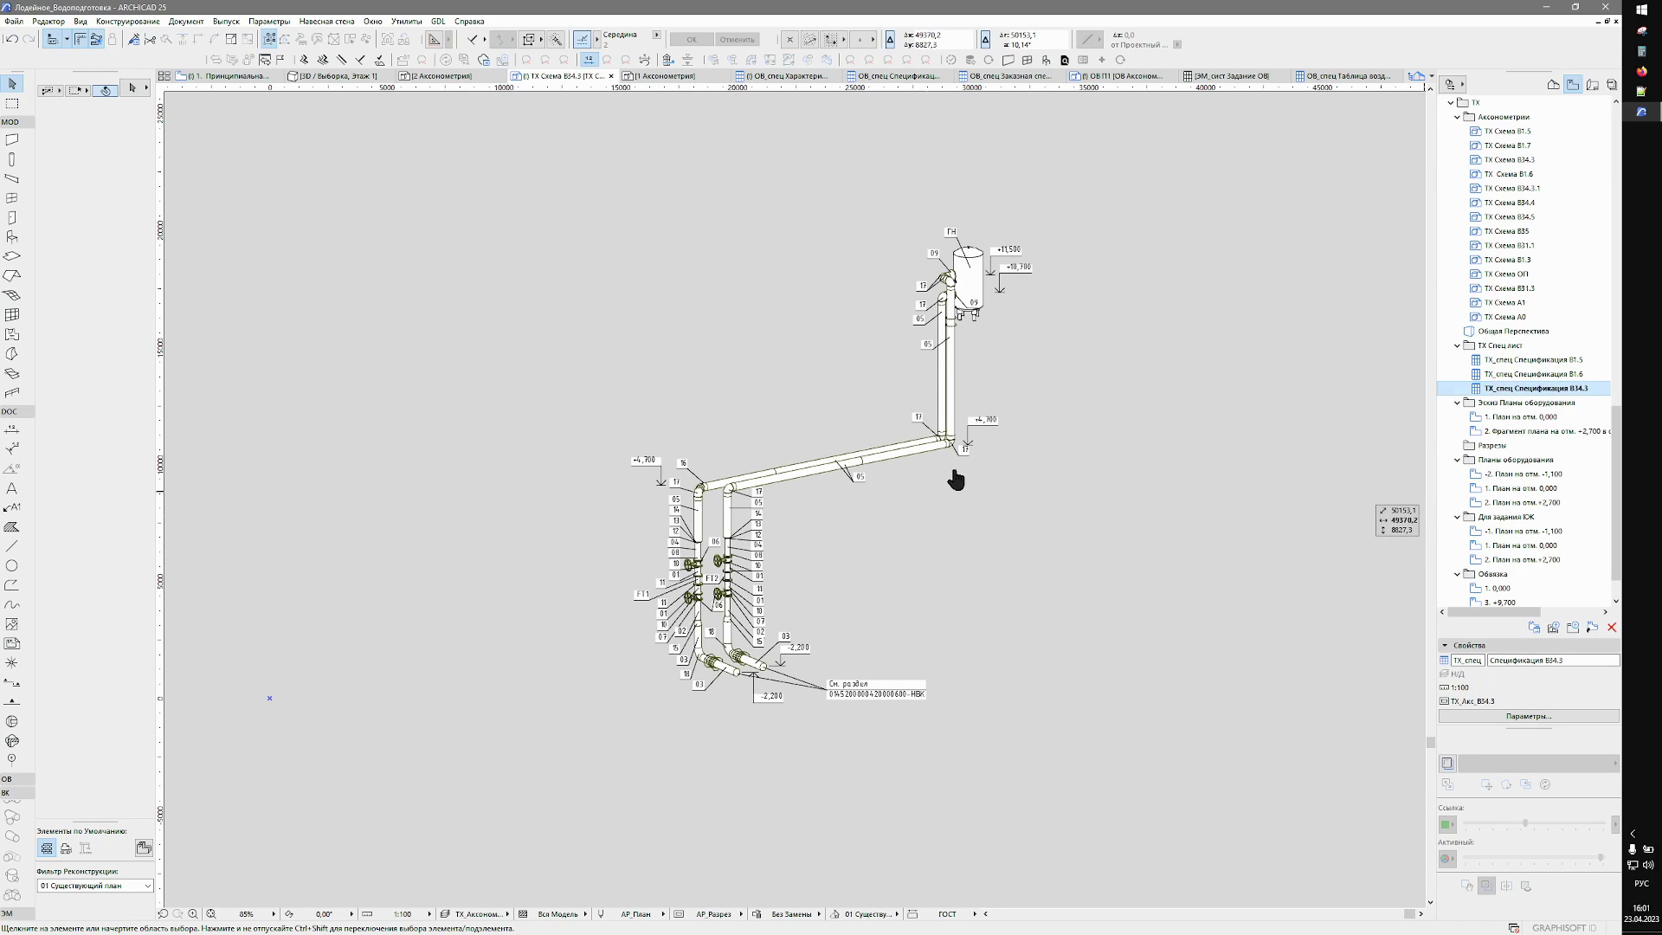